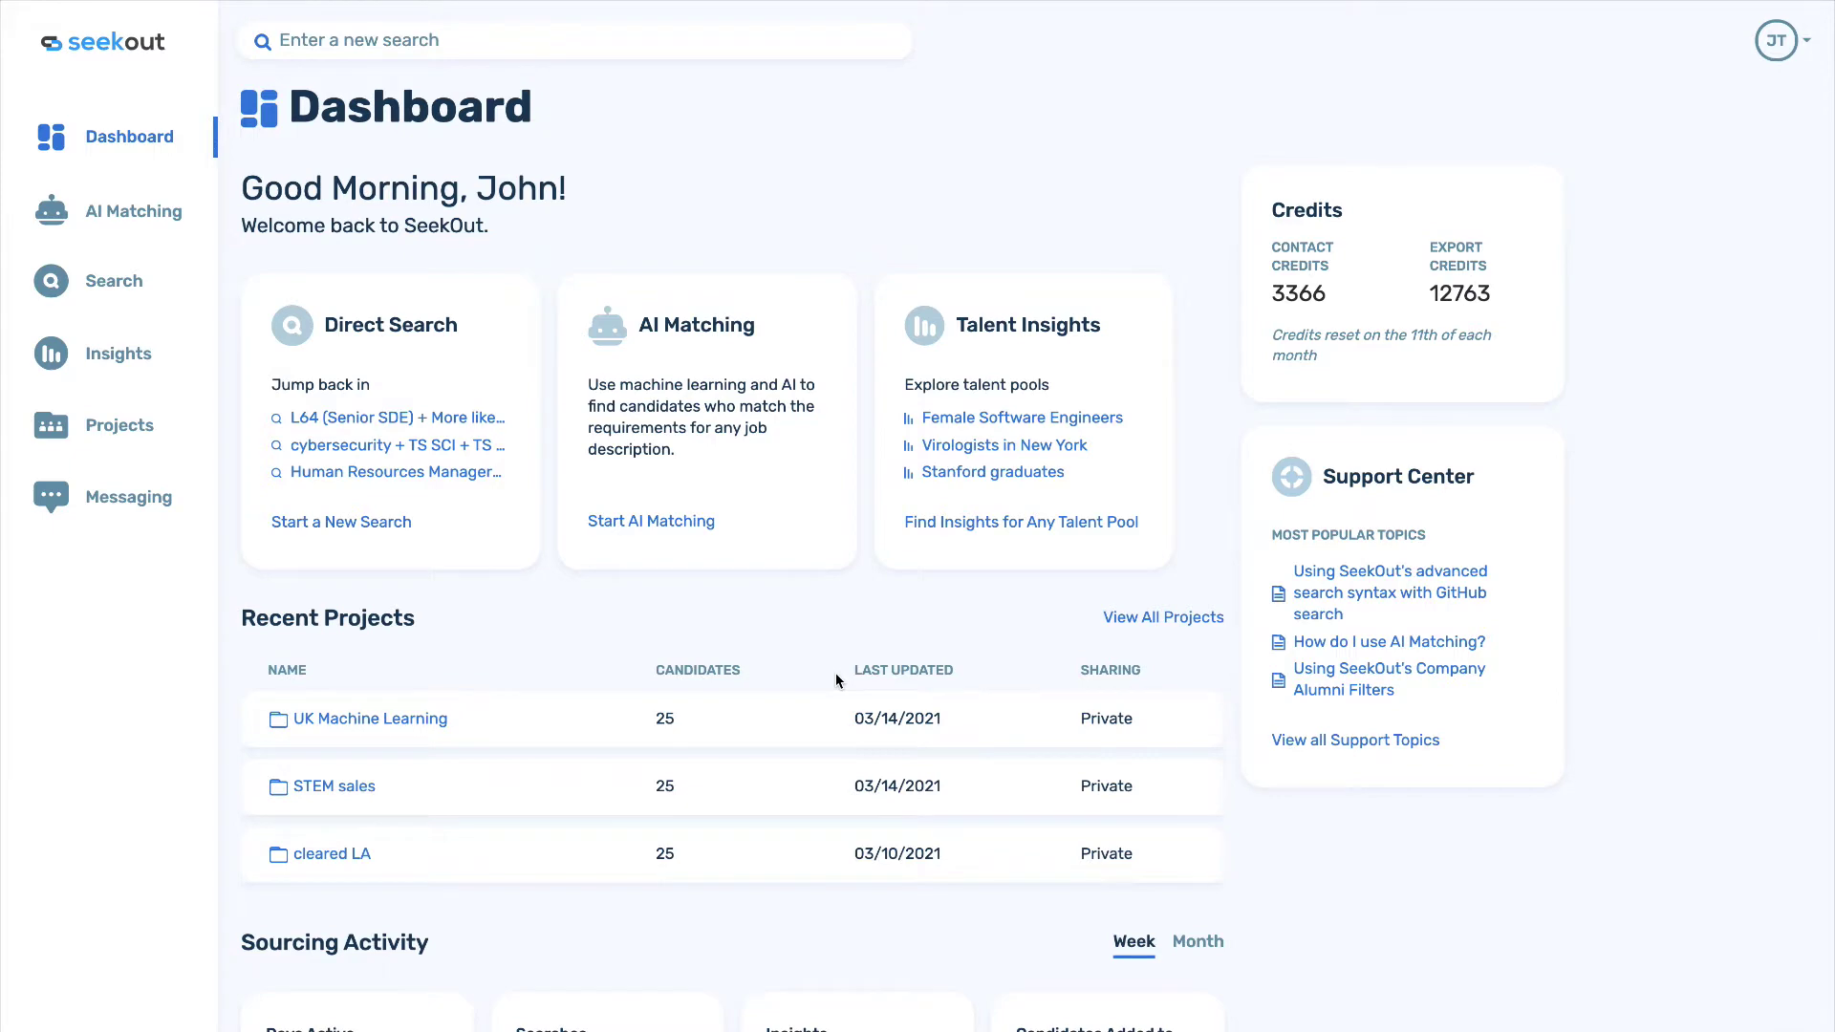
Move from the dashboard to the Search page listing 574M North American public profiles.
scroll(836, 679, down, 3)
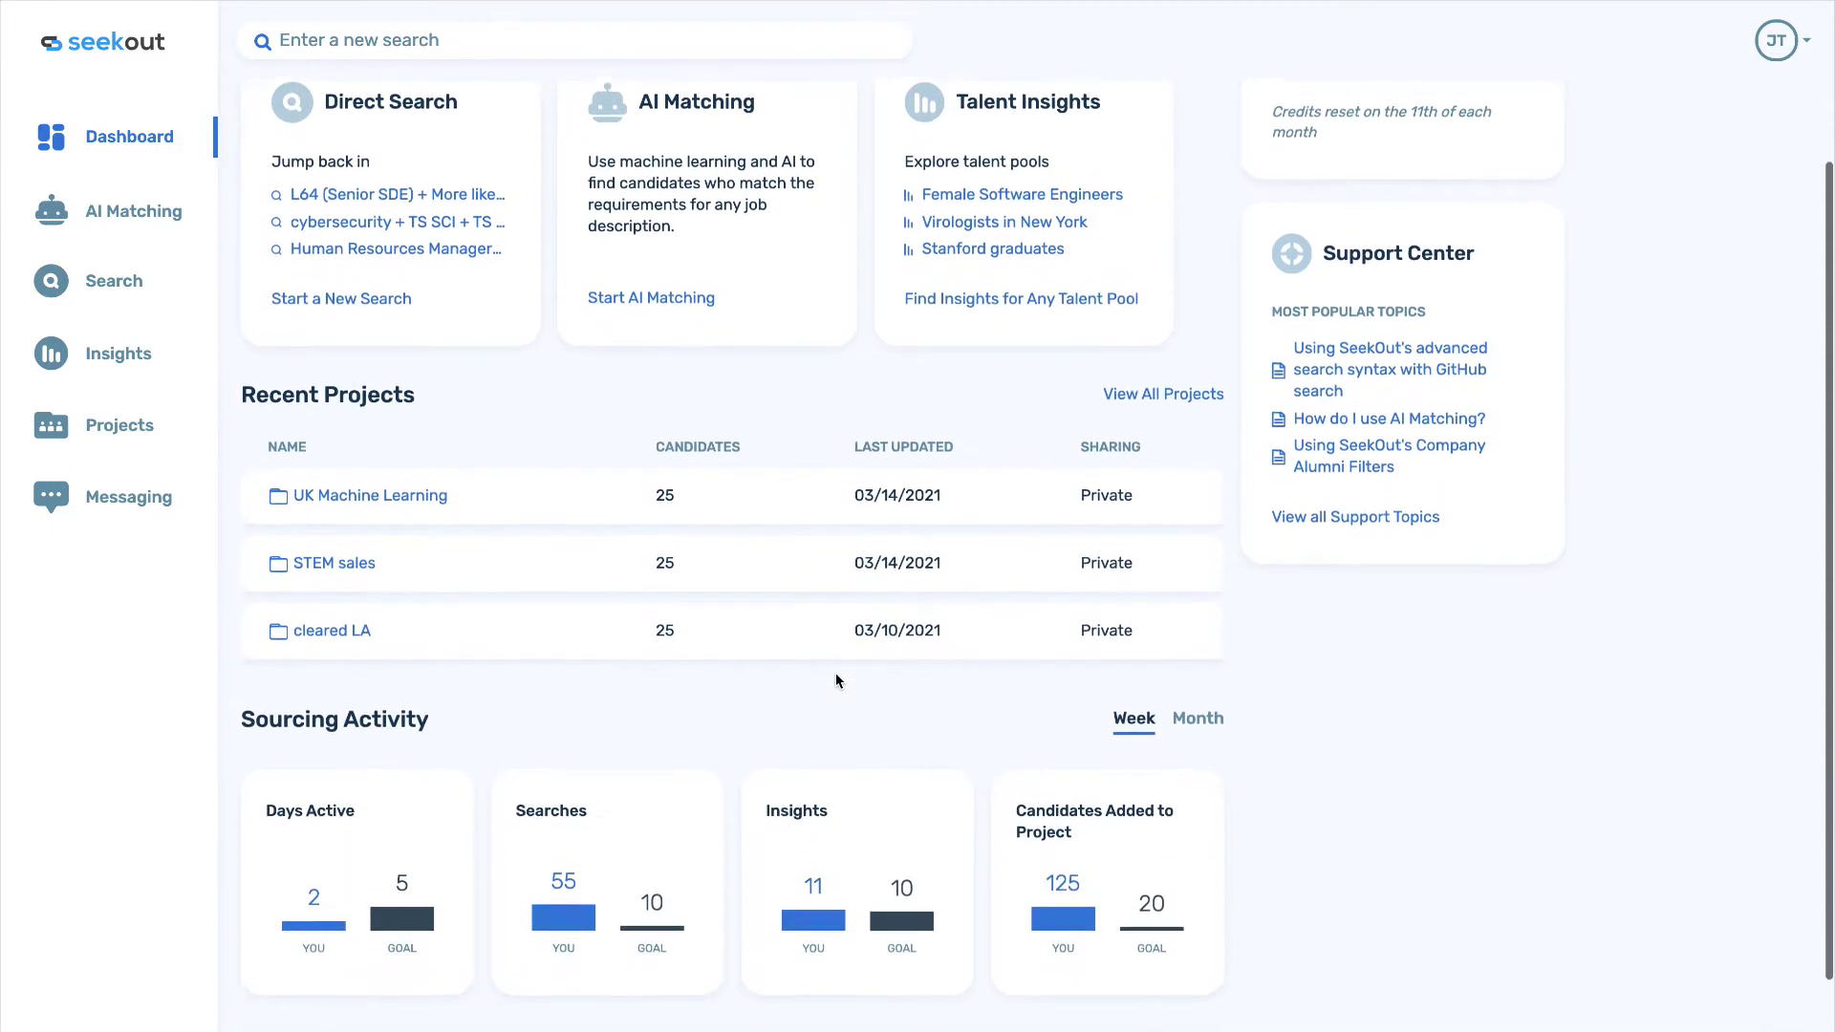
scroll(835, 680, up, 1)
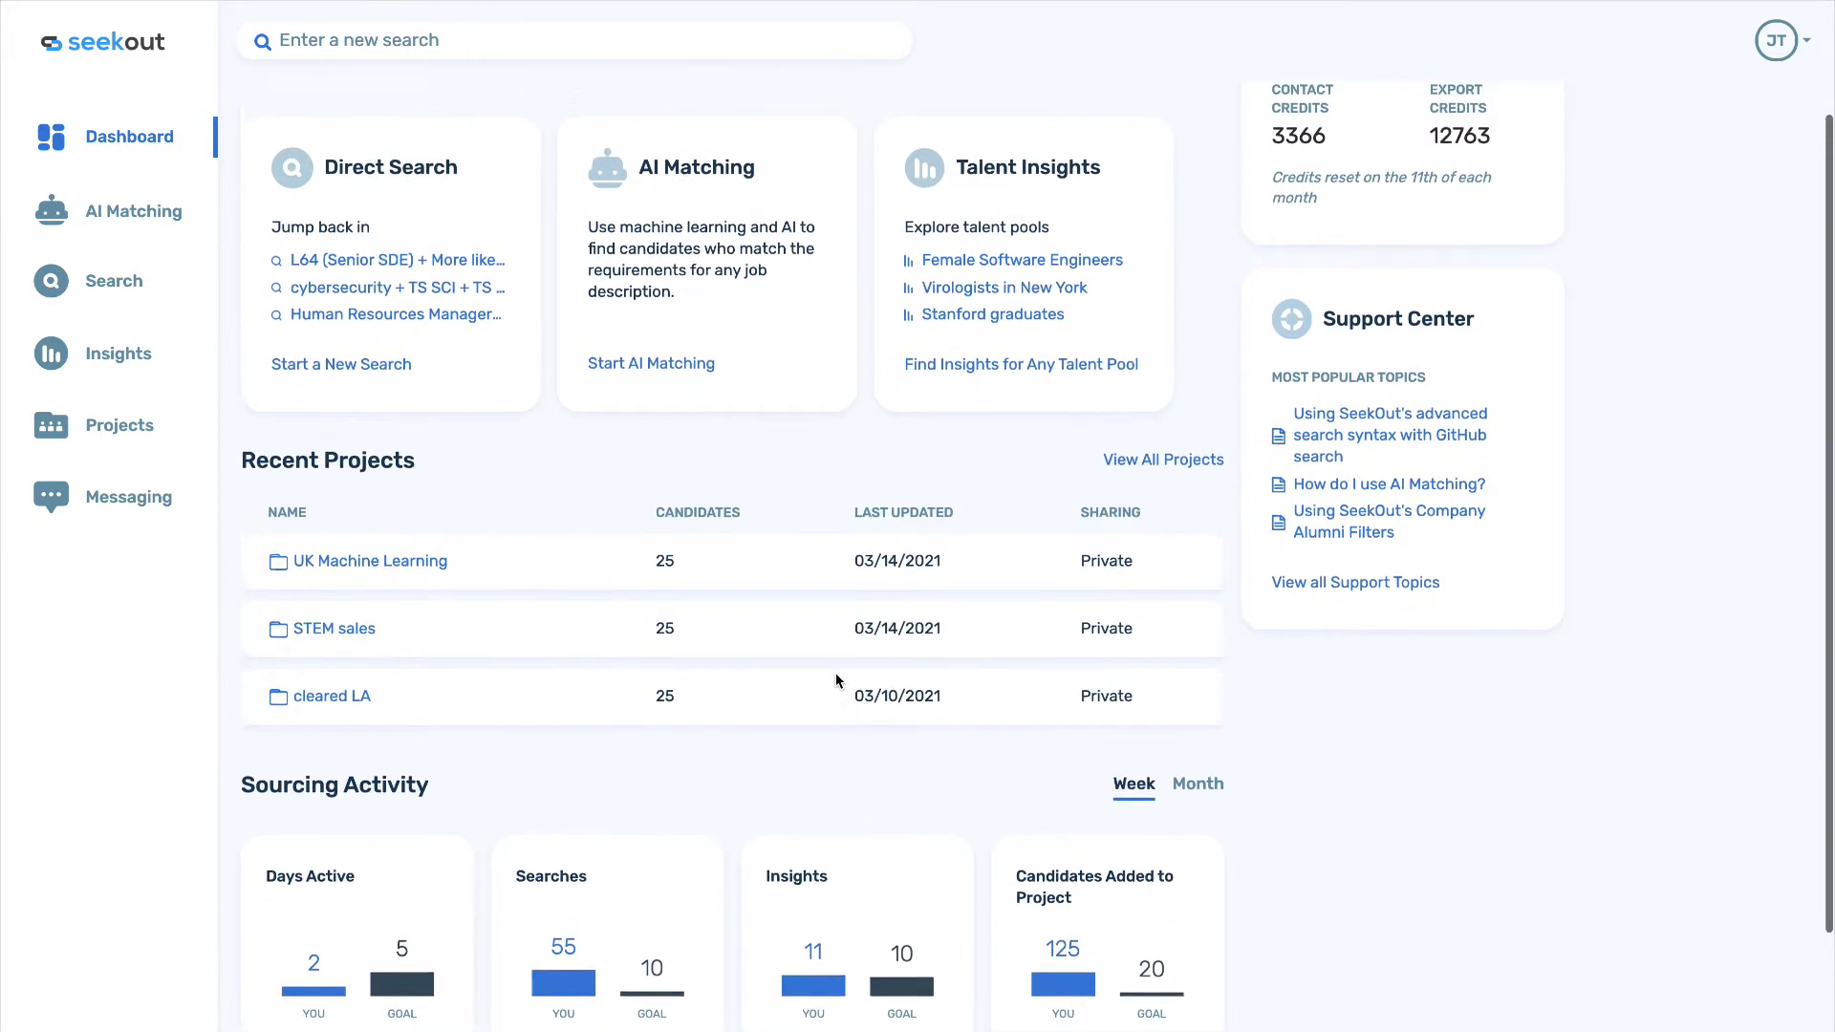
scroll(835, 679, up, 2)
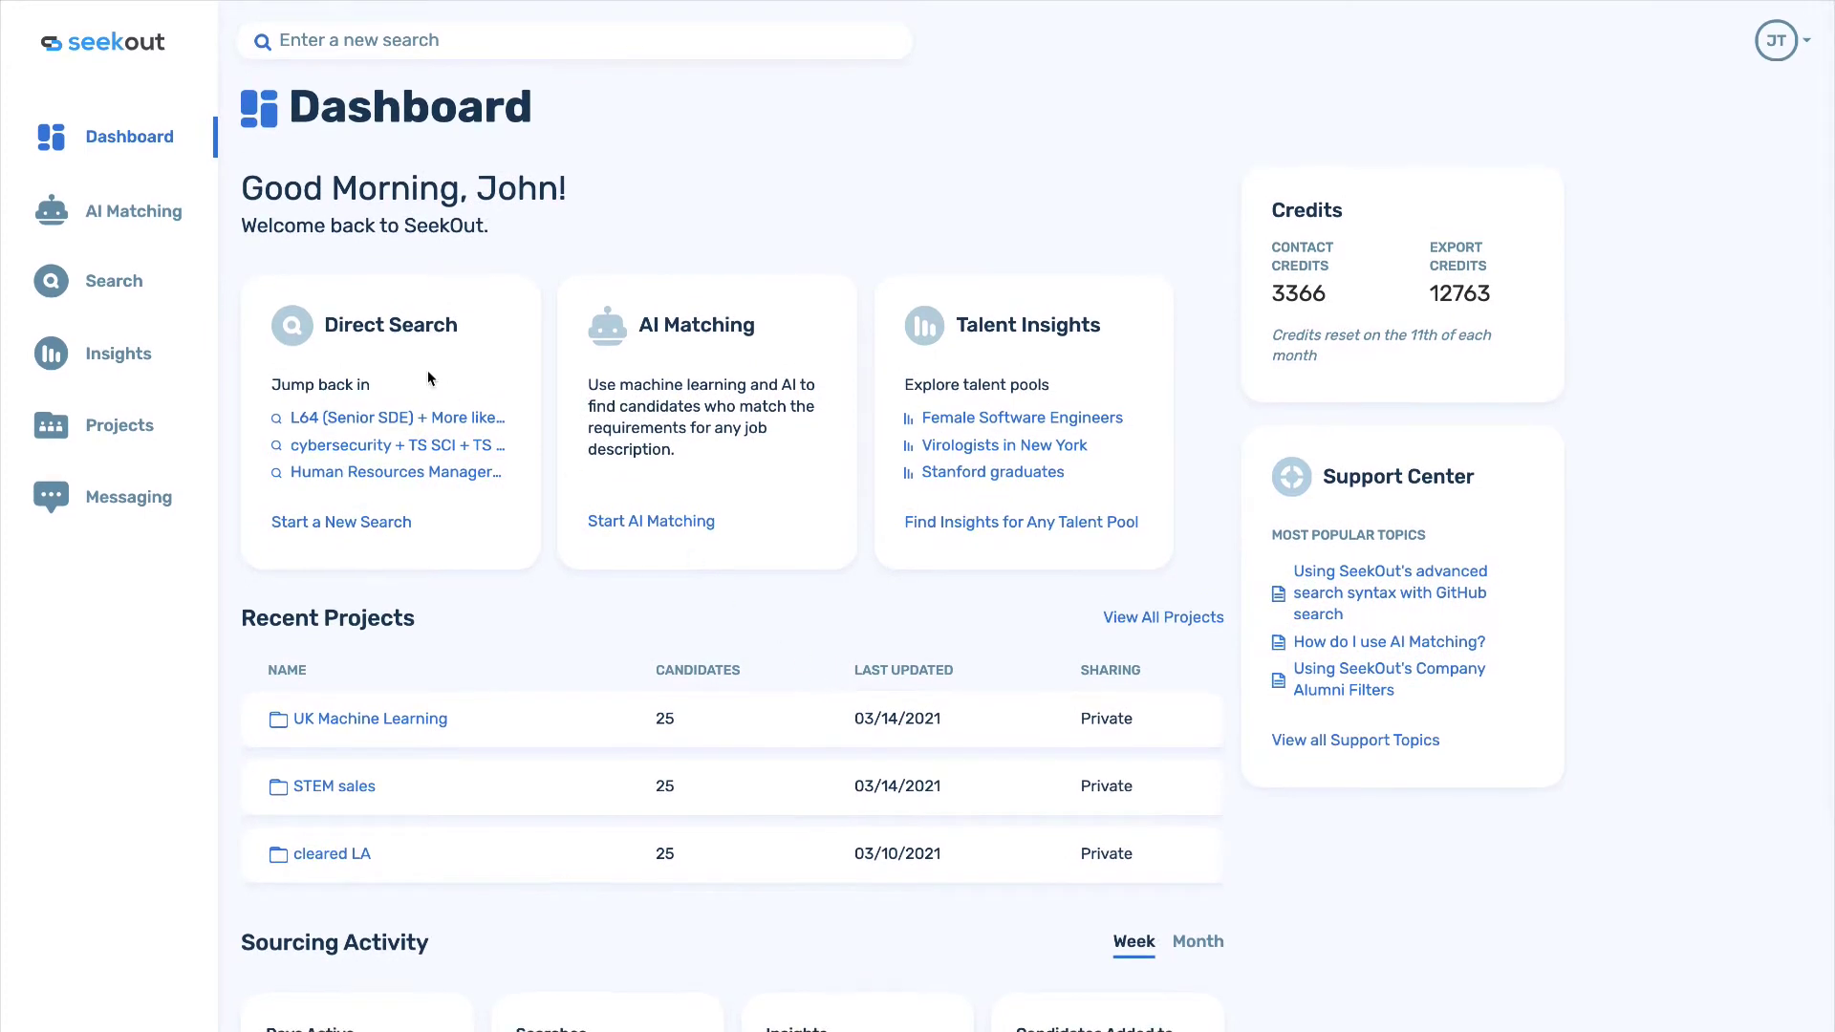
click(117, 280)
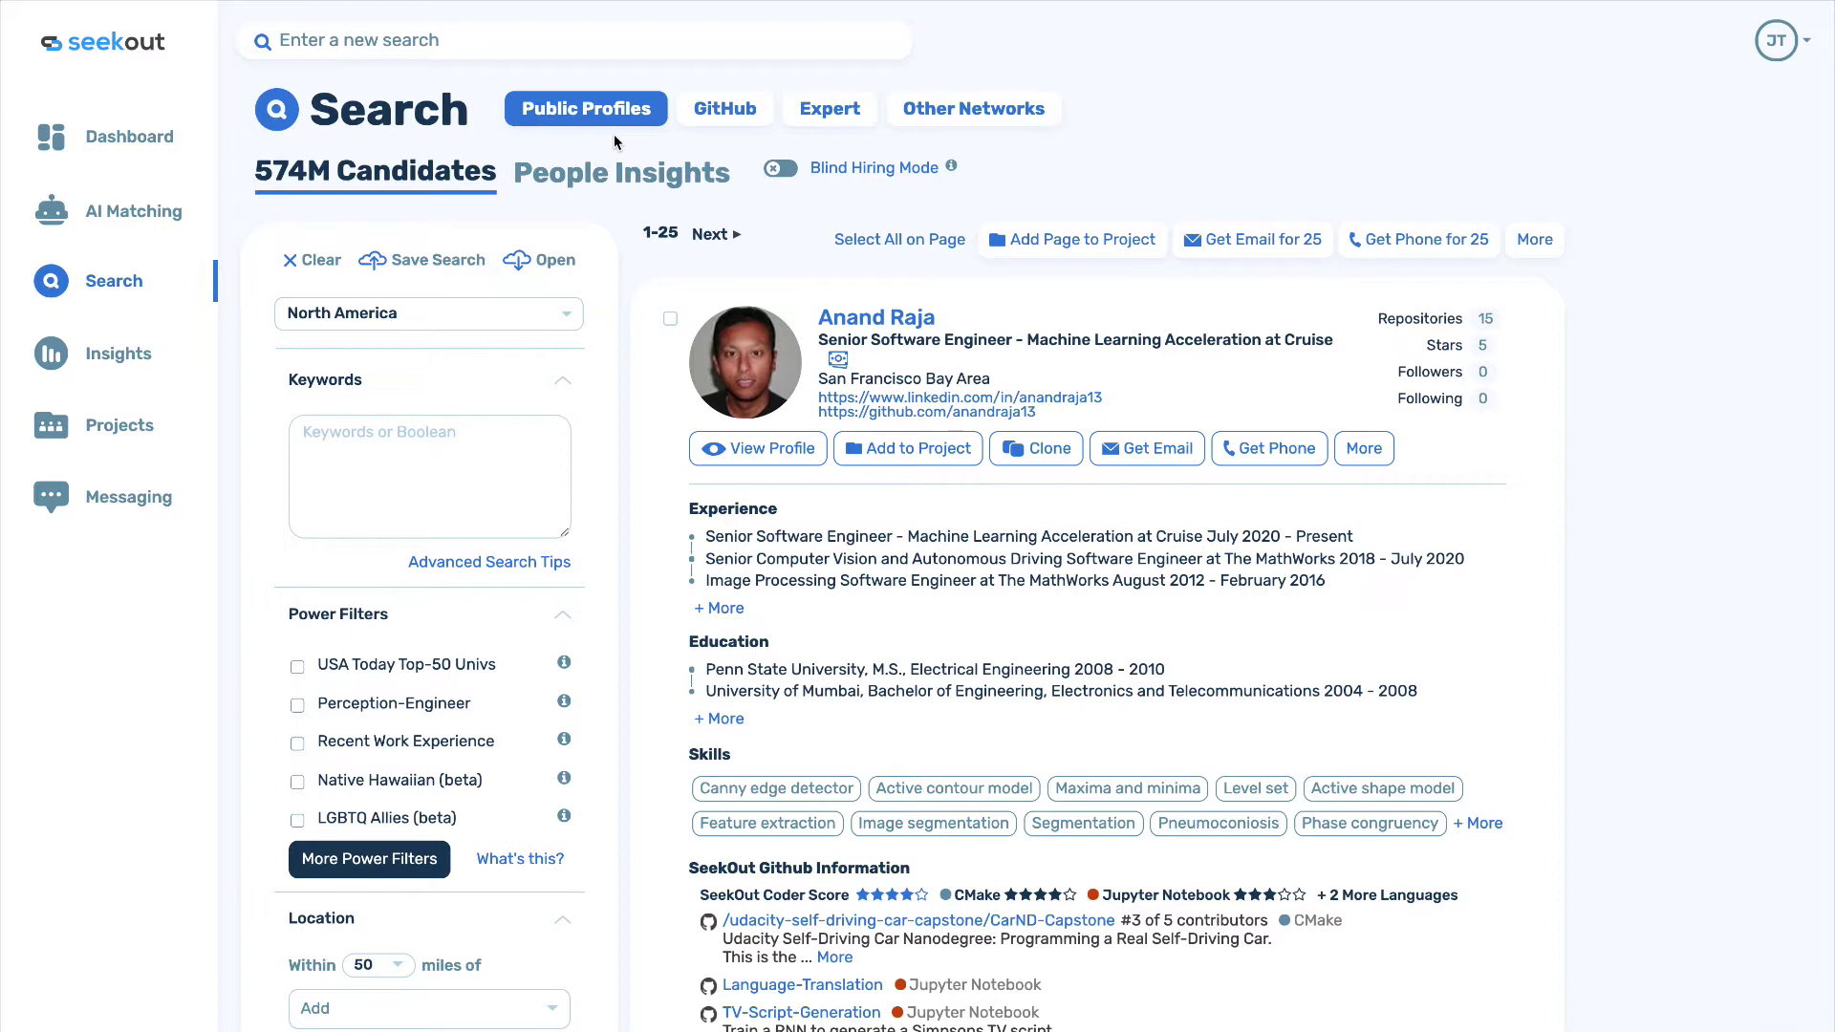
click(705, 127)
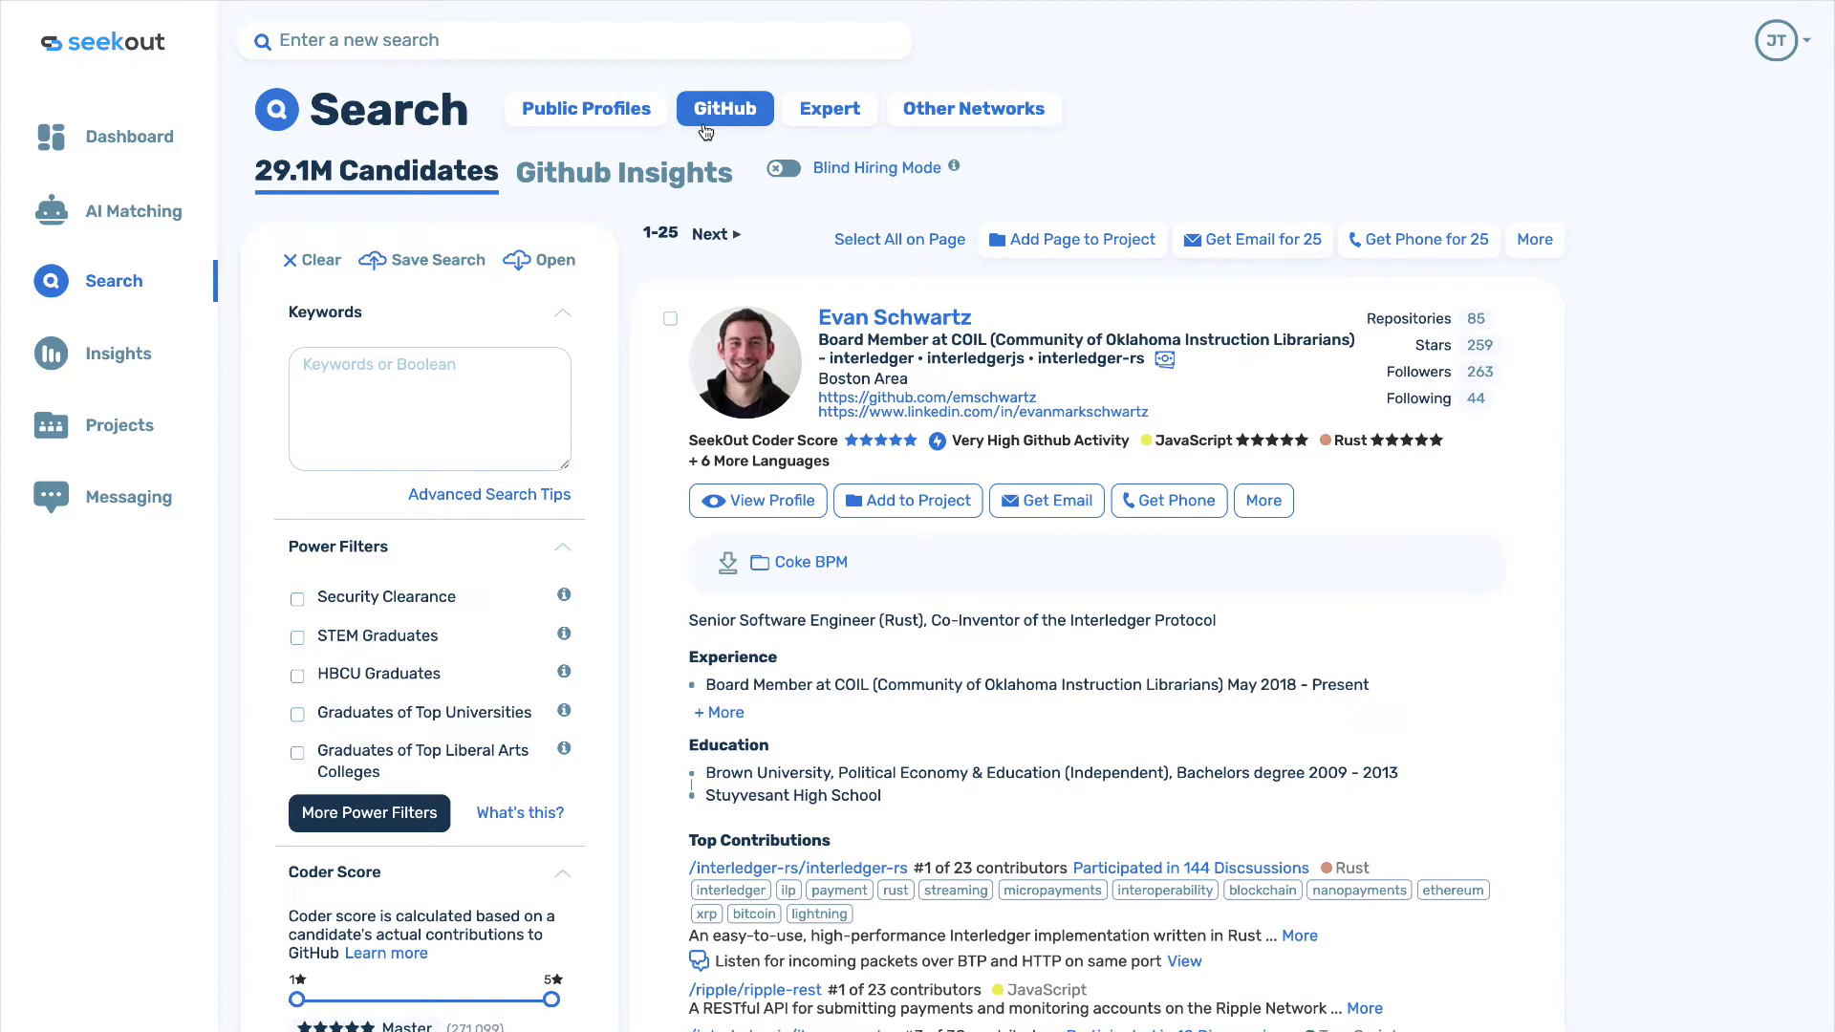
click(824, 123)
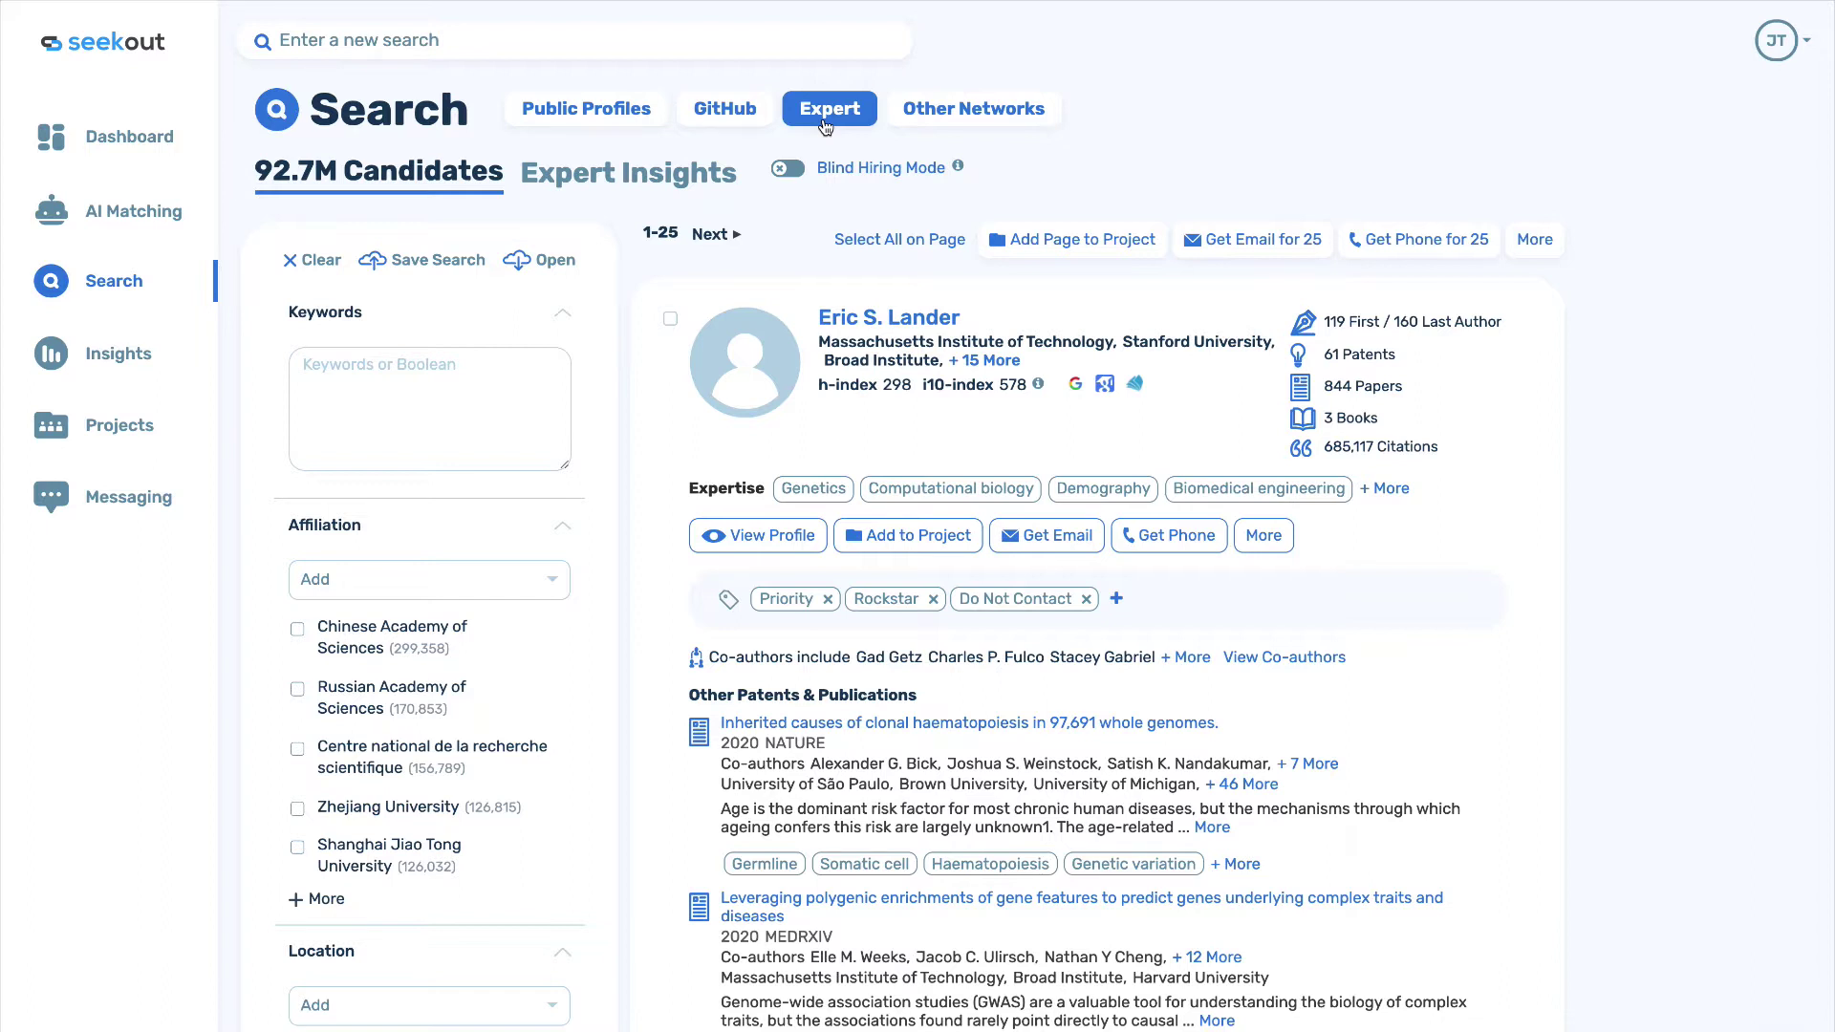
click(609, 112)
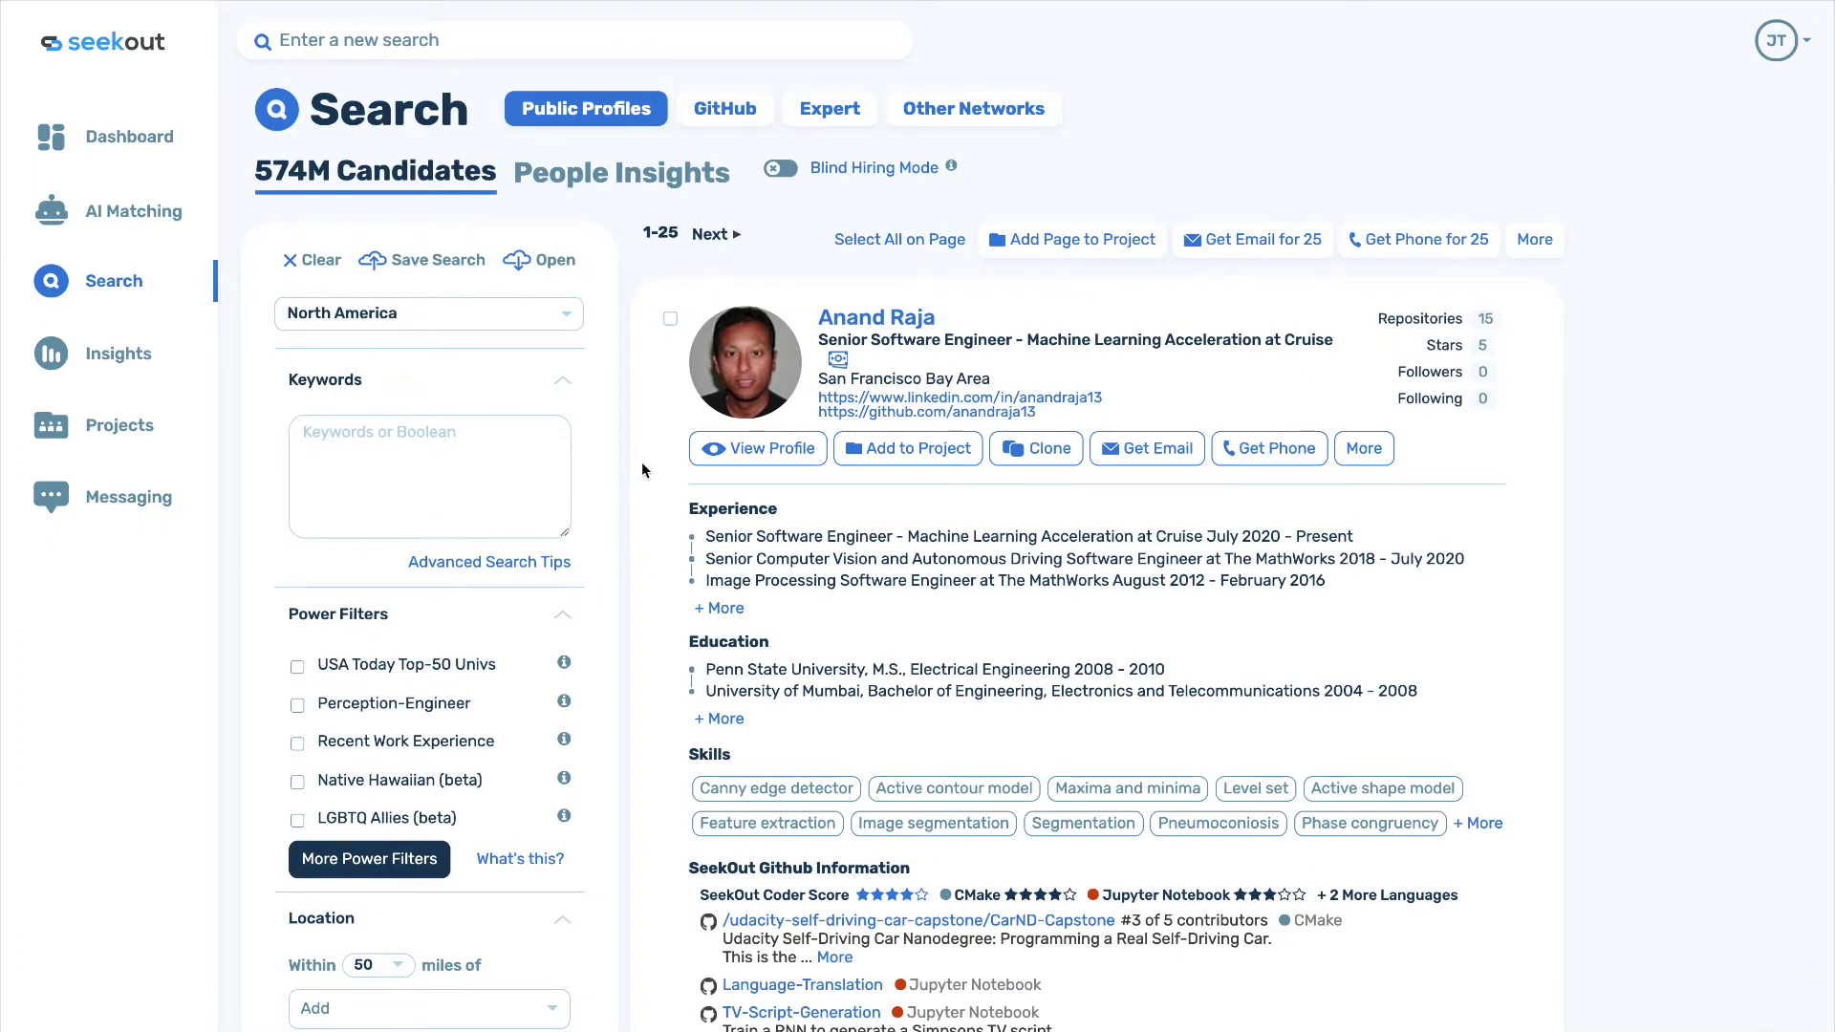
scroll(642, 467, down, 2)
scroll(642, 467, down, 2)
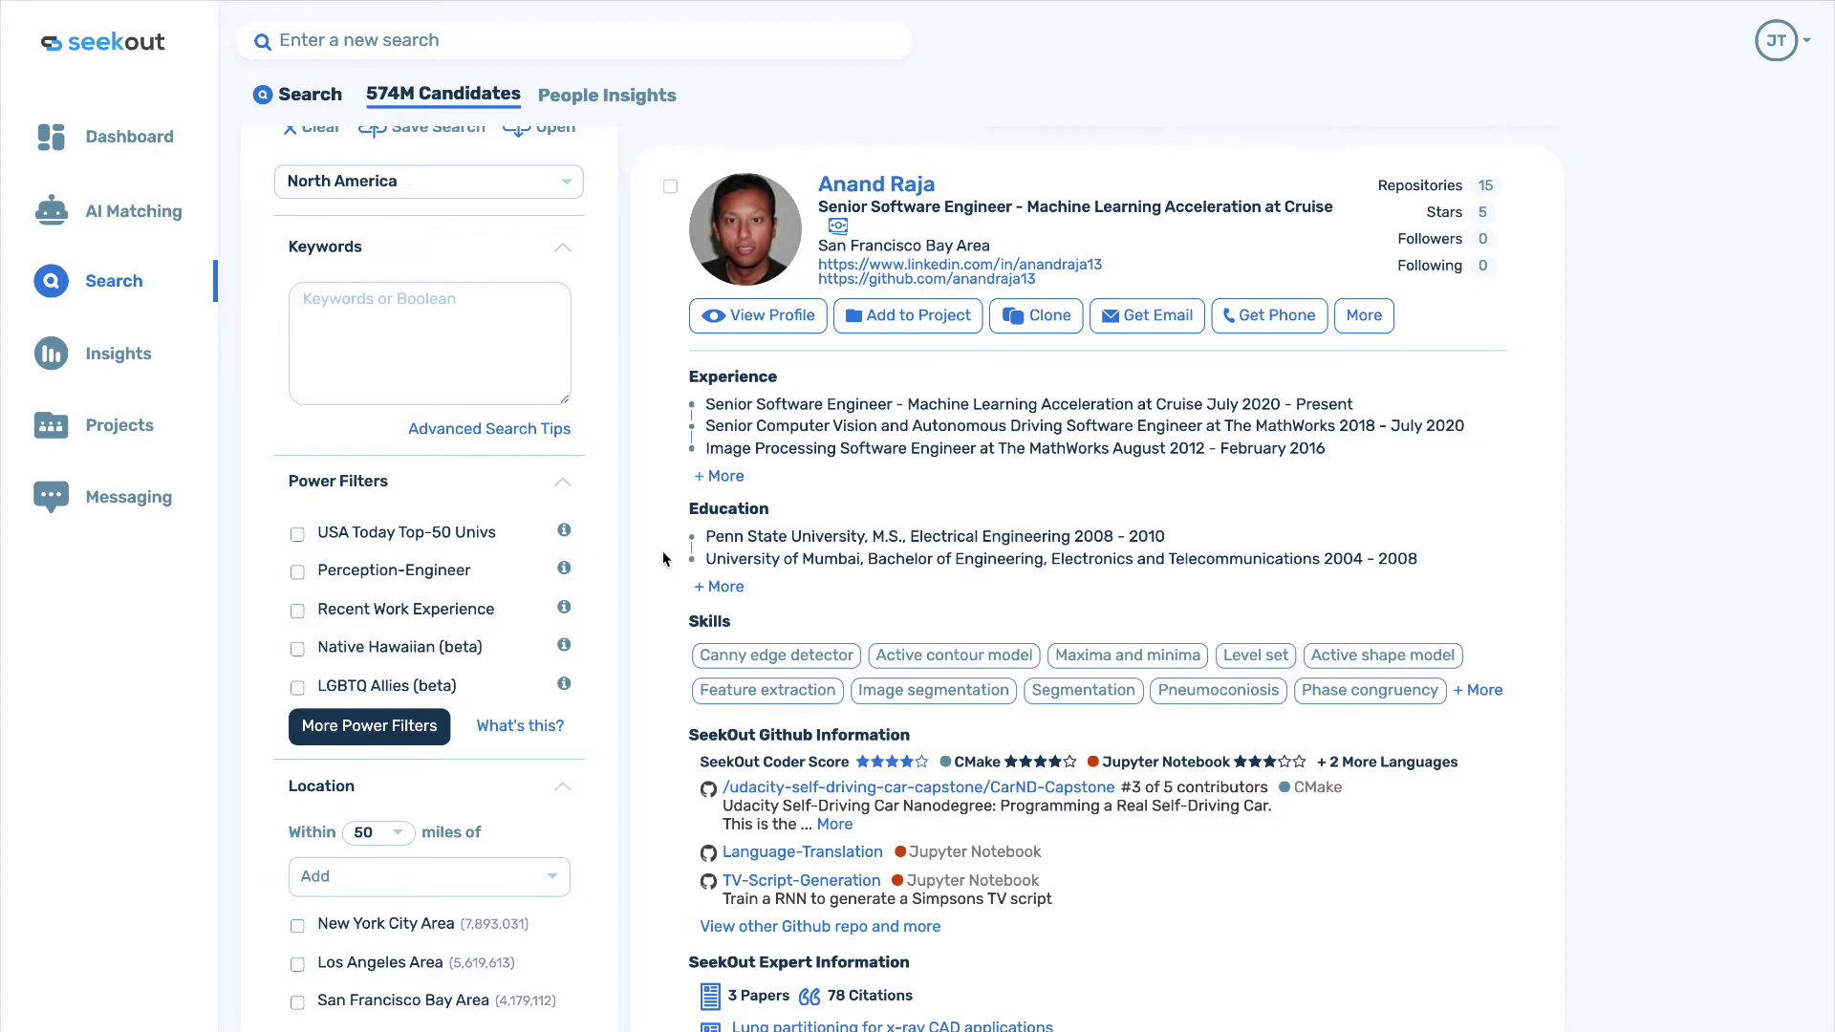
scroll(662, 551, down, 1)
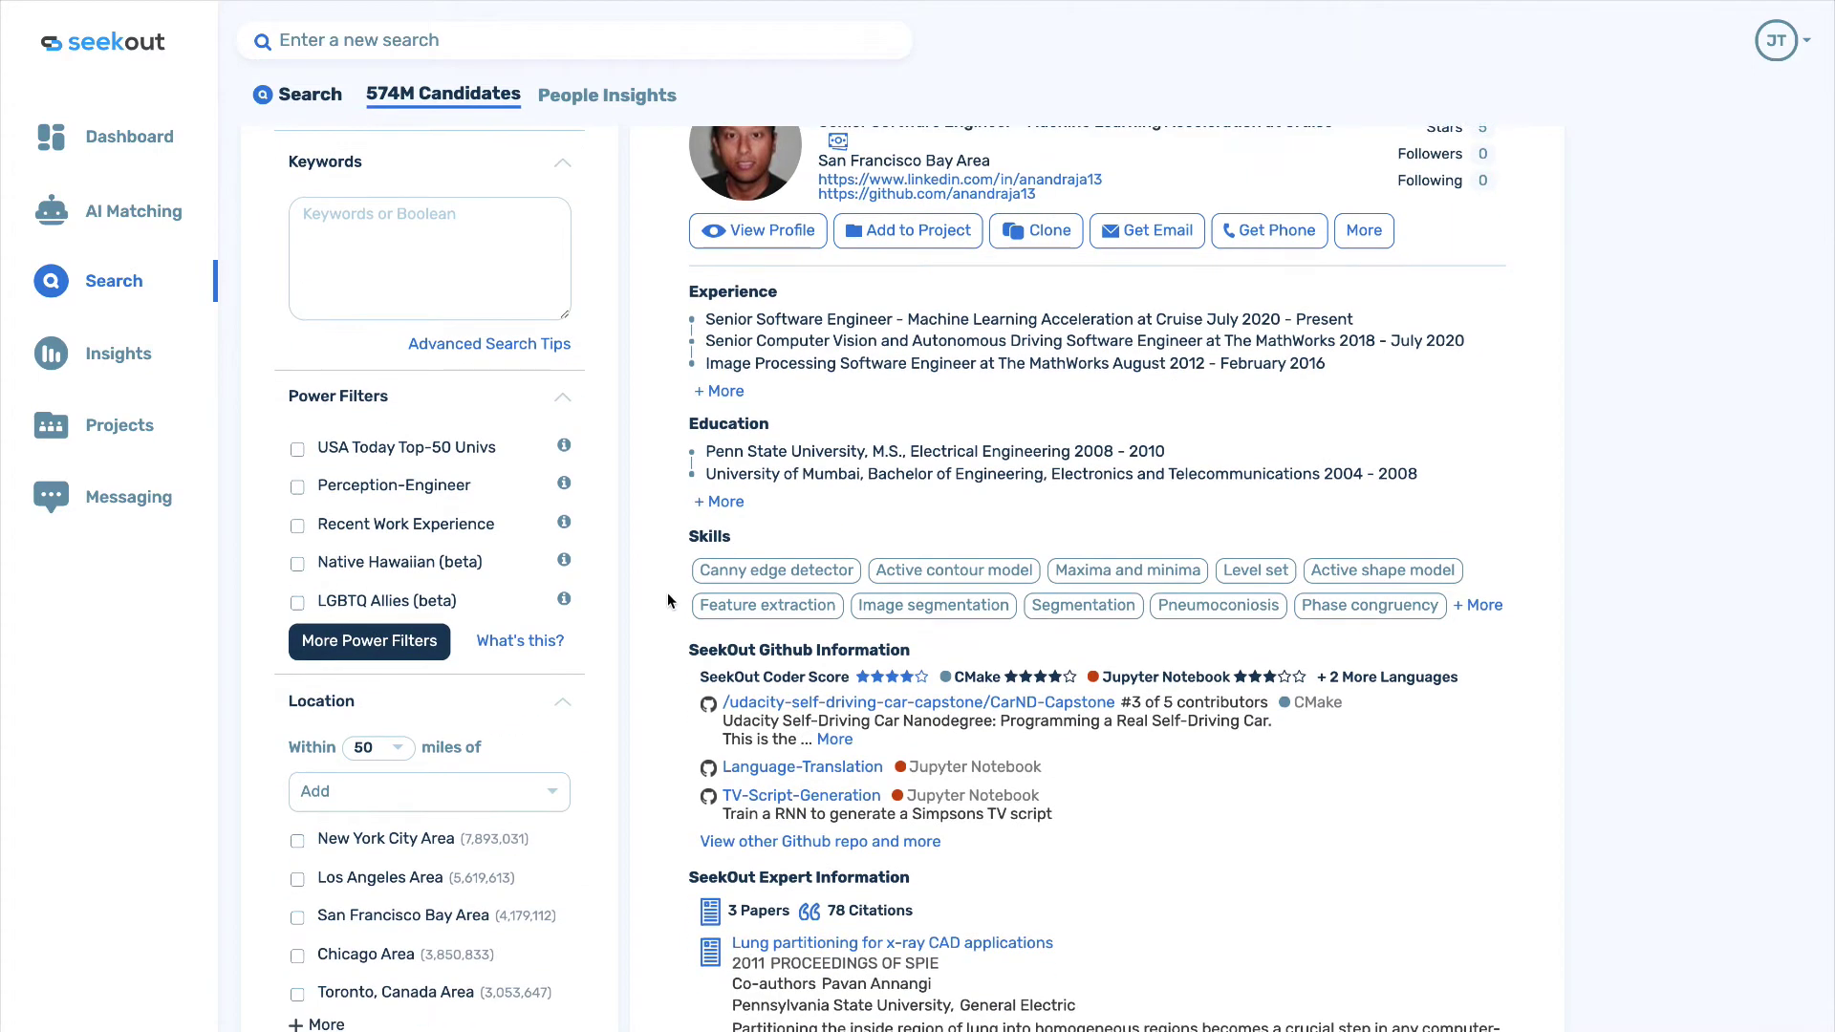
scroll(667, 593, down, 1)
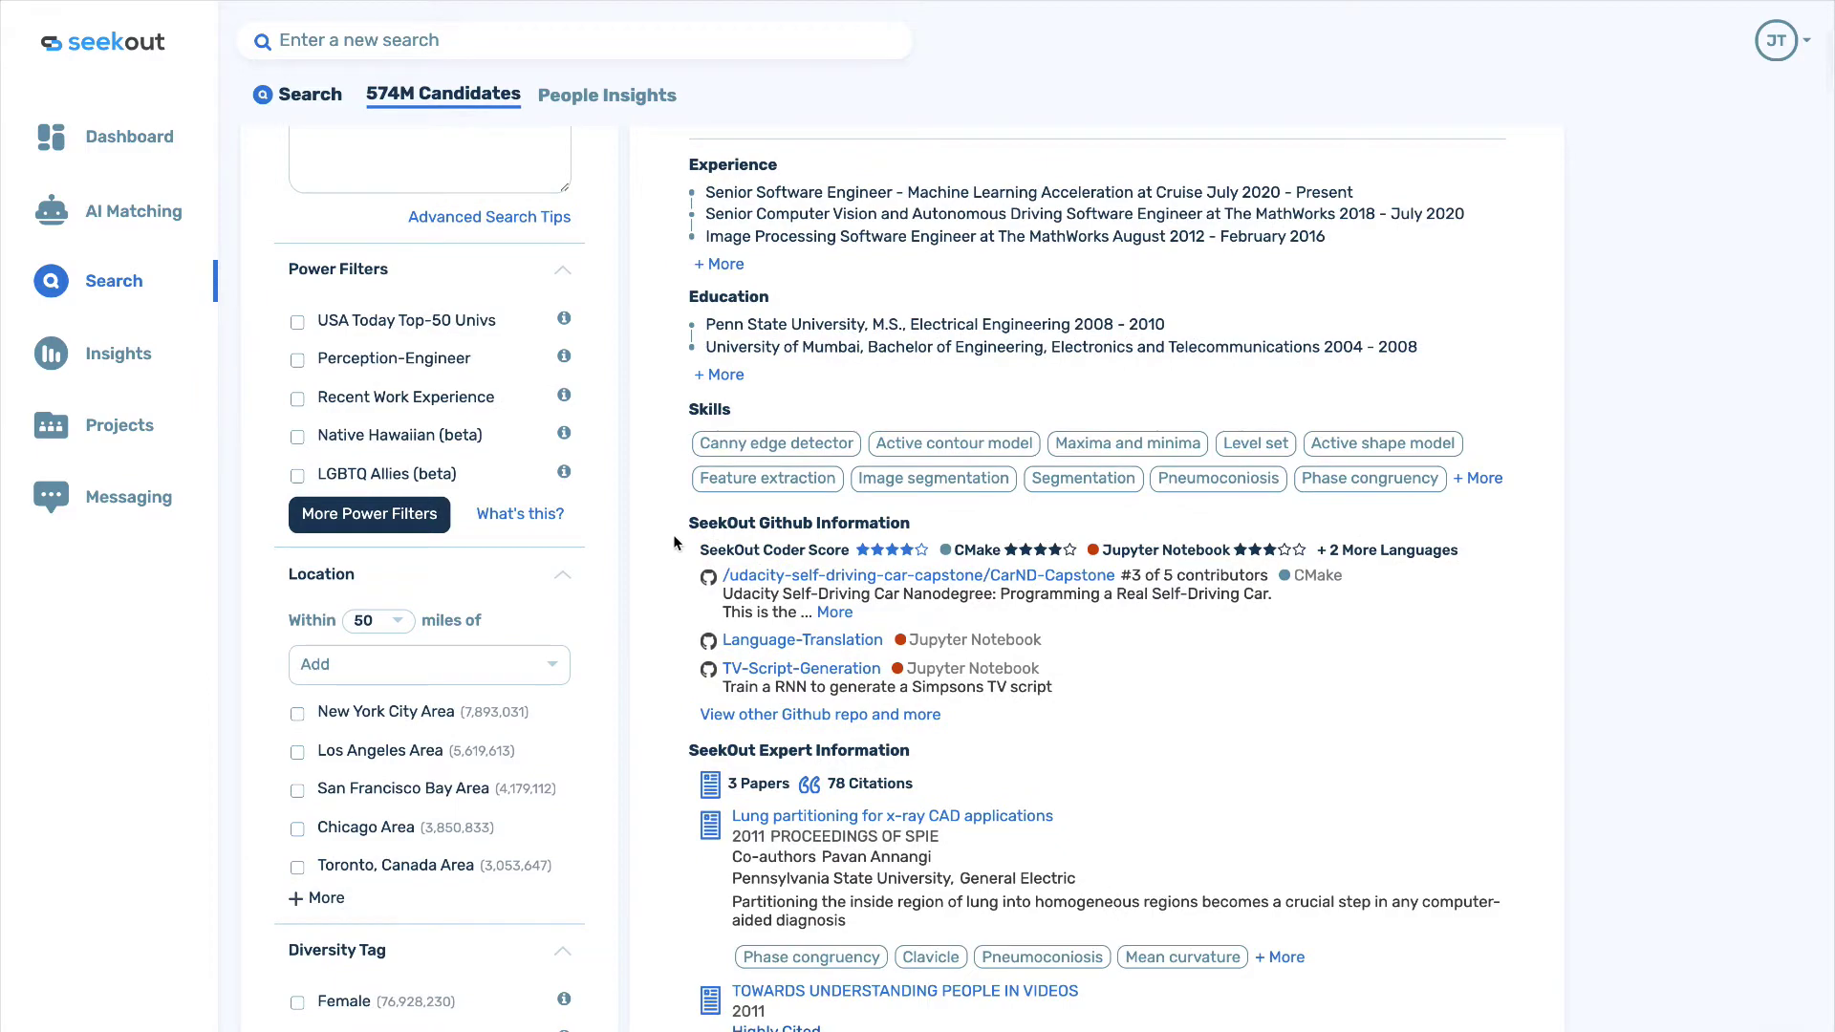
scroll(670, 783, down, 1)
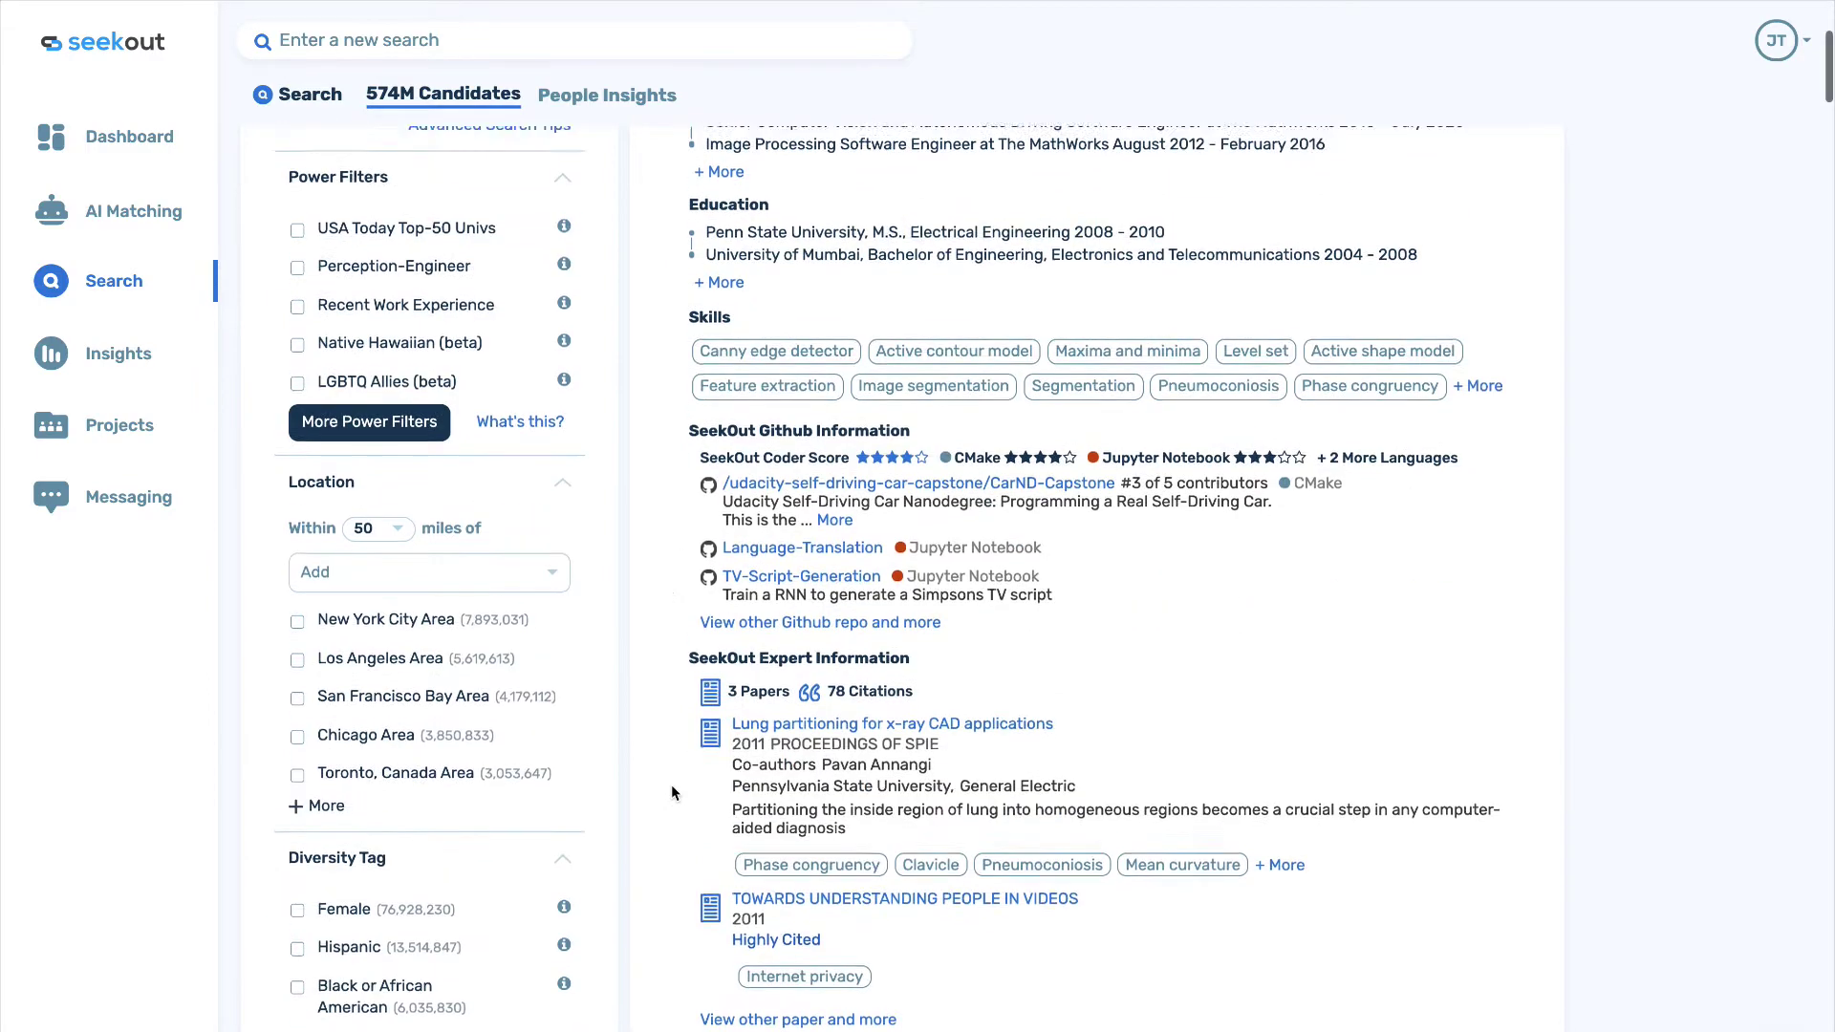
scroll(670, 784, up, 2)
scroll(672, 791, up, 3)
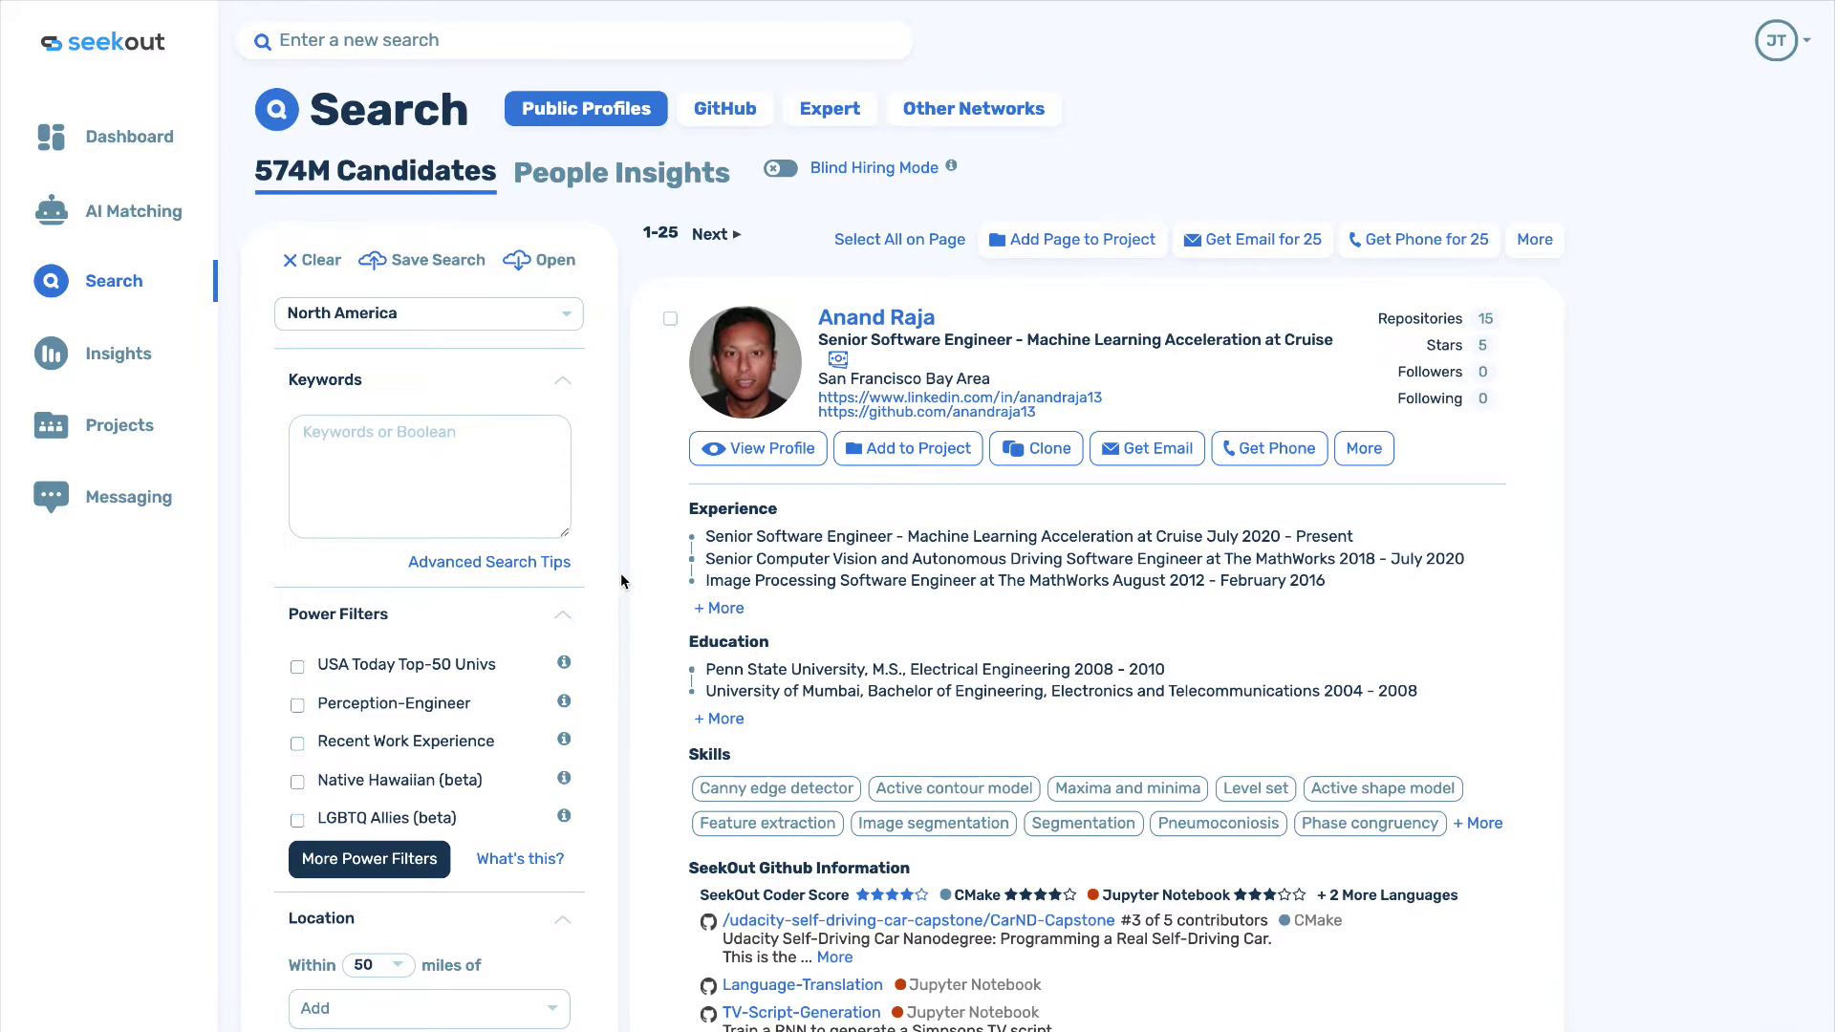
Expand the Years Of Experience filter to show its 0–20+ range, then return to the top of the panel.
scroll(619, 598, down, 5)
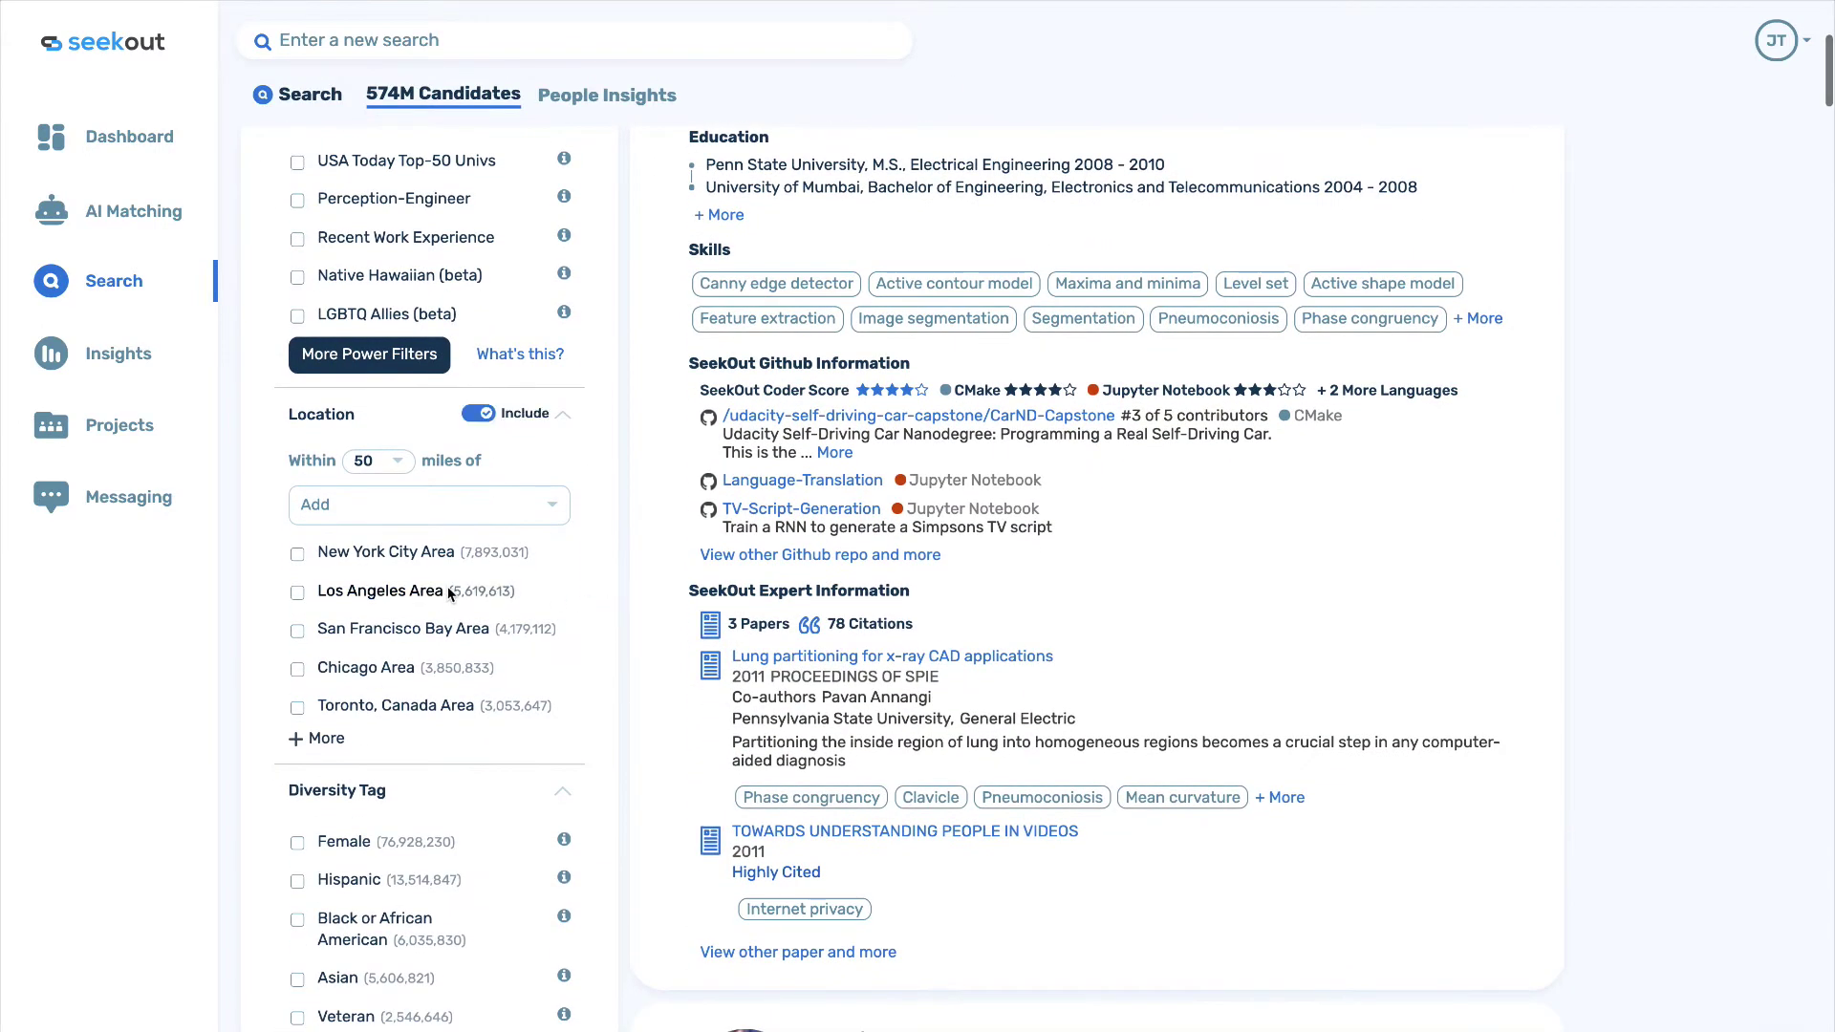
scroll(472, 644, down, 1)
scroll(478, 657, down, 5)
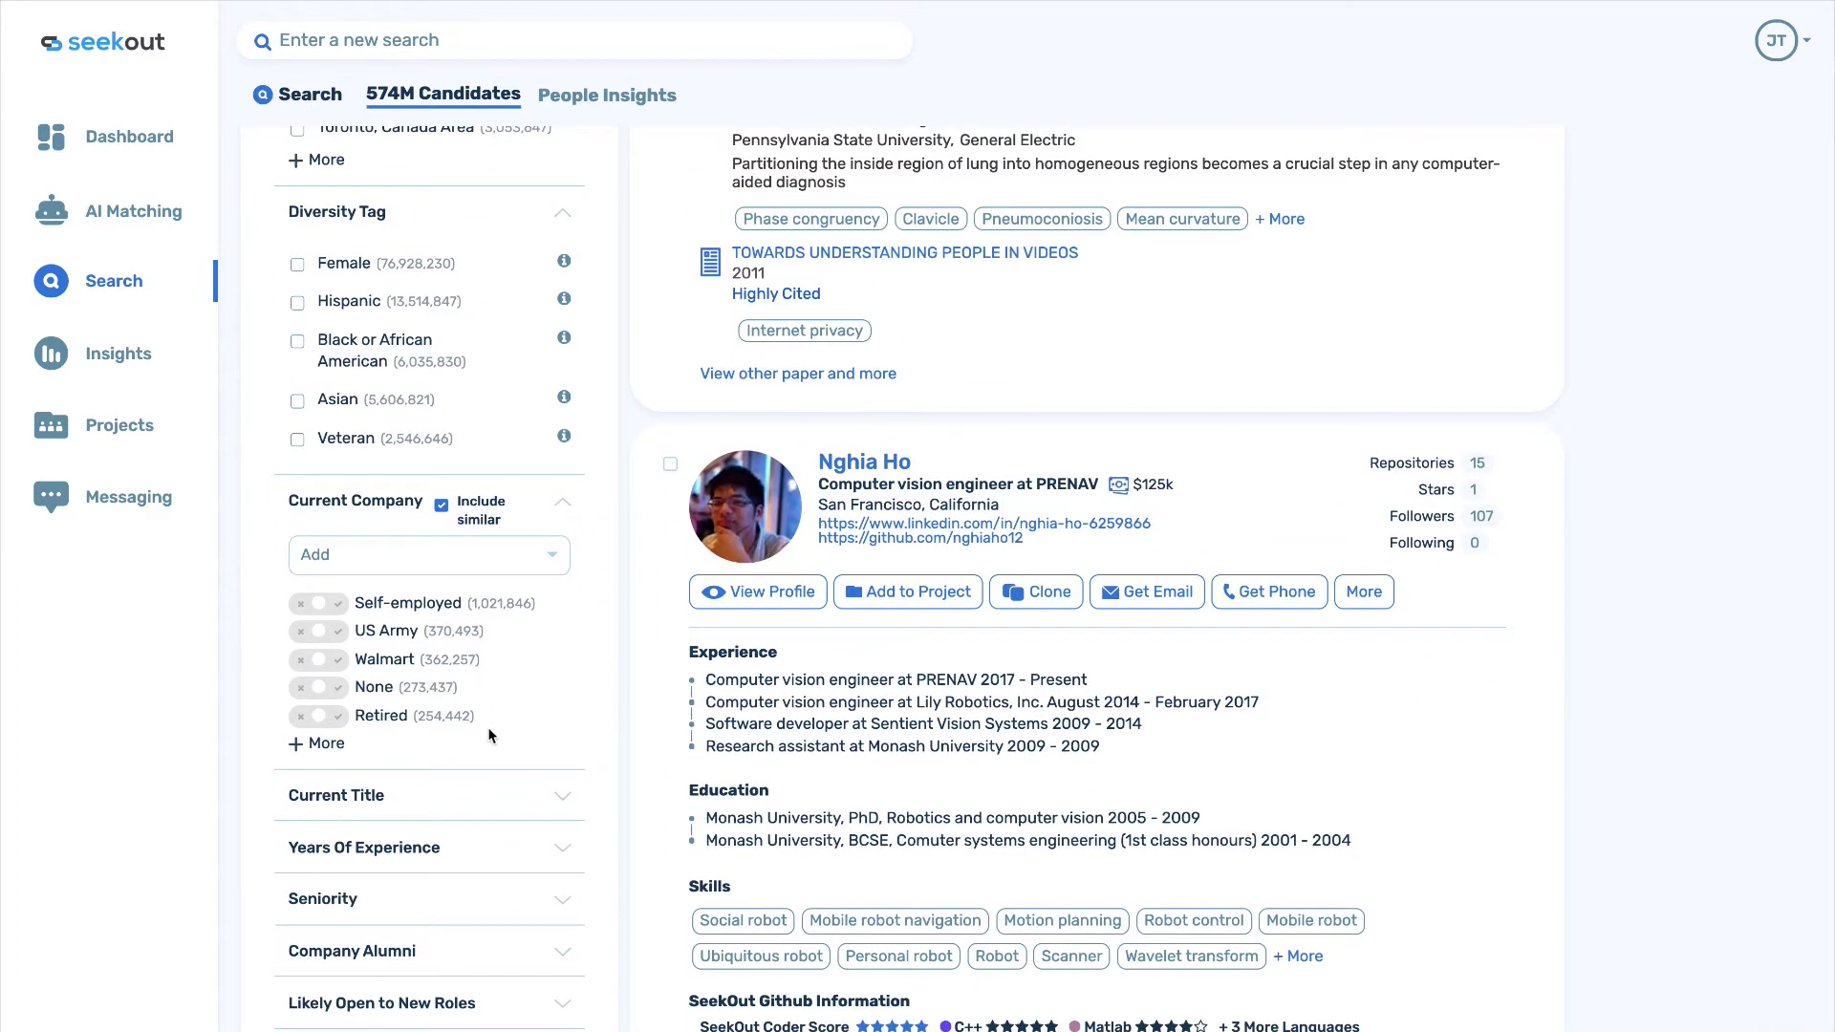
scroll(449, 698, down, 1)
click(428, 722)
scroll(428, 721, down, 1)
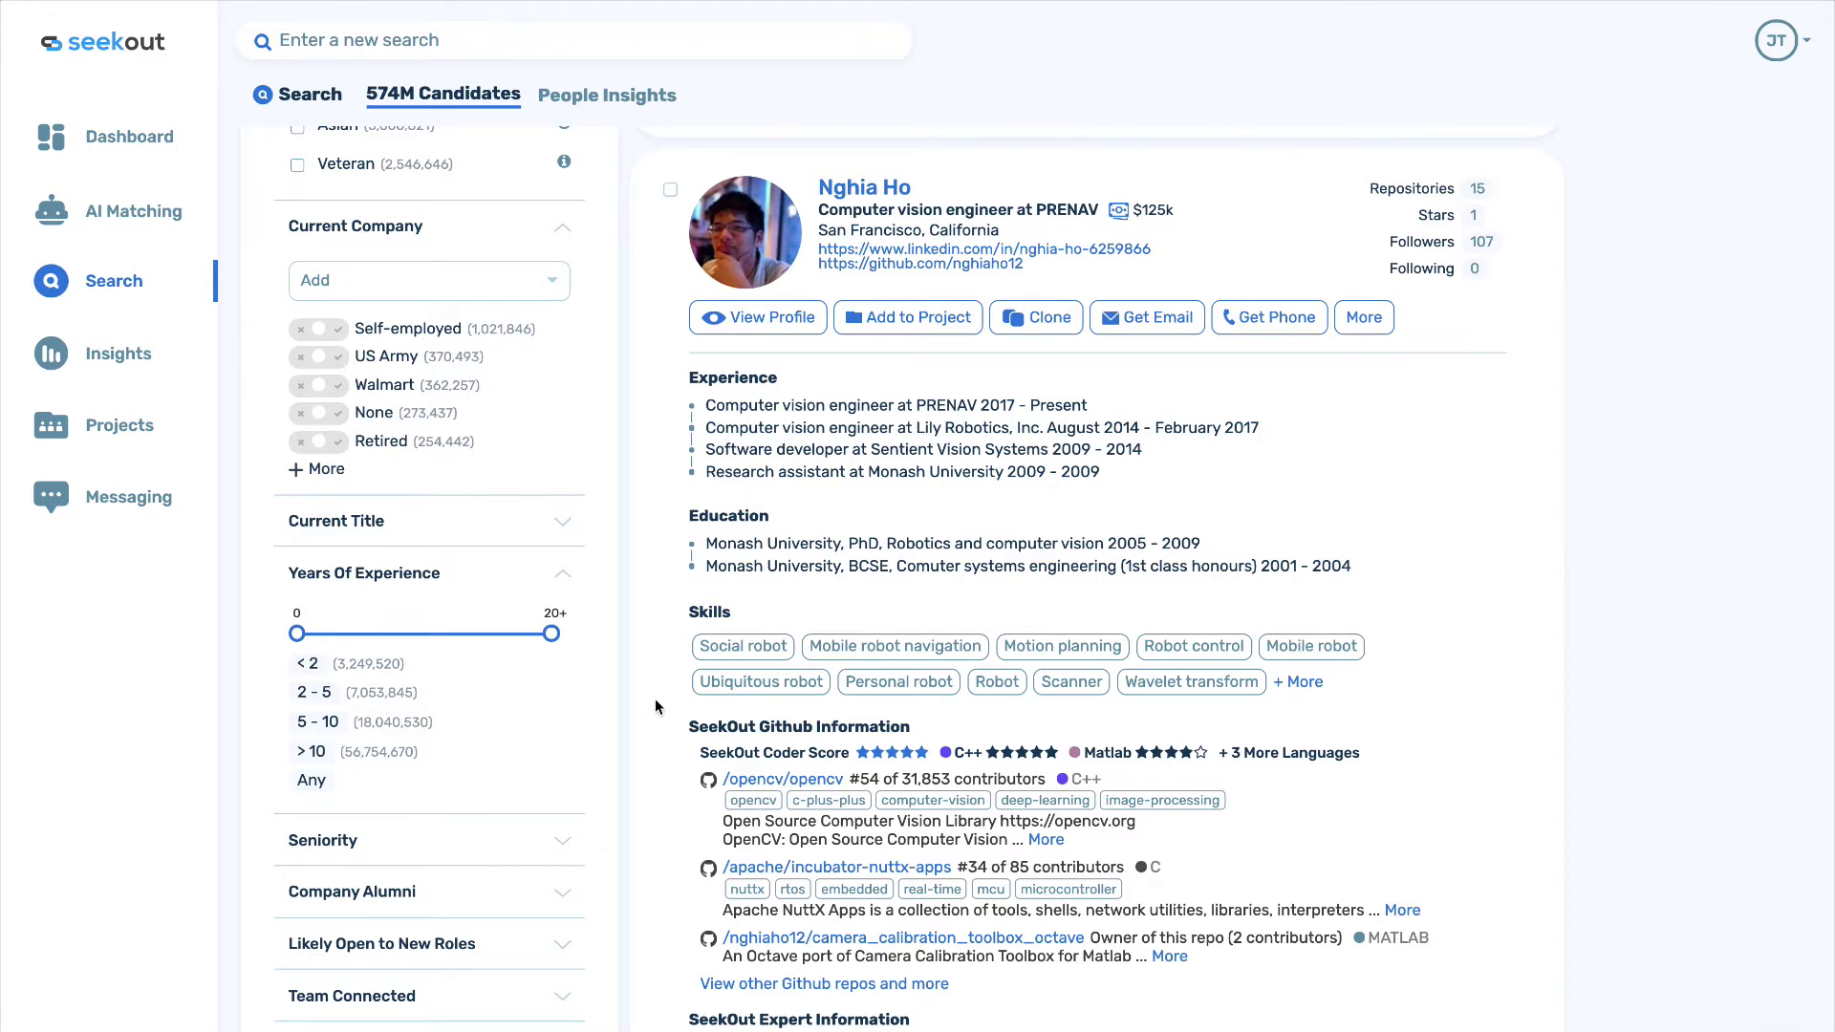
scroll(655, 706, up, 2)
scroll(655, 706, up, 2)
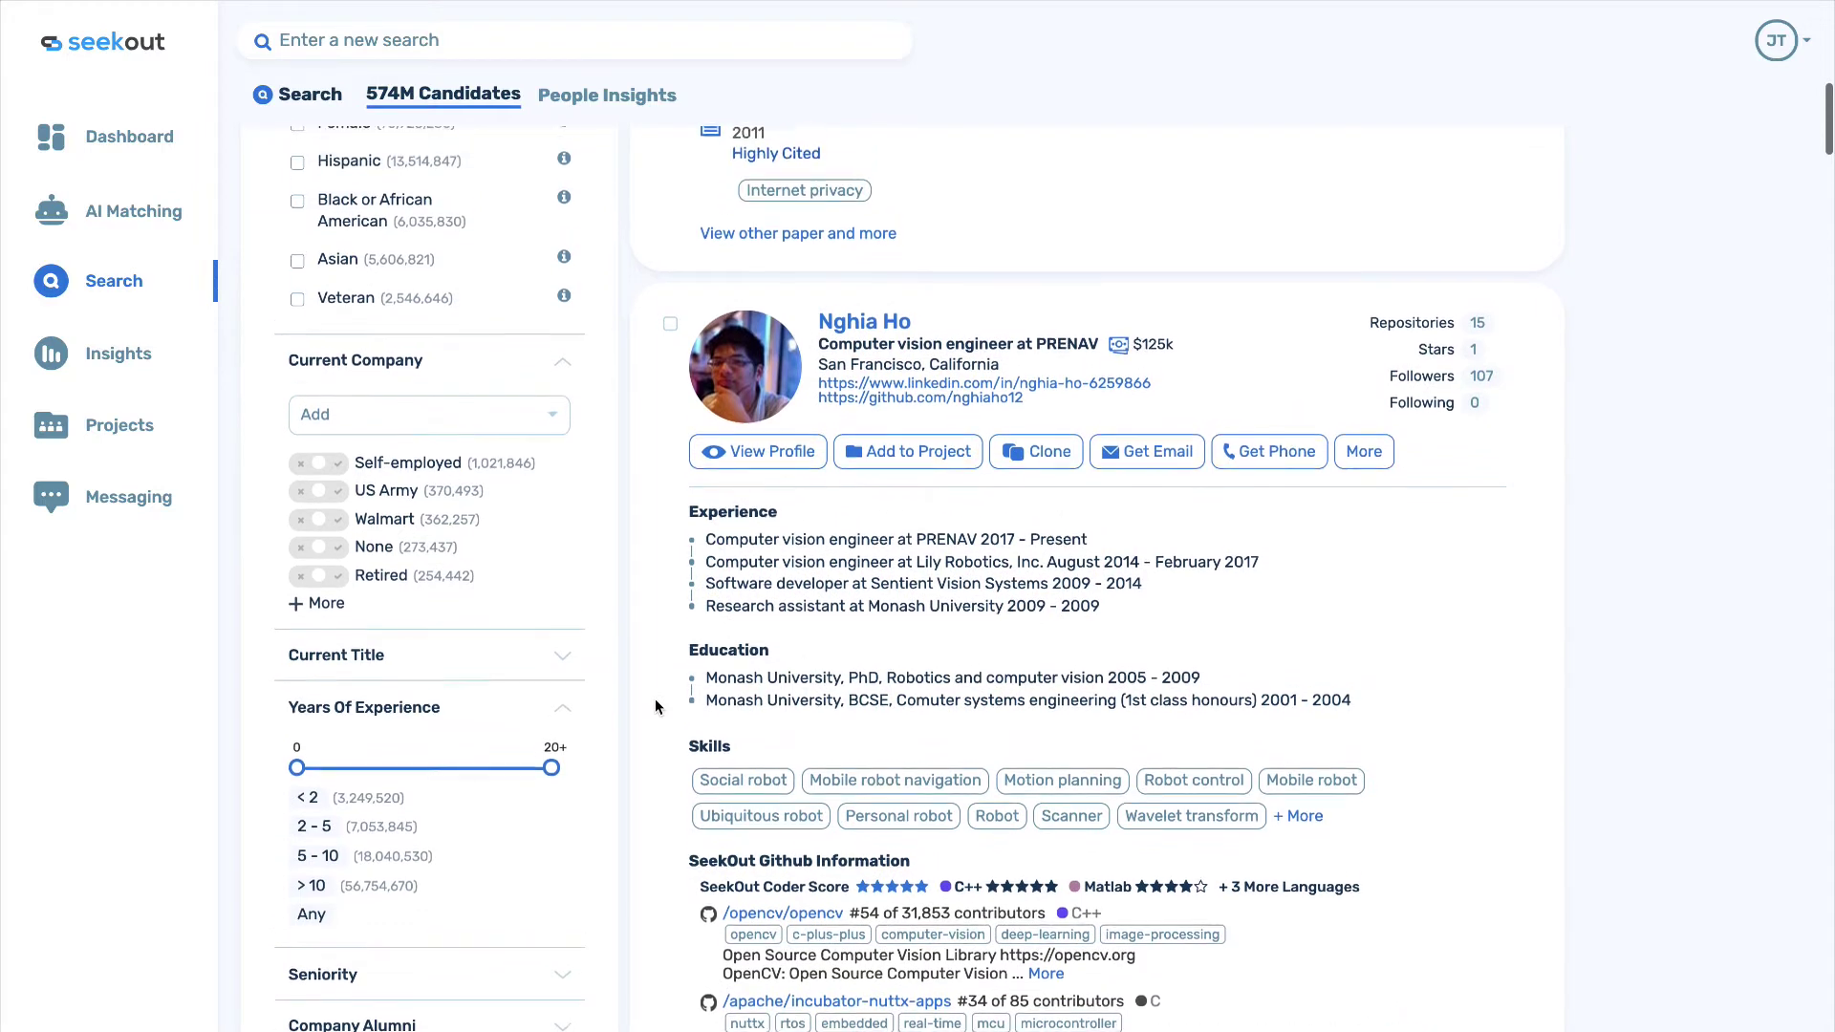
scroll(656, 706, up, 5)
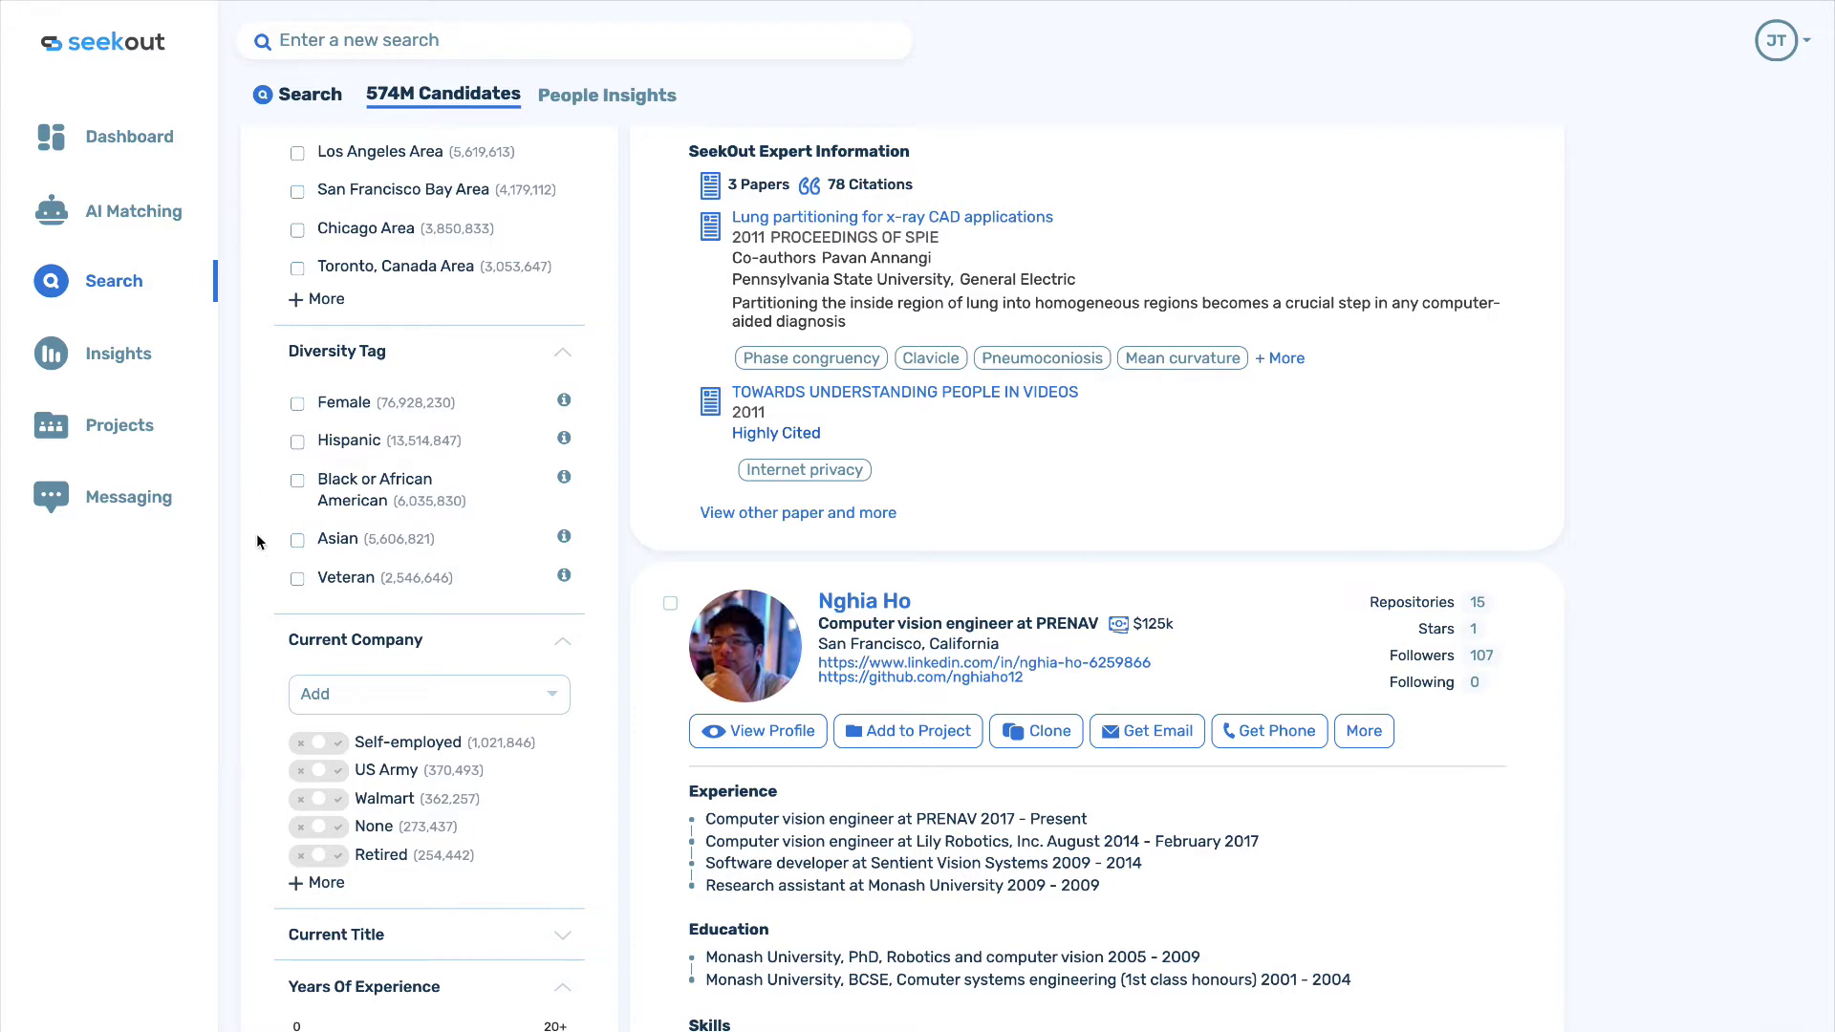
scroll(257, 541, up, 8)
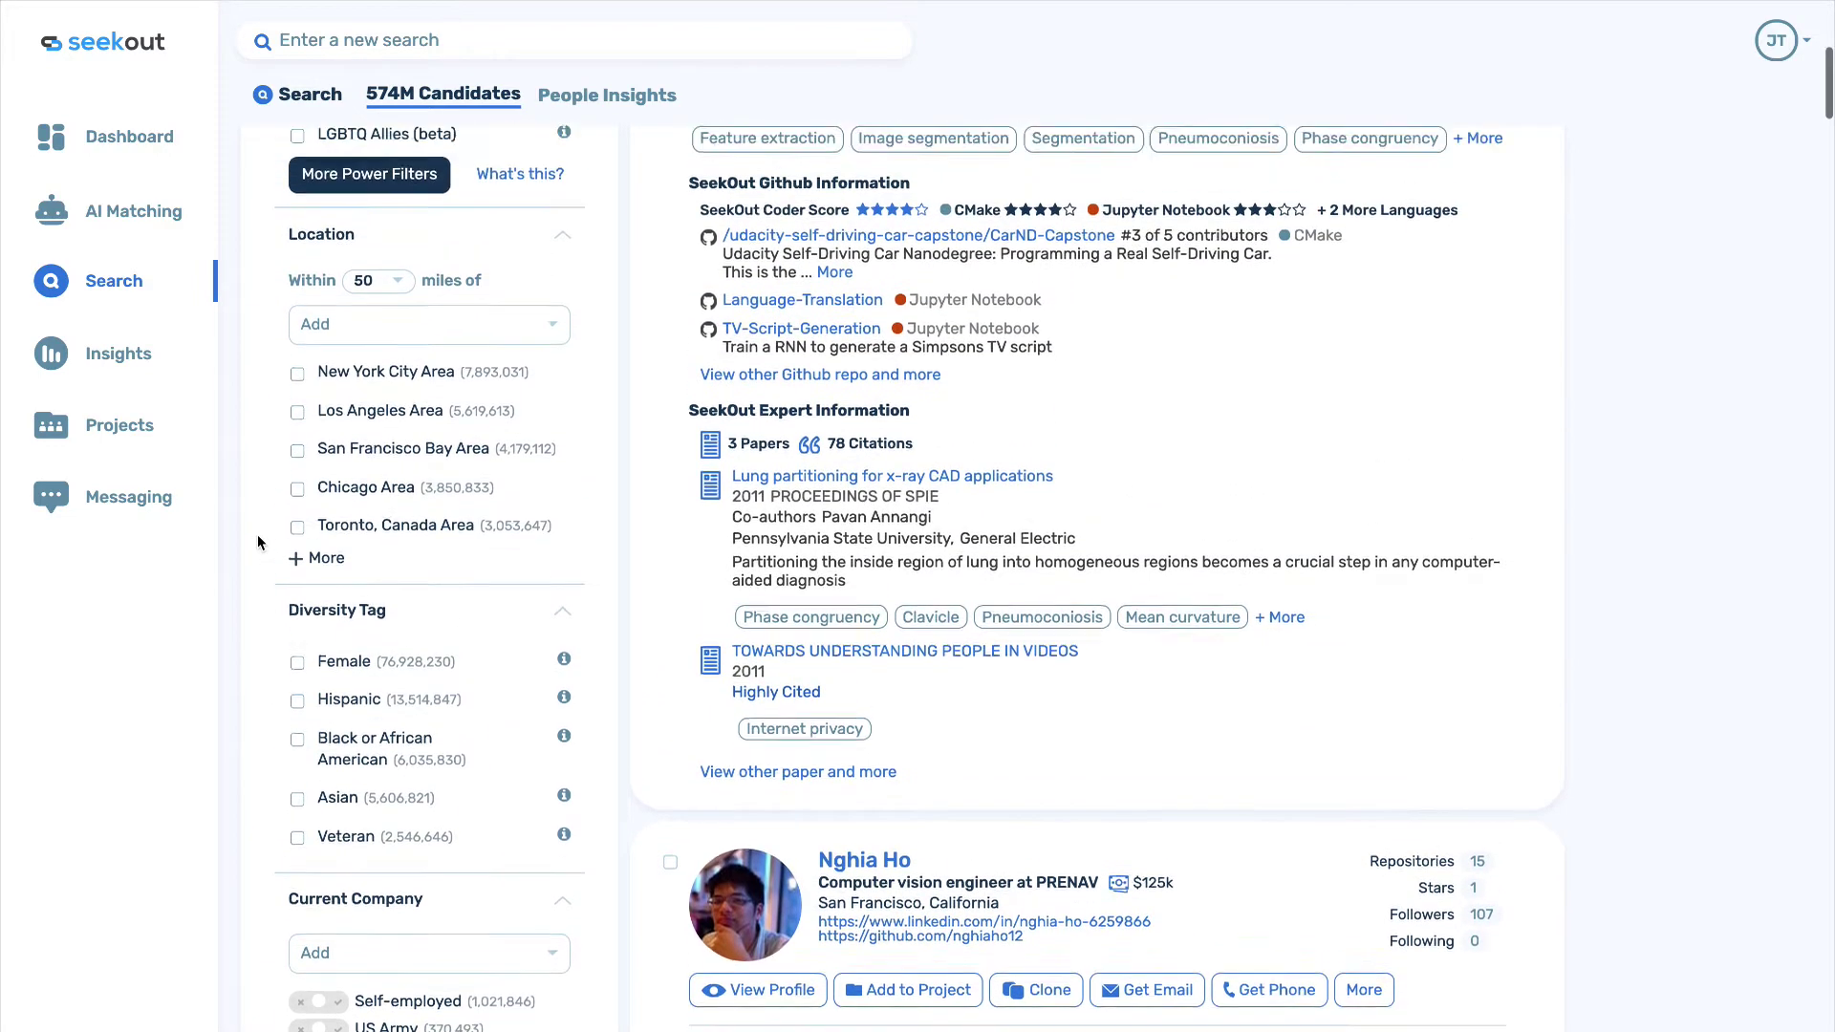
scroll(257, 542, up, 7)
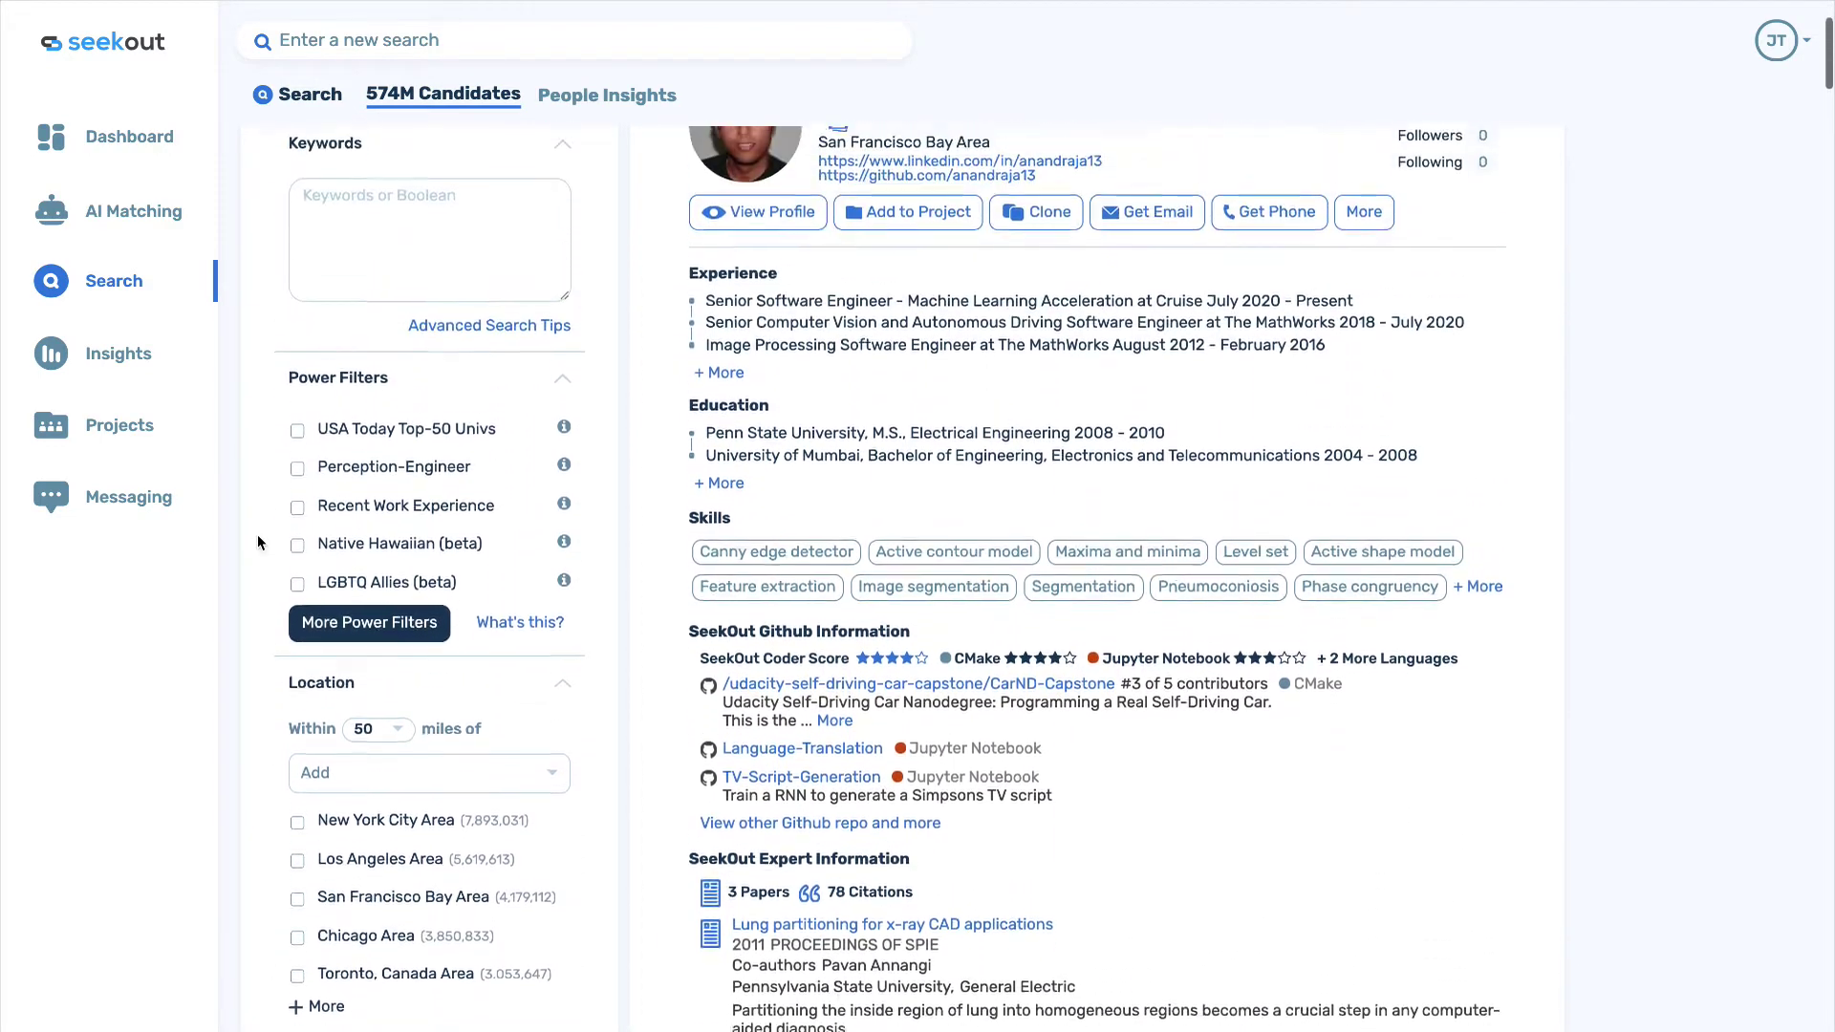
scroll(647, 445, up, 3)
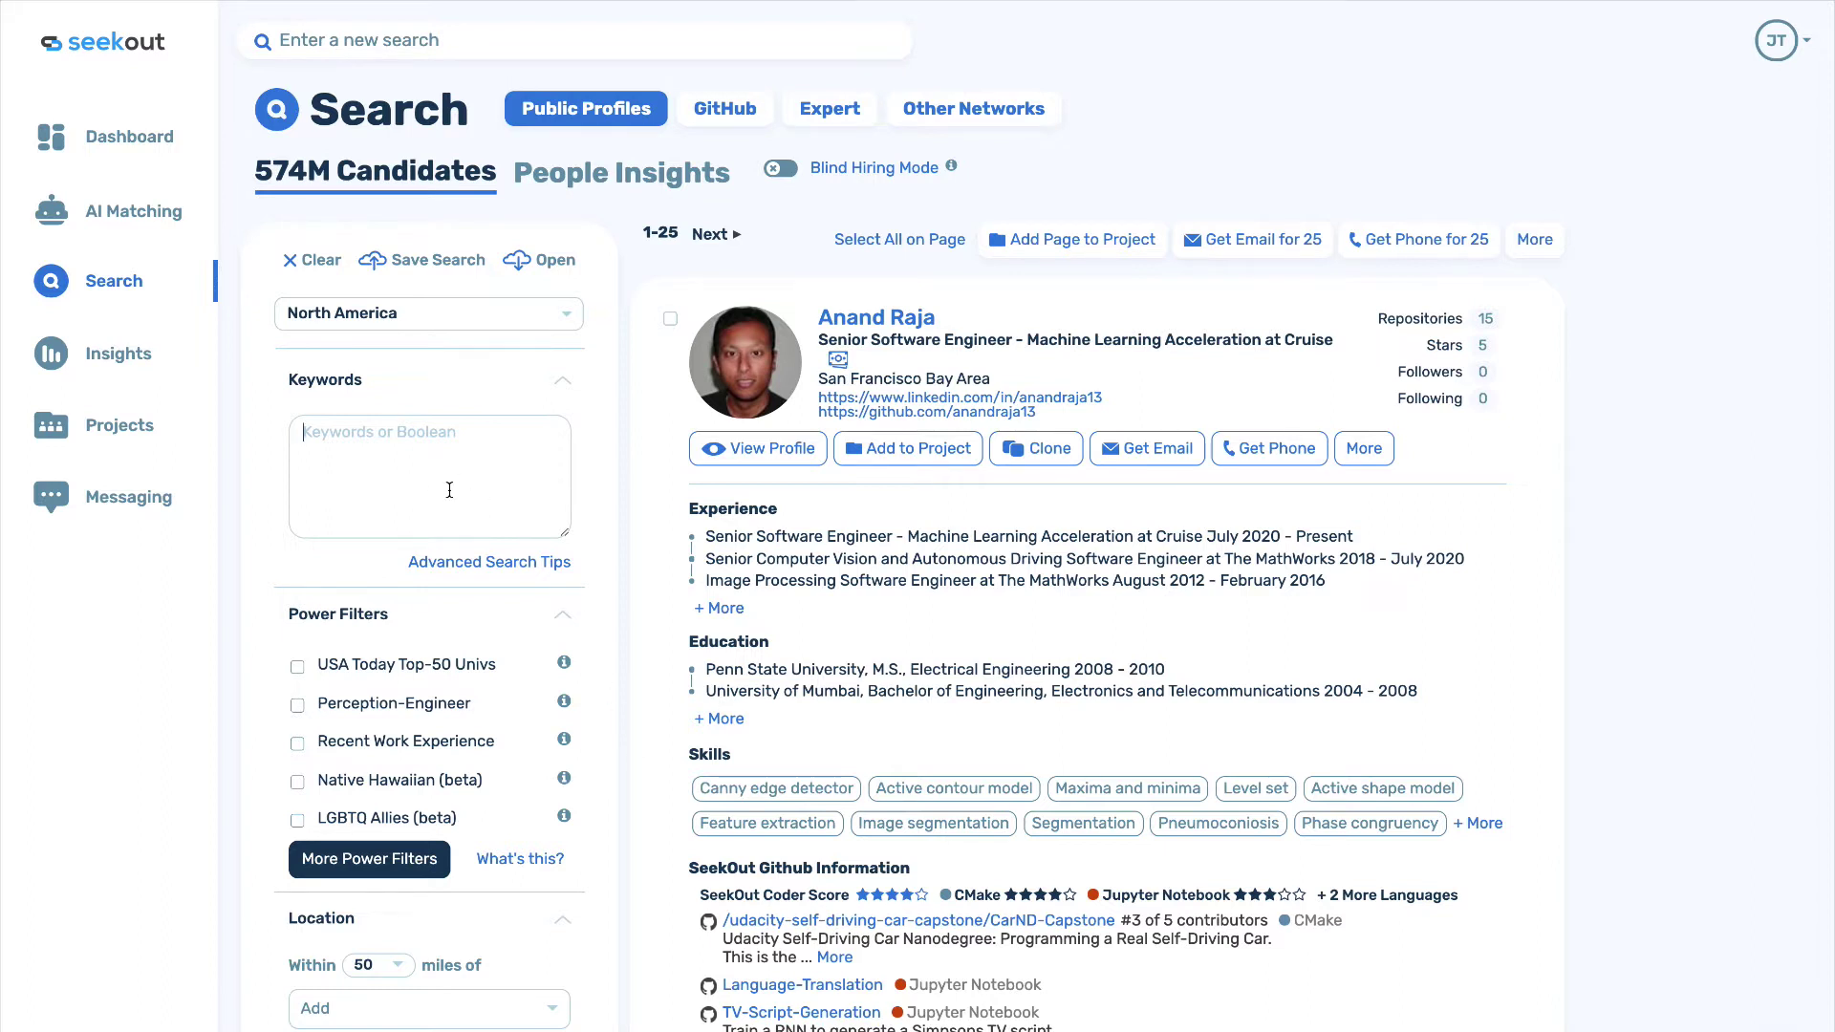
Search the keyword 'devops' and tick Boston Area under Location, leaving 12.1k candidates.
text(devops)
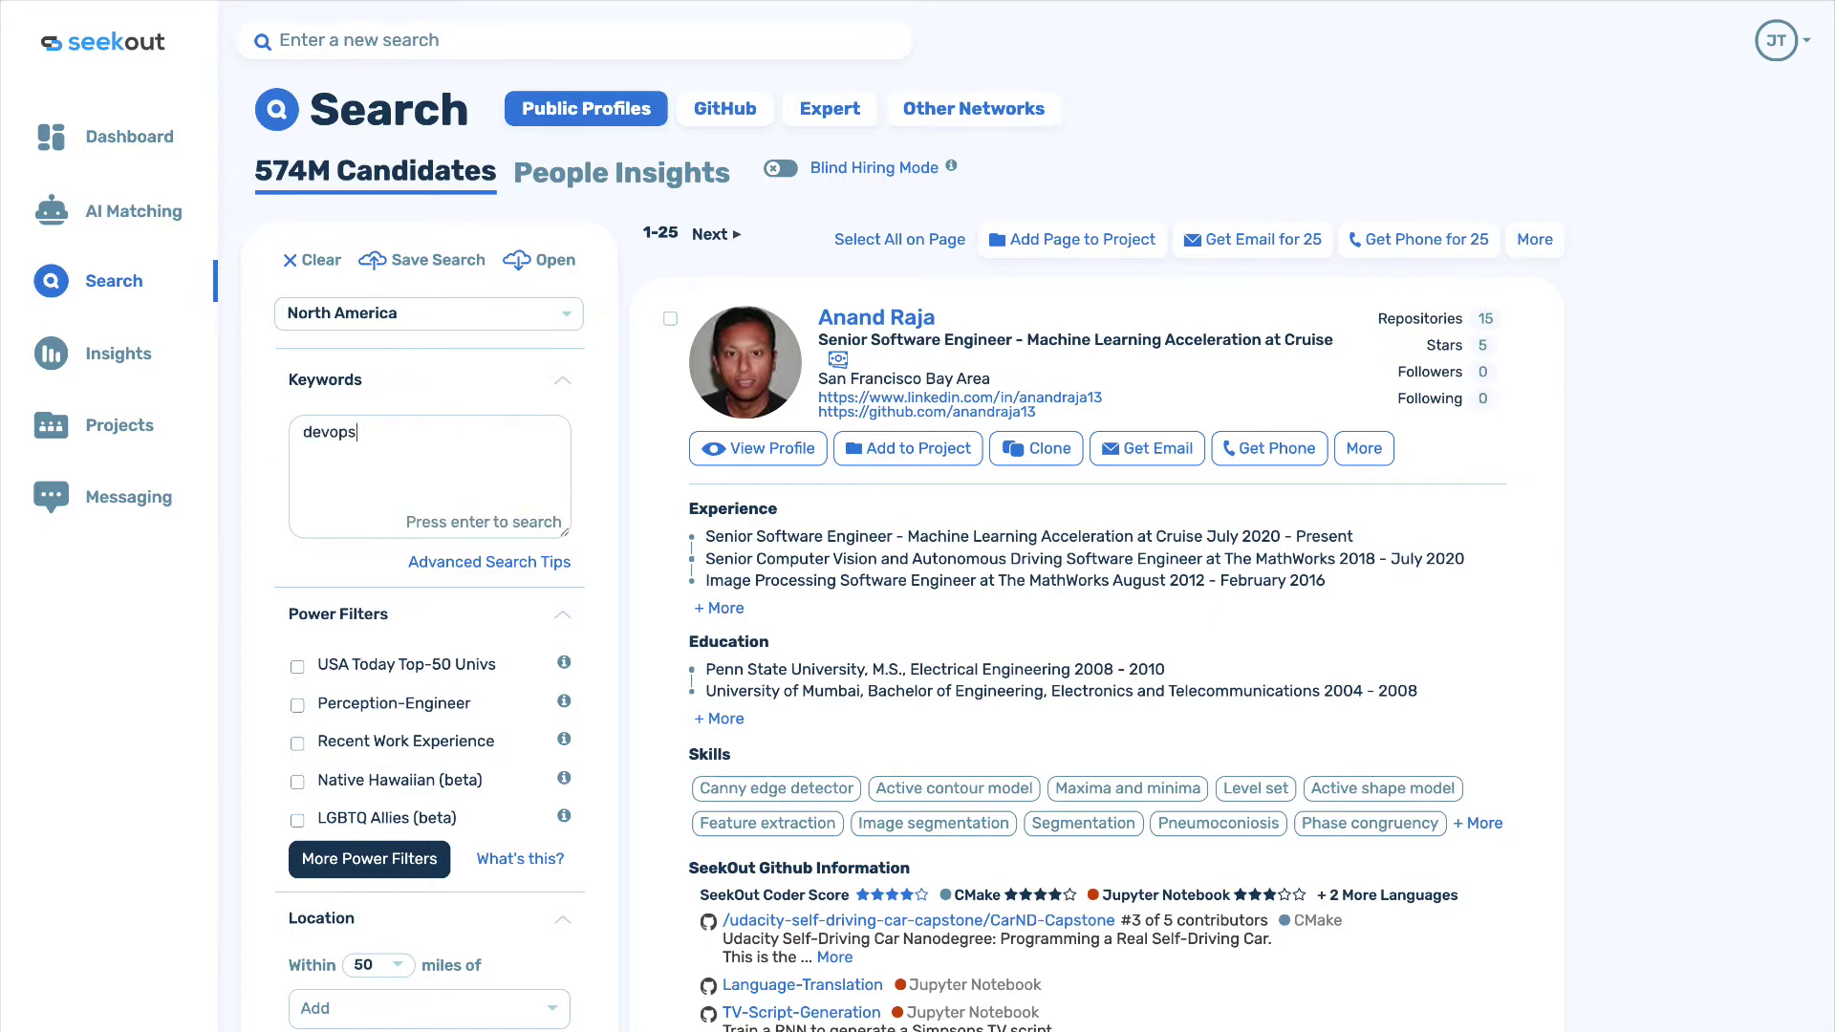
key(Return)
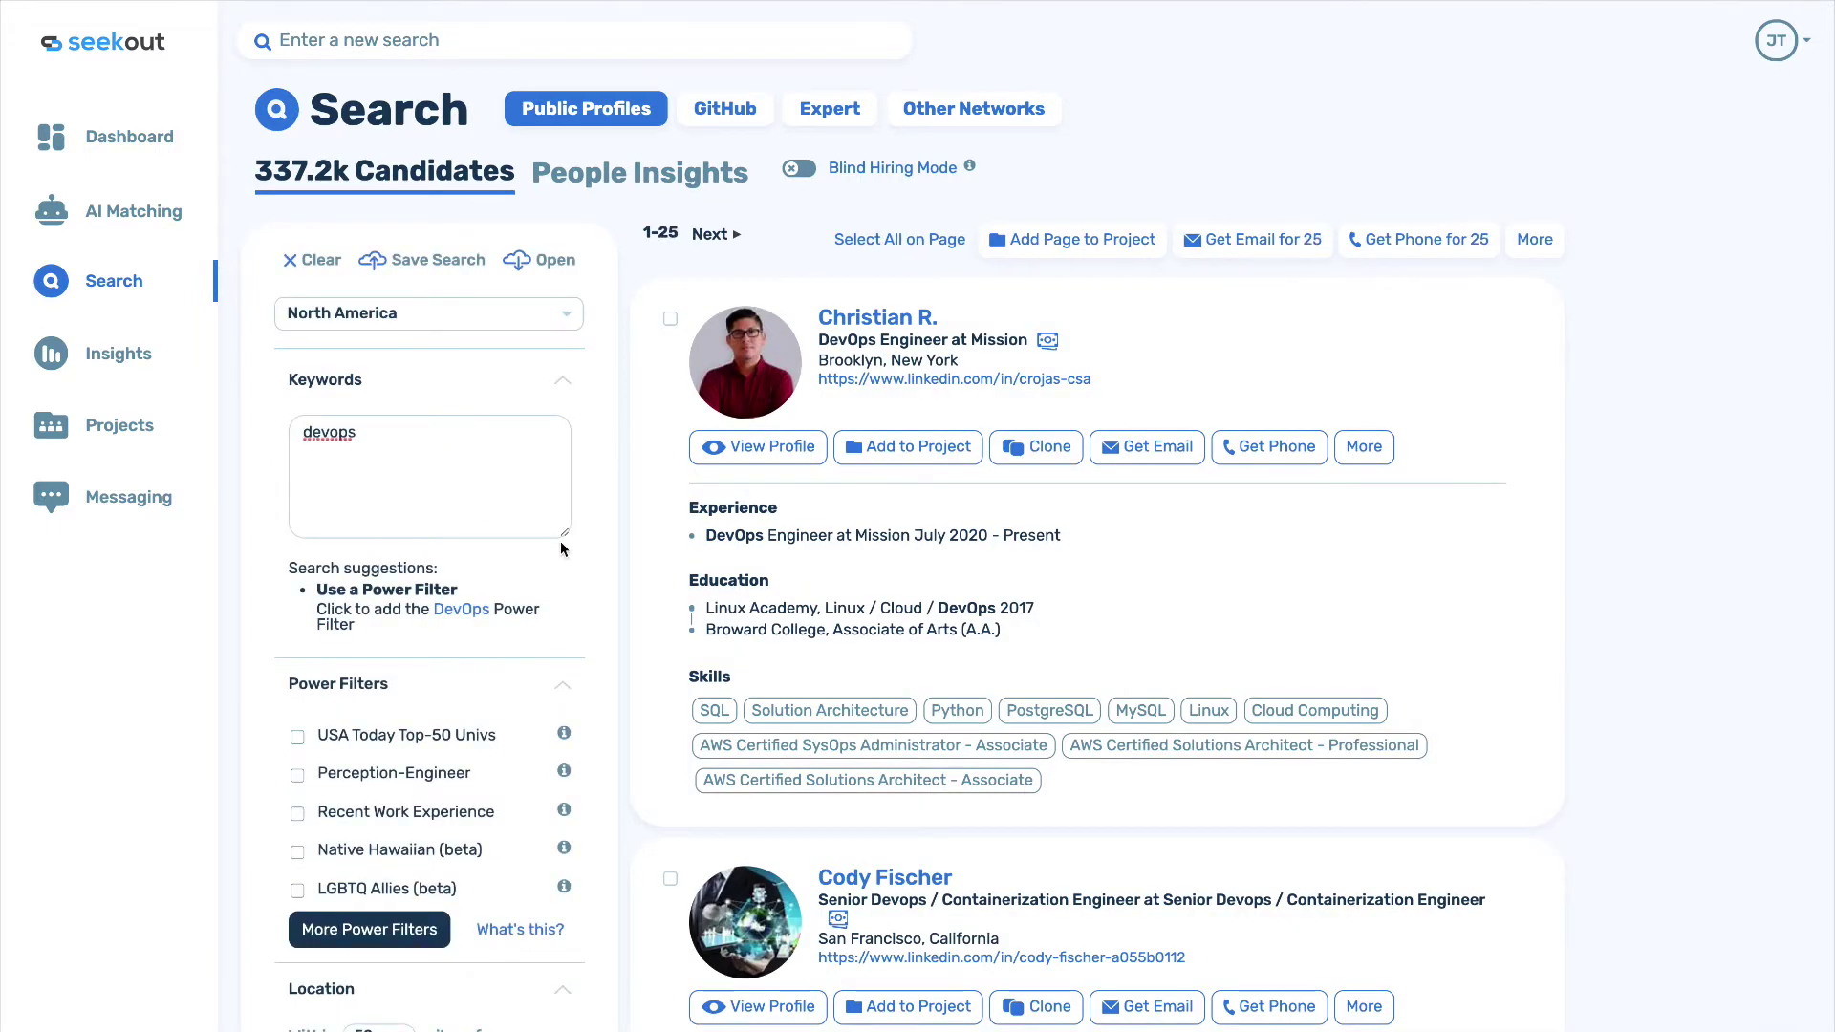
scroll(560, 541, down, 5)
scroll(560, 541, down, 1)
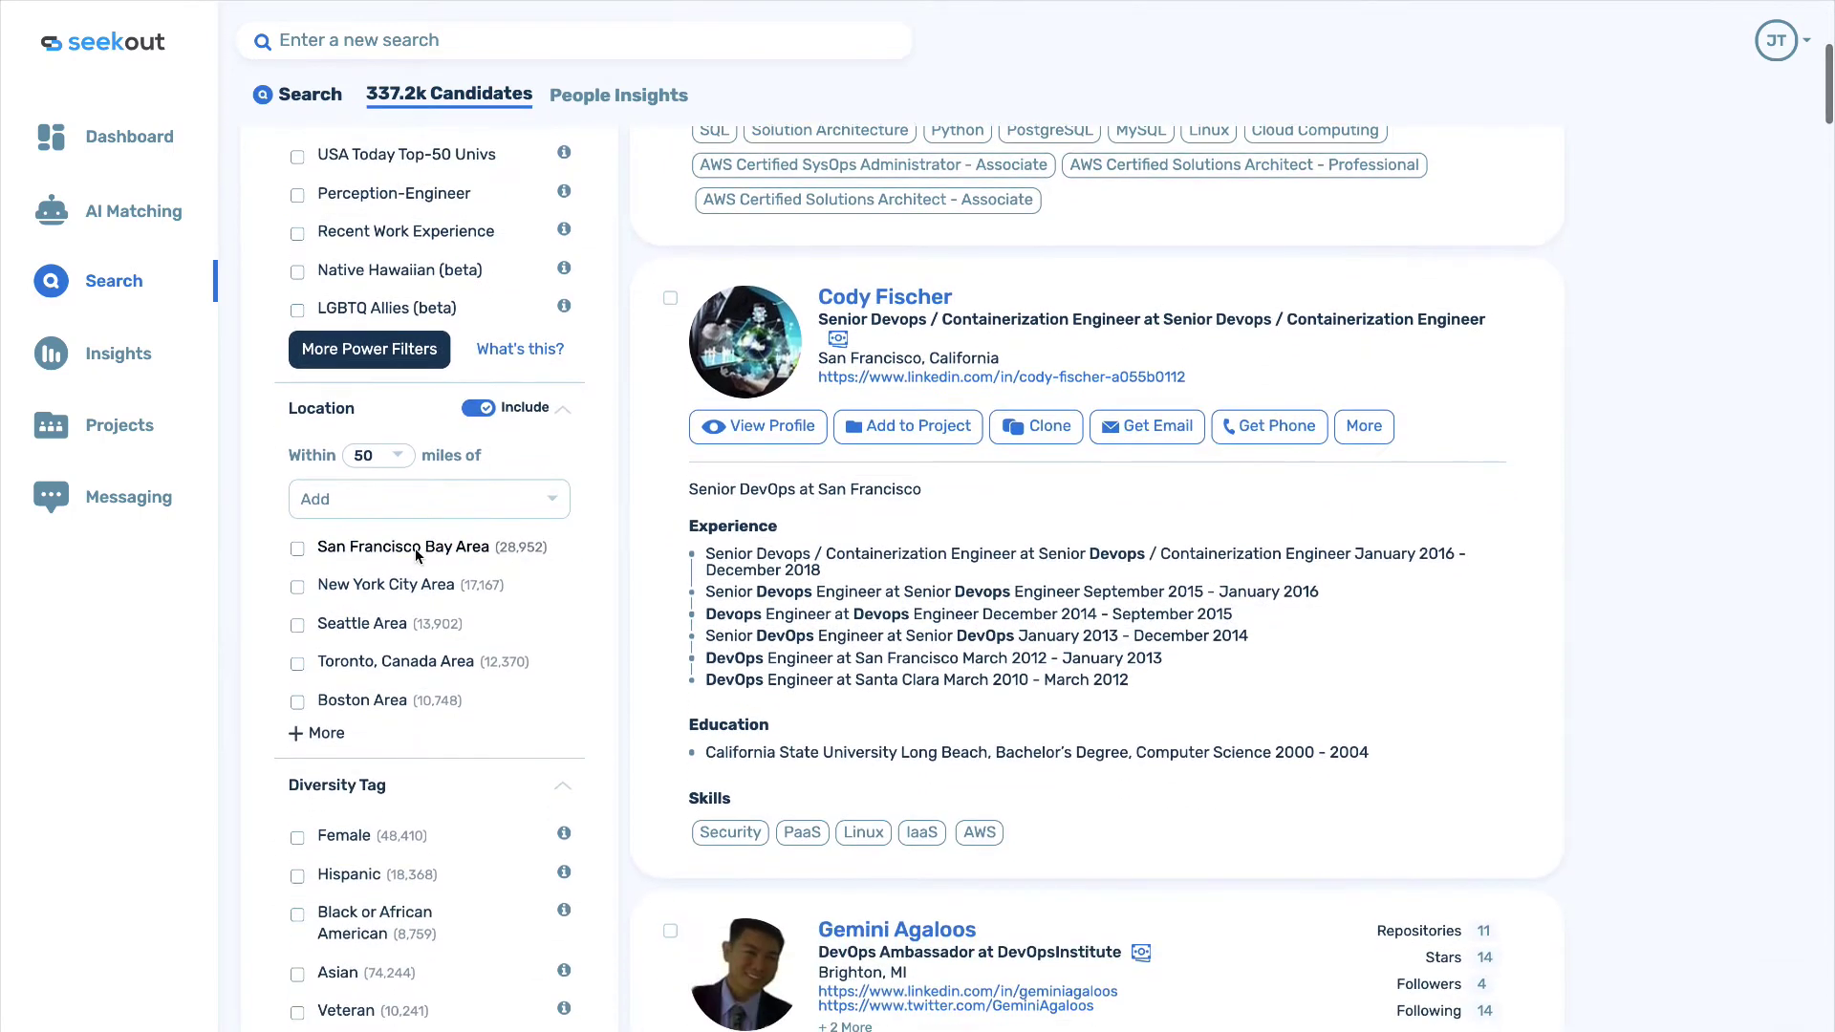
click(297, 702)
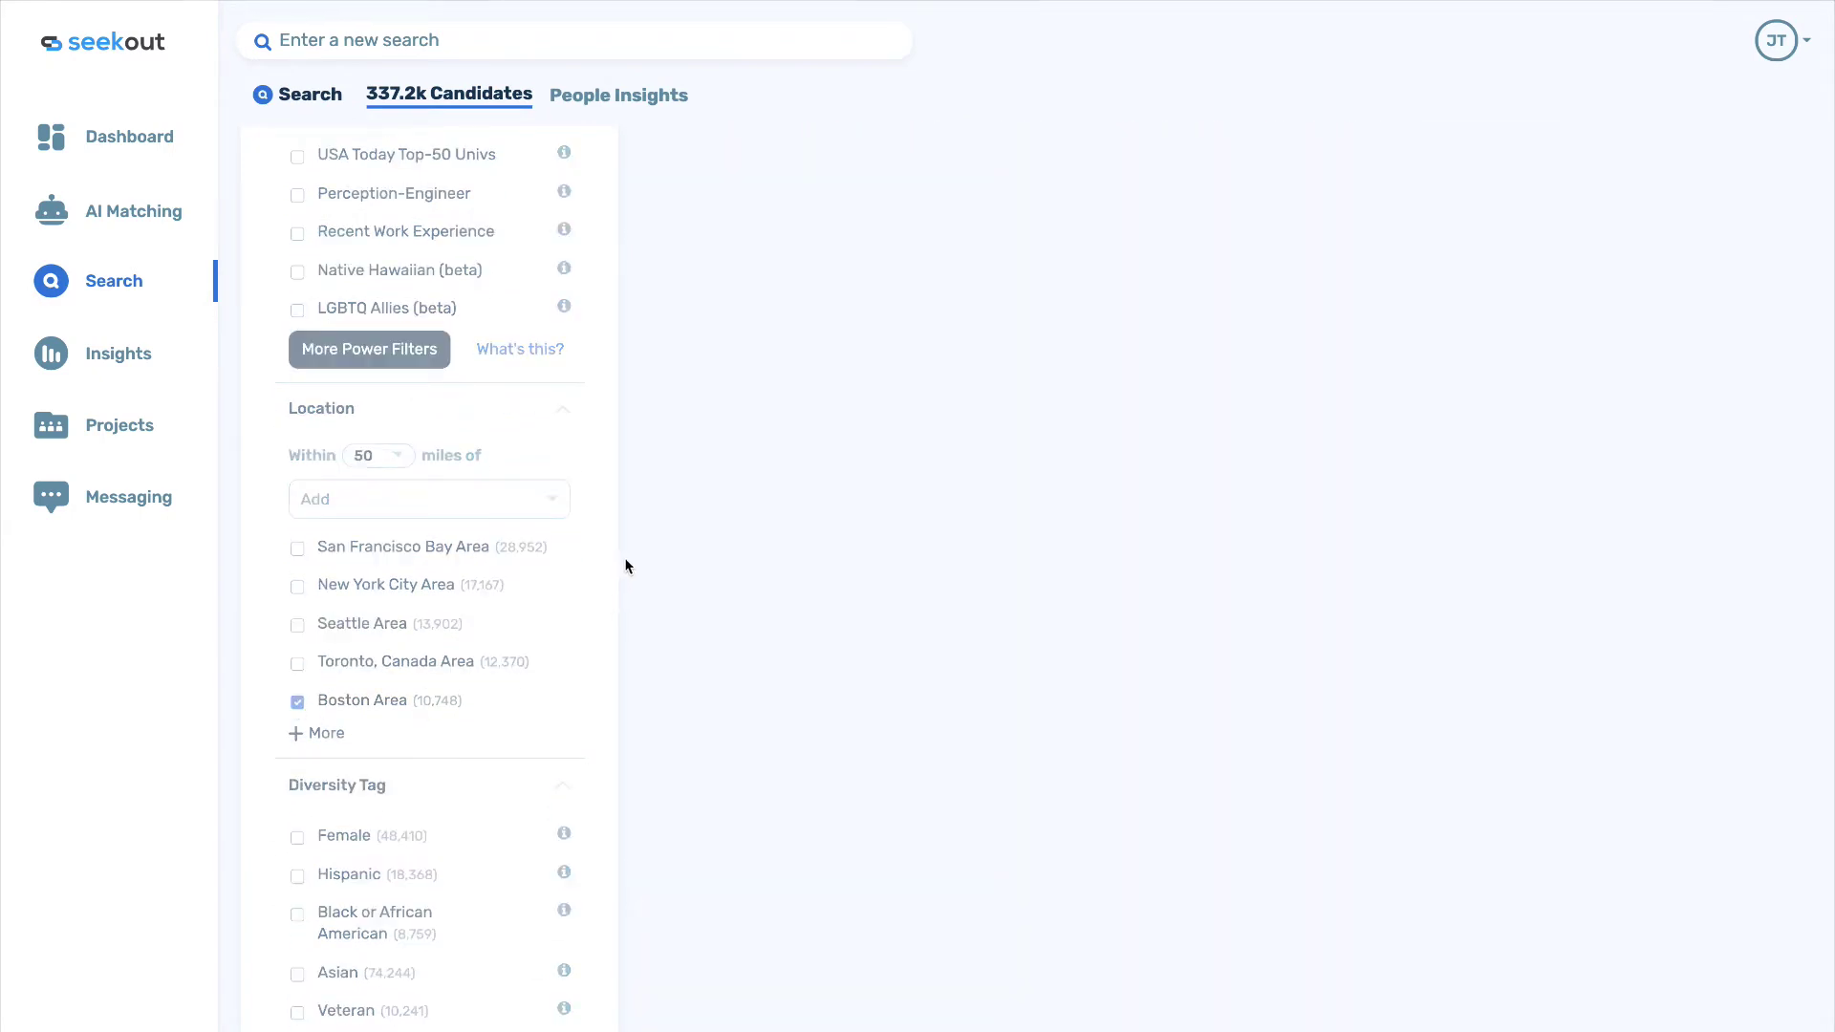
scroll(627, 564, up, 6)
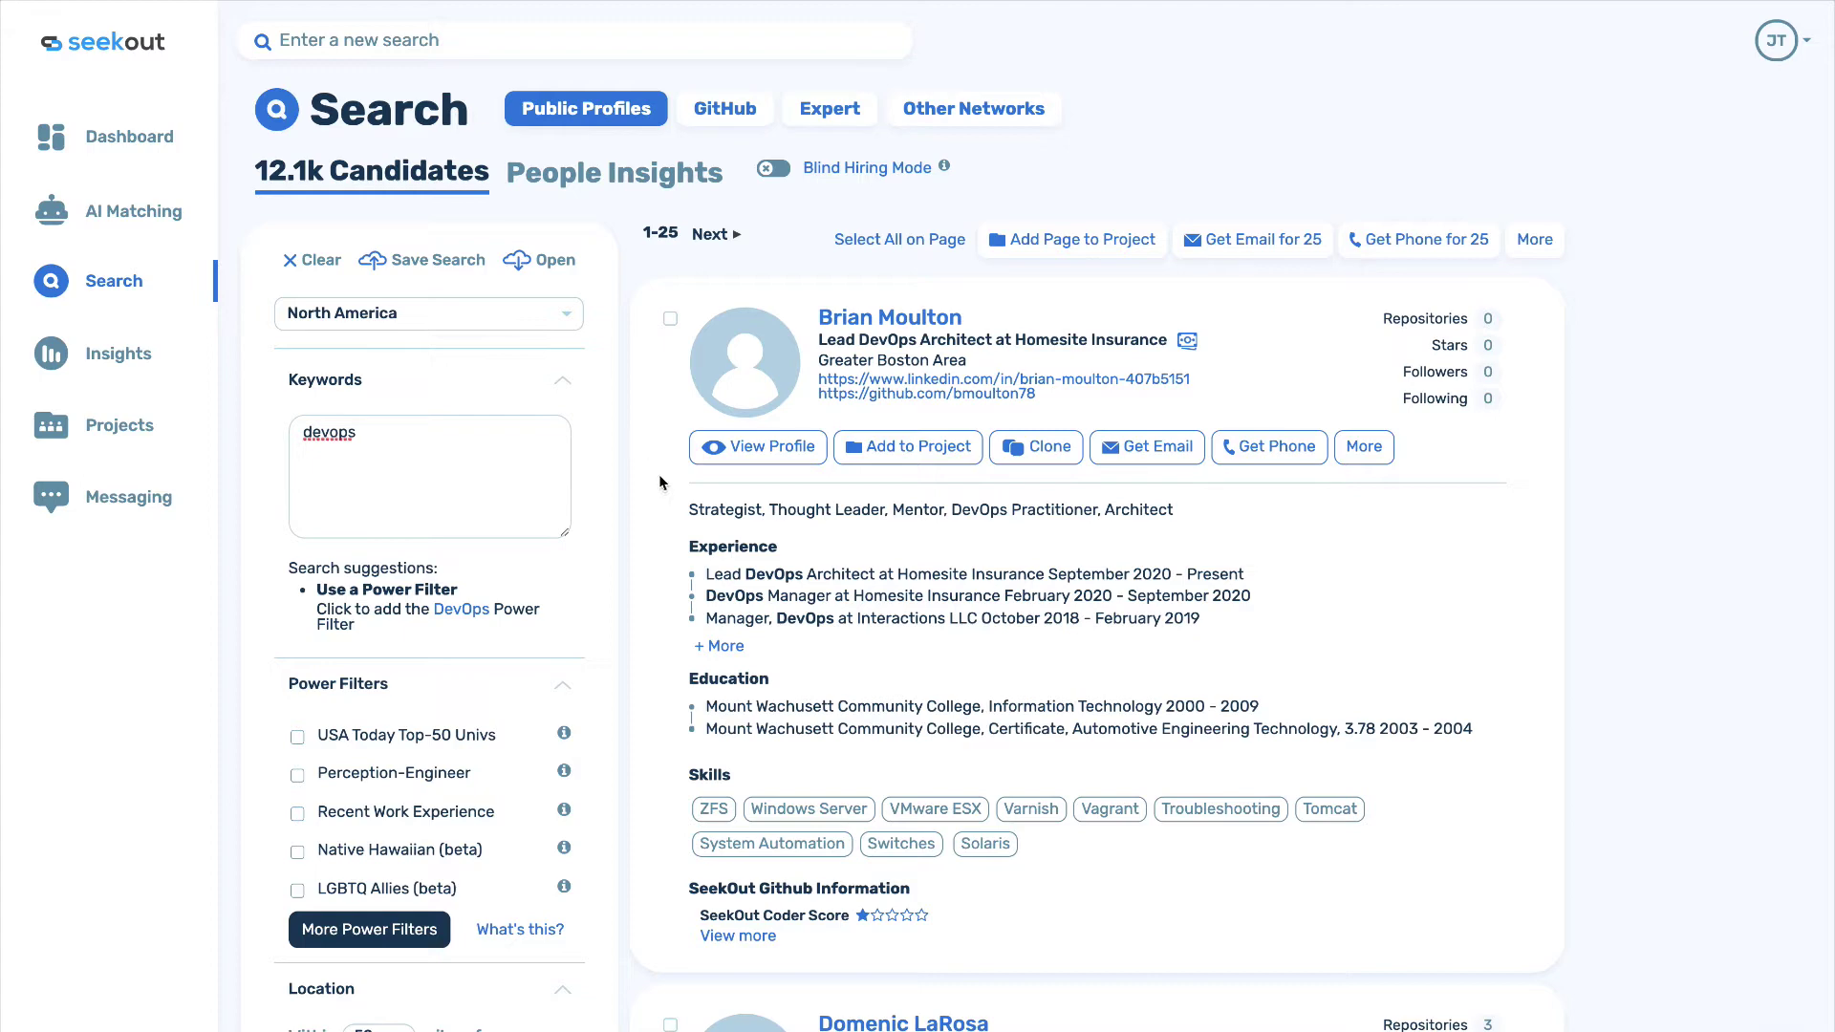
scroll(669, 516, down, 3)
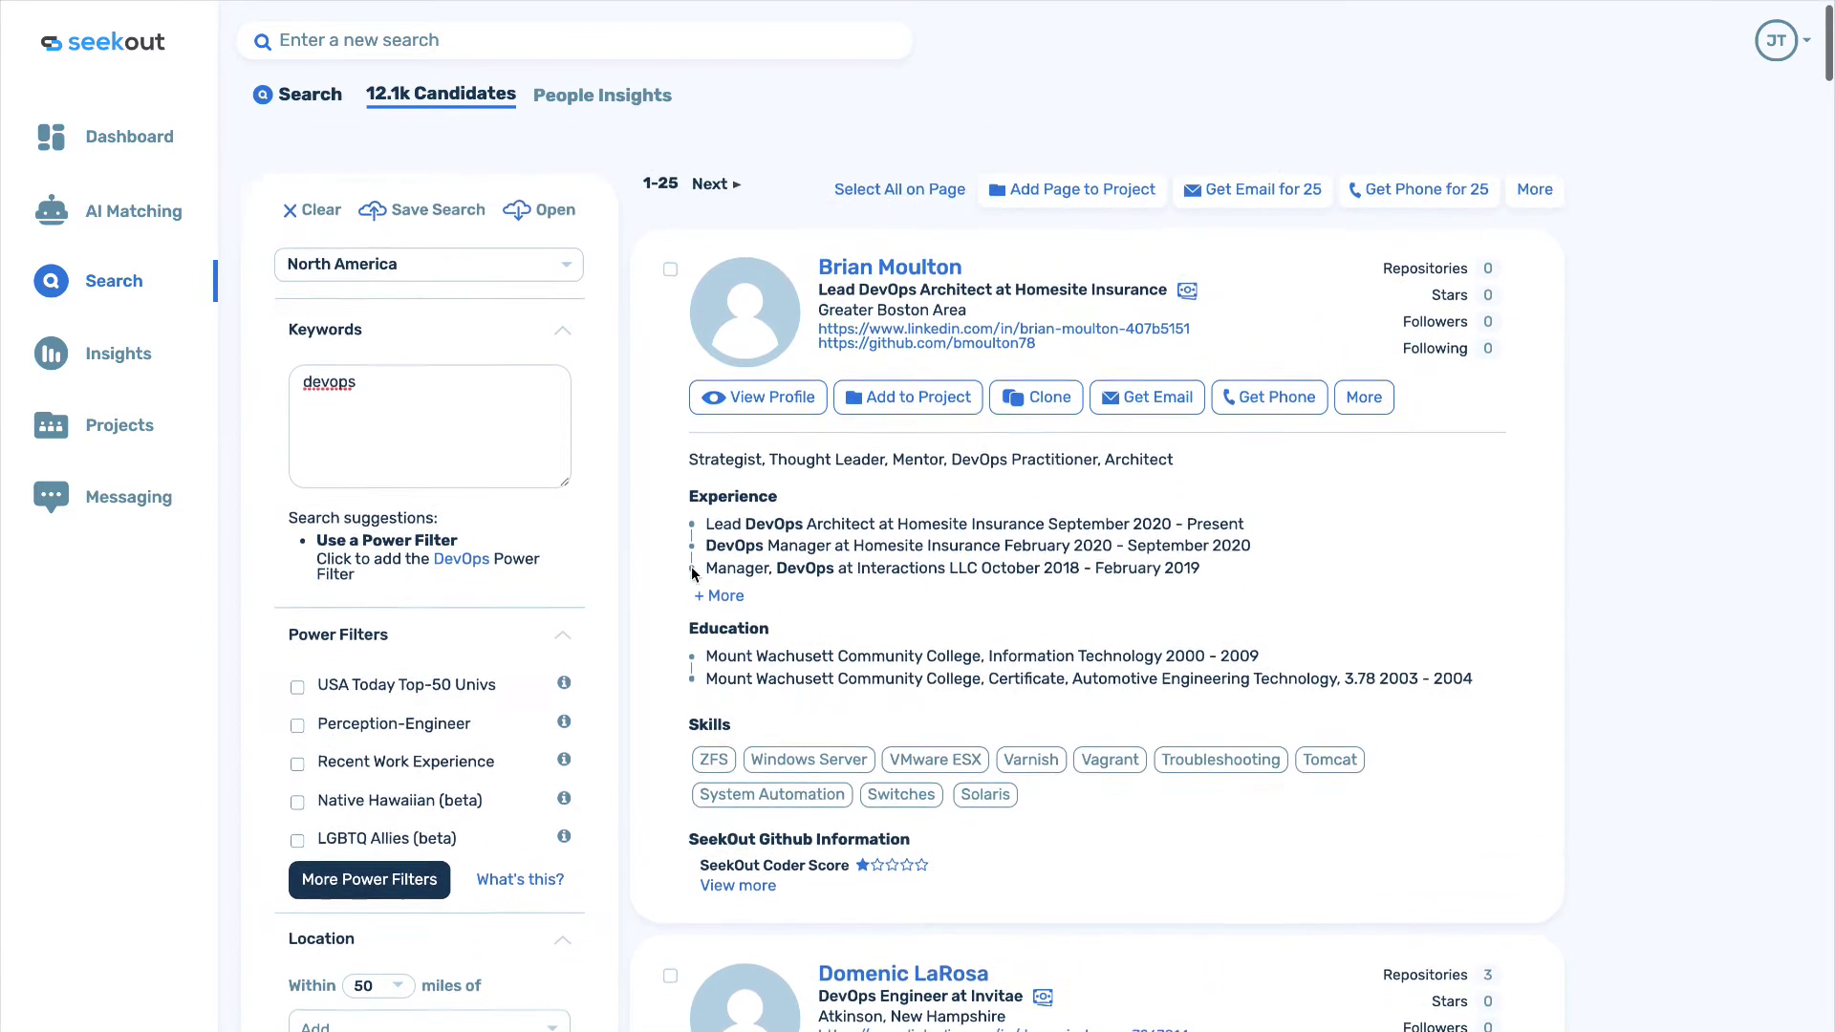
scroll(669, 516, up, 1)
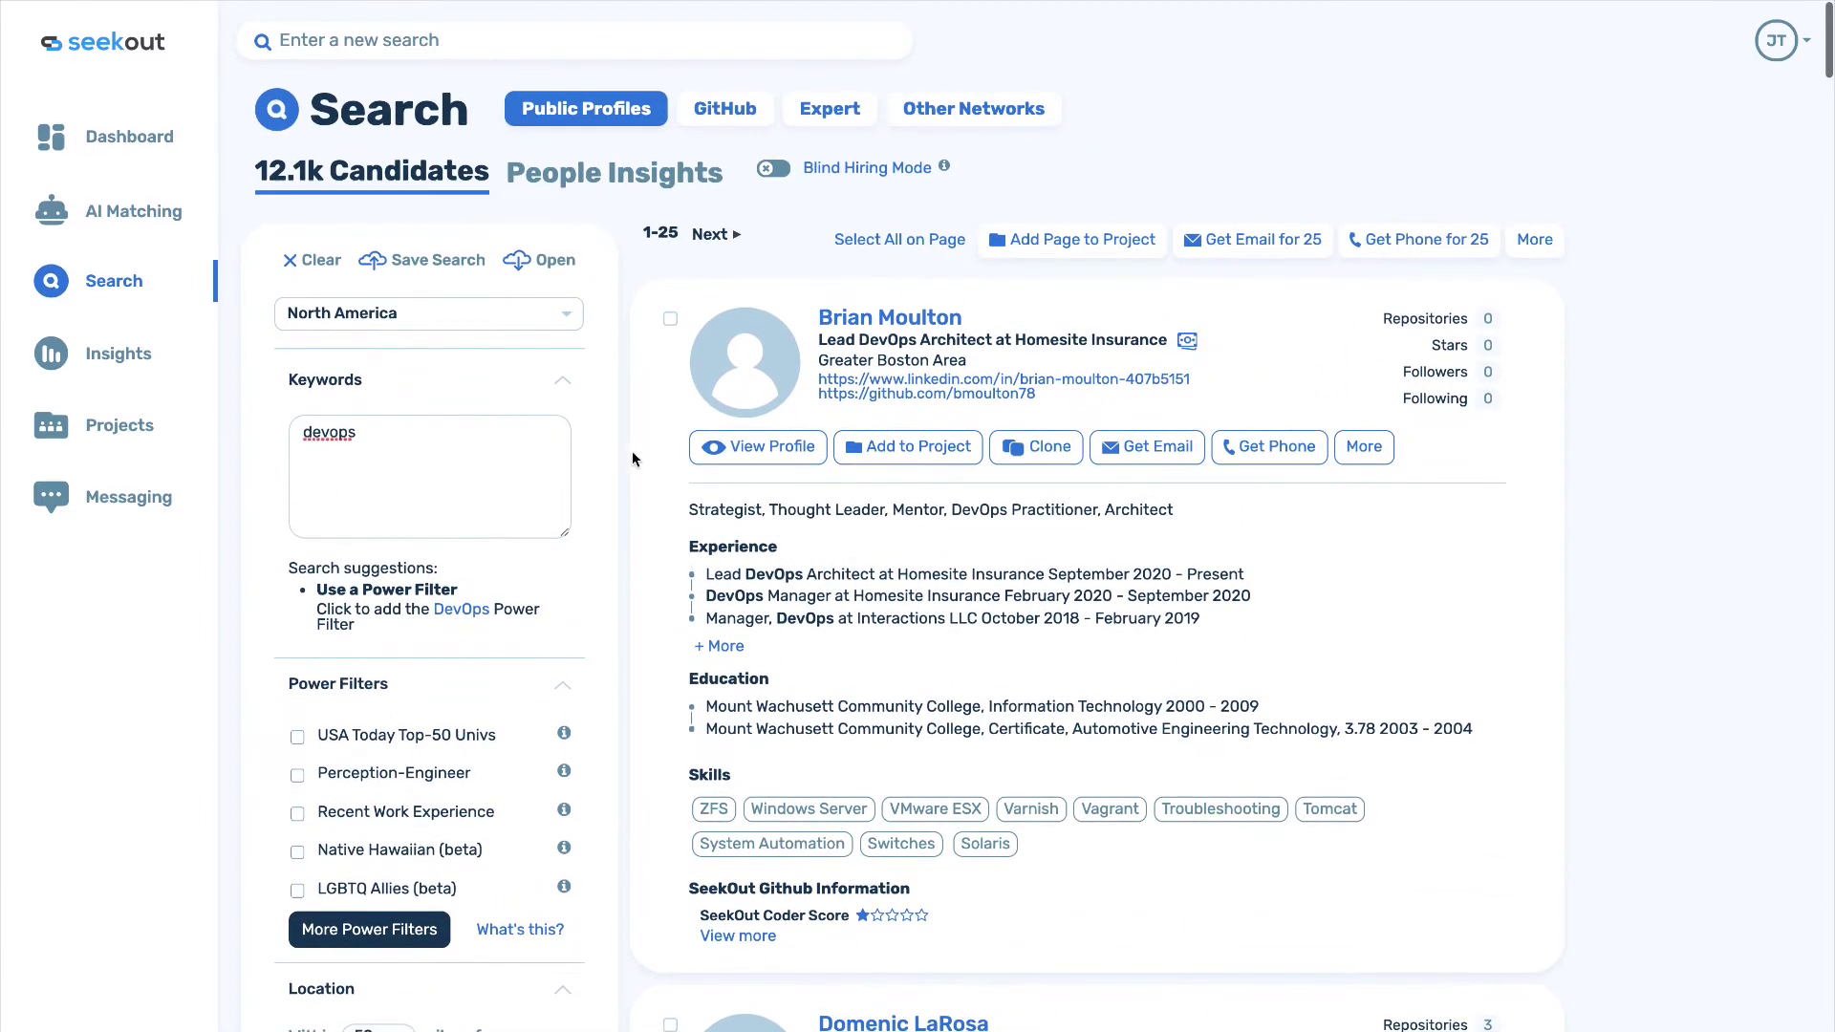
In People Insights, filter the Years Of Experience chart to the '> 10' bracket.
click(605, 195)
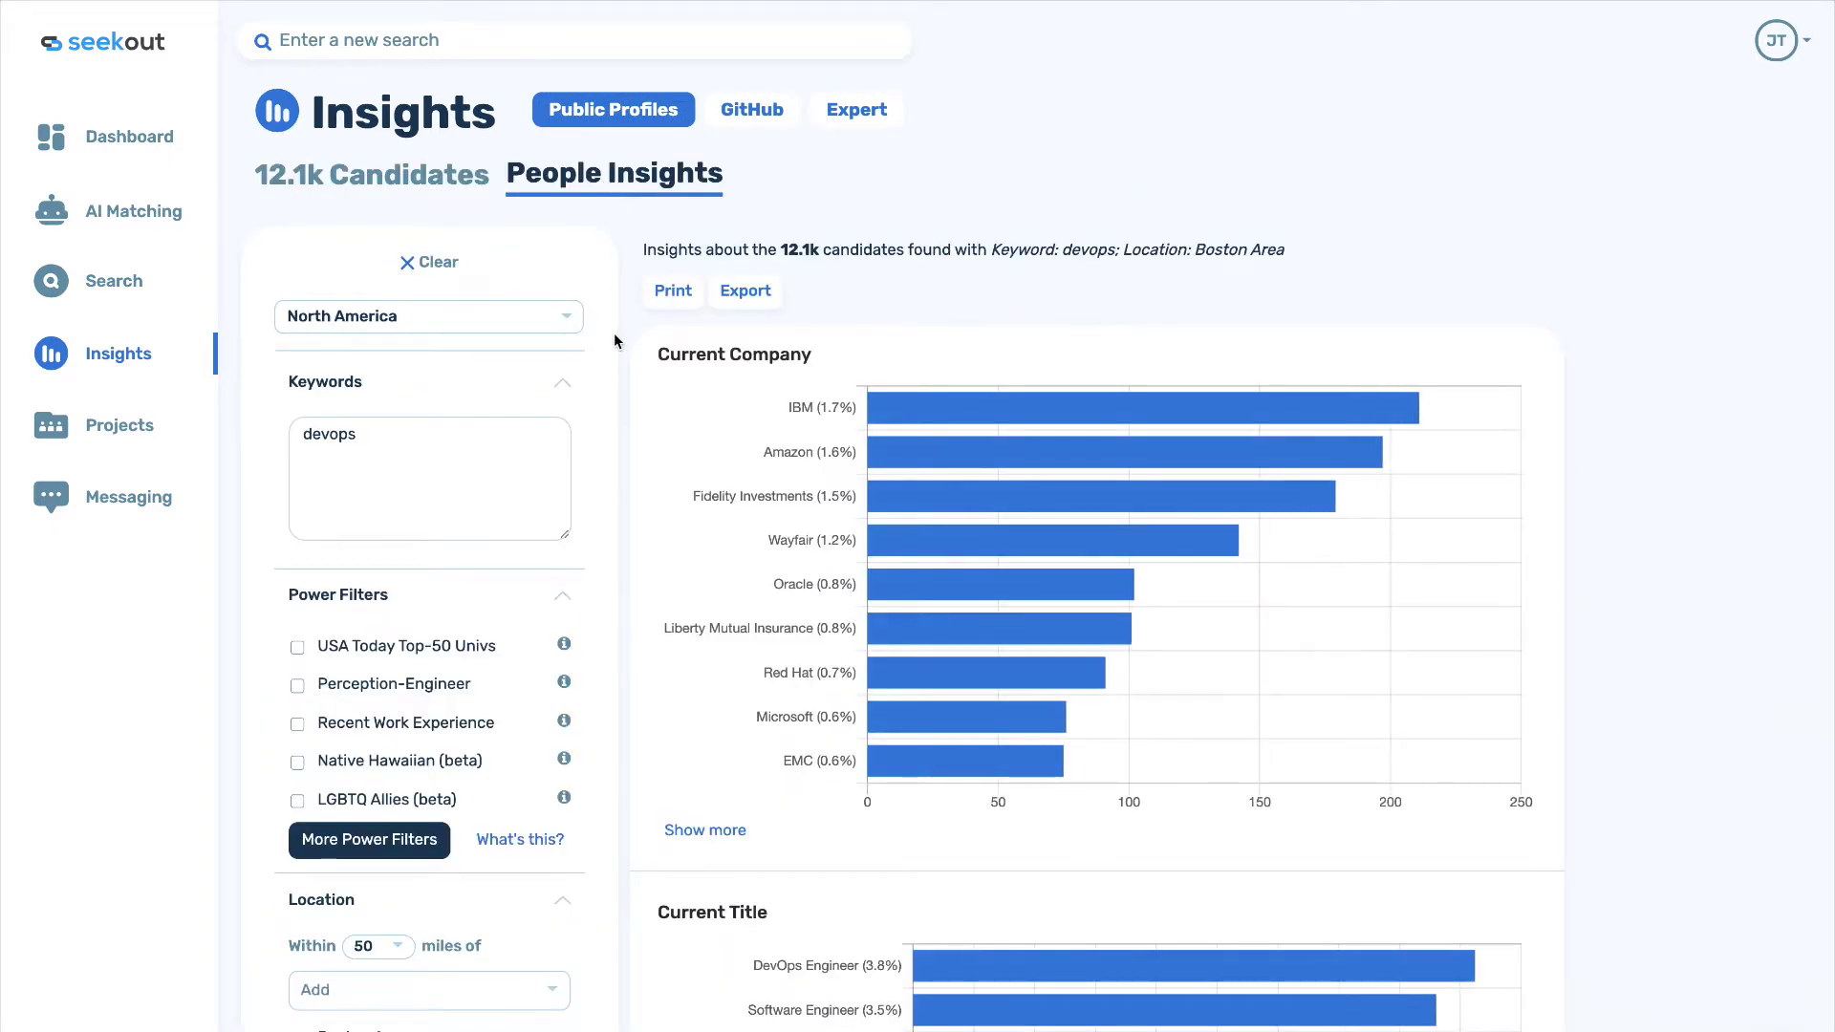
scroll(614, 336, down, 1)
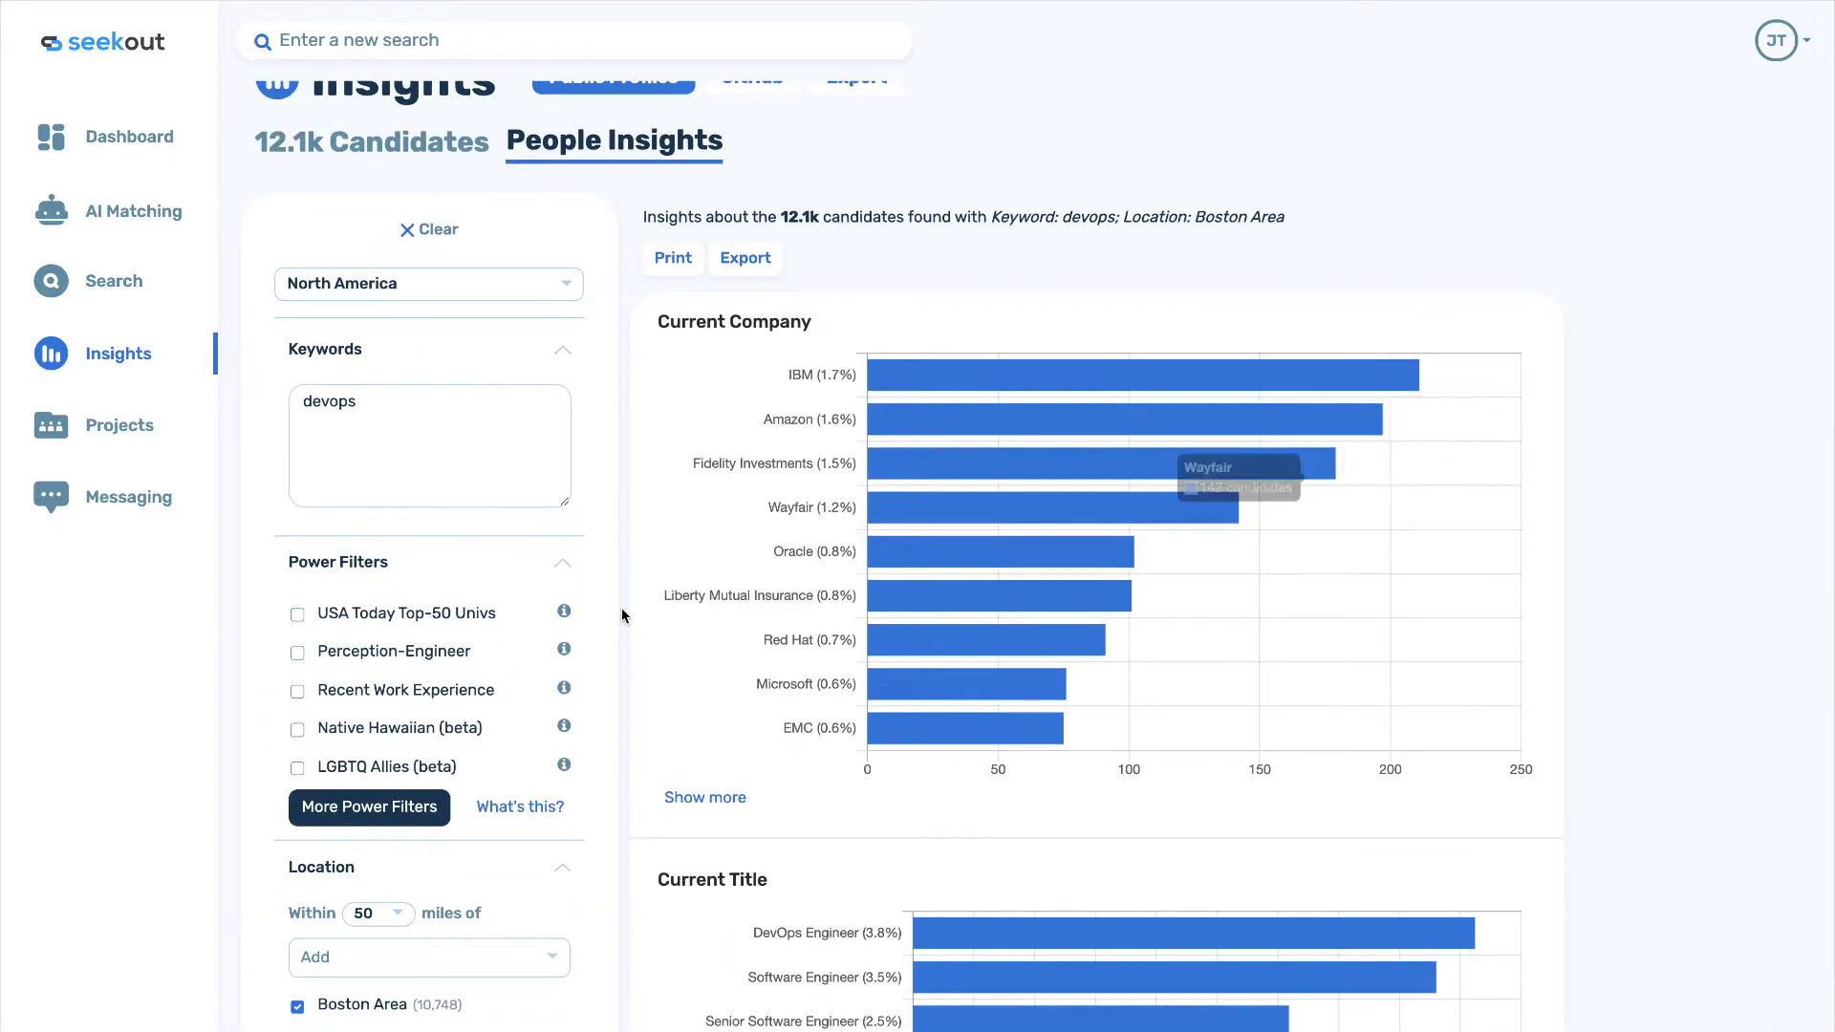
scroll(622, 615, down, 5)
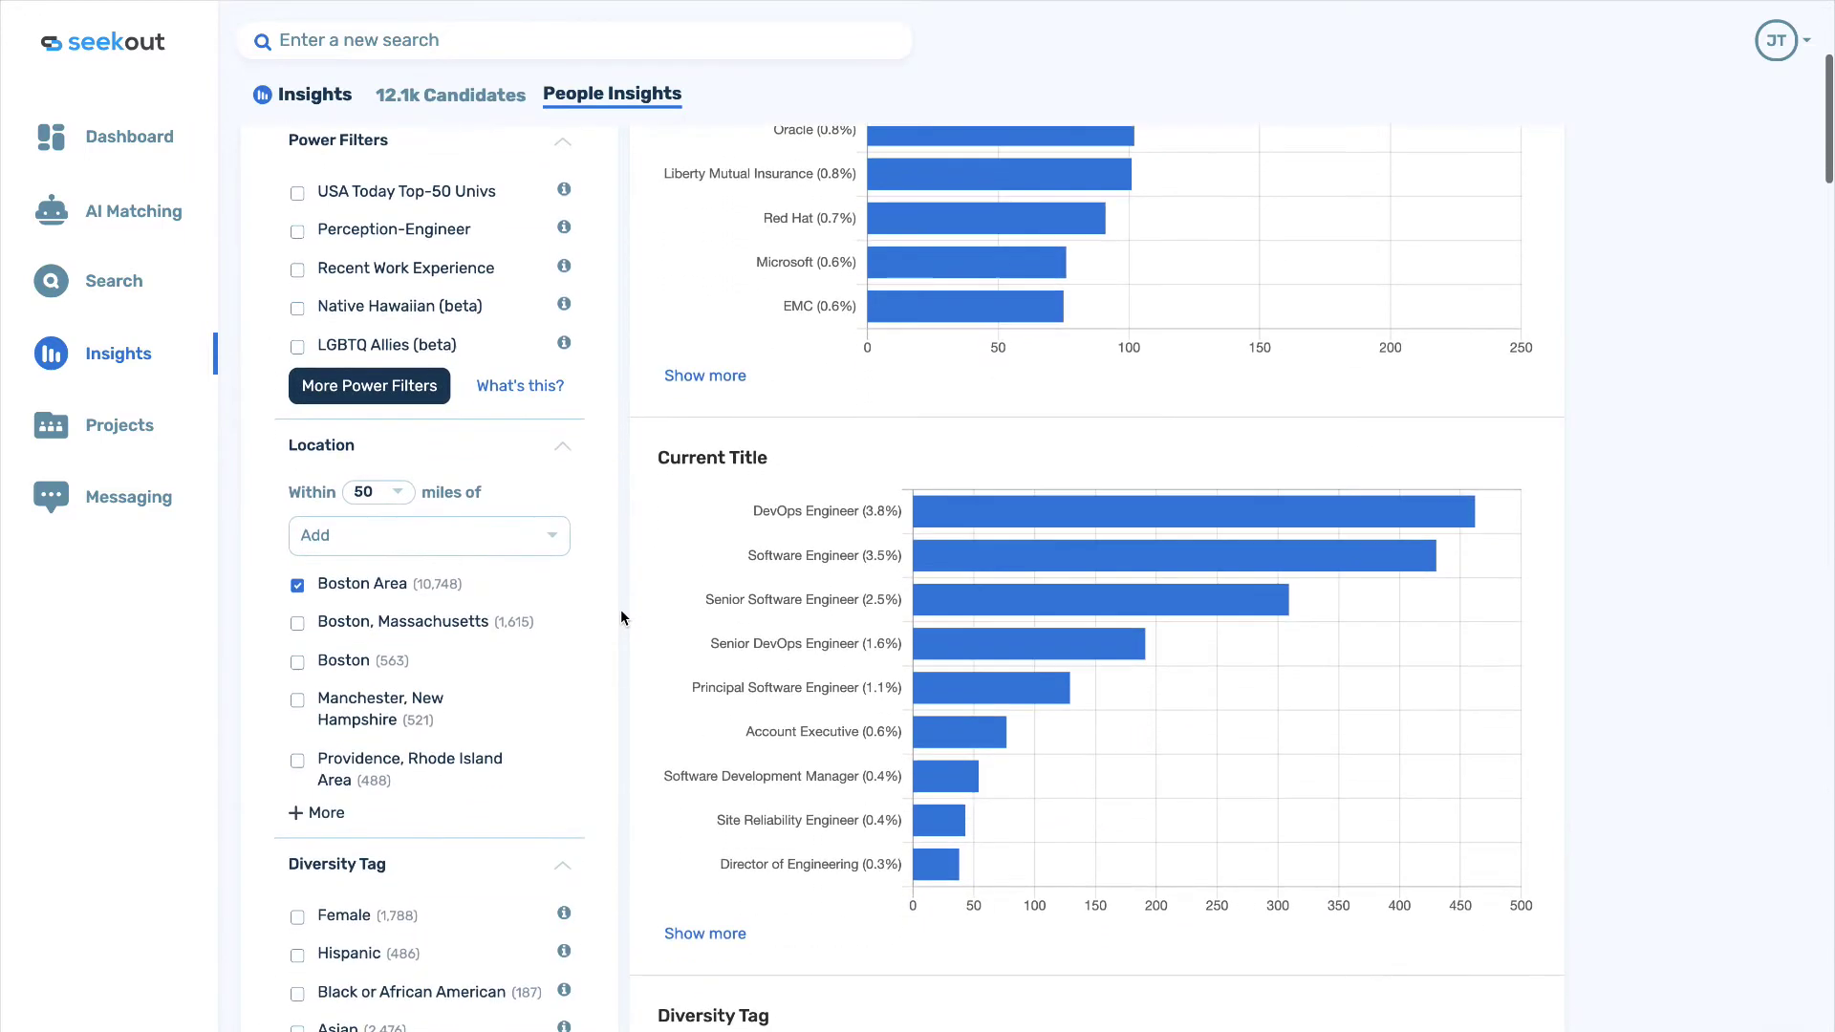
scroll(621, 616, down, 6)
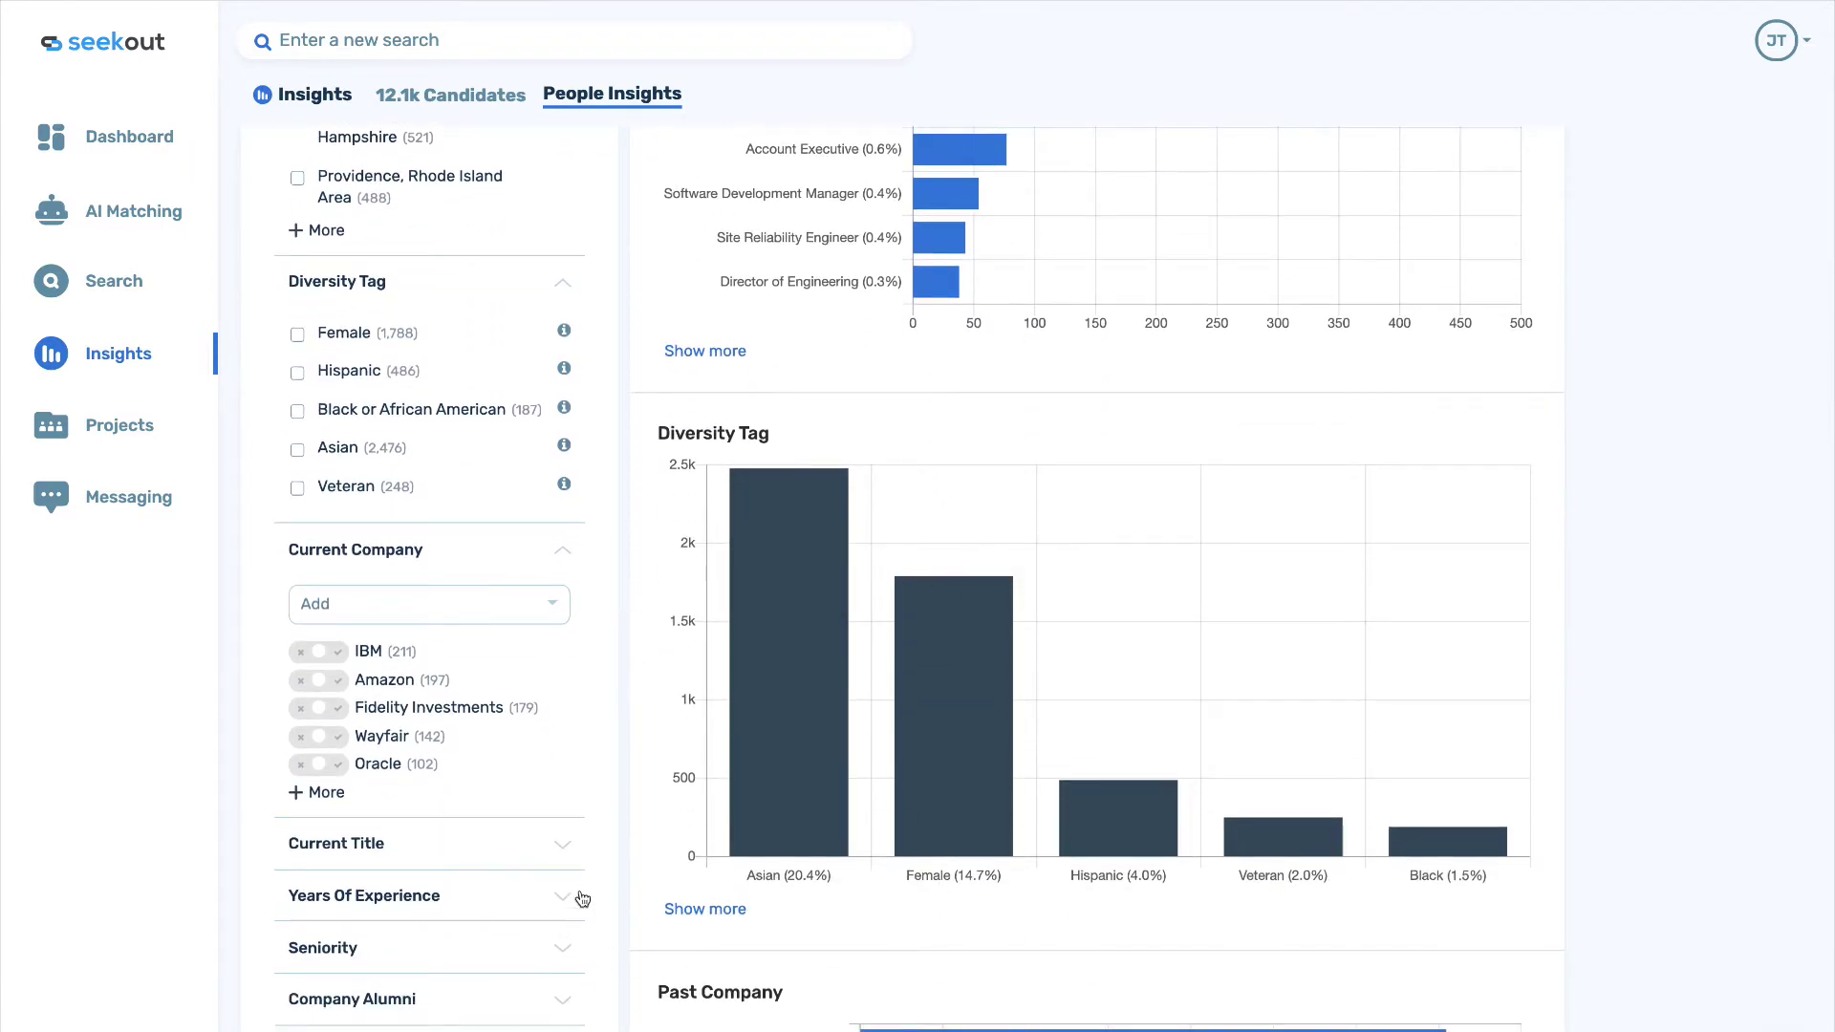
scroll(622, 873, down, 6)
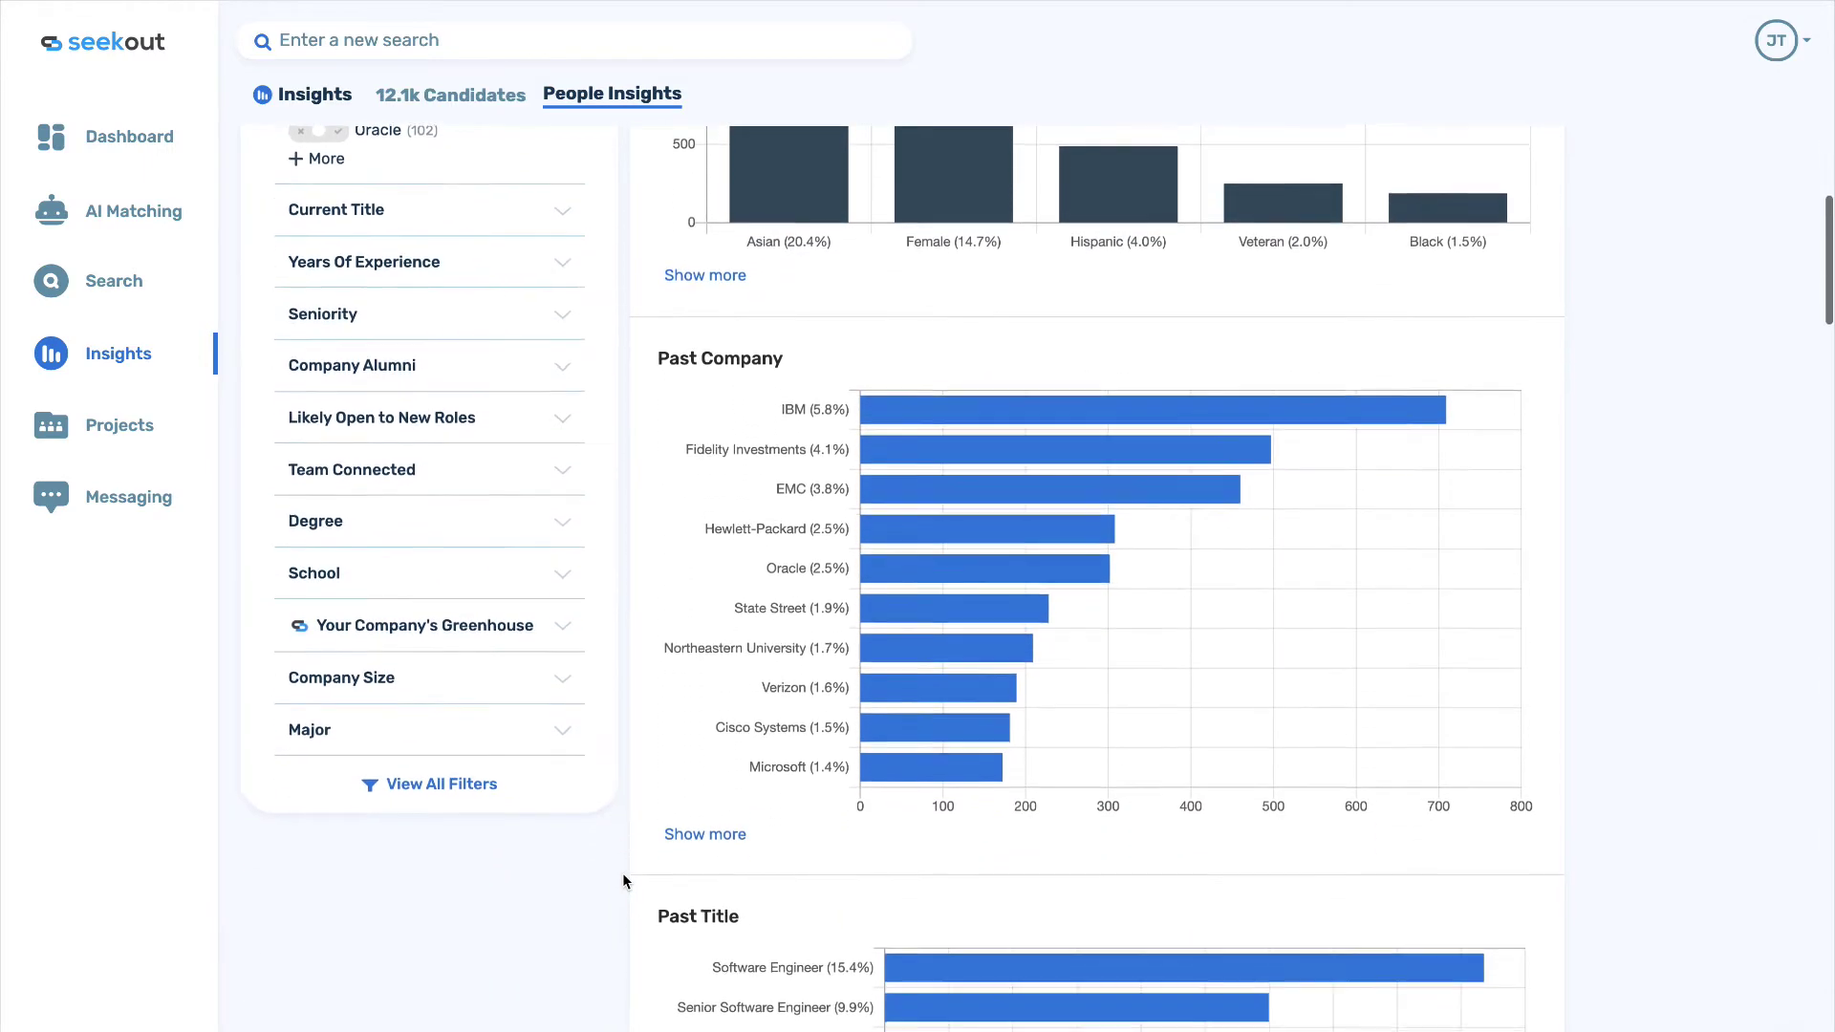
scroll(622, 873, down, 10)
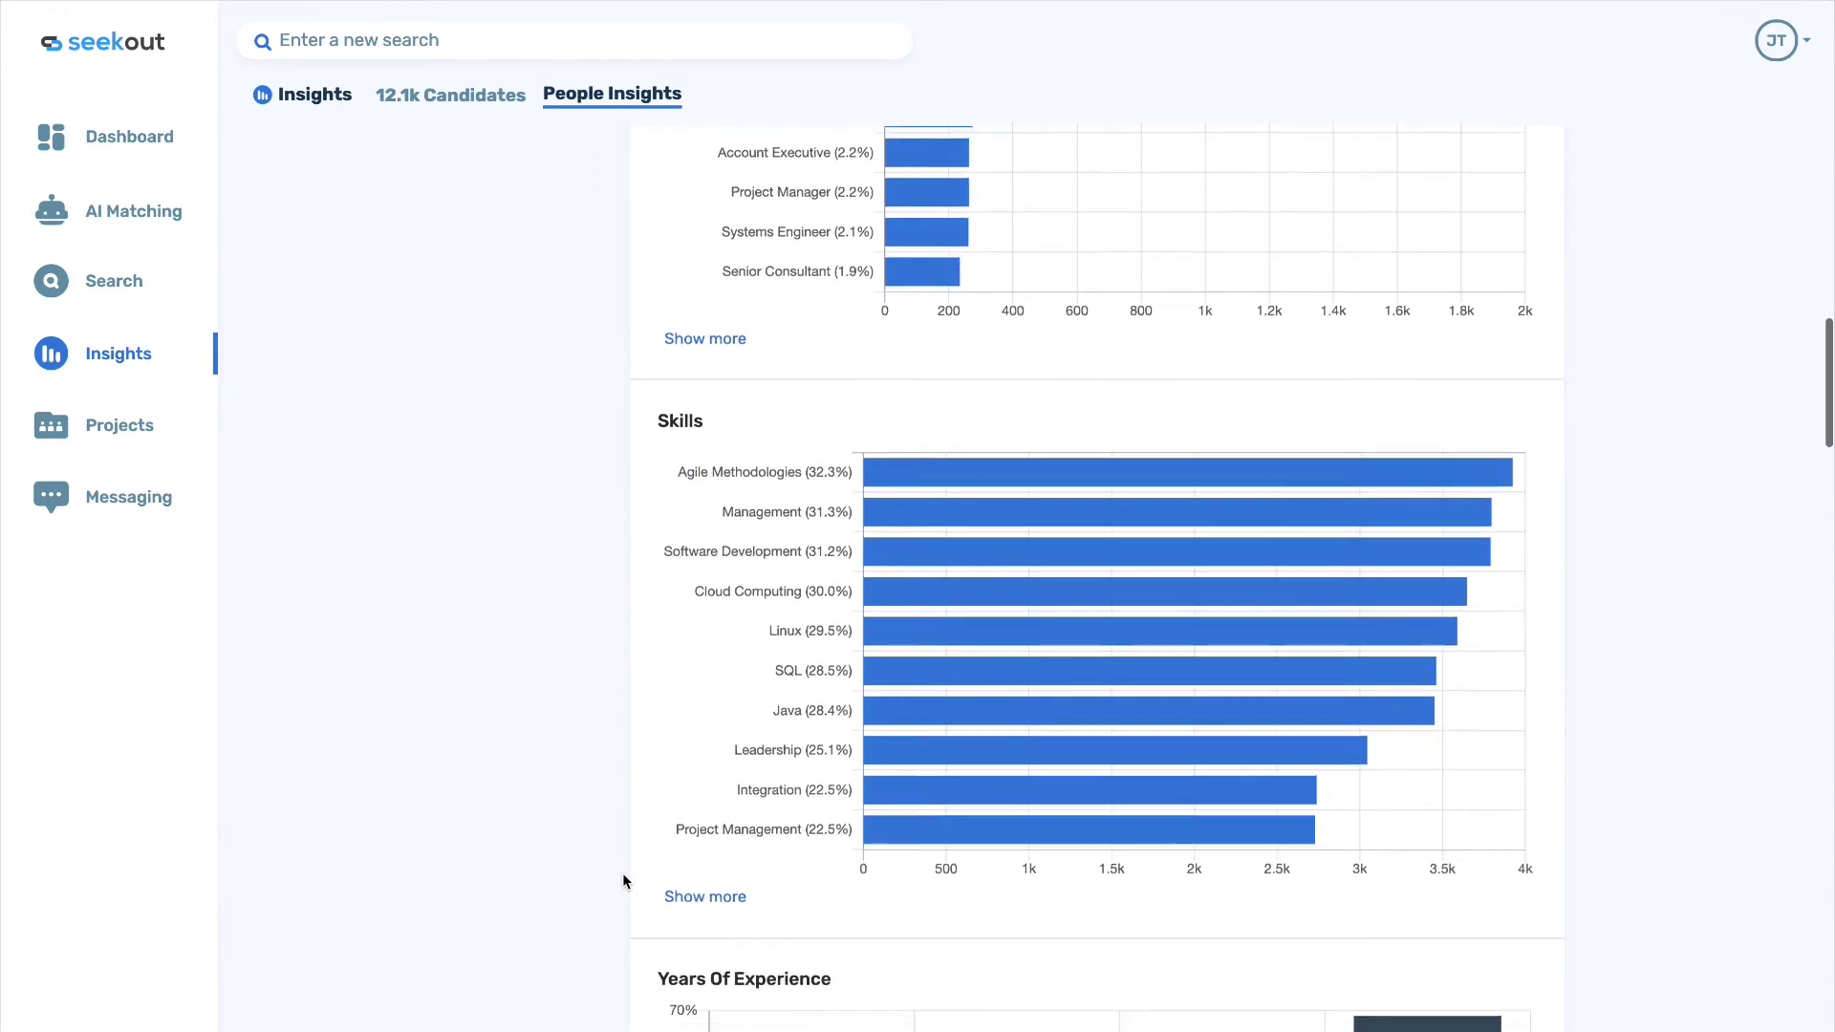
scroll(623, 876, down, 7)
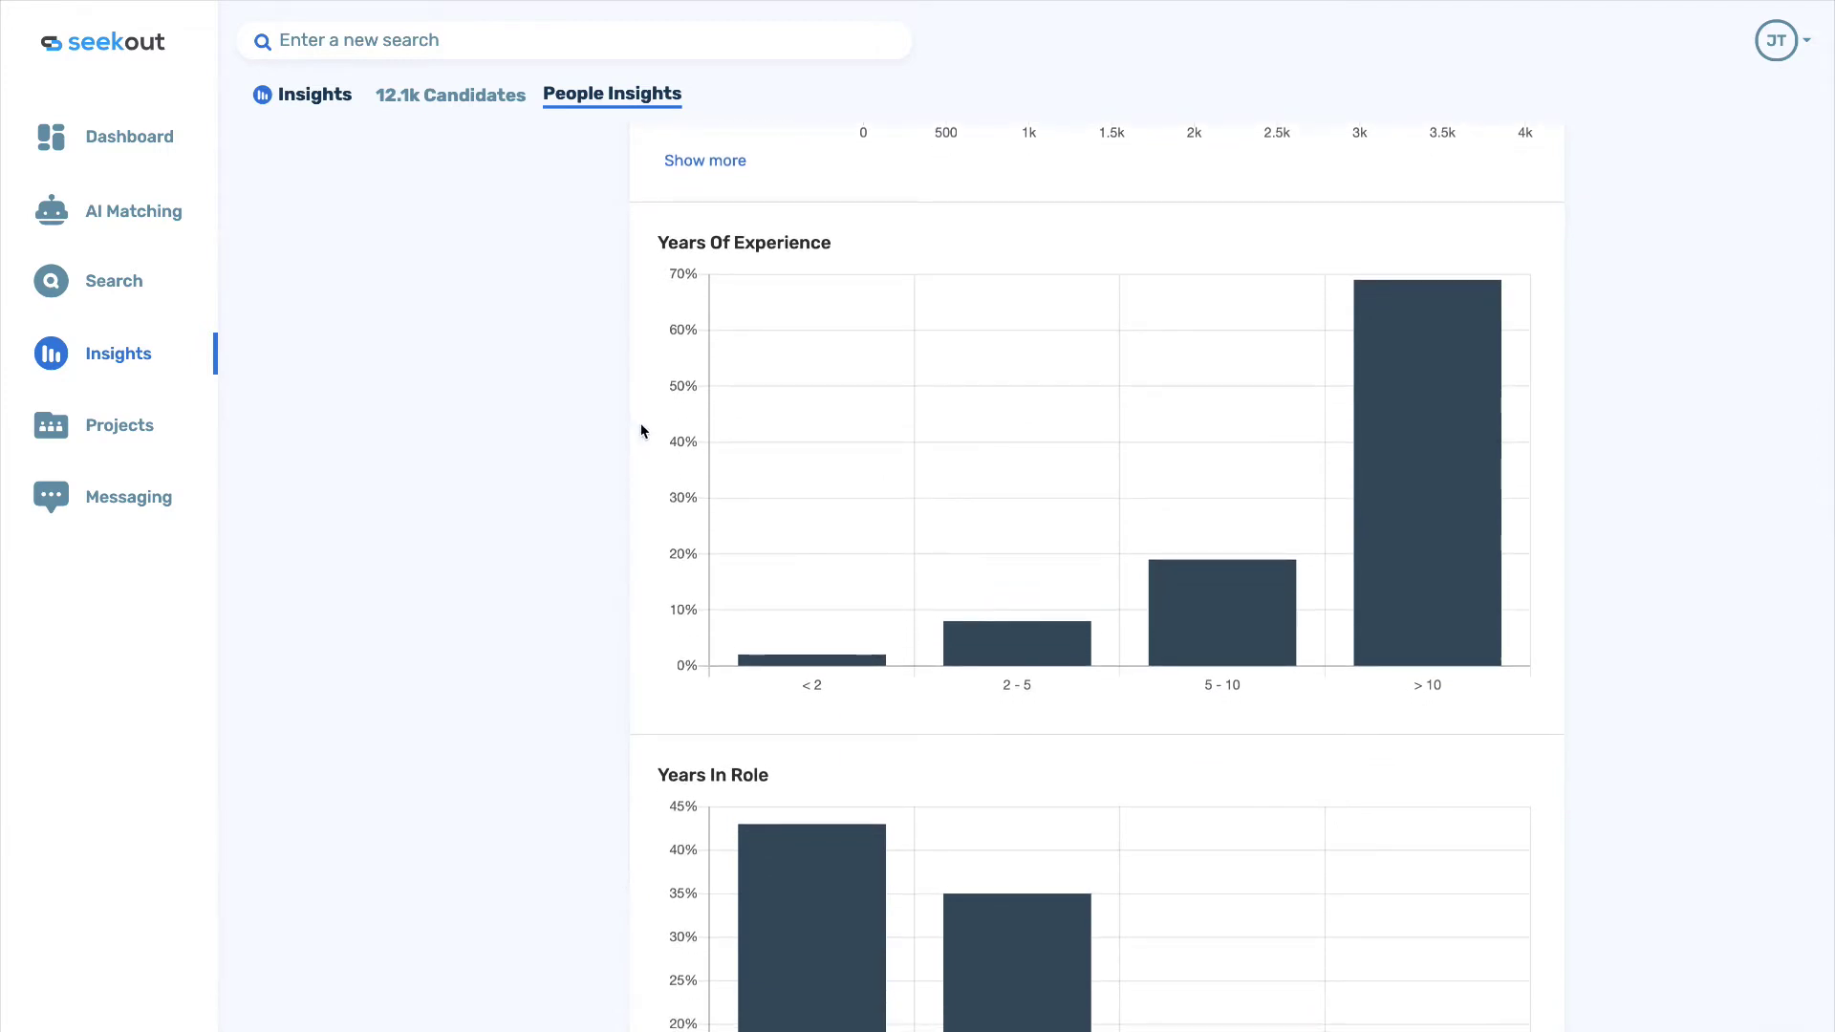
mouse_move(1388, 653)
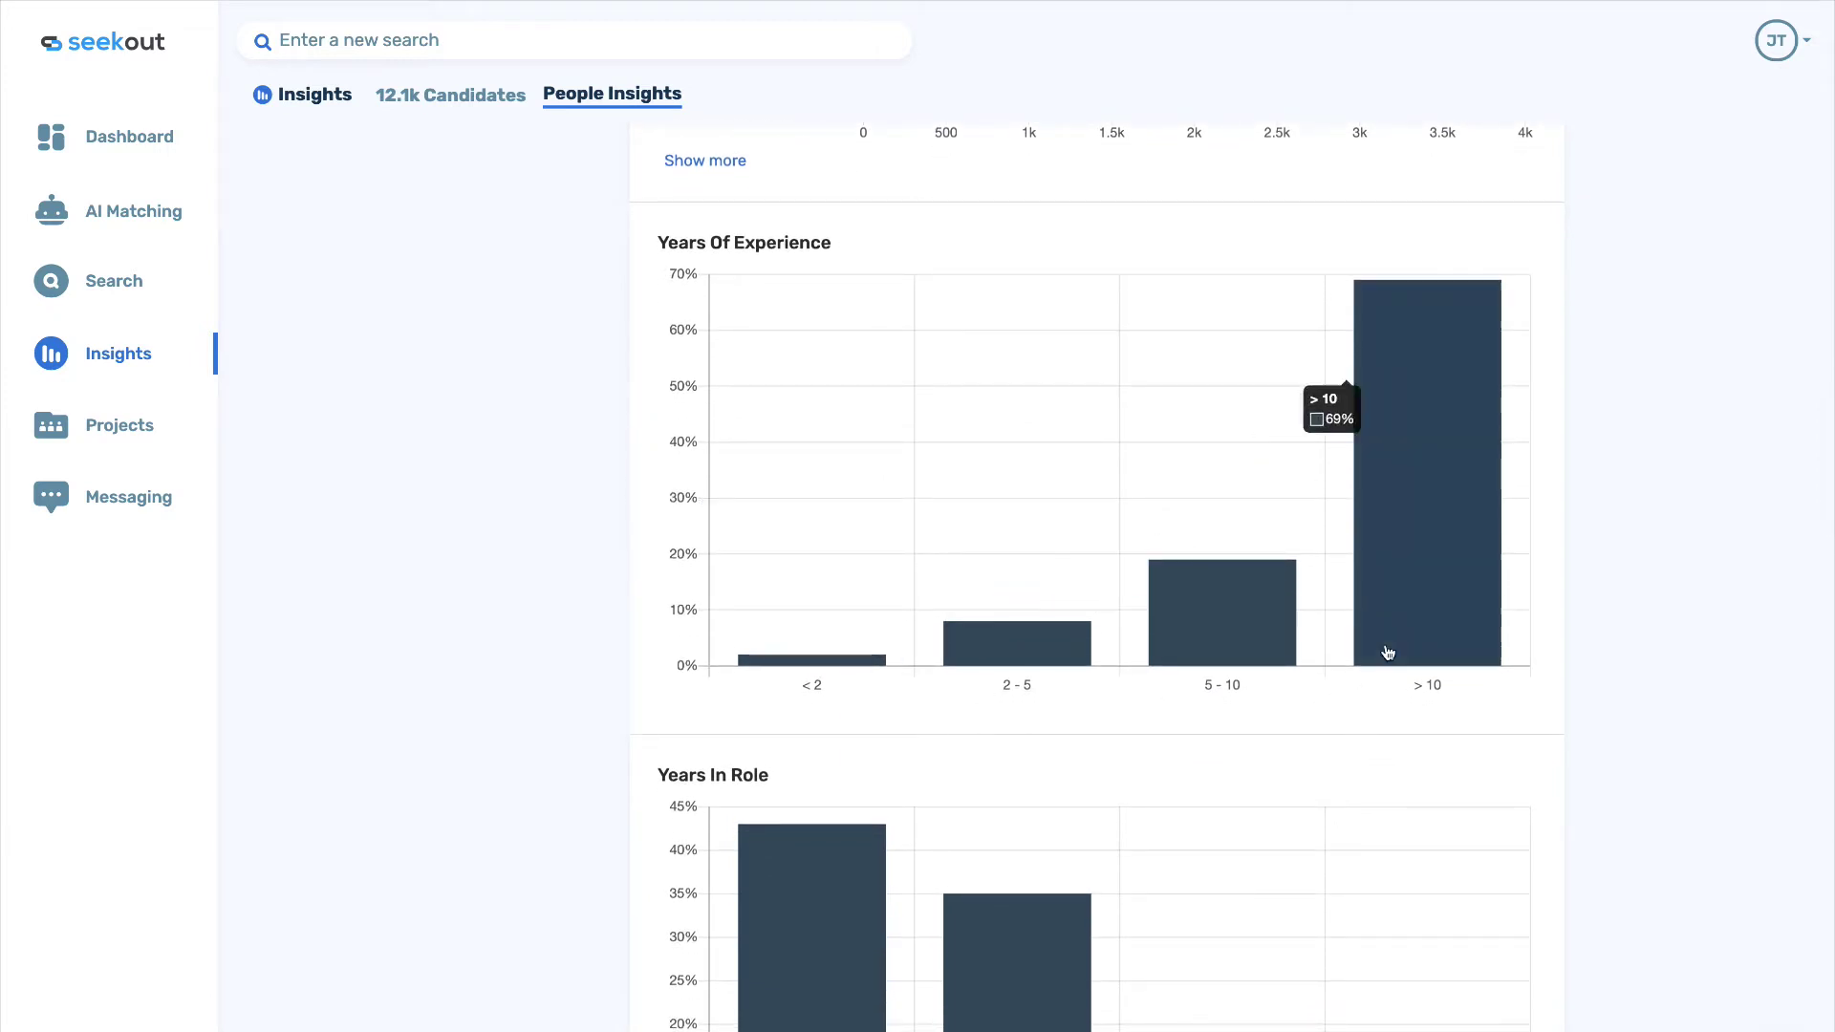
click(1403, 576)
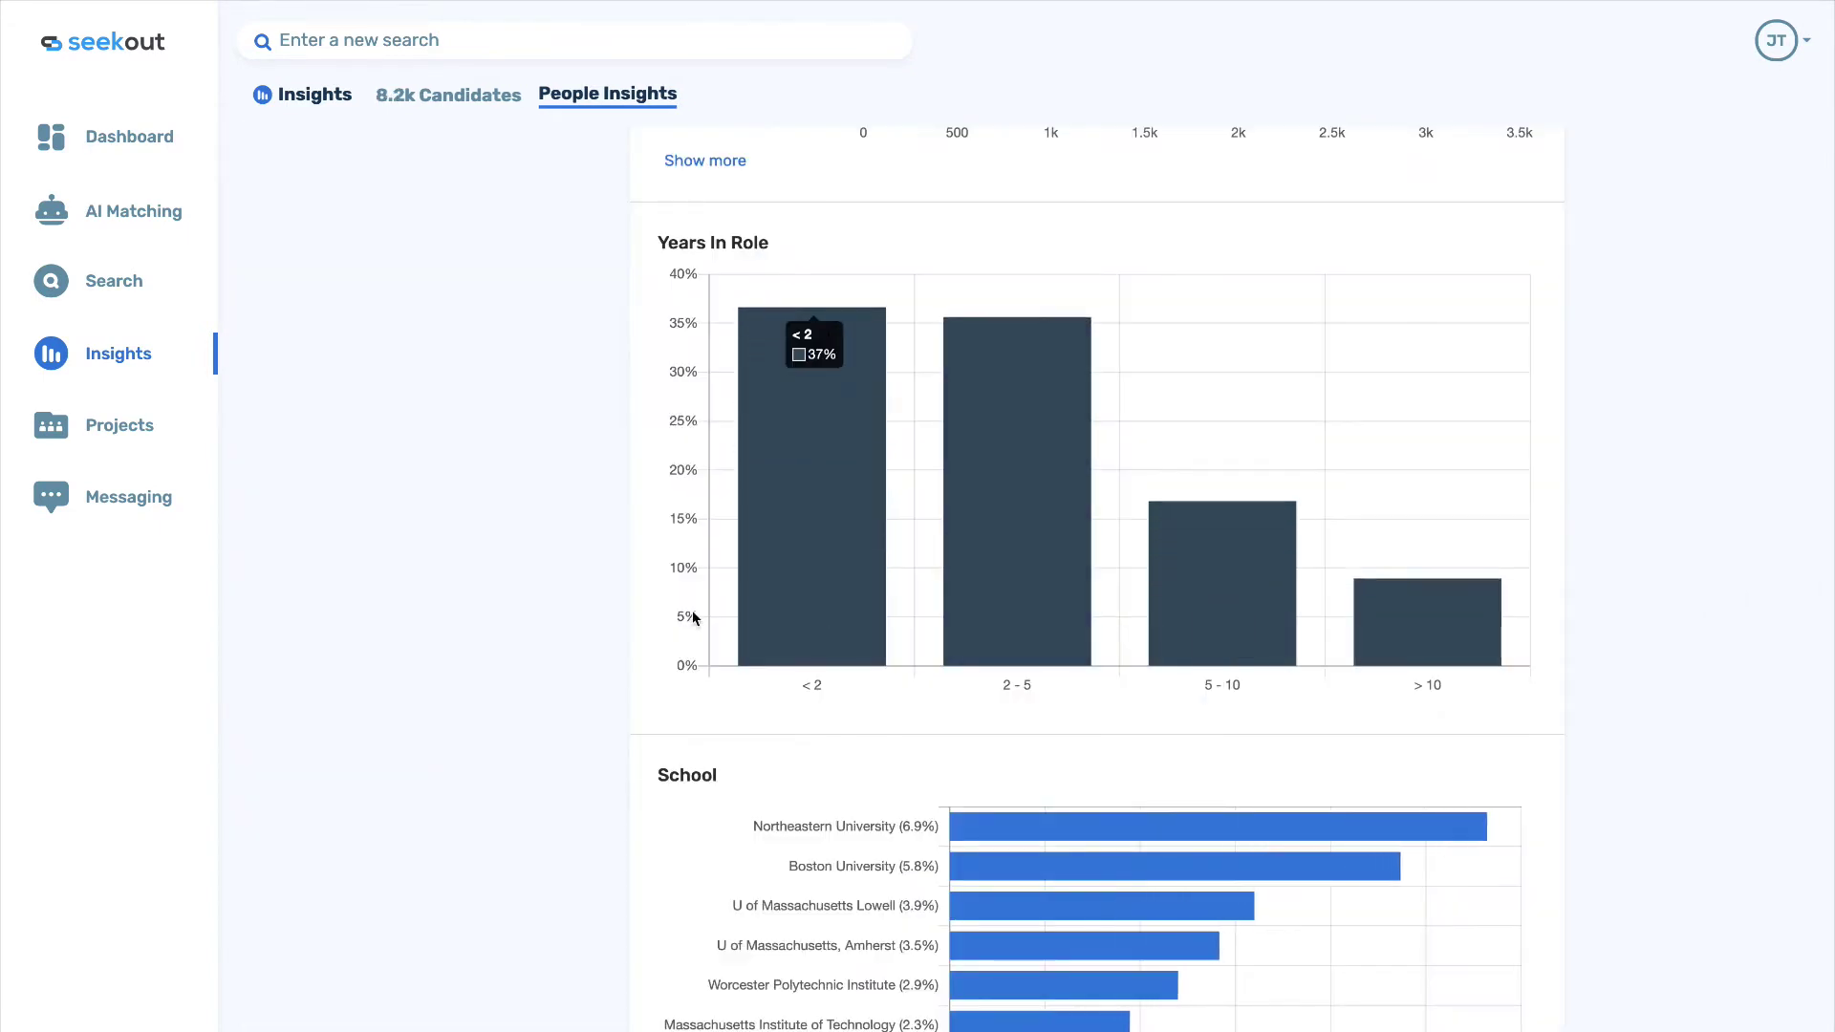
Return to the list of the 8.2k matching candidates.
scroll(632, 536, up, 5)
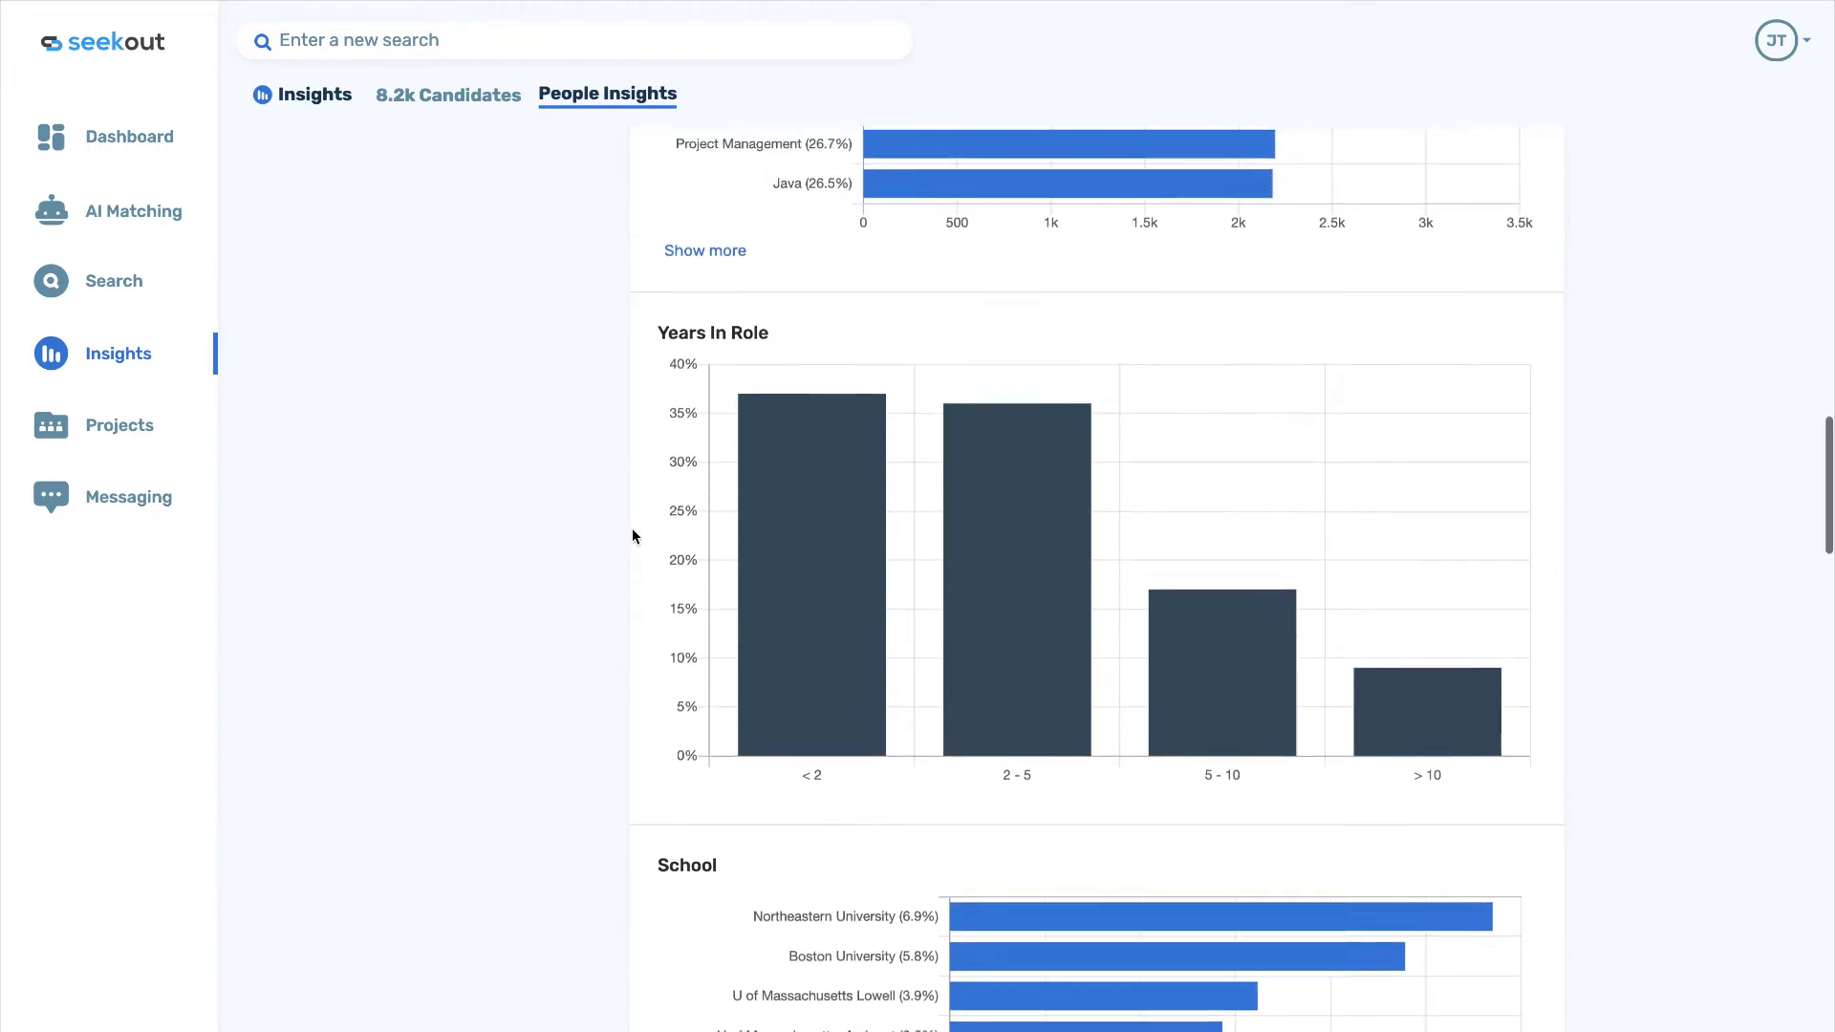
scroll(632, 536, up, 15)
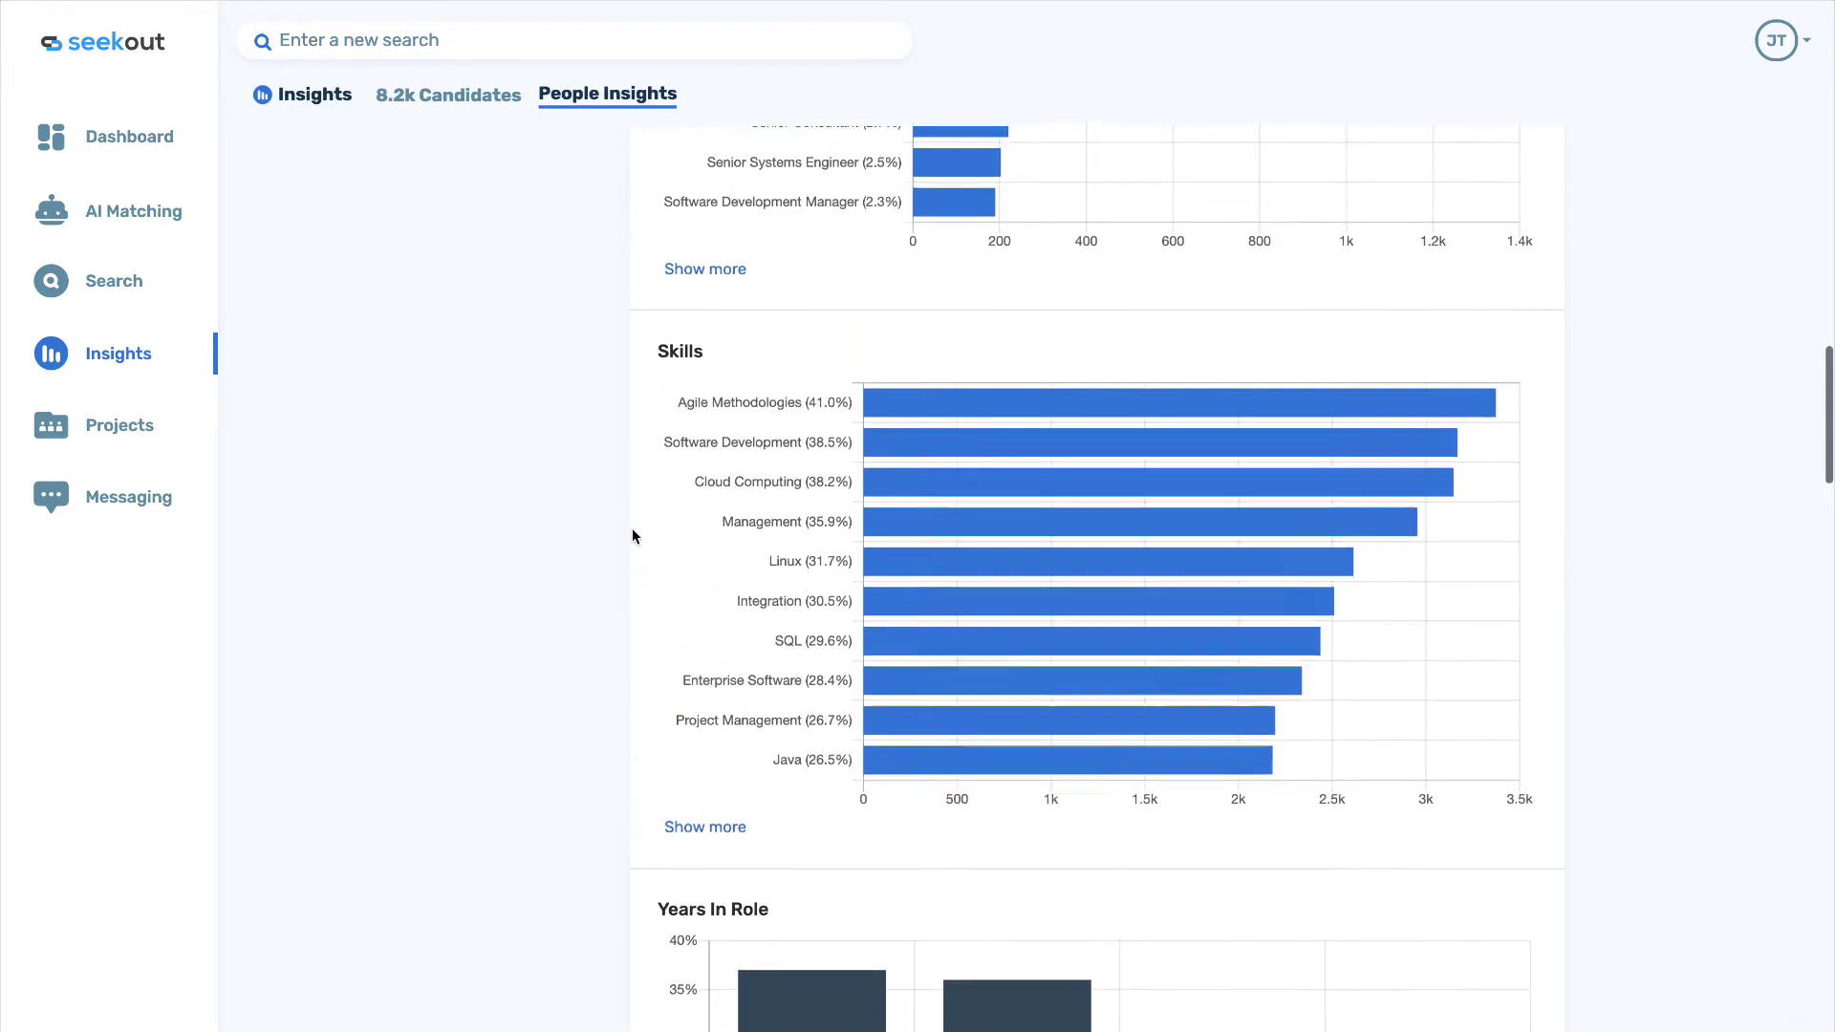
scroll(633, 536, up, 11)
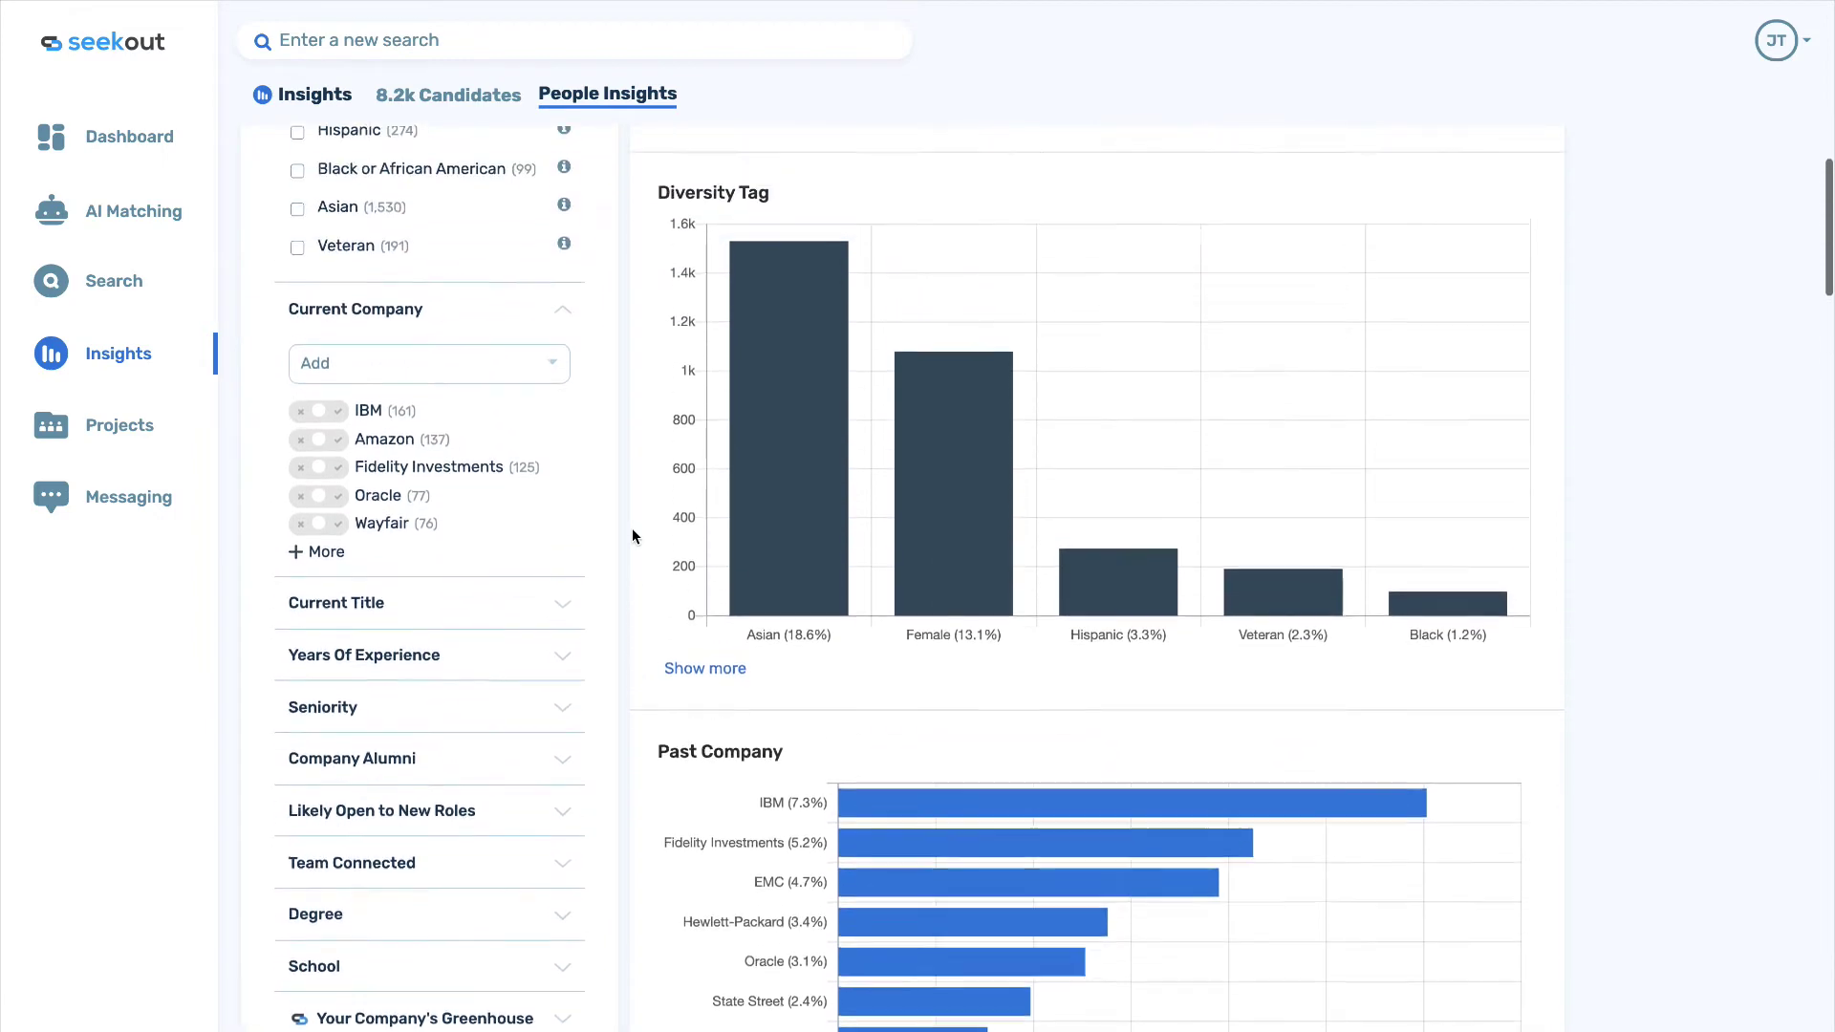
scroll(633, 536, up, 4)
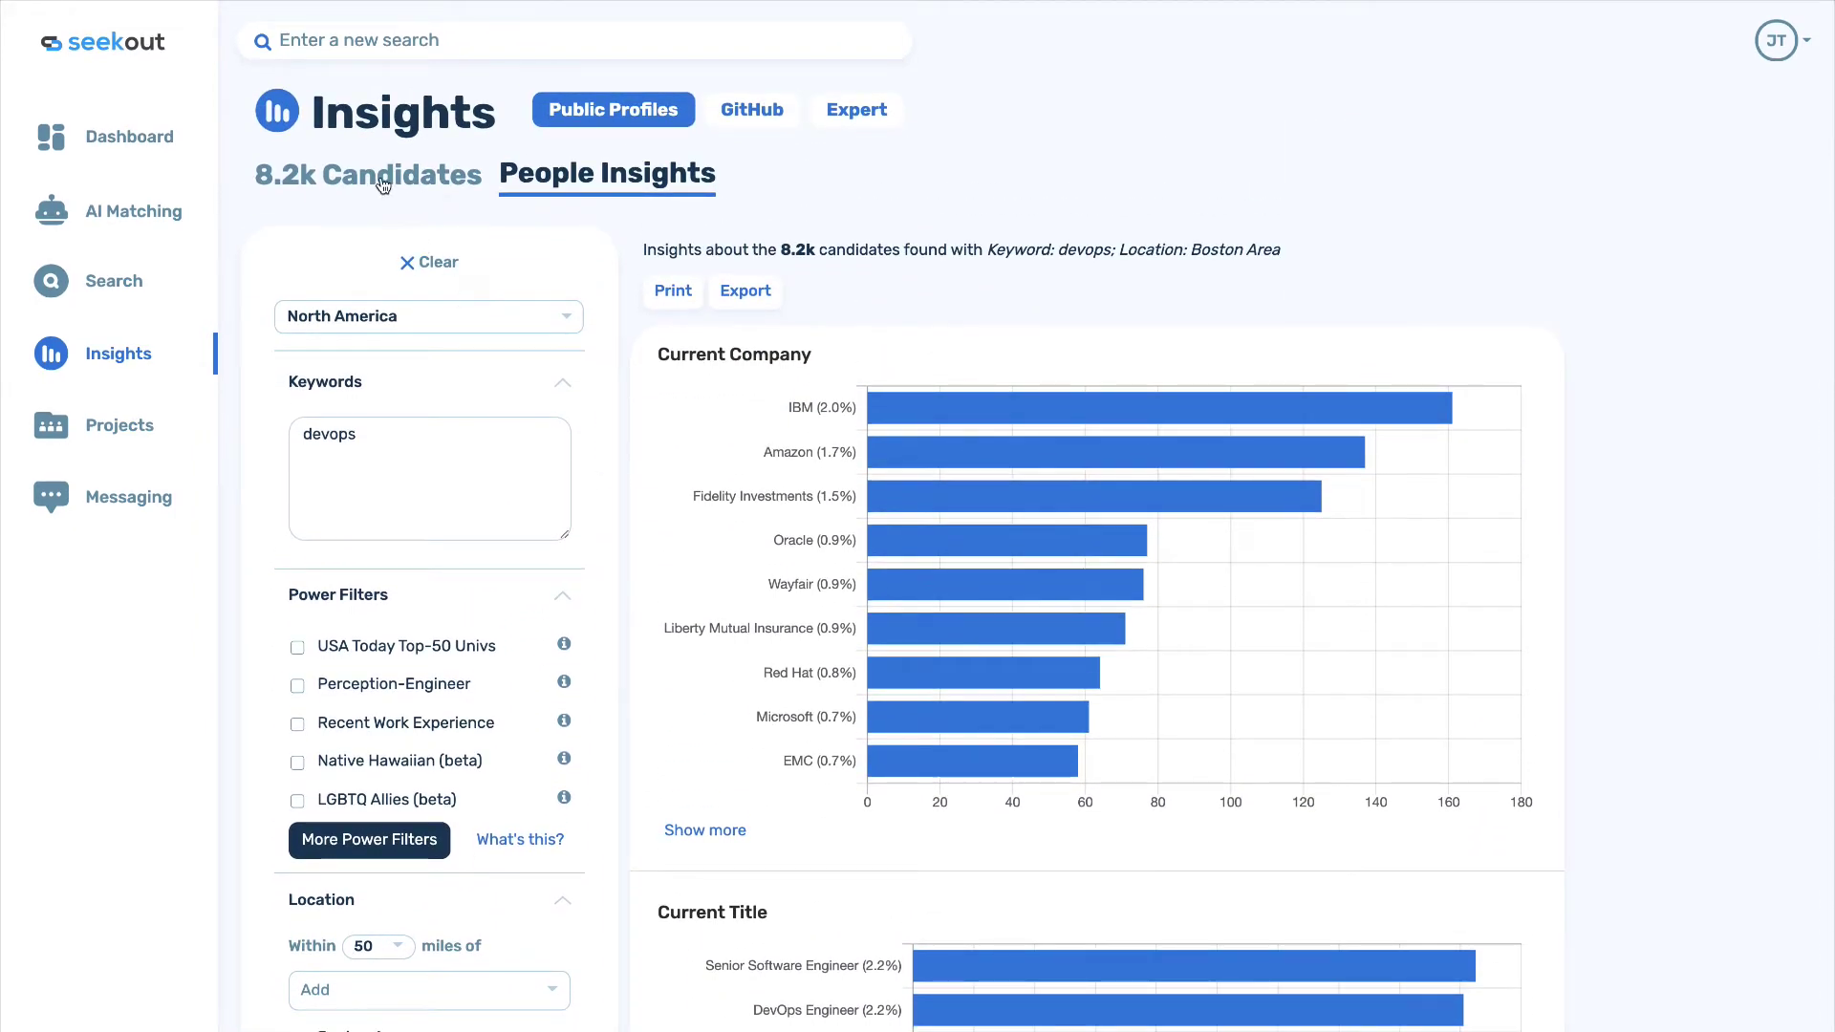
click(381, 178)
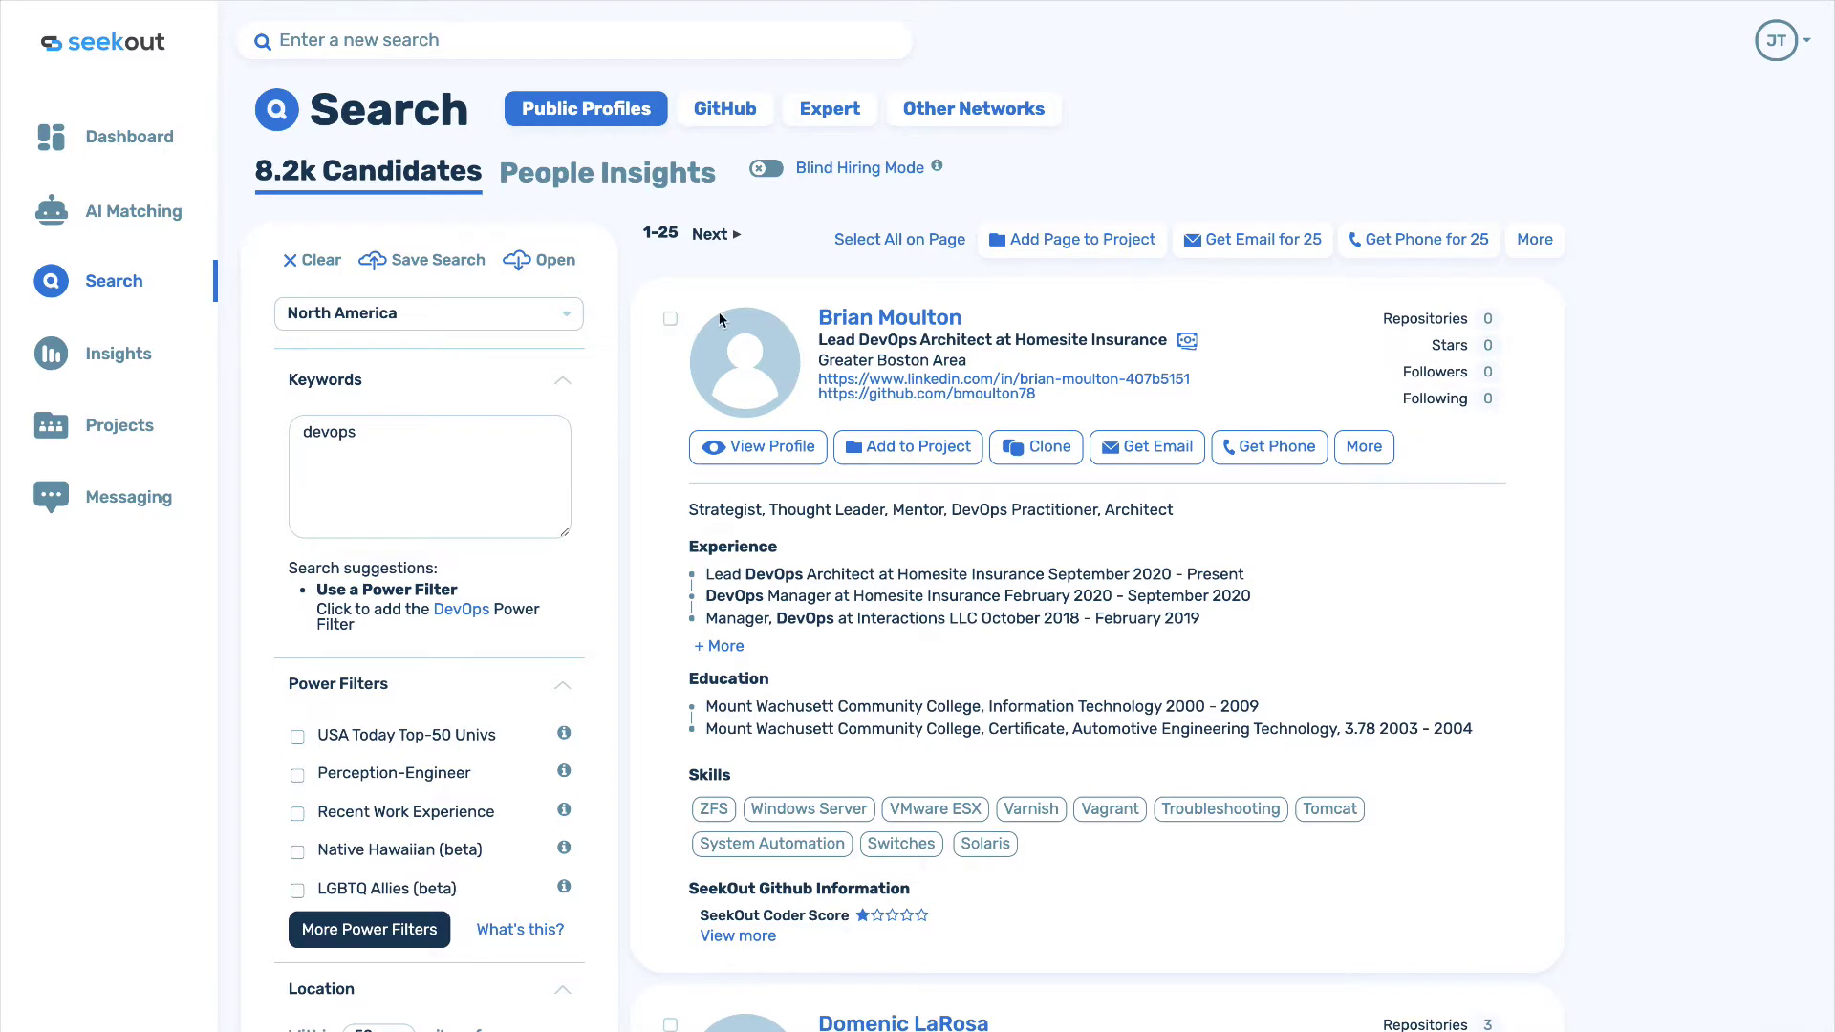
Add the page's 25 candidates to a new project 'devops boston' and open it.
click(1055, 250)
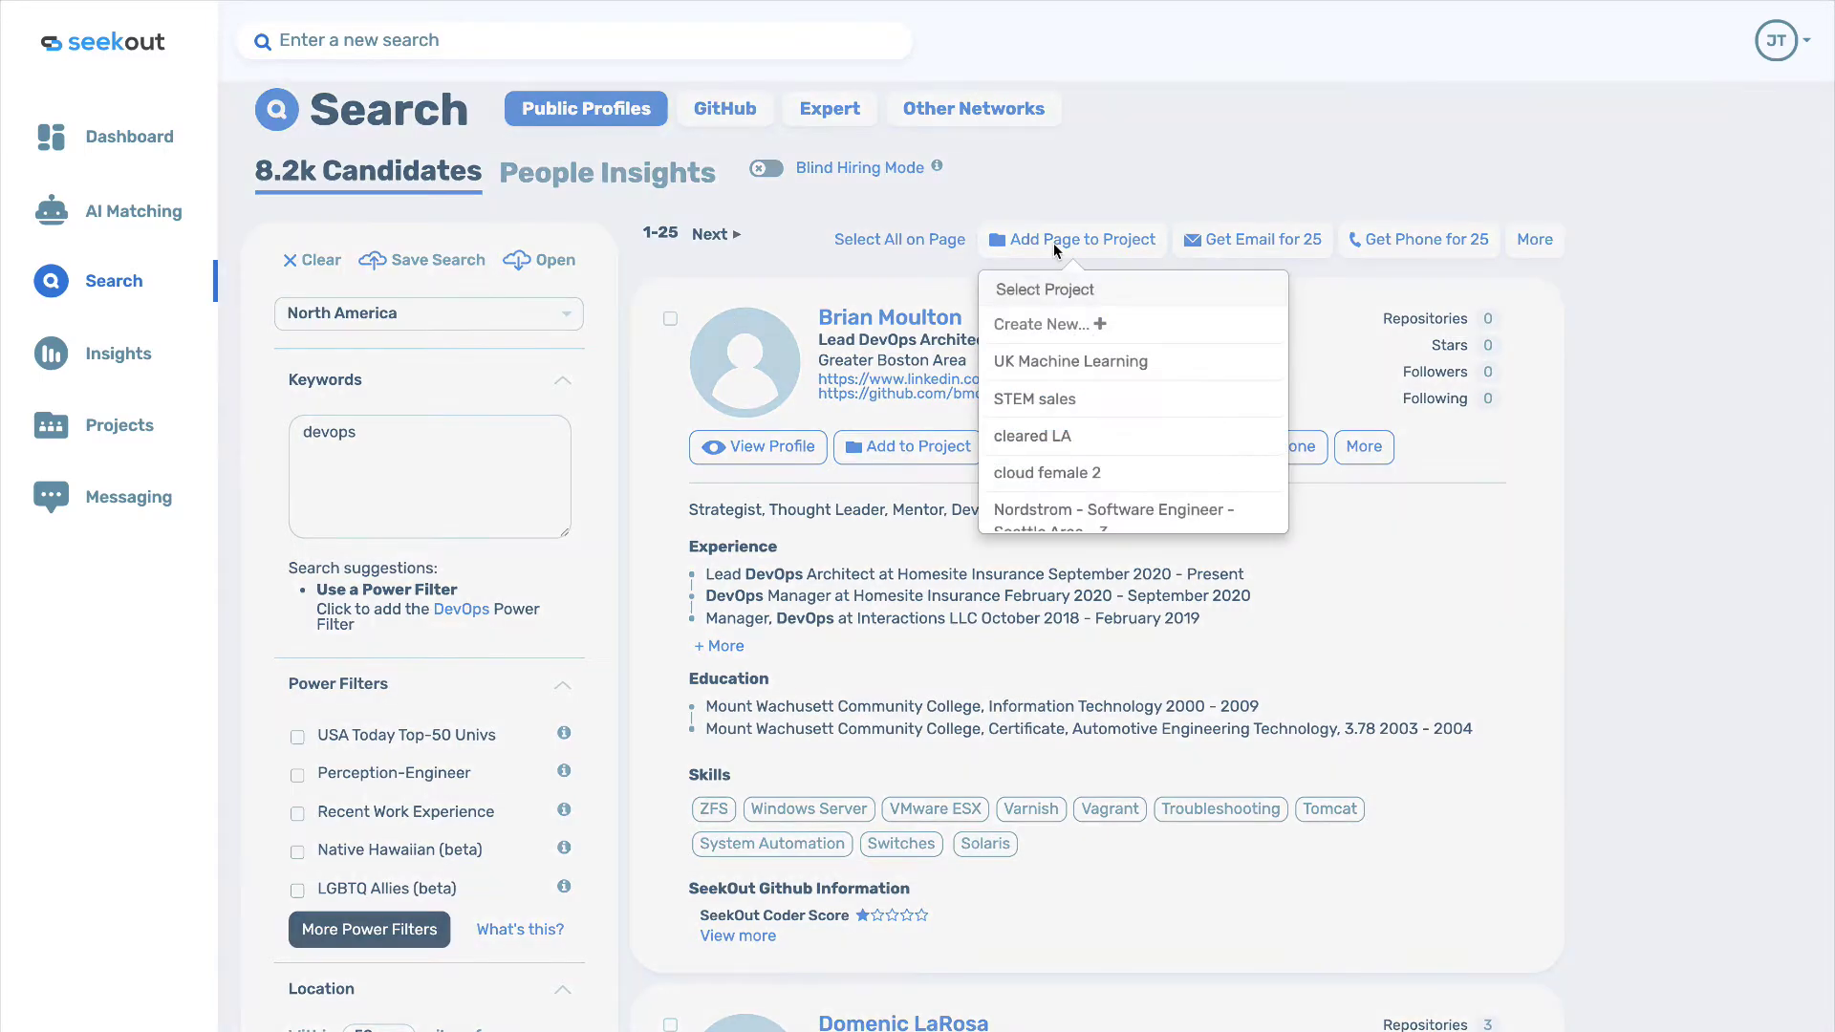
click(1031, 326)
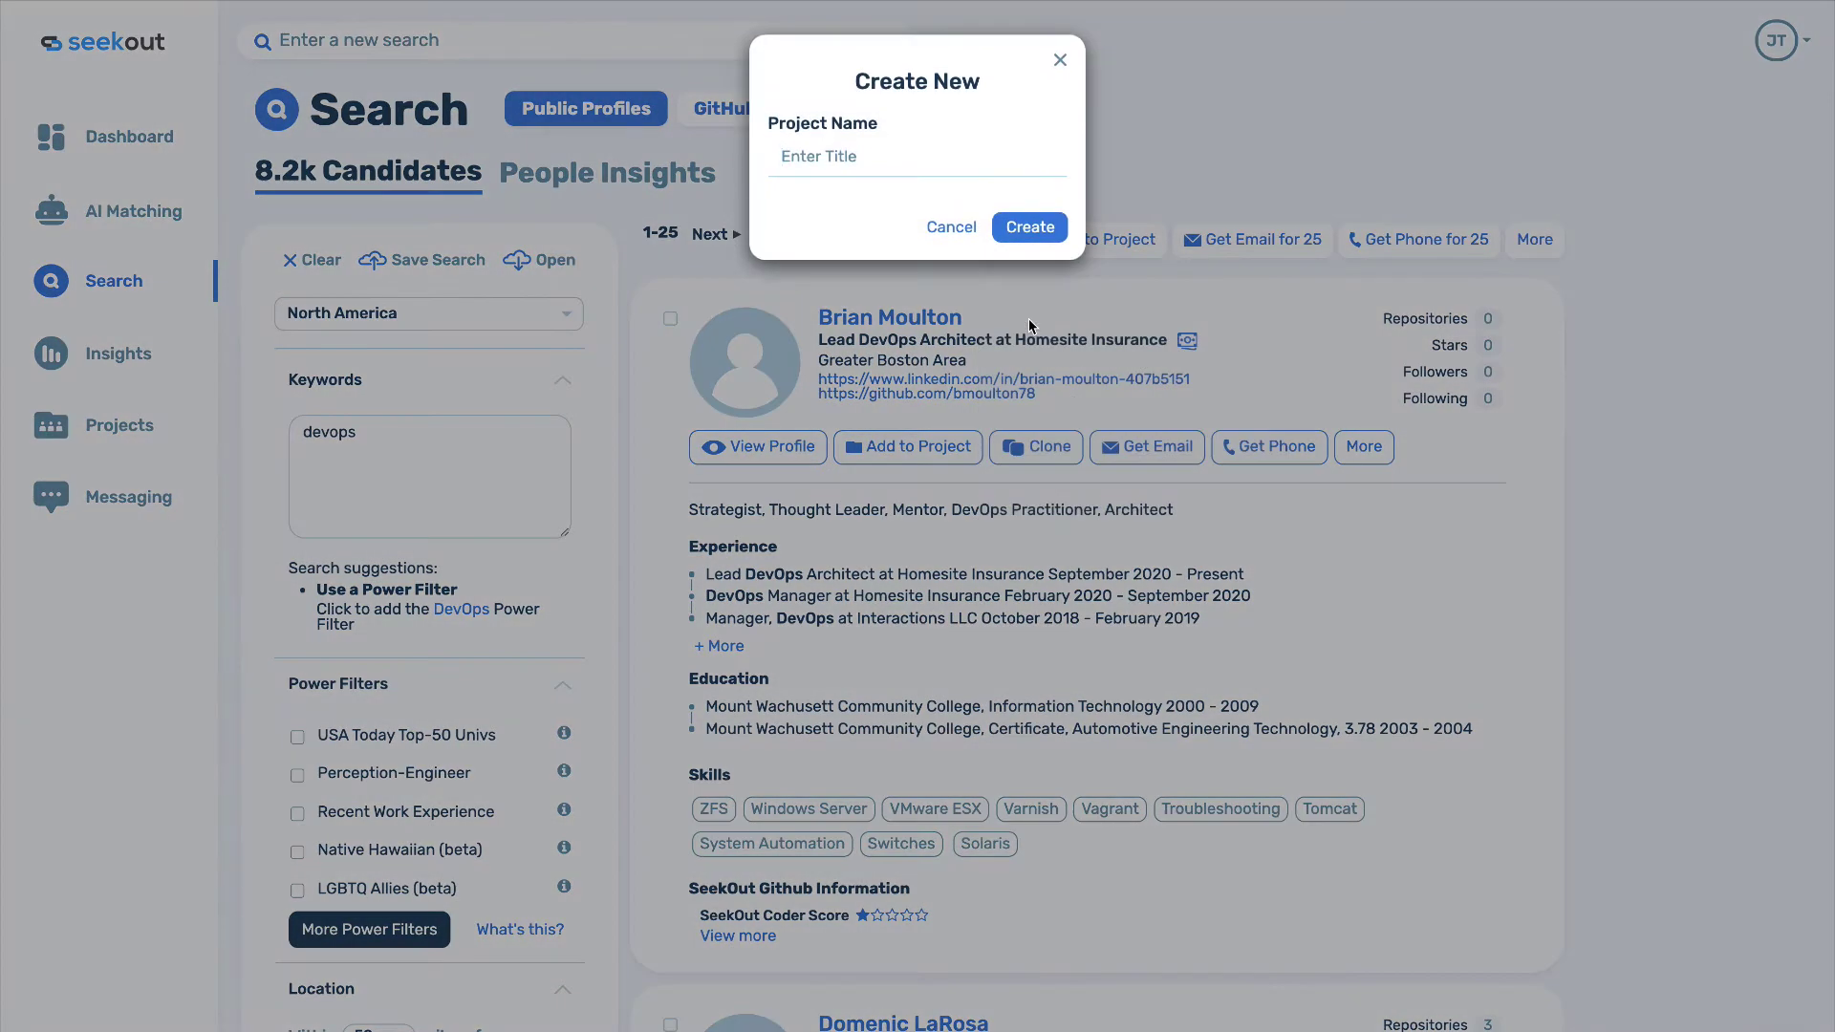
text(devops boston)
key(Return)
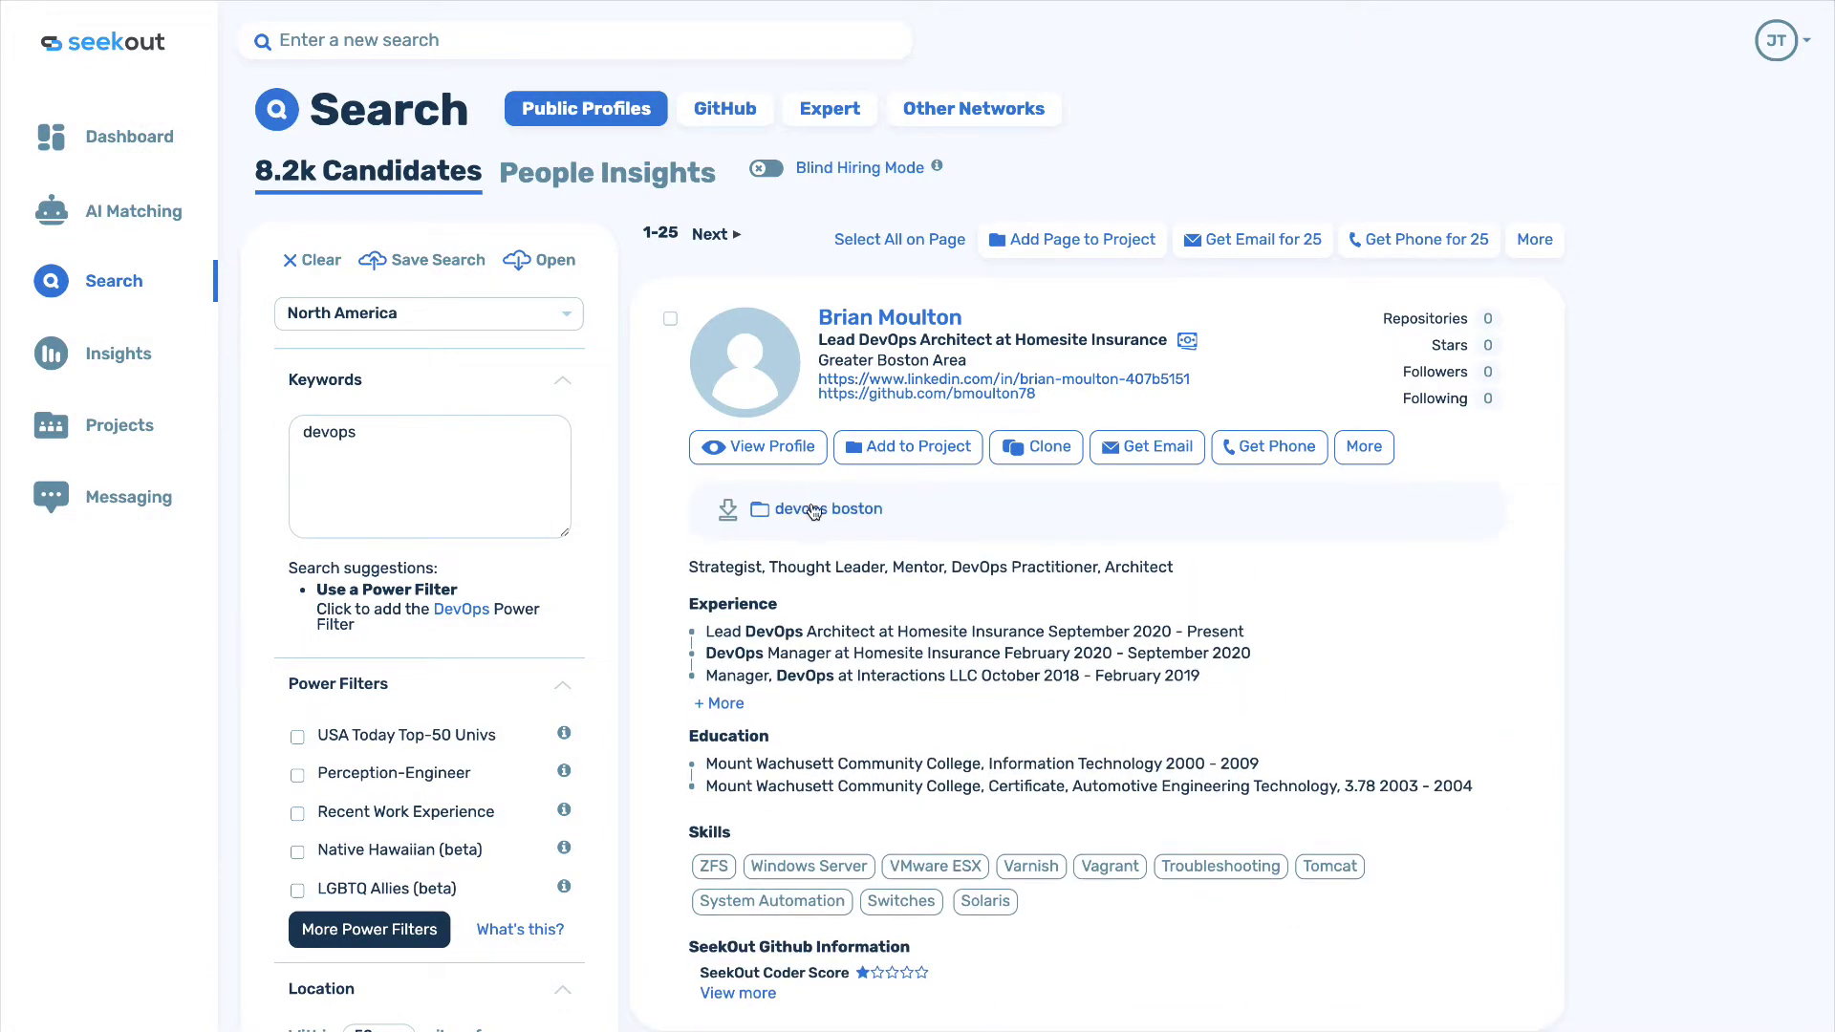
click(814, 509)
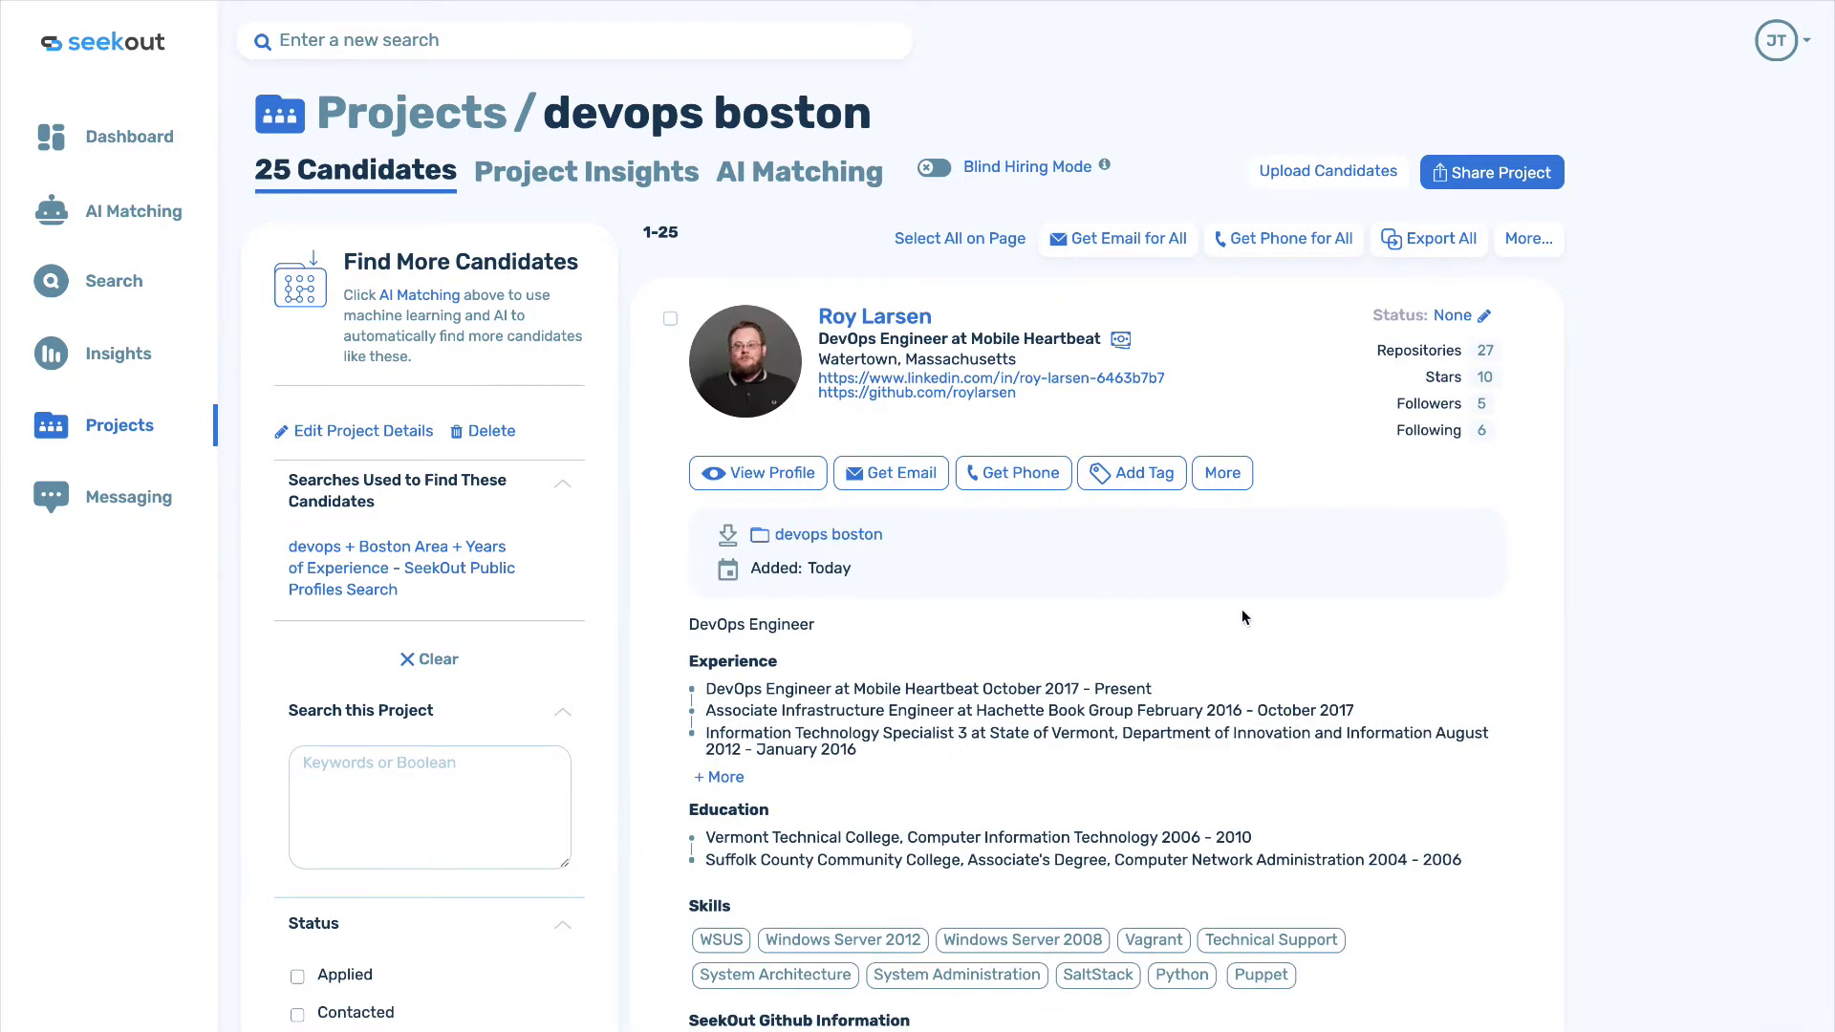
click(1481, 184)
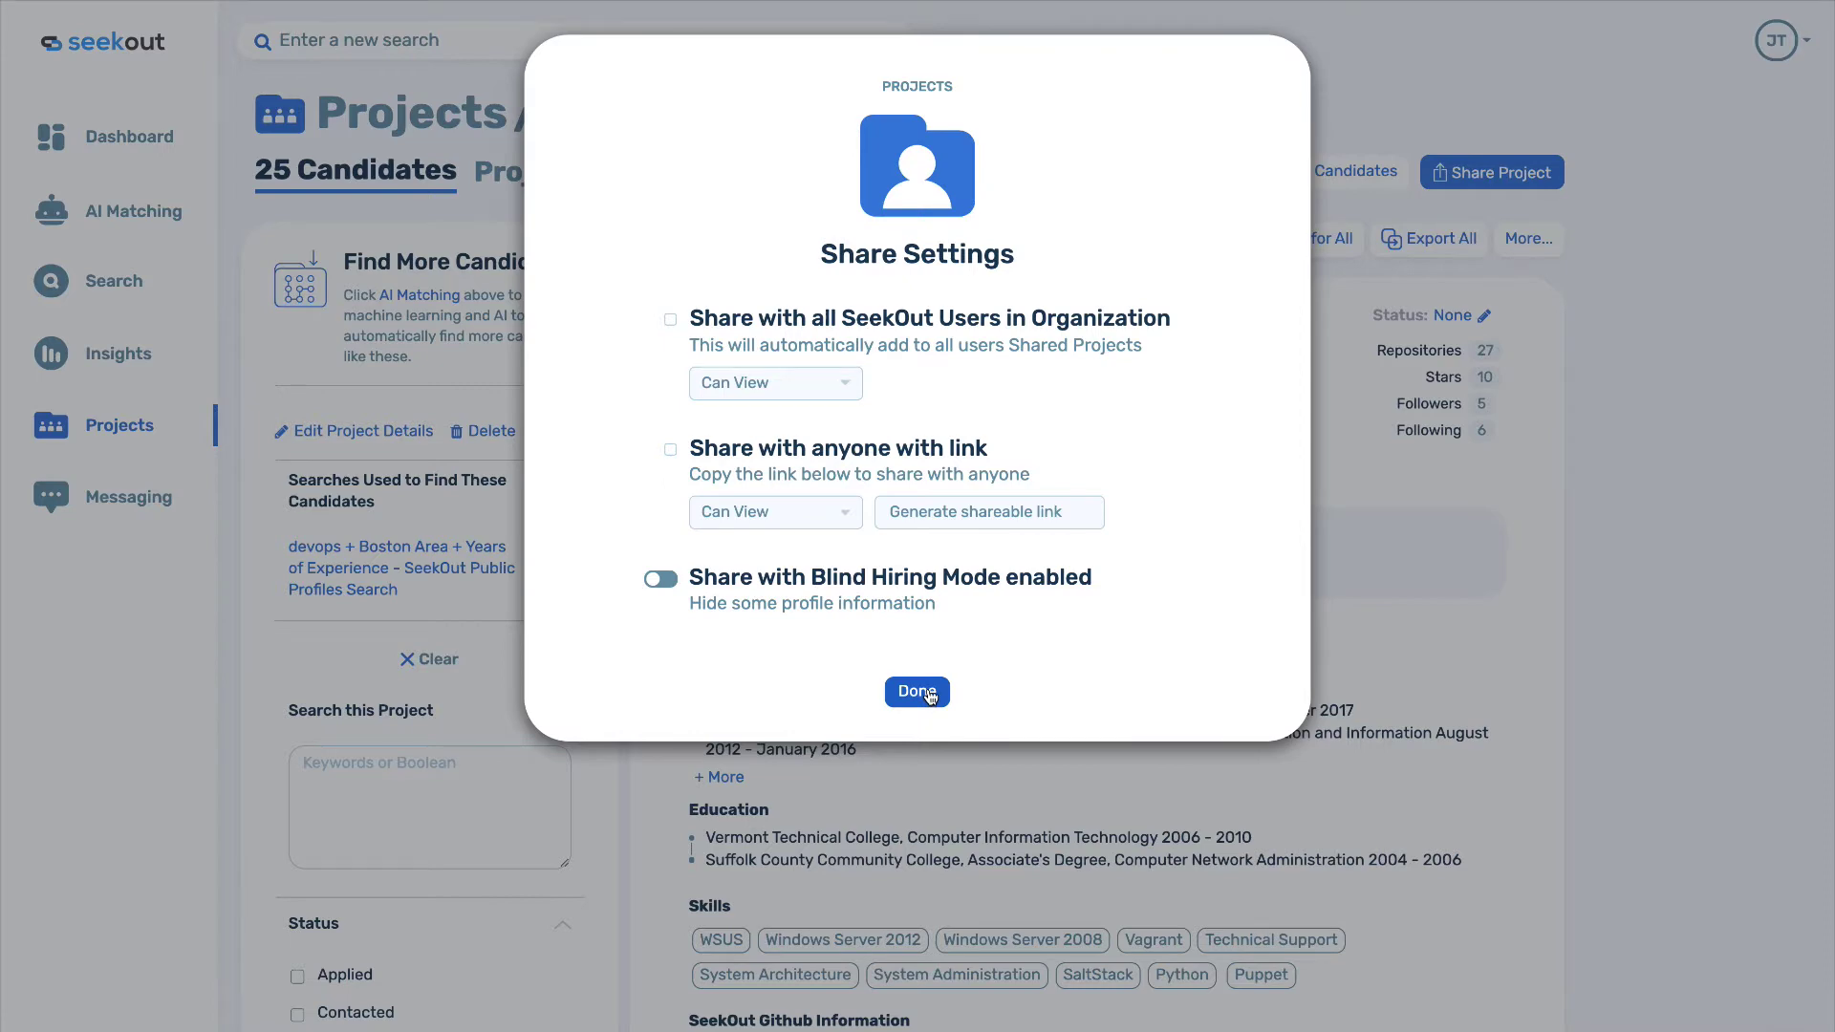
click(925, 693)
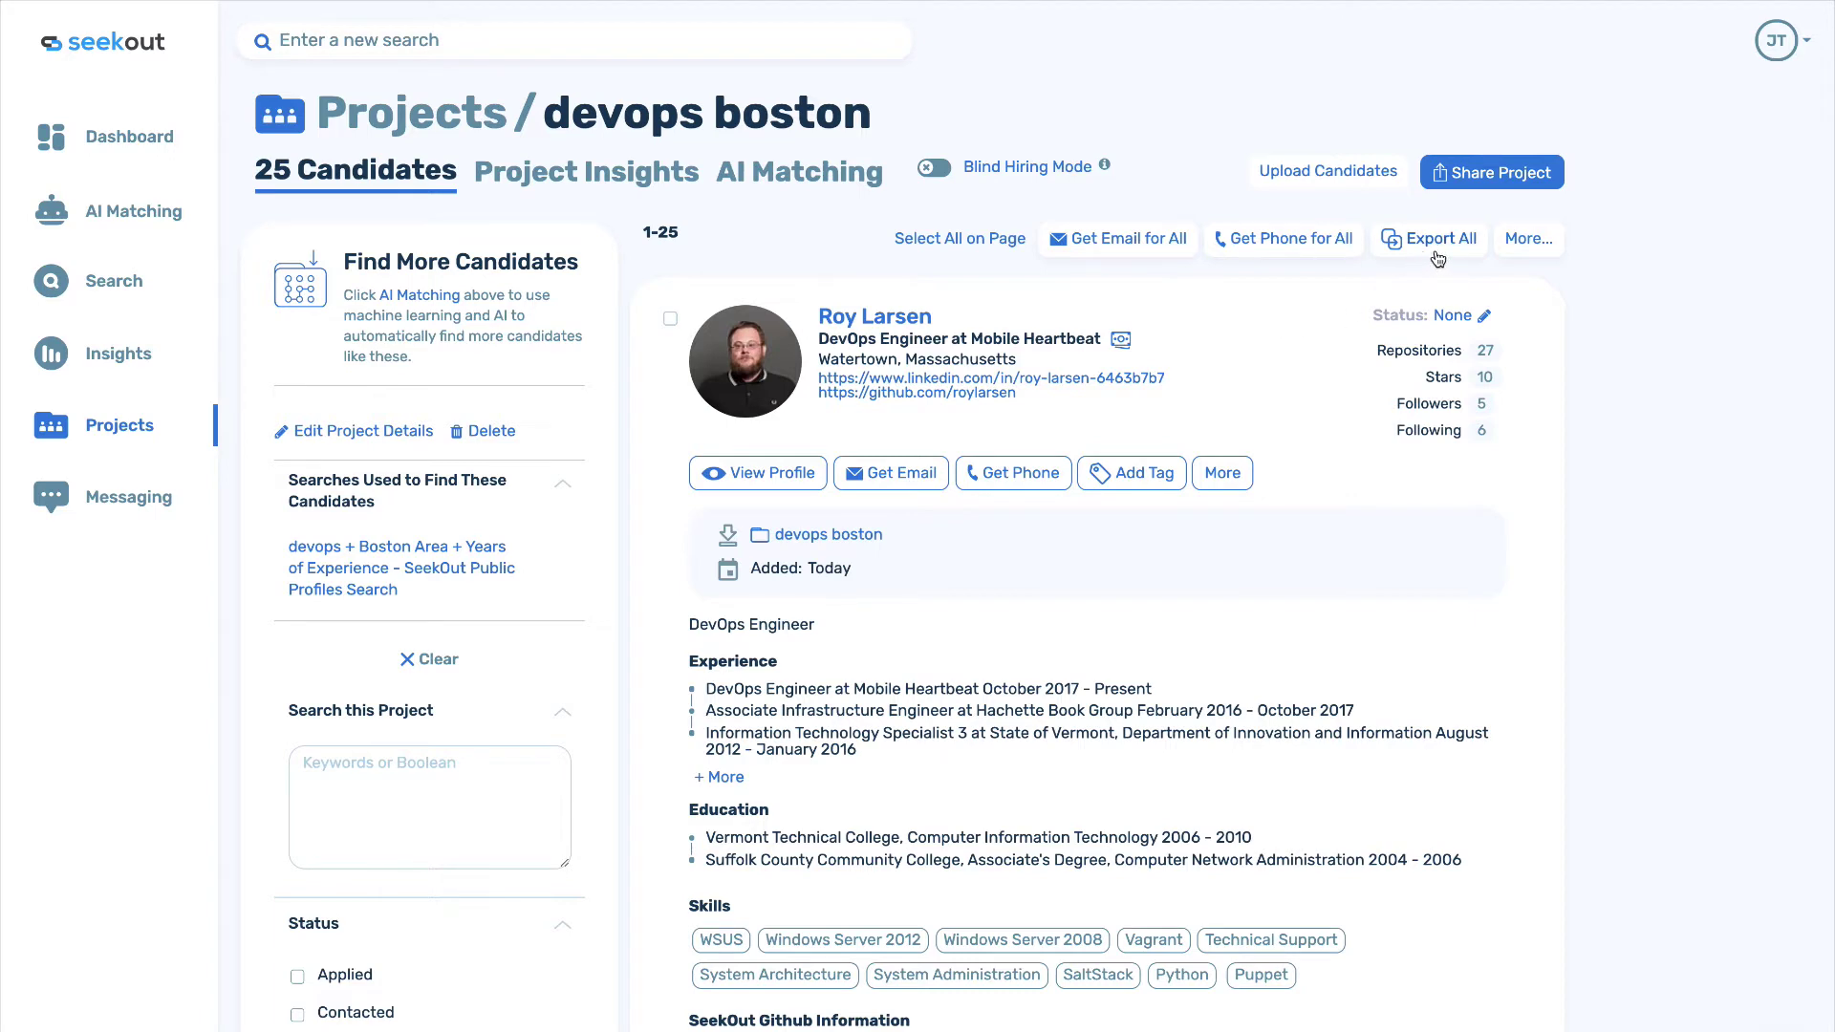
Open the More... bulk actions menu for the project candidates and close it without choosing an action.
click(1542, 239)
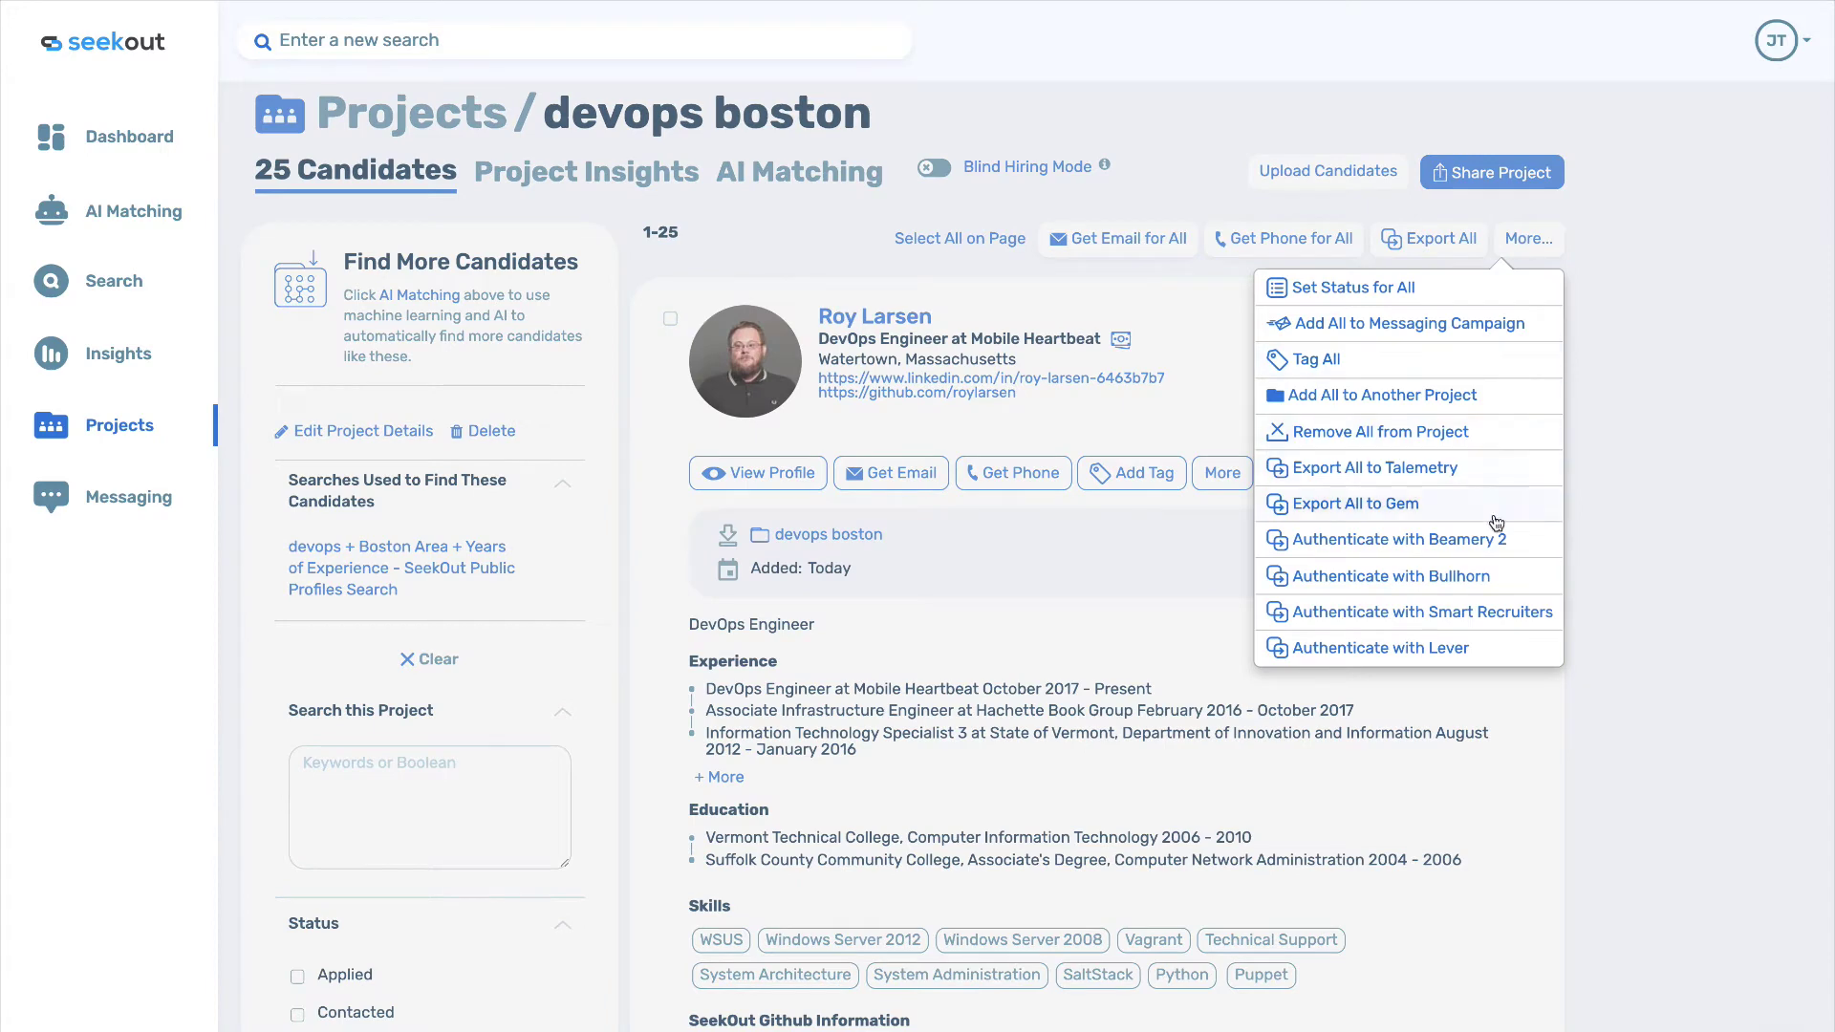
click(1609, 441)
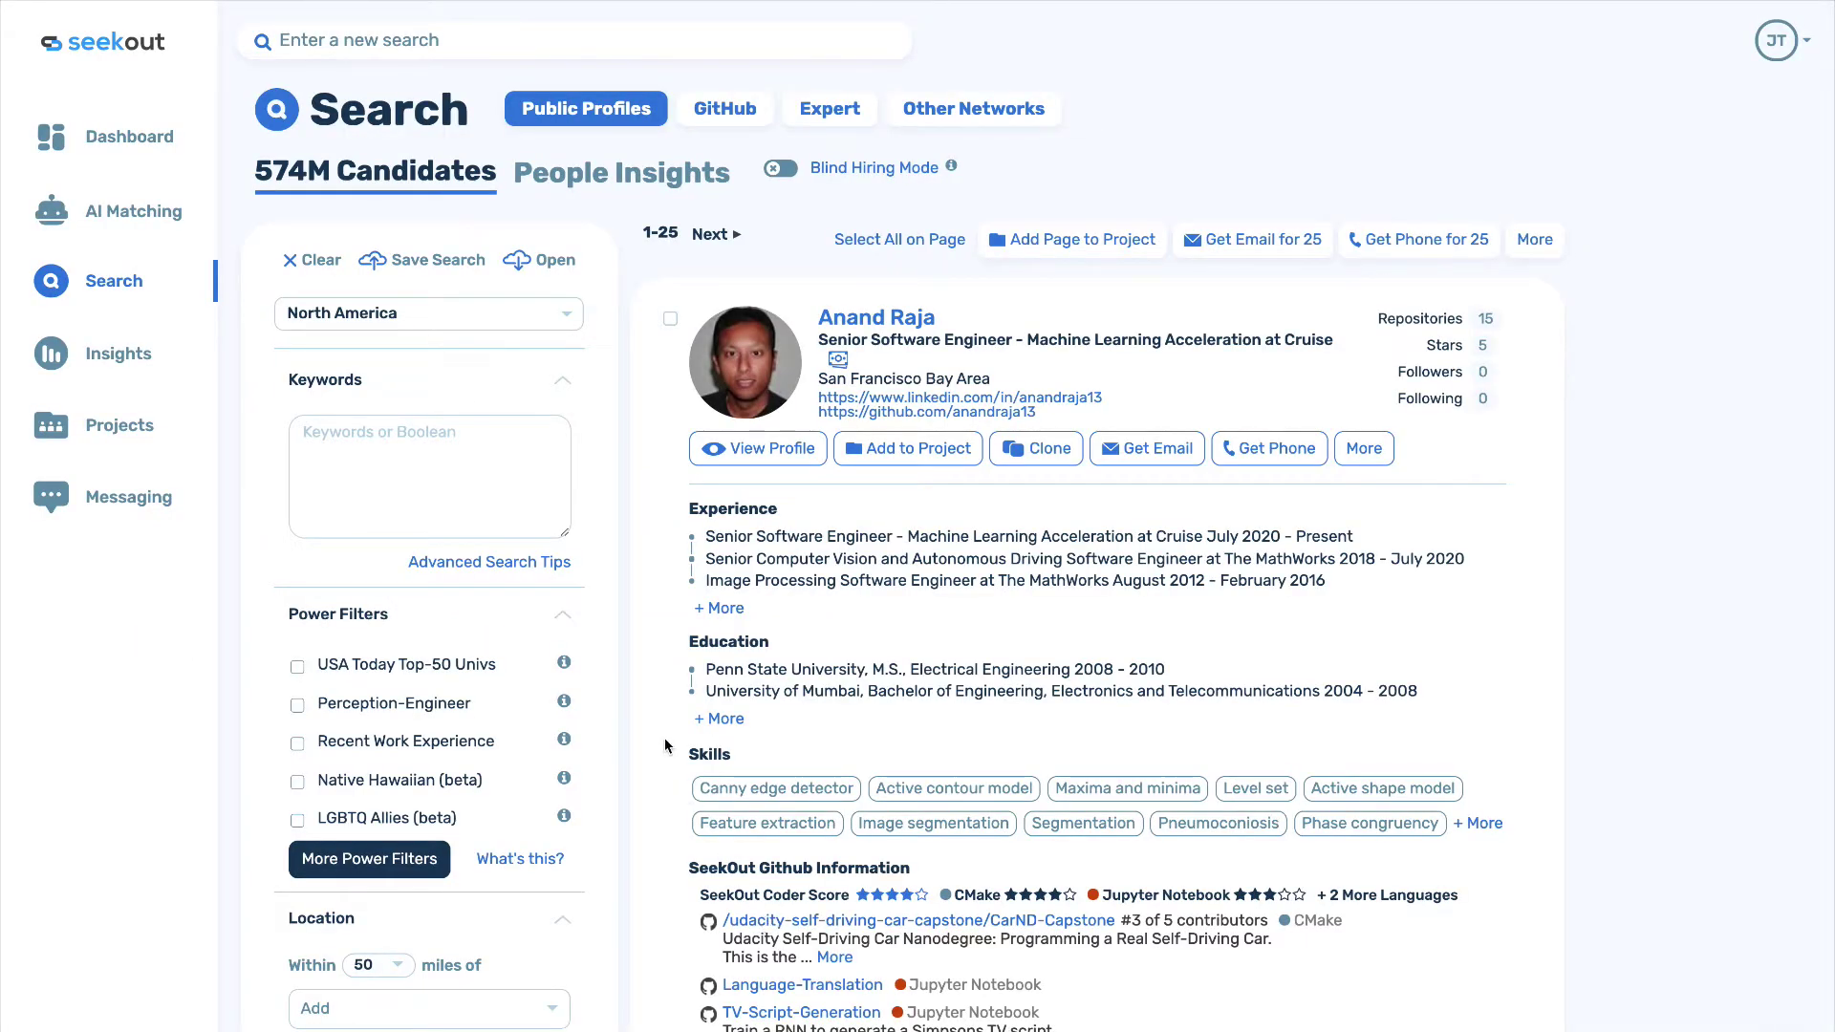
Add a Current Company filter for Dell, narrowing the results to 70.4k candidates.
scroll(653, 694, down, 6)
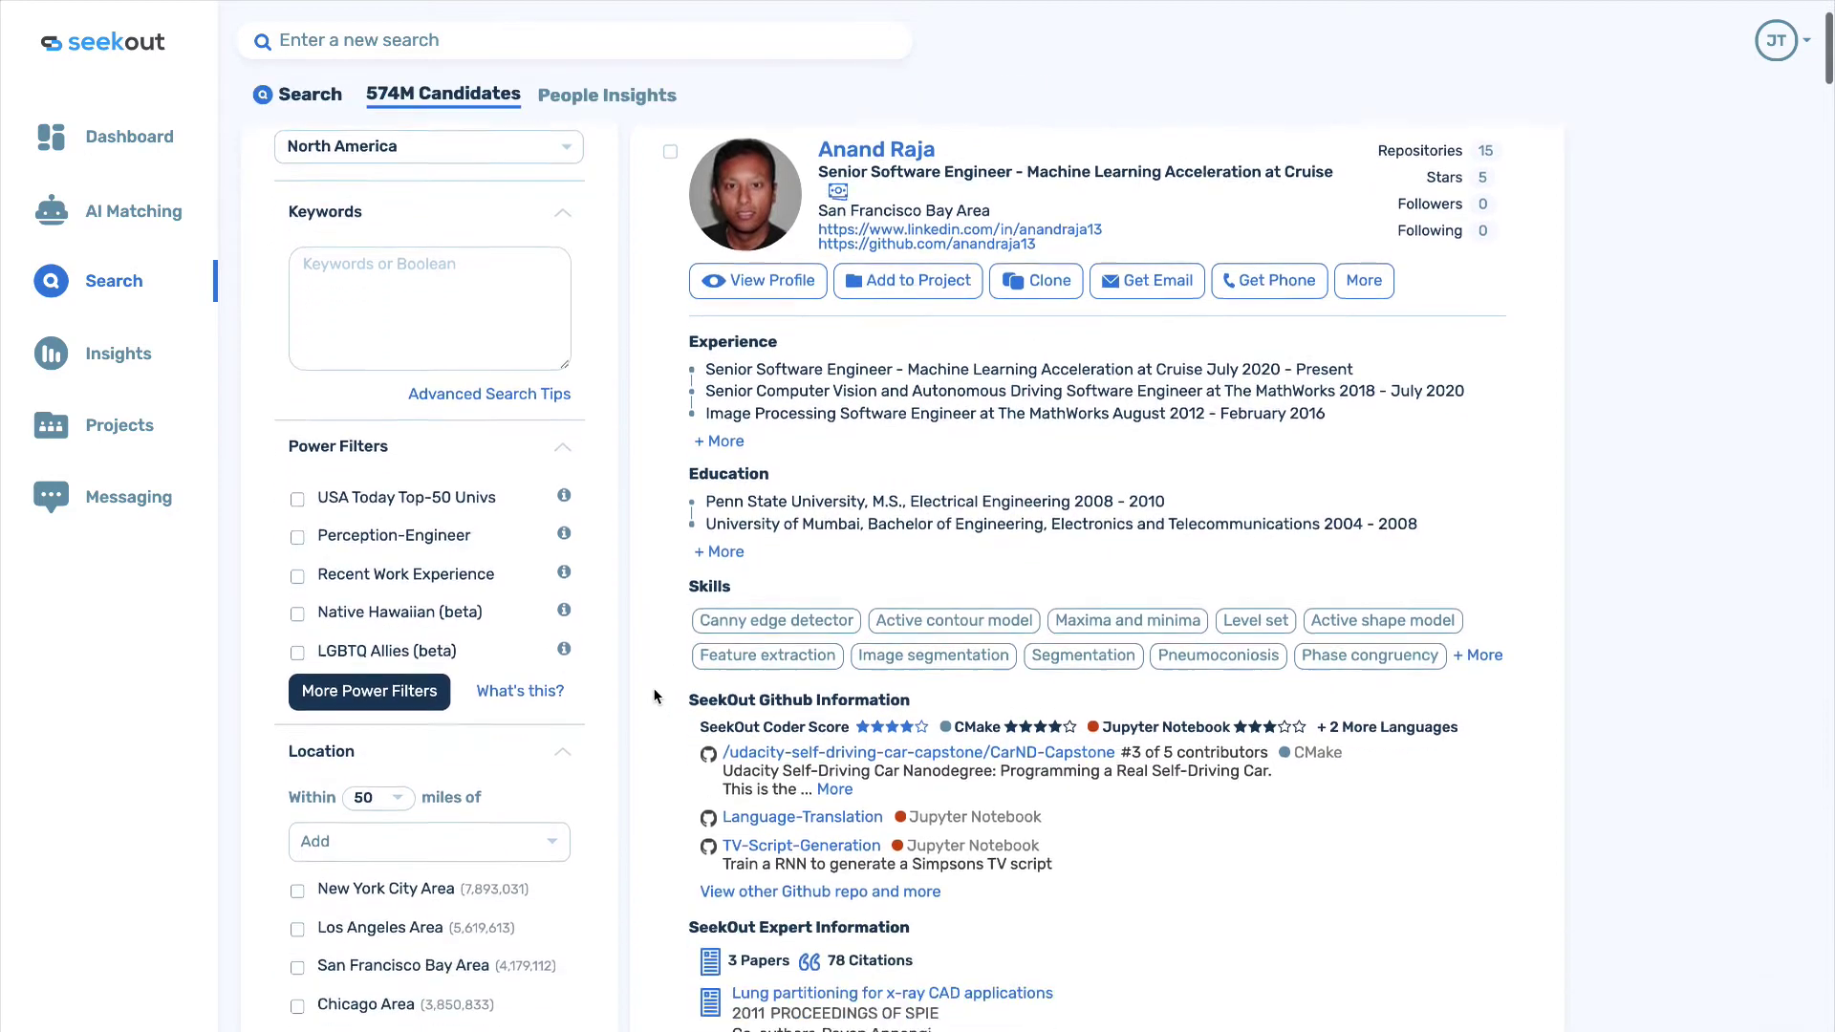
scroll(654, 695, down, 3)
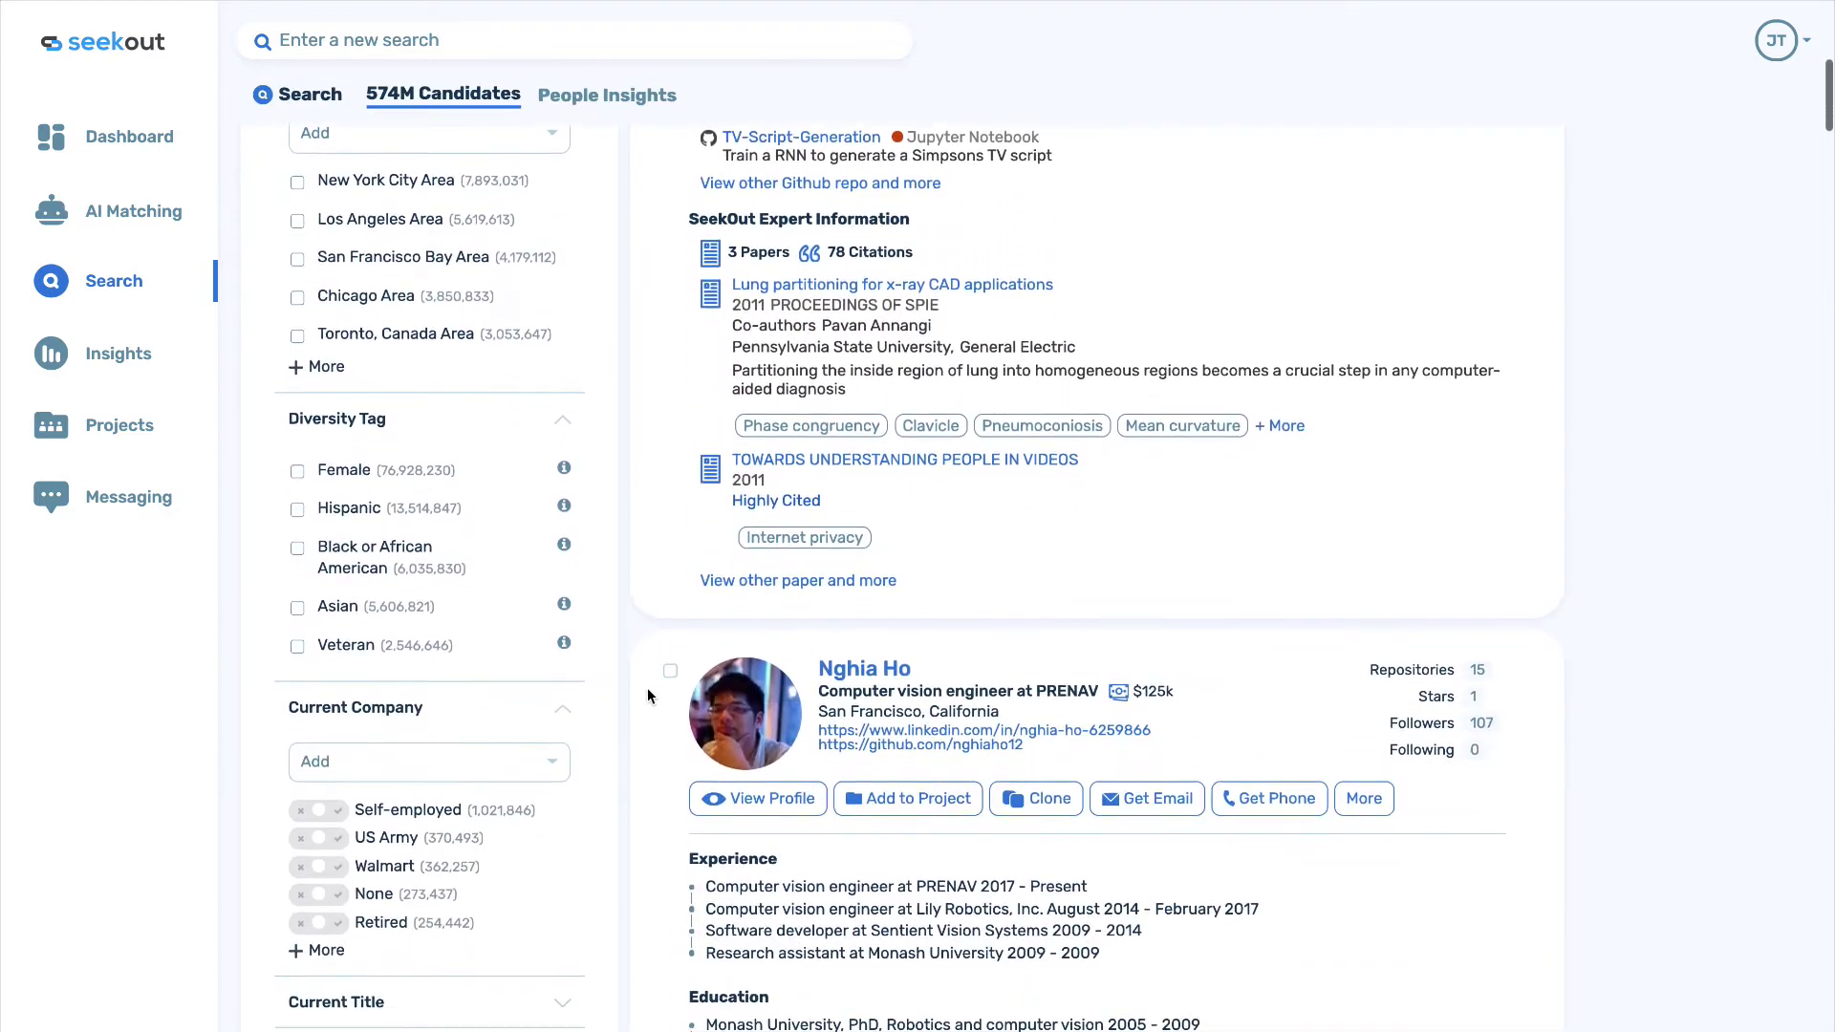
click(359, 764)
text(dell)
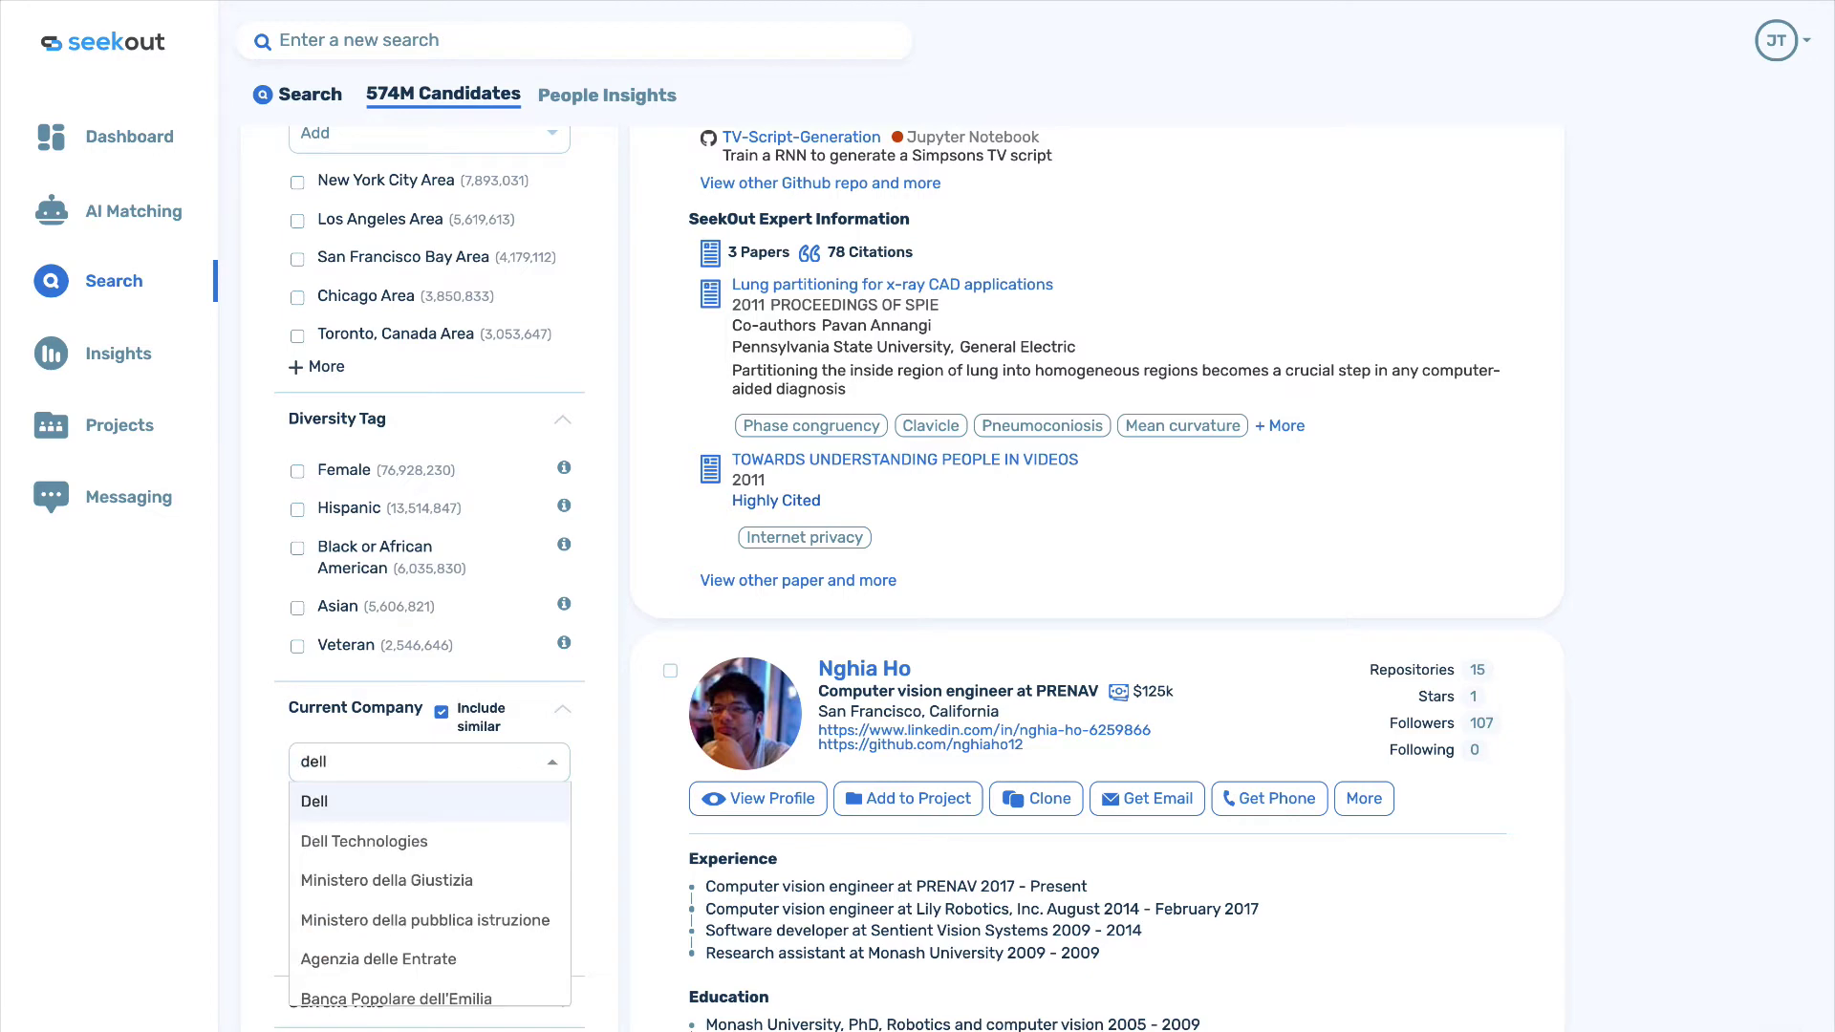
click(320, 805)
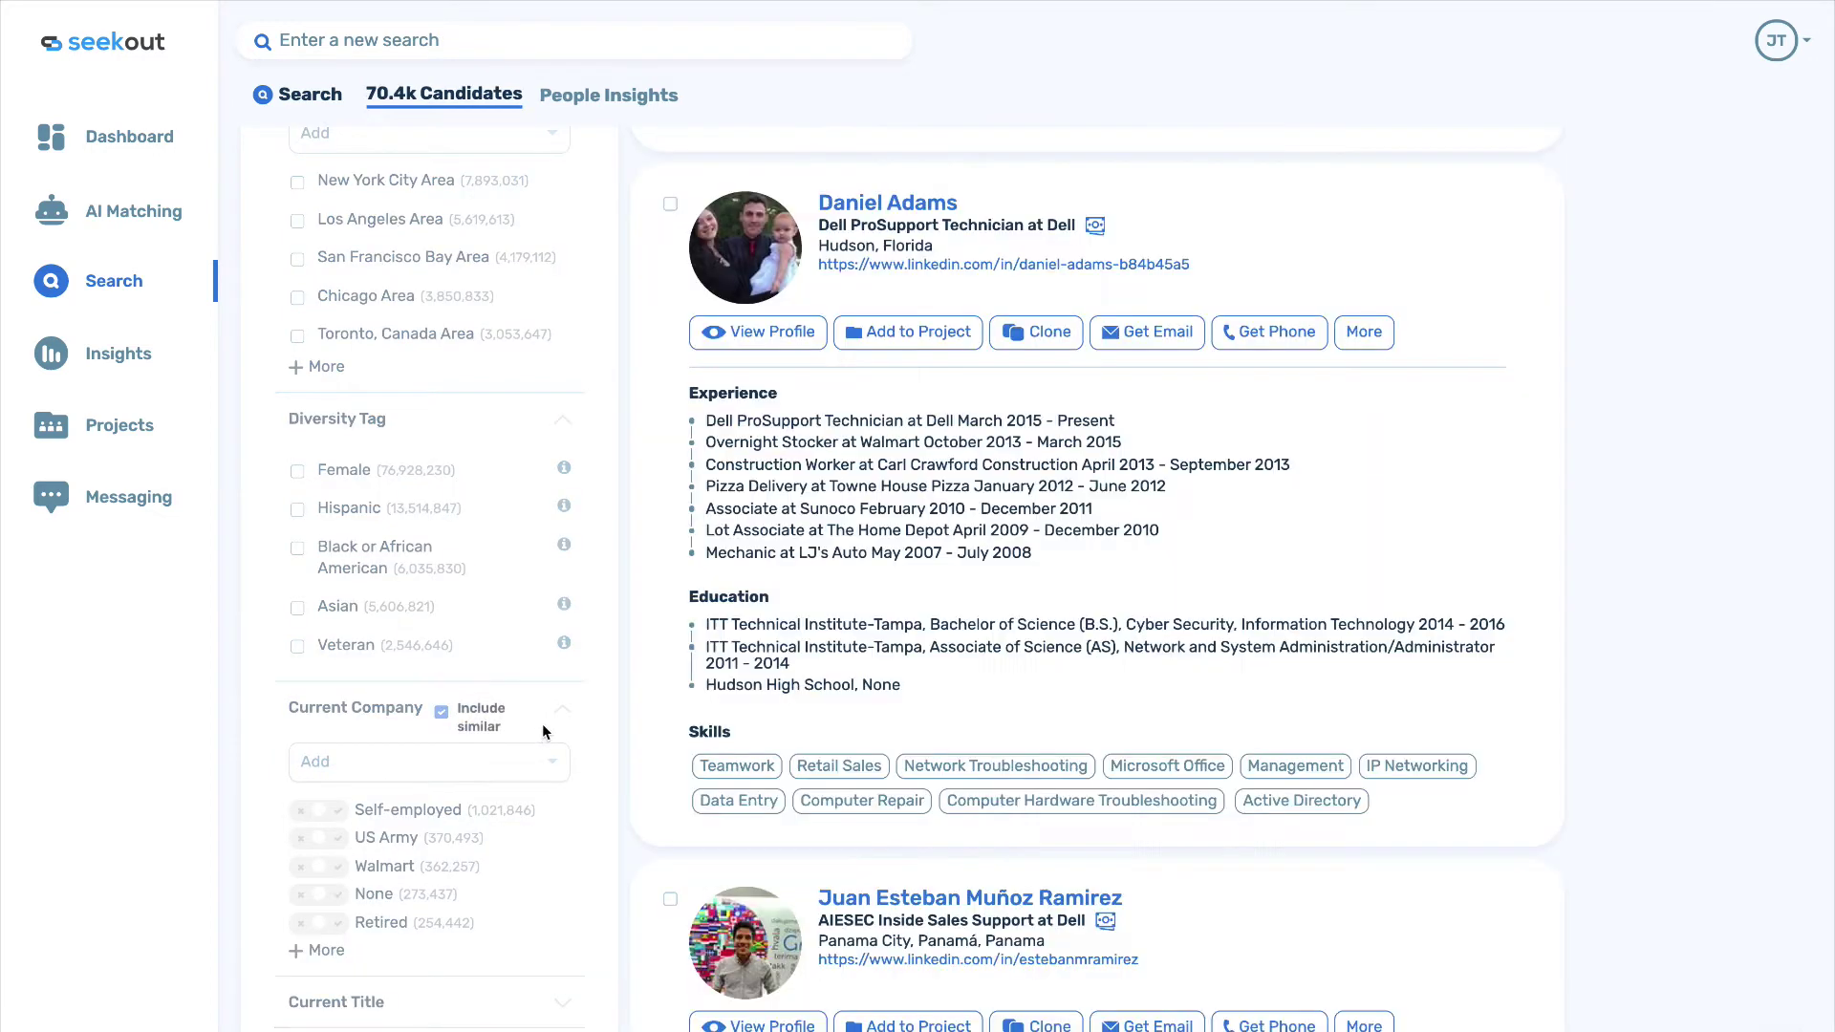
scroll(619, 686, up, 10)
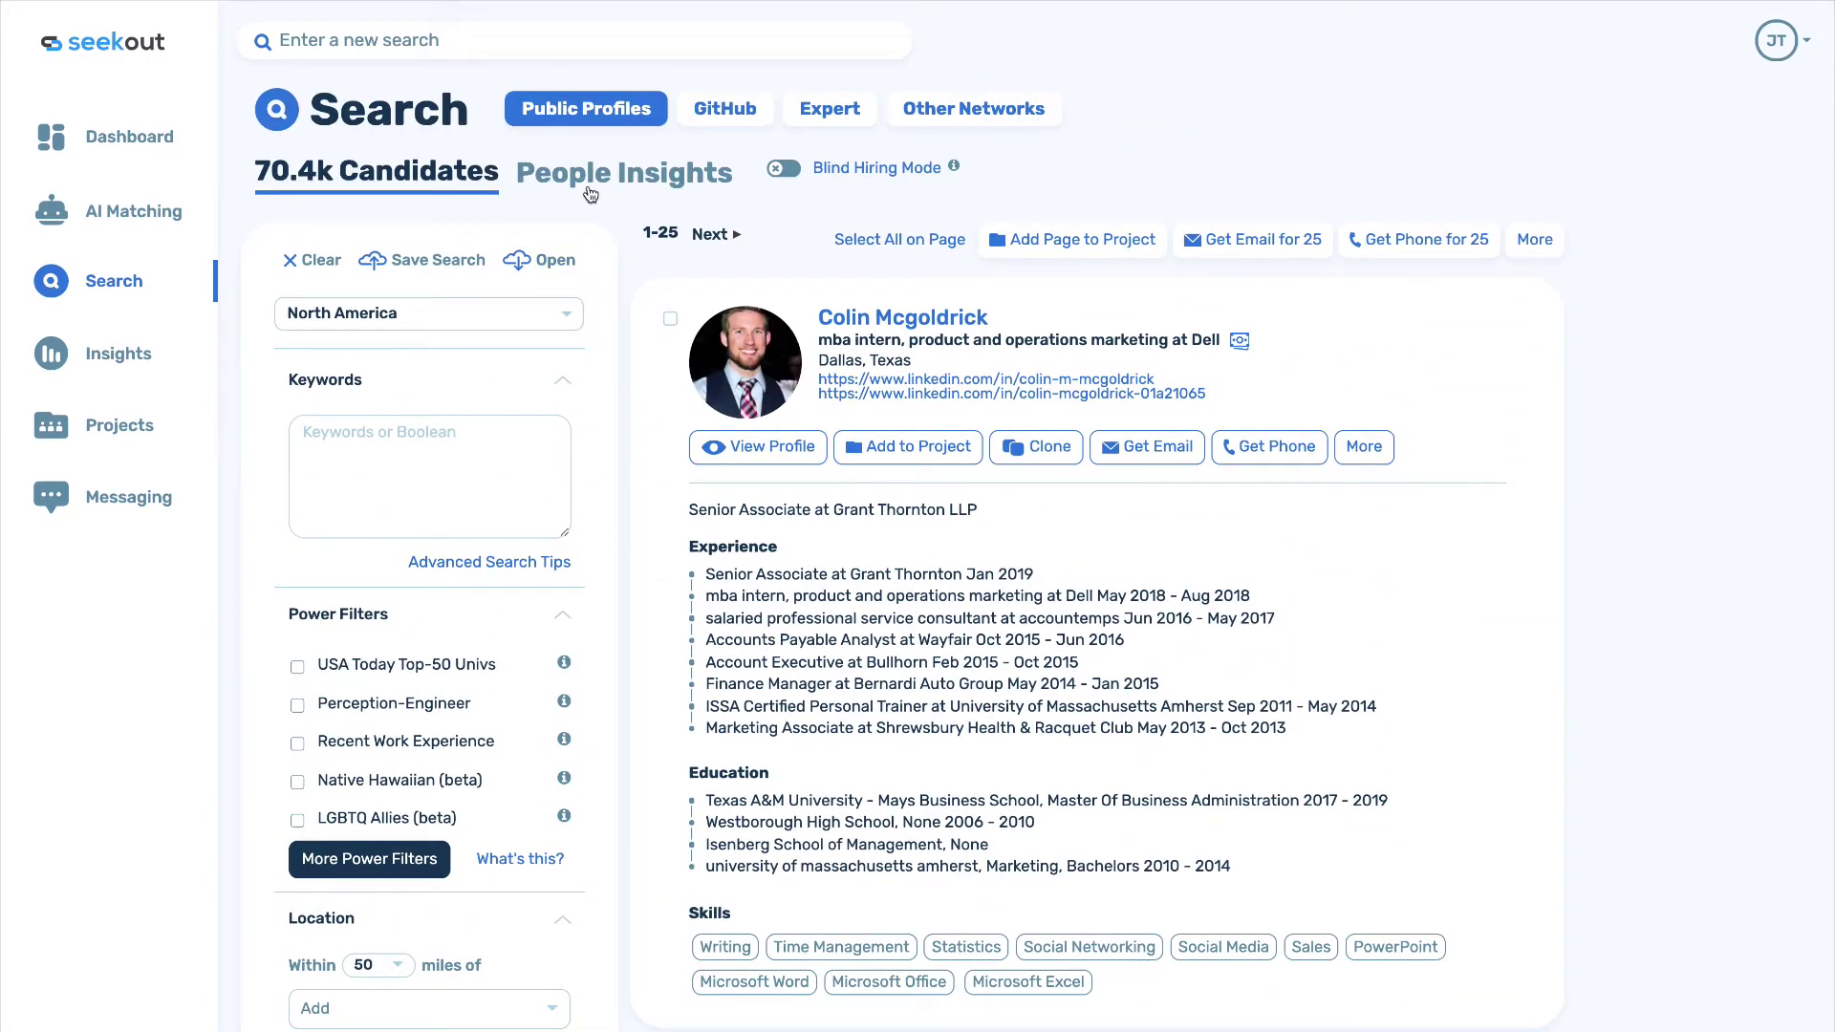
Review the Dell insight charts and restrict Seniority to Executive.
click(587, 178)
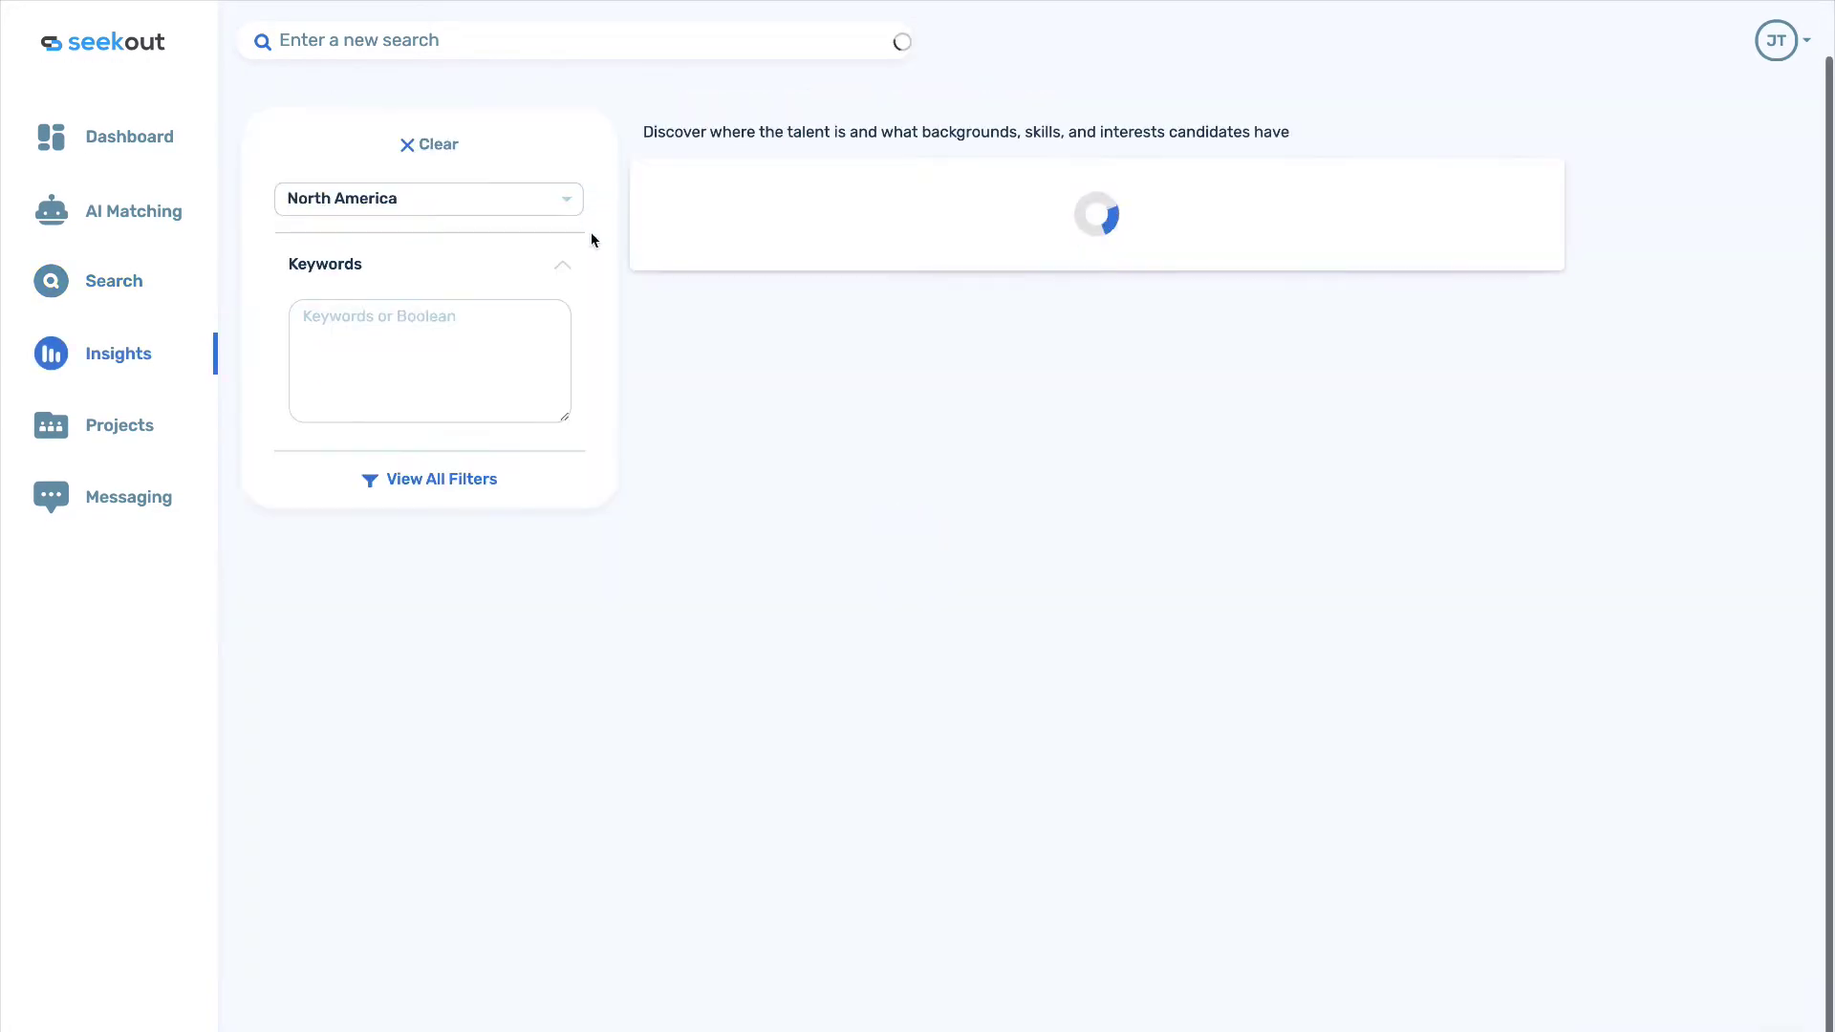
scroll(673, 546, down, 12)
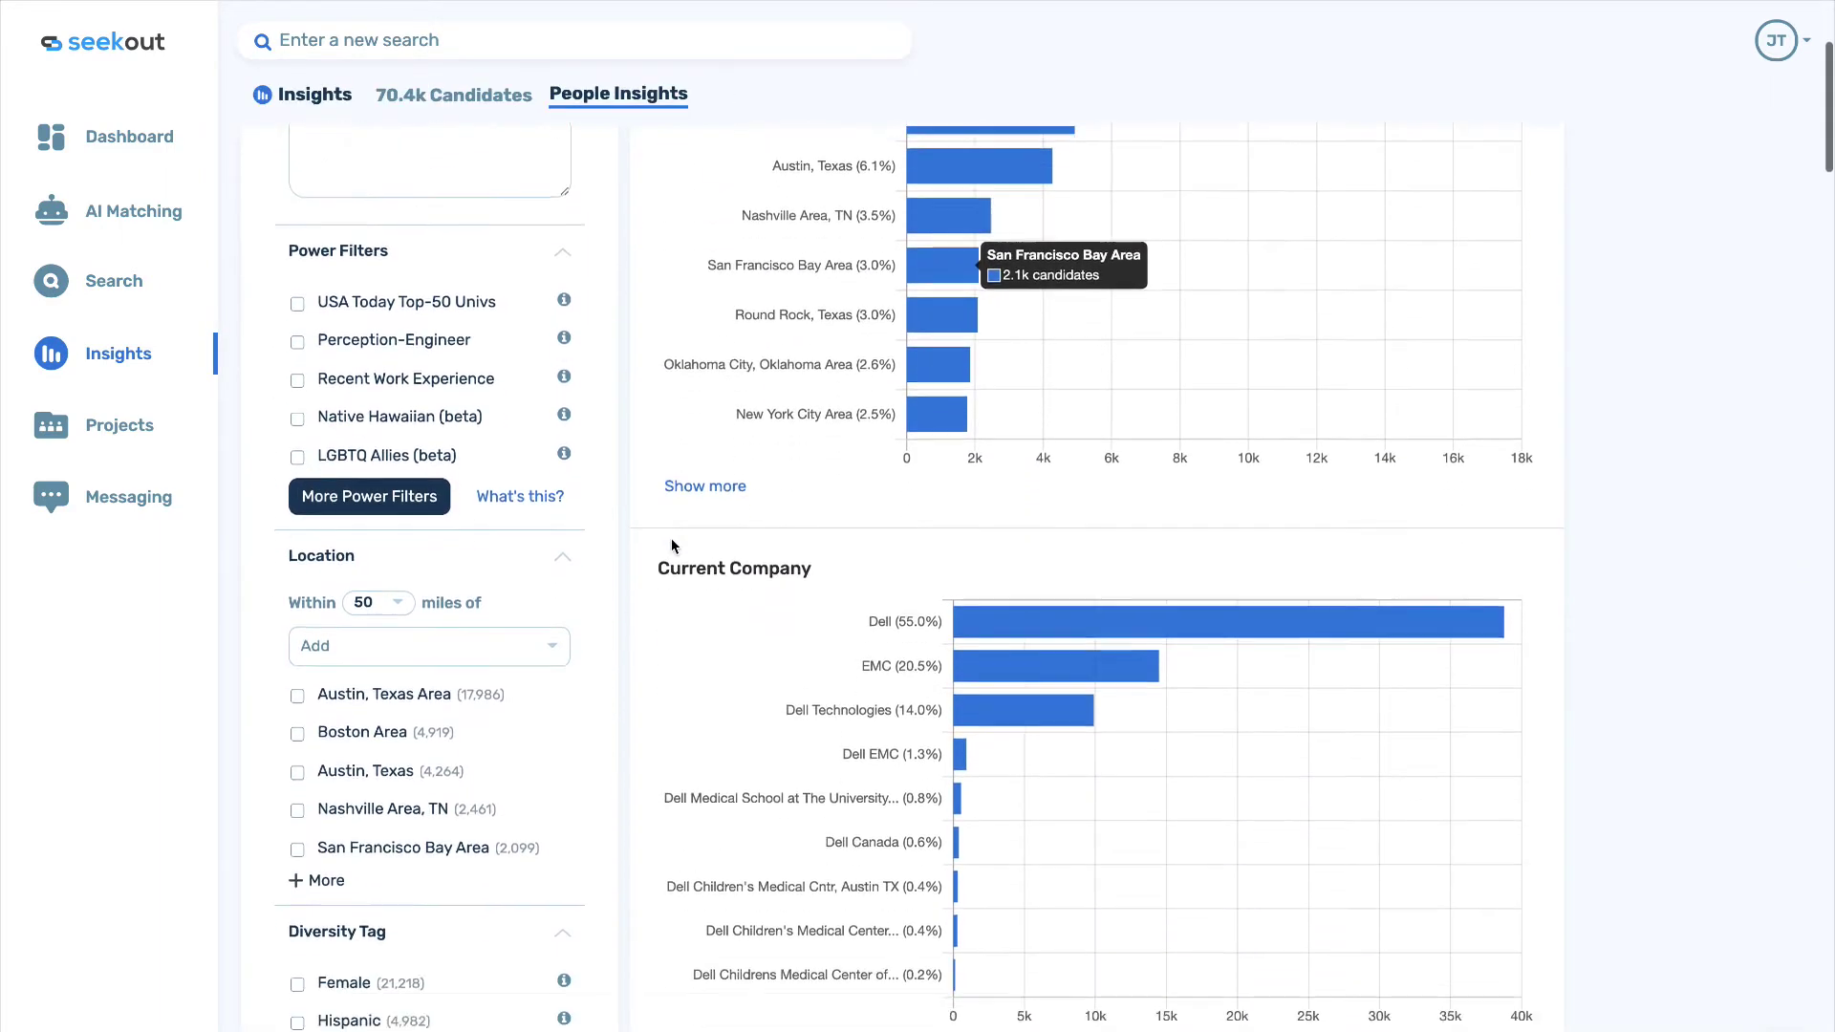
scroll(674, 545, down, 6)
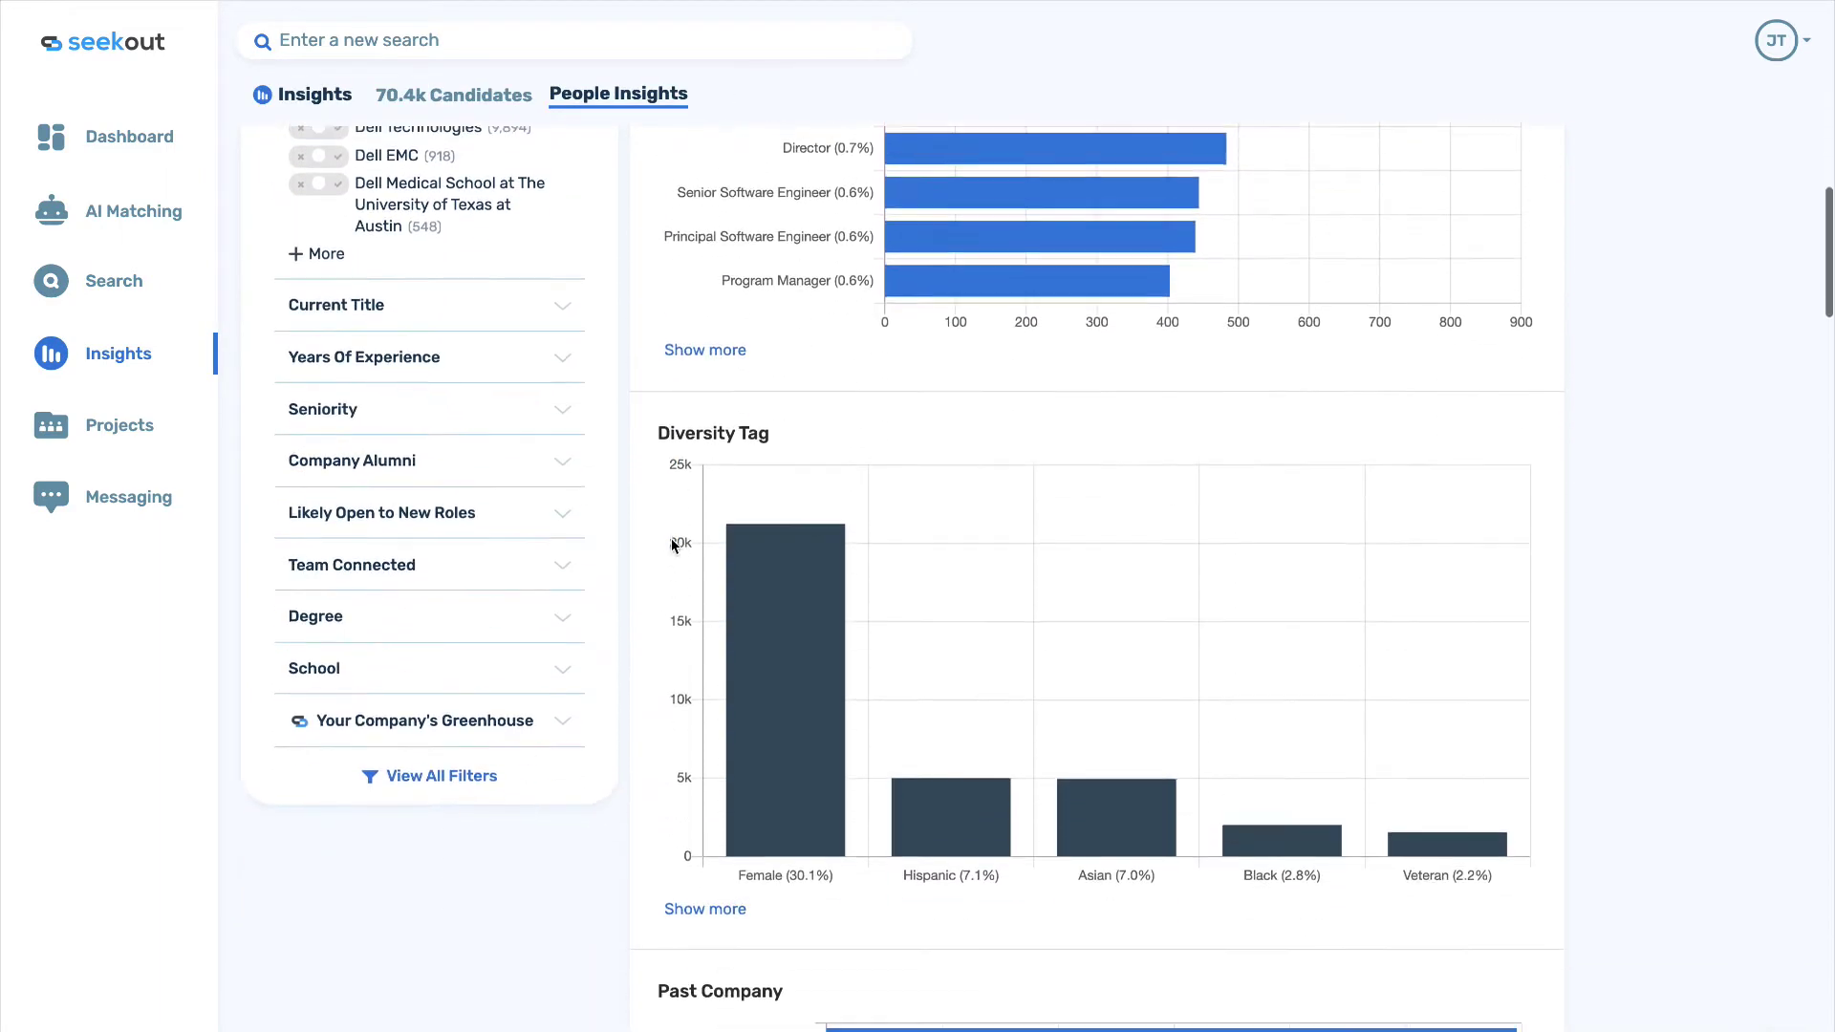
mouse_move(783, 570)
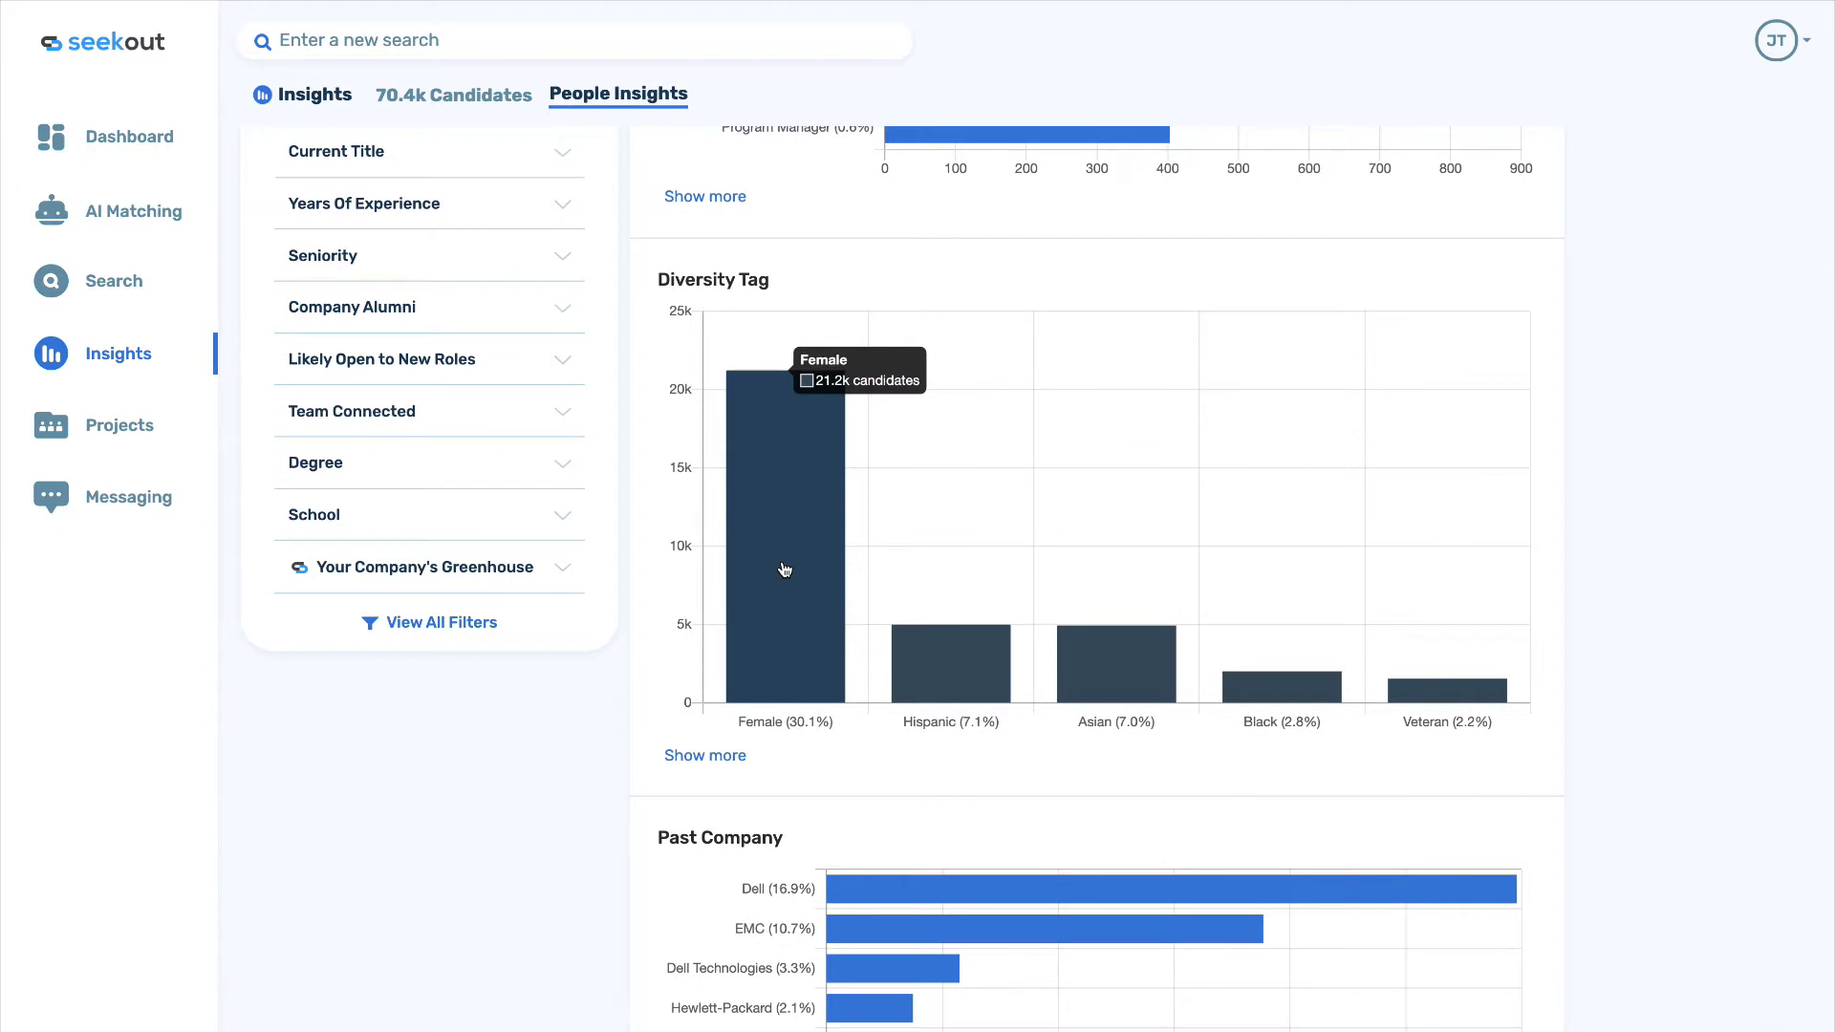
mouse_move(944, 671)
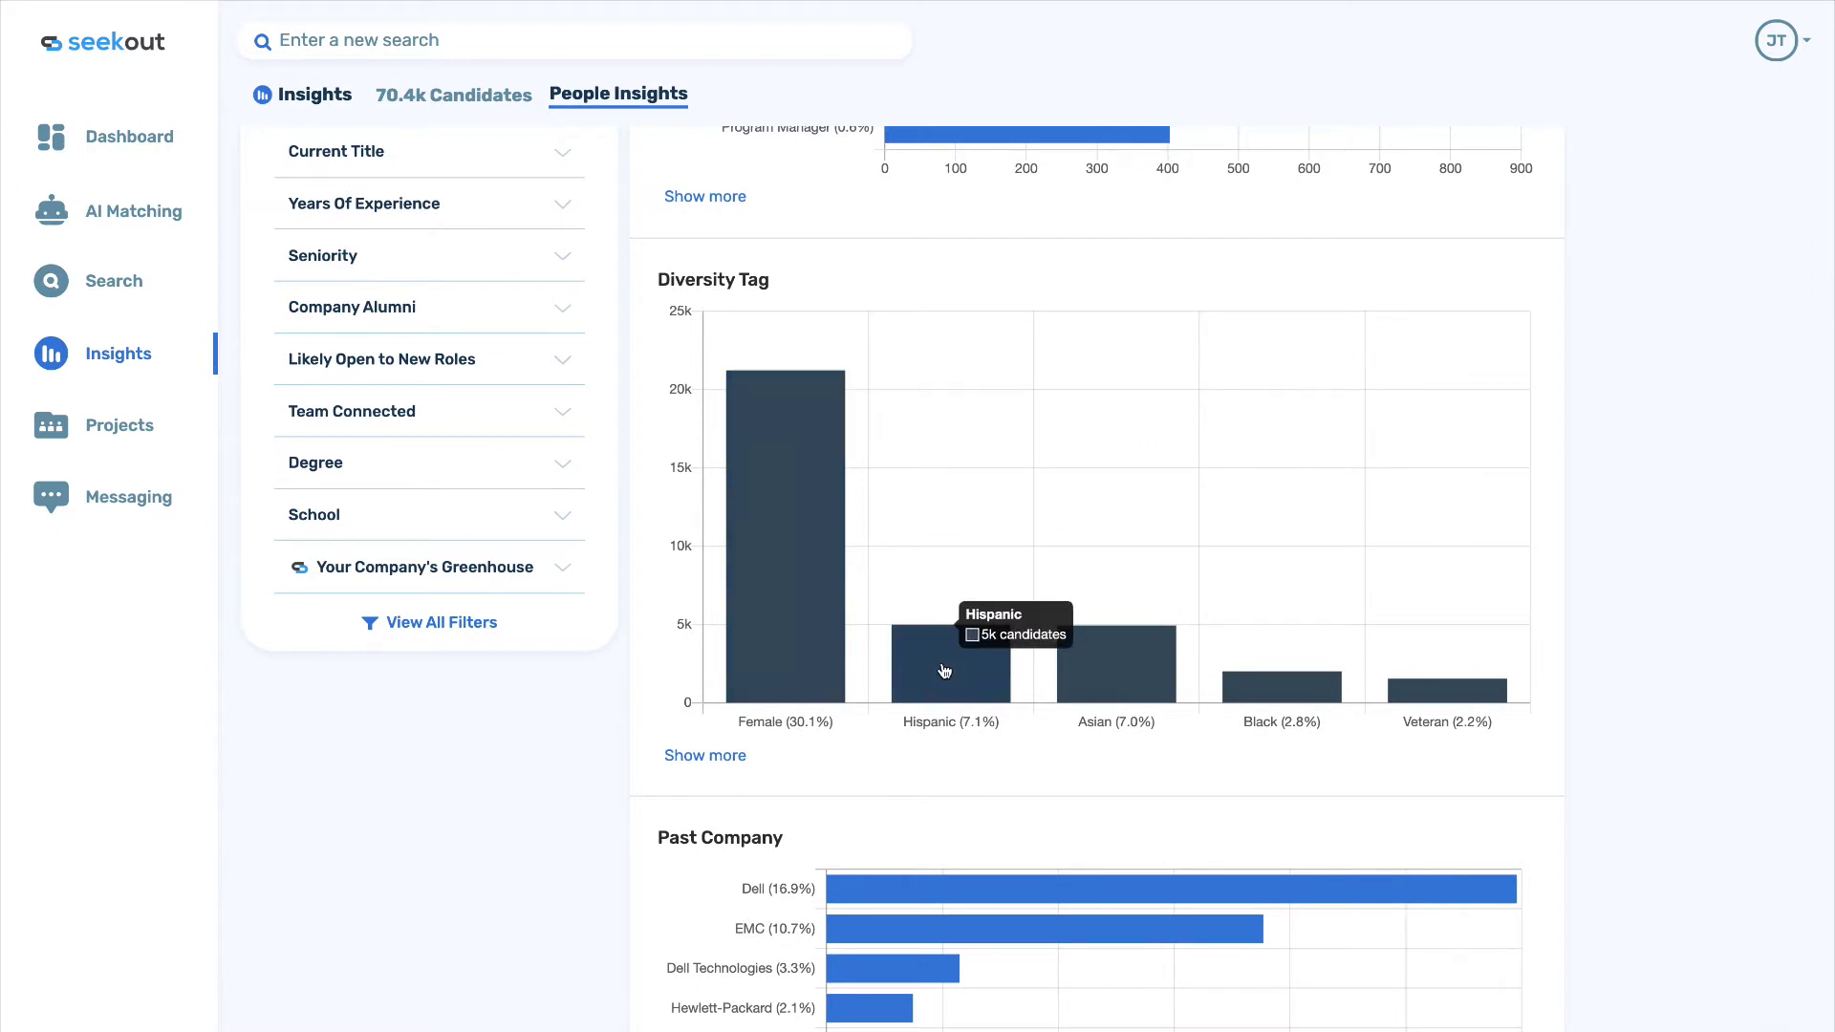
mouse_move(1285, 713)
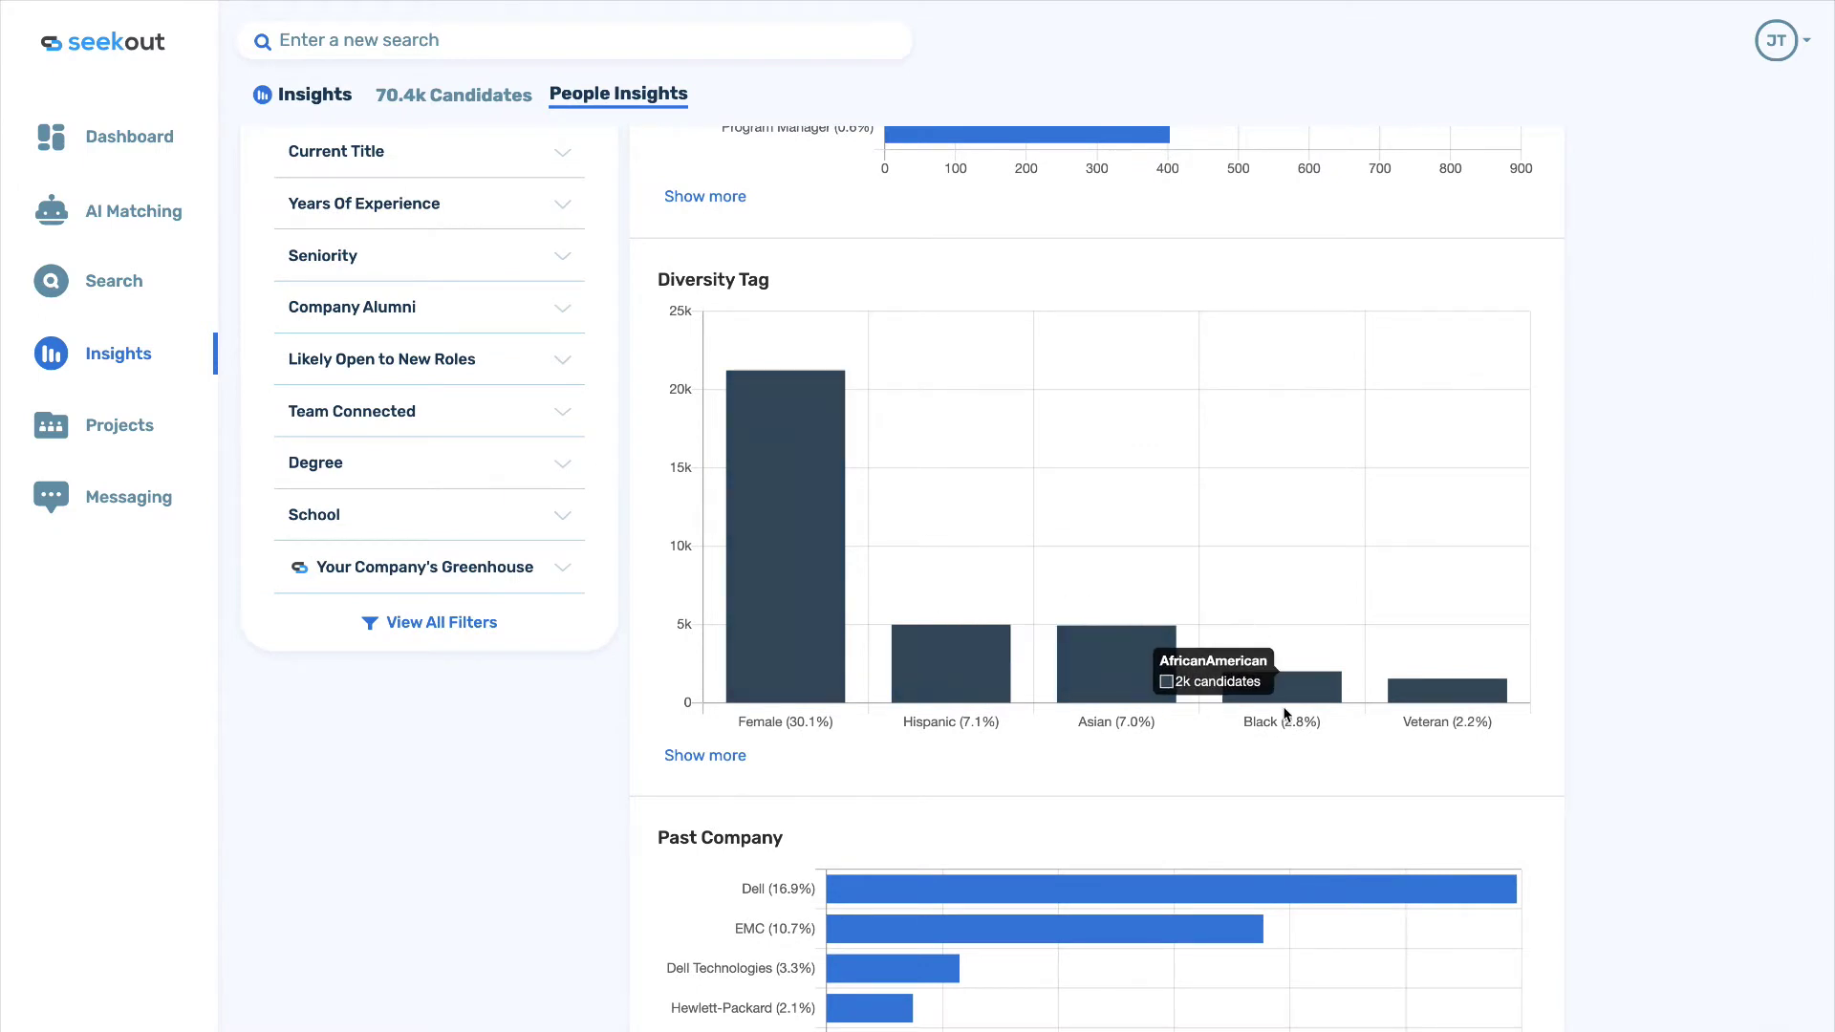
mouse_move(1433, 694)
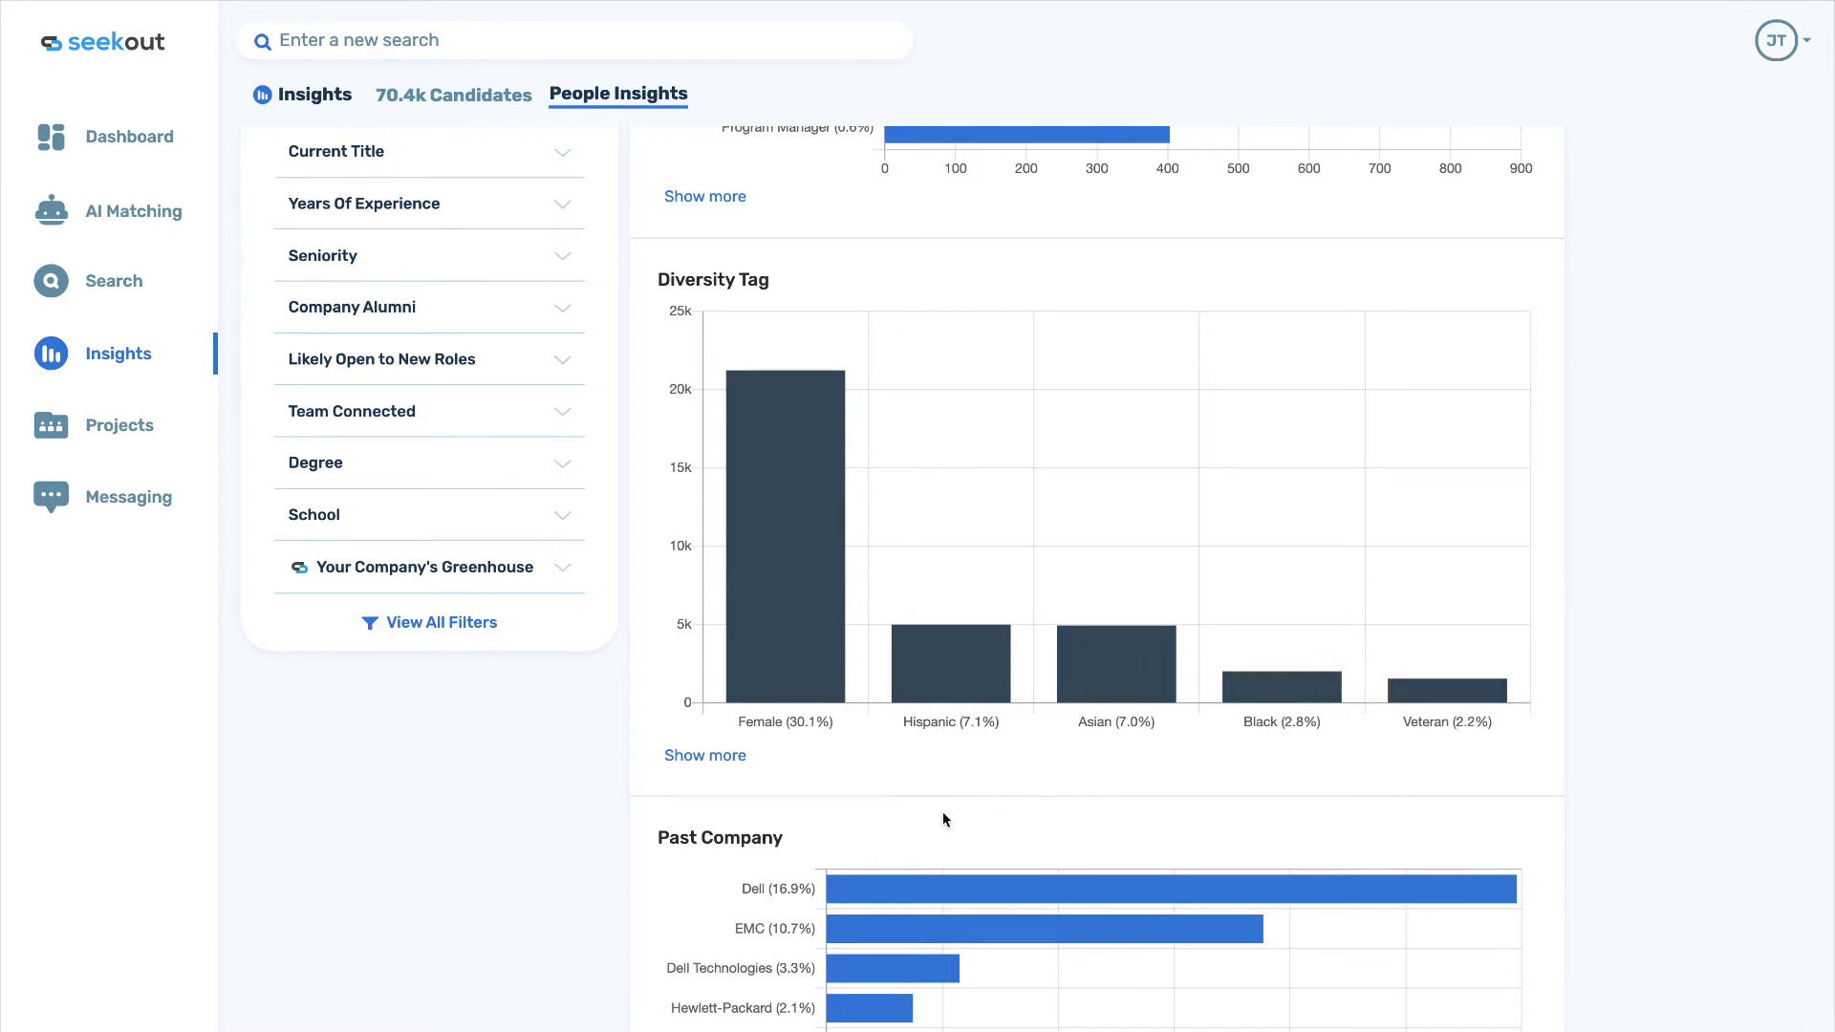
mouse_move(766, 630)
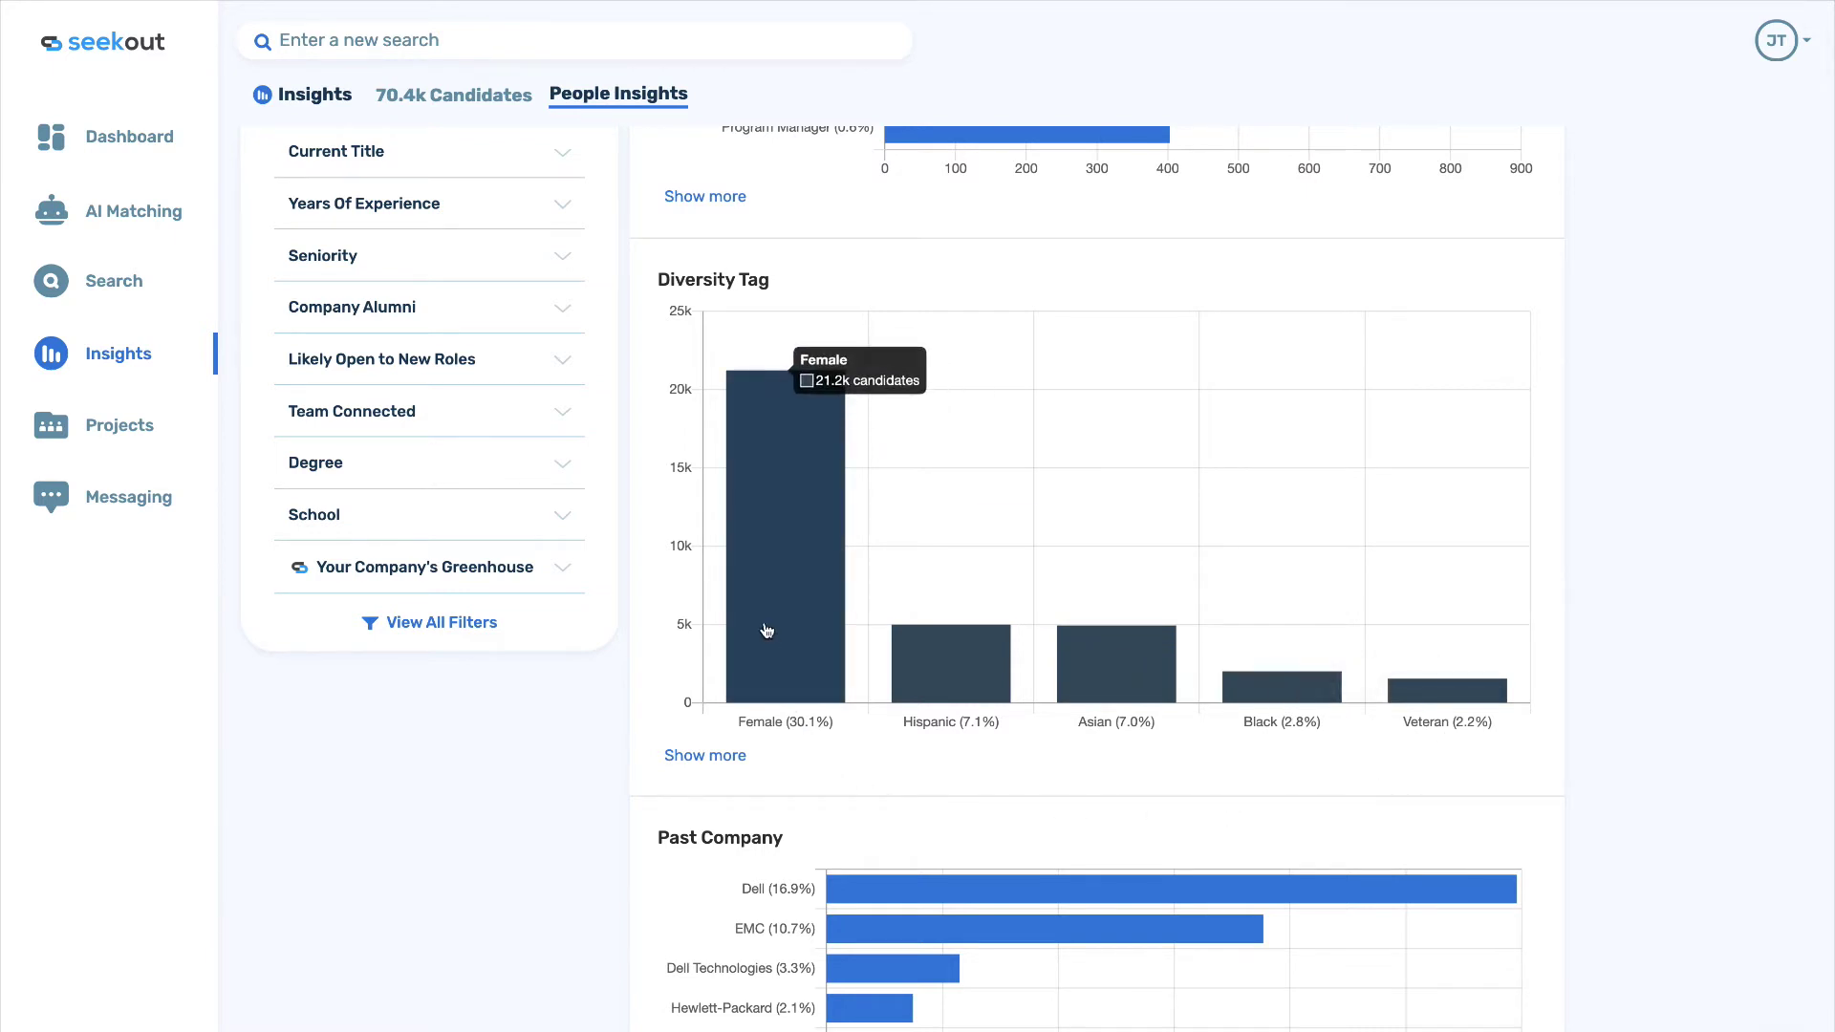
click(478, 253)
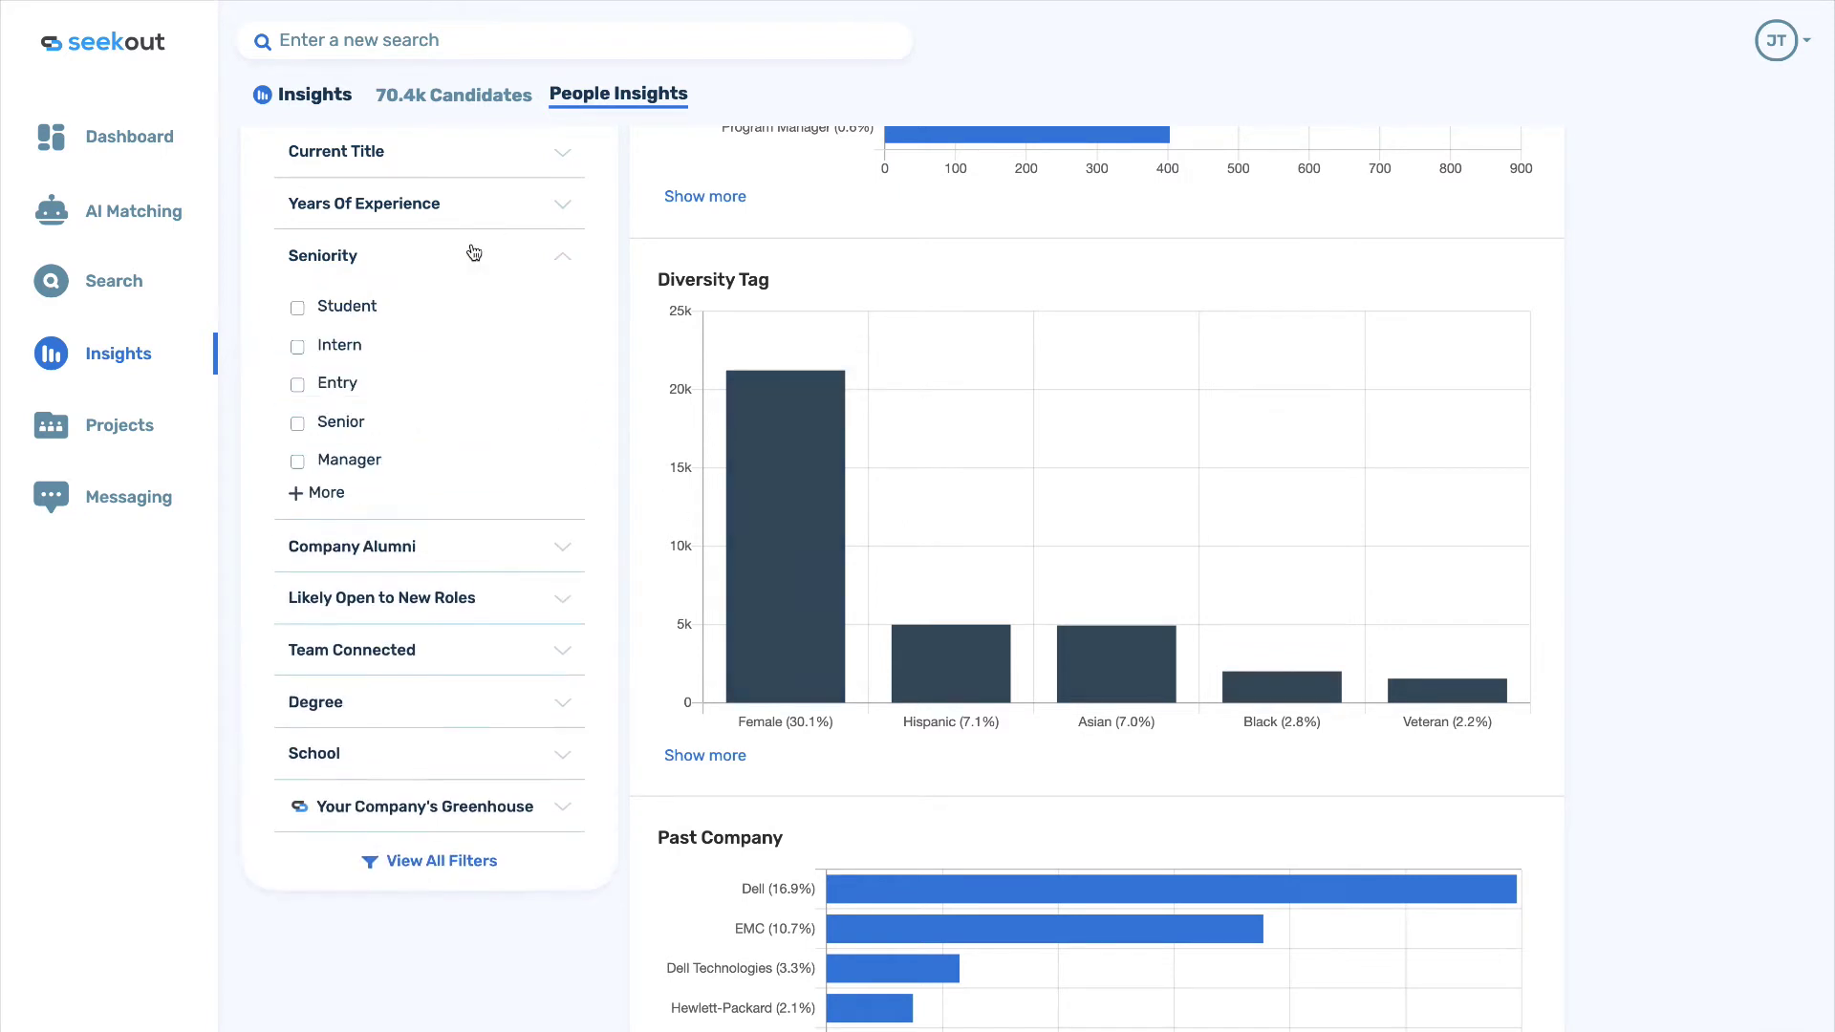
click(325, 494)
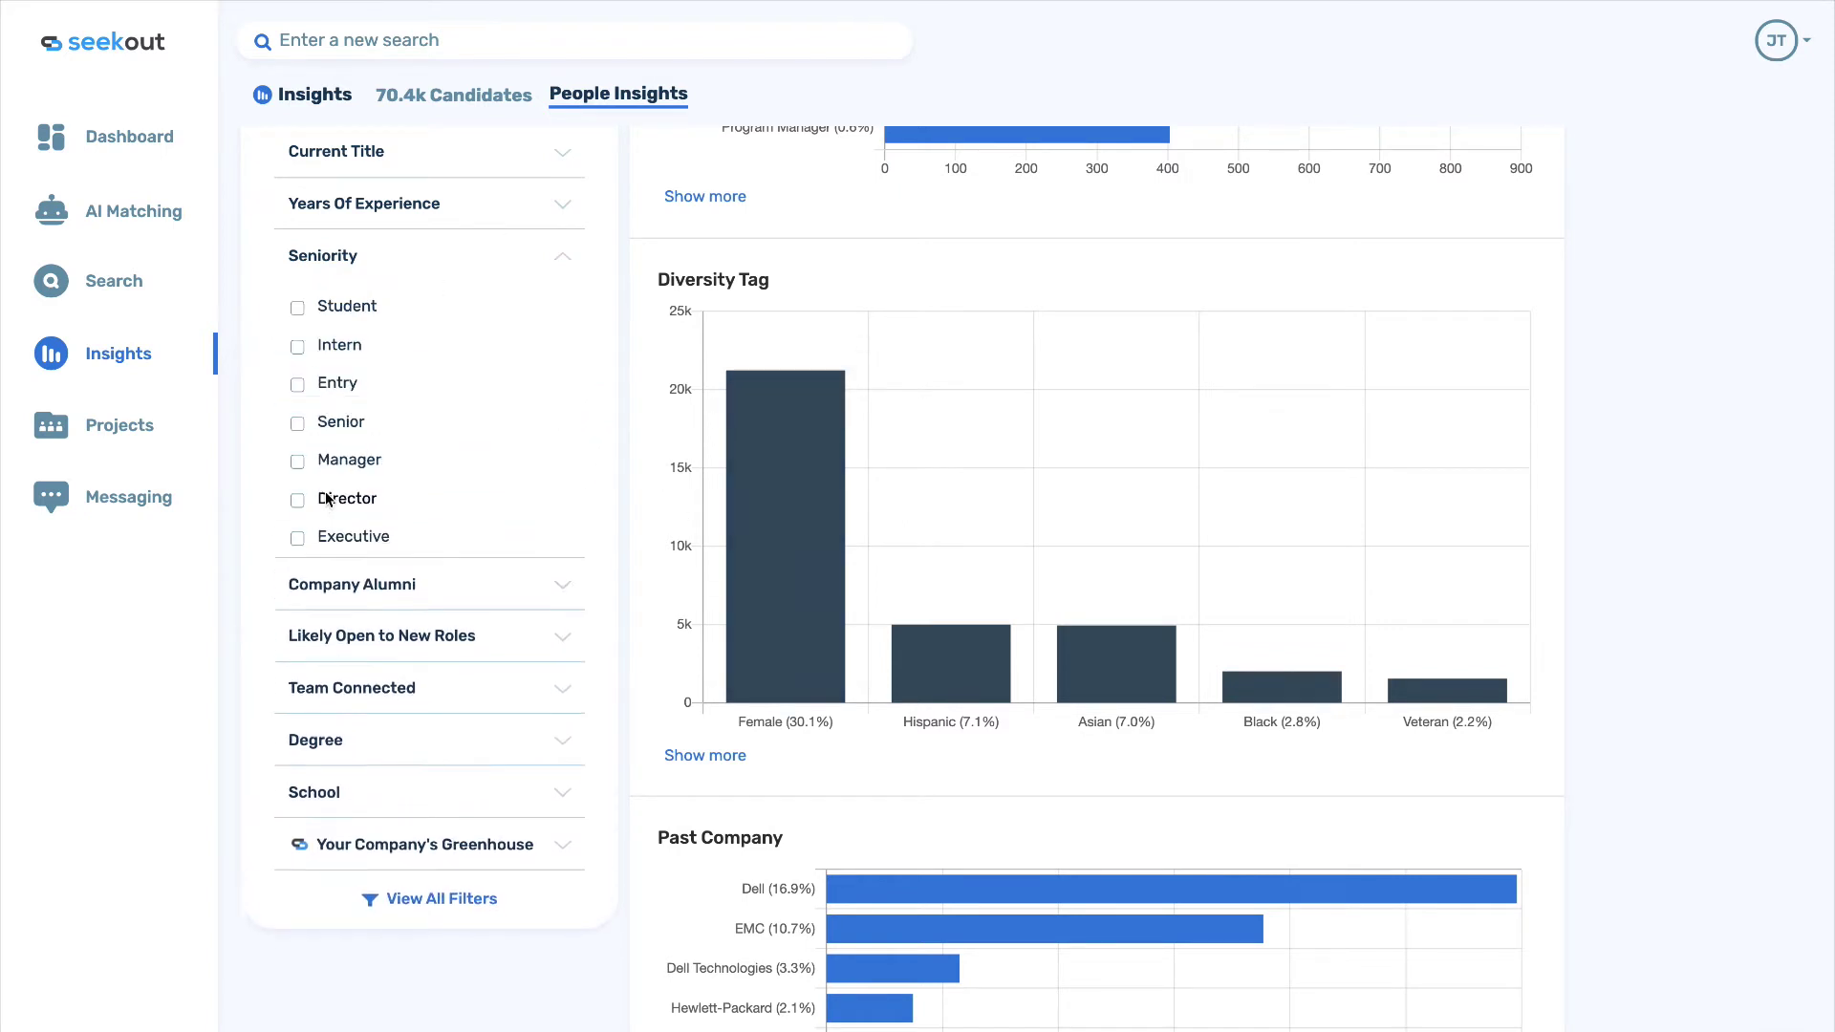
click(297, 540)
Filter the Diversity Tag chart to Female, leaving 226 candidates.
mouse_move(765, 726)
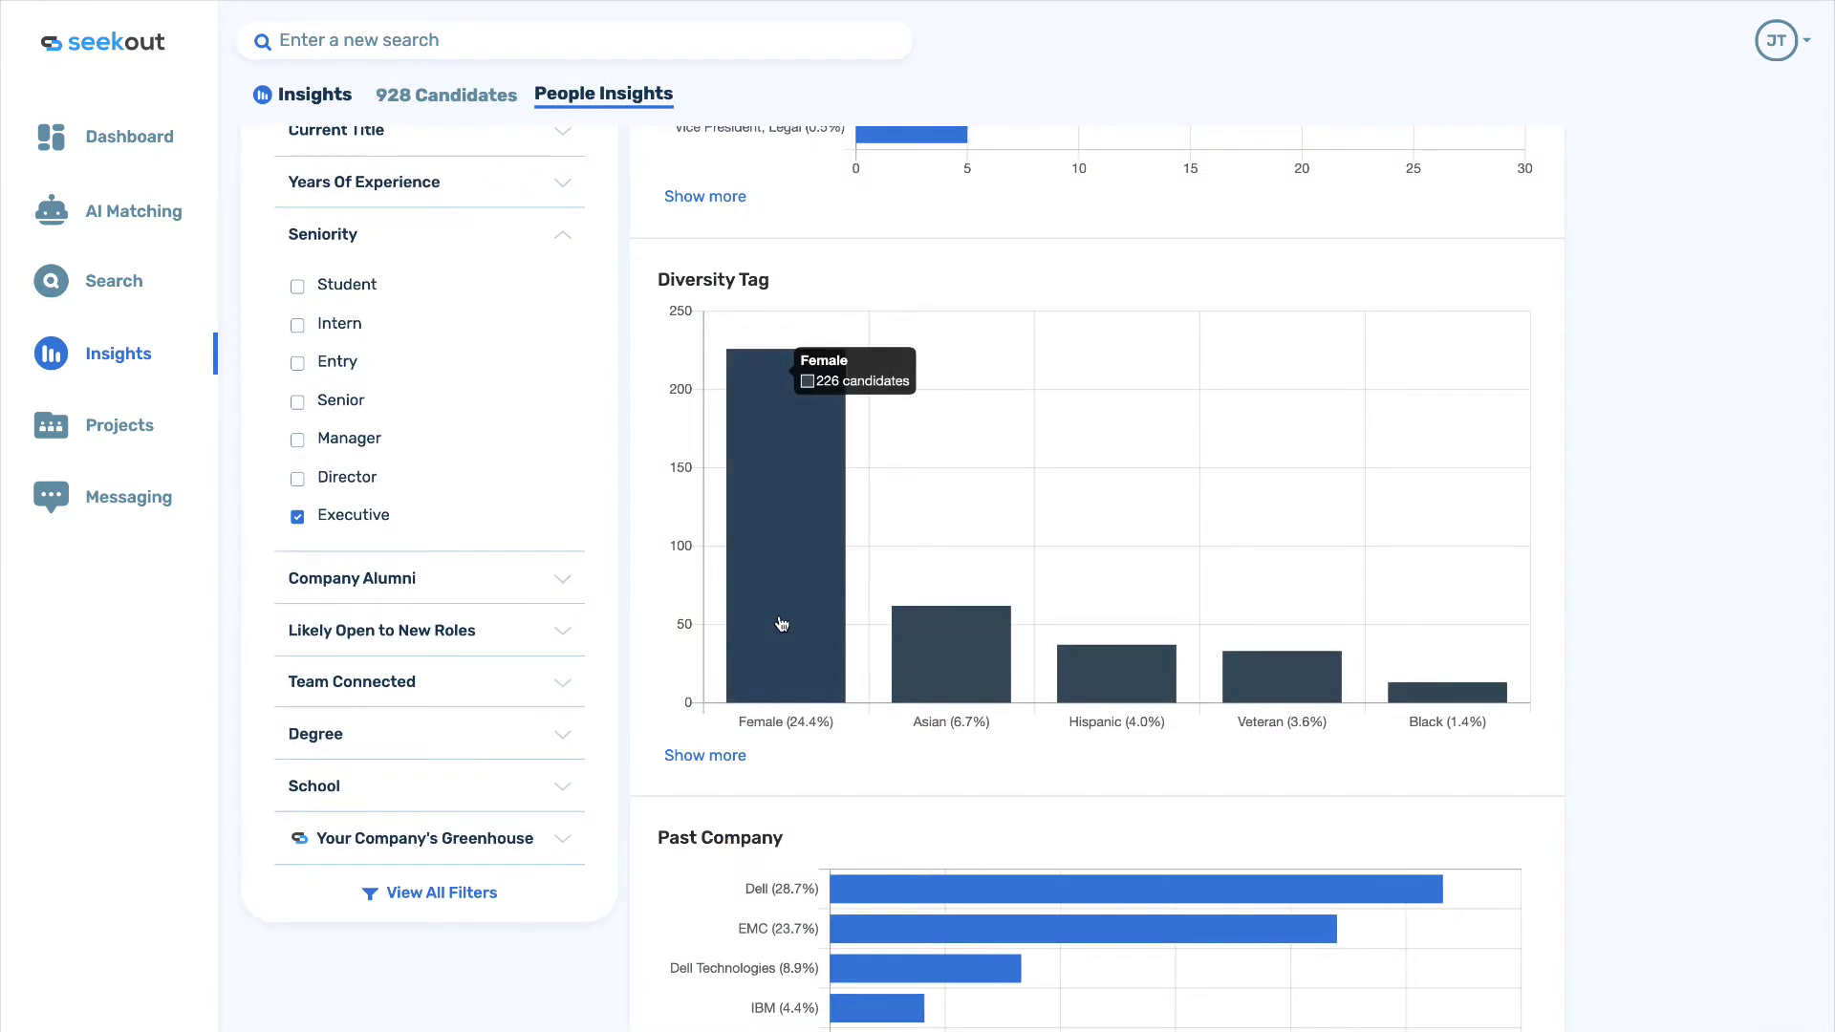
scroll(781, 622, up, 2)
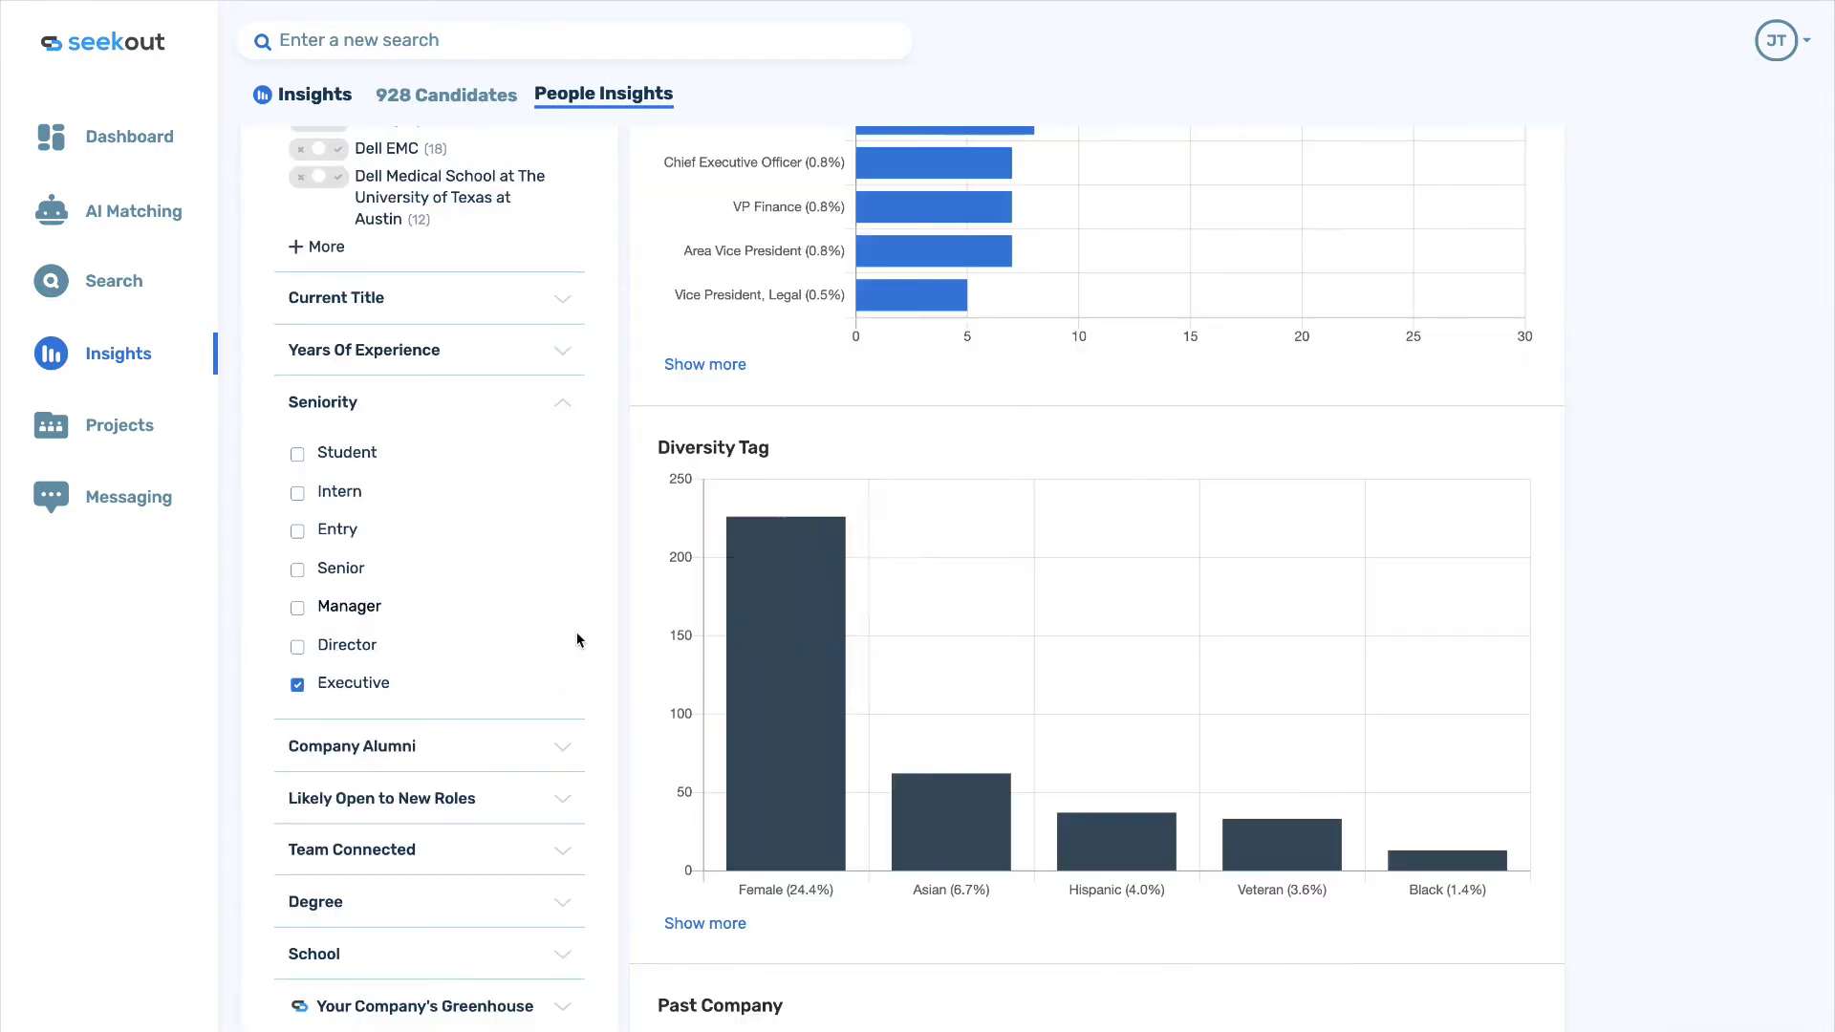
click(801, 725)
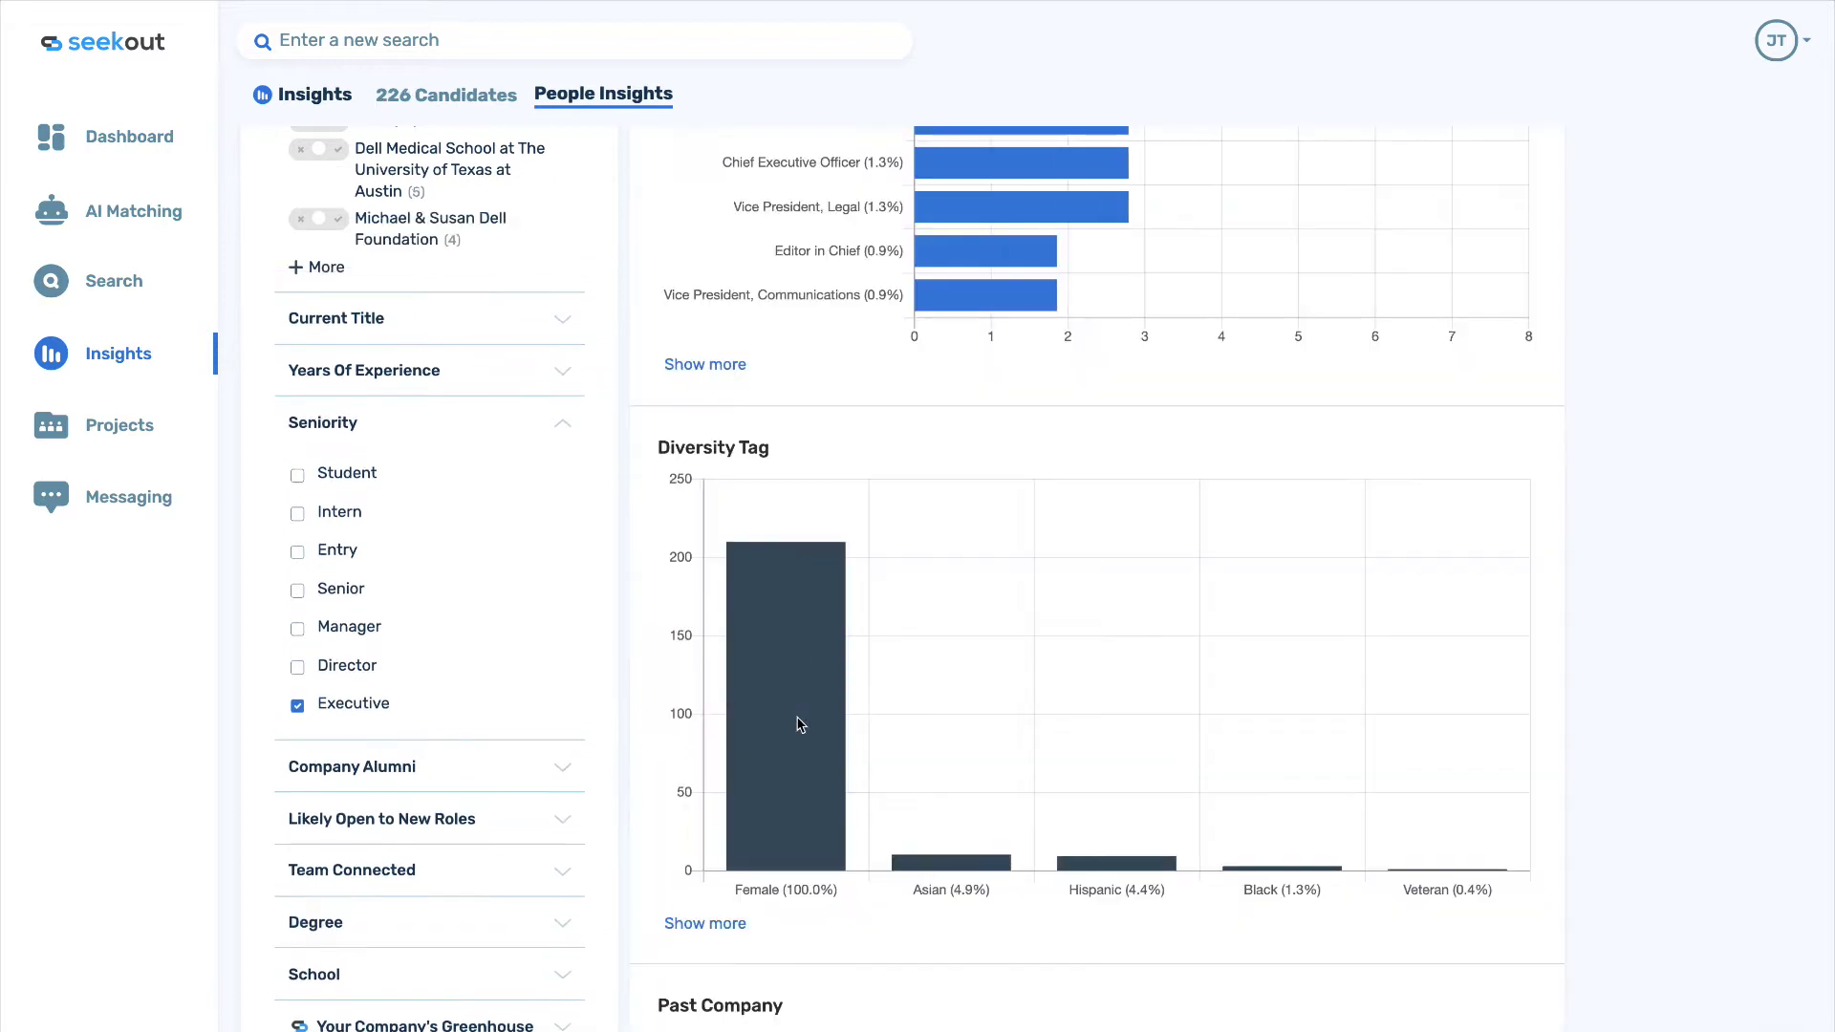
scroll(797, 711, up, 10)
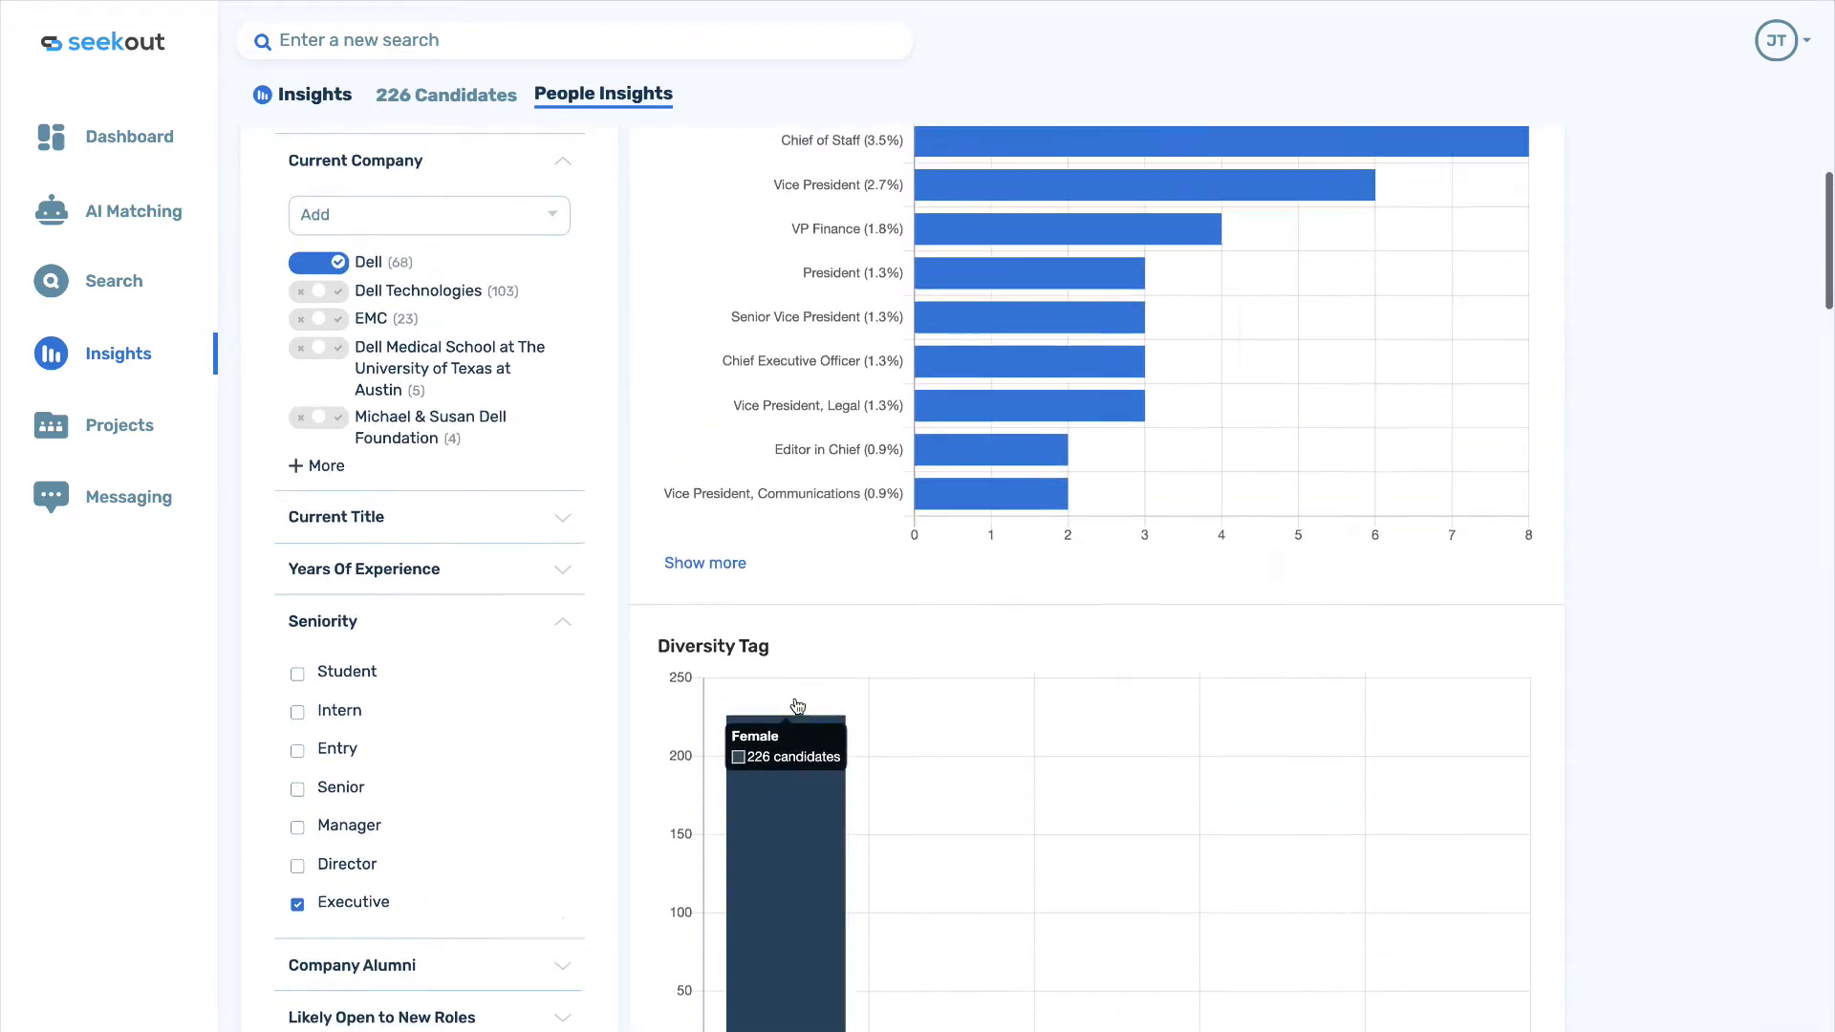
scroll(795, 699, up, 5)
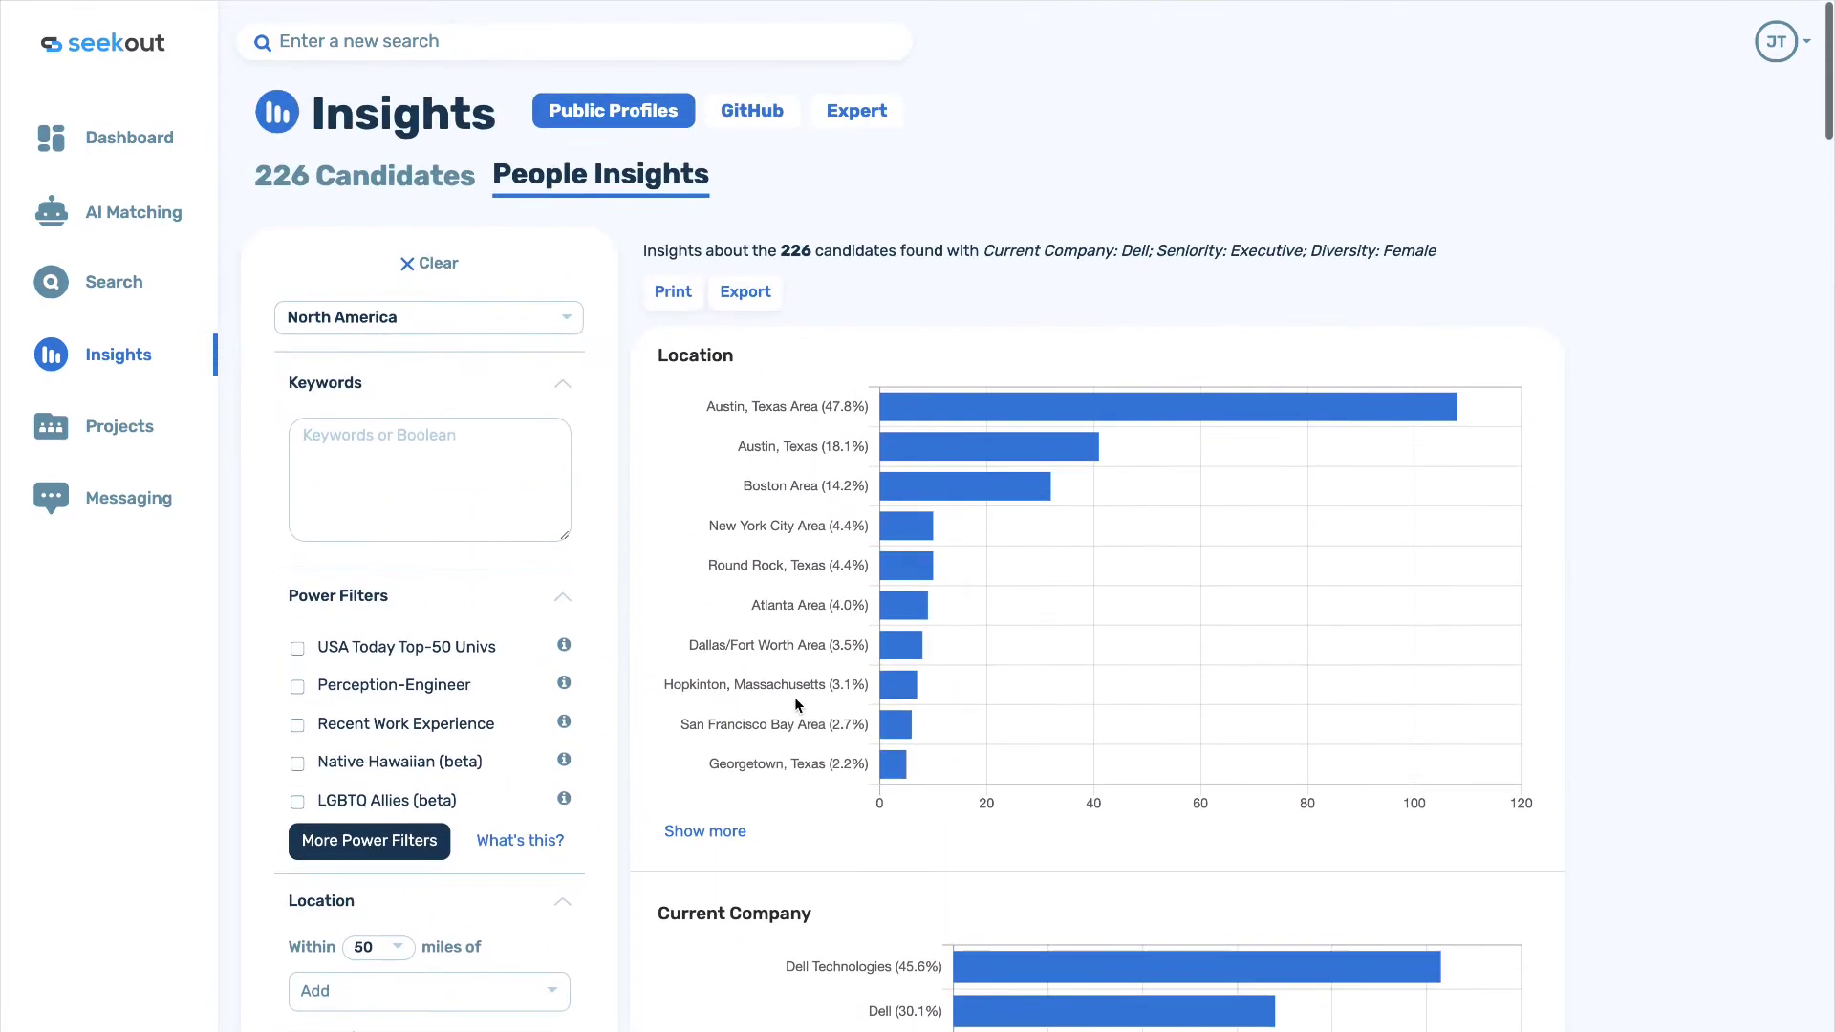
Browse the 226 candidate cards, then start a new unfiltered search of 574M candidates.
click(372, 182)
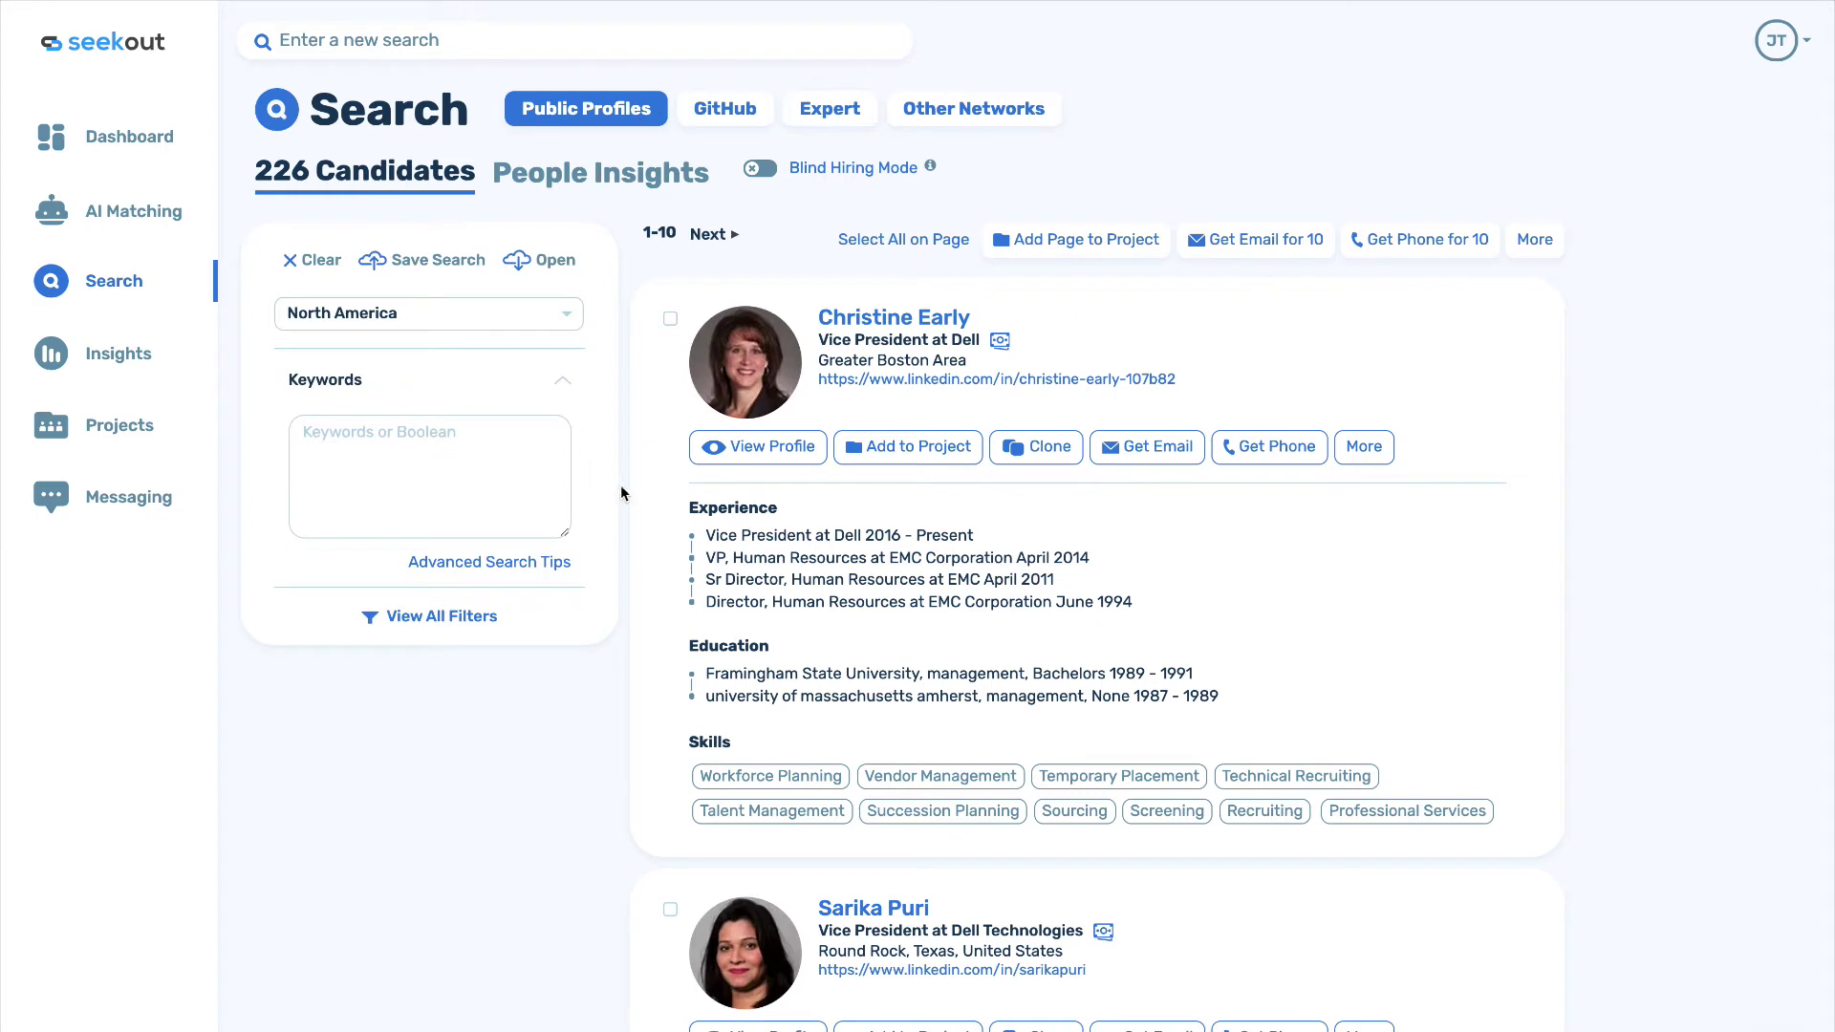
scroll(629, 518, down, 3)
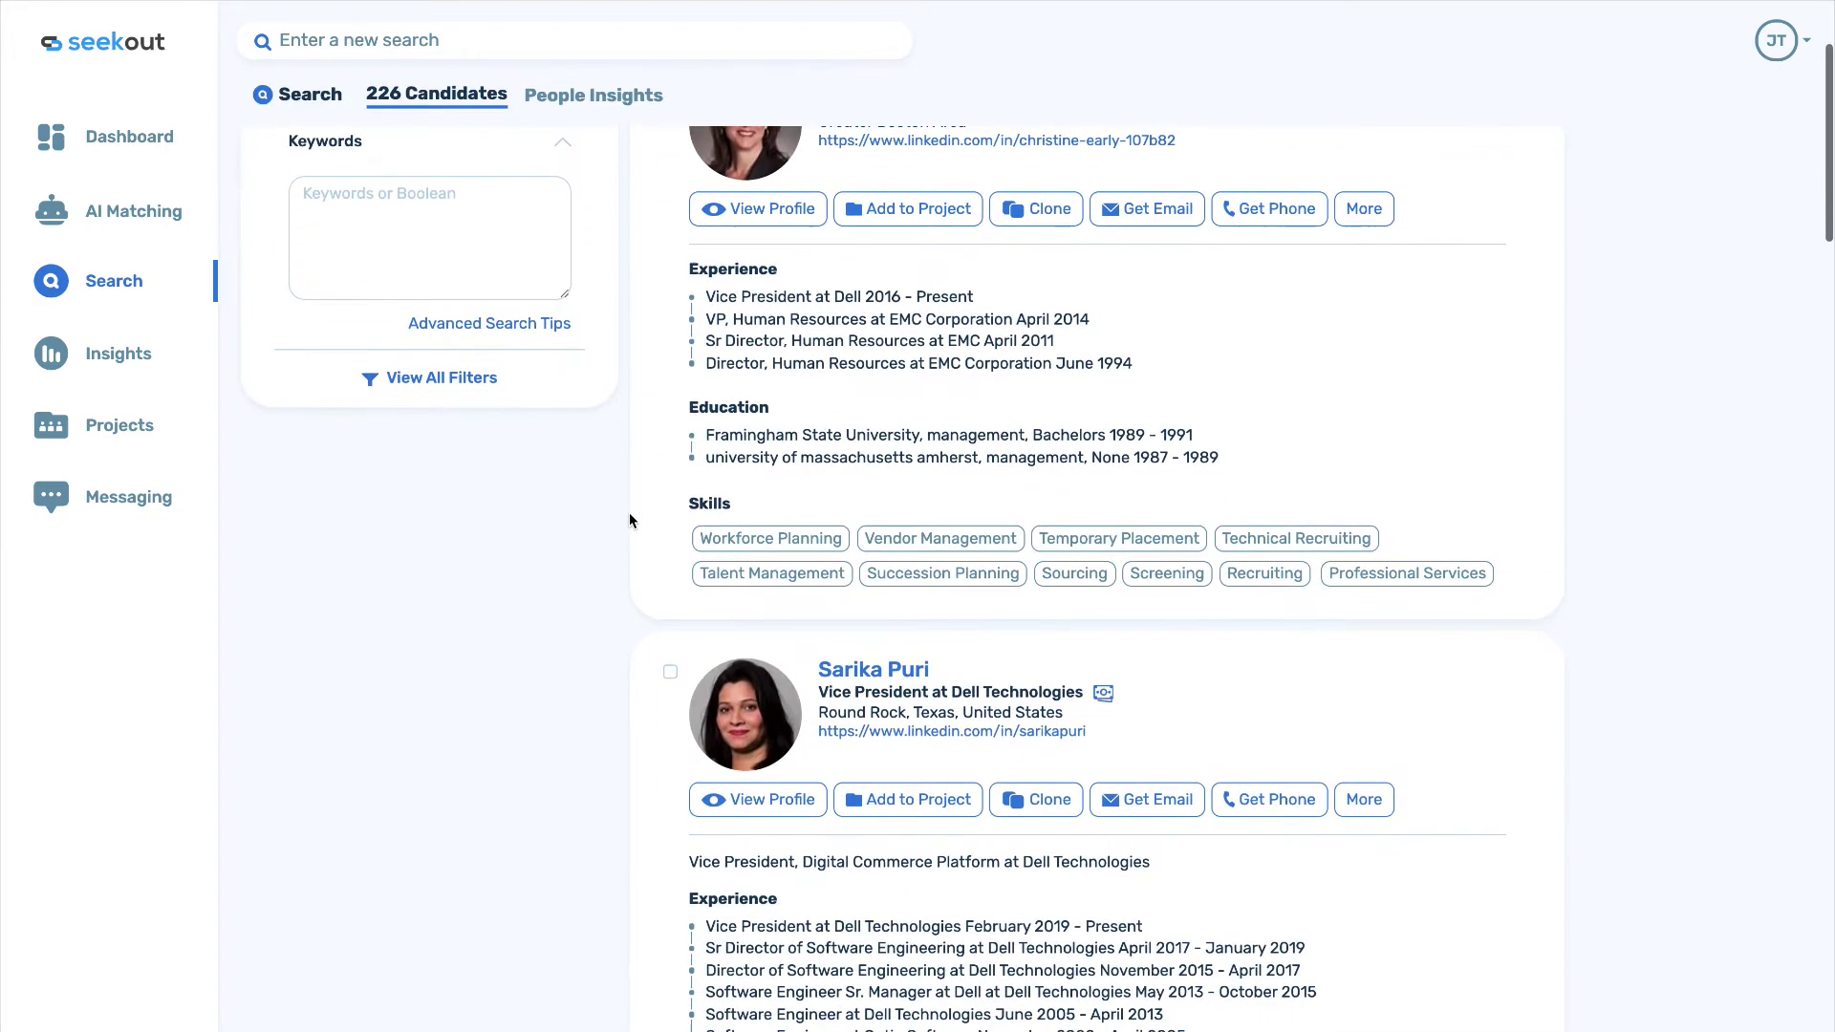
scroll(629, 520, down, 3)
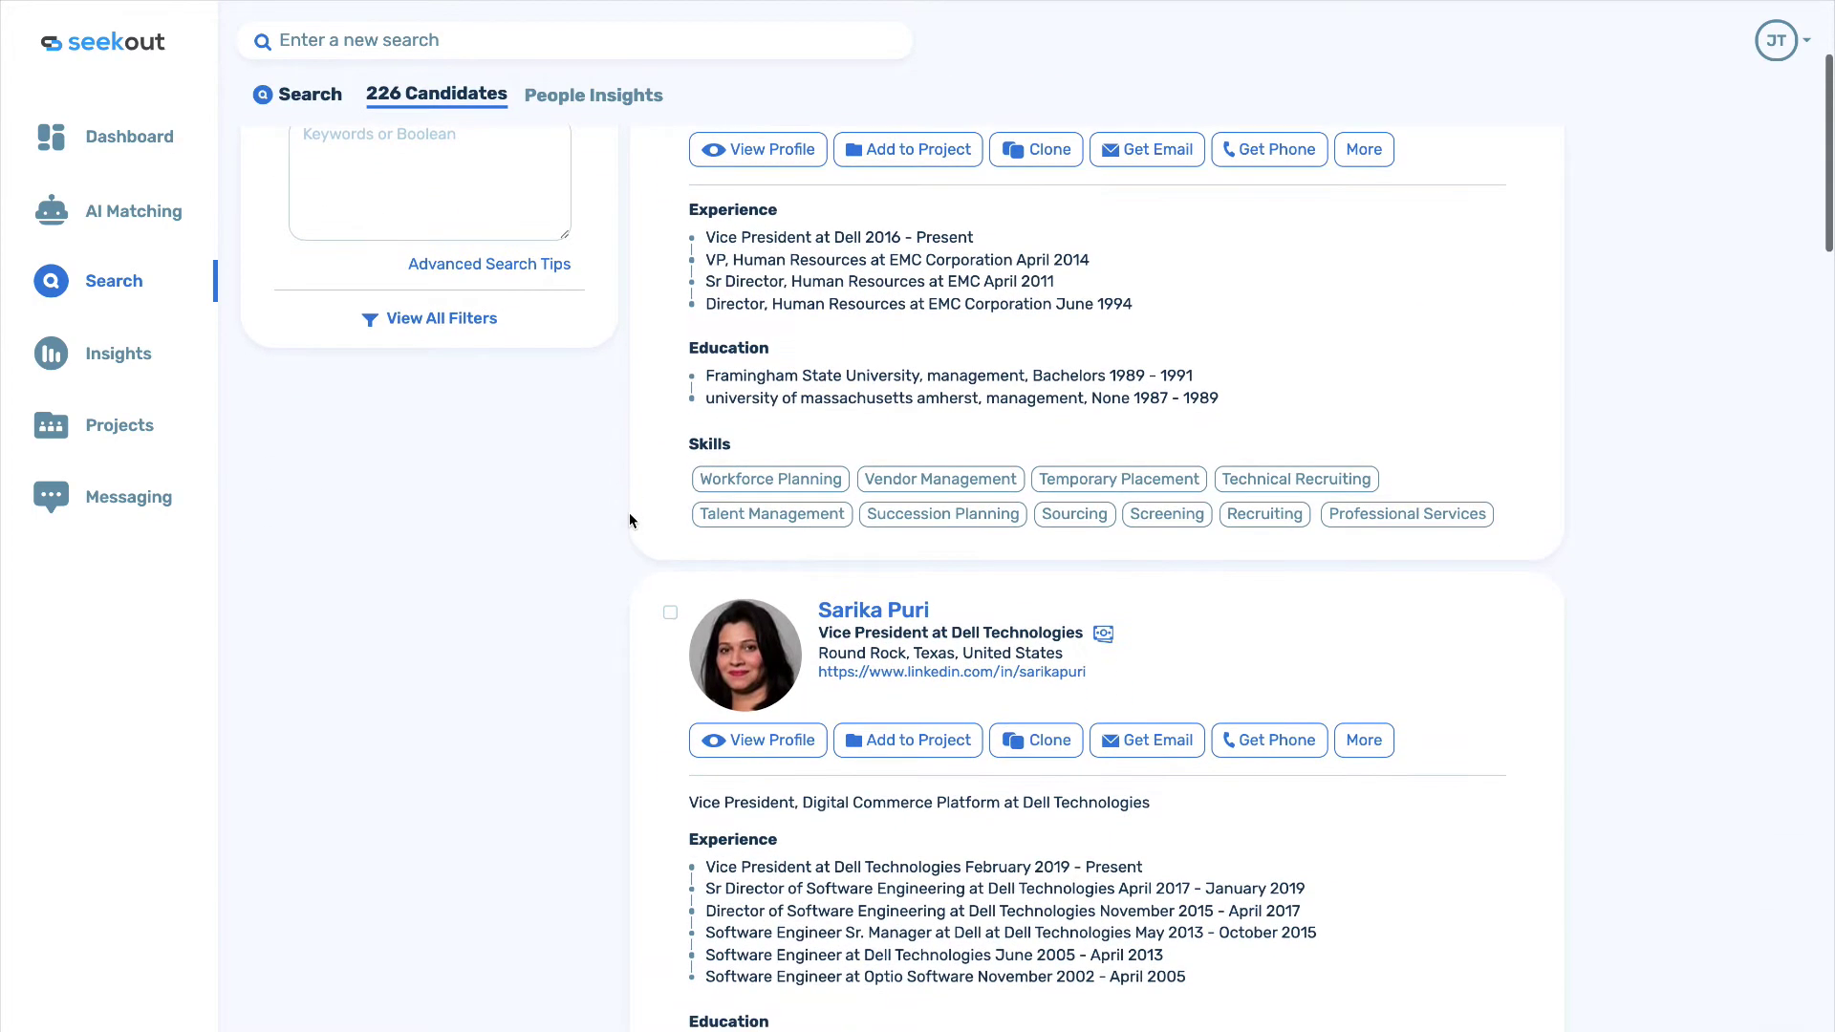
scroll(630, 516, down, 5)
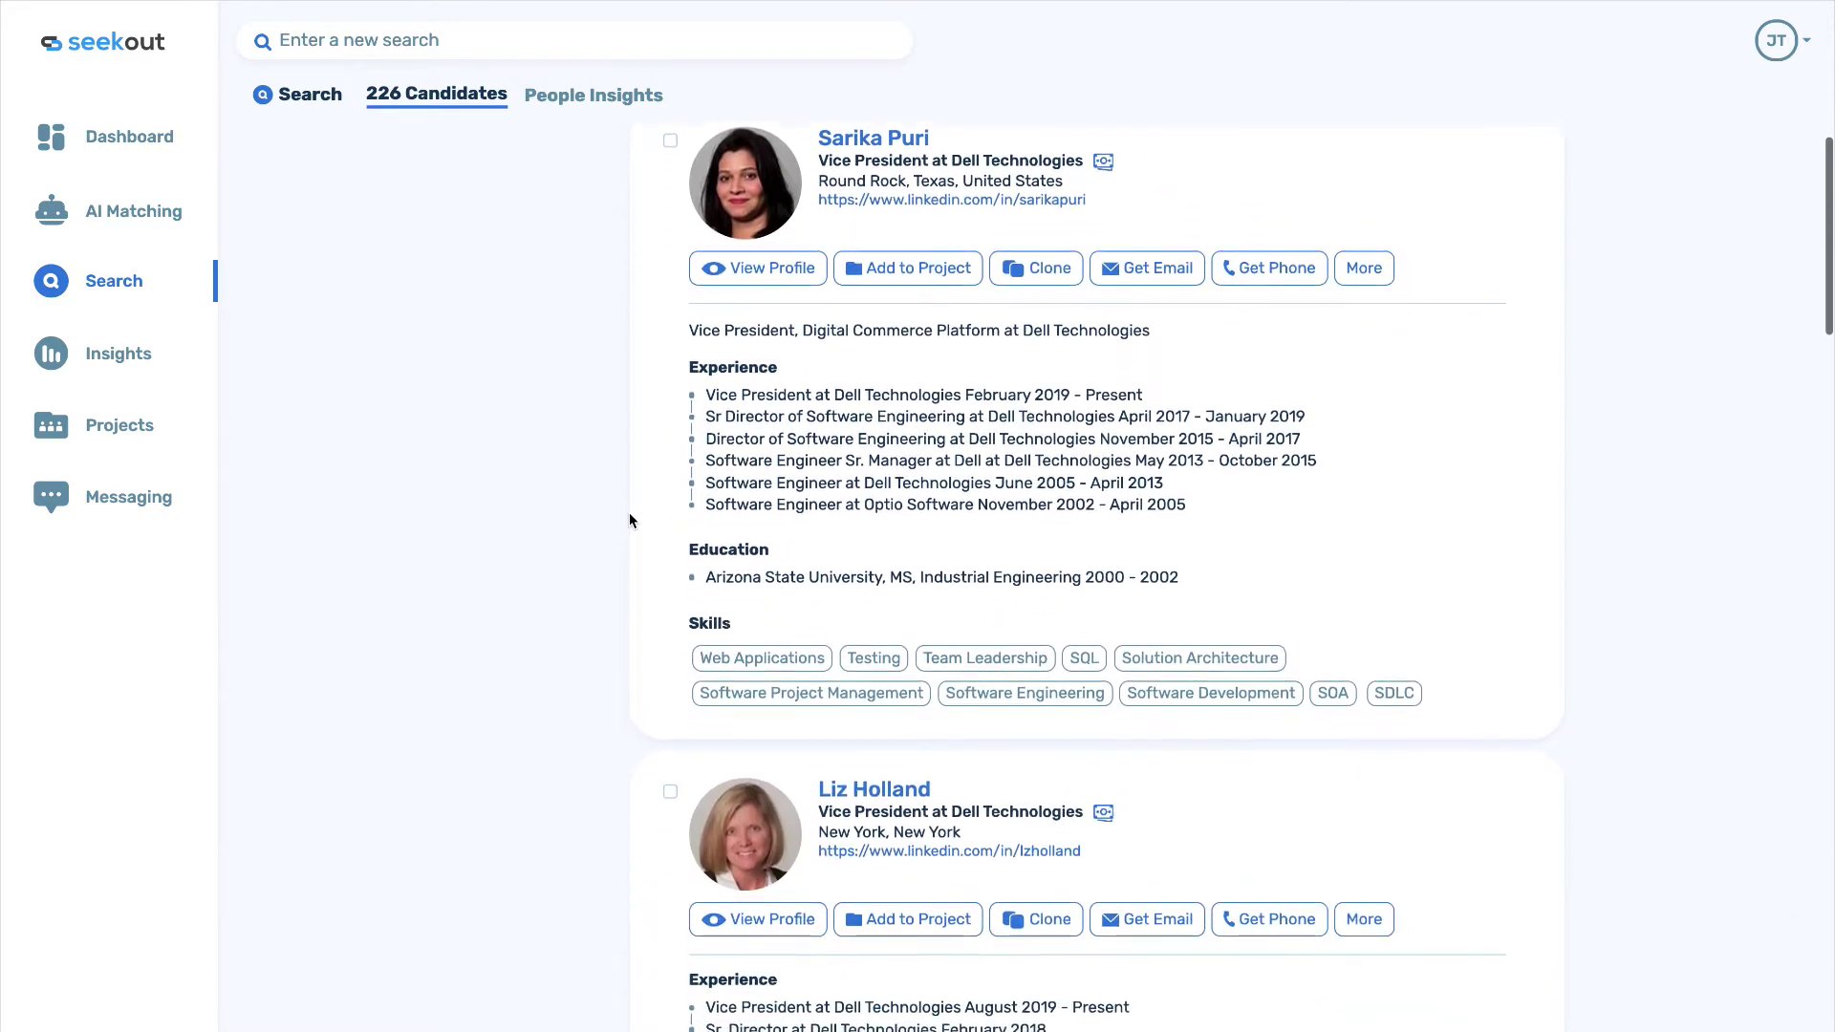
scroll(630, 519, down, 8)
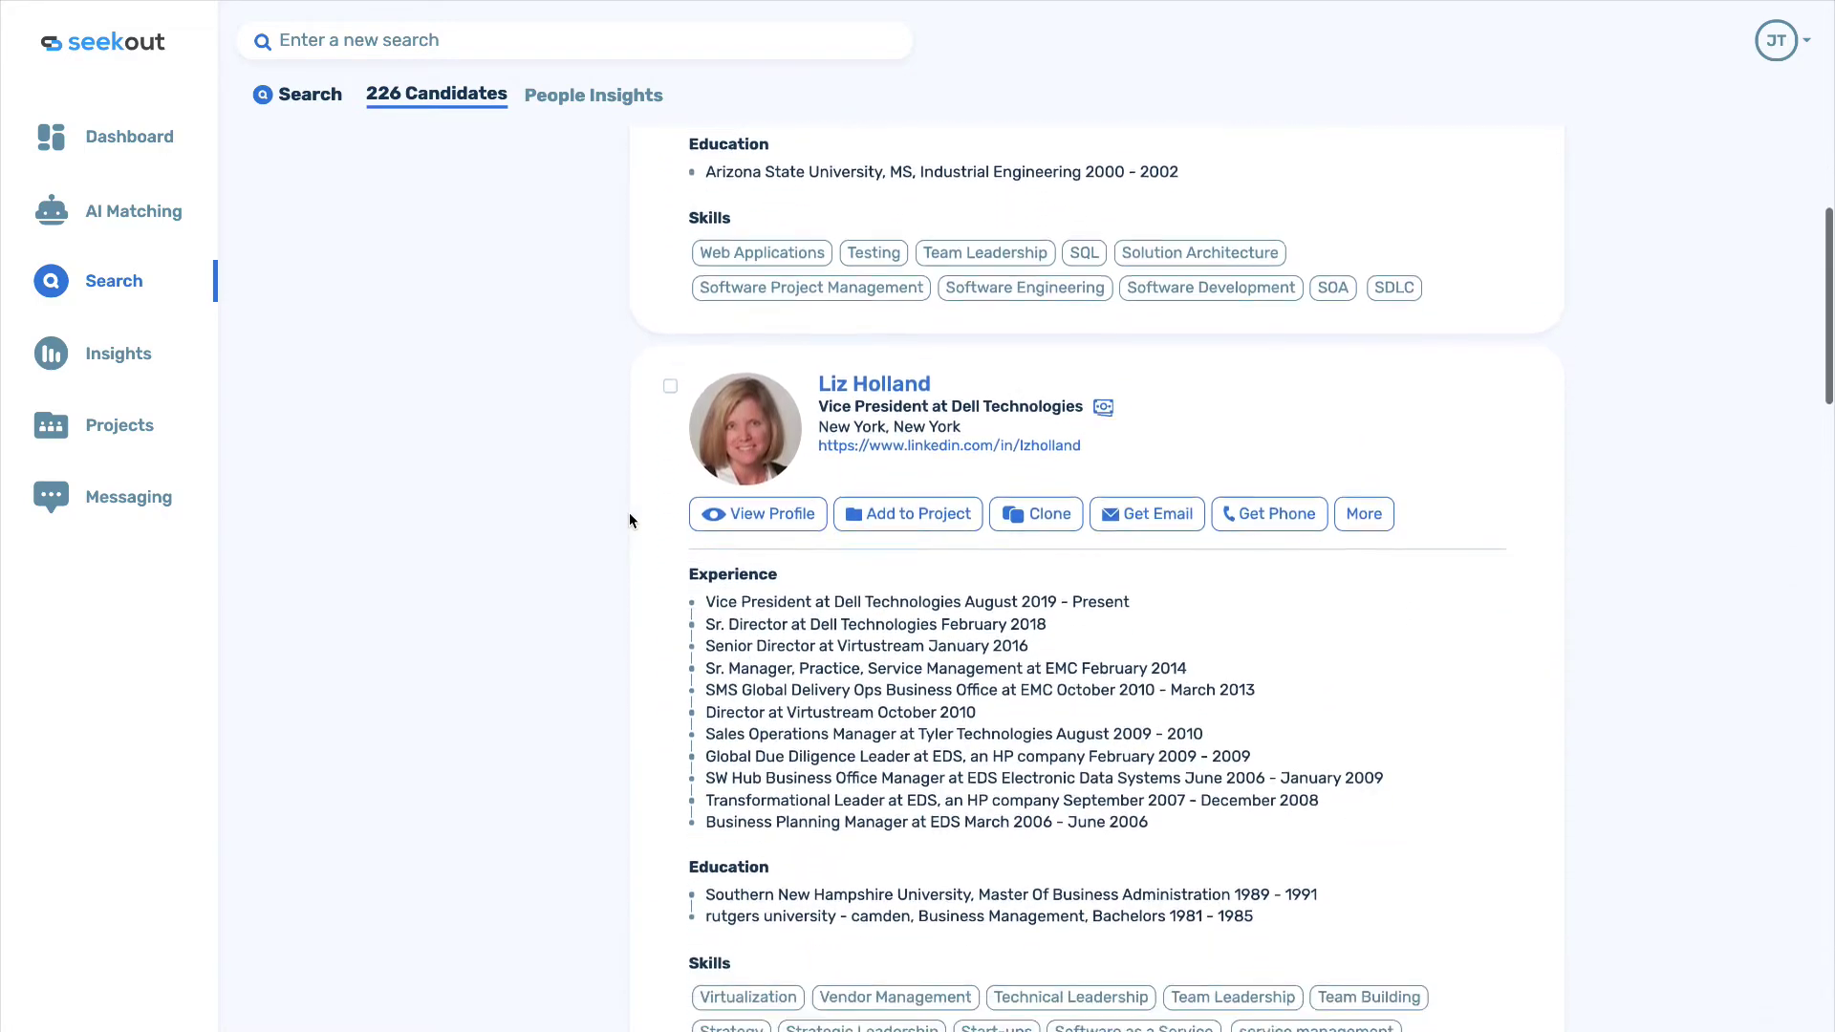
scroll(629, 519, down, 6)
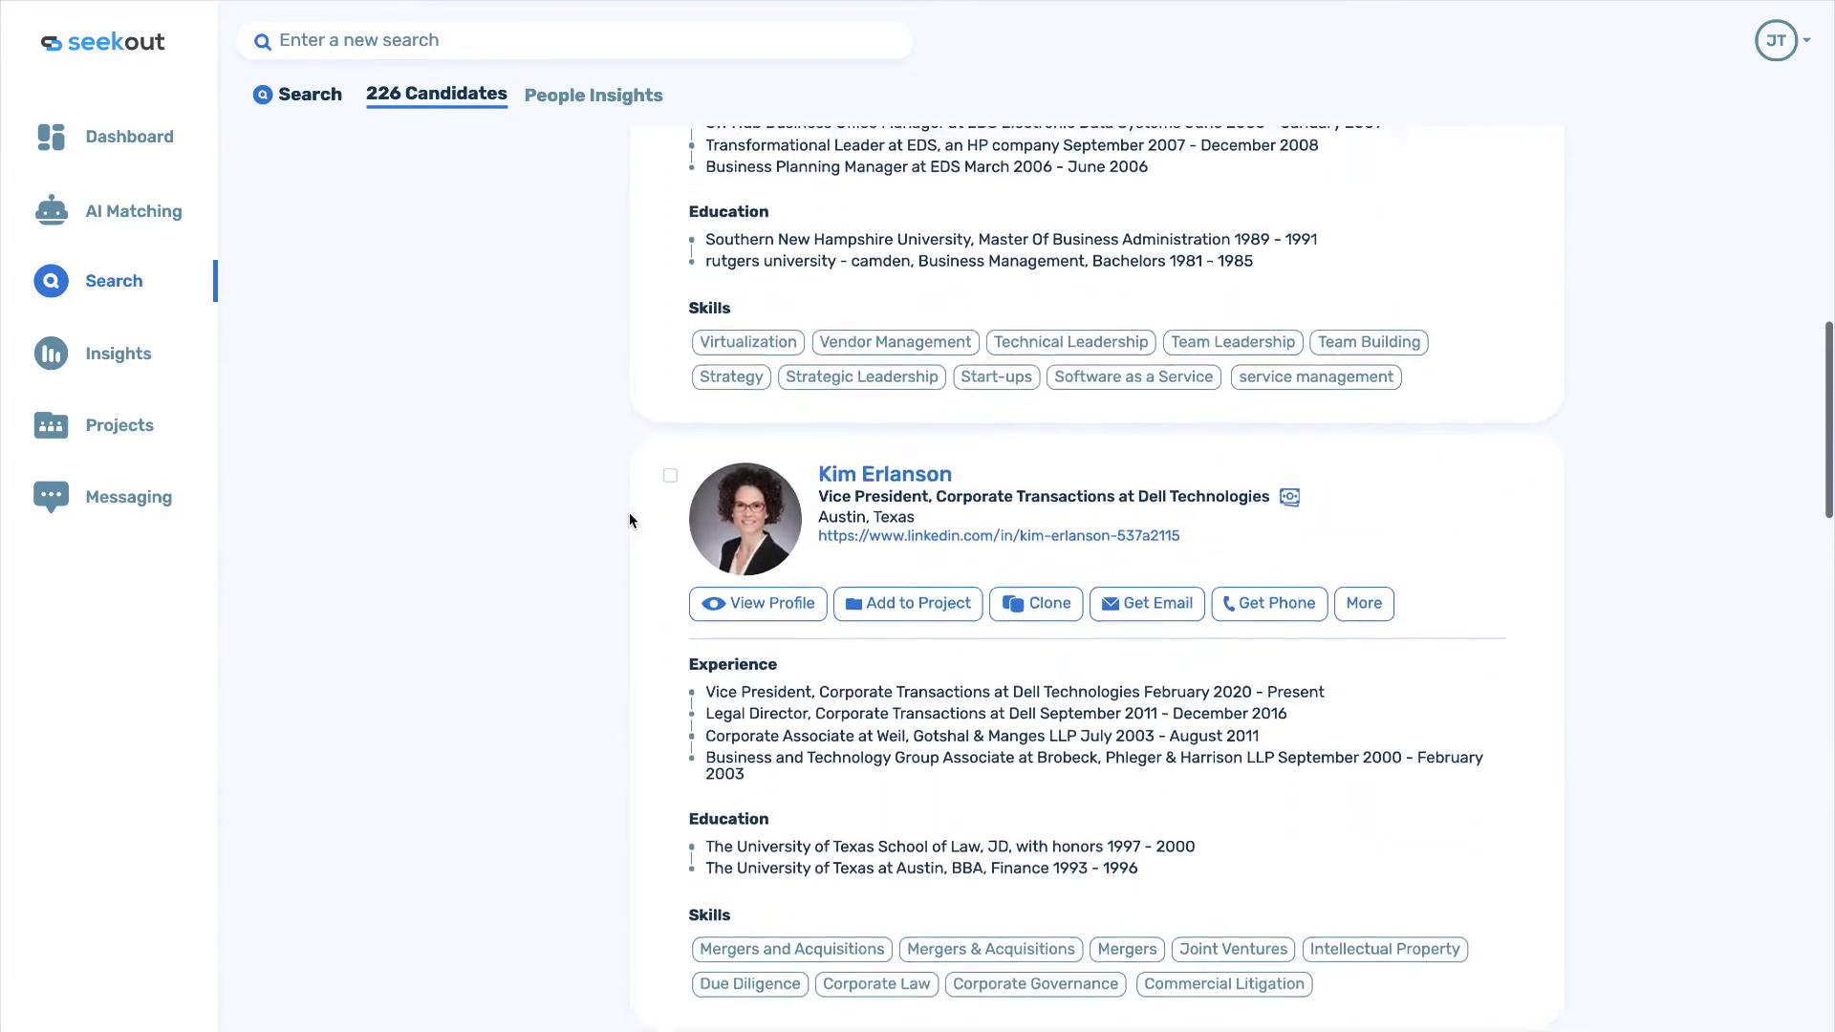
scroll(629, 520, down, 4)
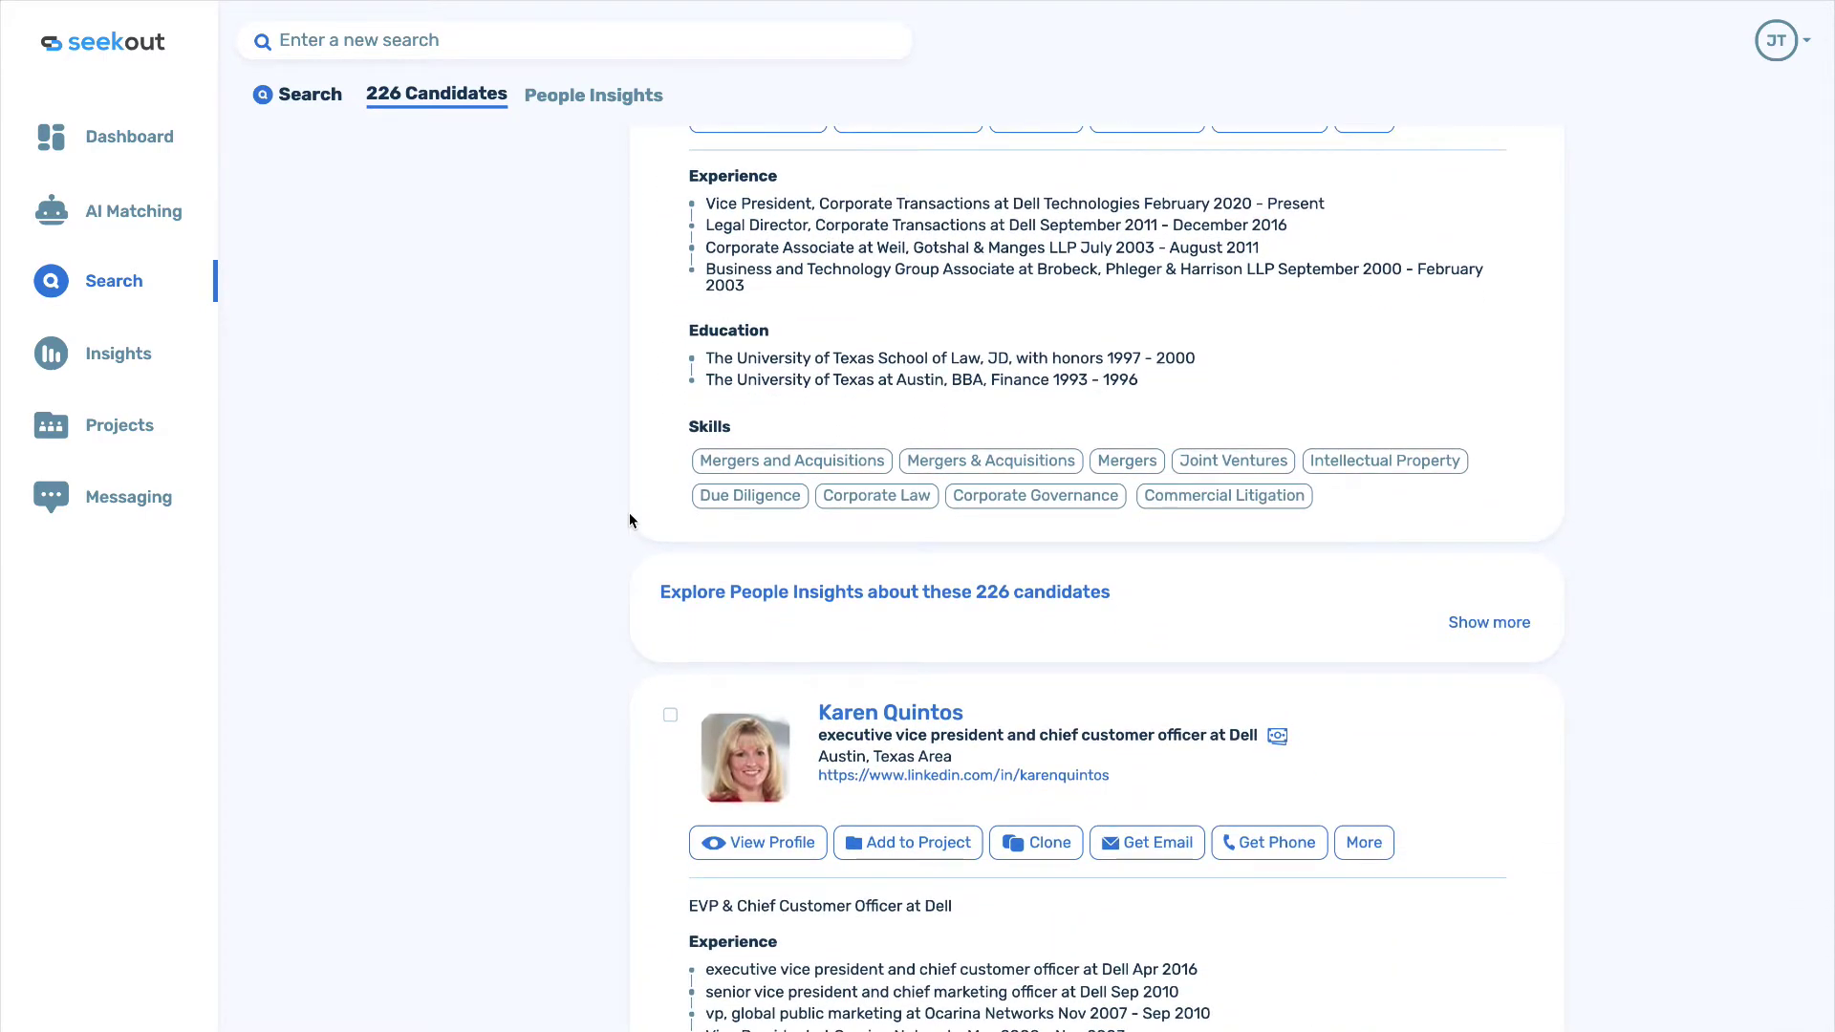
click(115, 282)
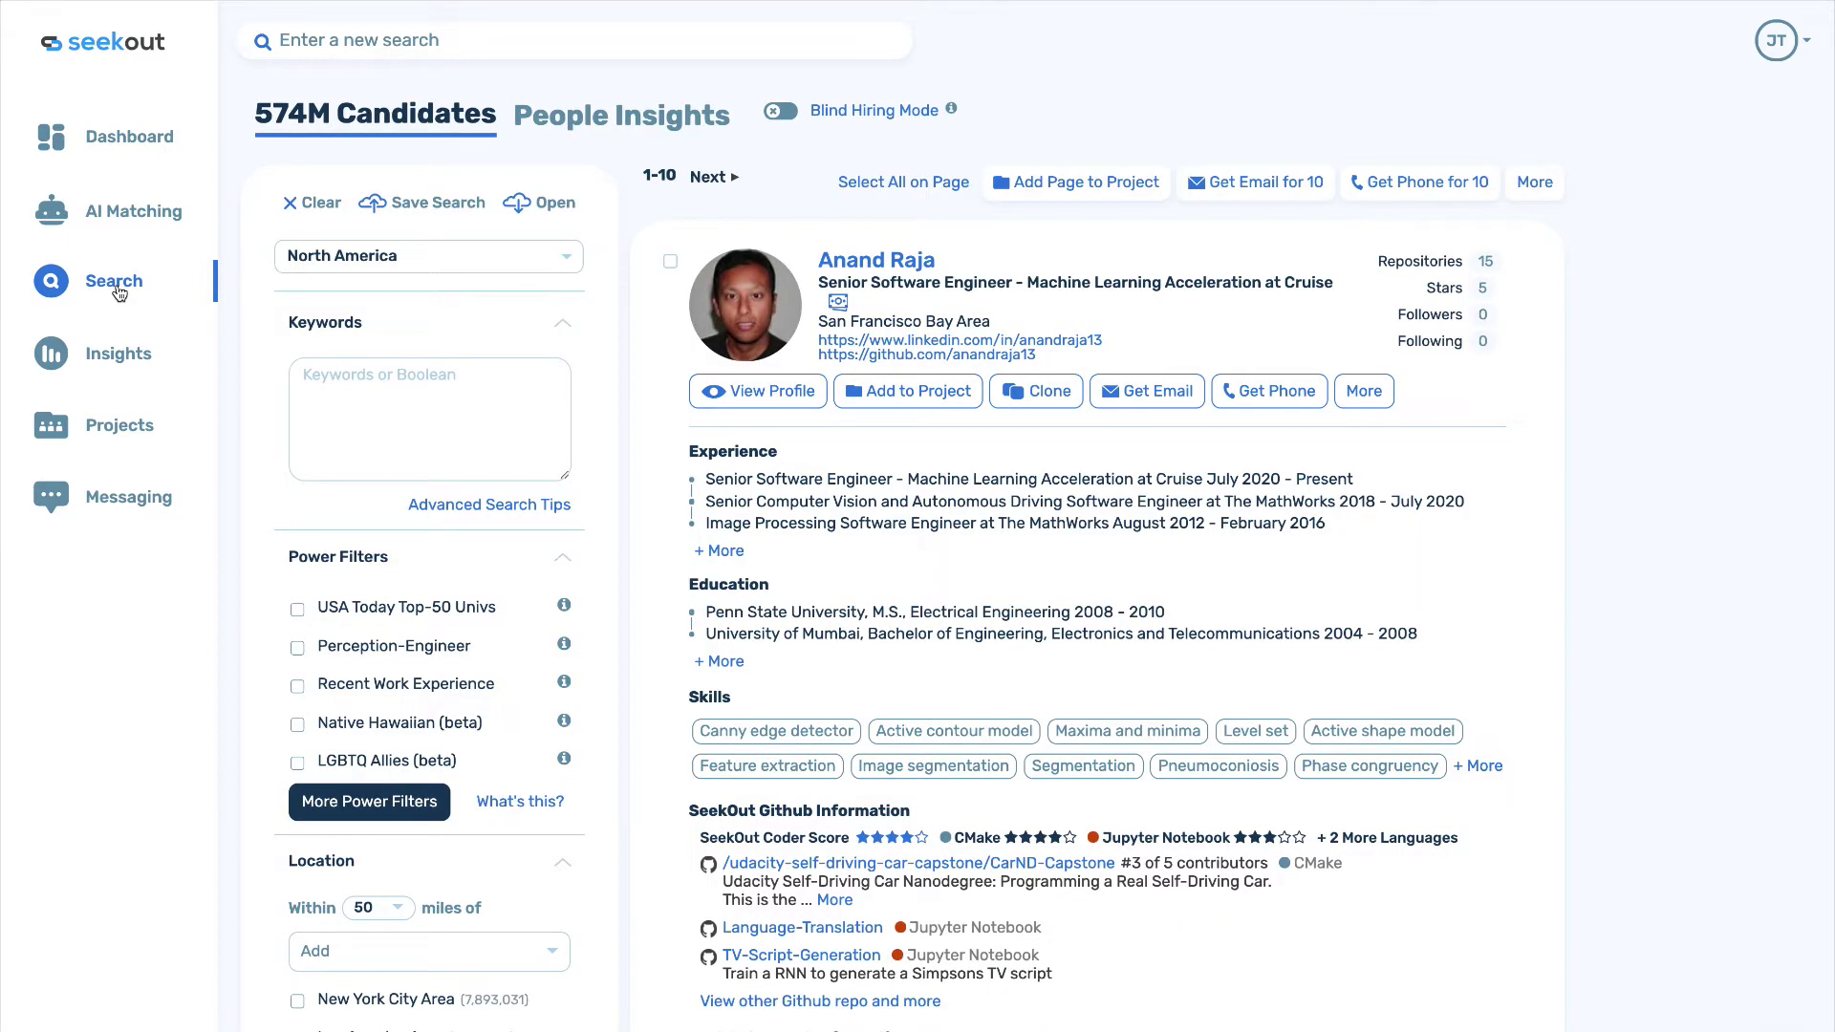
Search the keyword 'electromechanical engineer'.
click(426, 373)
text(electromecah)
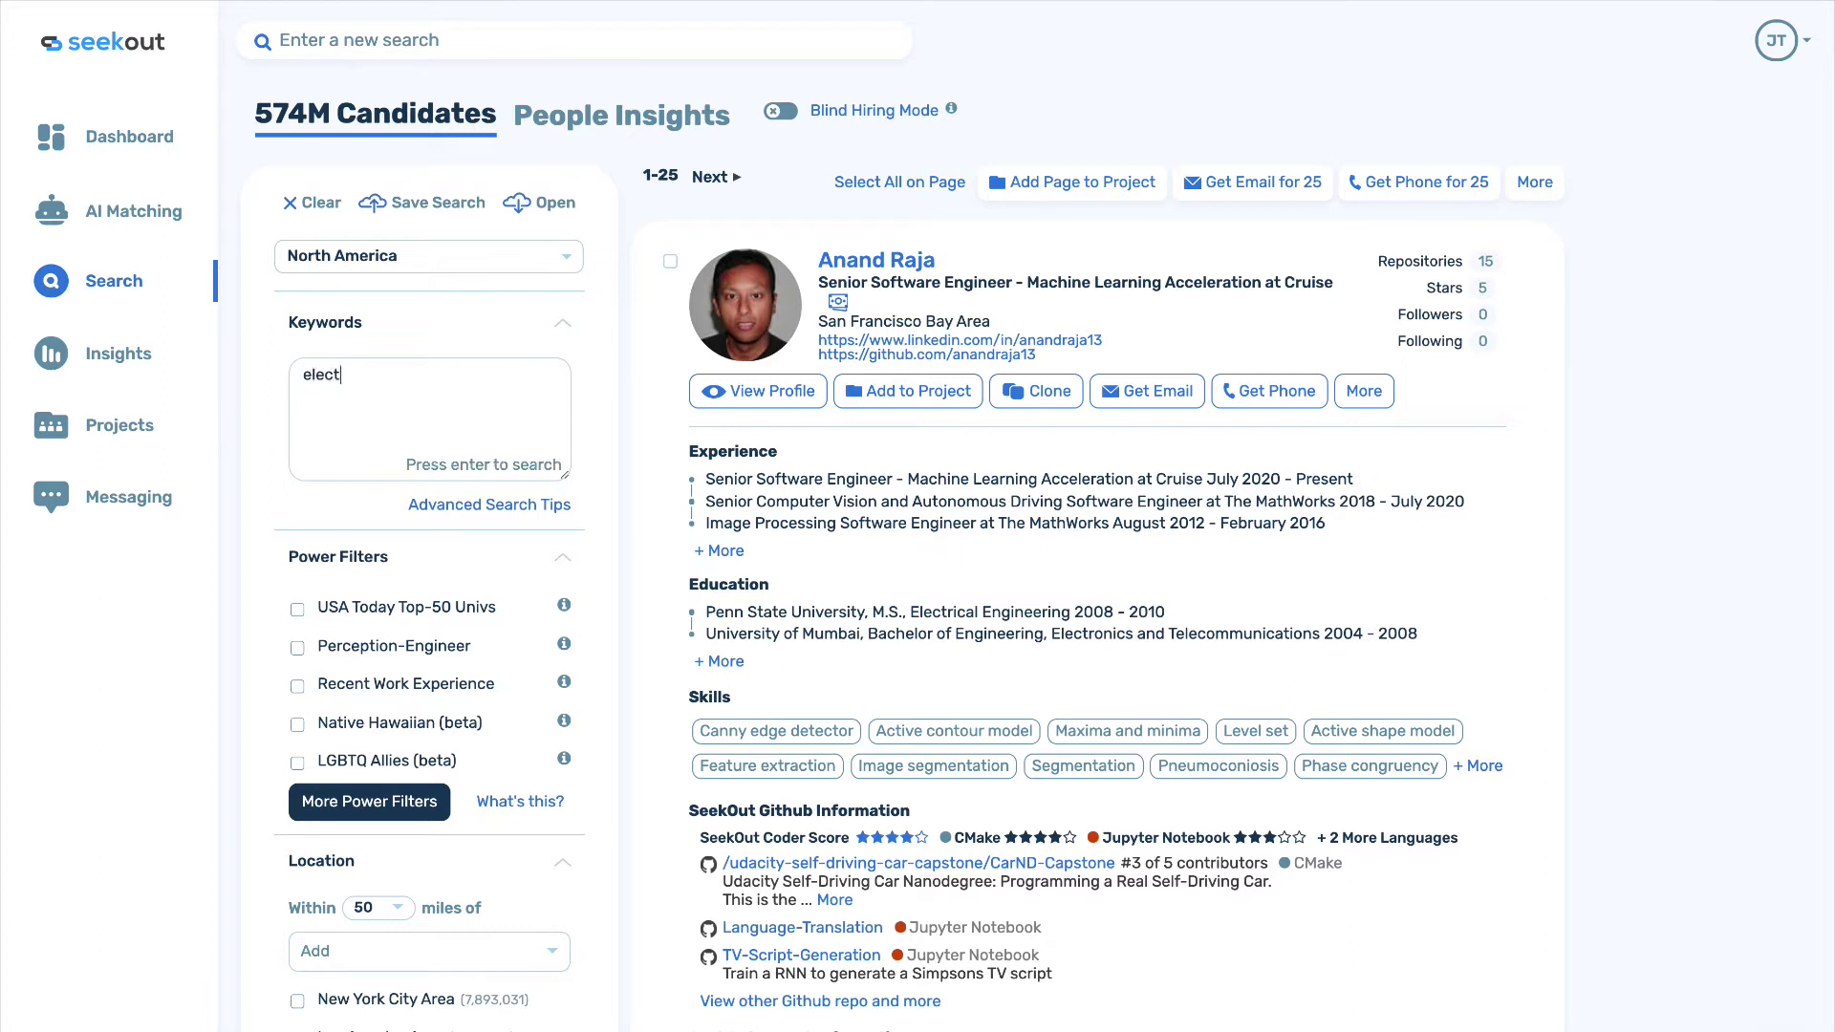
key(BackSpace)
key(BackSpace)
key(BackSpace)
text(ch)
text(cal engineer)
key(Return)
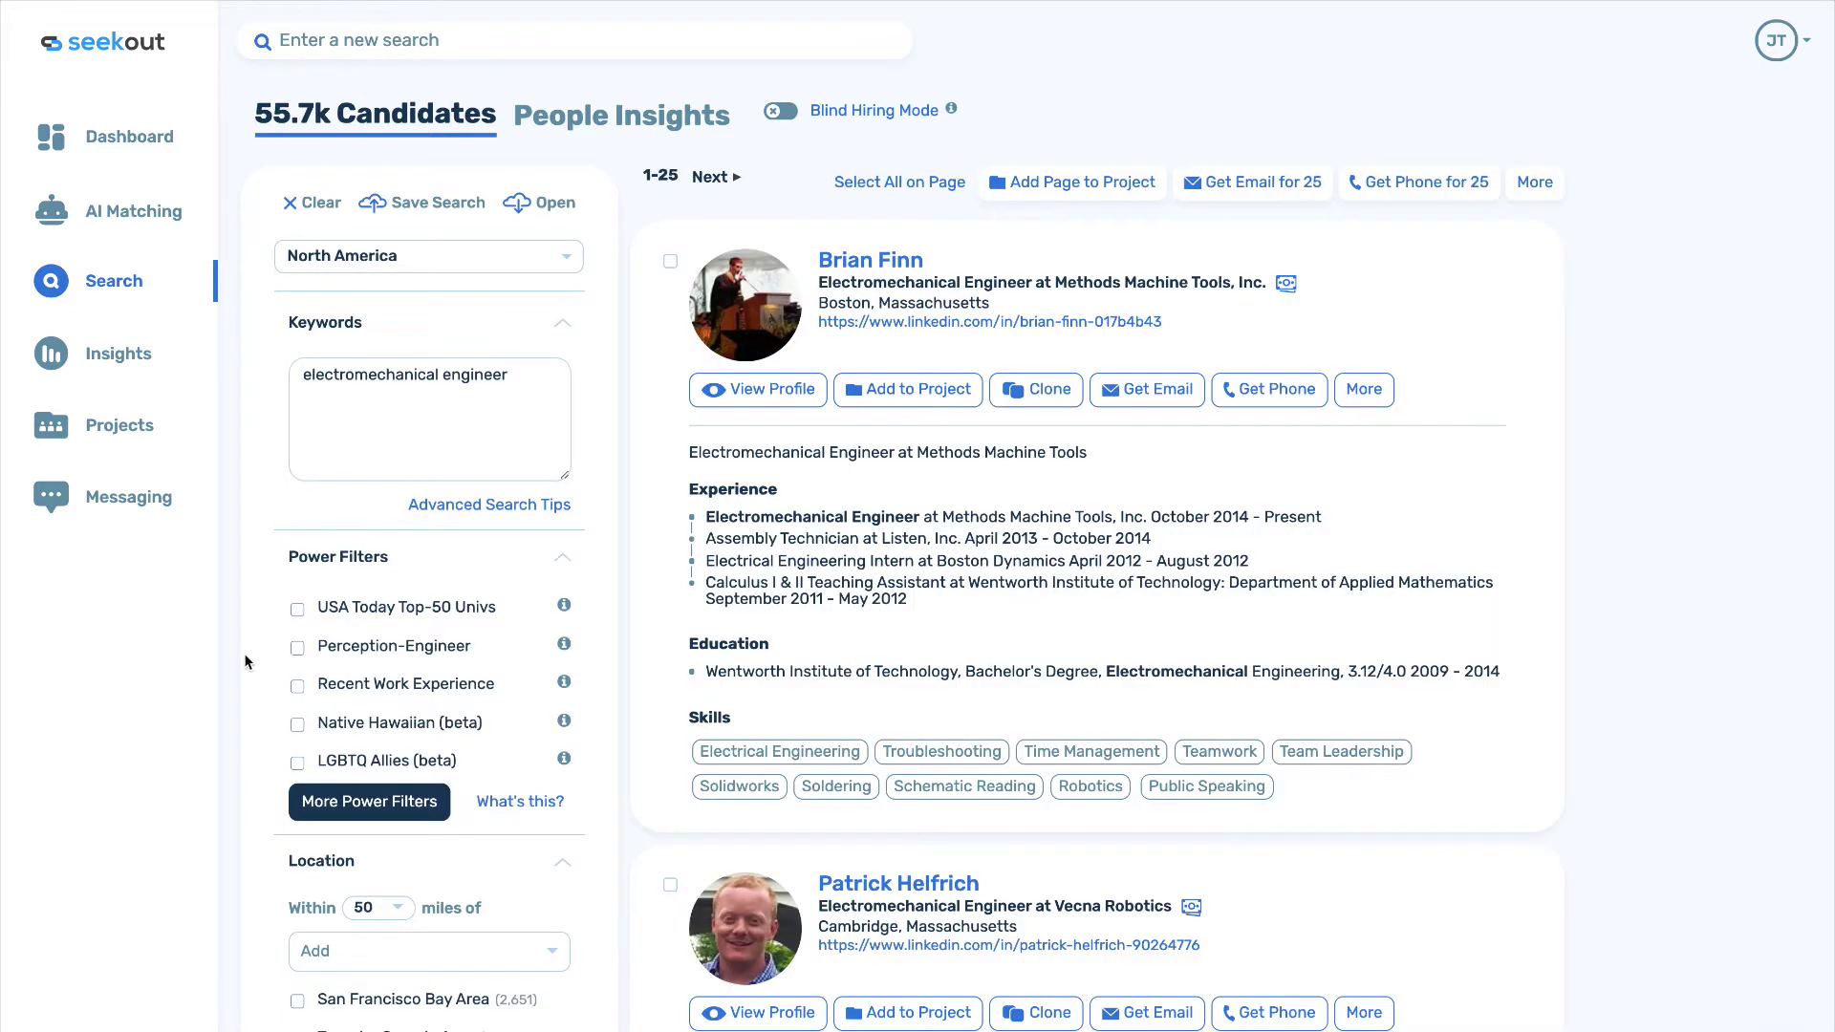
Tick Black or African American under Diversity Tag and scroll the 1.6k results.
scroll(244, 652, down, 4)
scroll(244, 652, down, 5)
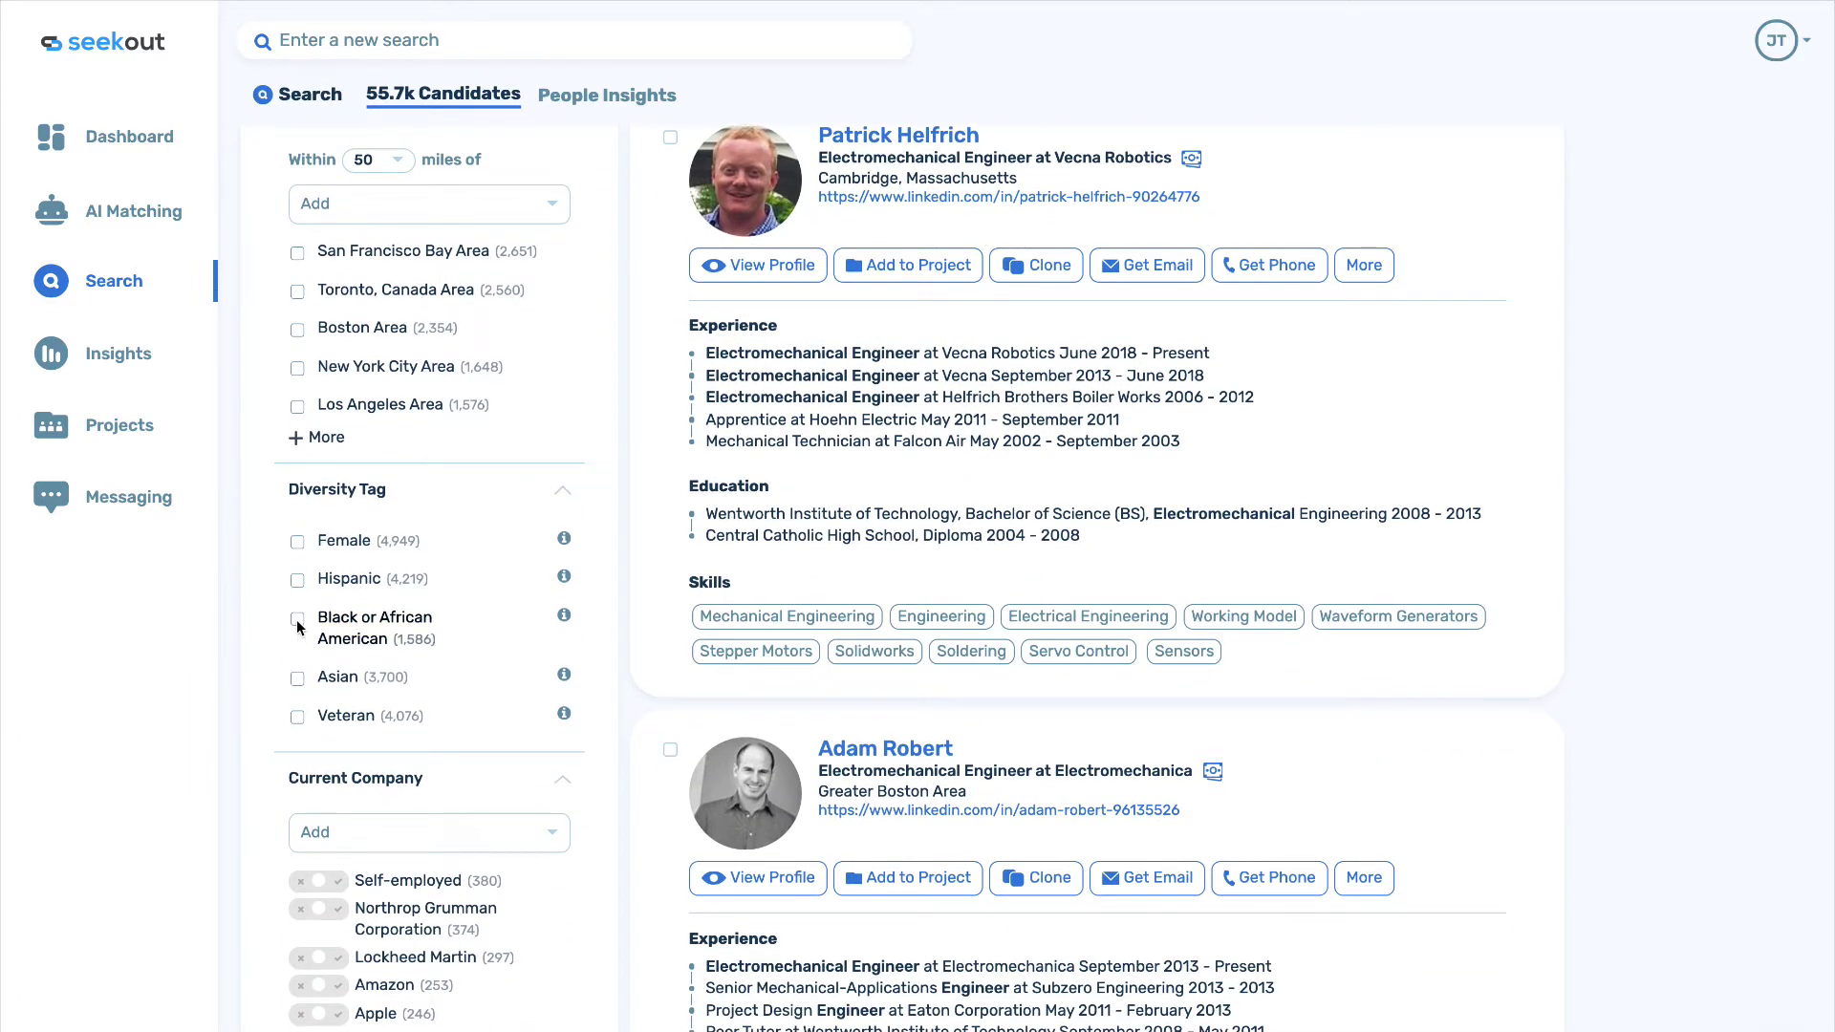
click(297, 619)
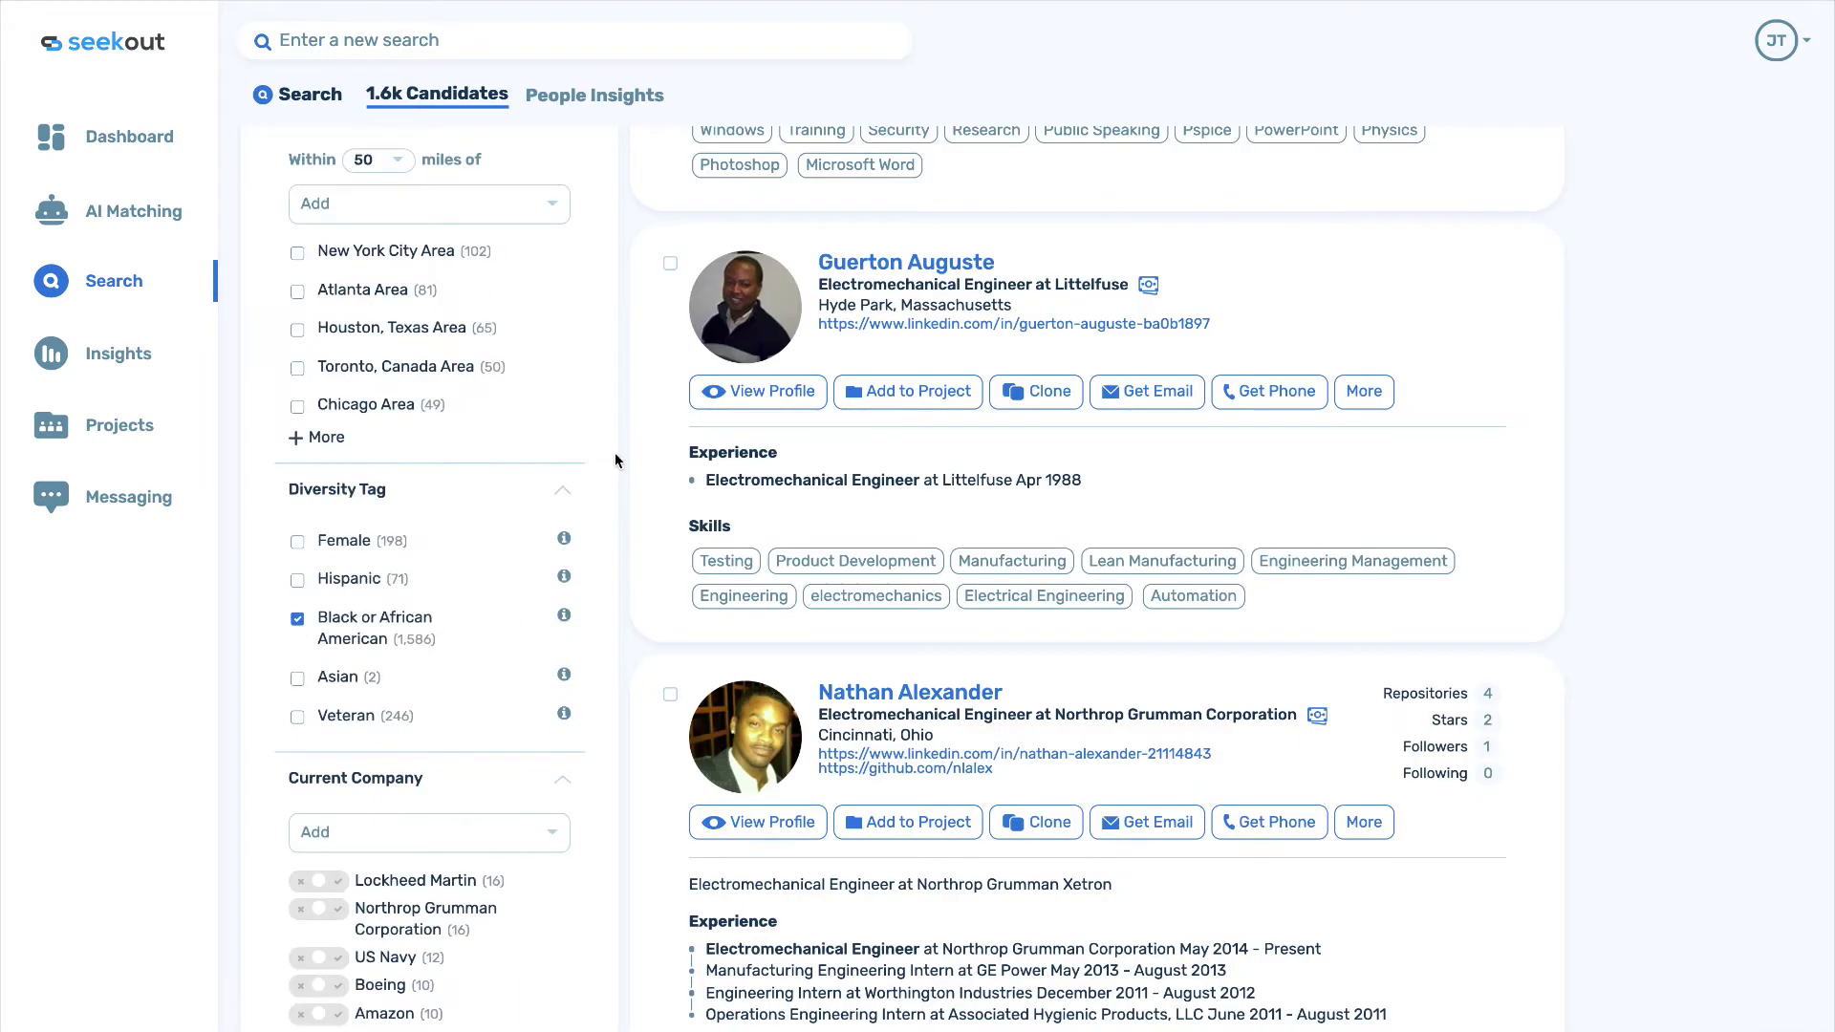
scroll(615, 459, up, 3)
scroll(615, 460, up, 5)
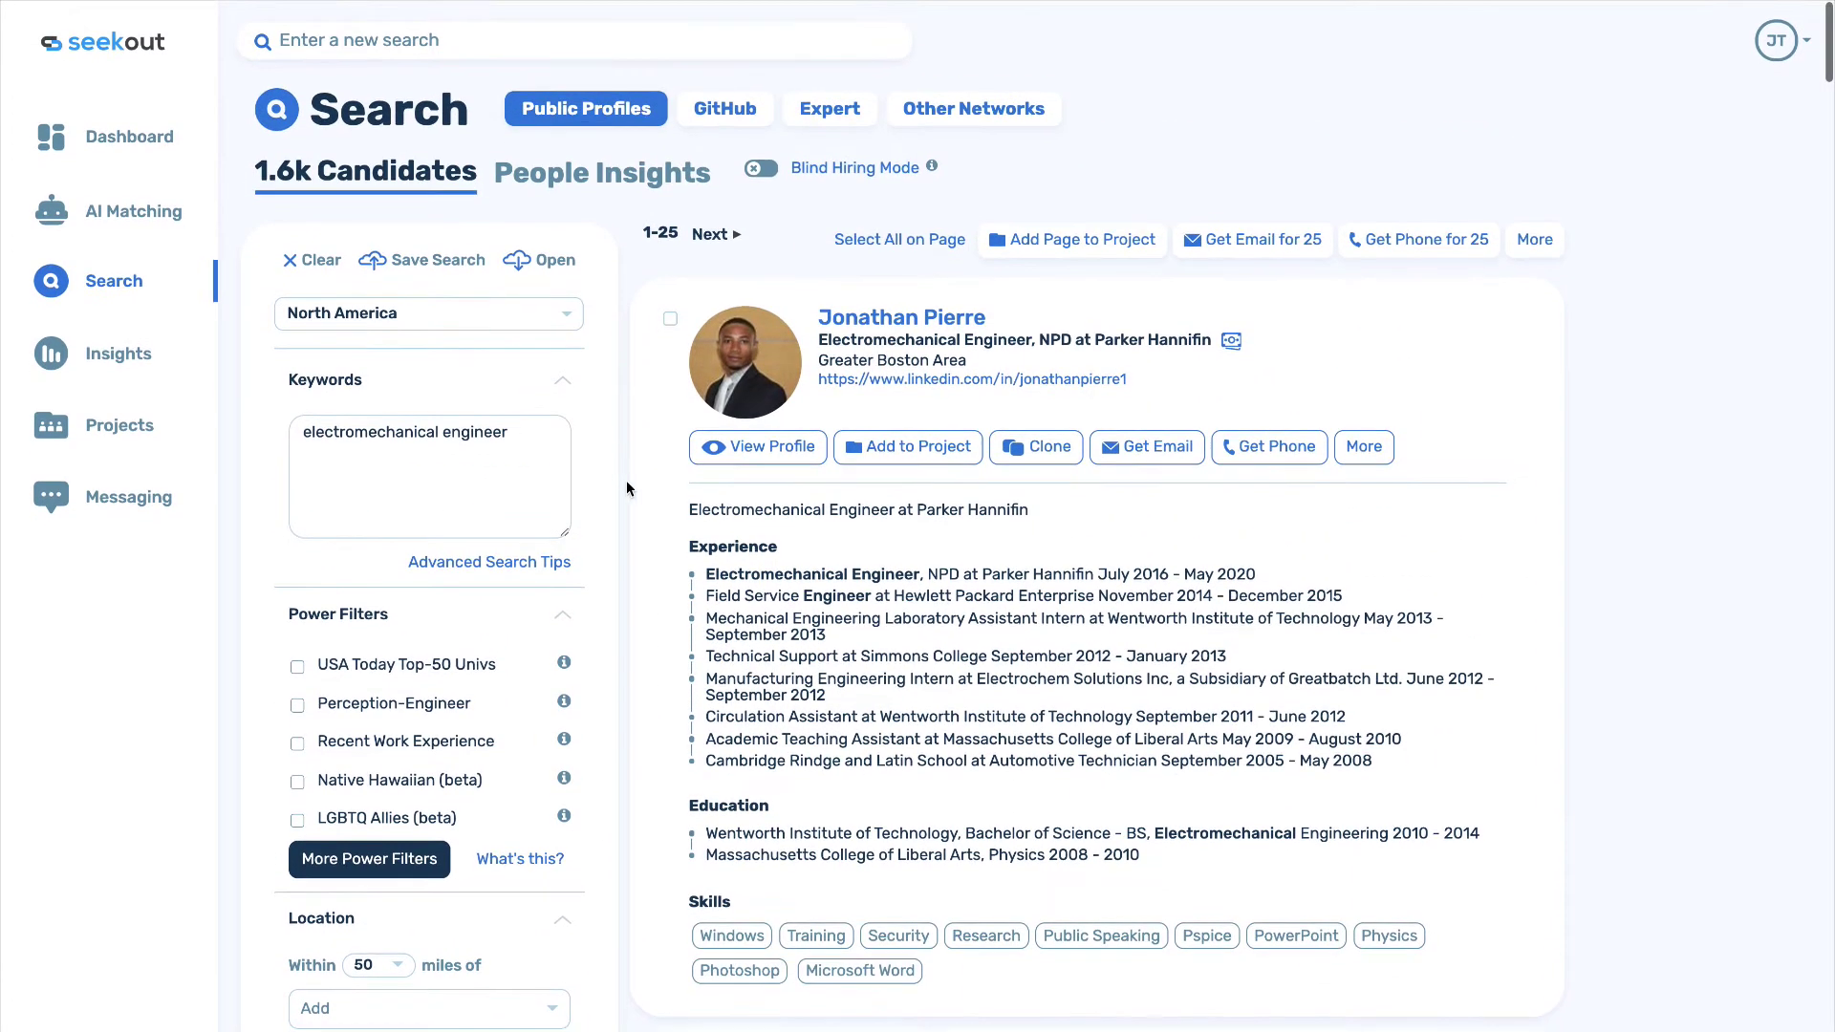
scroll(640, 530, down, 5)
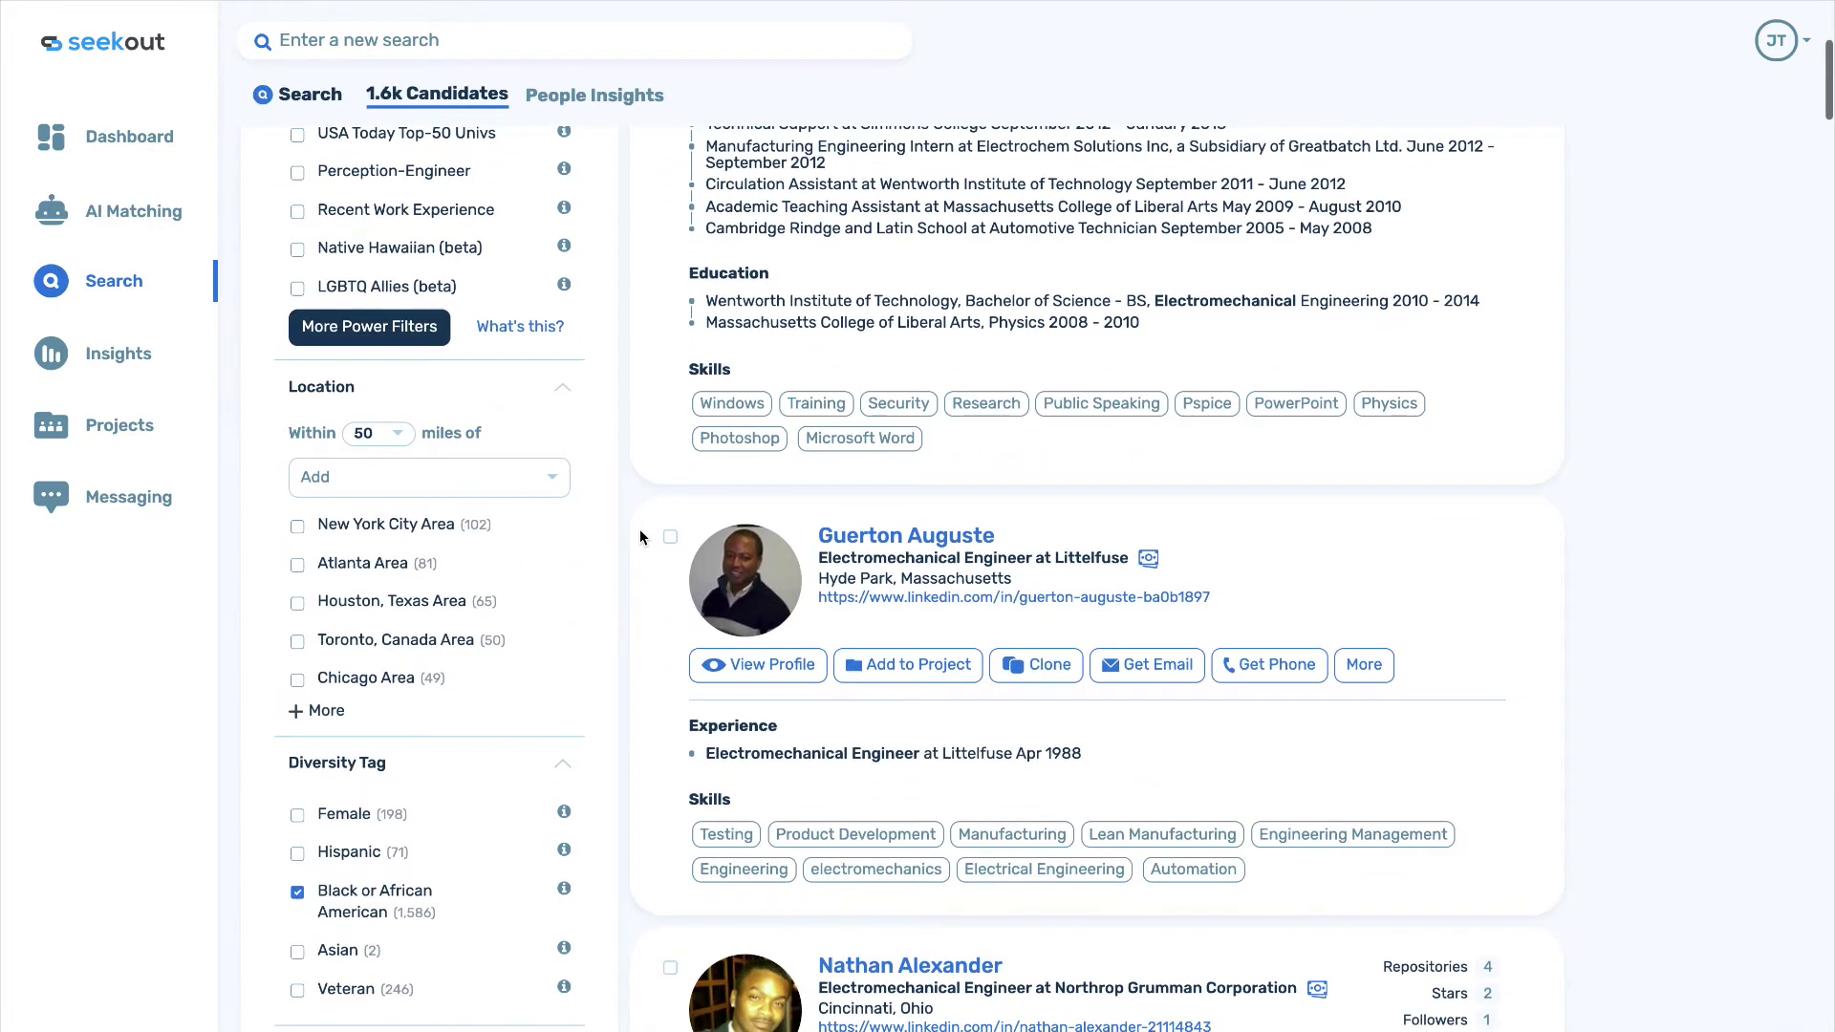
scroll(640, 531, down, 5)
scroll(639, 529, down, 6)
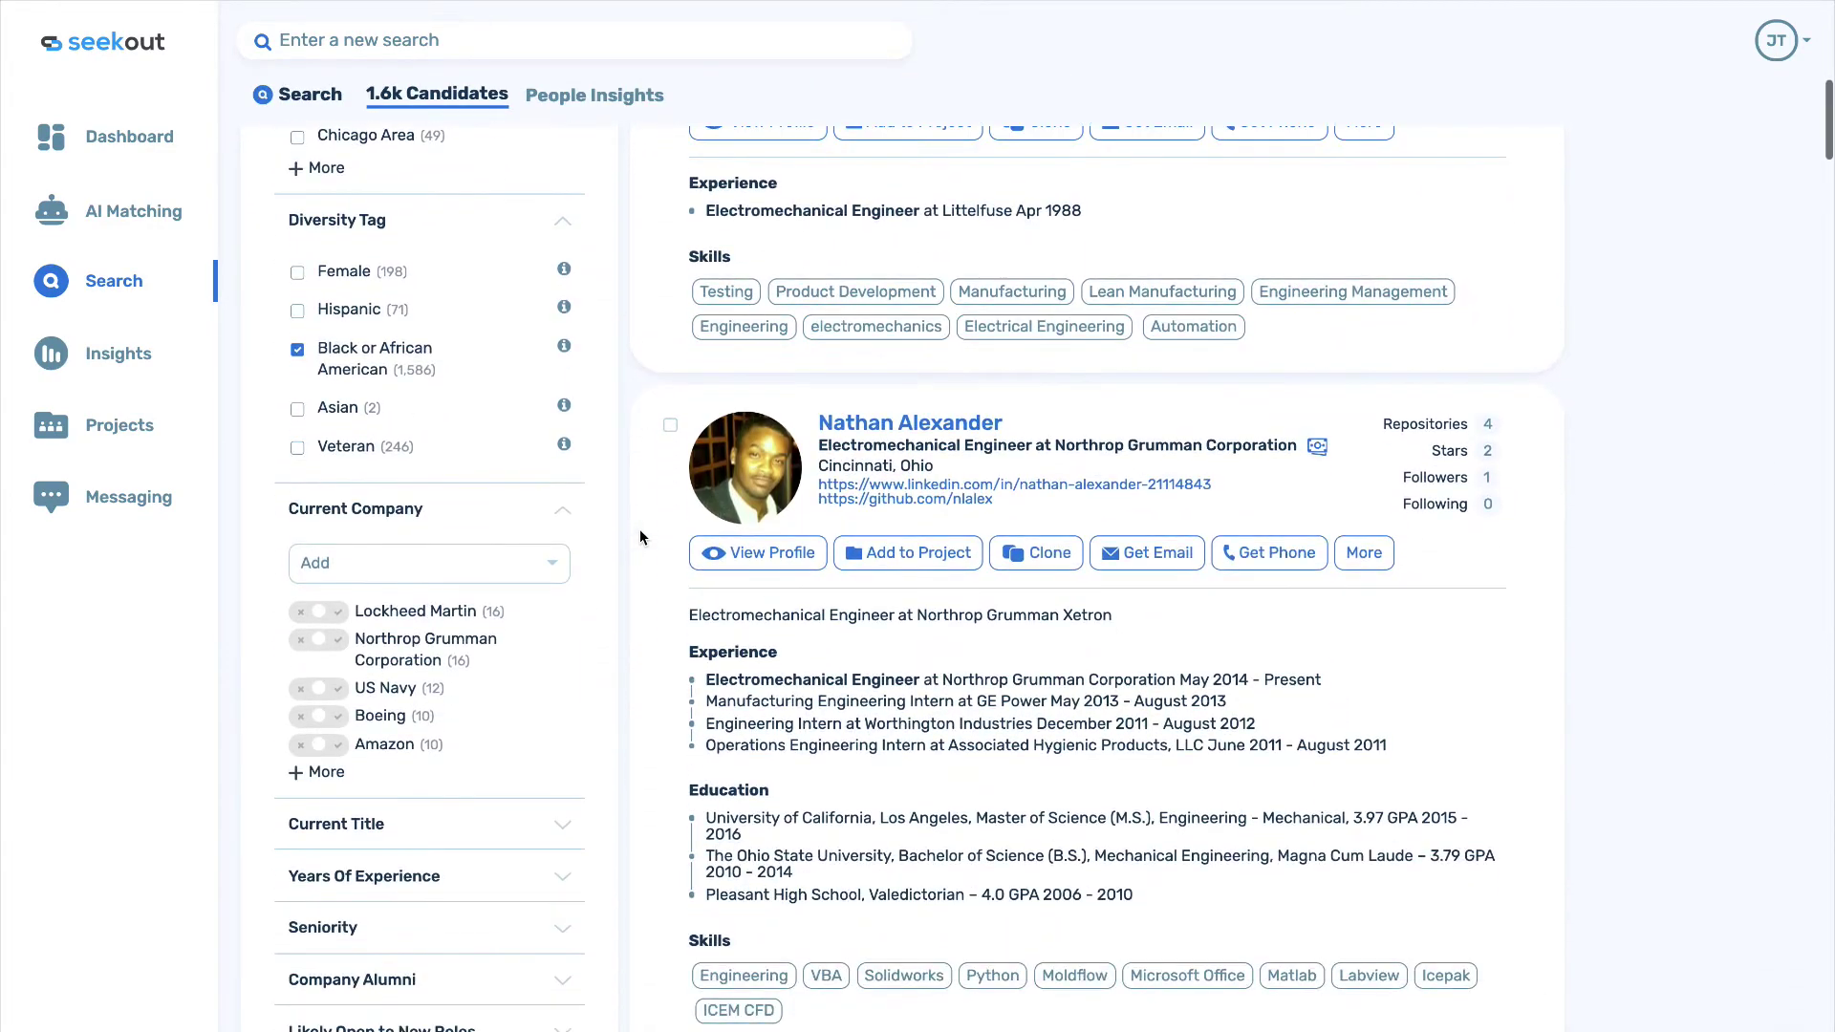
scroll(640, 538, down, 5)
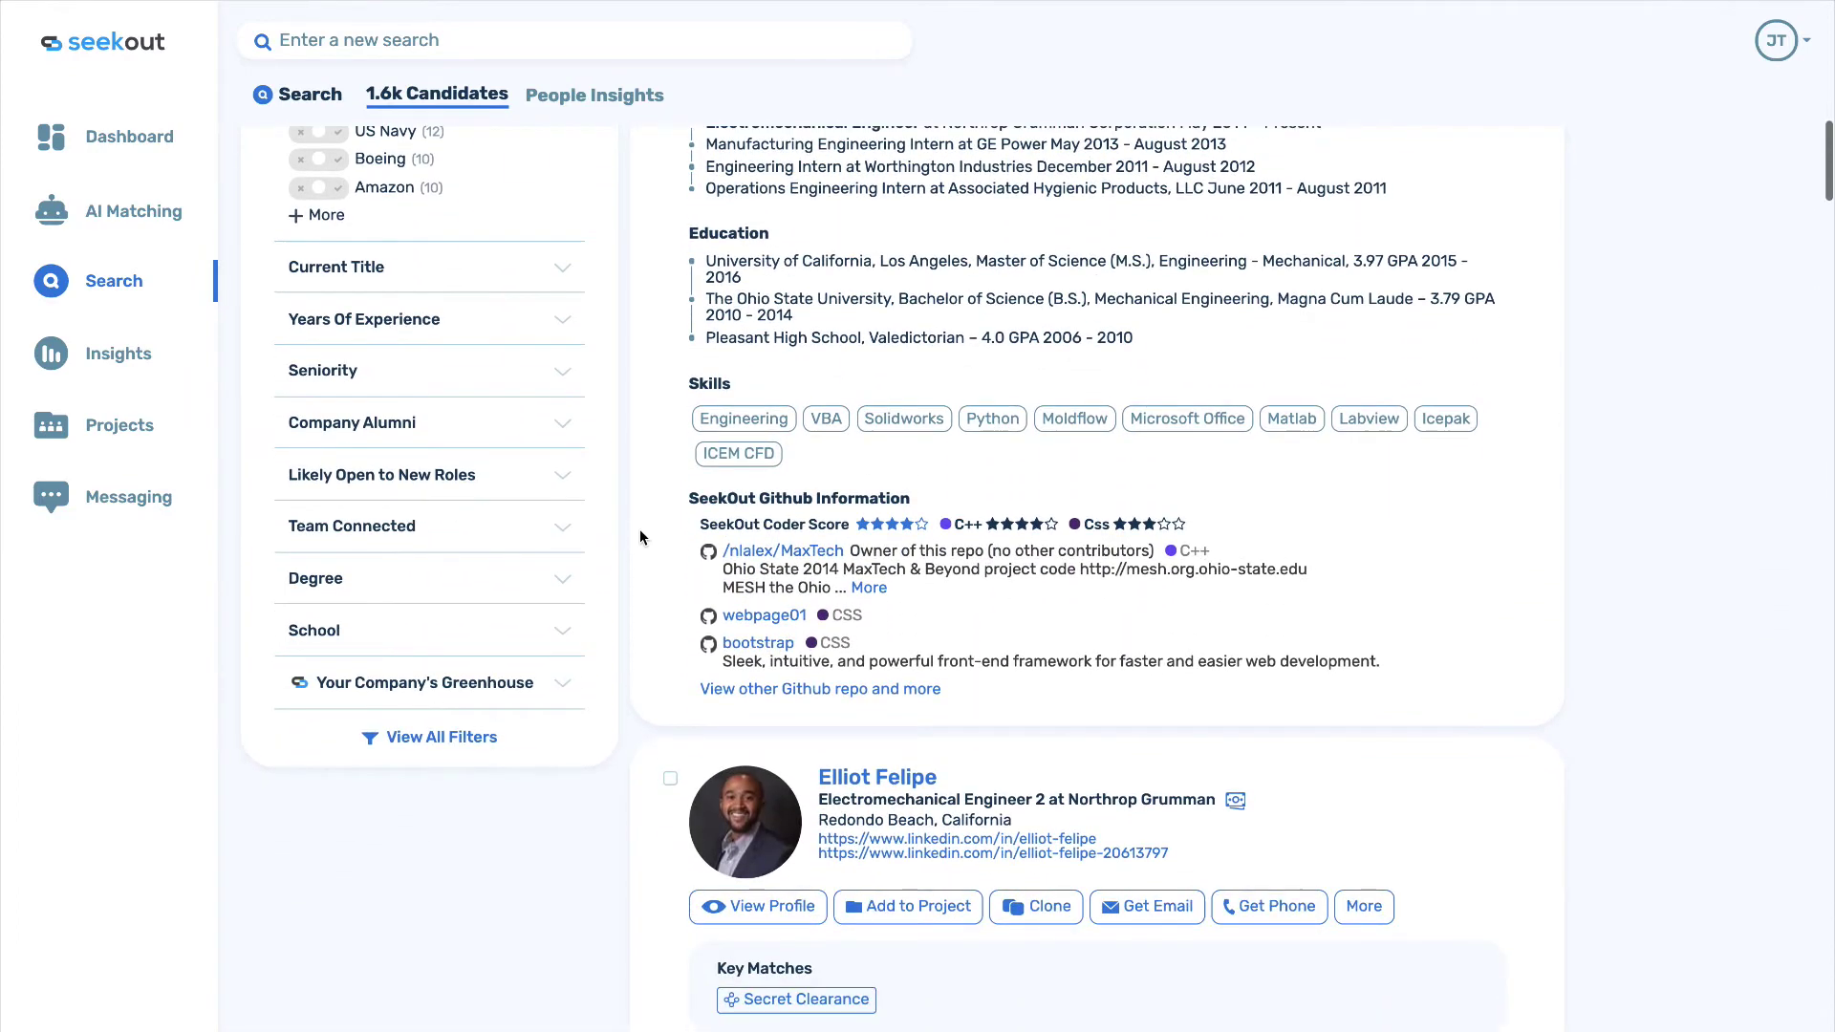
scroll(639, 537, down, 1)
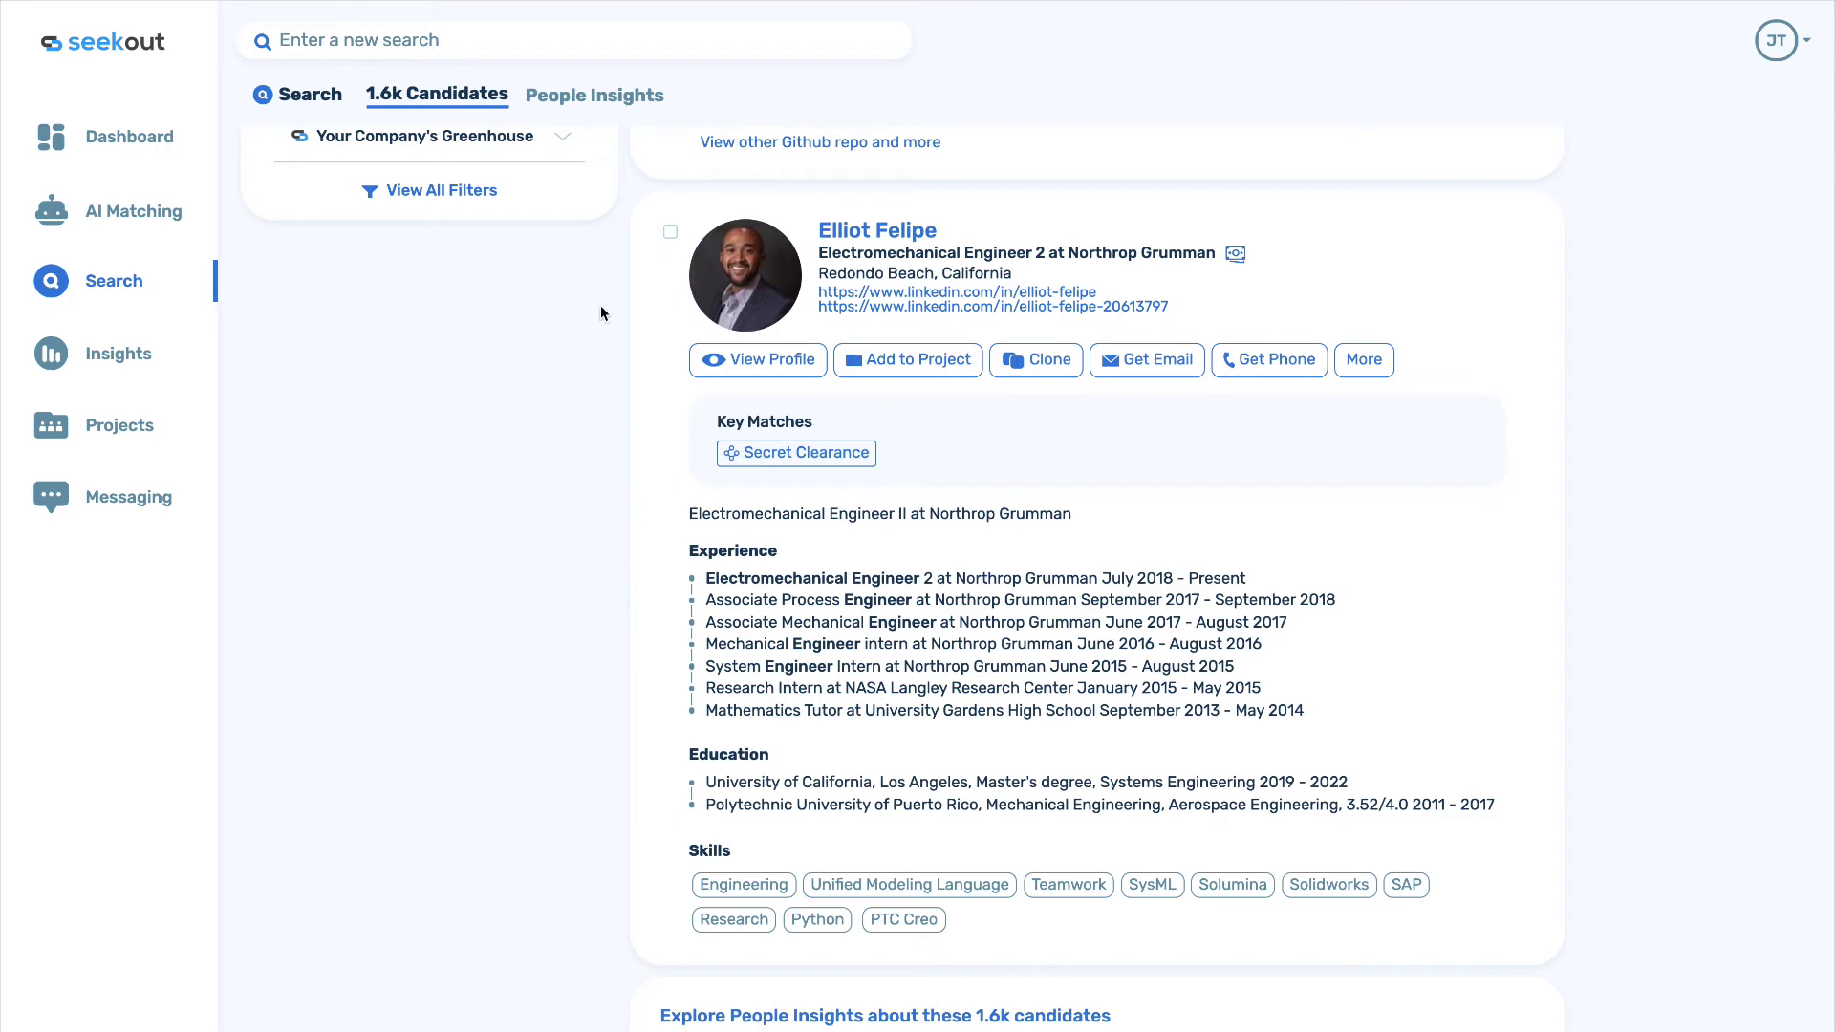
click(577, 99)
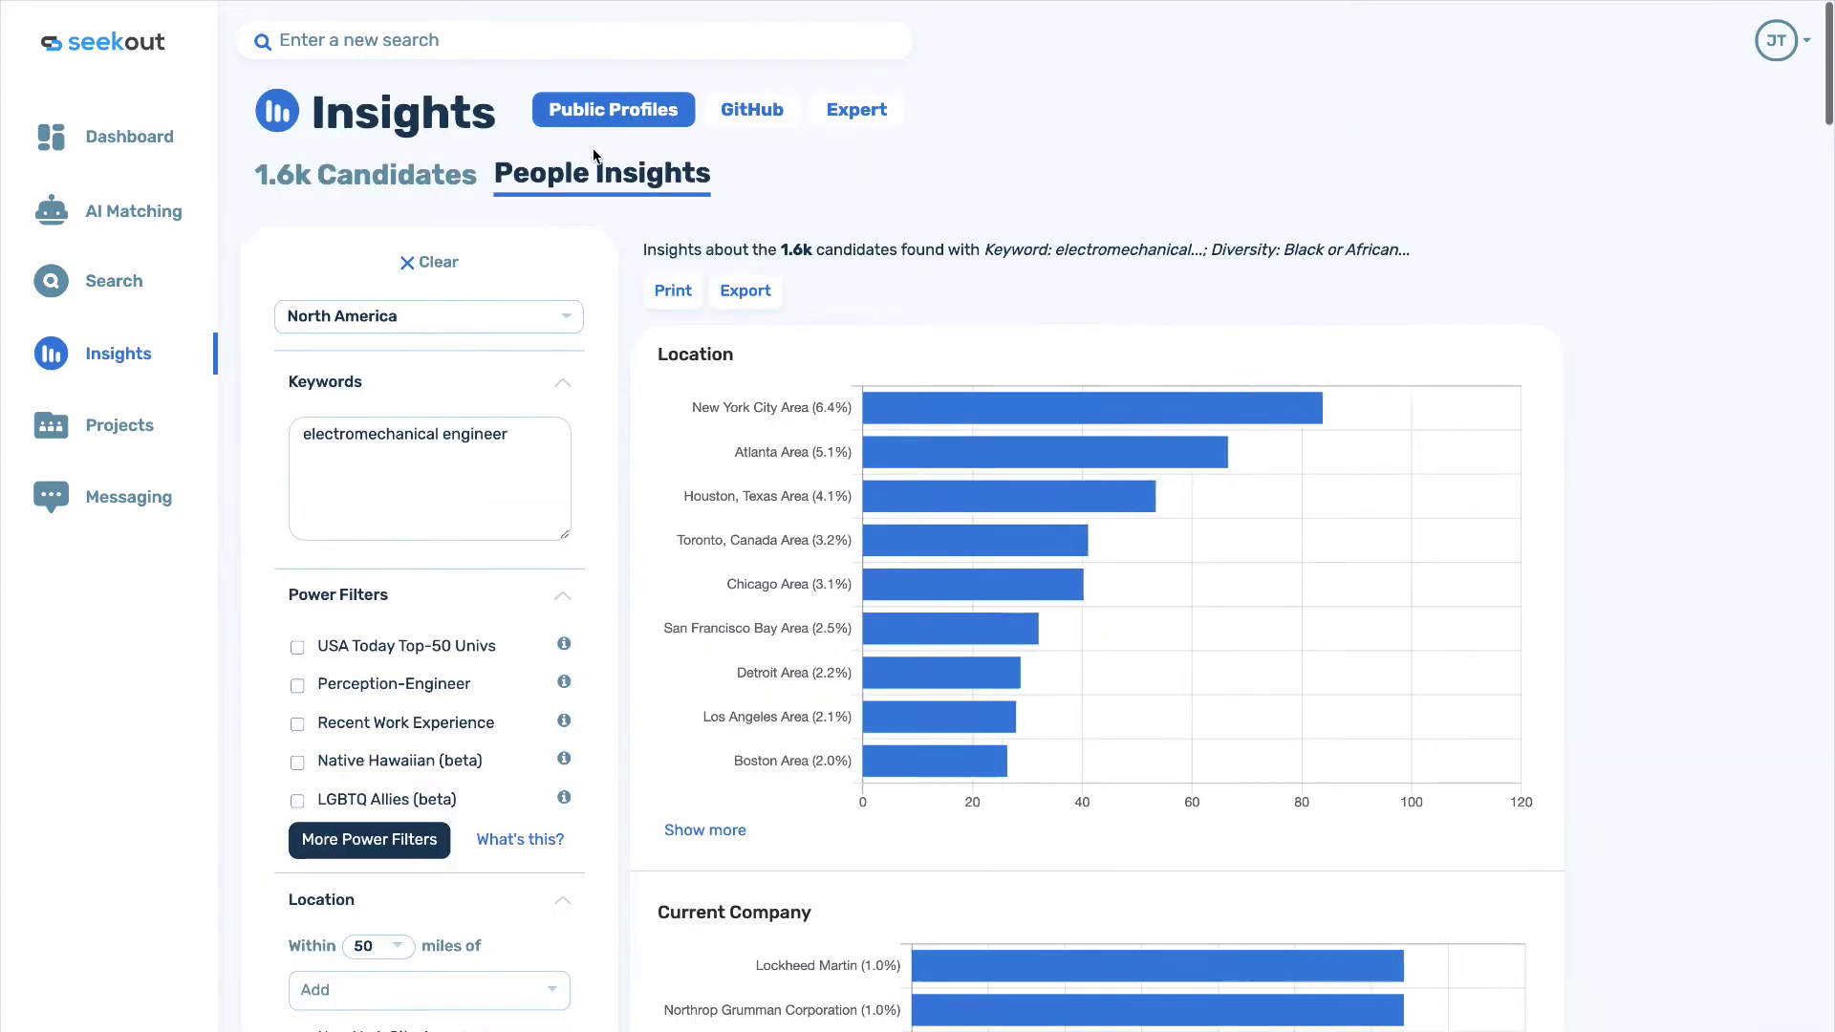
mouse_move(666, 405)
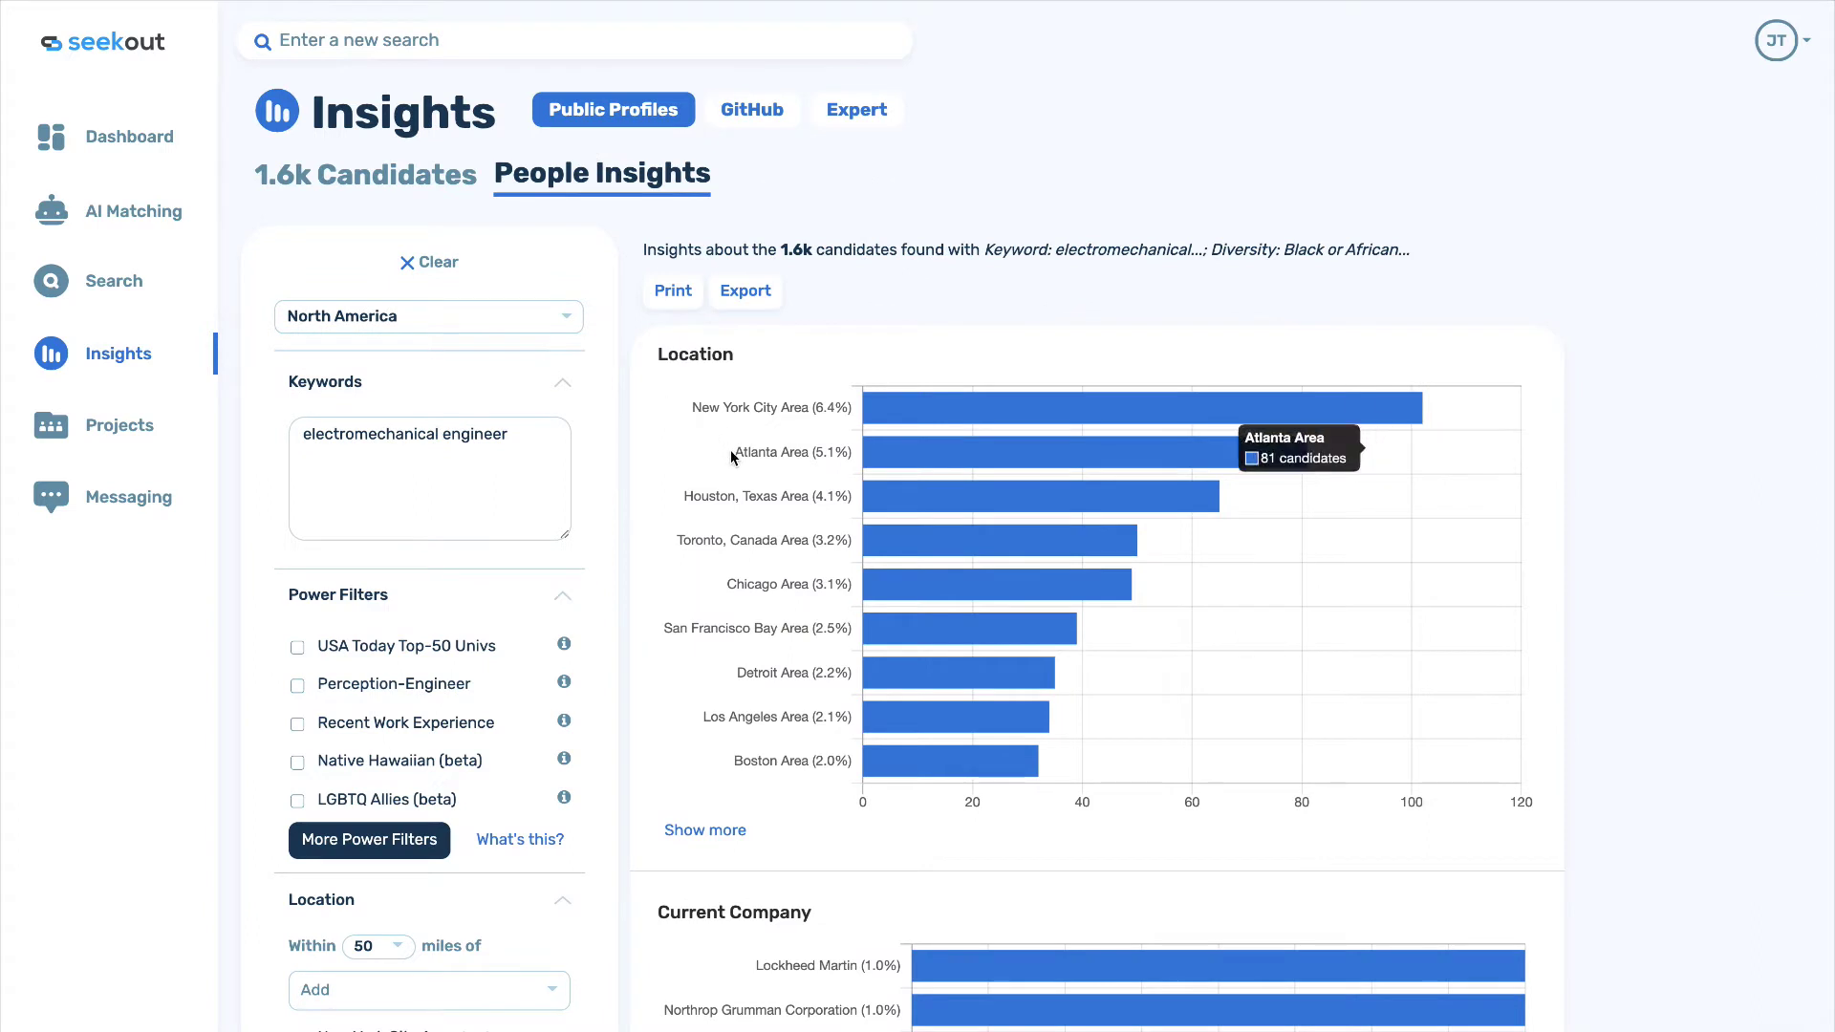
mouse_move(718, 501)
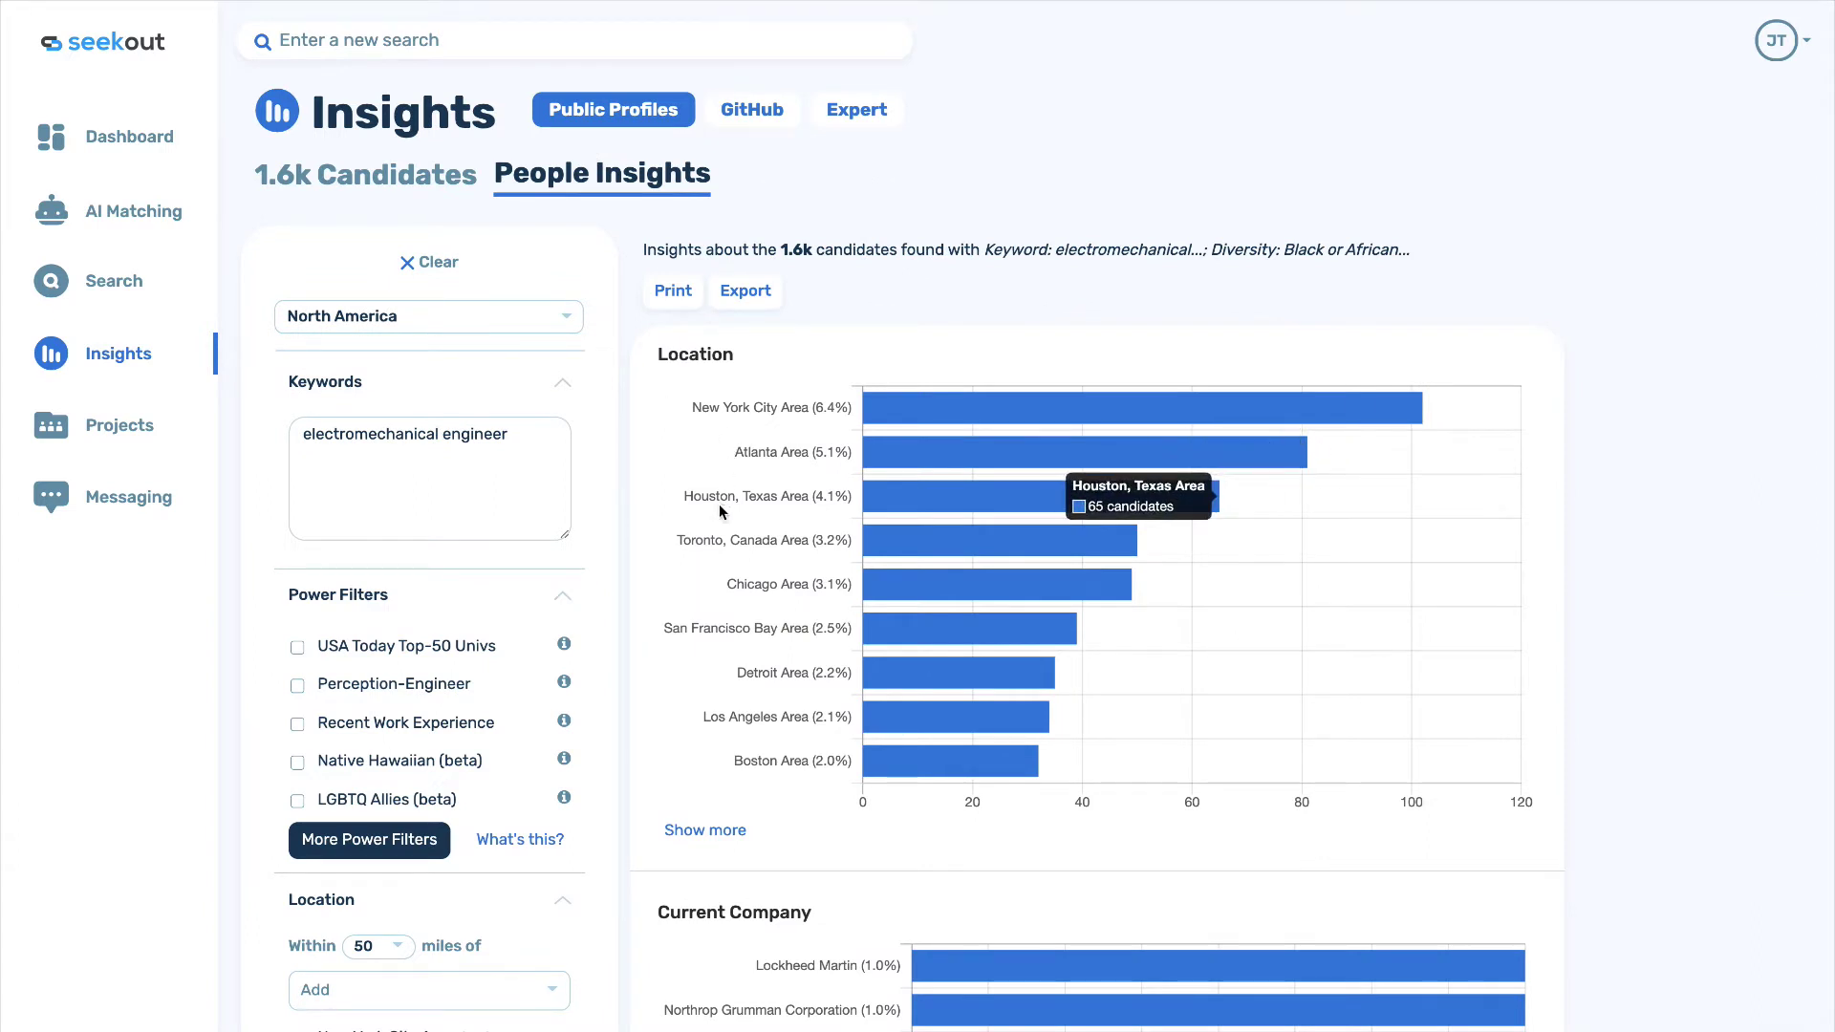
mouse_move(716, 551)
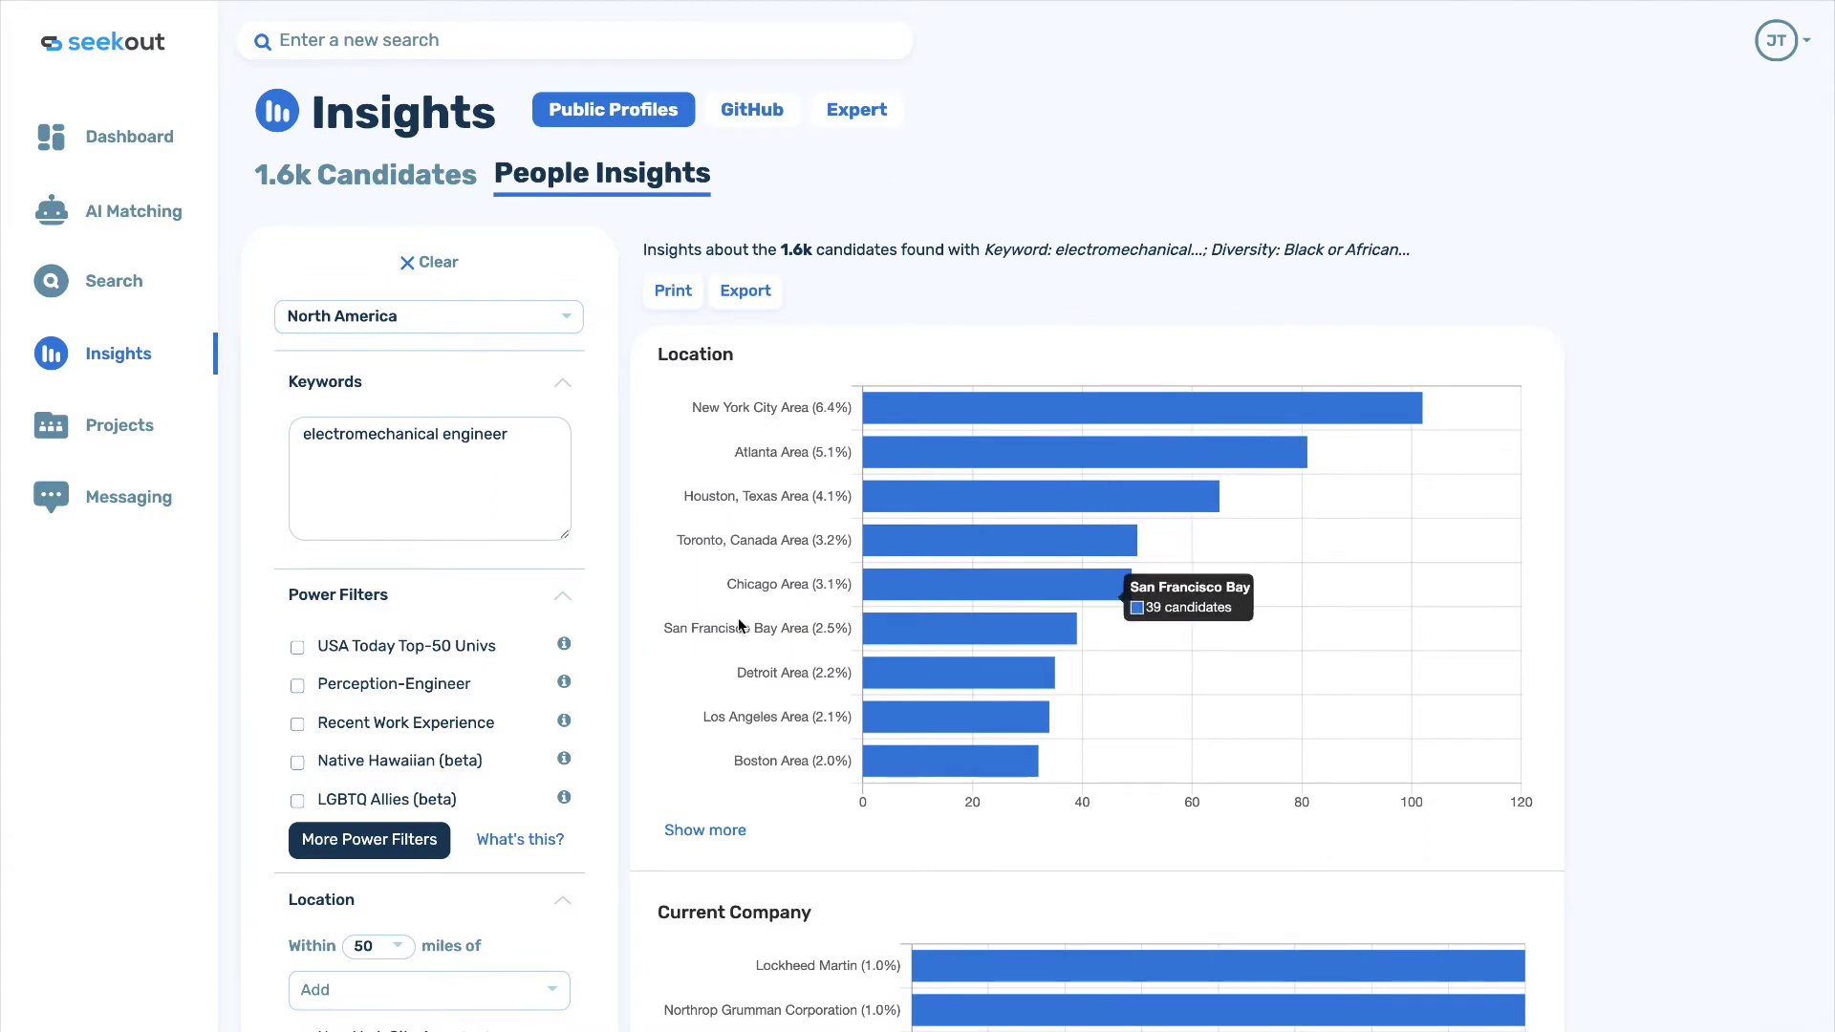
mouse_move(734, 695)
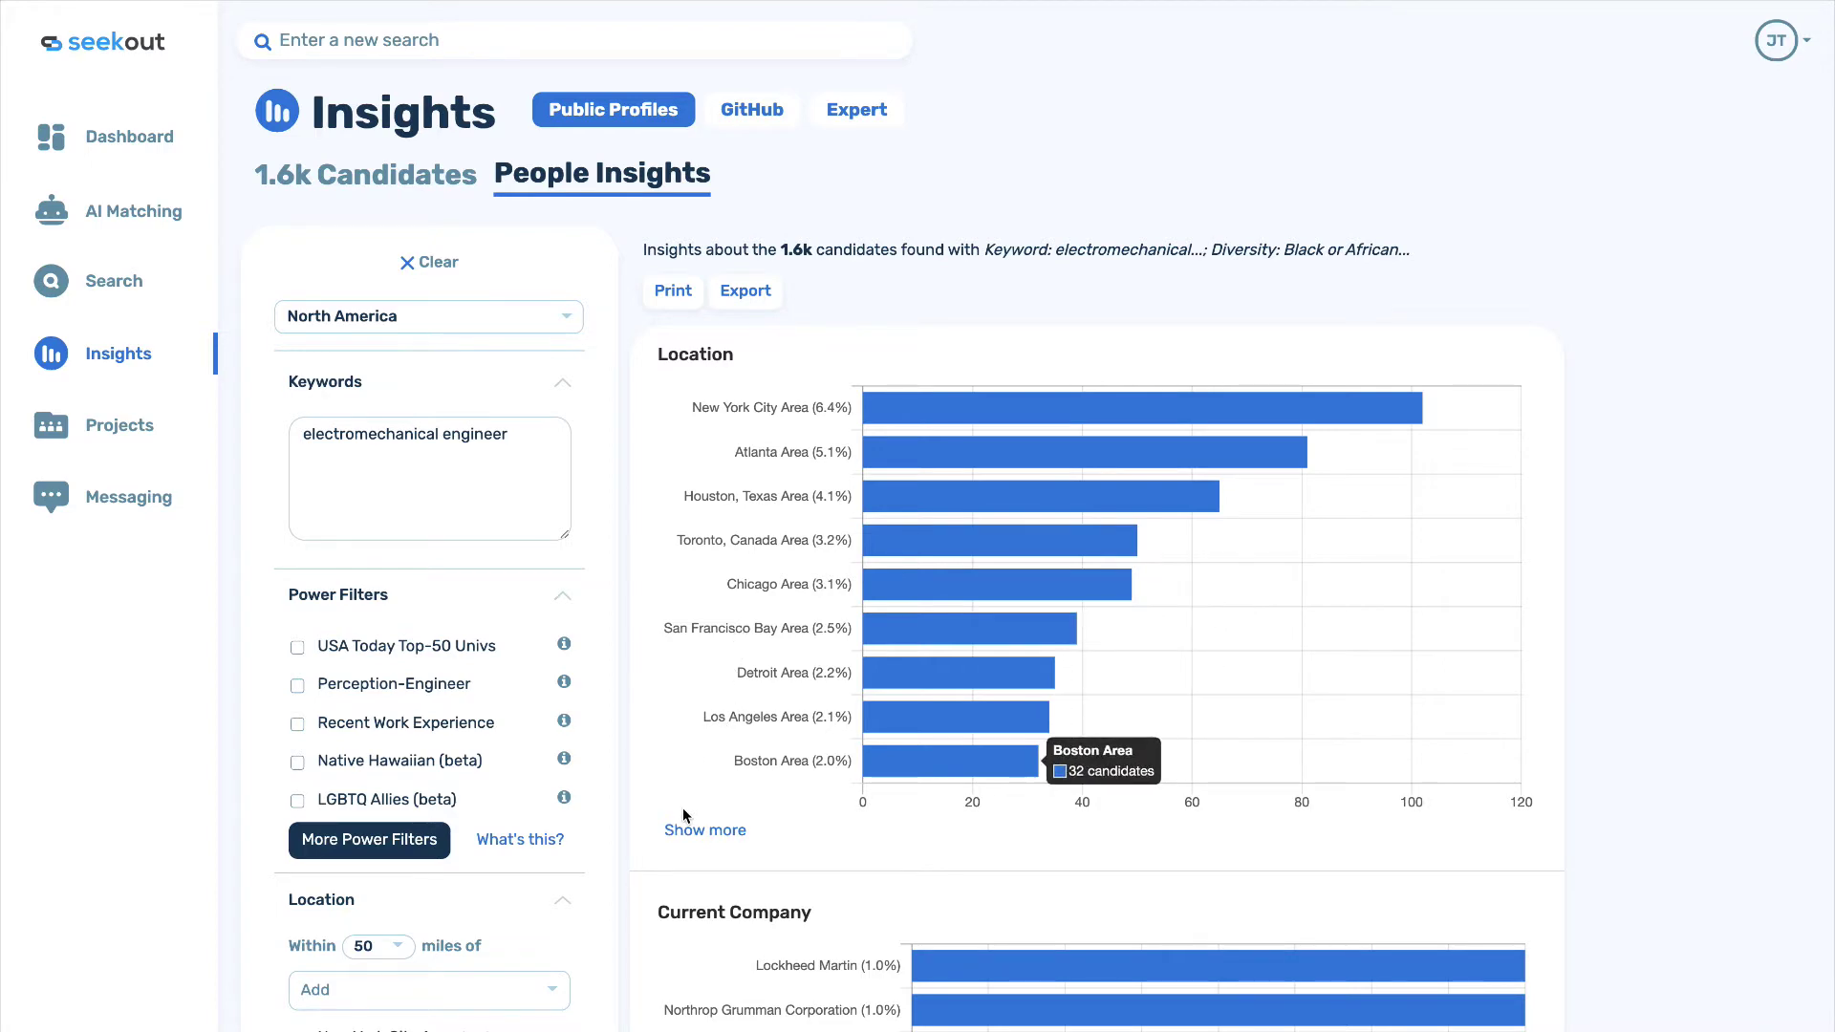
scroll(683, 808, down, 4)
scroll(682, 808, down, 5)
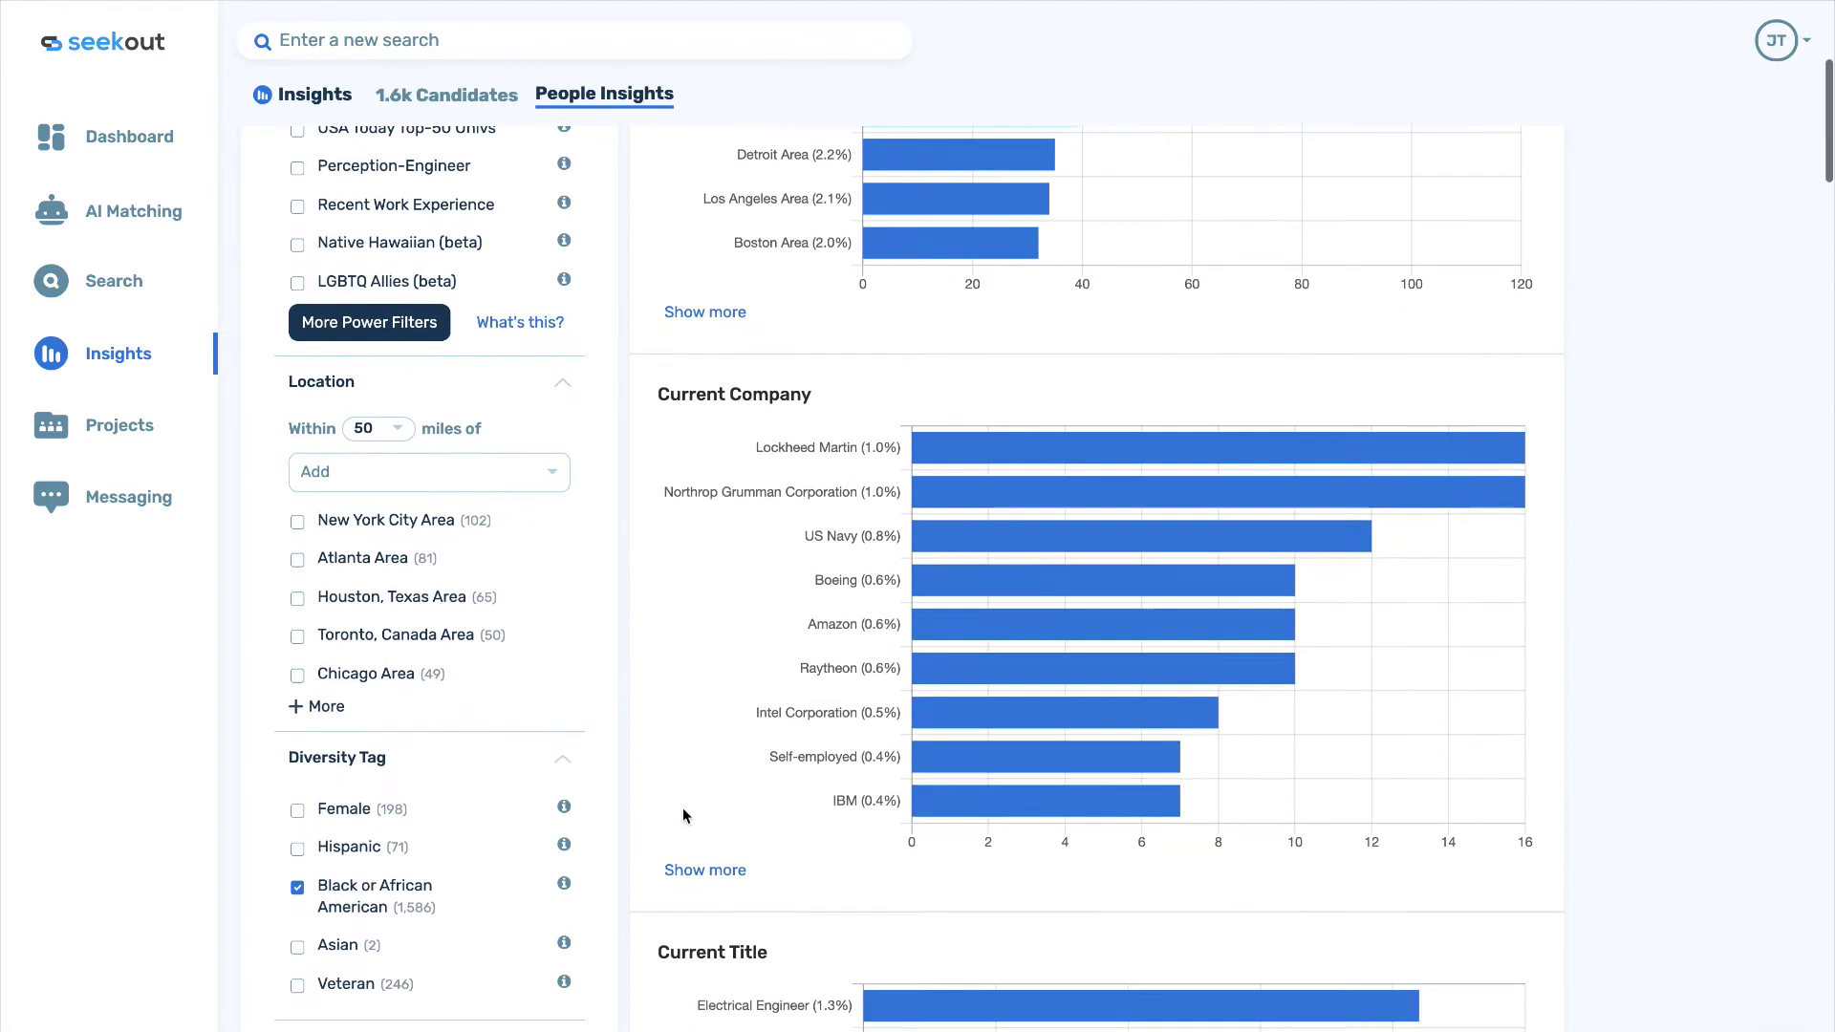
scroll(682, 809, down, 4)
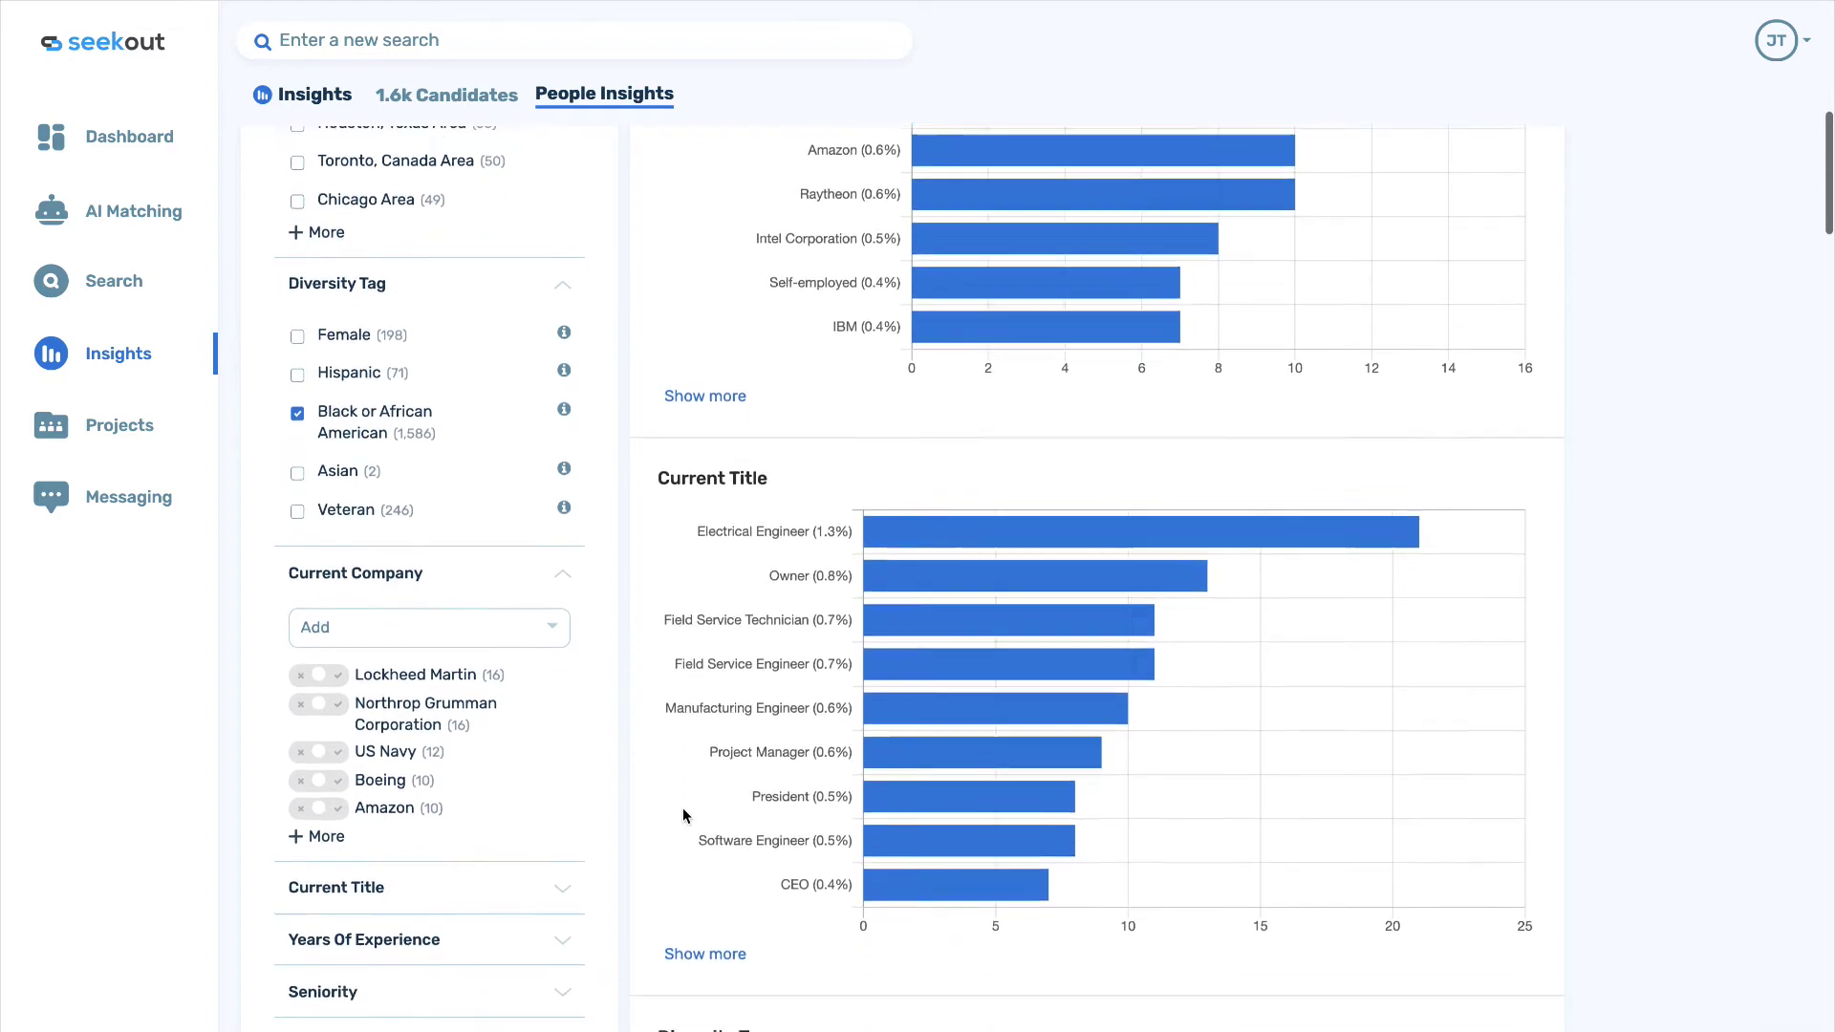
scroll(682, 814, down, 1)
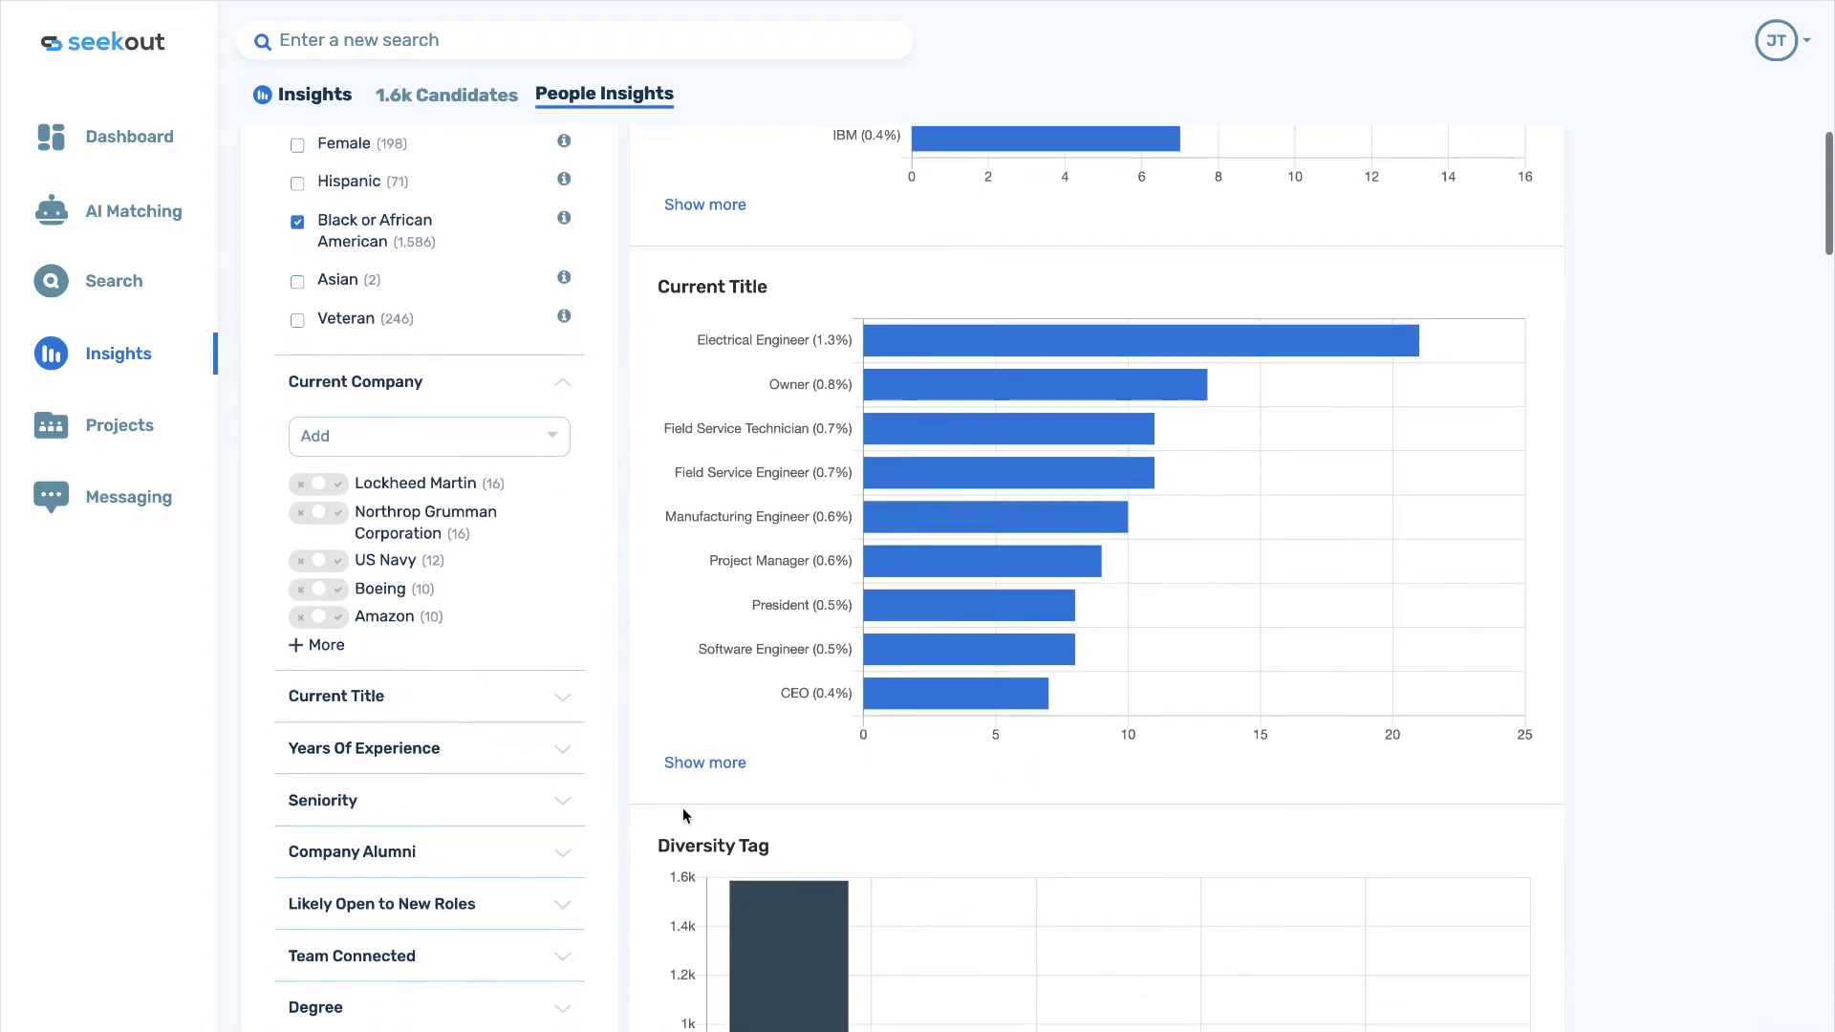
mouse_move(670, 667)
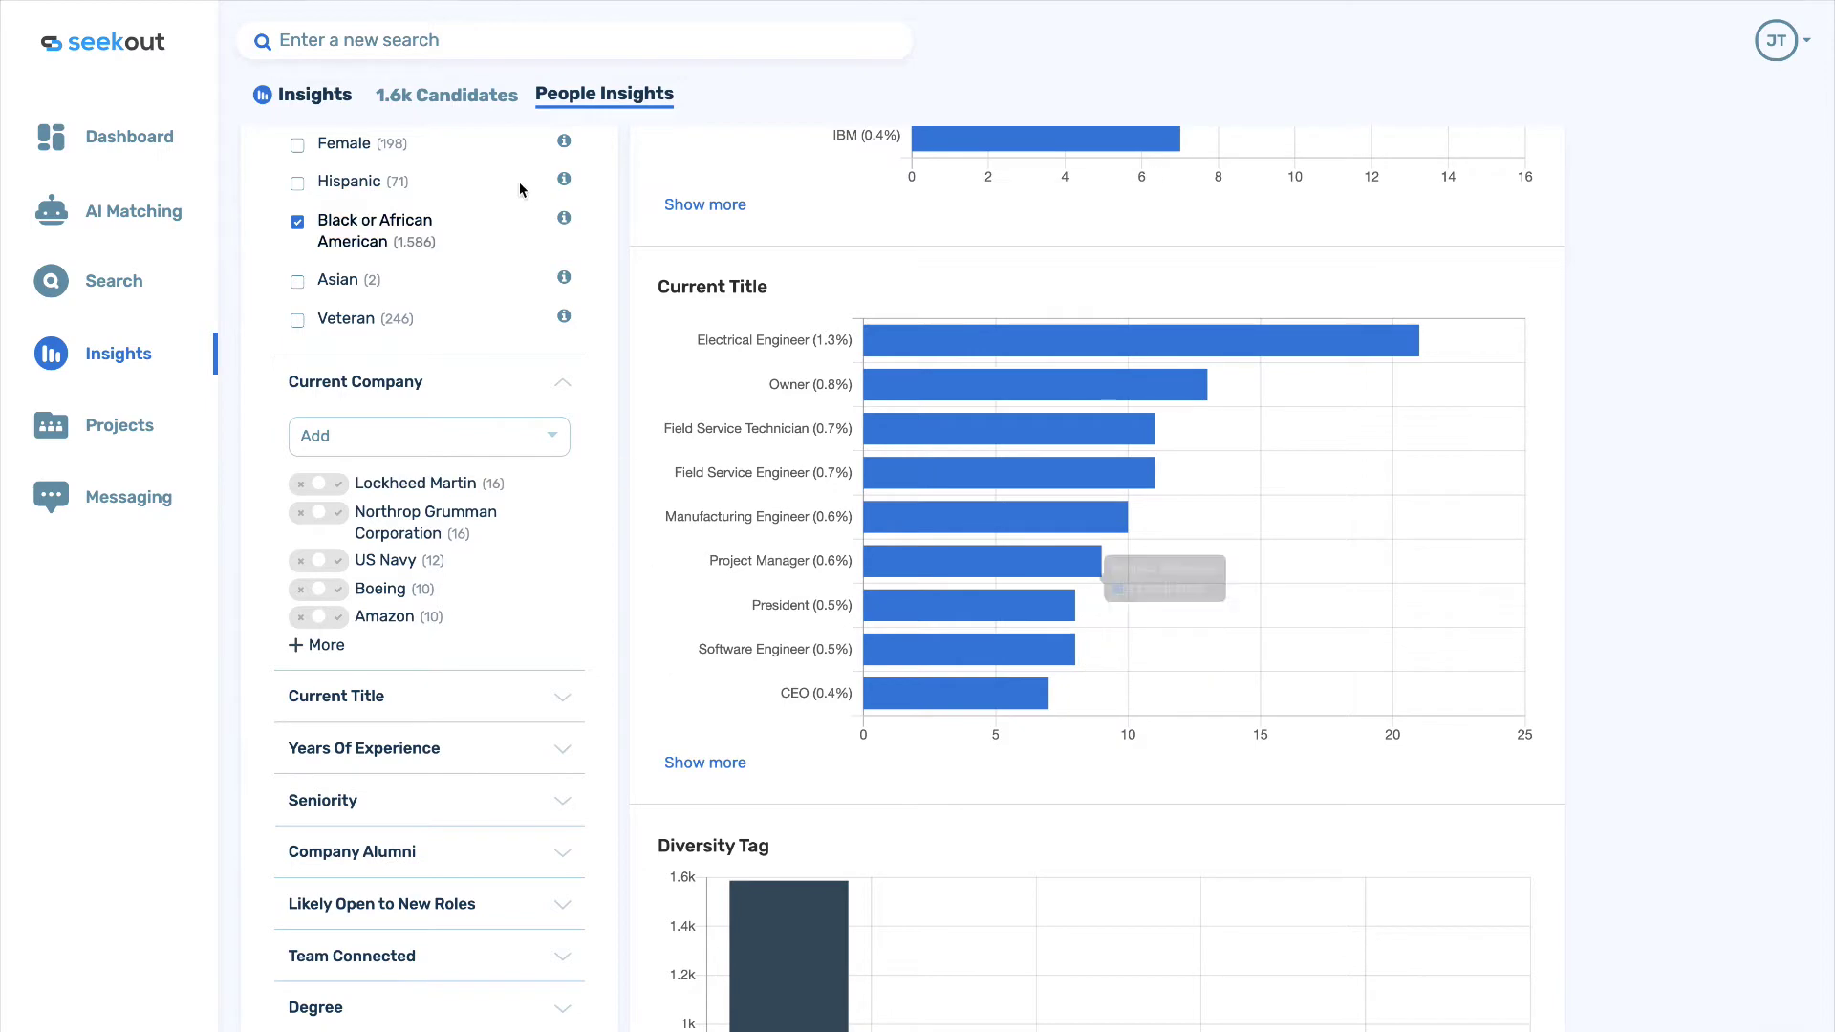
On the 1.6k candidate results, turn Blind Hiring Mode on, leaving its settings unchanged.
click(450, 97)
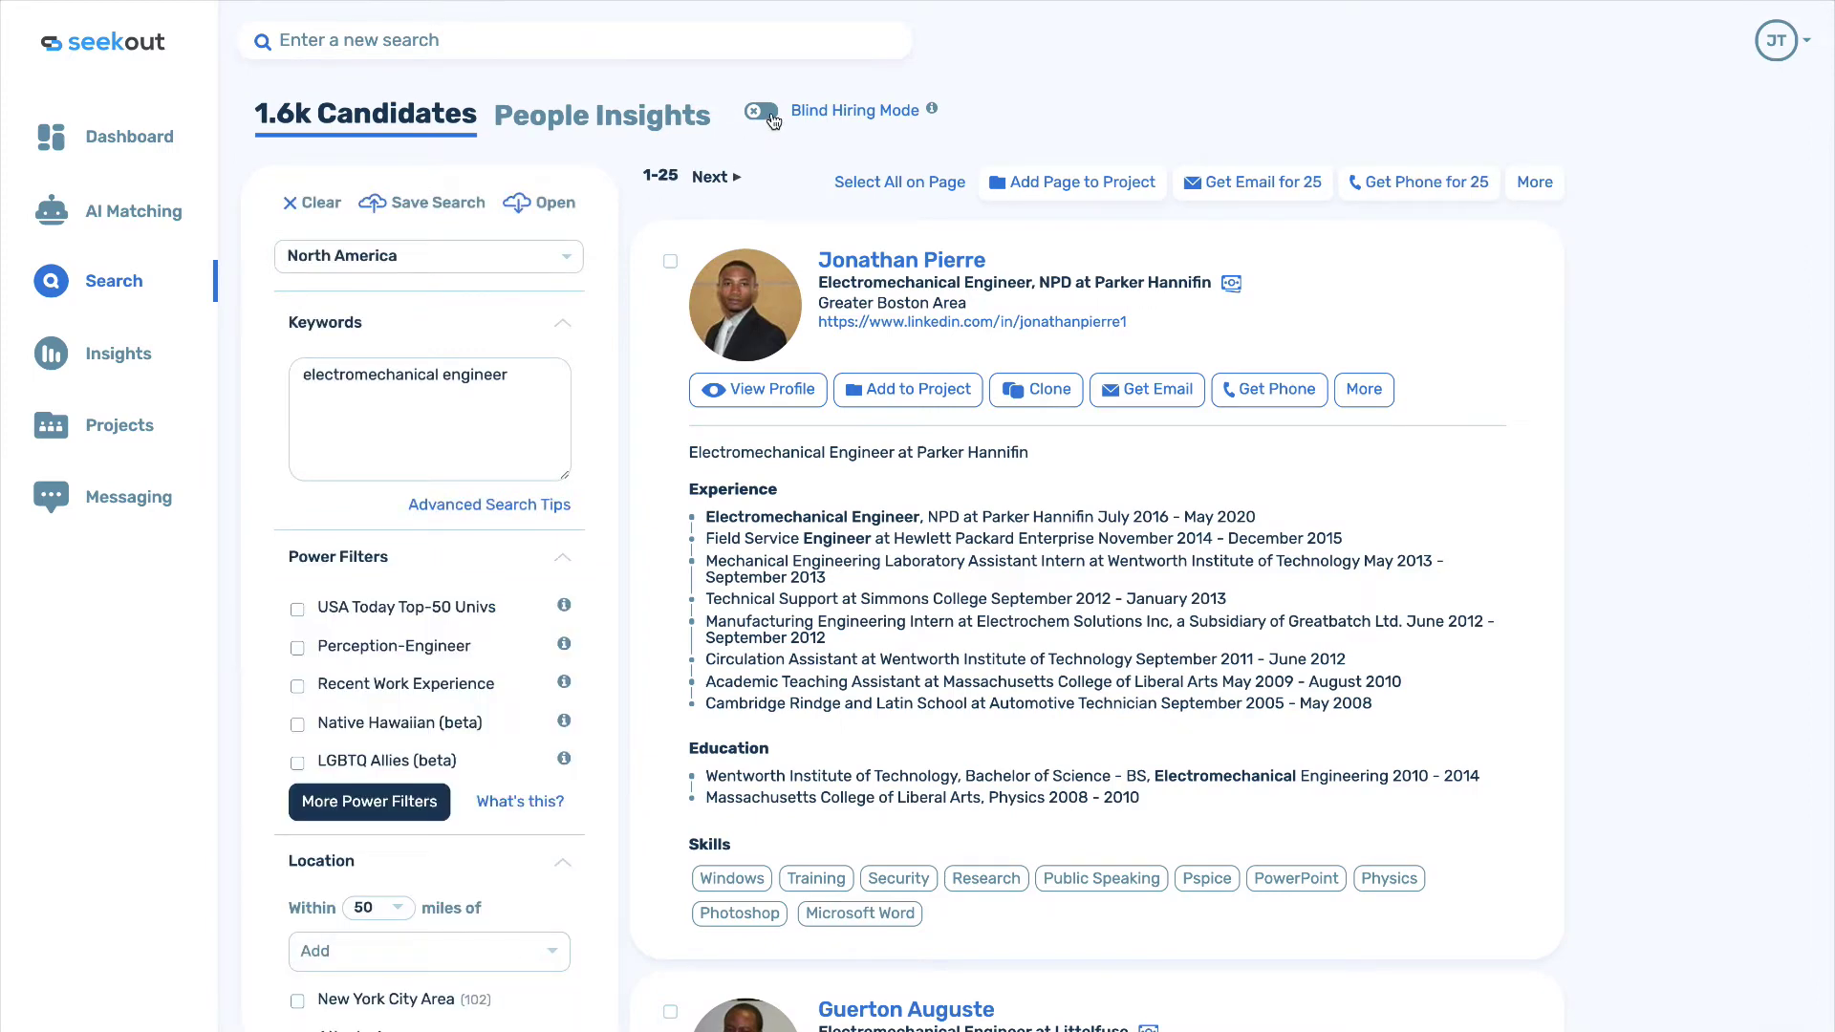
click(762, 112)
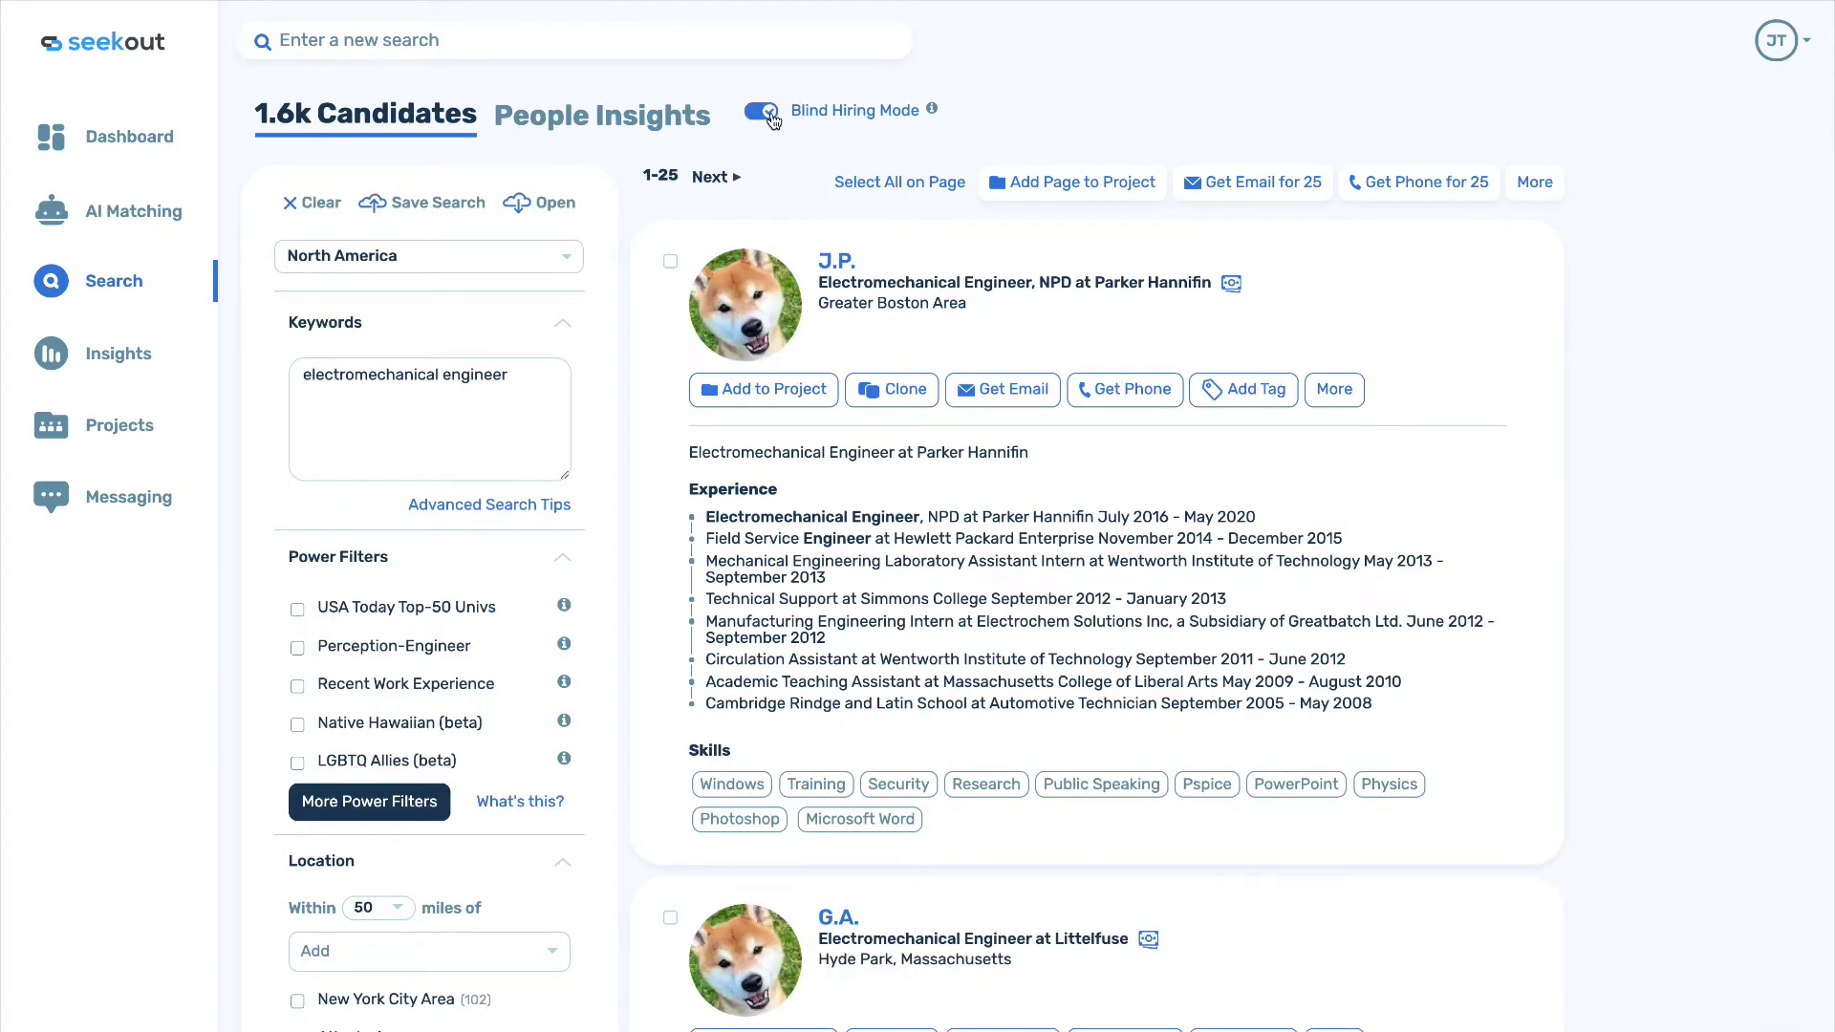
click(821, 112)
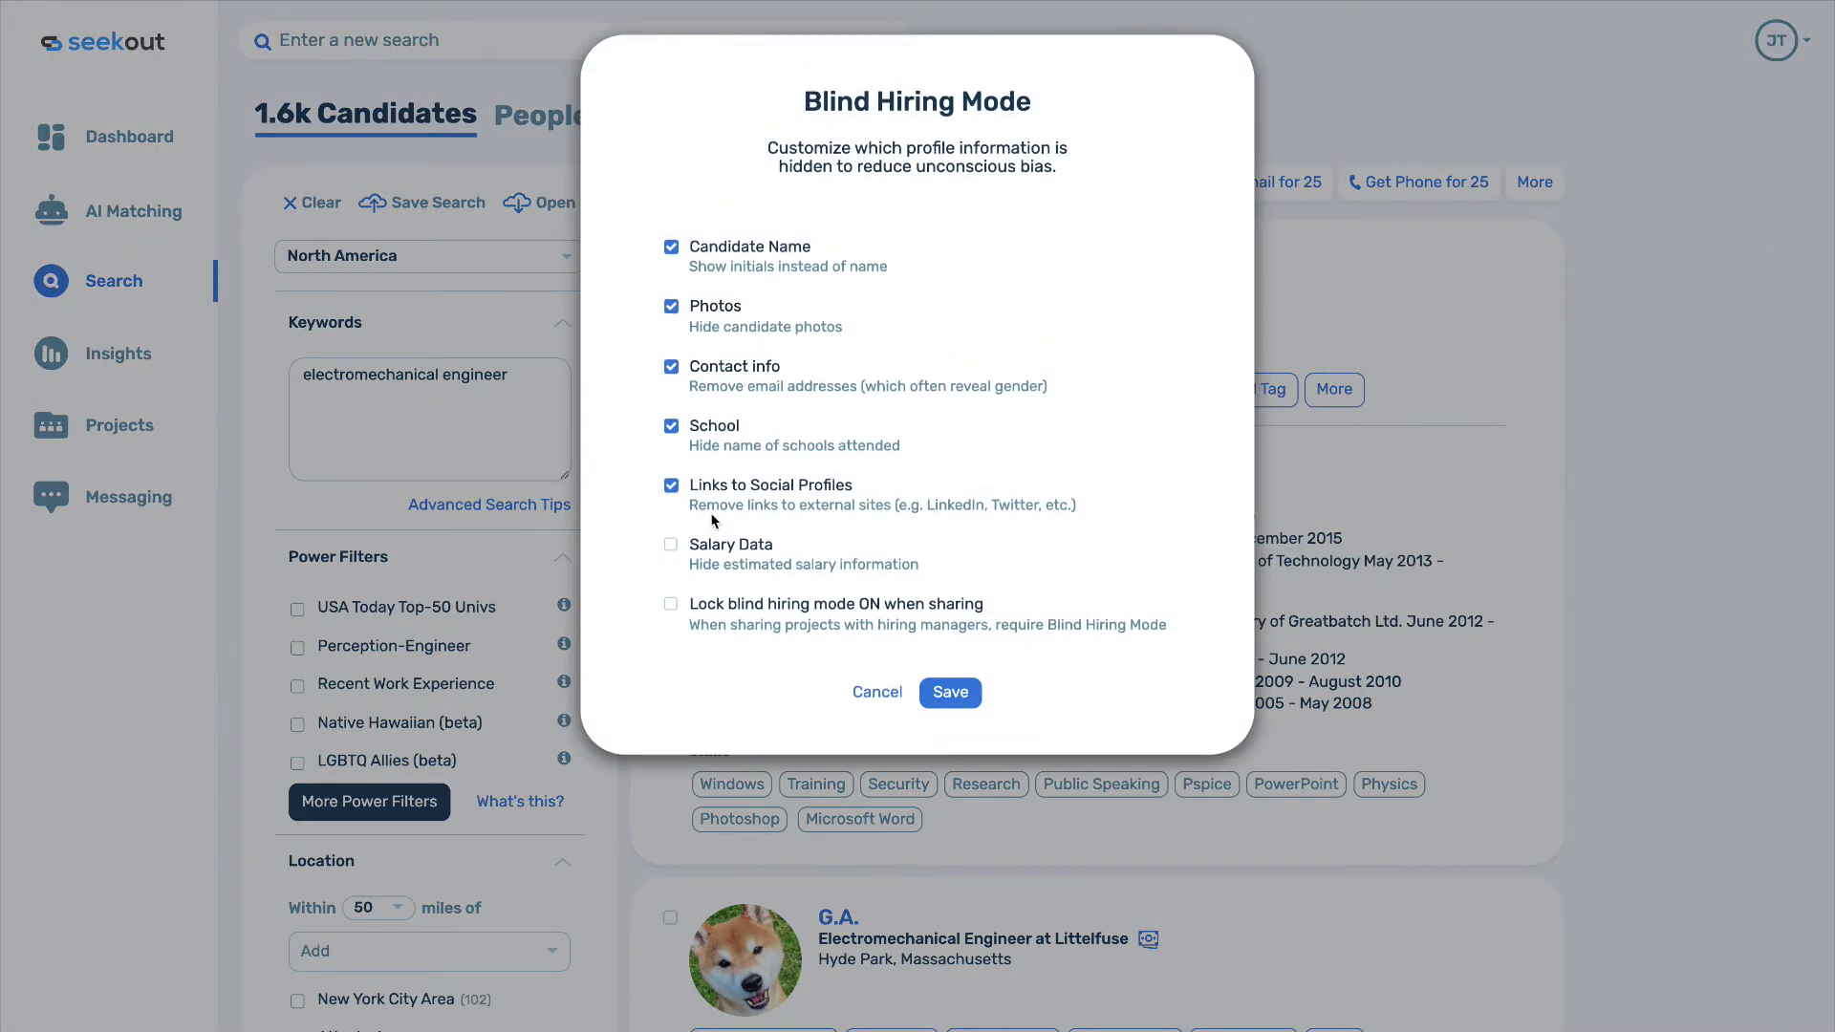
click(876, 692)
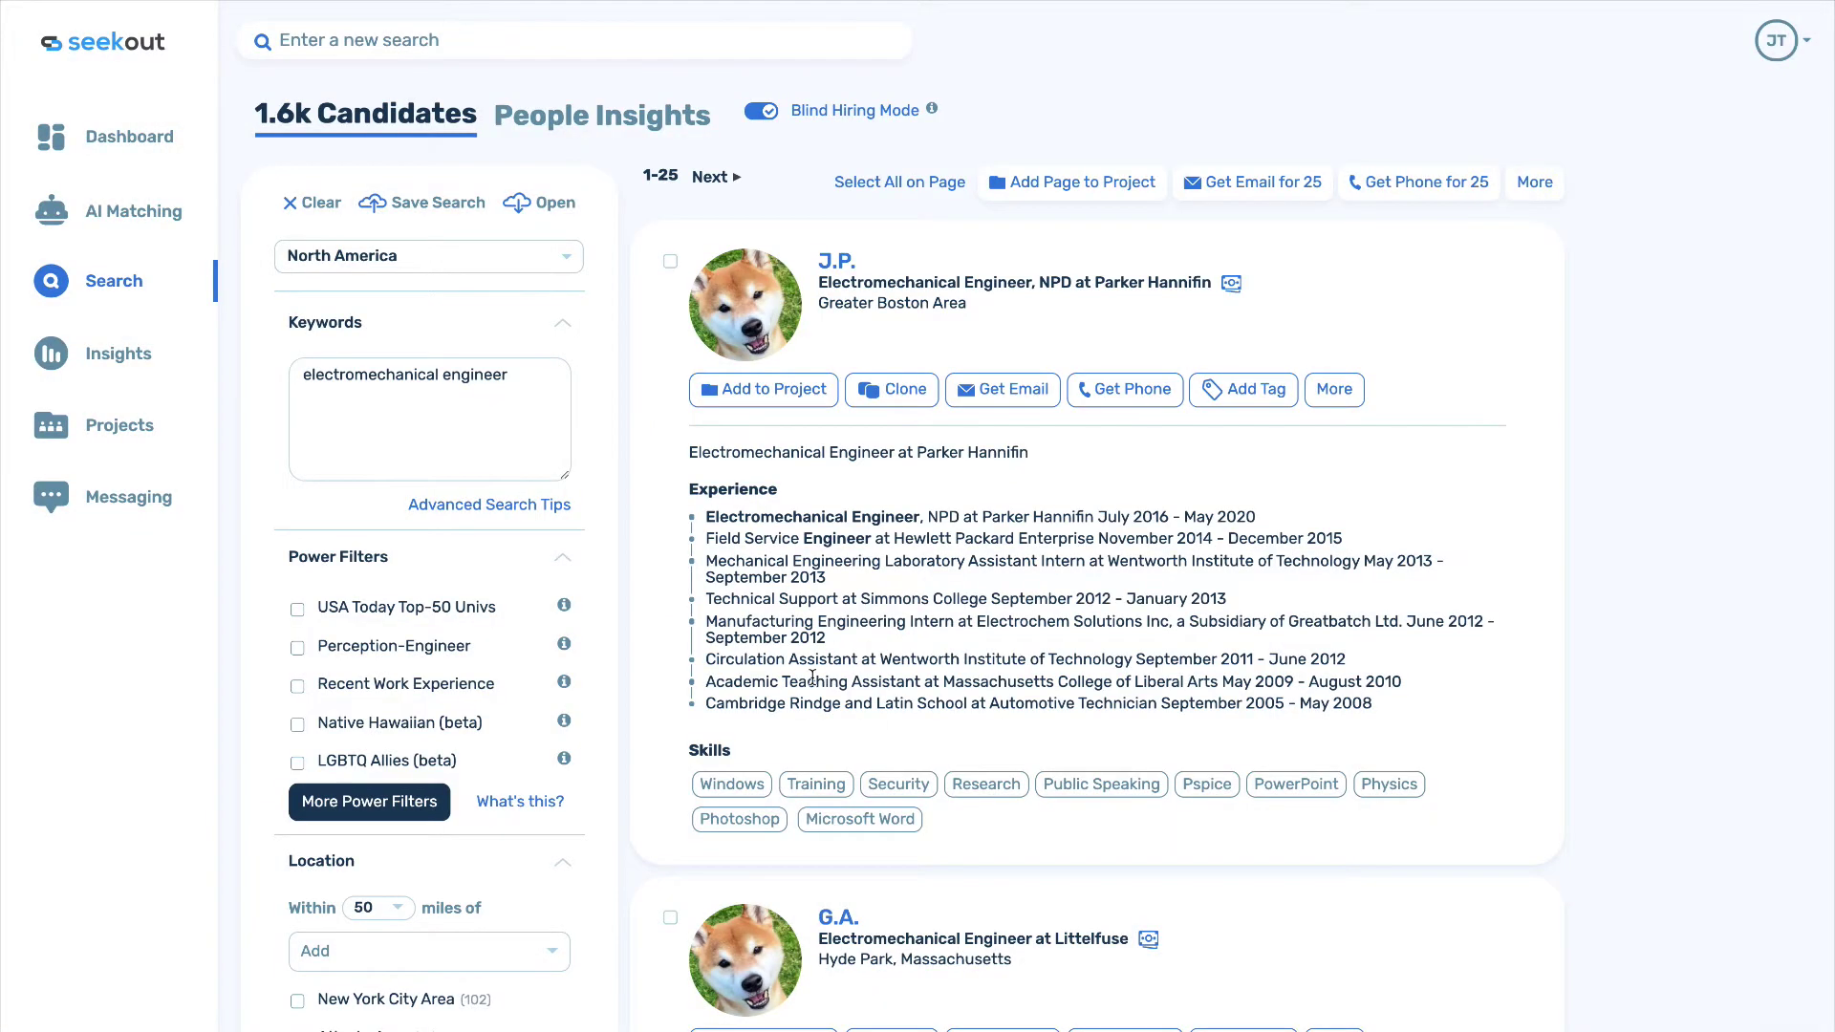
Clear the search keywords and filters, returning to 574M North American candidates.
scroll(634, 695, down, 4)
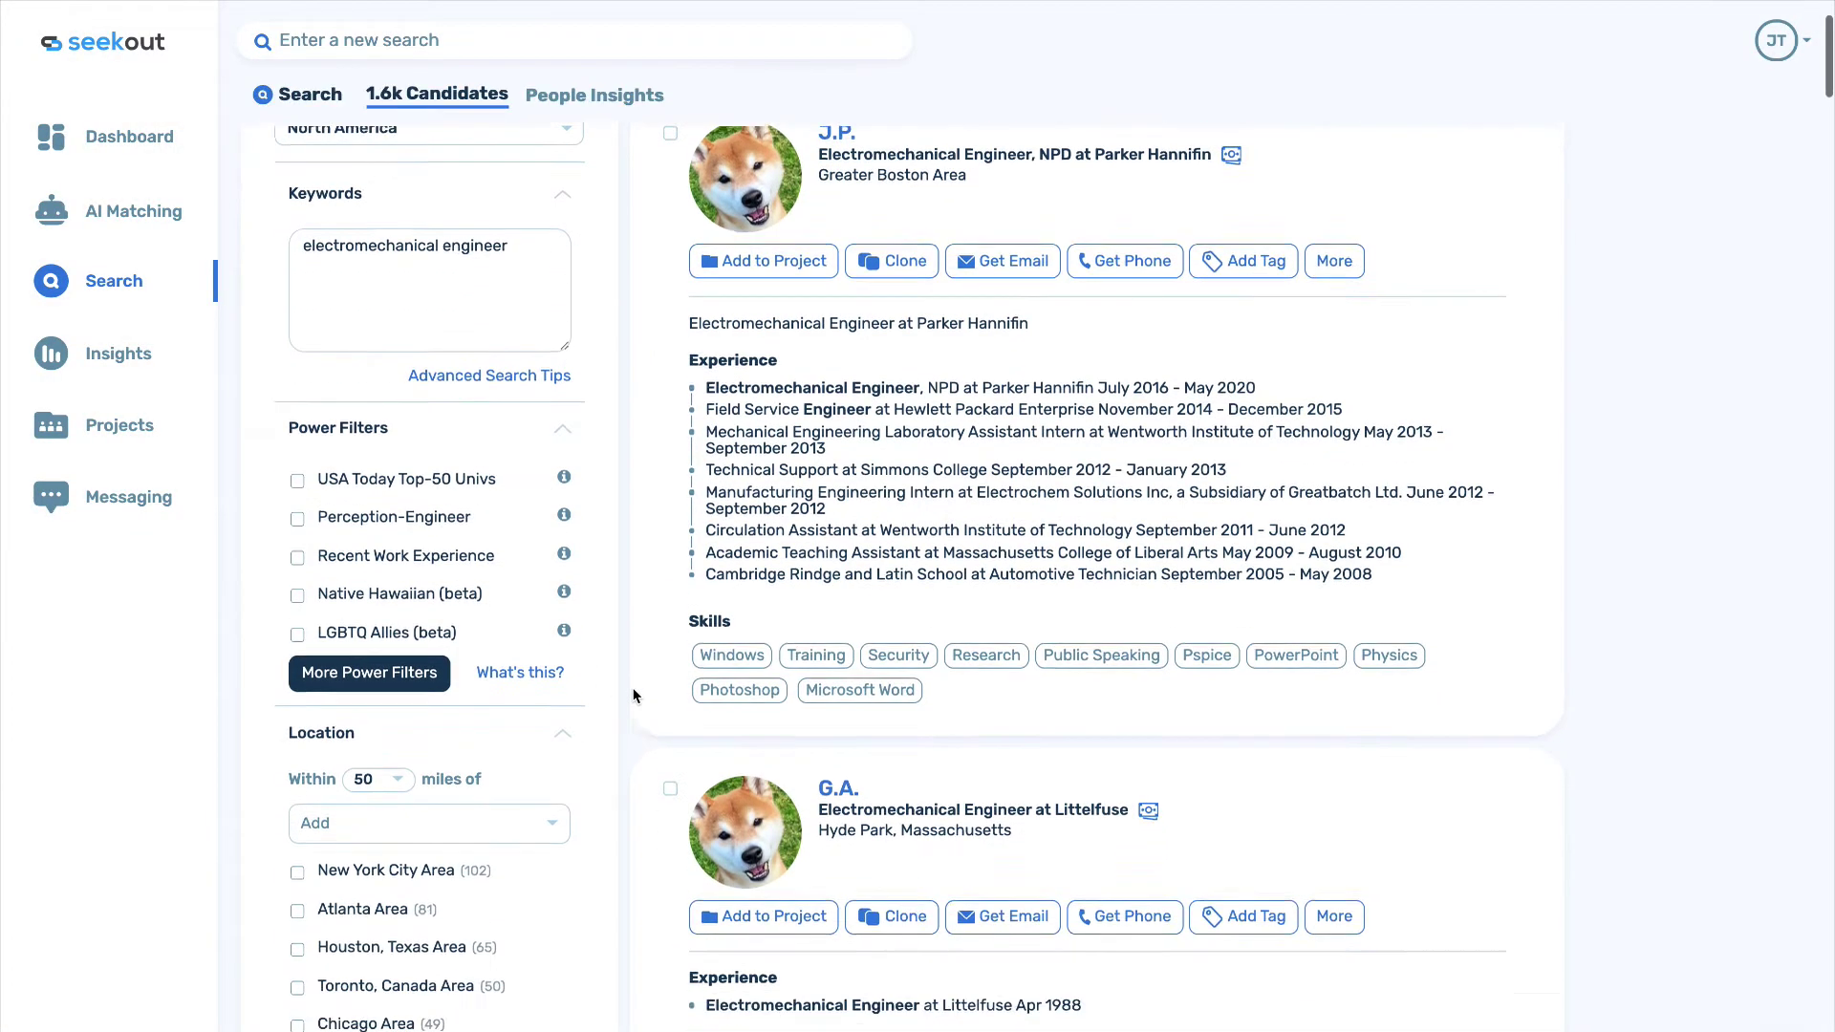
scroll(633, 695, down, 3)
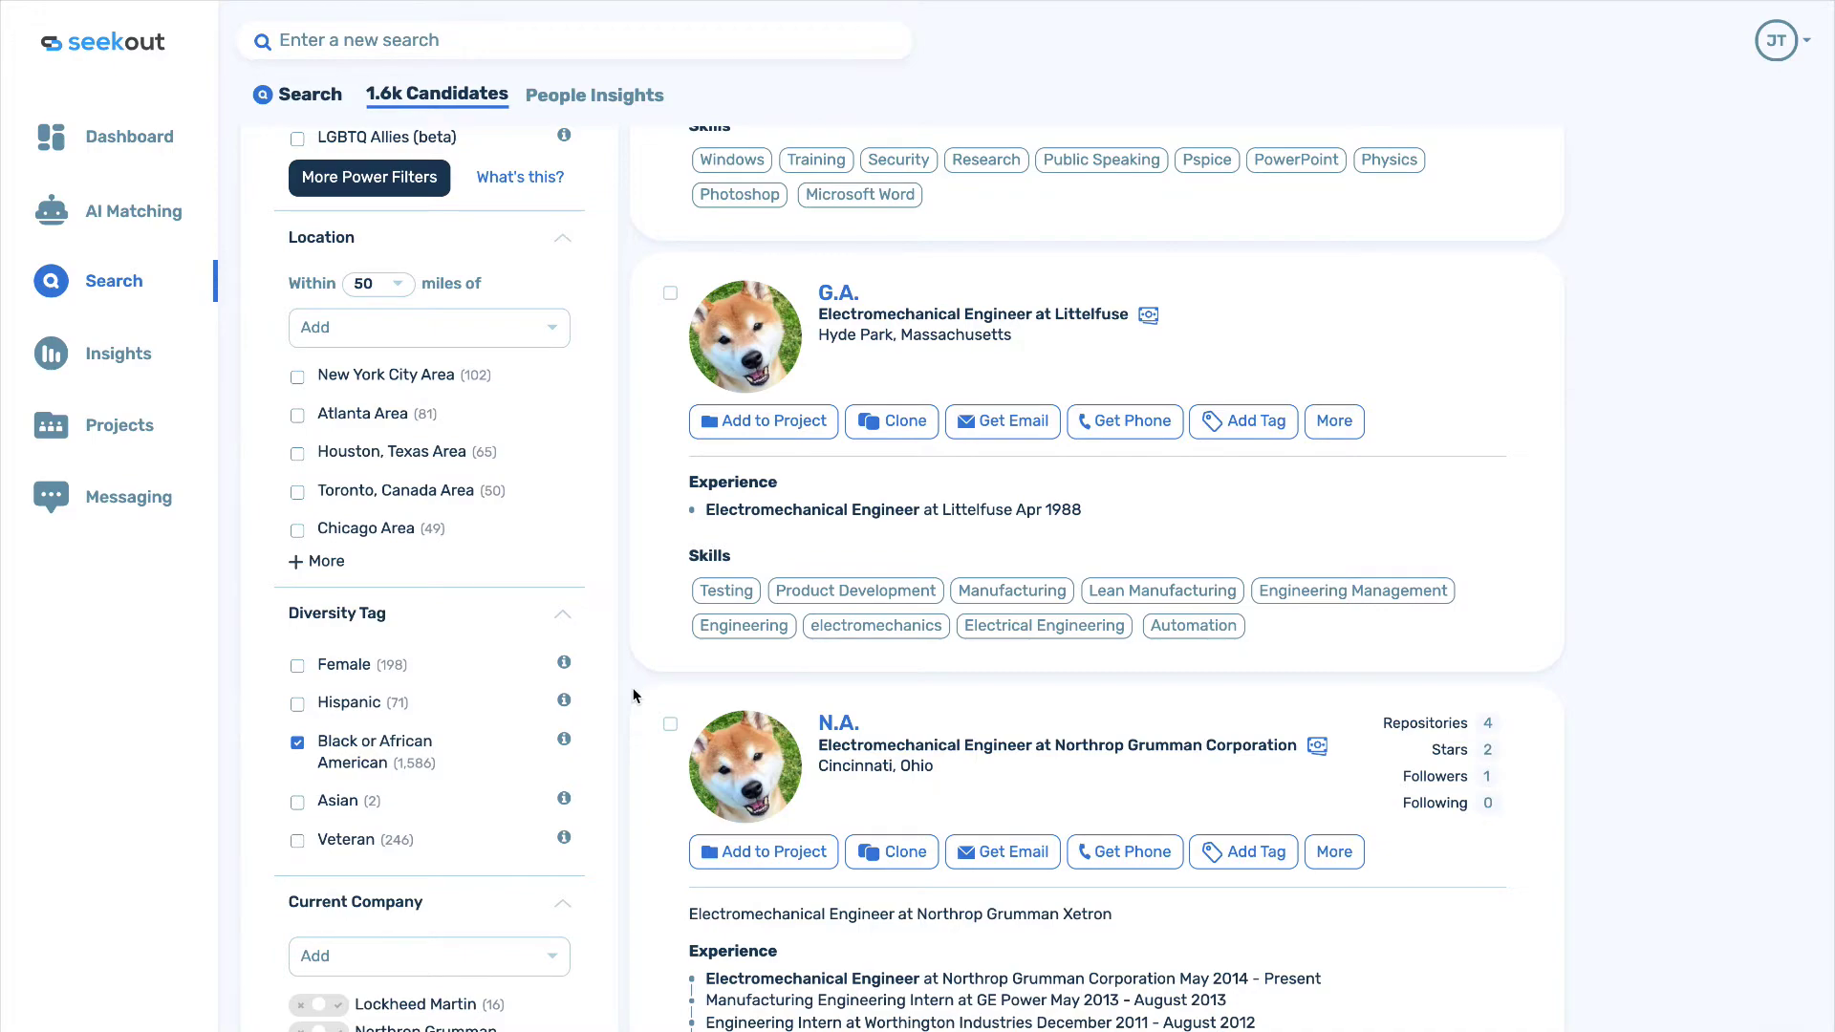
scroll(633, 695, up, 8)
click(310, 260)
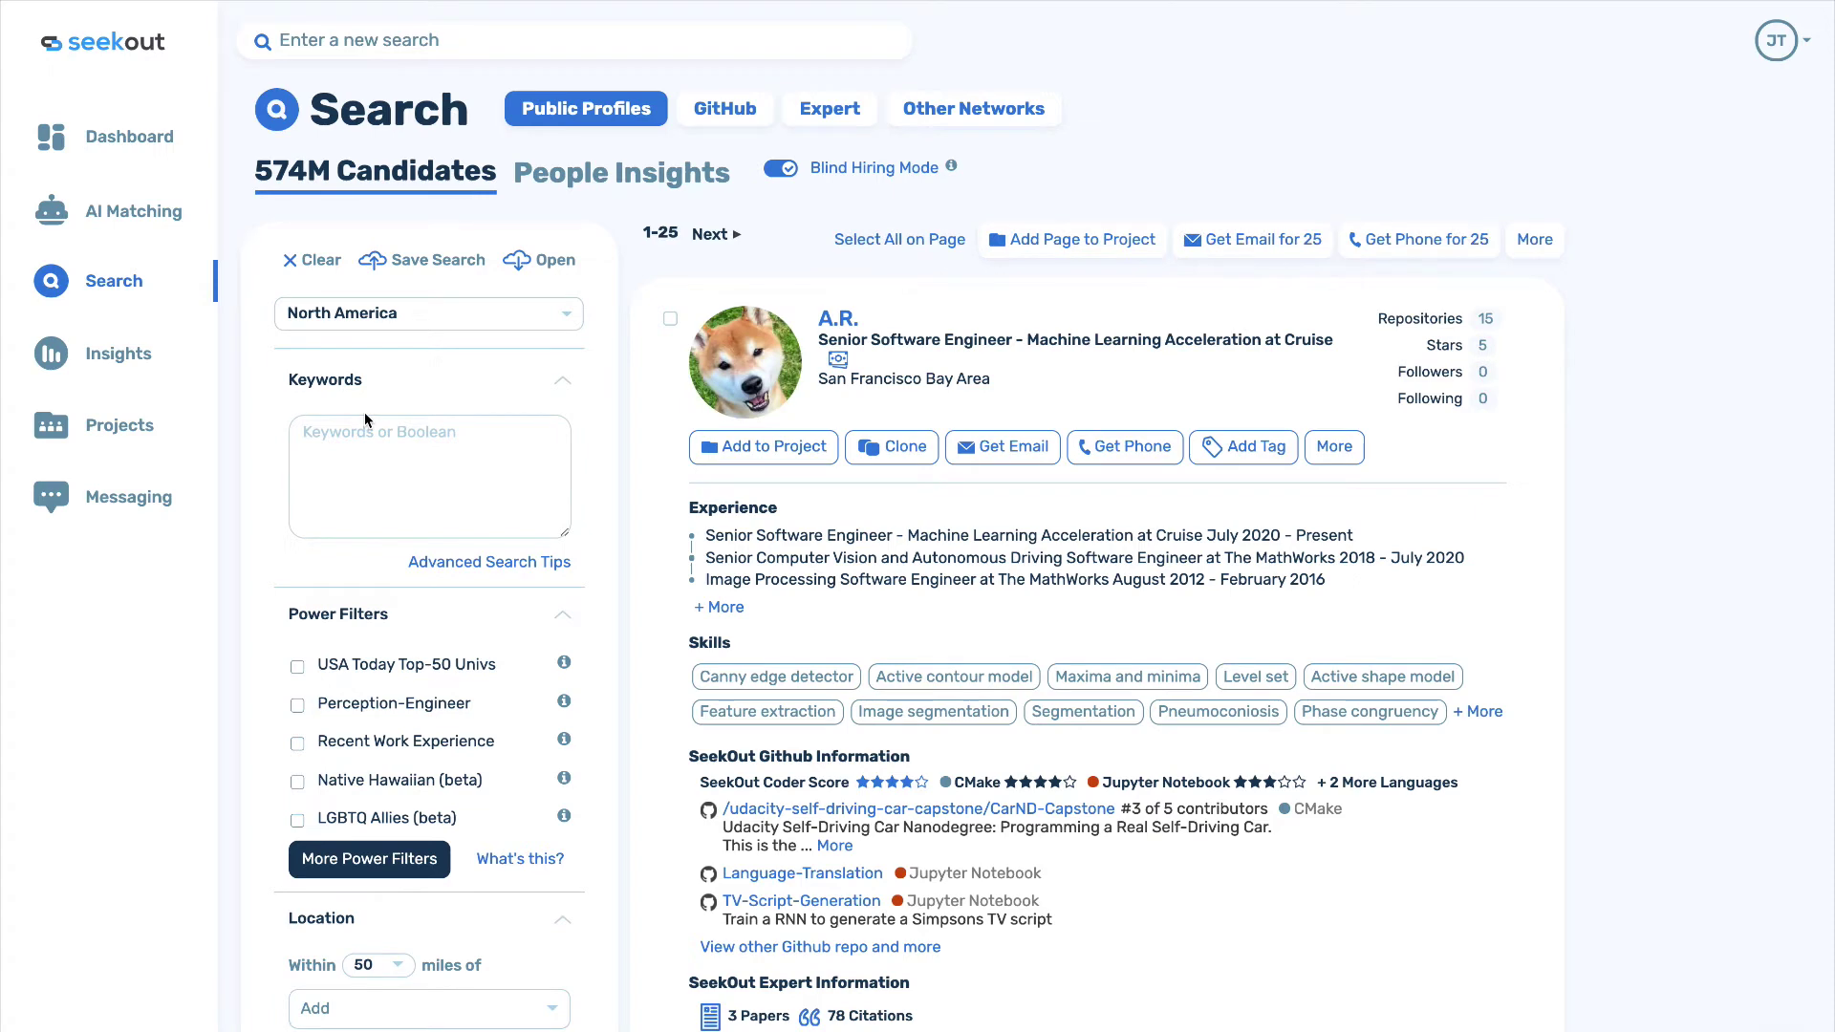
Browse the General and Custom power filter categories, then close the catalogue unchanged.
click(363, 860)
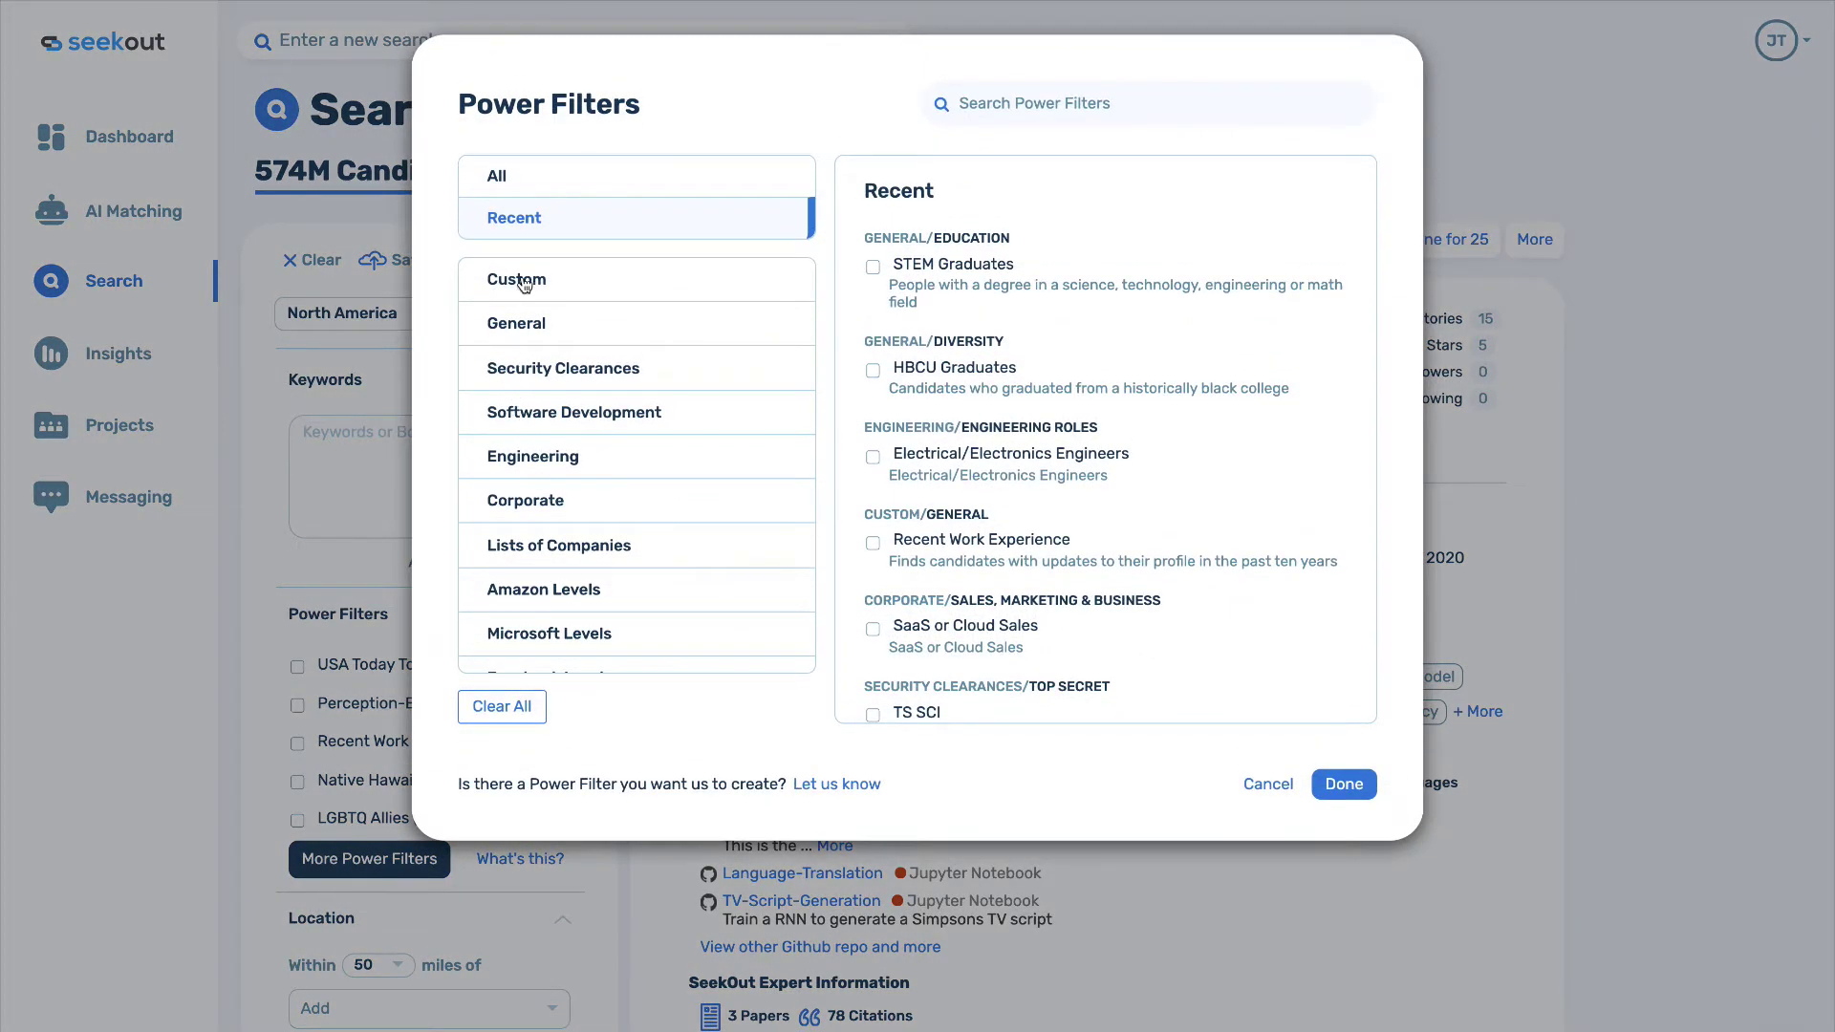
click(519, 323)
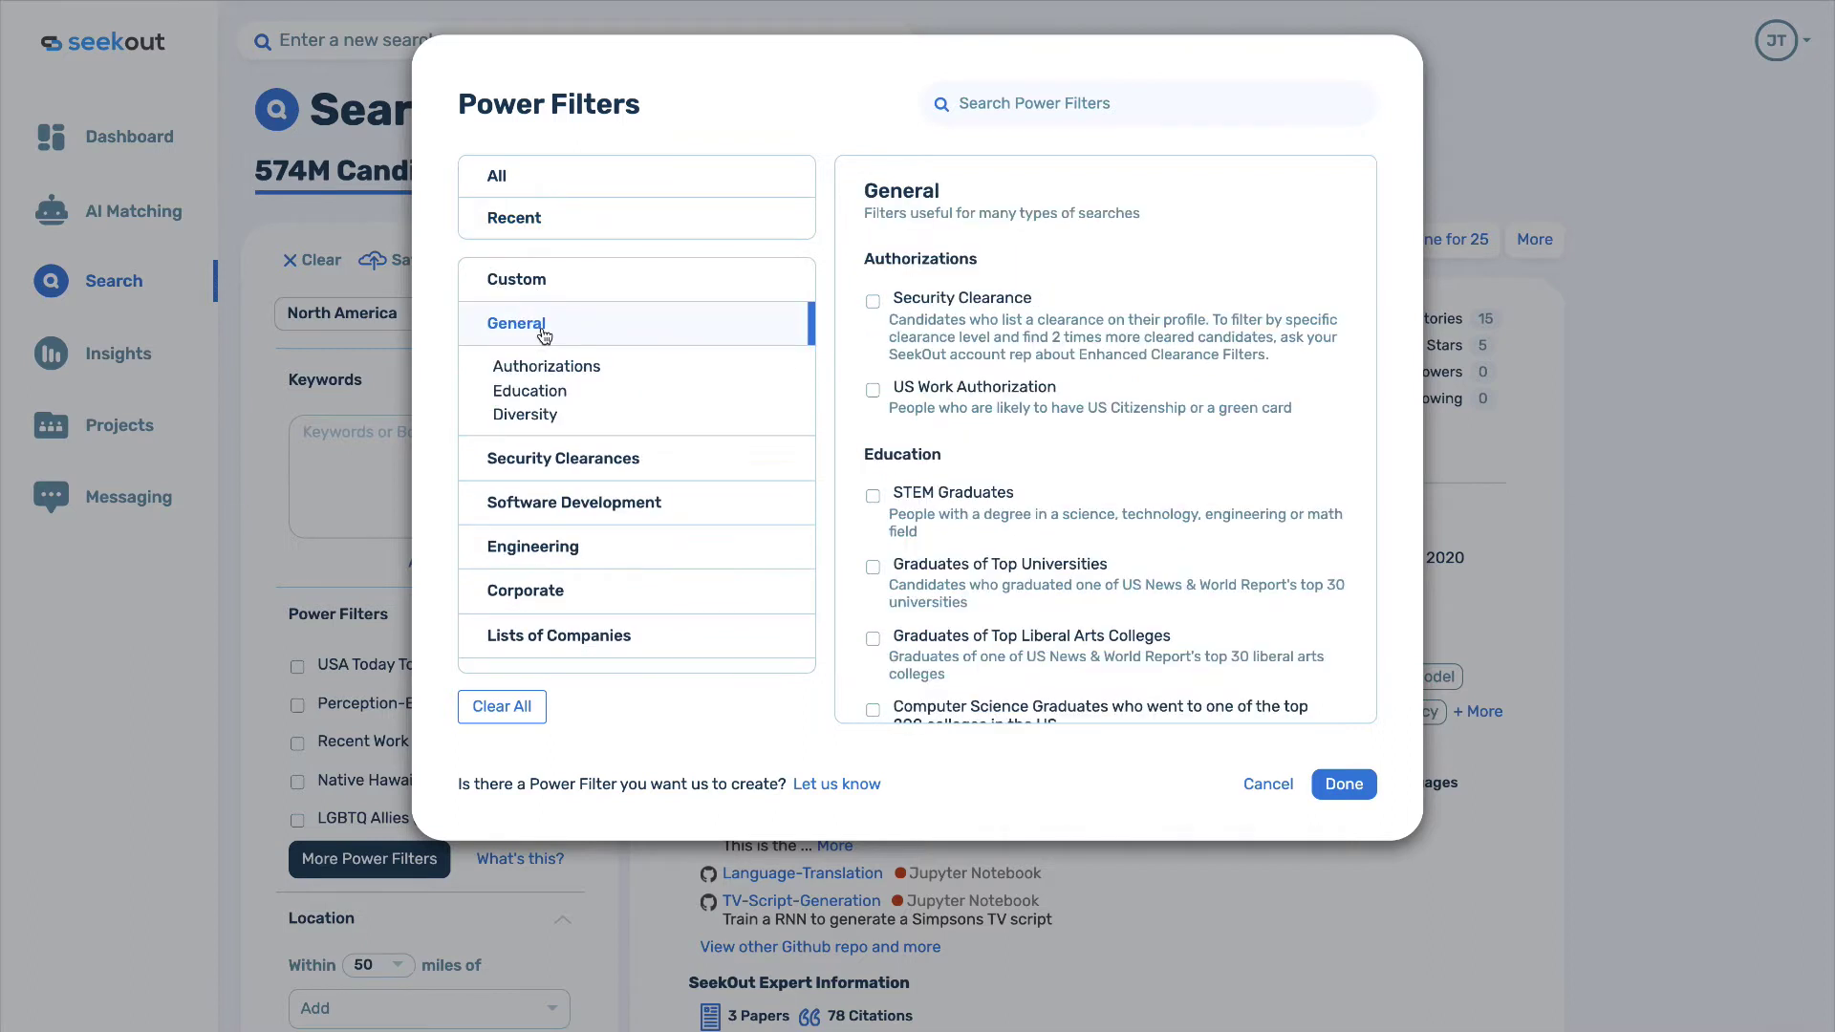
click(521, 293)
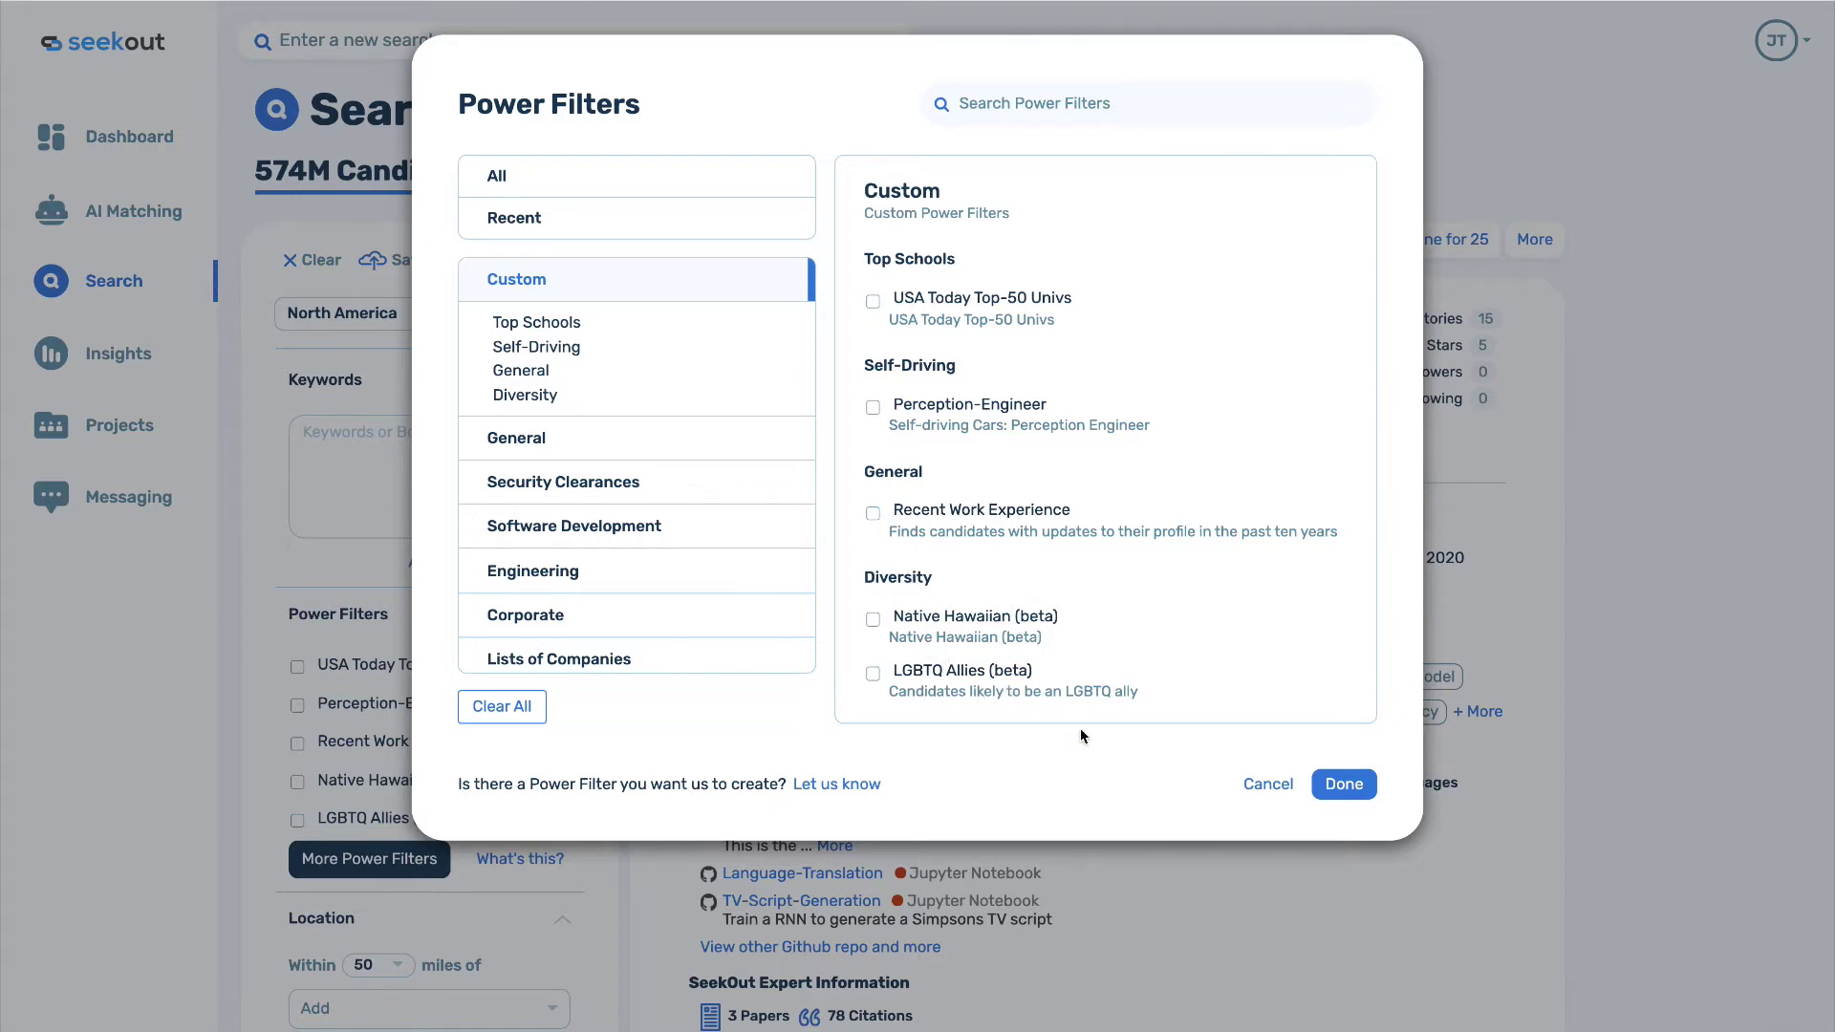
click(1267, 793)
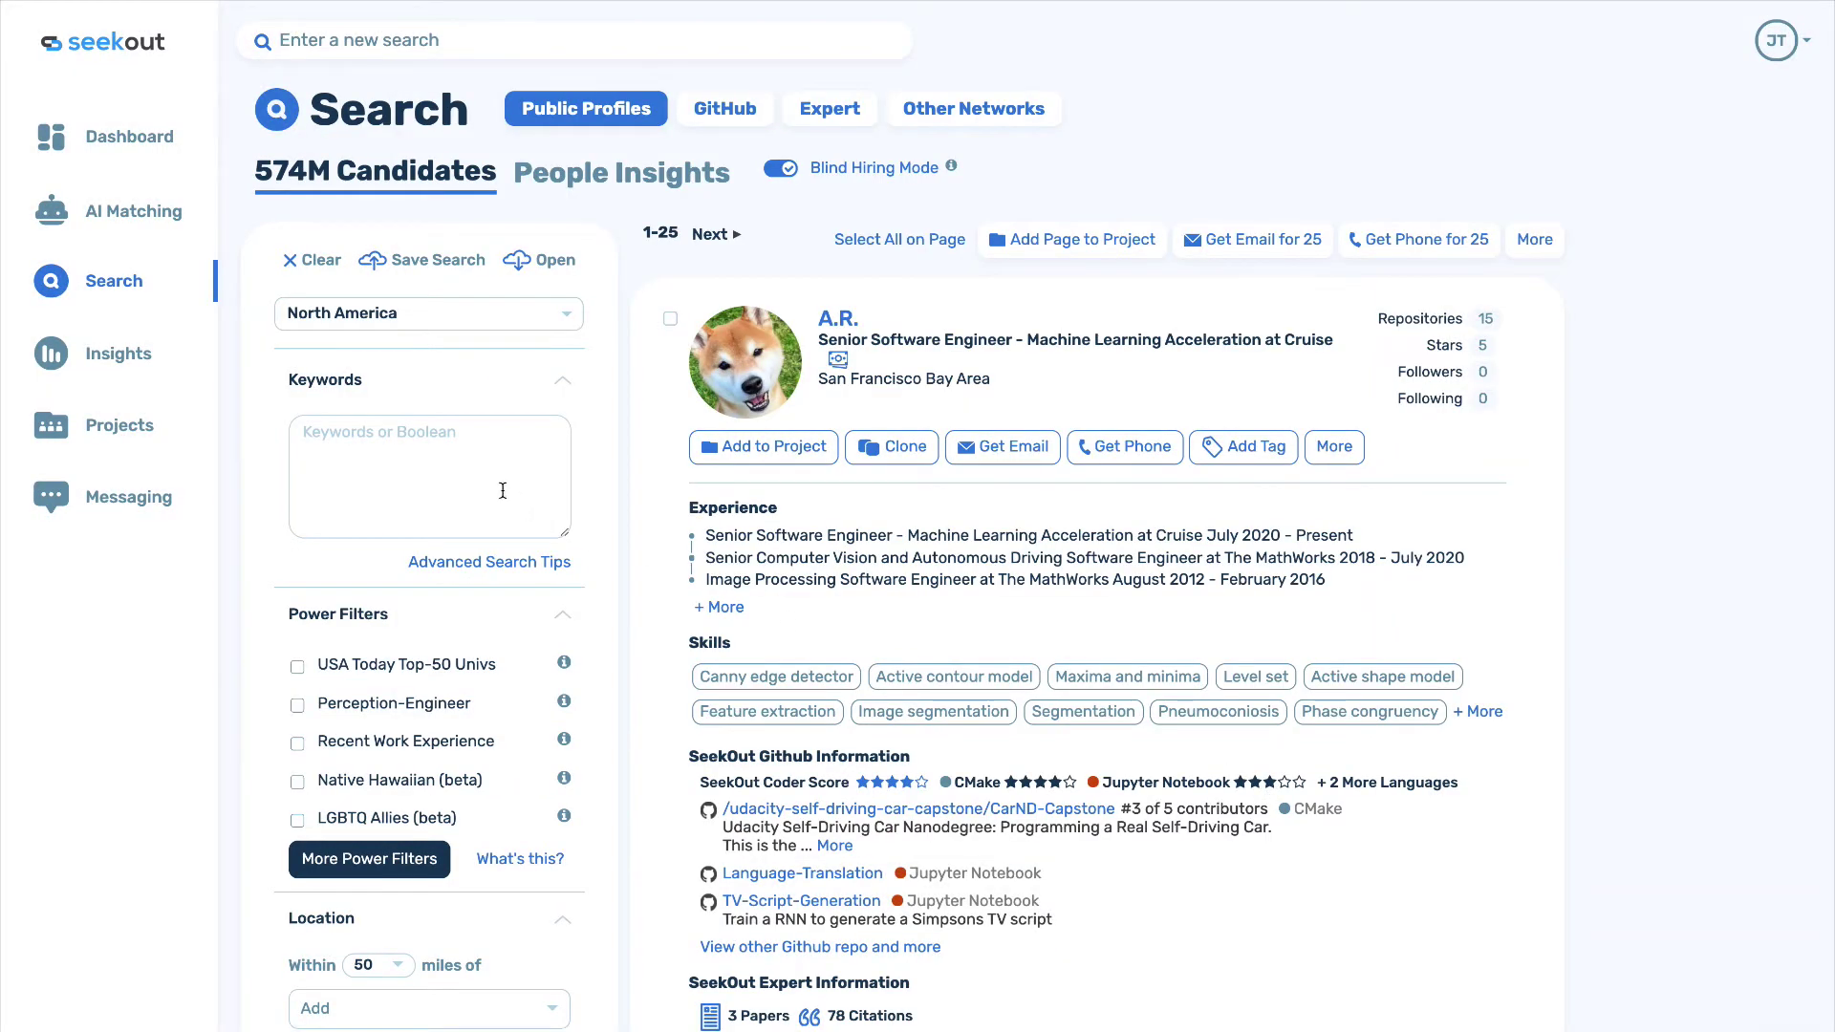
Search the power filters for 'accoun' and add Sales & Account Execs.
click(503, 490)
click(381, 865)
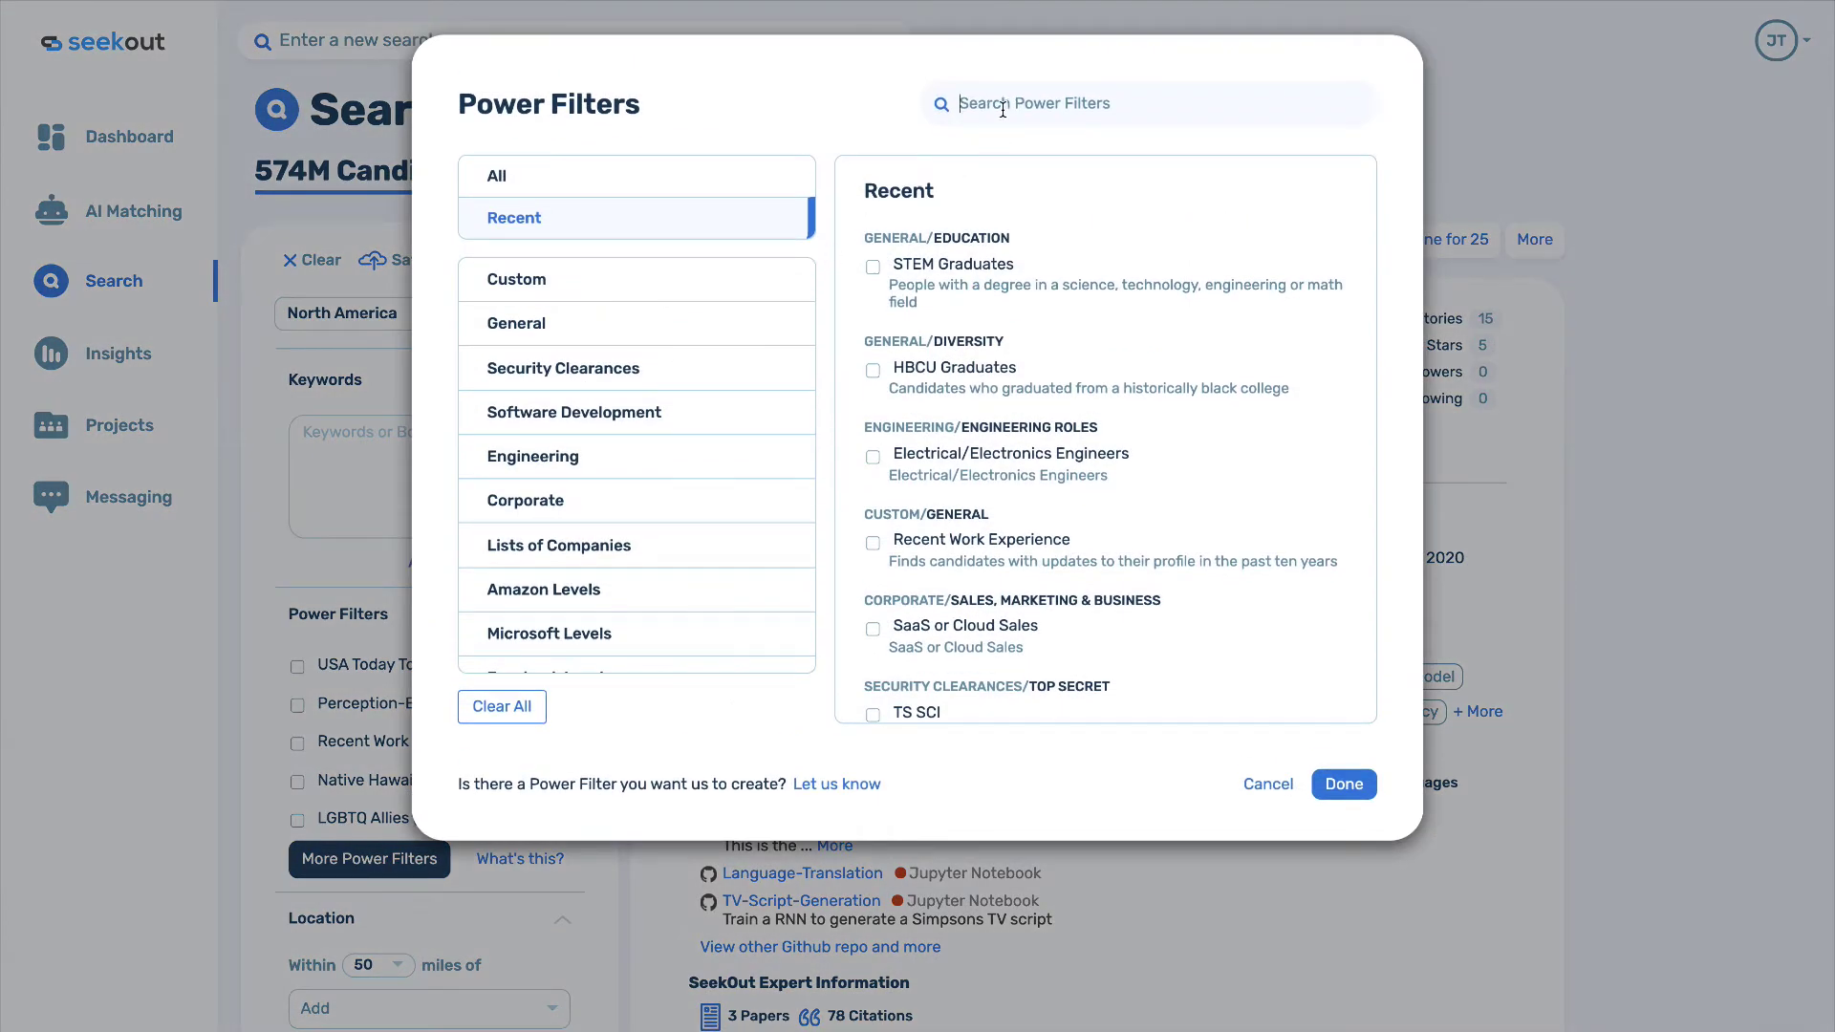
text(accon)
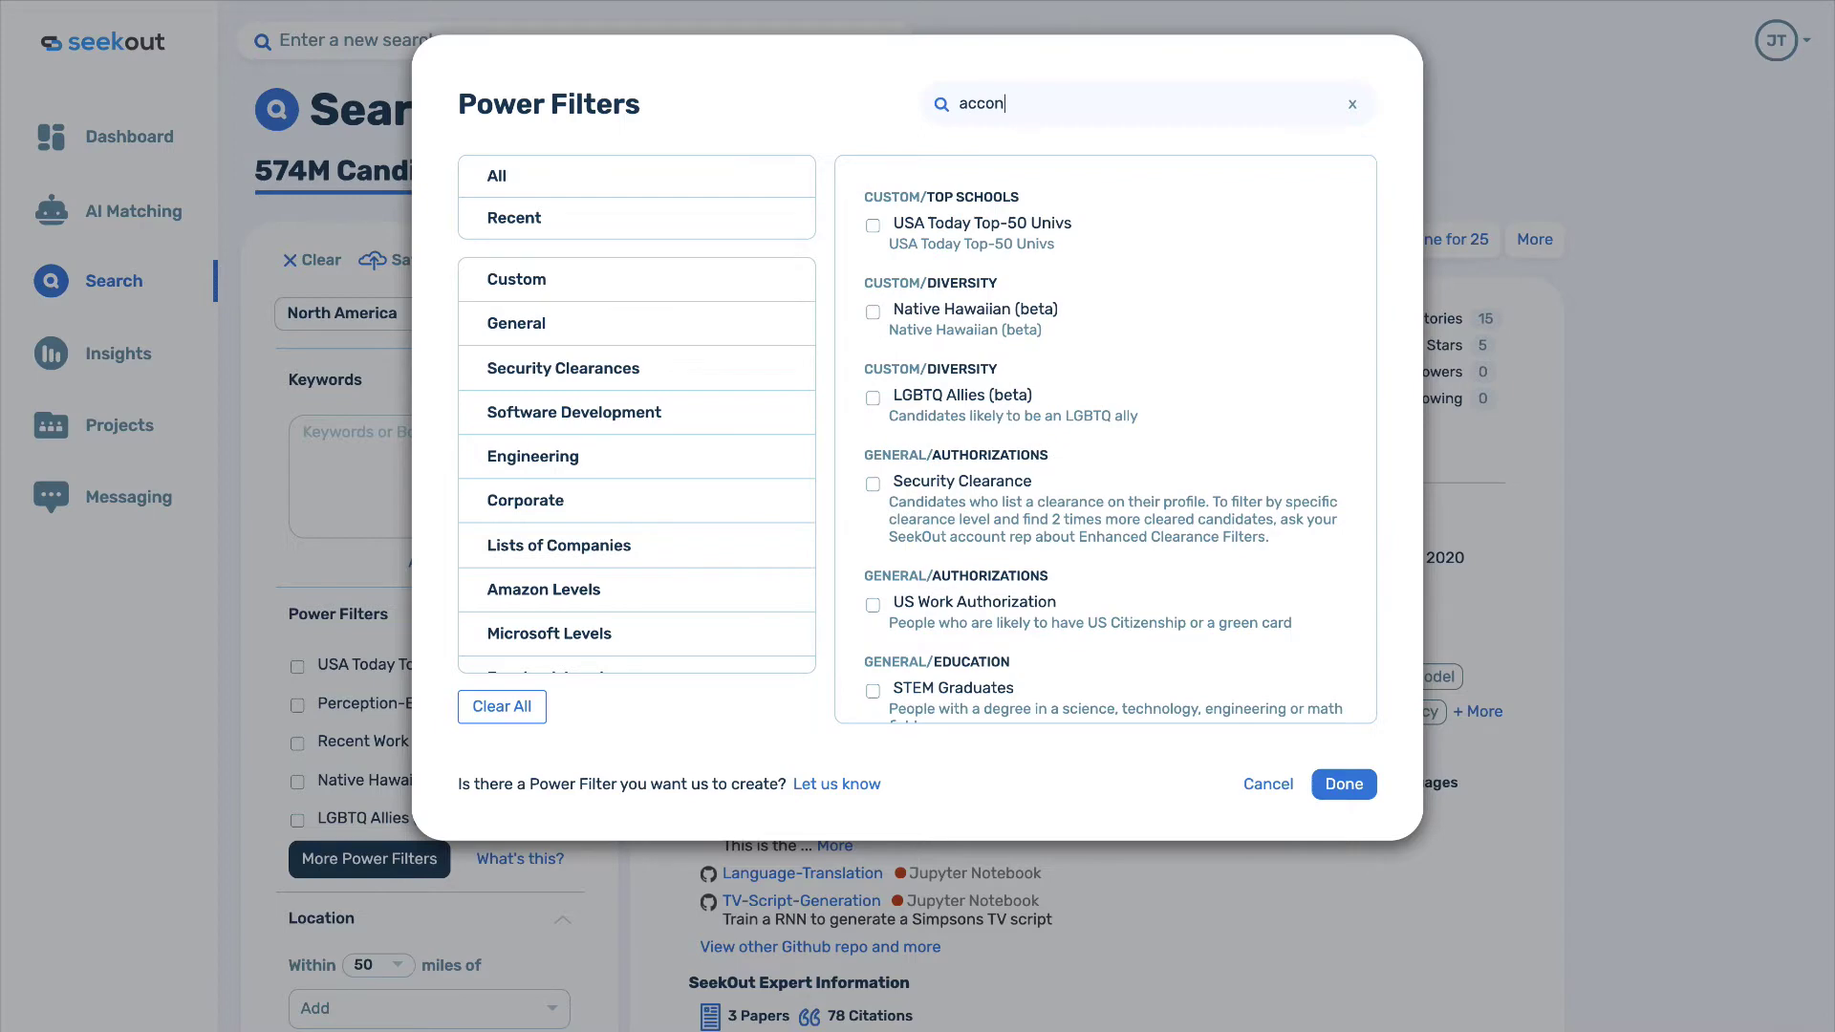
key(BackSpace)
text(un)
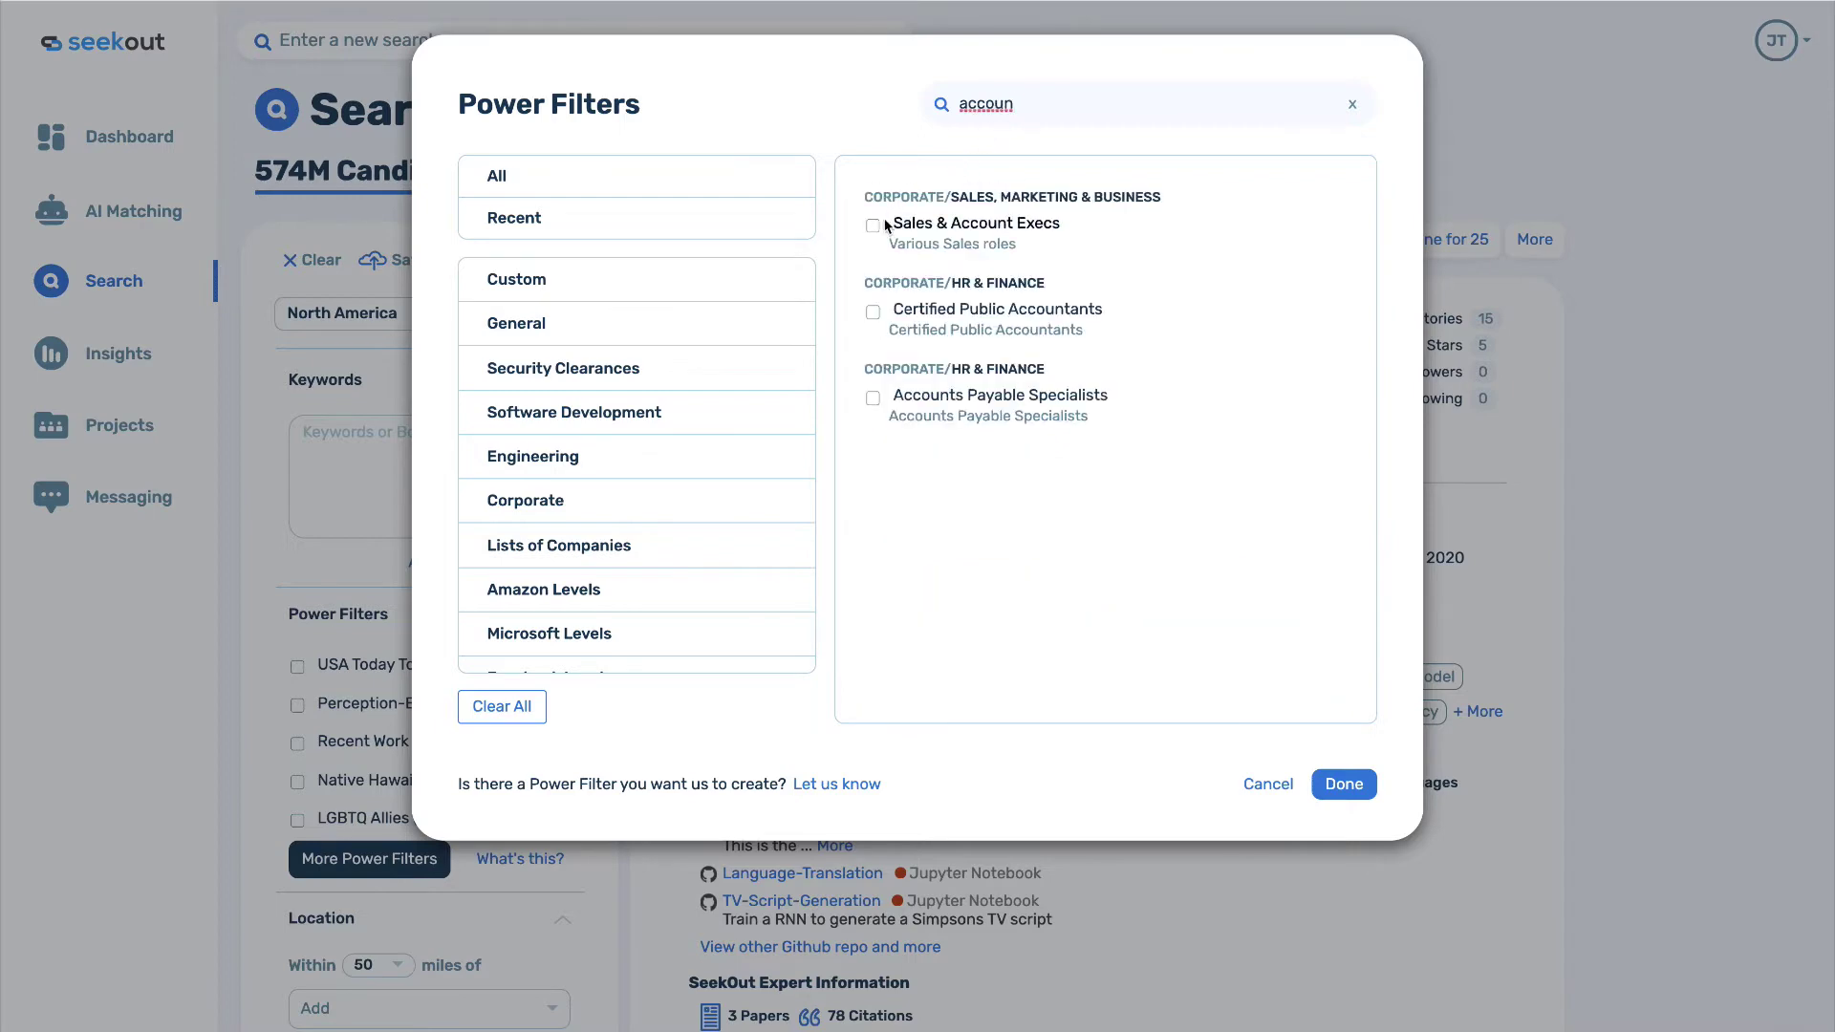
click(872, 226)
Apply Sales & Account Execs and require both Female and Black or African American diversity tags (59k).
click(1341, 783)
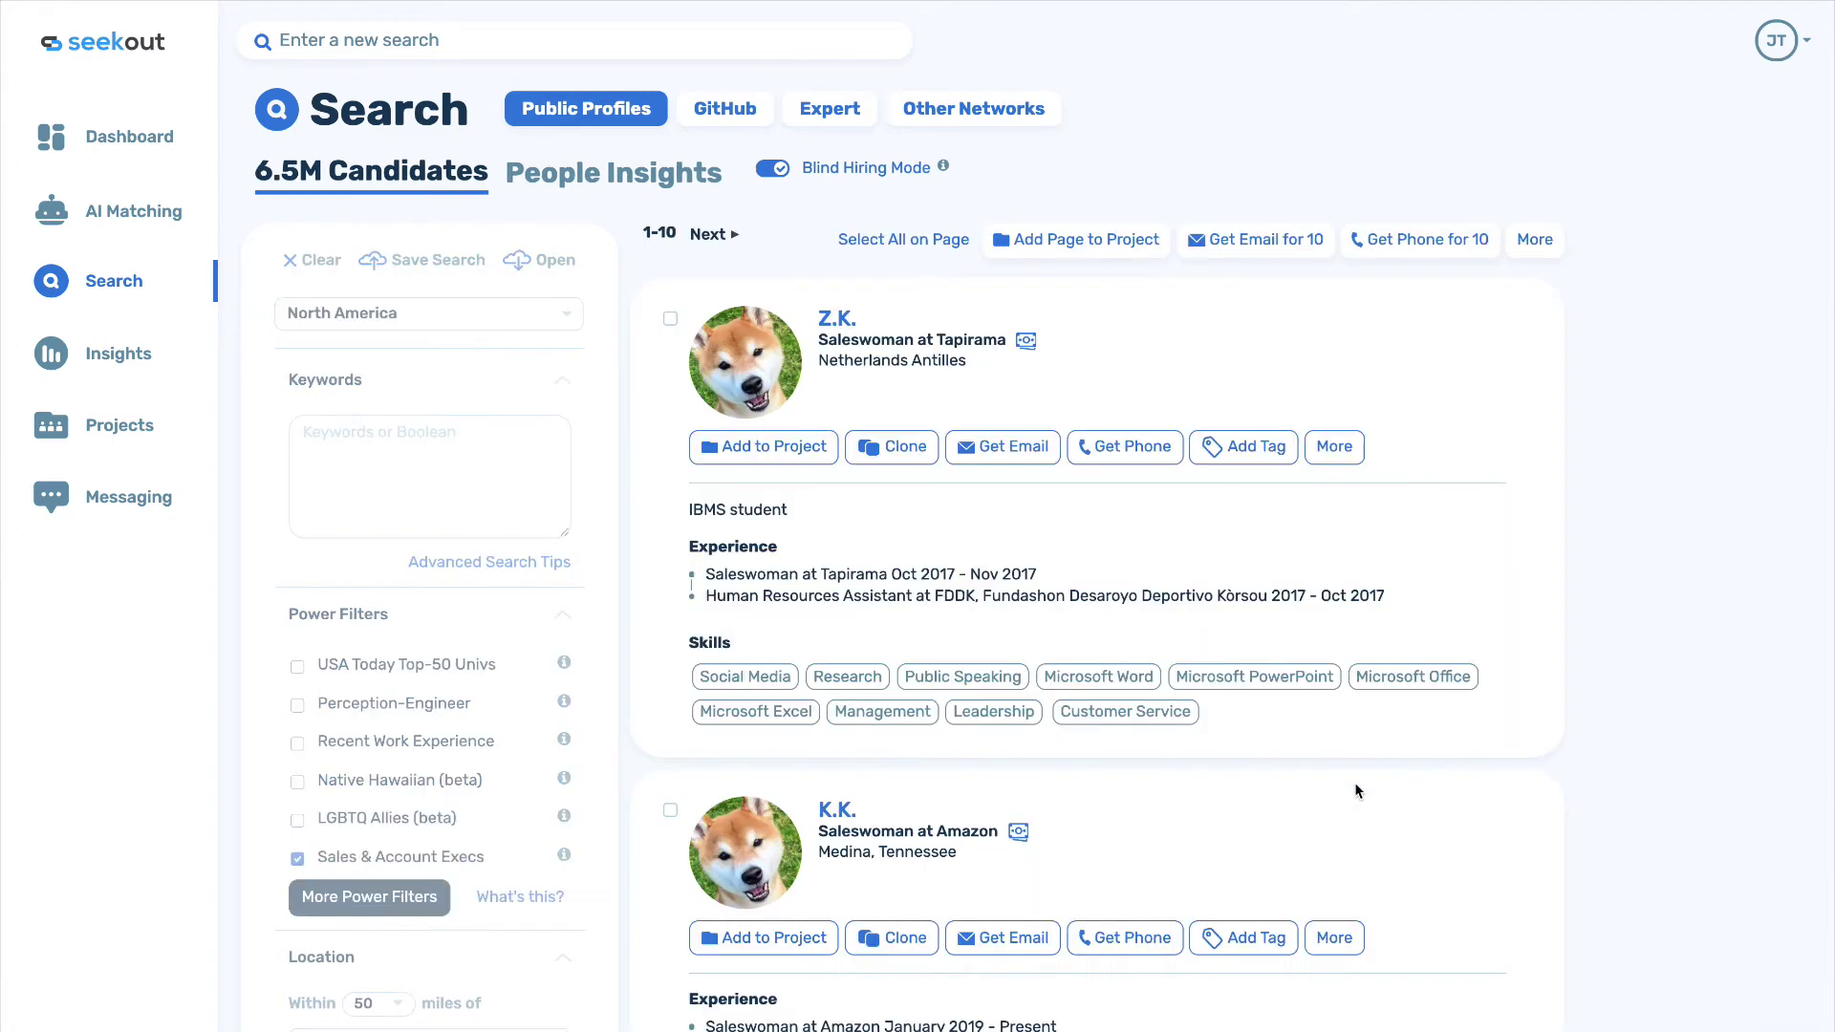
scroll(485, 697, down, 6)
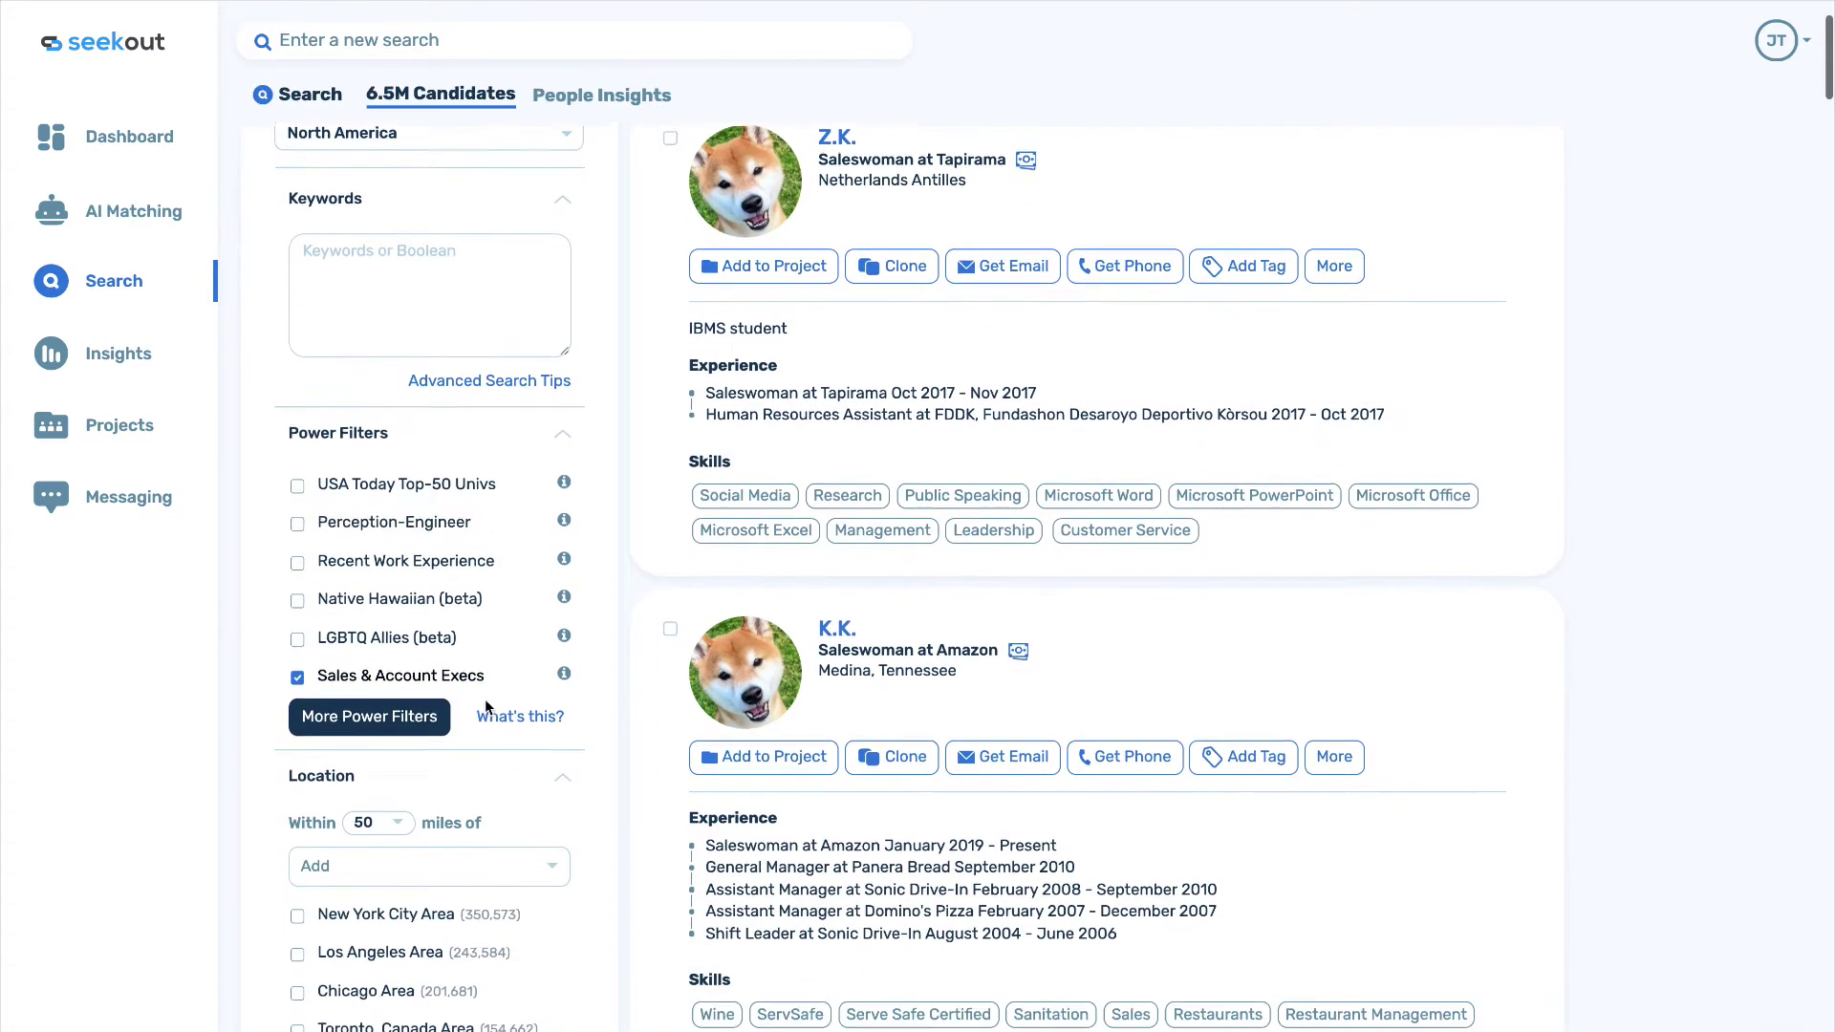
scroll(485, 697, down, 3)
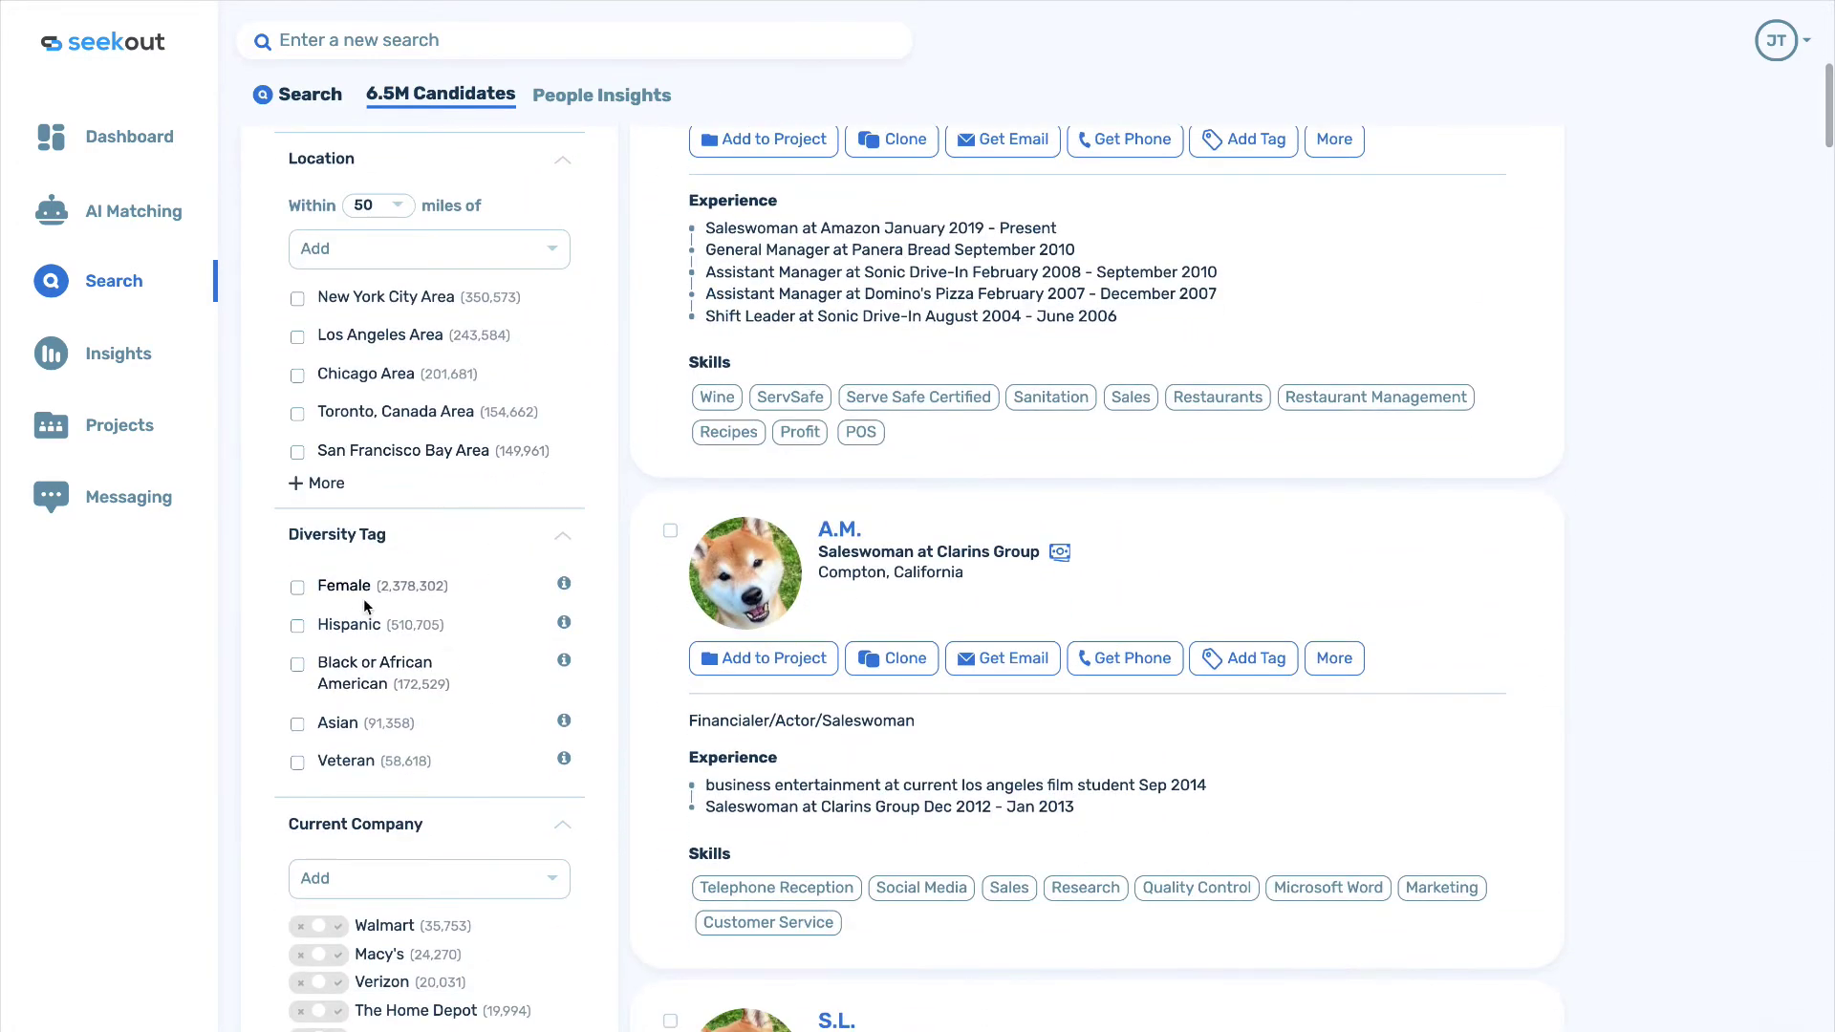
click(297, 588)
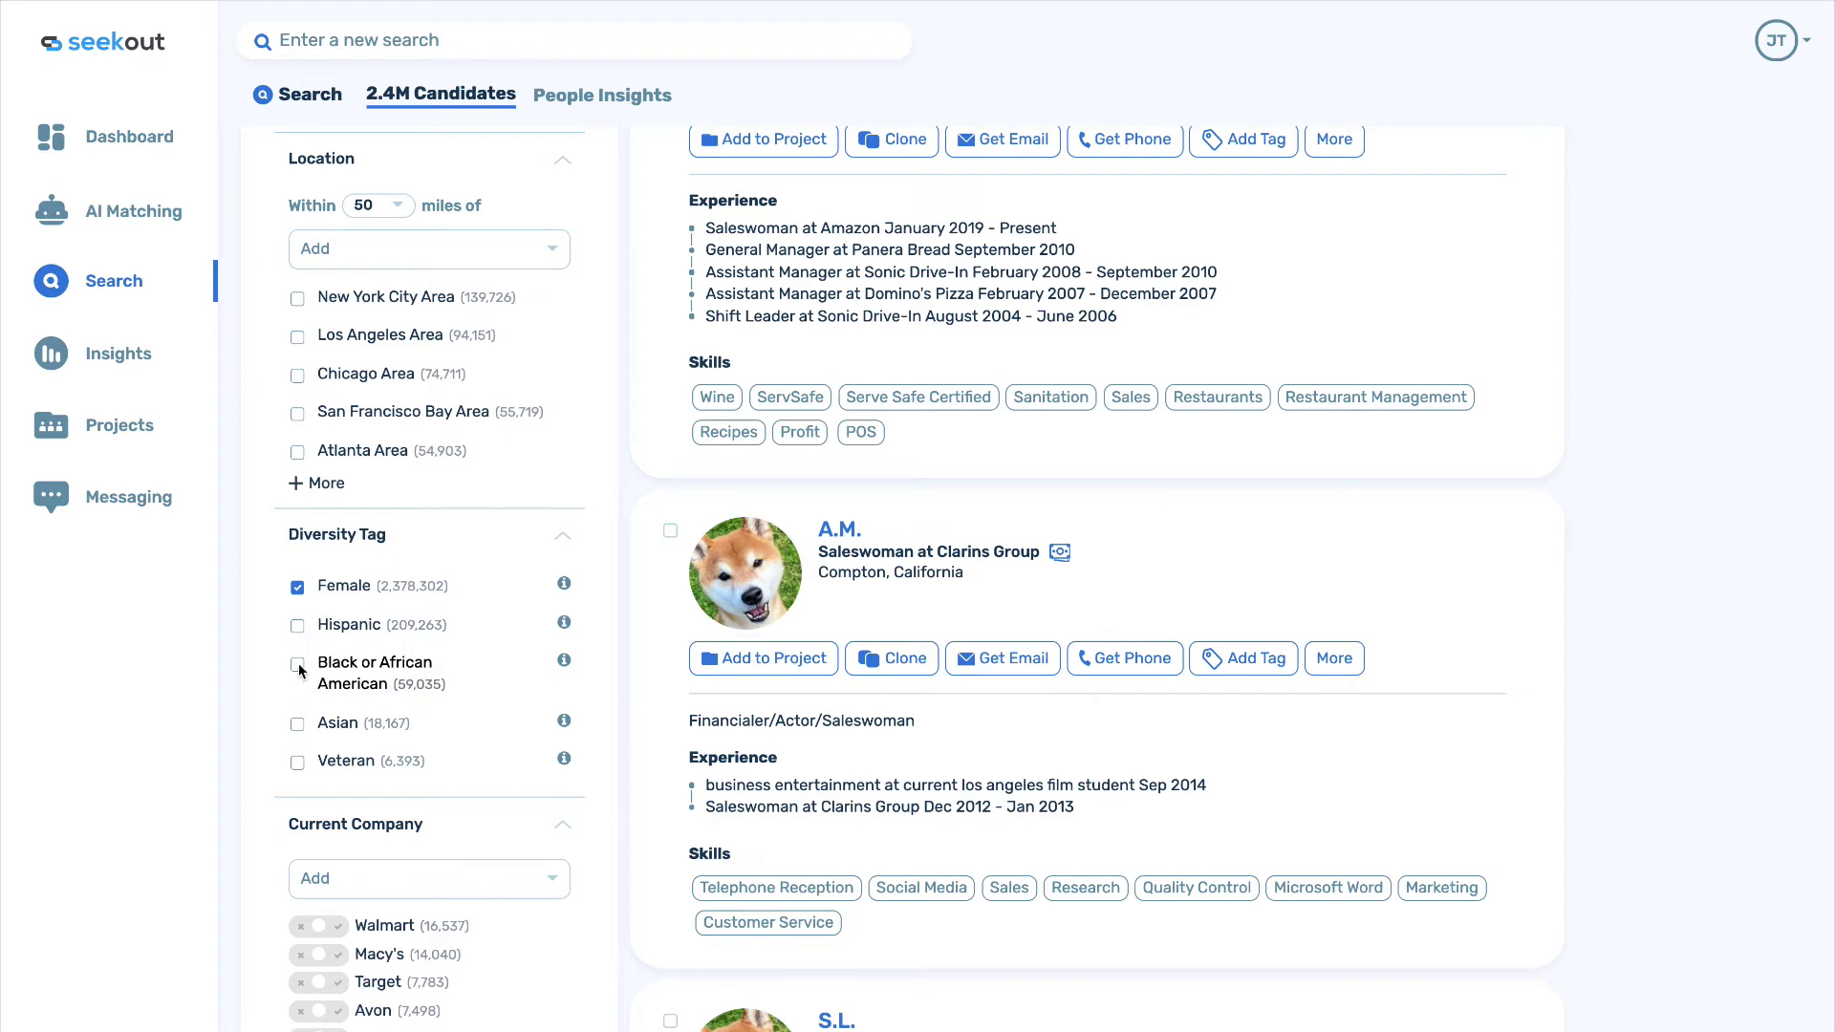
click(297, 665)
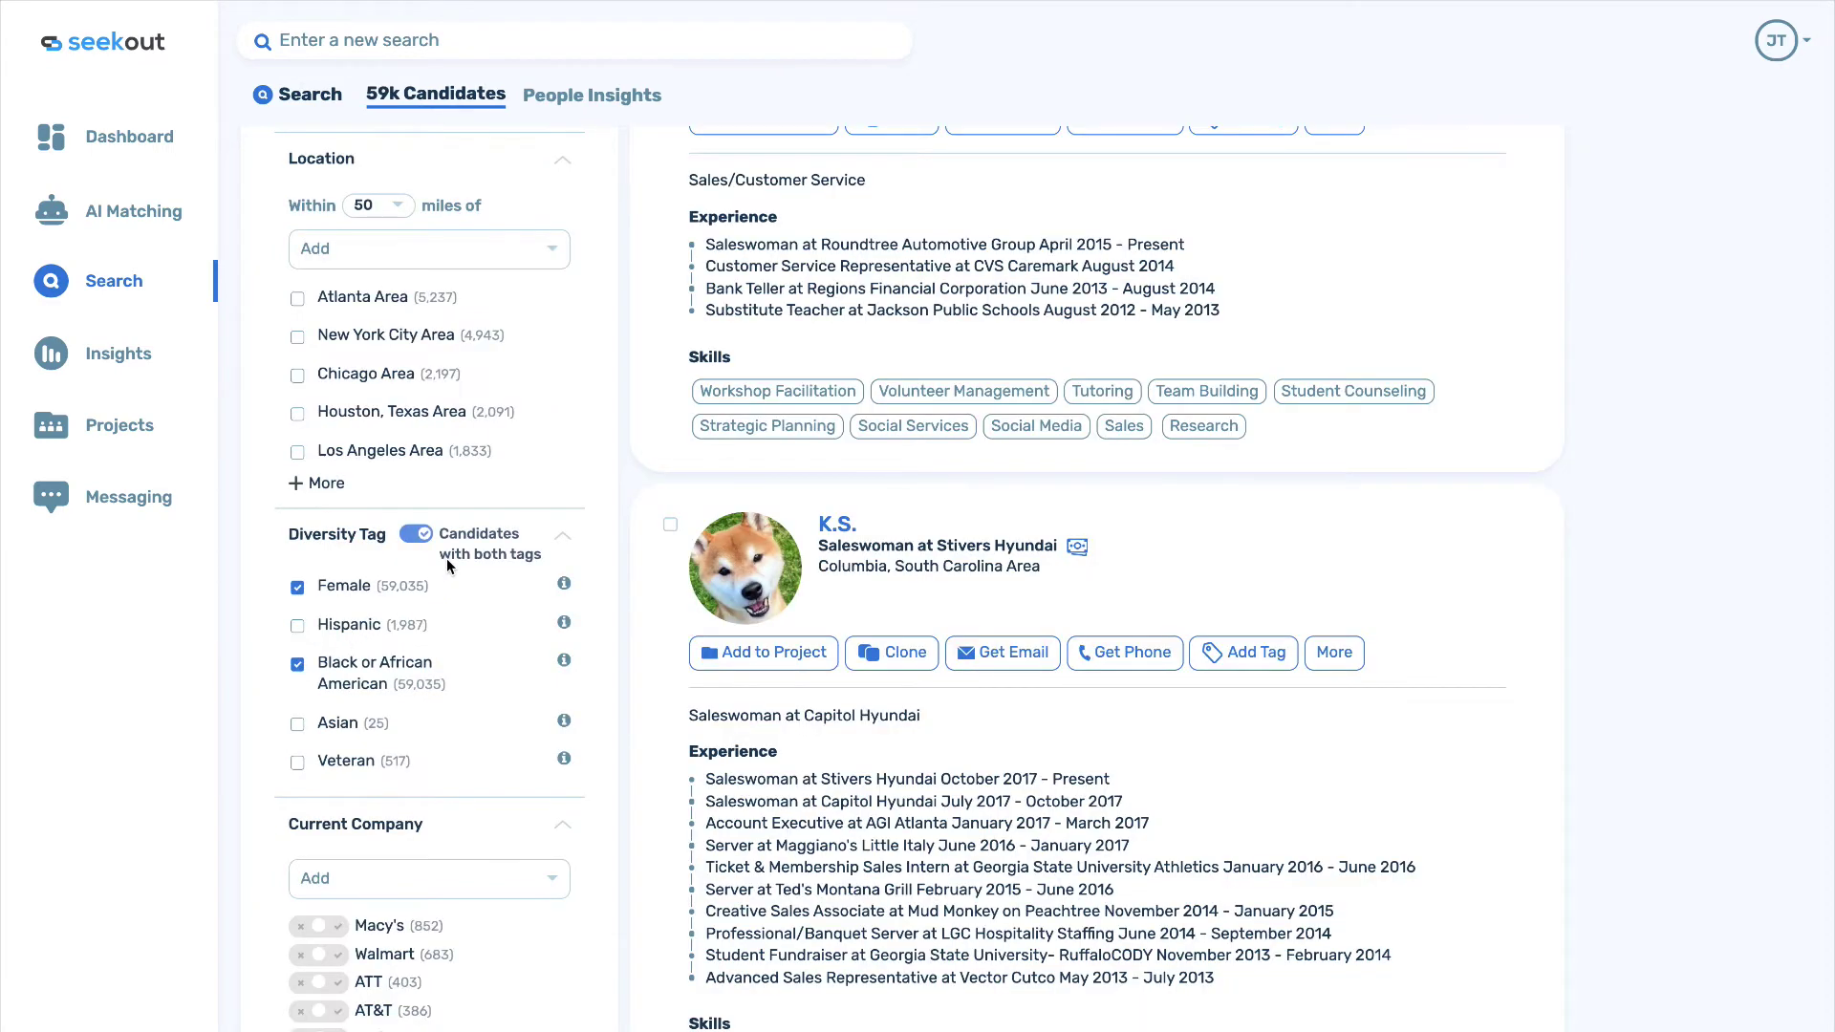
scroll(1246, 523, up, 15)
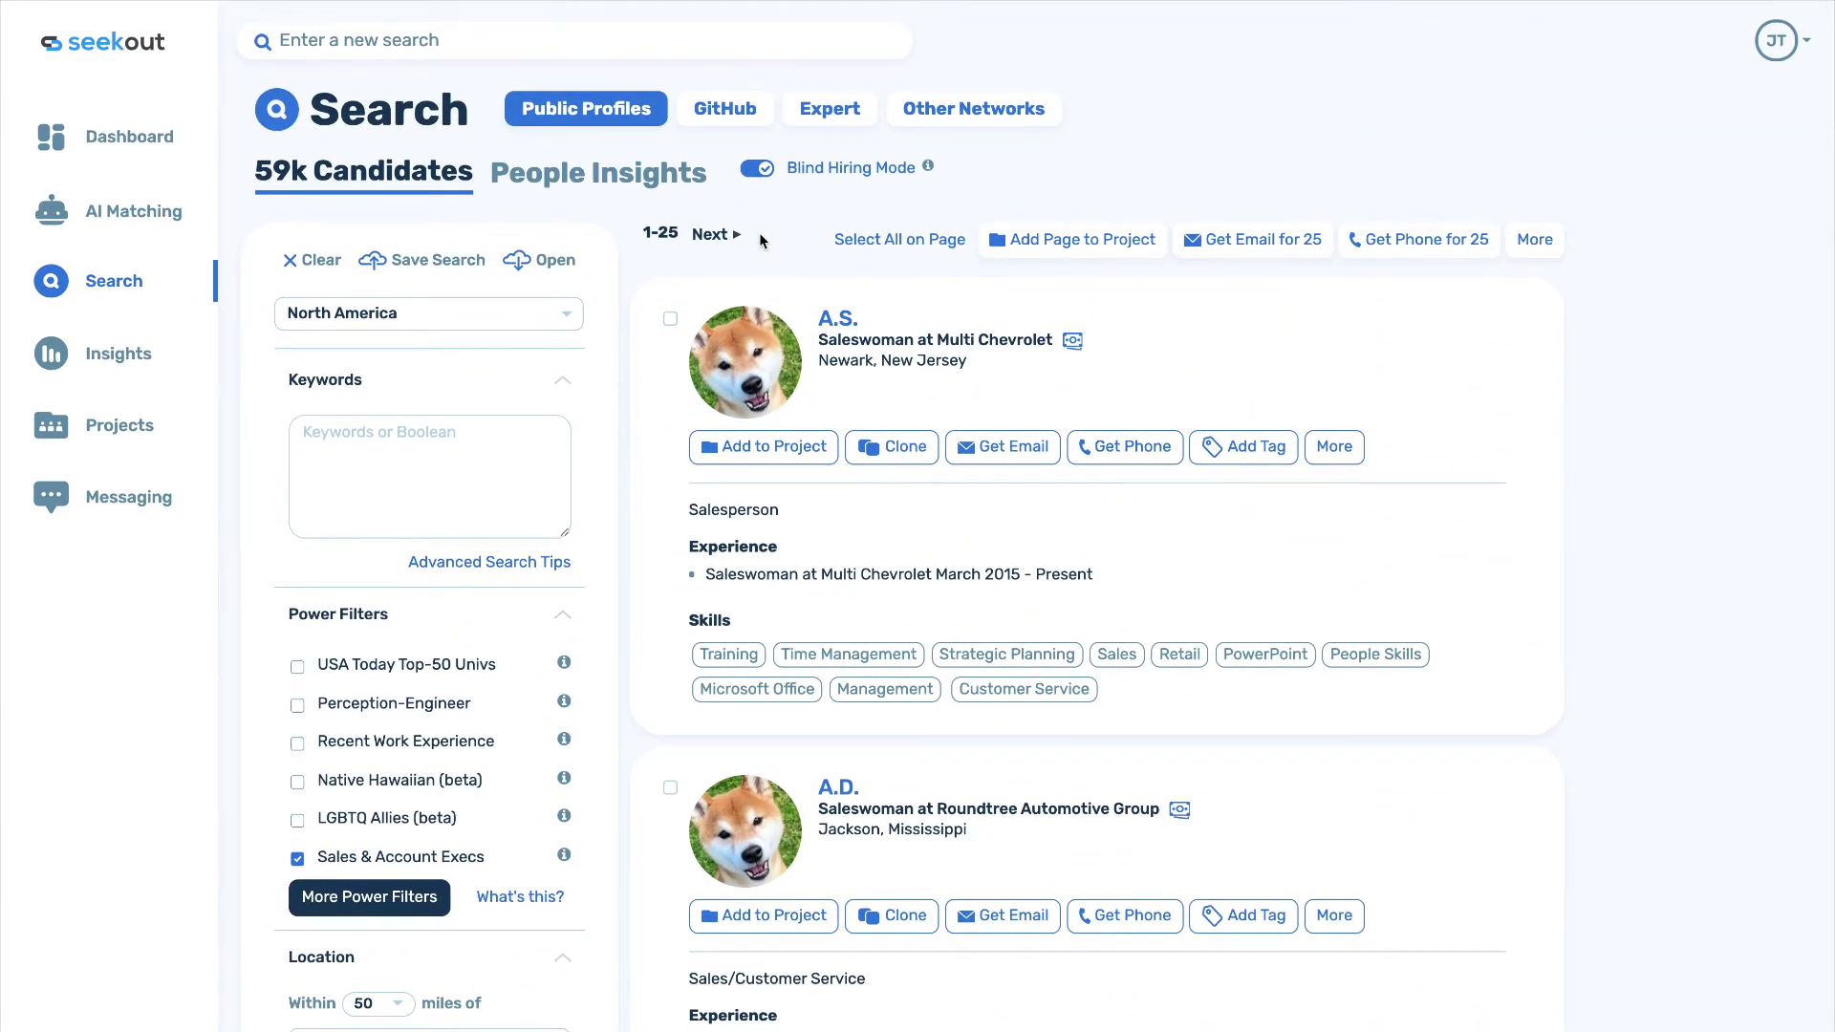
Turn Blind Hiring Mode off and scroll through results showing real names and photos.
click(876, 175)
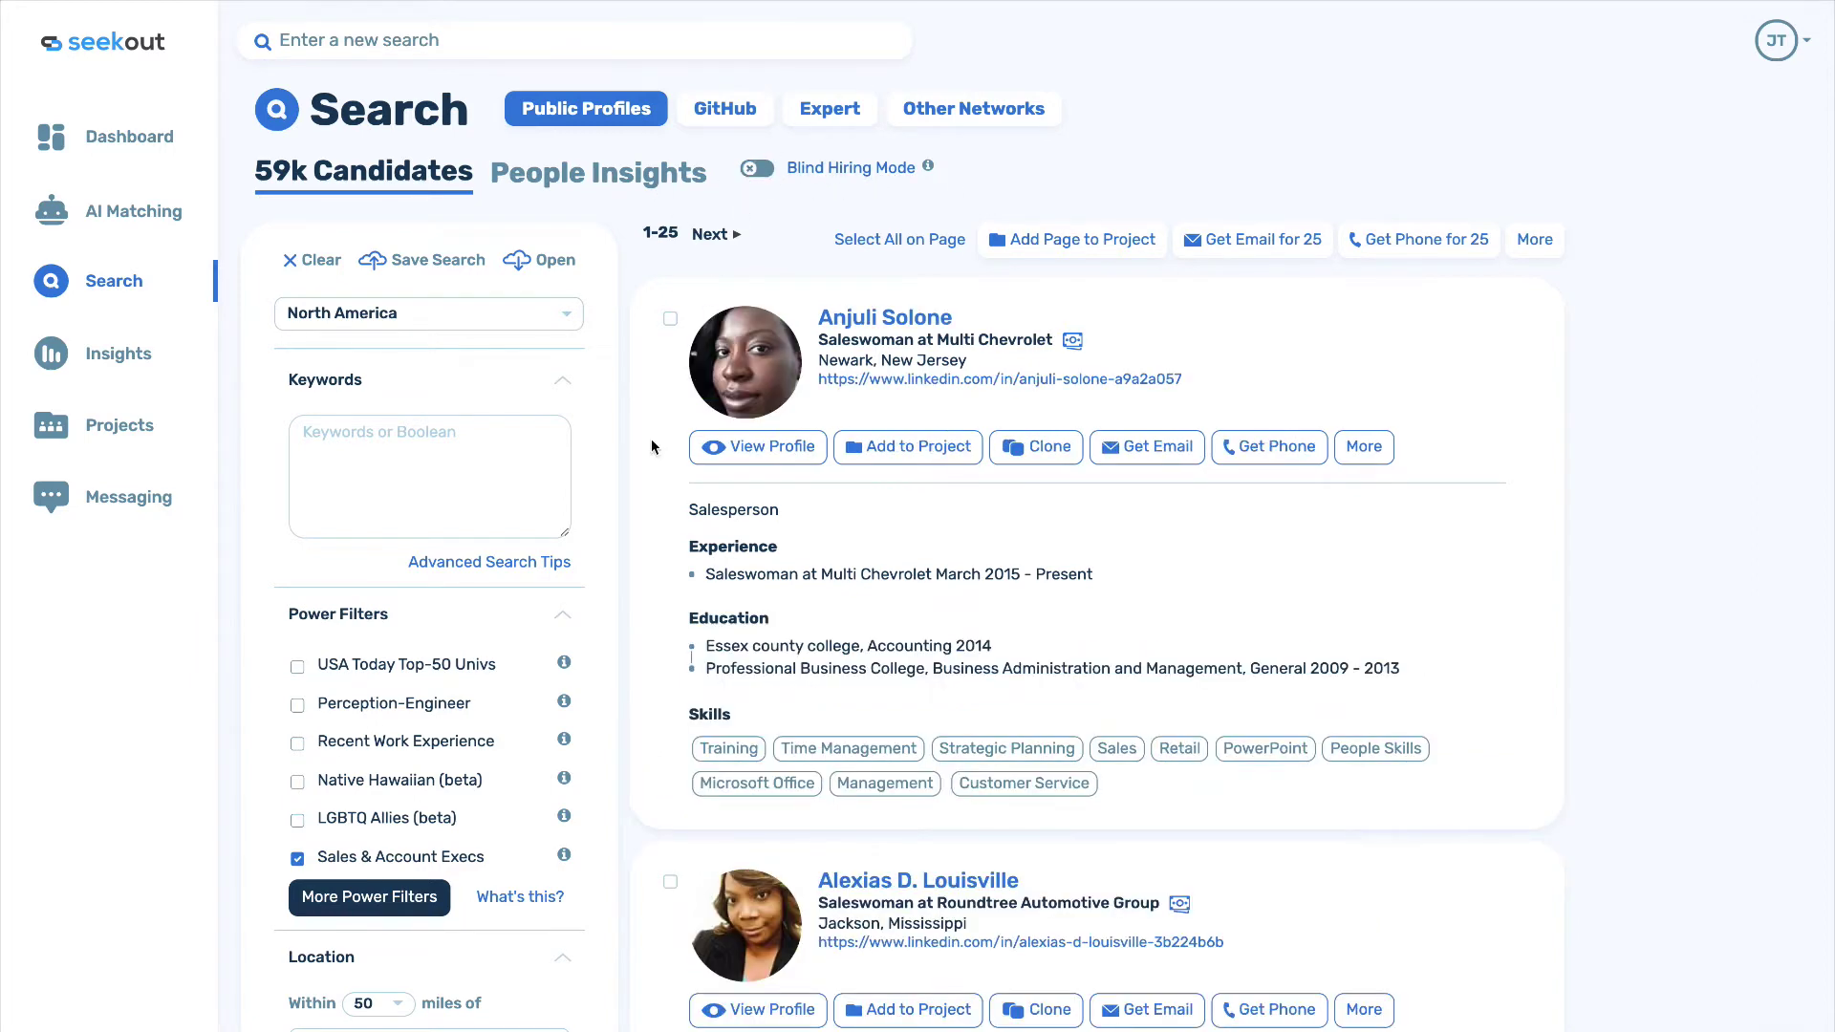
scroll(652, 440, down, 5)
scroll(651, 446, down, 6)
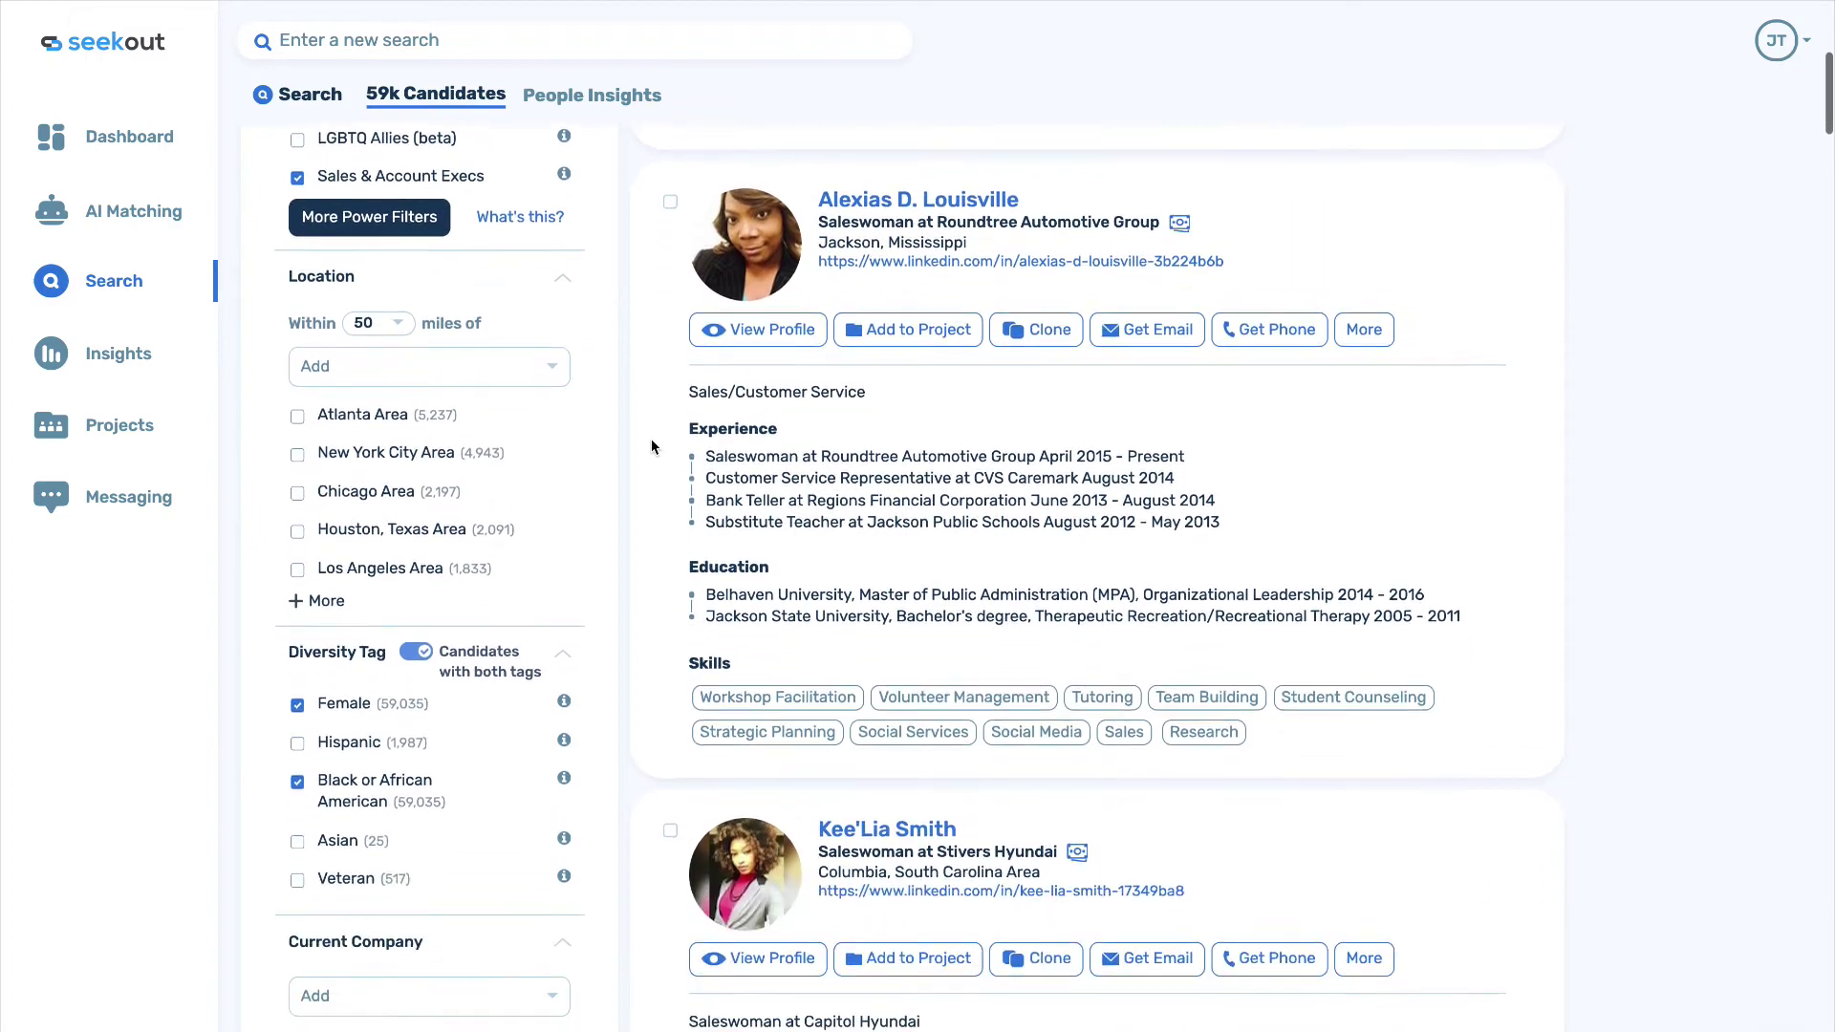
scroll(652, 445, down, 8)
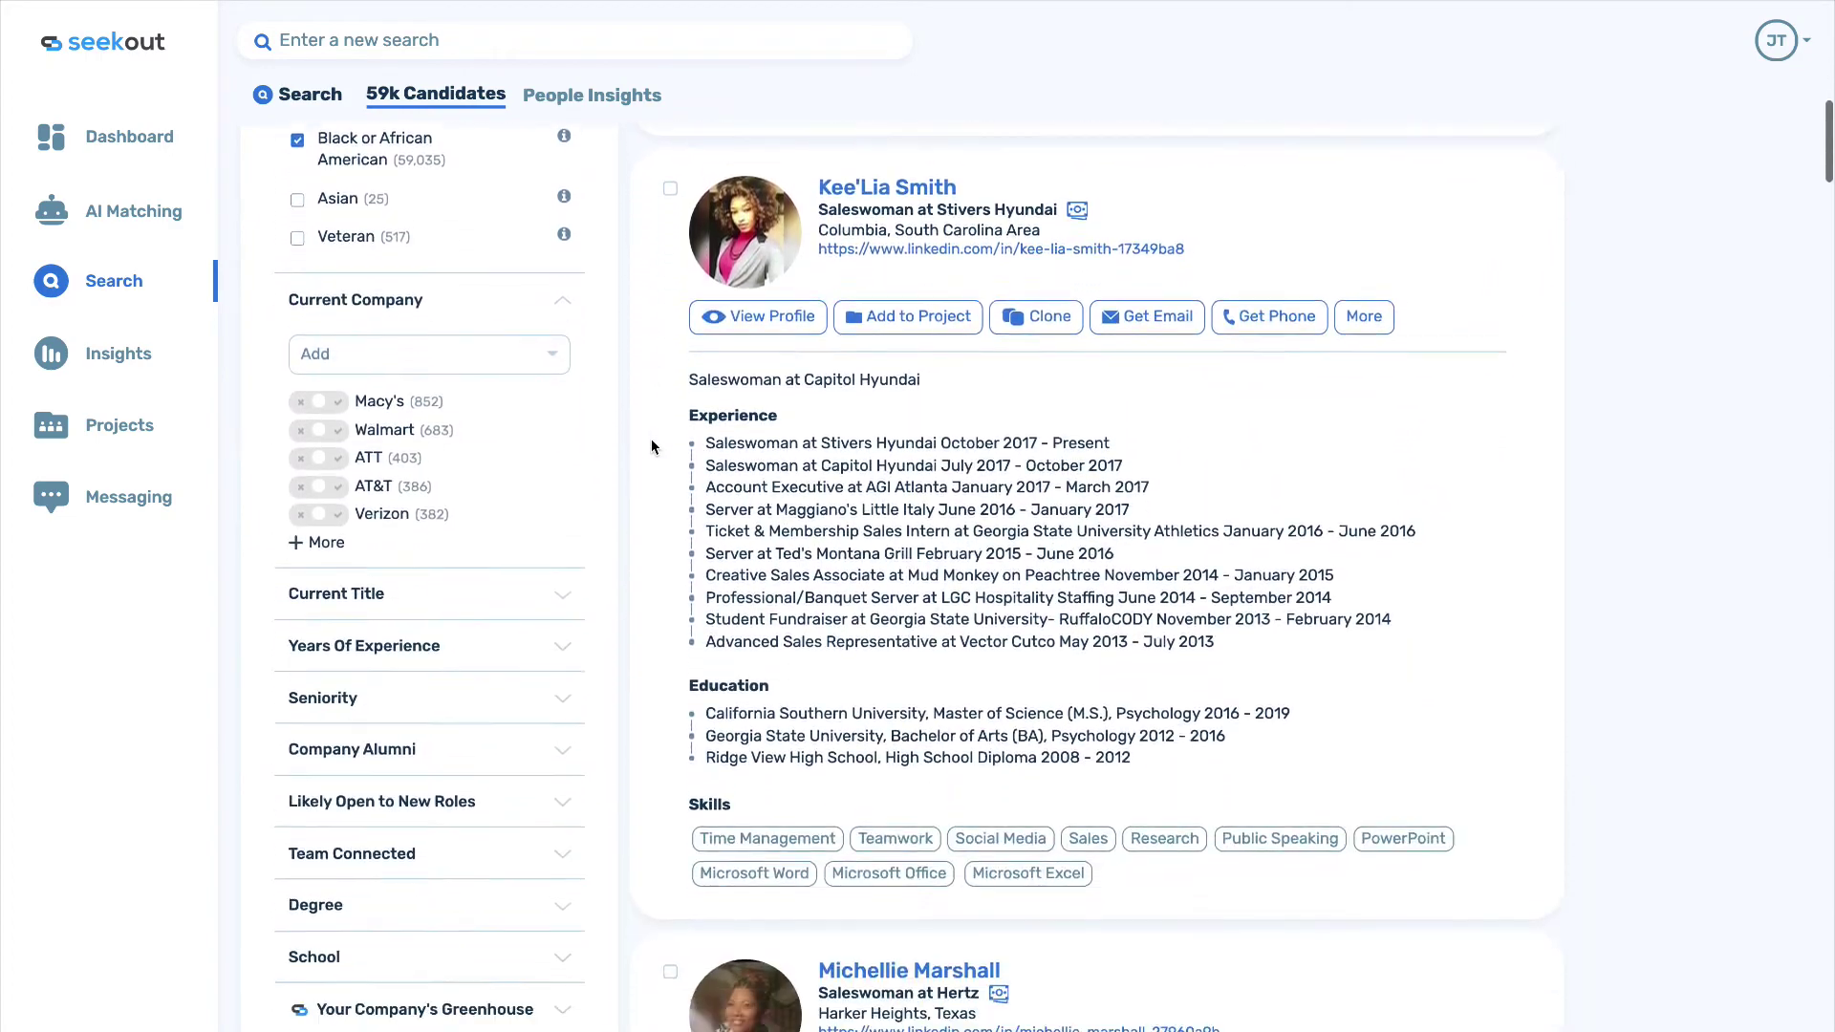
scroll(651, 440, down, 10)
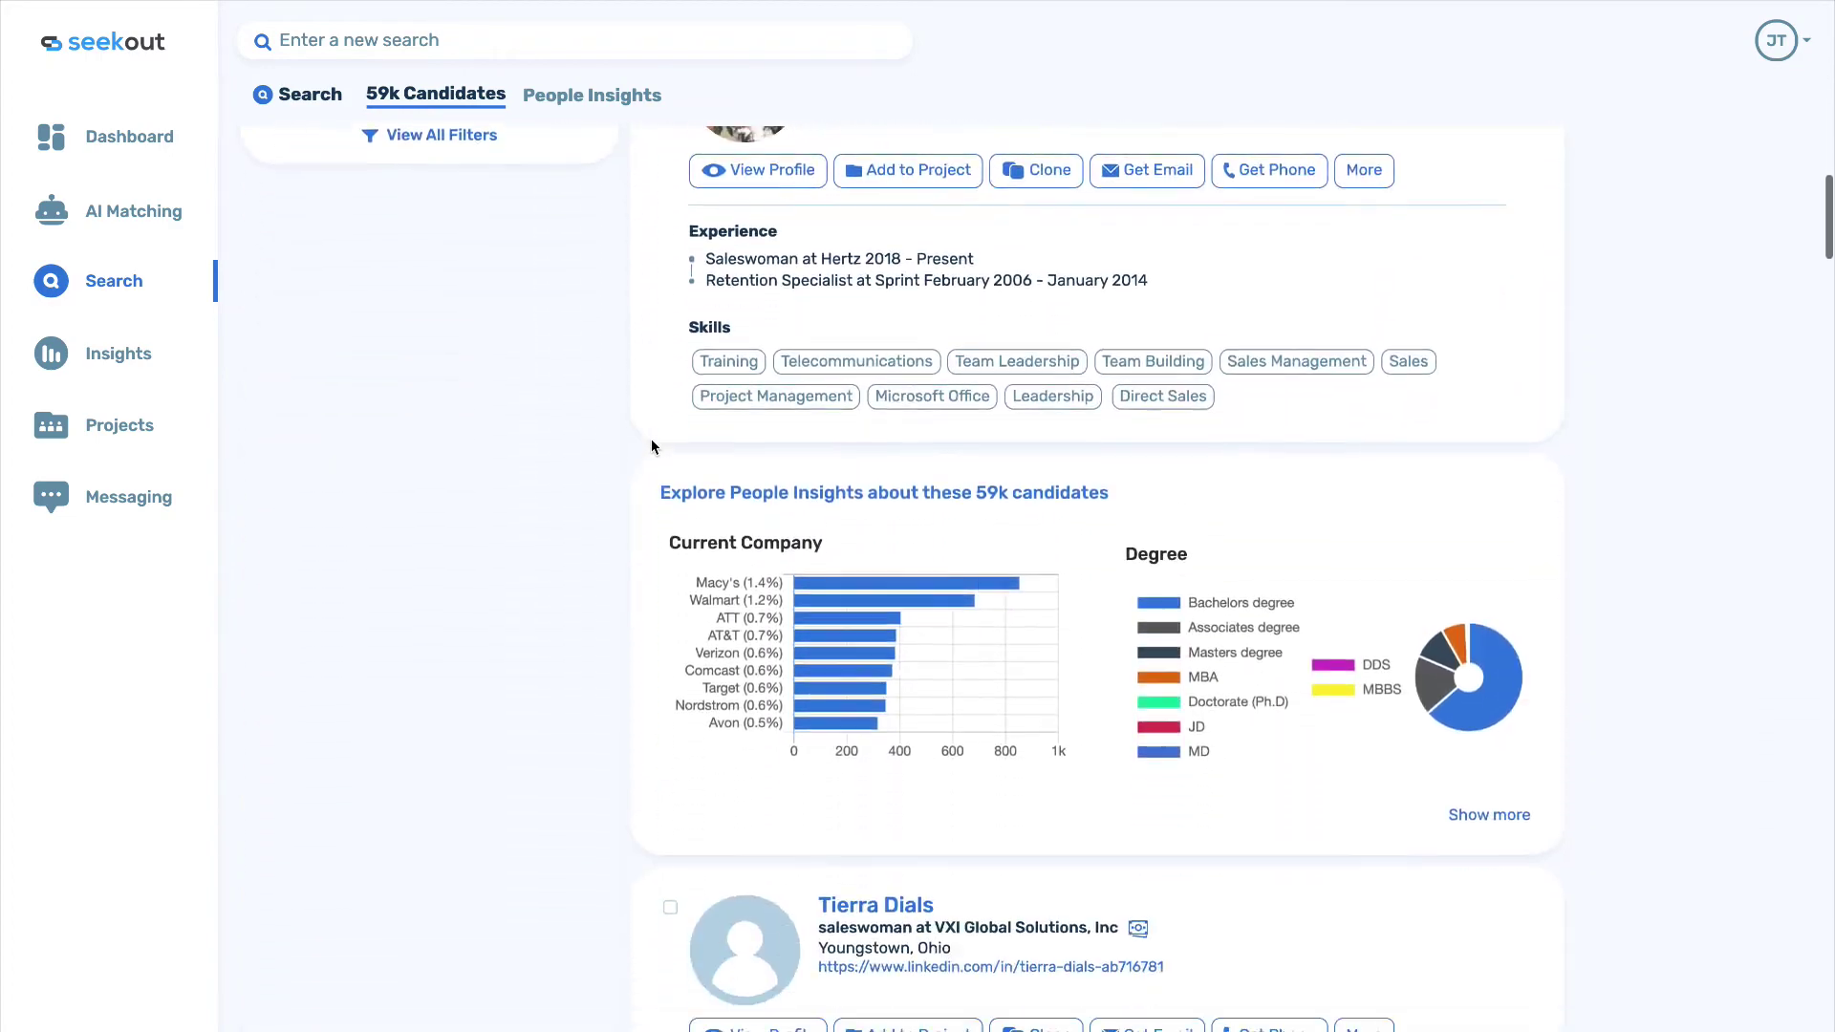
scroll(652, 446, down, 4)
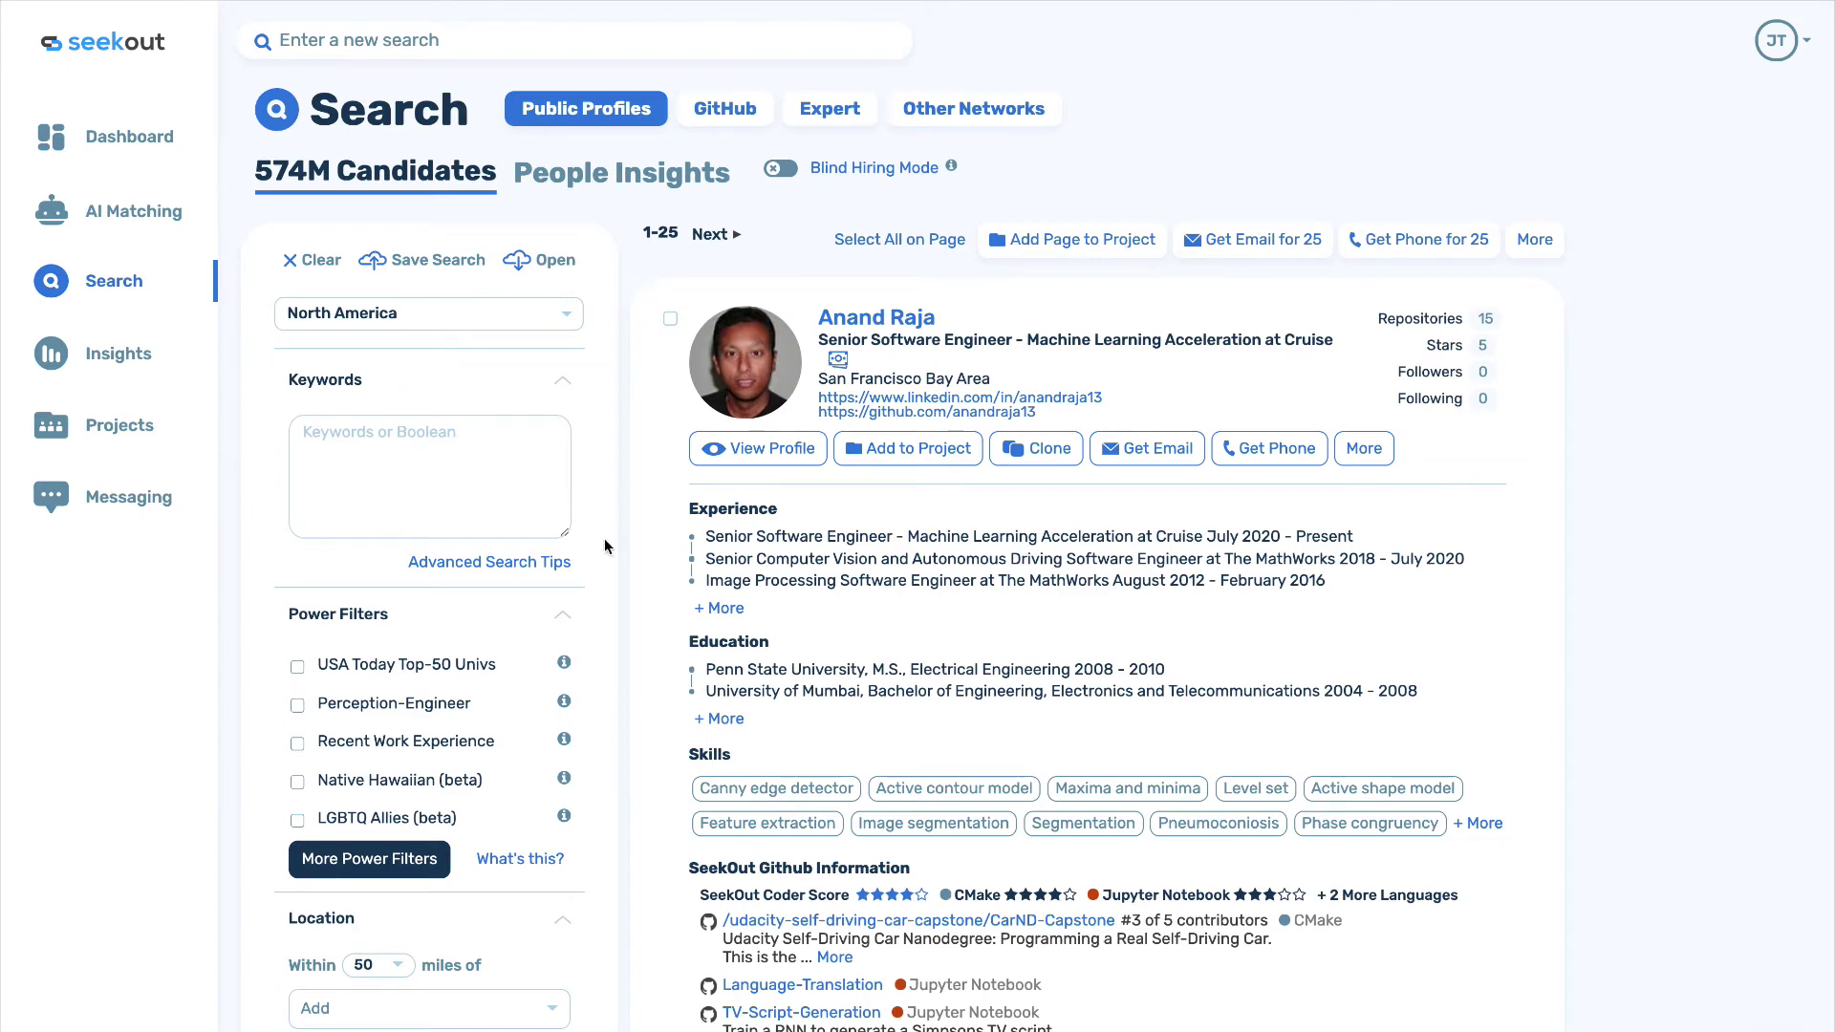
Switch the candidate pool from Public Profiles to GitHub profiles (29.1M).
scroll(605, 542, down, 1)
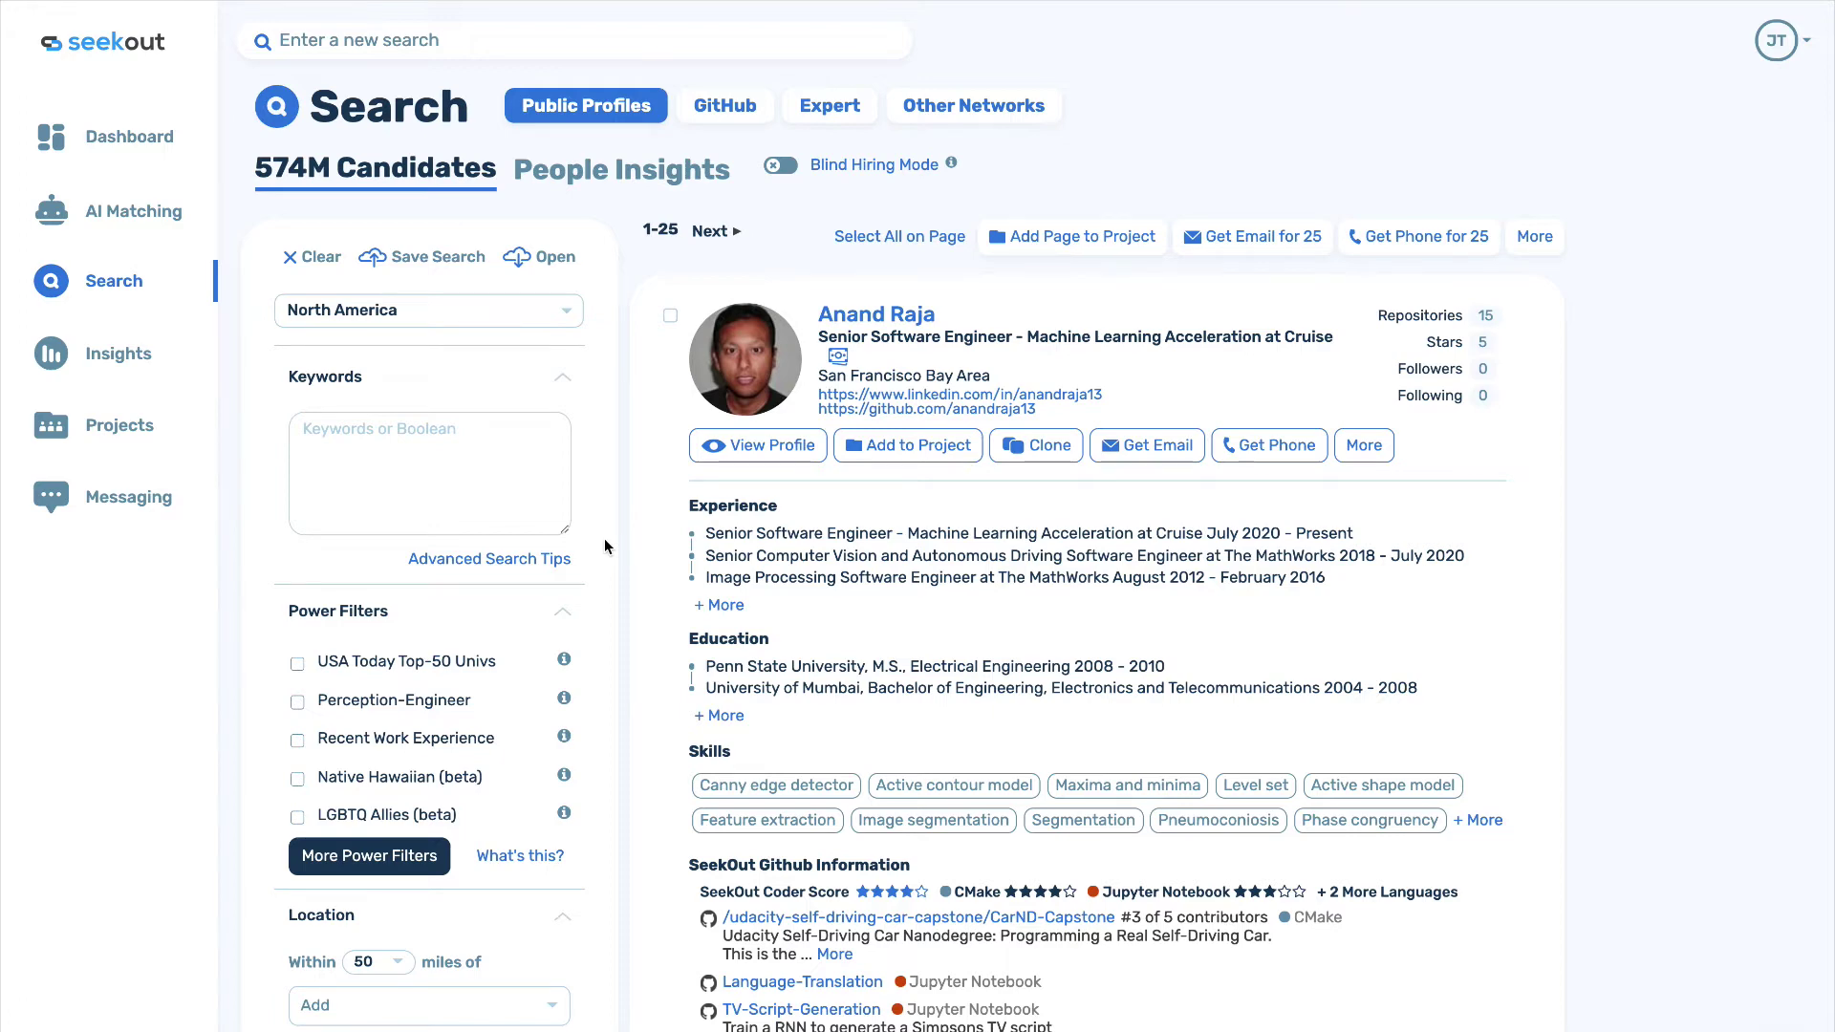
click(732, 109)
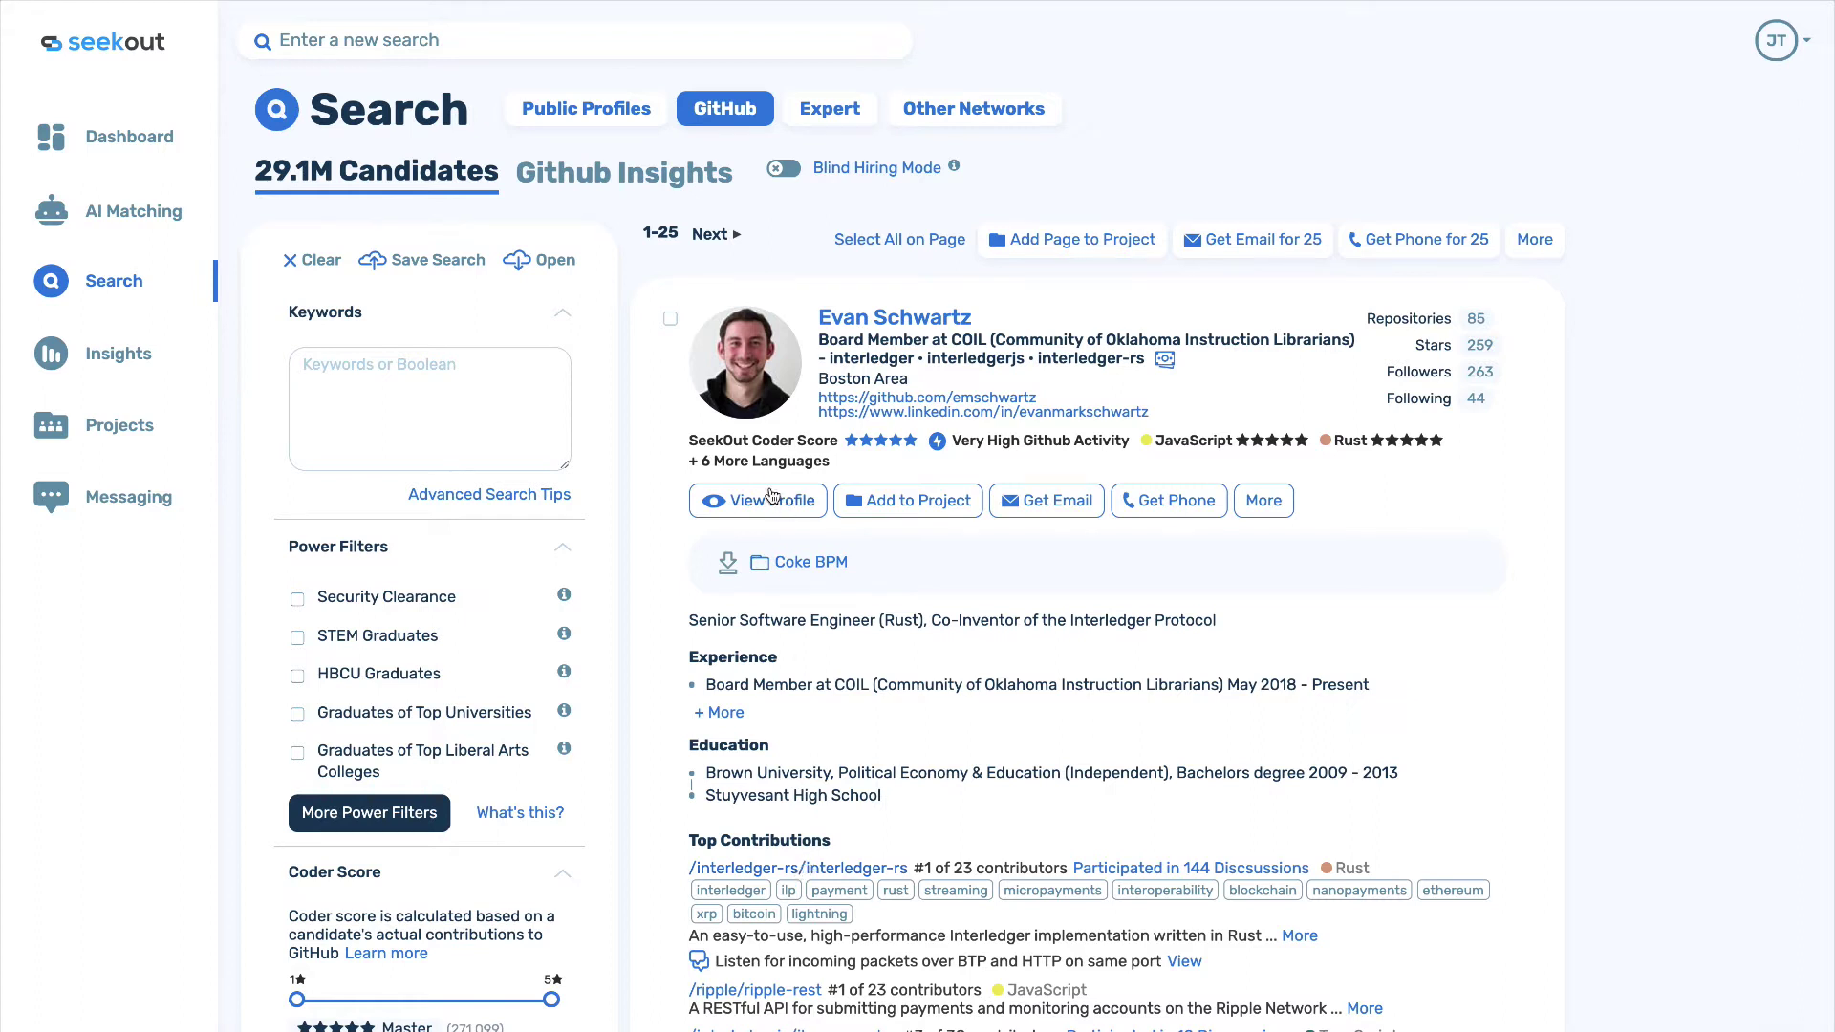
Check a candidate's Coder Score and full language list, then bring up More Power Filters.
drag(718, 441, 838, 442)
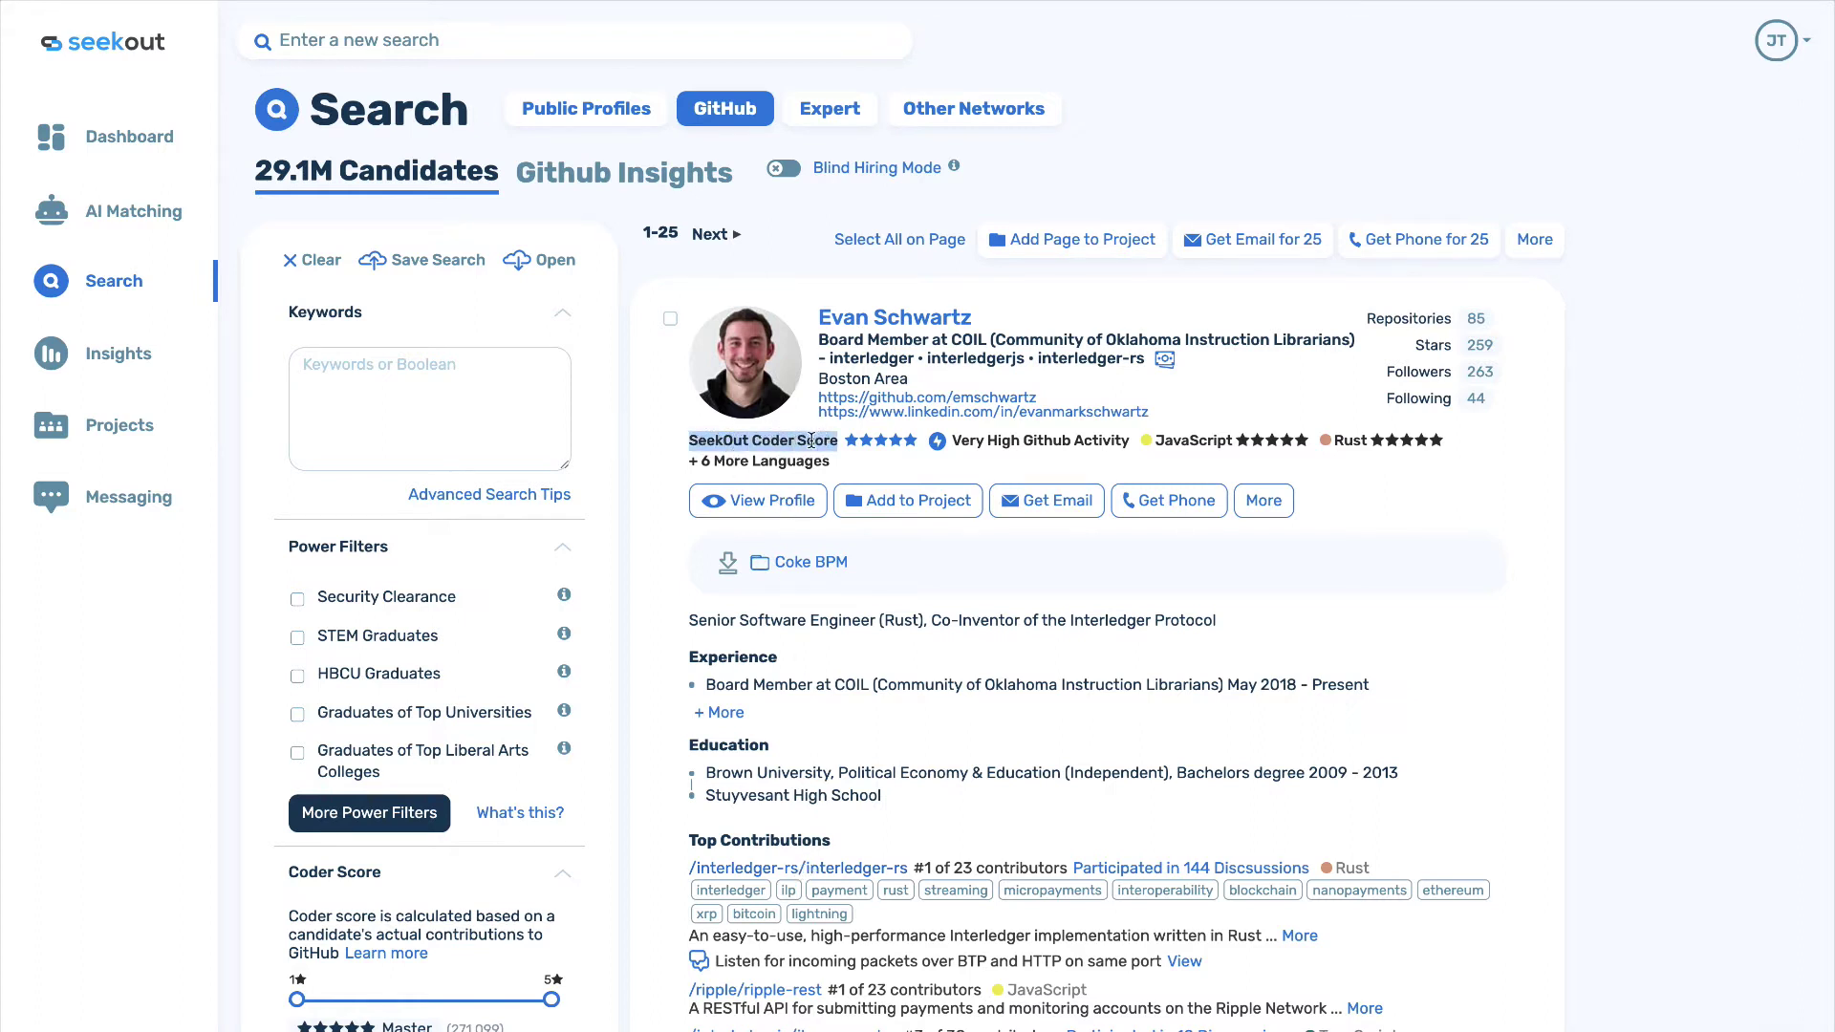
click(821, 463)
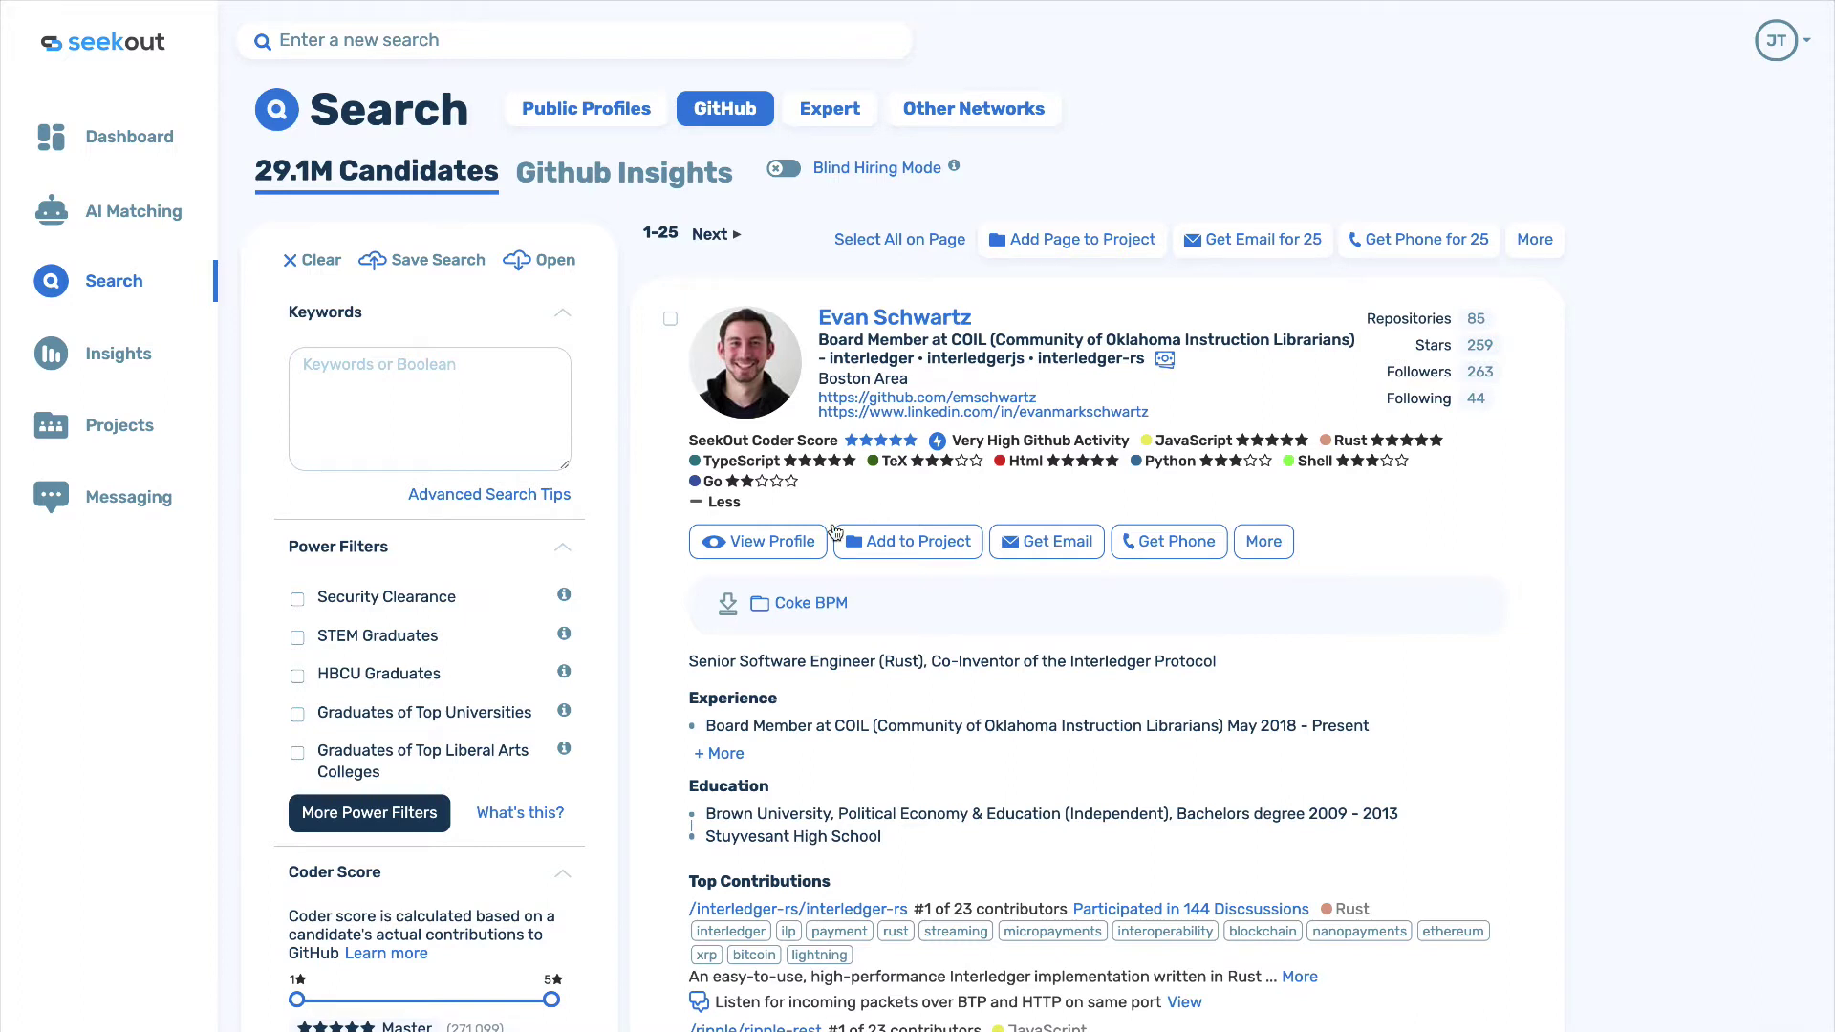
scroll(613, 755, down, 2)
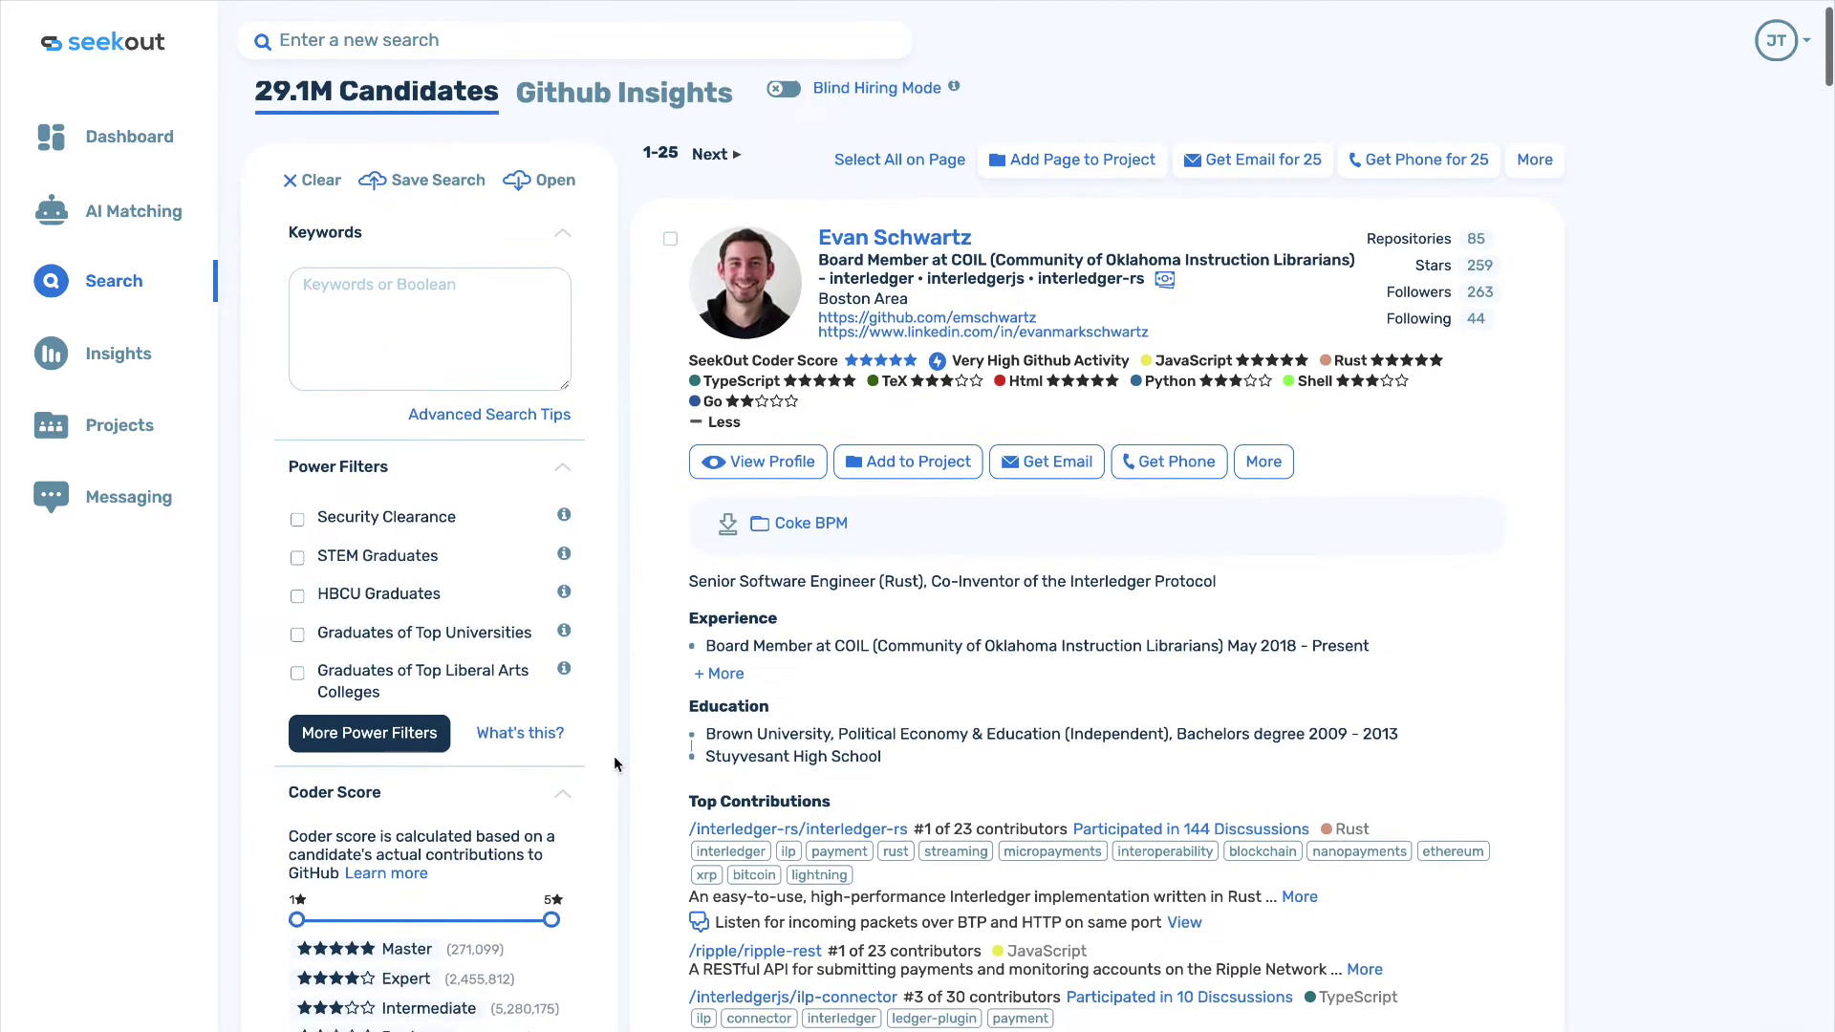
click(409, 680)
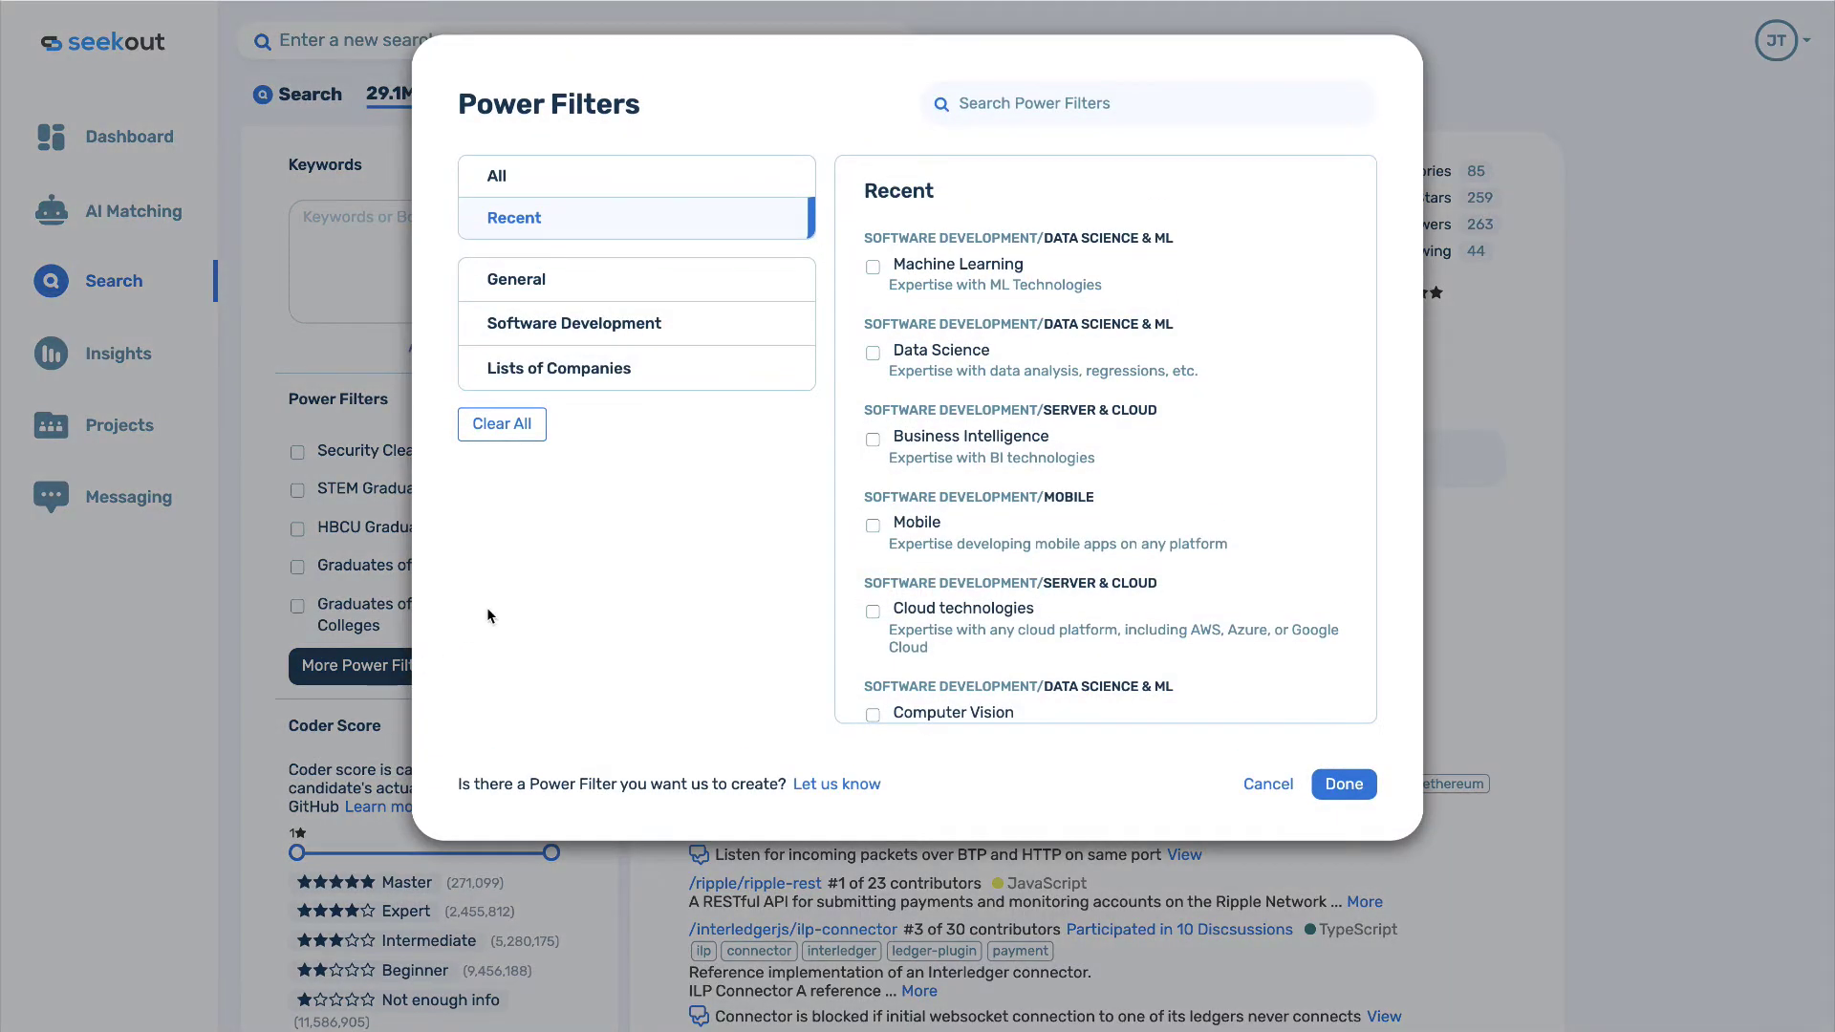
Add the Machine Learning power filter and limit location to London, United Kingdom Area.
click(872, 266)
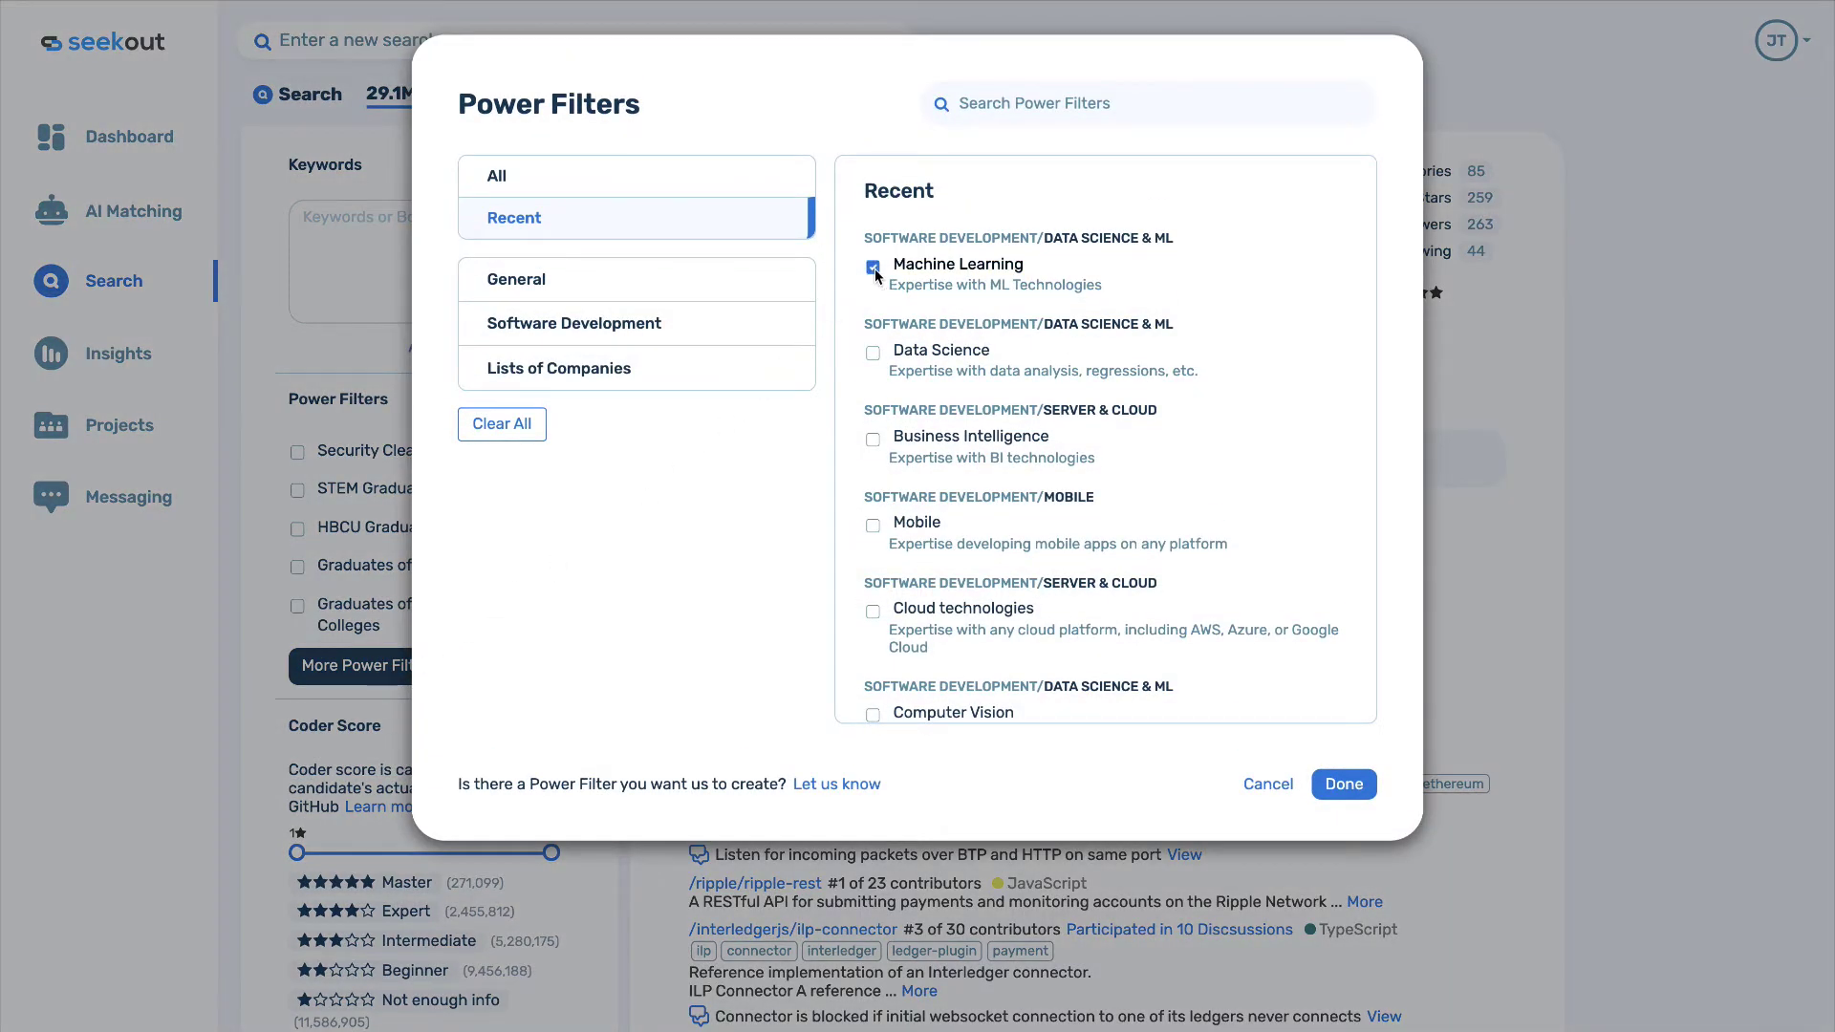
click(1338, 788)
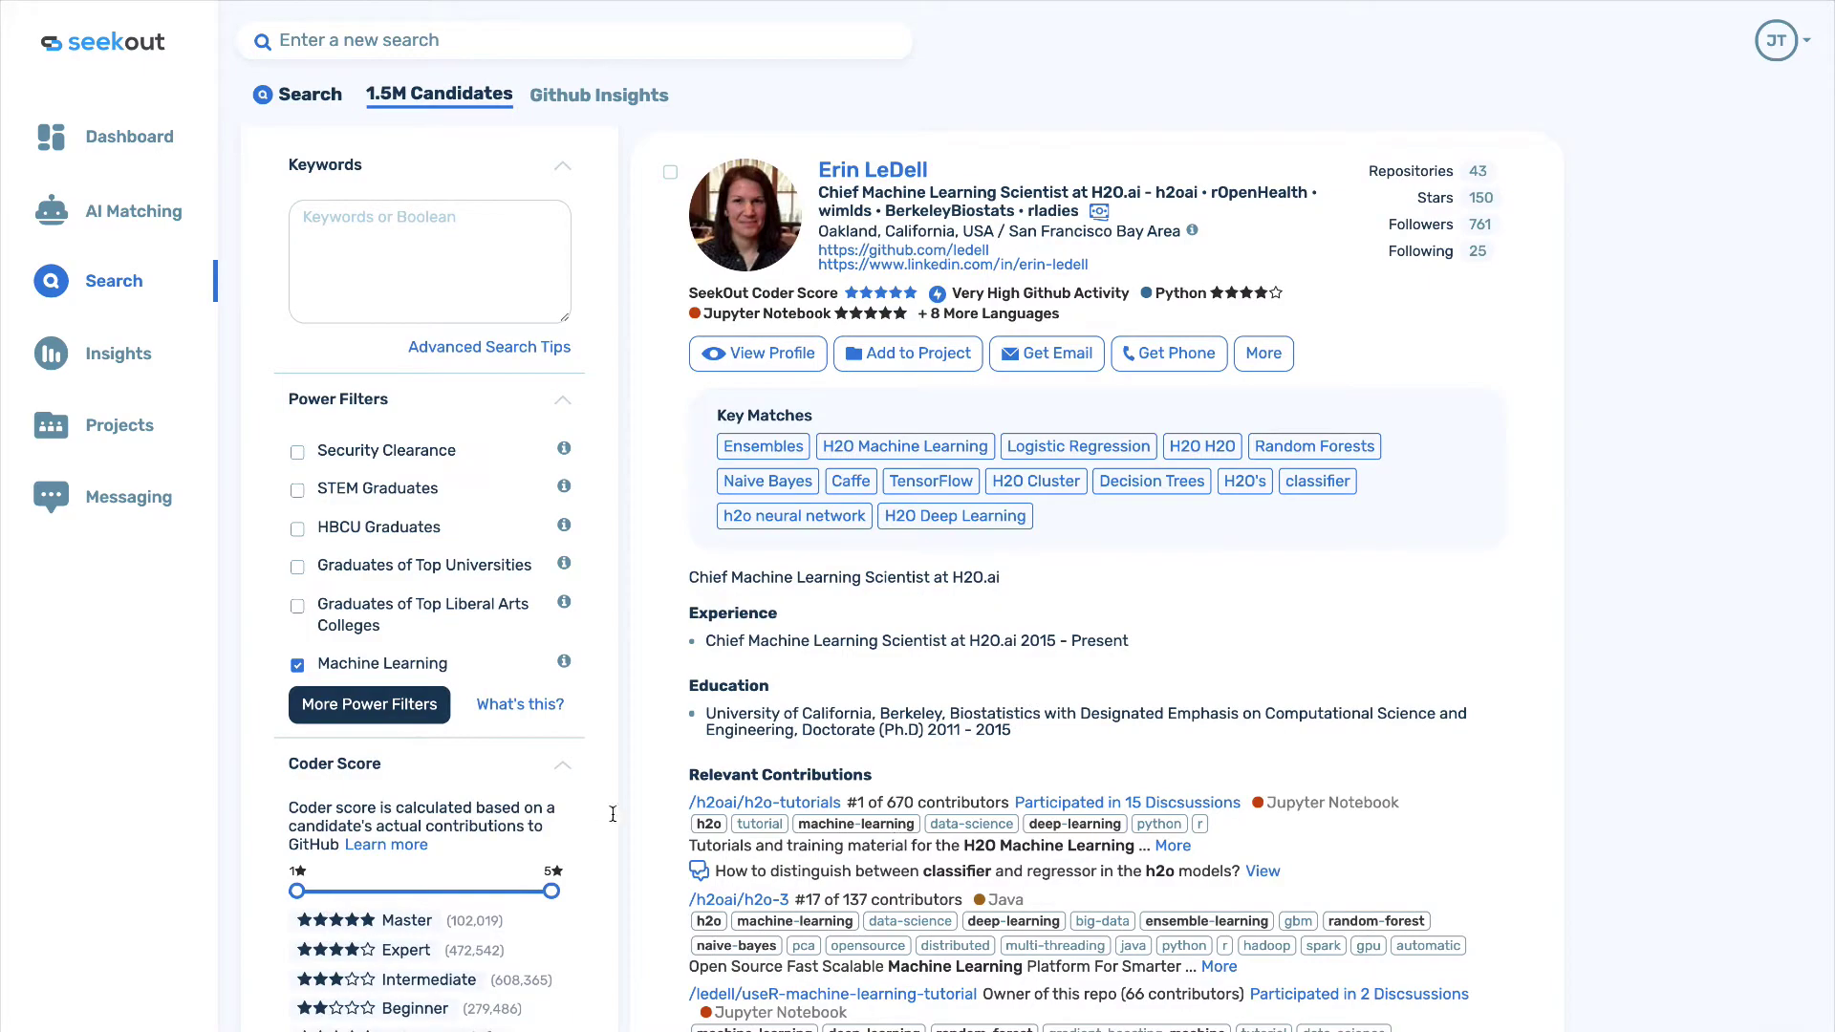
scroll(633, 828, down, 5)
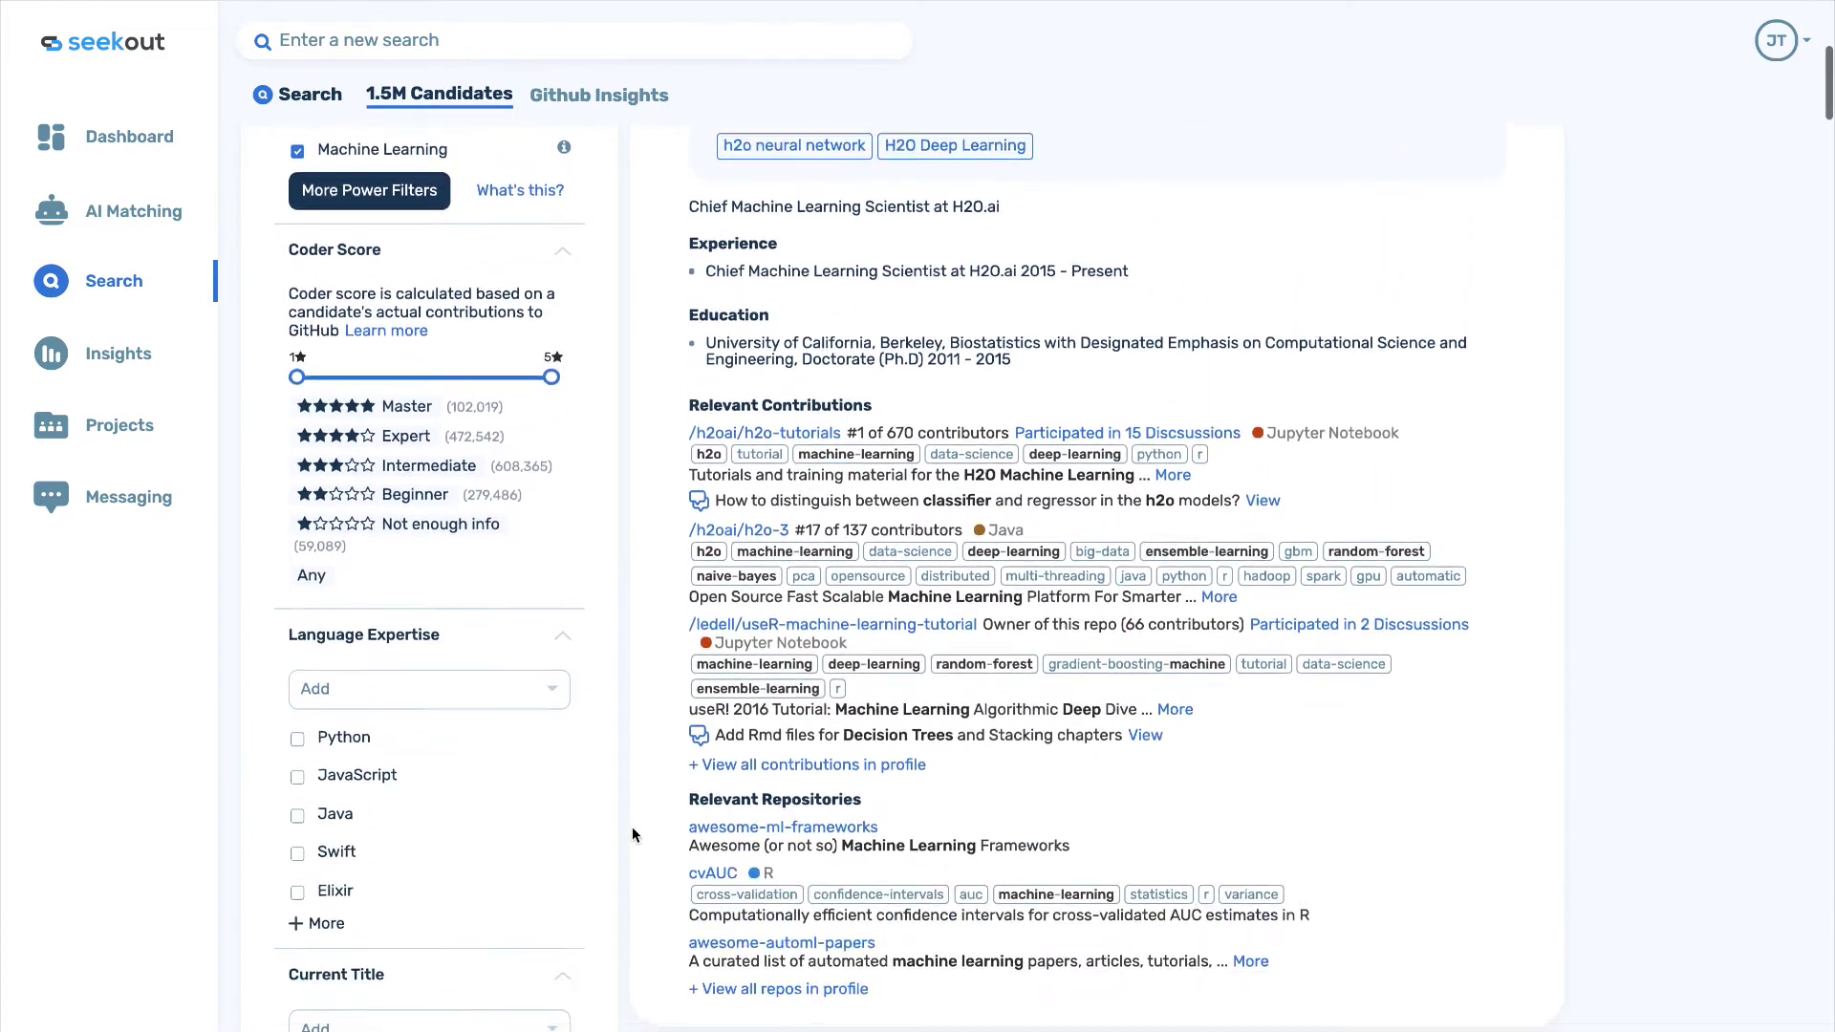
scroll(633, 827, down, 6)
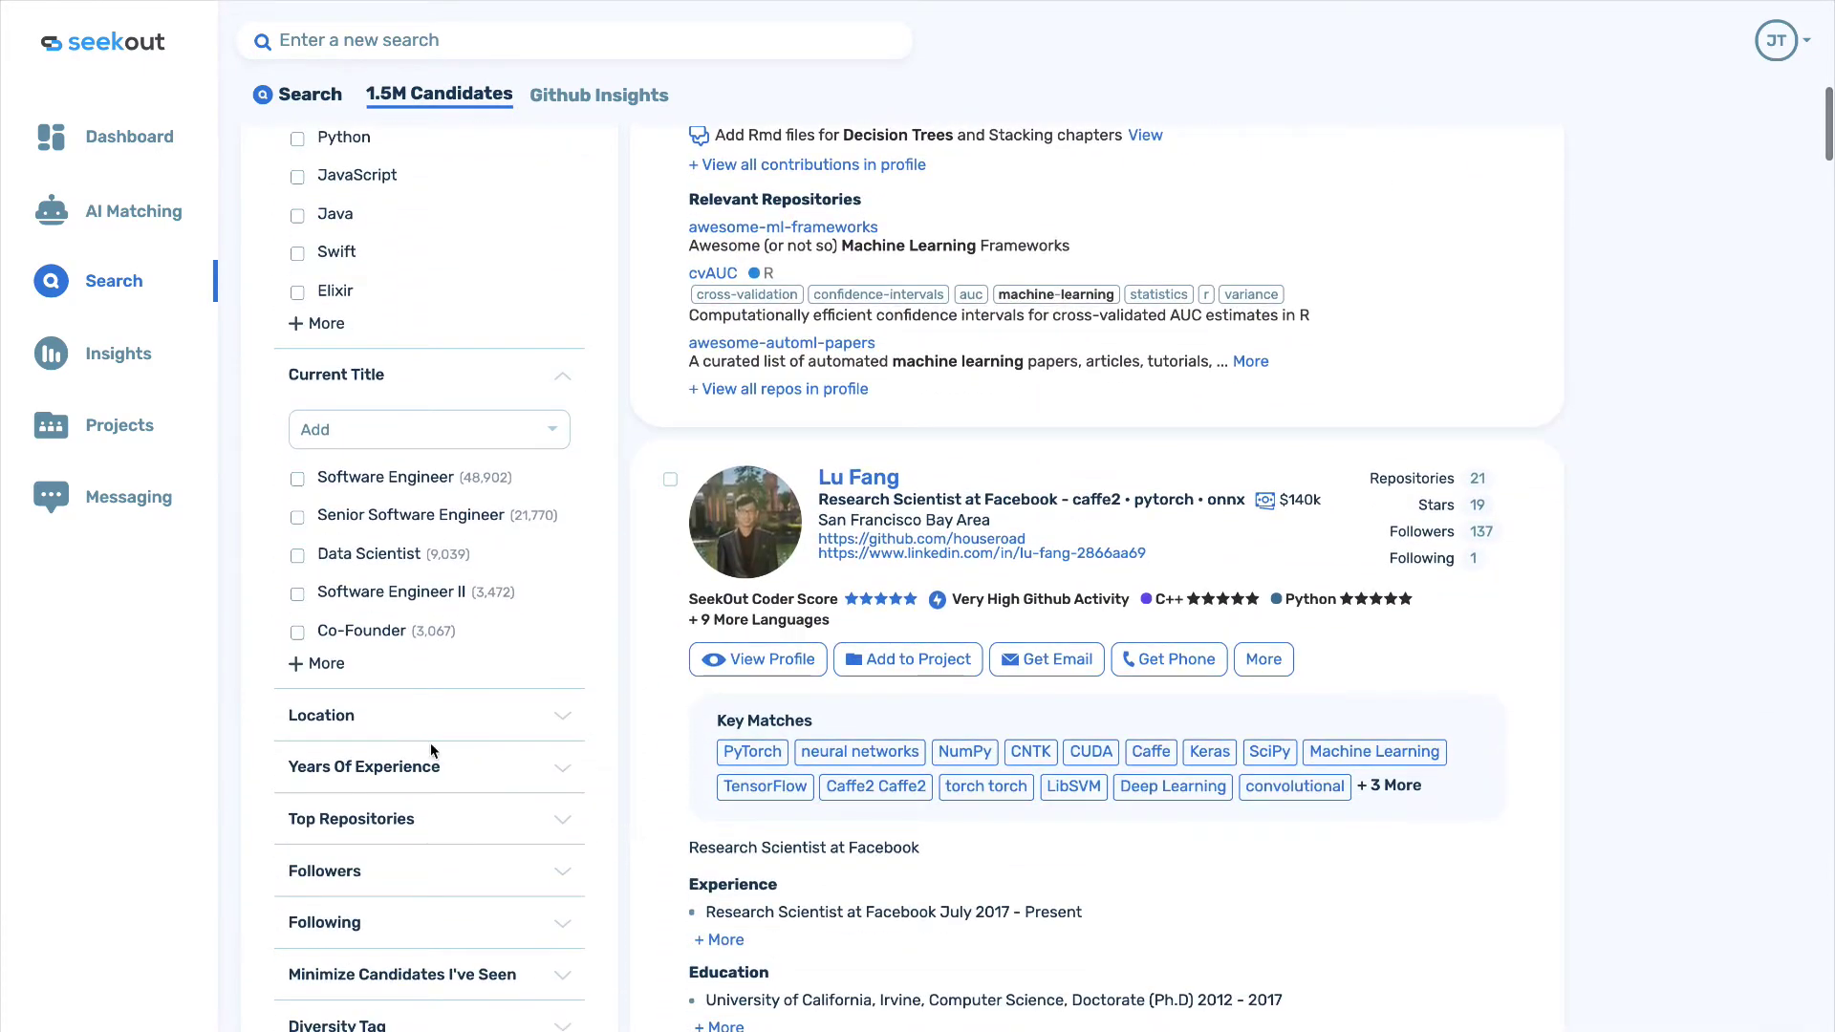
click(342, 720)
scroll(342, 720, down, 2)
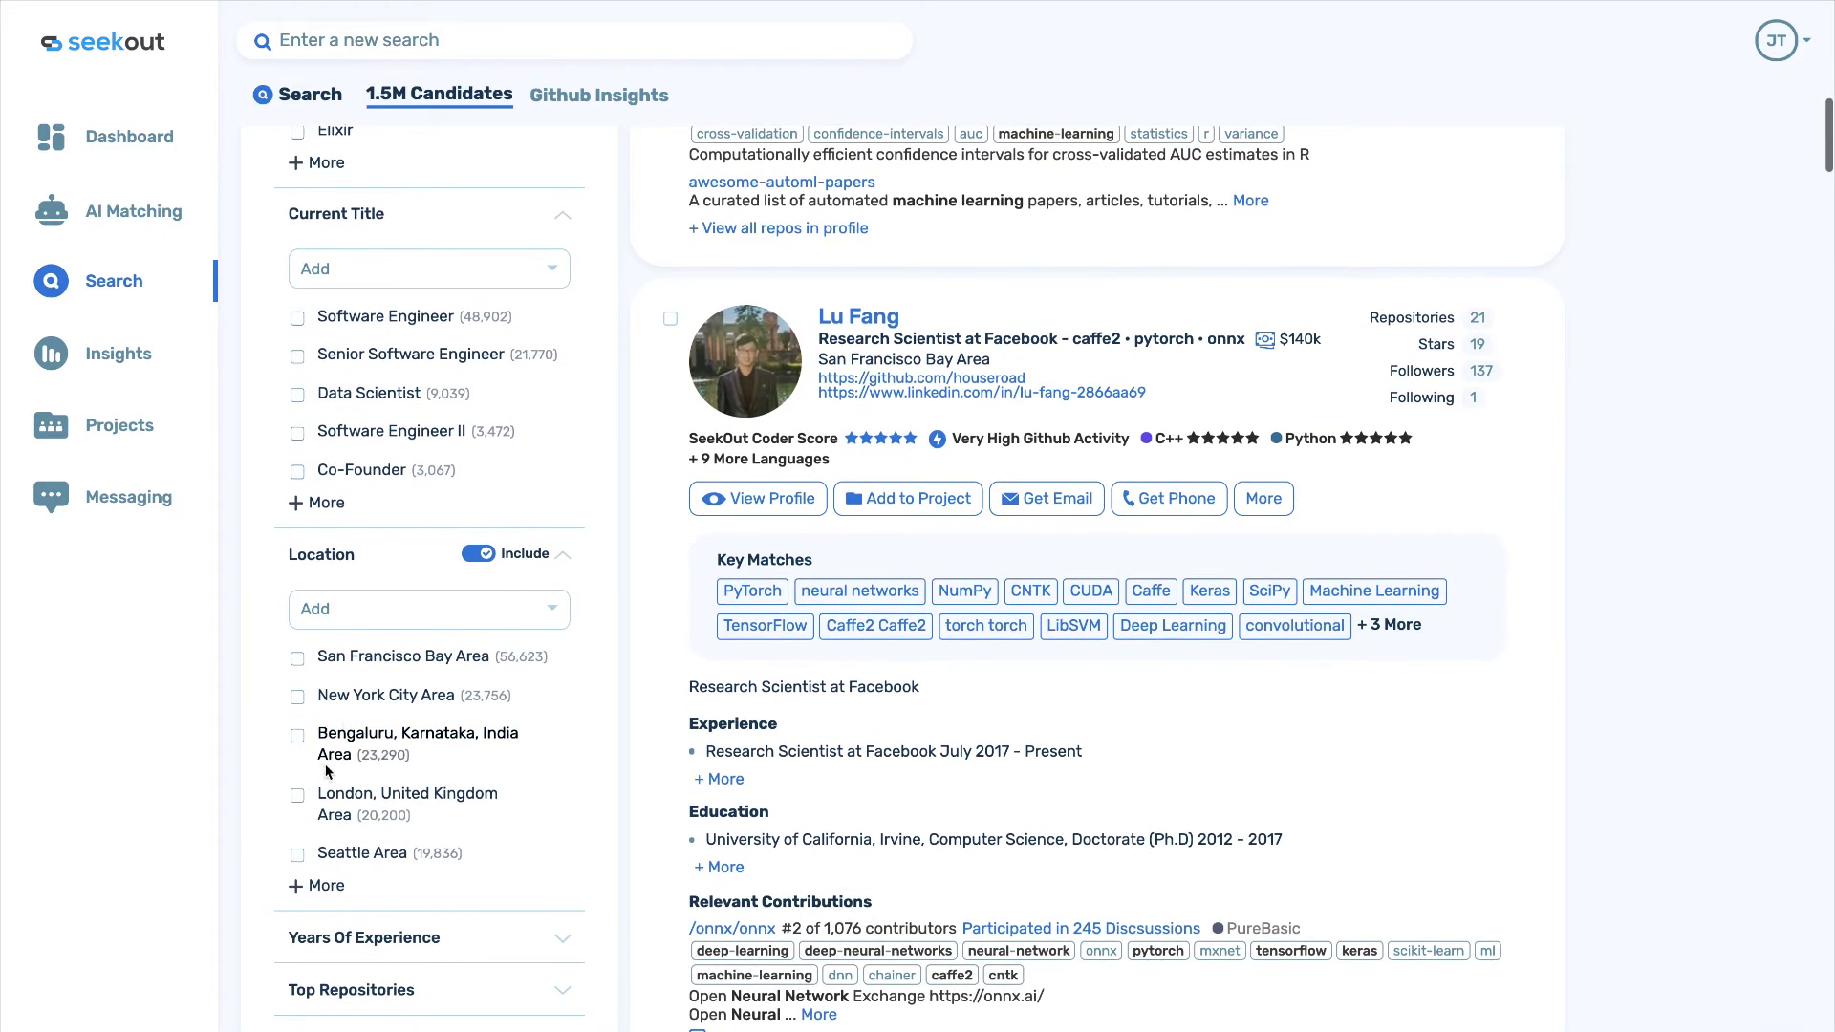
click(297, 797)
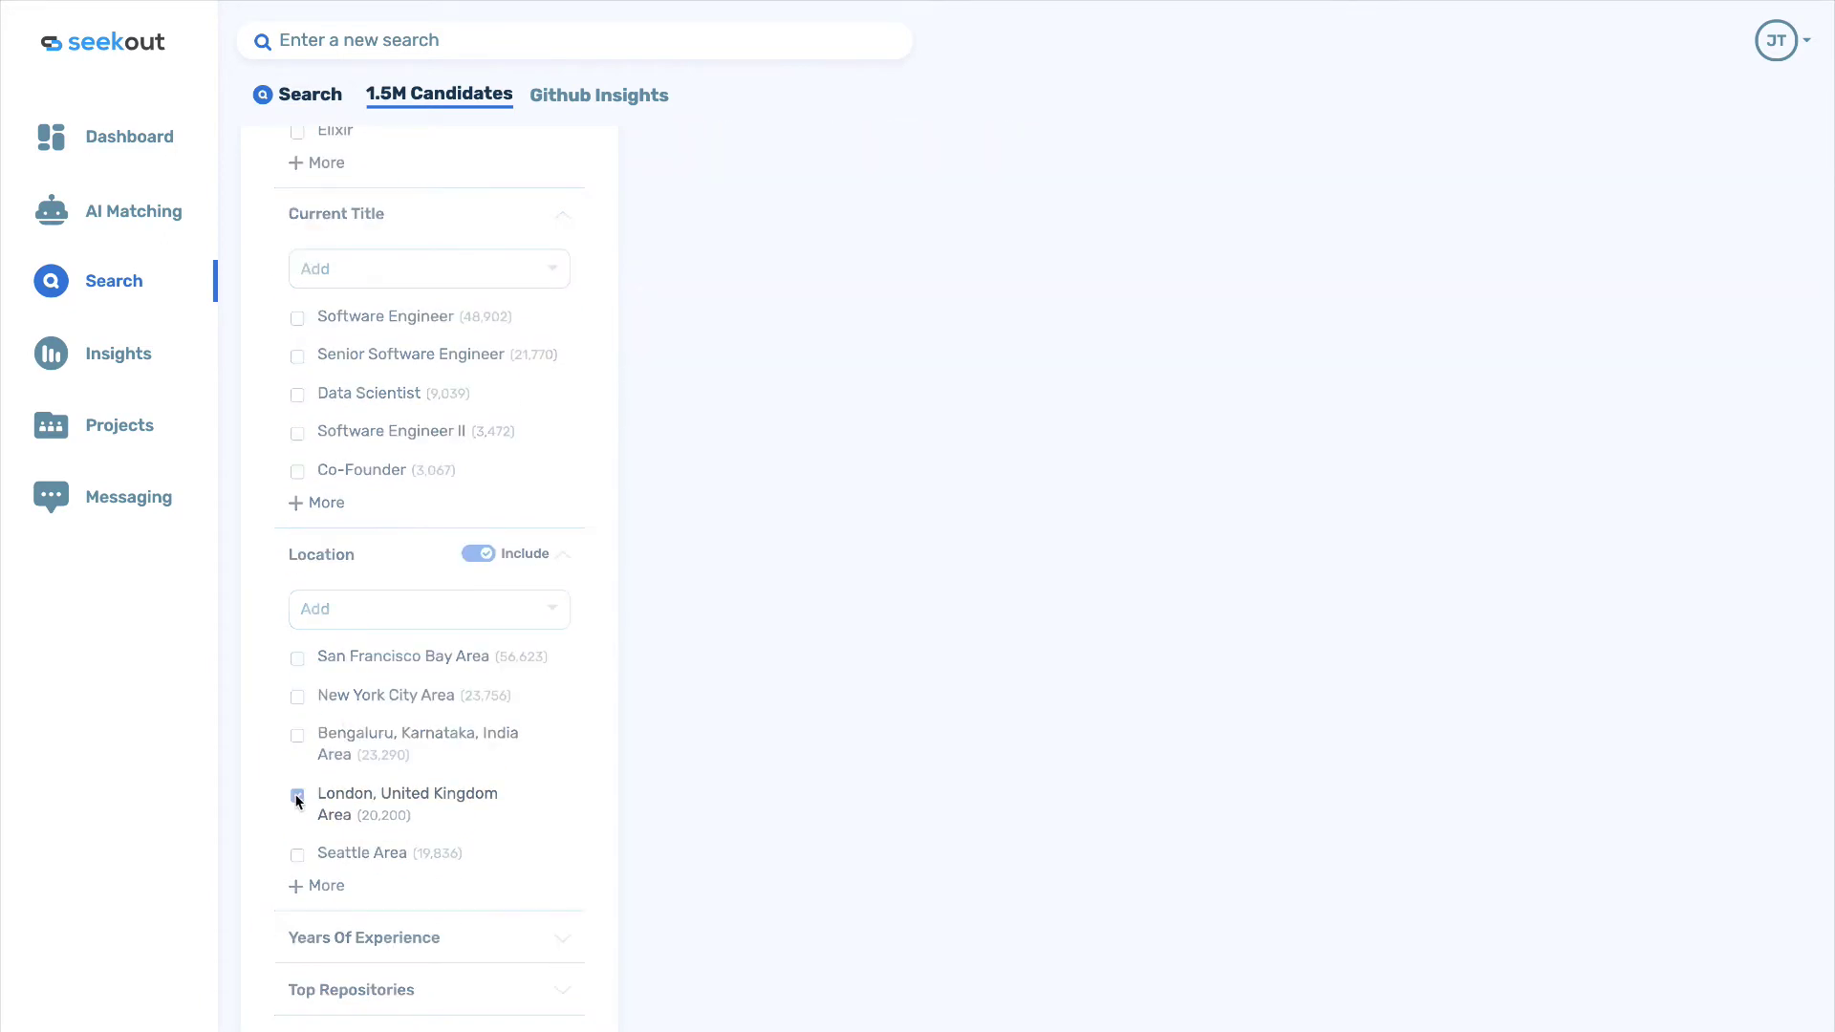
Require Python under Language Expertise, leaving 12.9k candidates.
scroll(315, 674, up, 3)
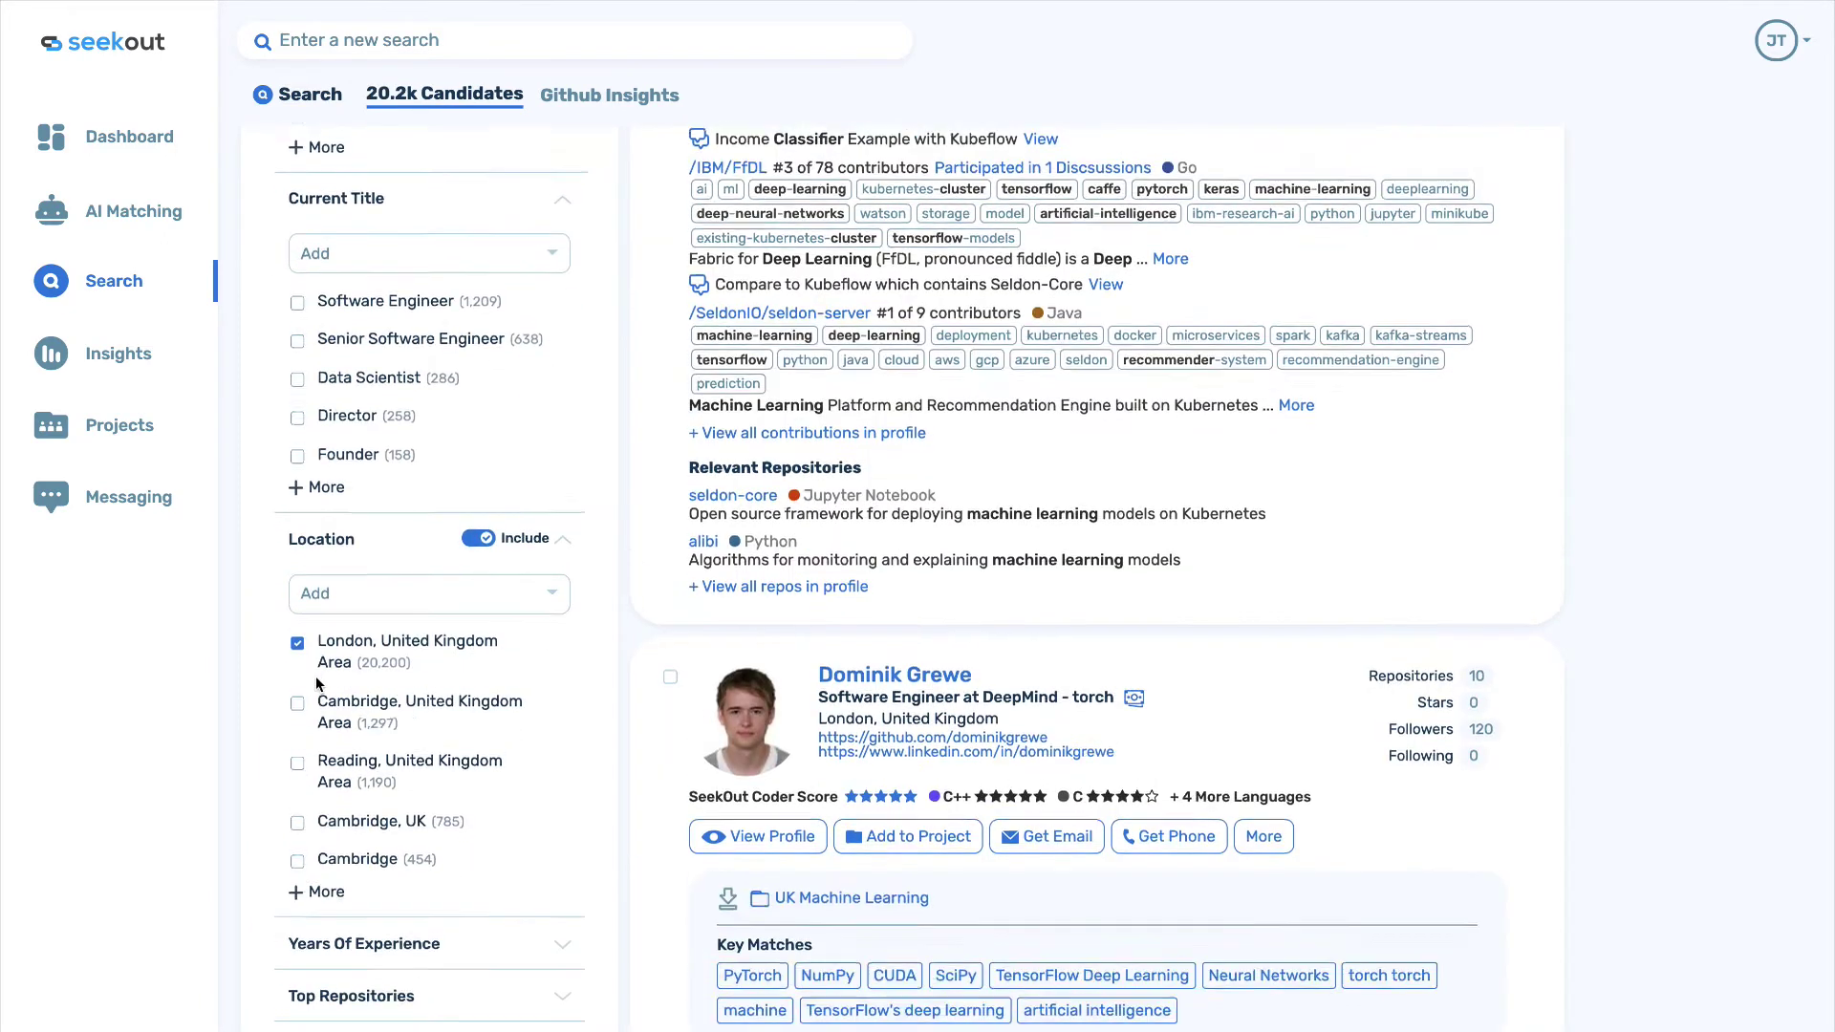
scroll(315, 674, up, 3)
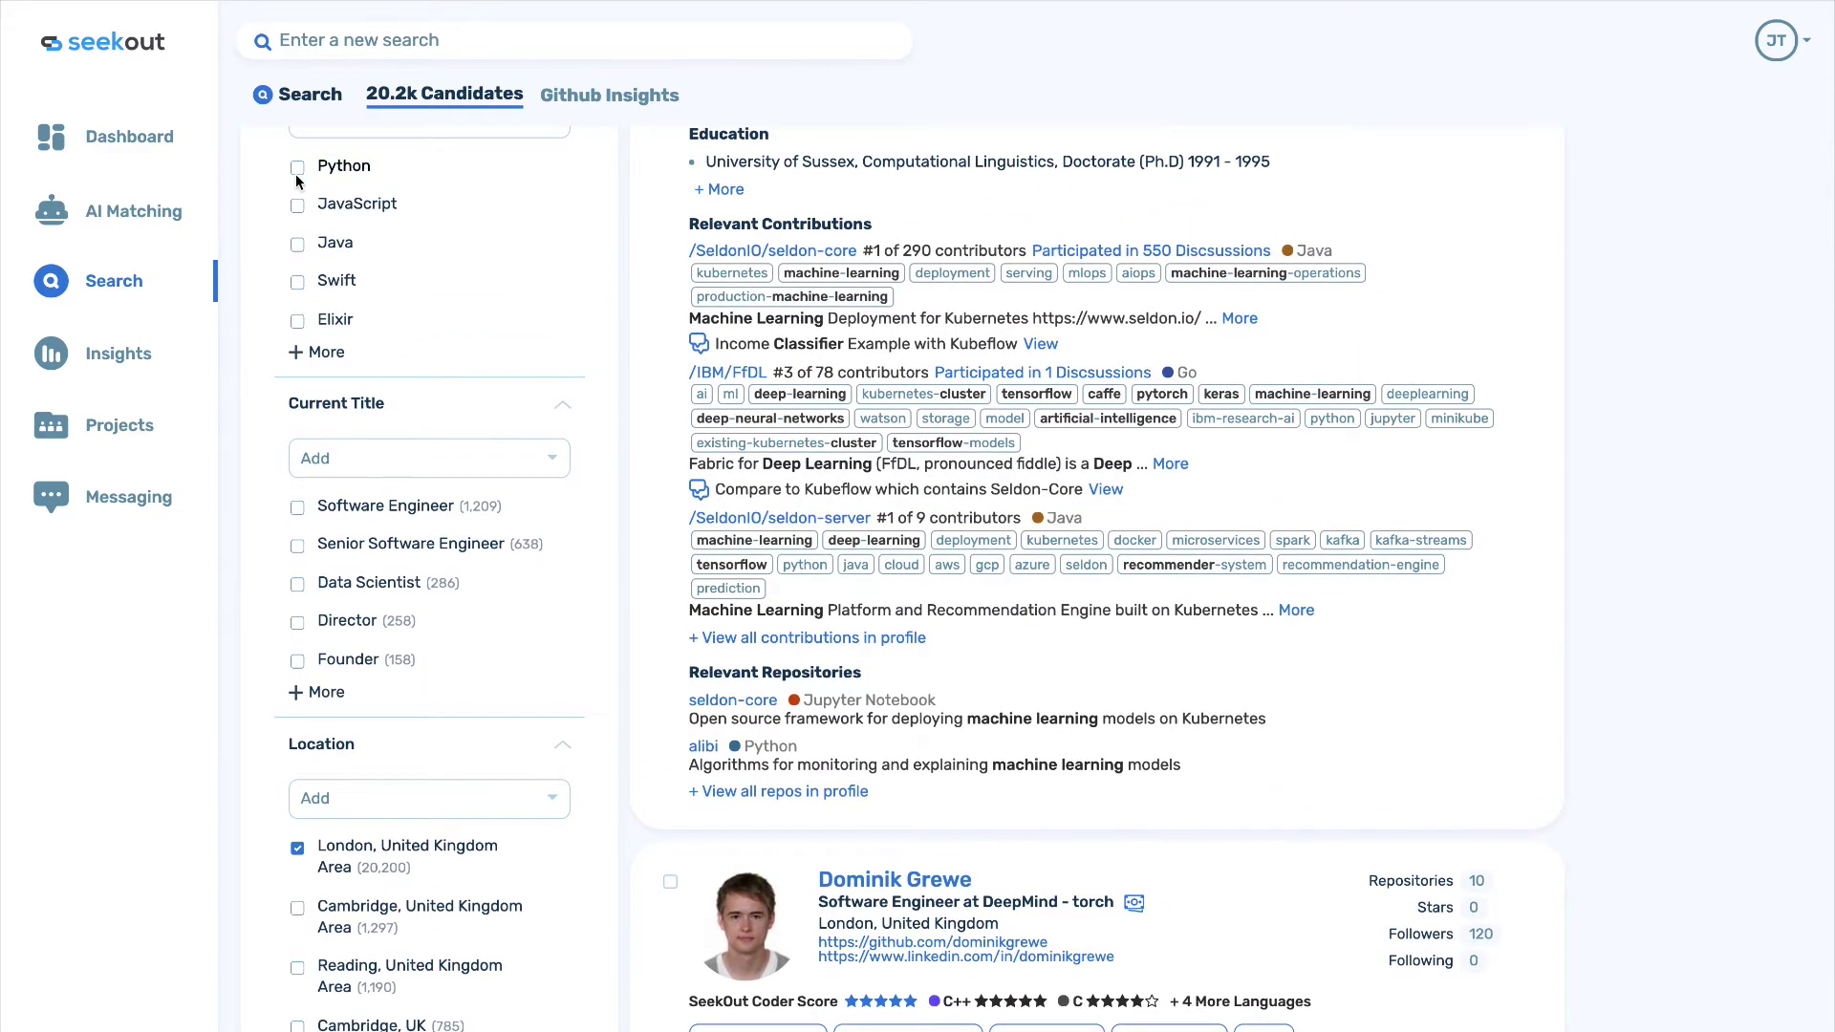
scroll(296, 174, up, 5)
click(297, 388)
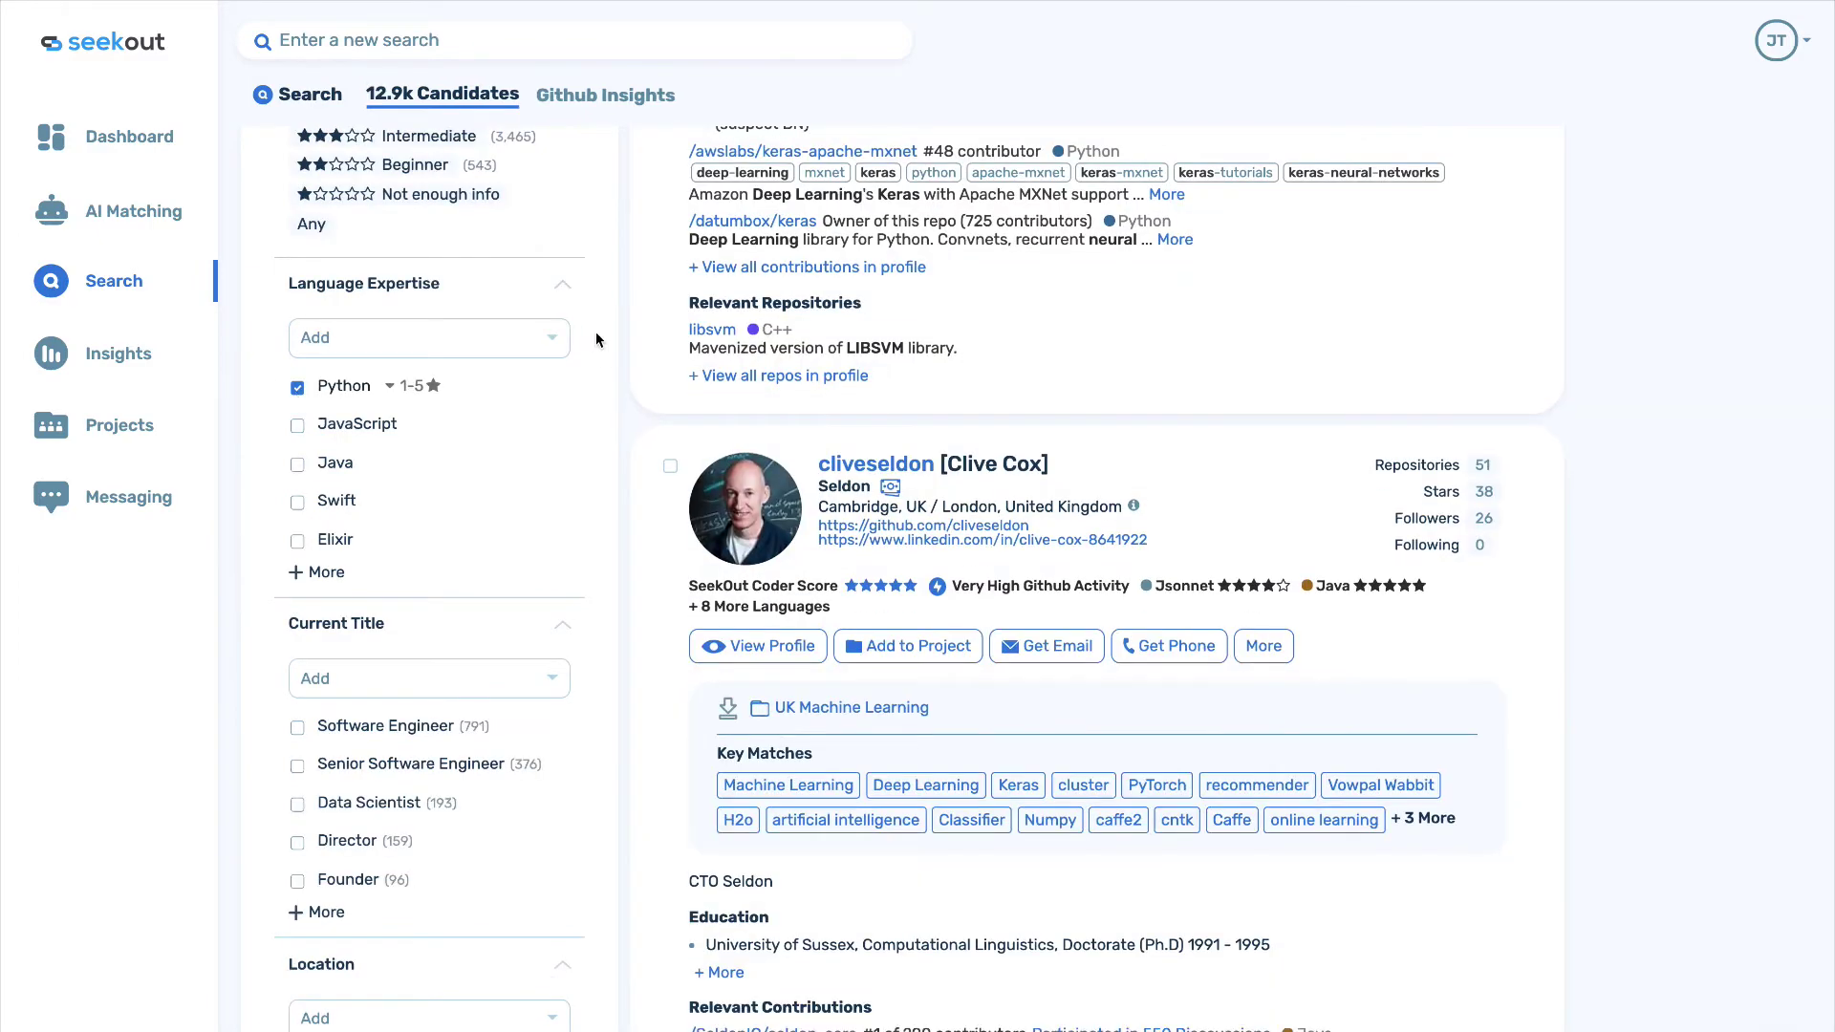
Open a candidate's keras contributions (rank 48 of 864) on GitHub.
scroll(594, 330, up, 5)
scroll(596, 340, up, 5)
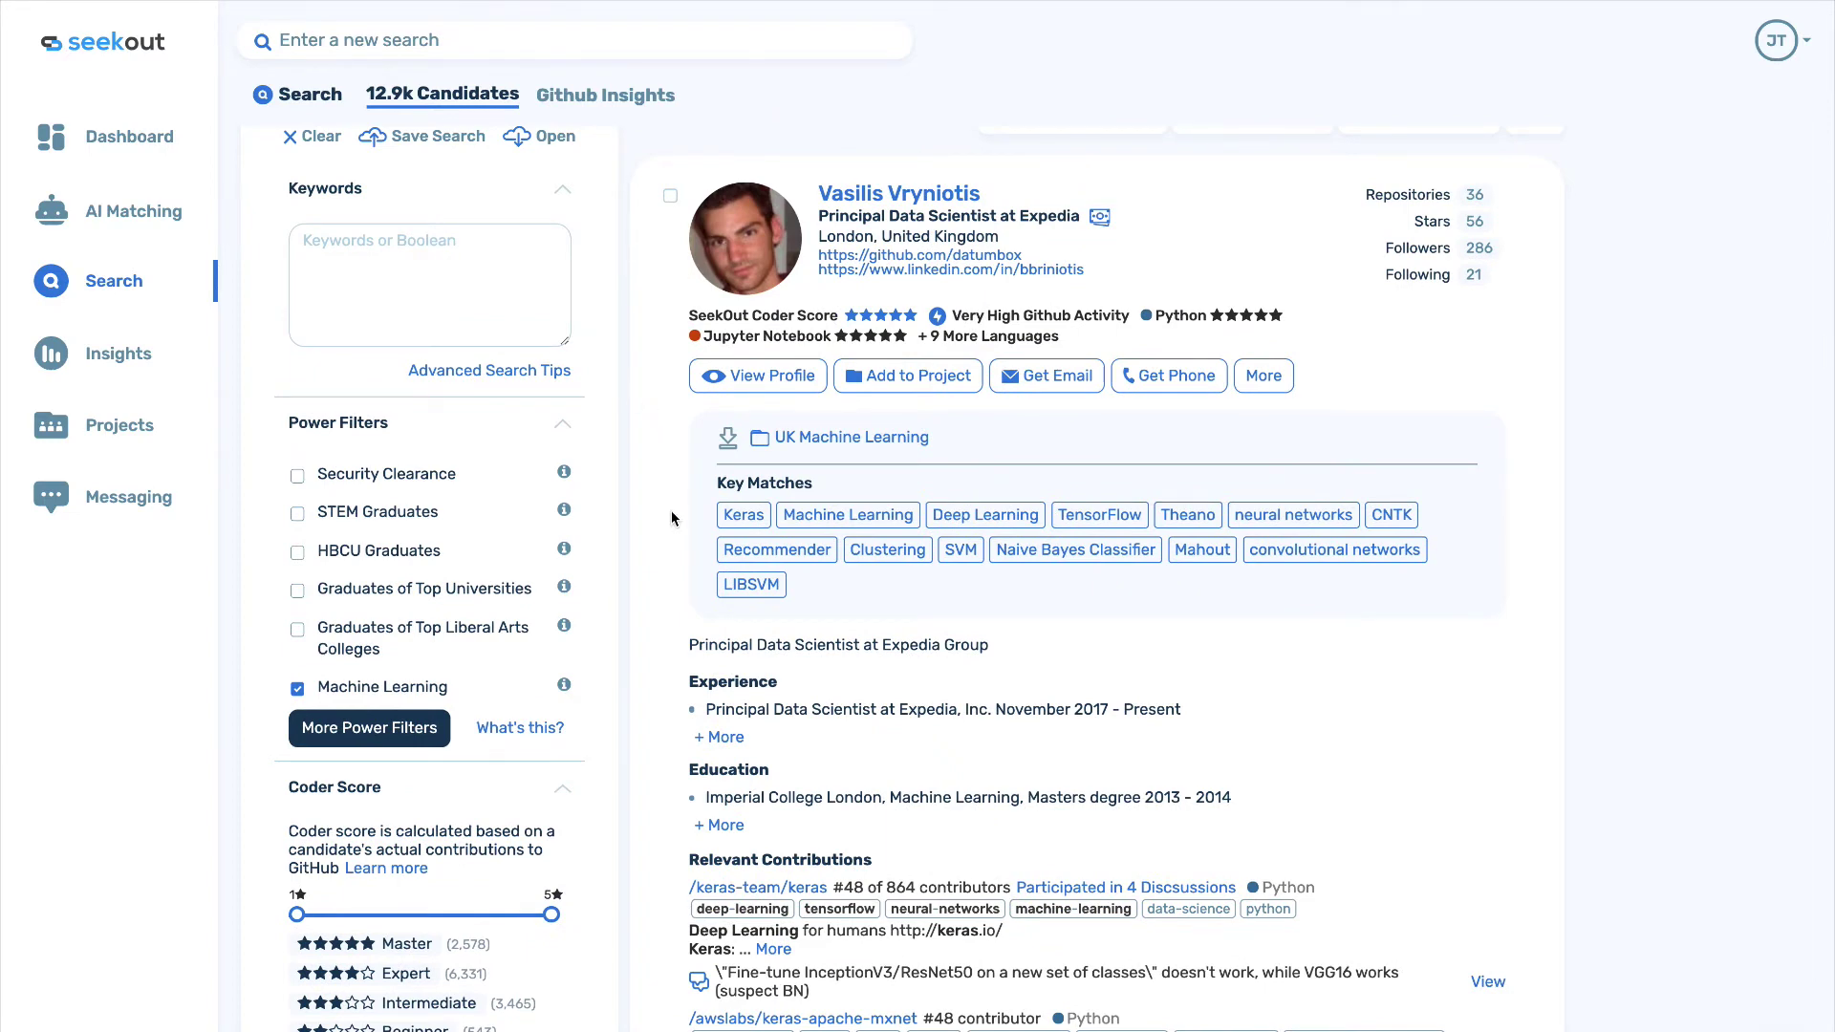
scroll(671, 518, down, 3)
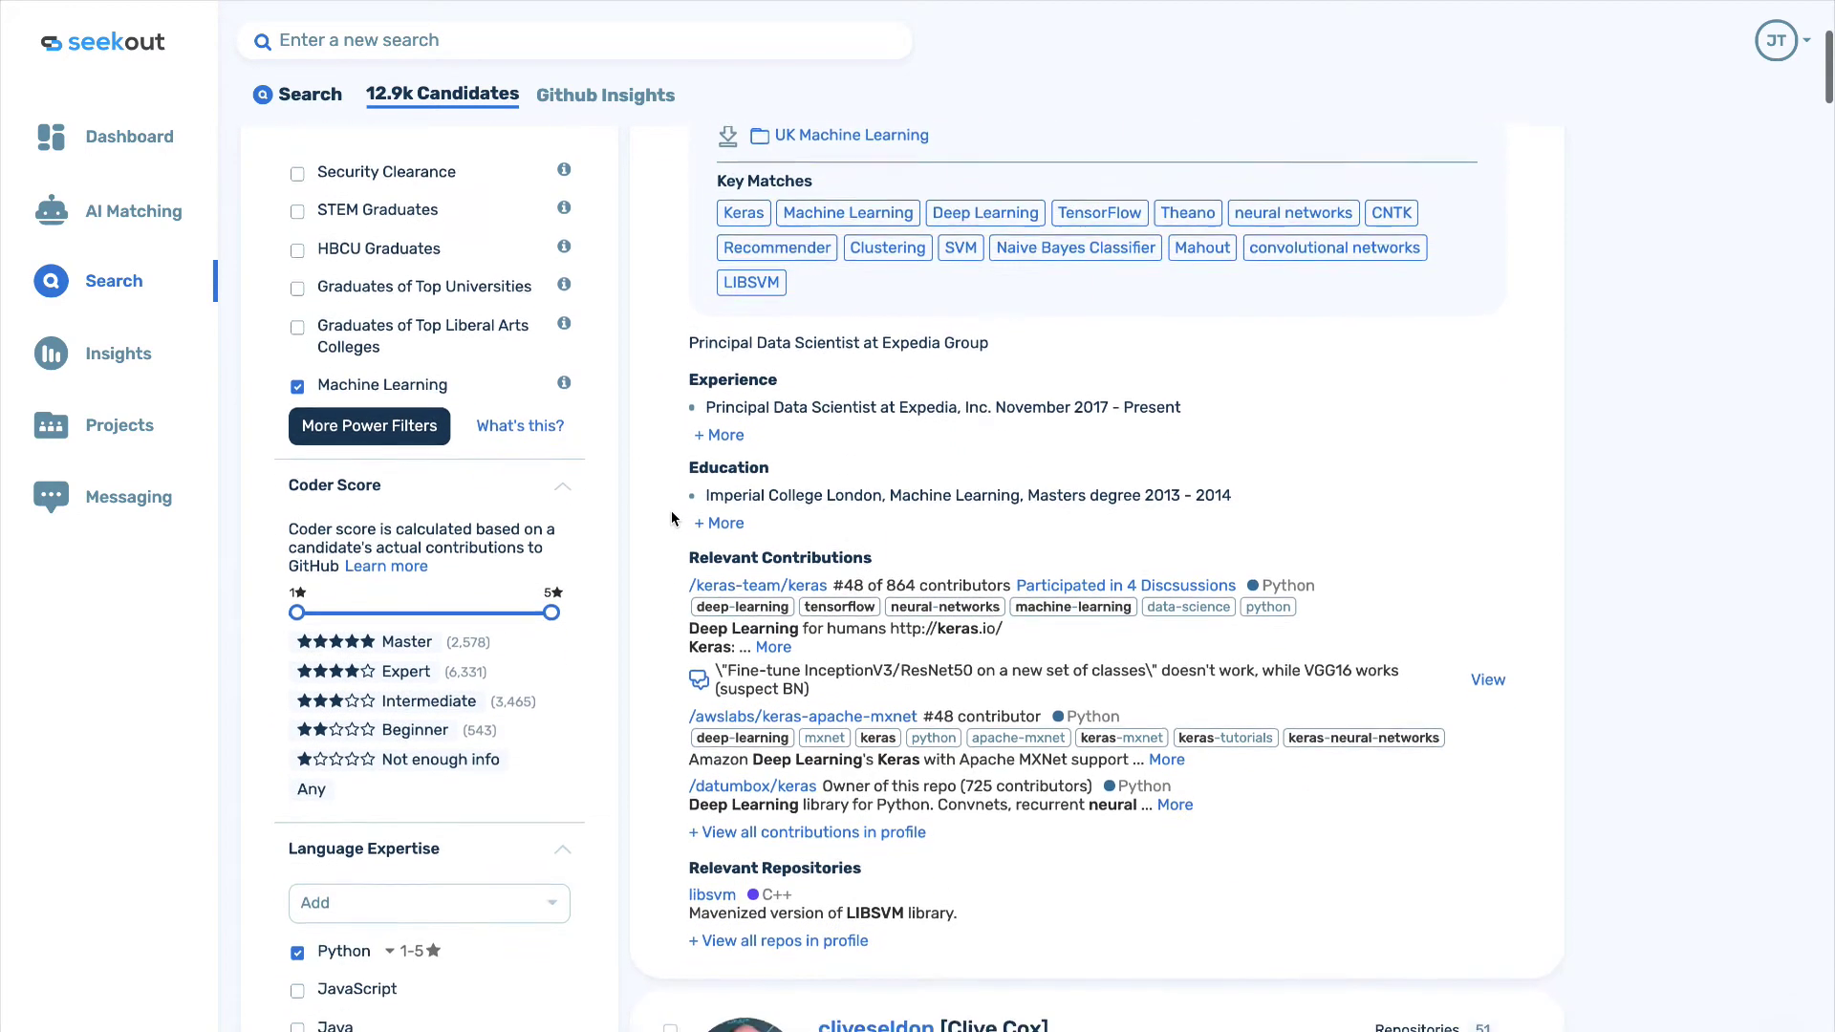
drag(845, 576, 946, 576)
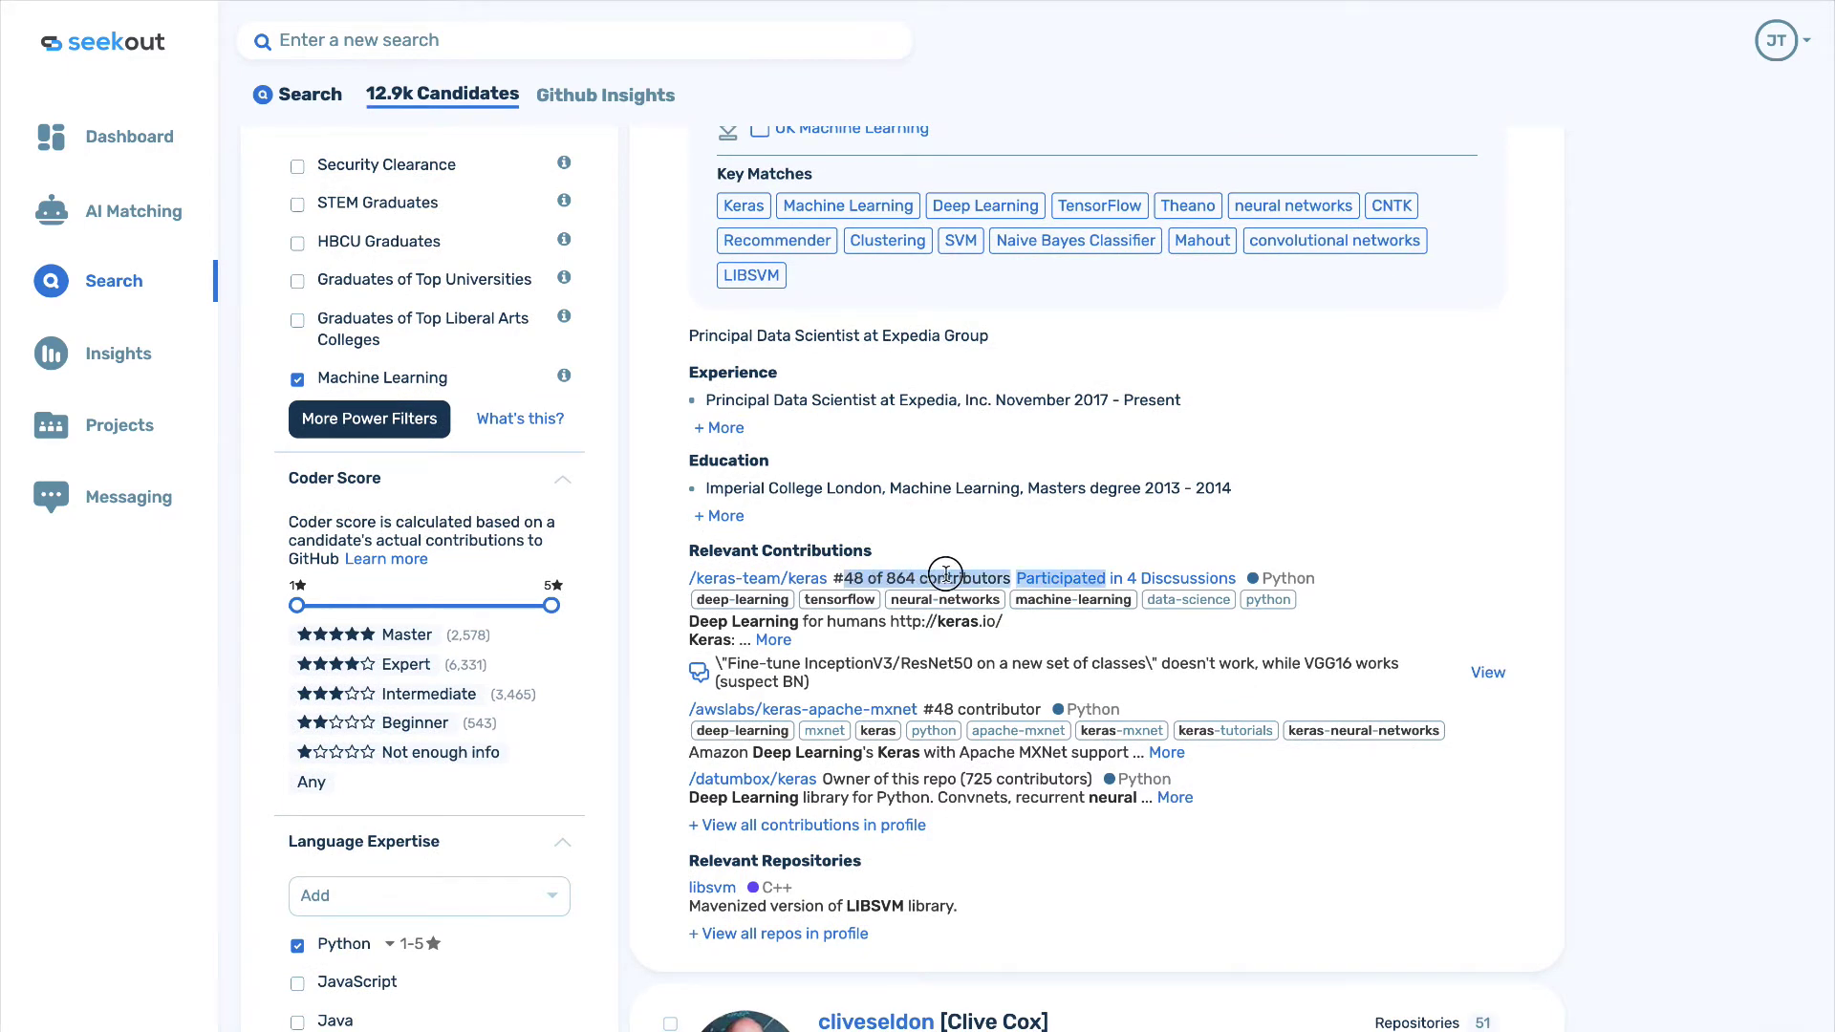
click(747, 581)
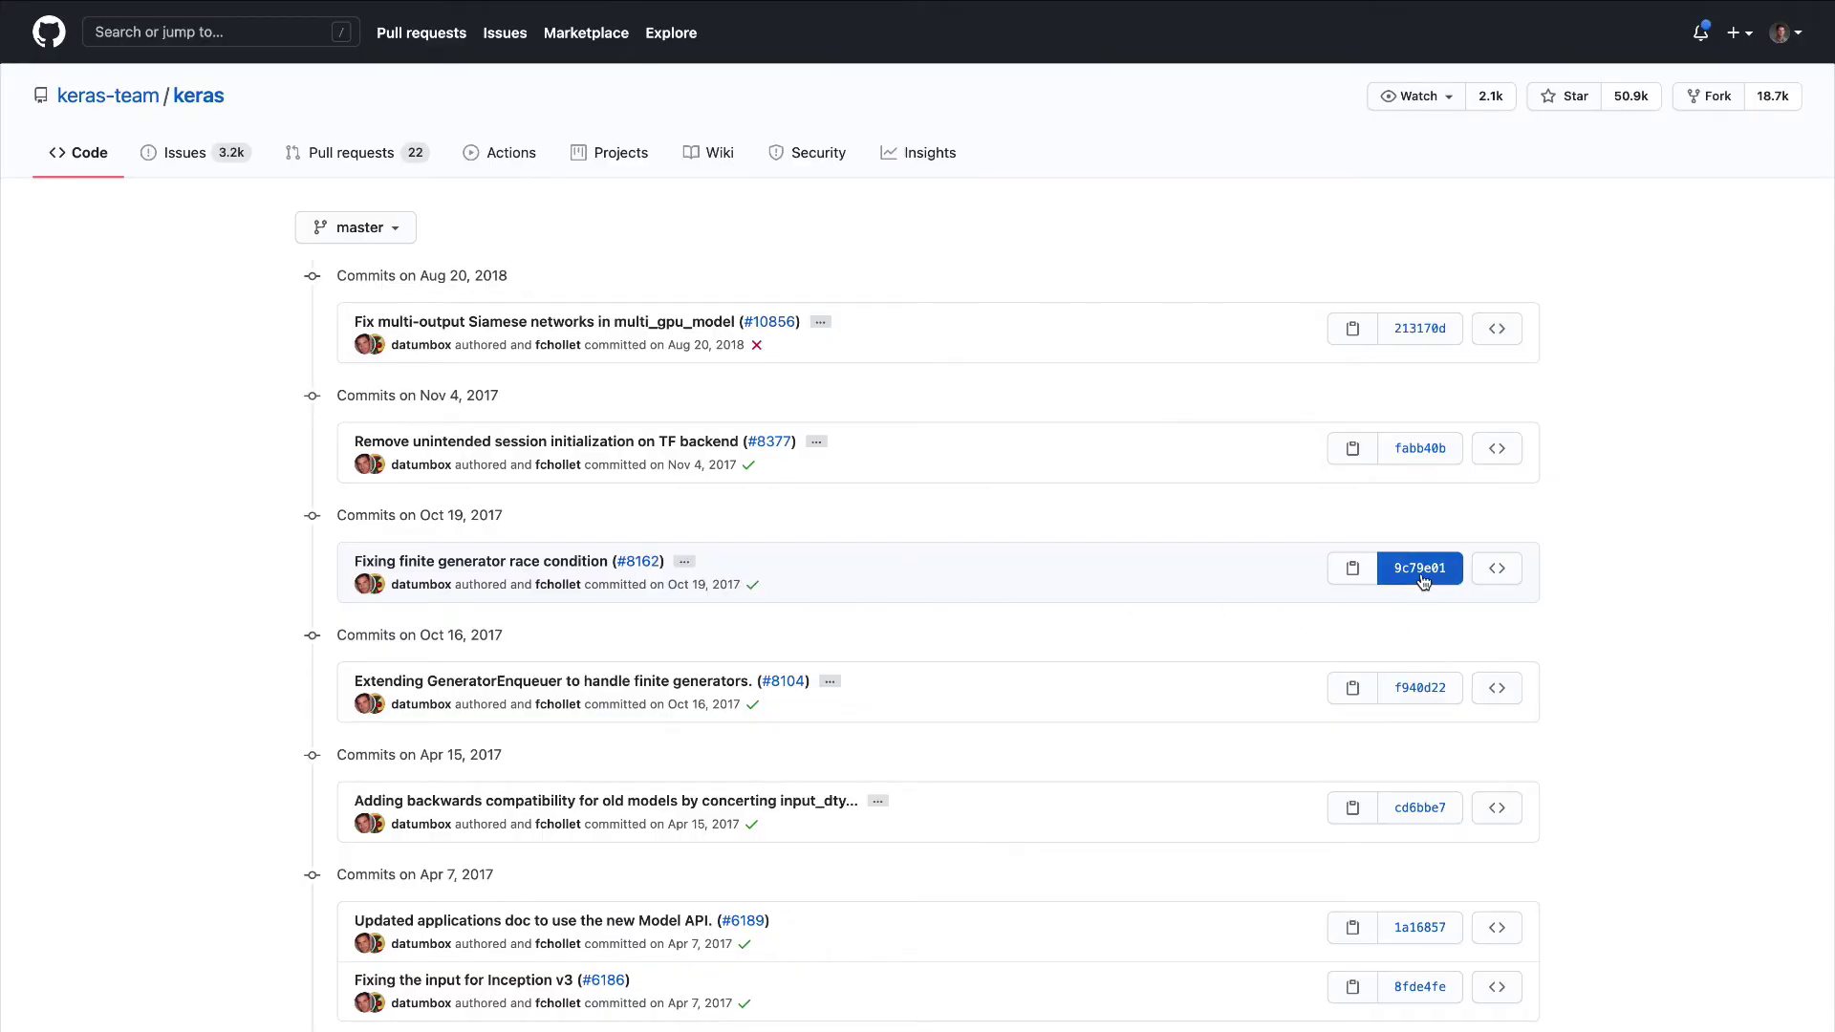
Open commit f940d22 and review its diff: 2 files, 46 additions, 2 deletions.
click(1413, 688)
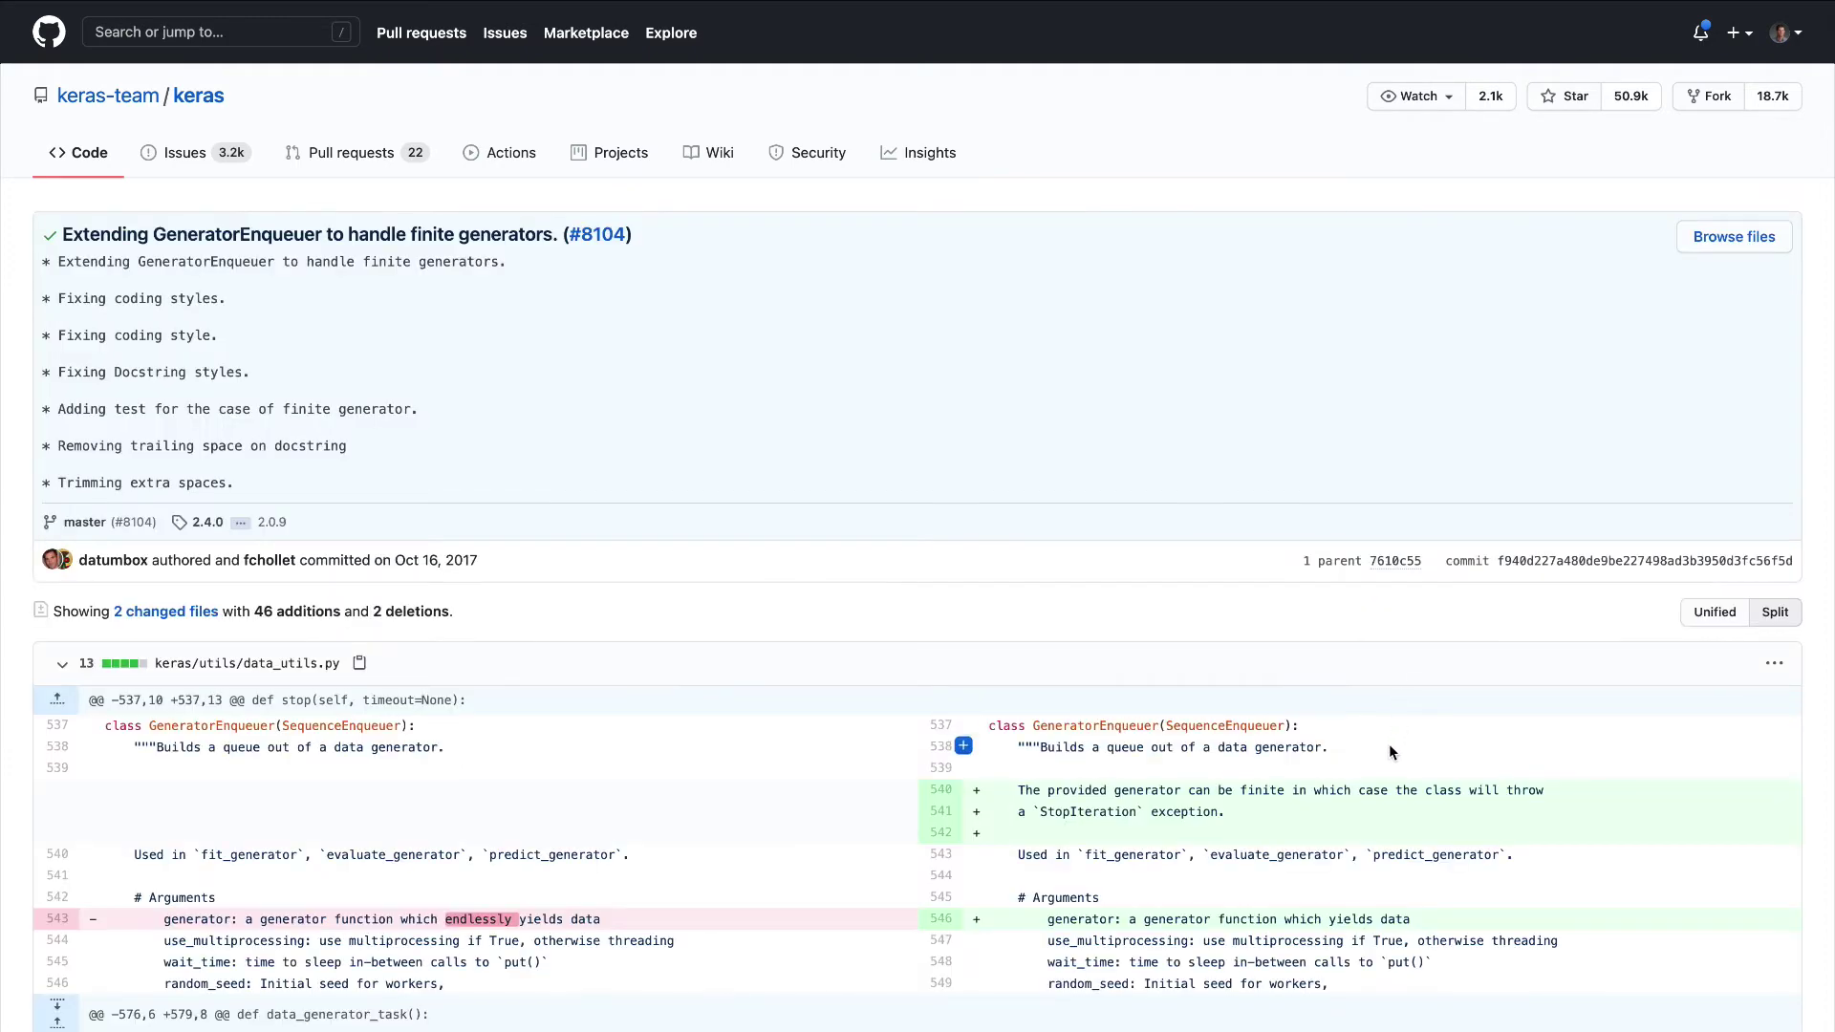
scroll(1389, 744, down, 2)
scroll(1390, 743, down, 4)
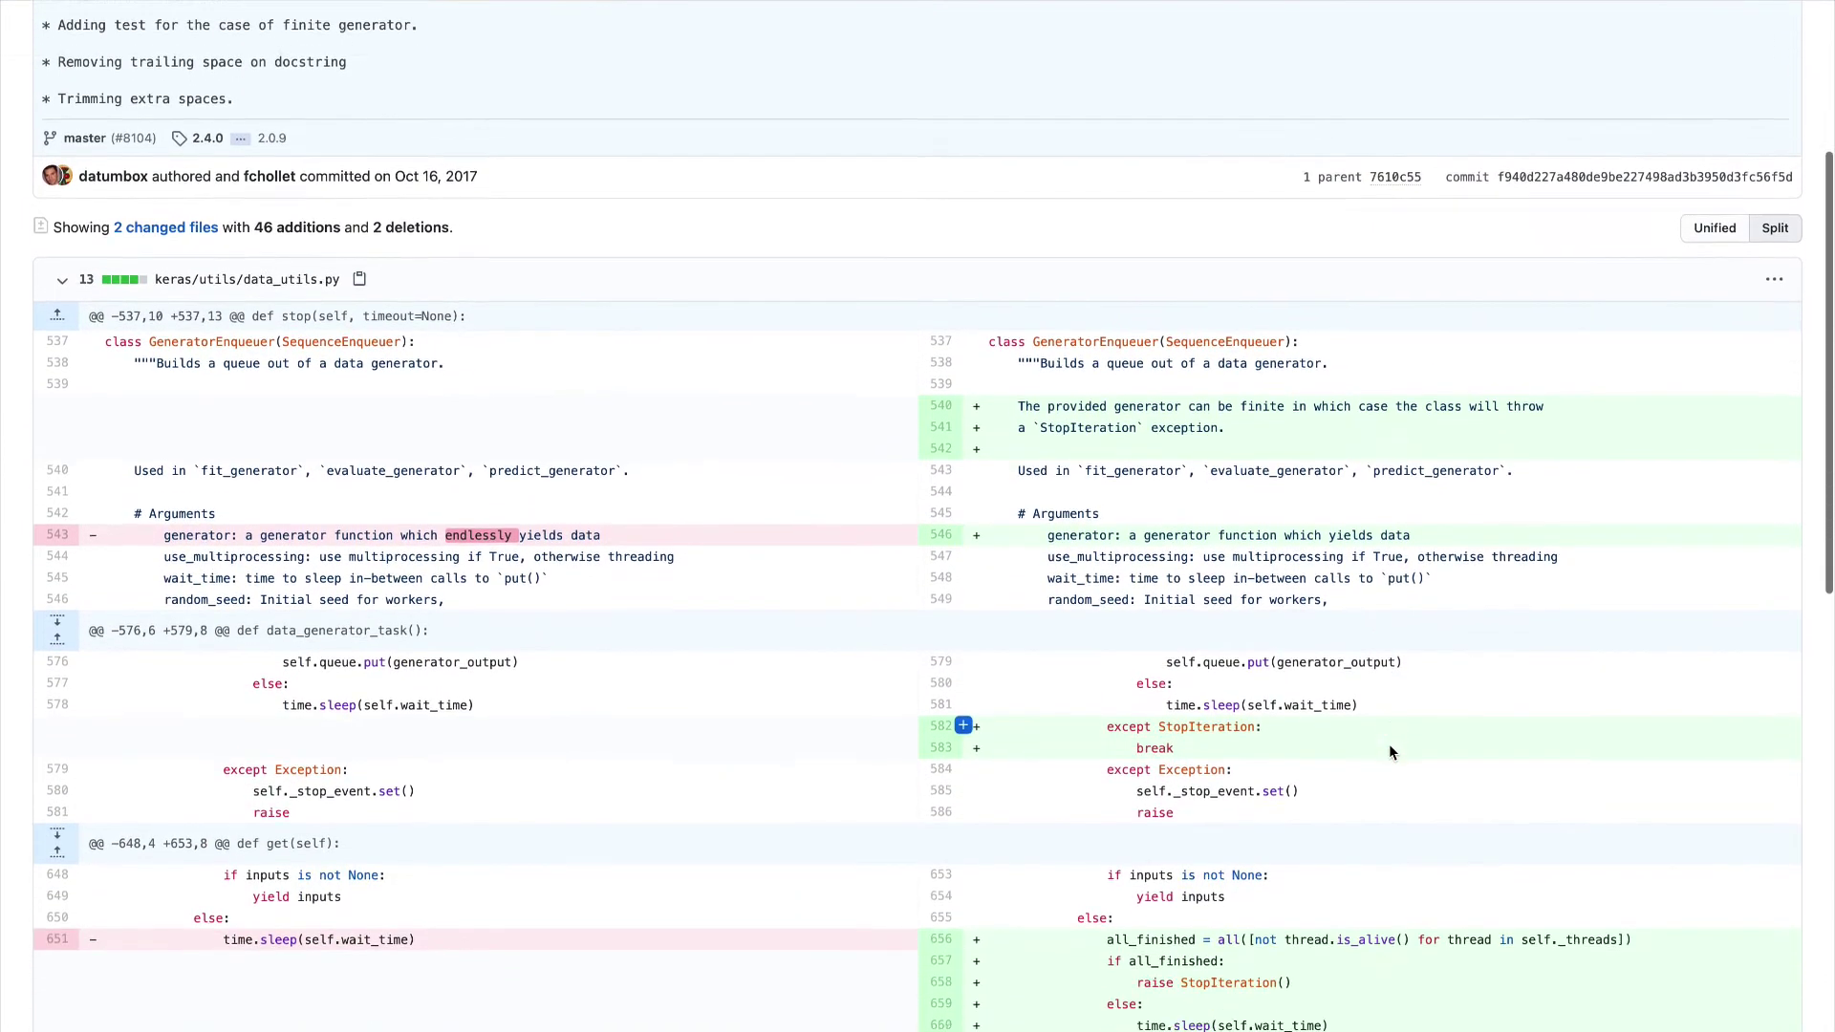
scroll(1390, 744, down, 3)
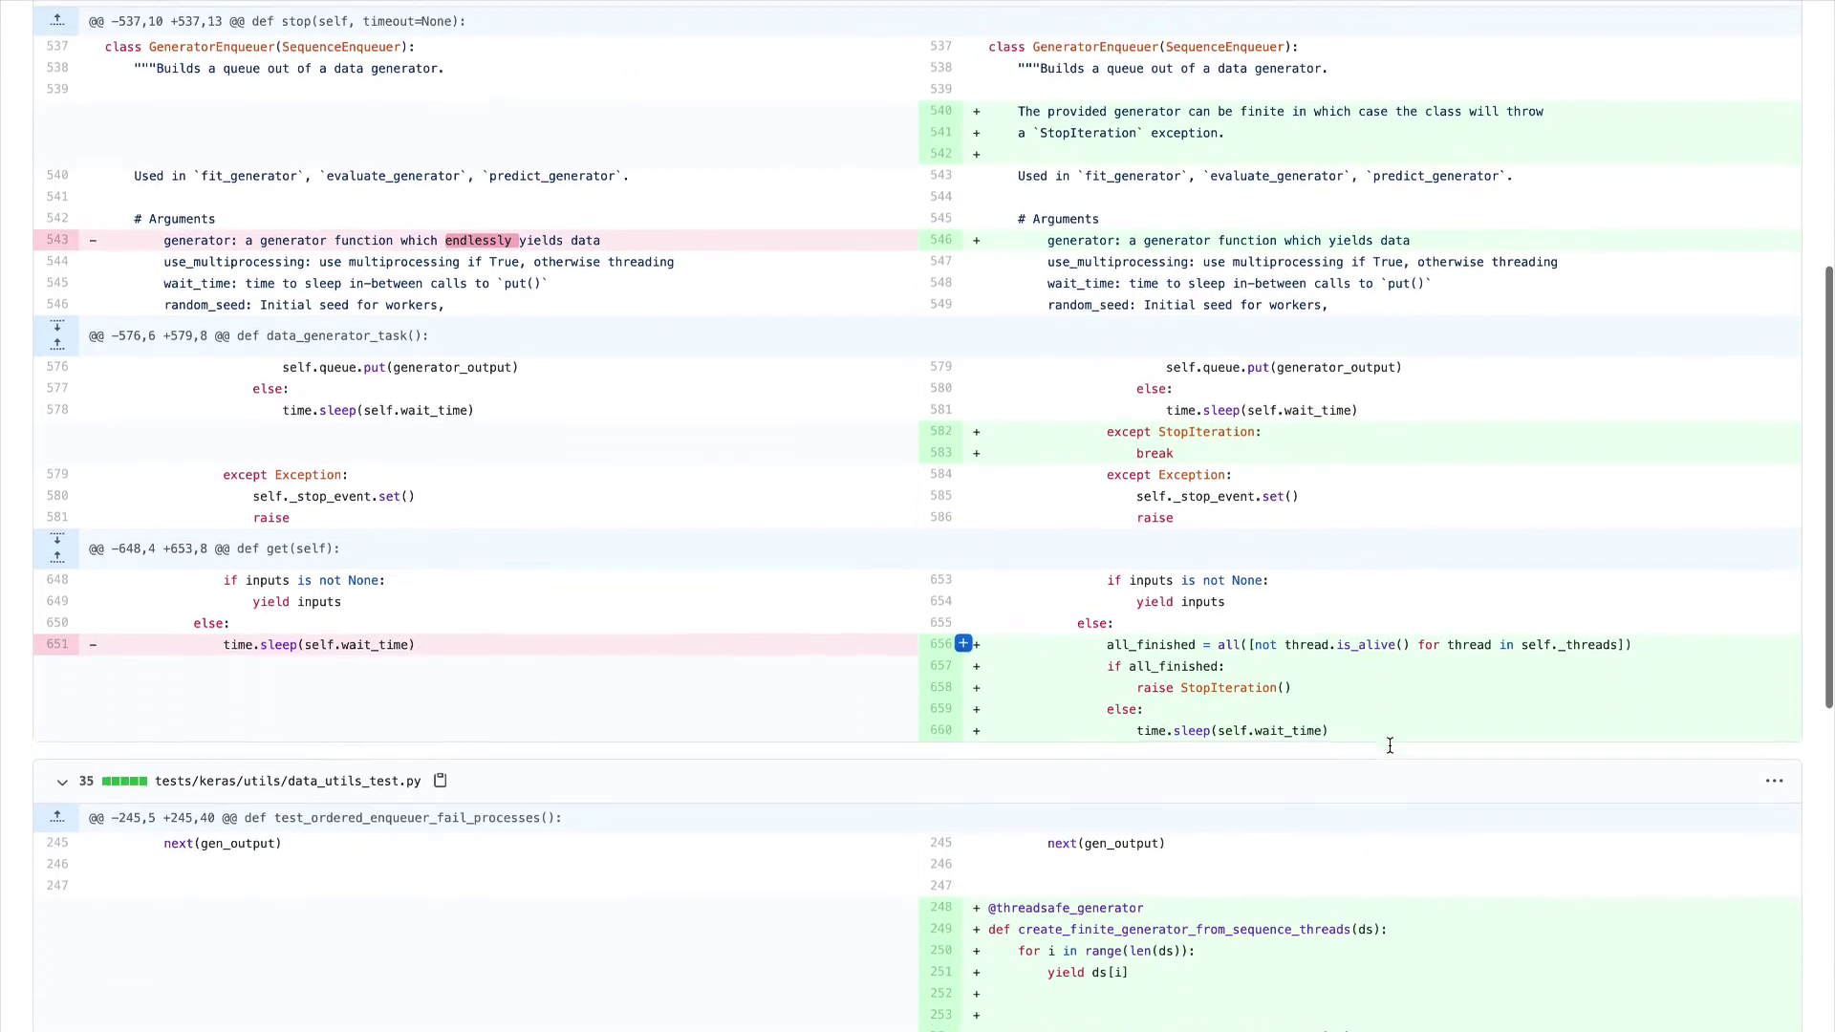
scroll(1389, 743, down, 1)
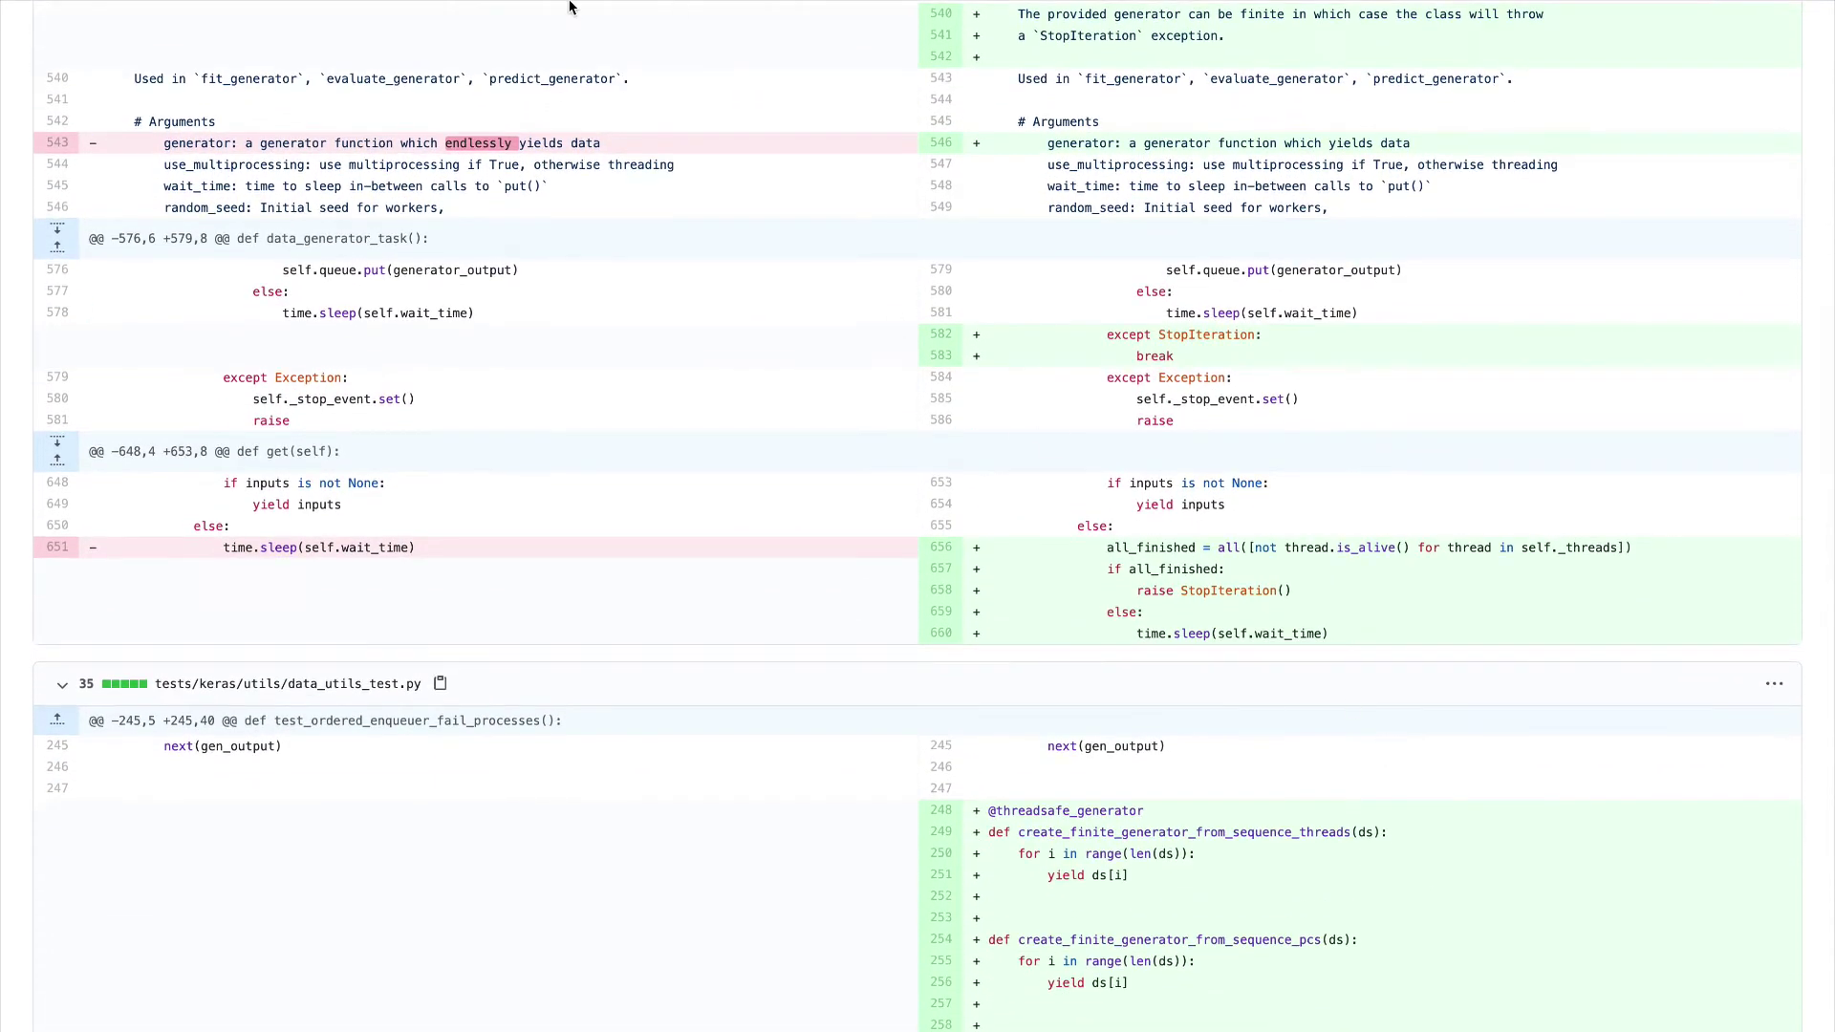
Back in SeekOut, view Github Insights charts for country, topics, repositories and followers.
mouse_move(571, 6)
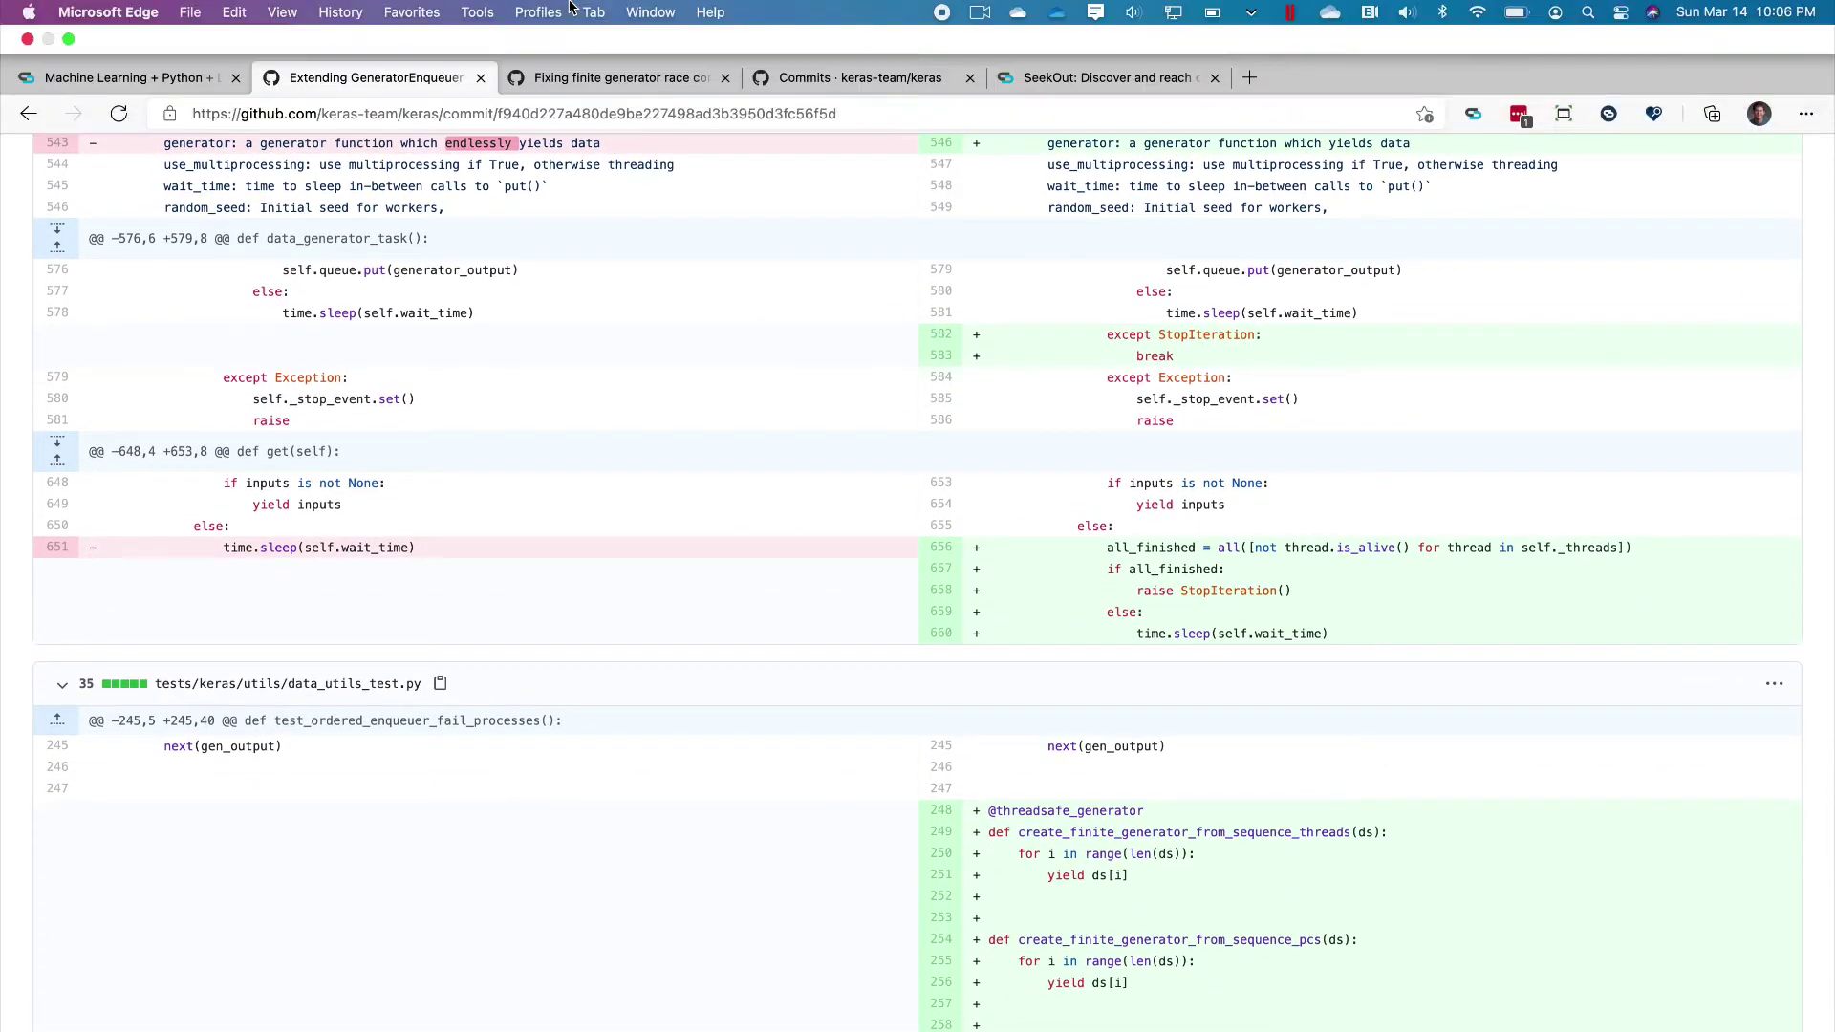
click(159, 80)
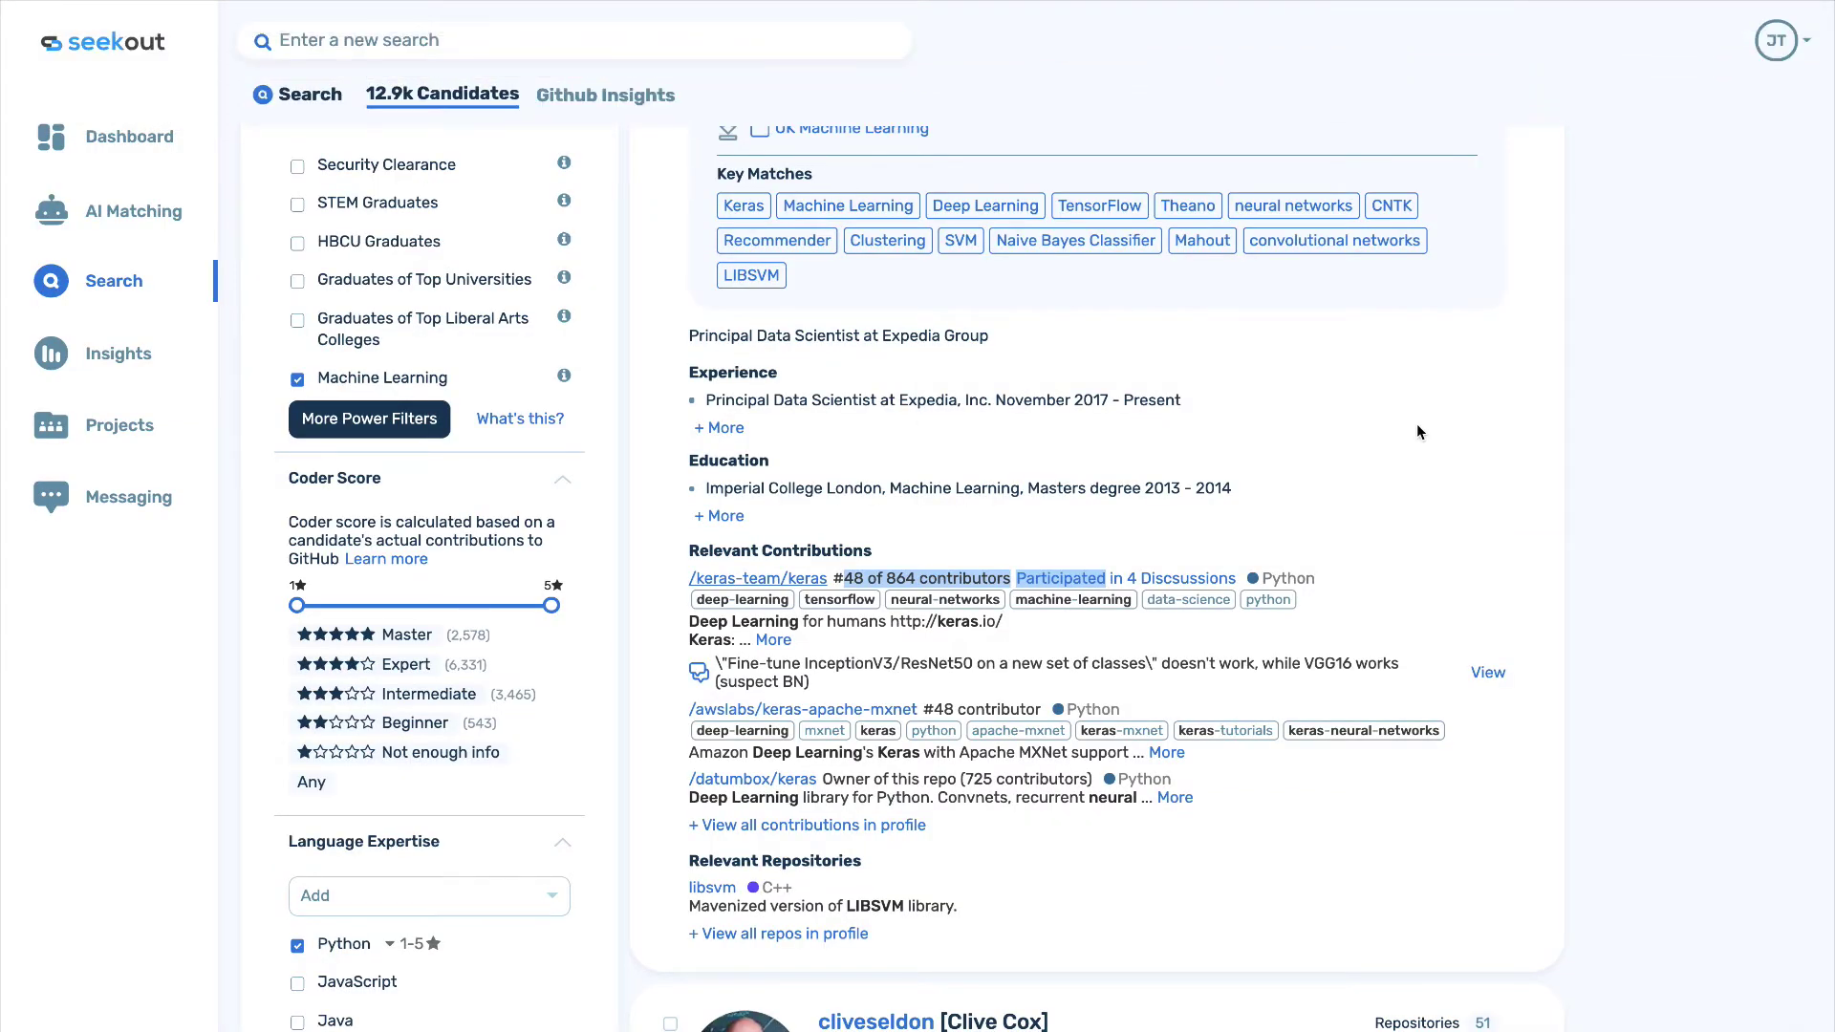
scroll(1417, 432, up, 5)
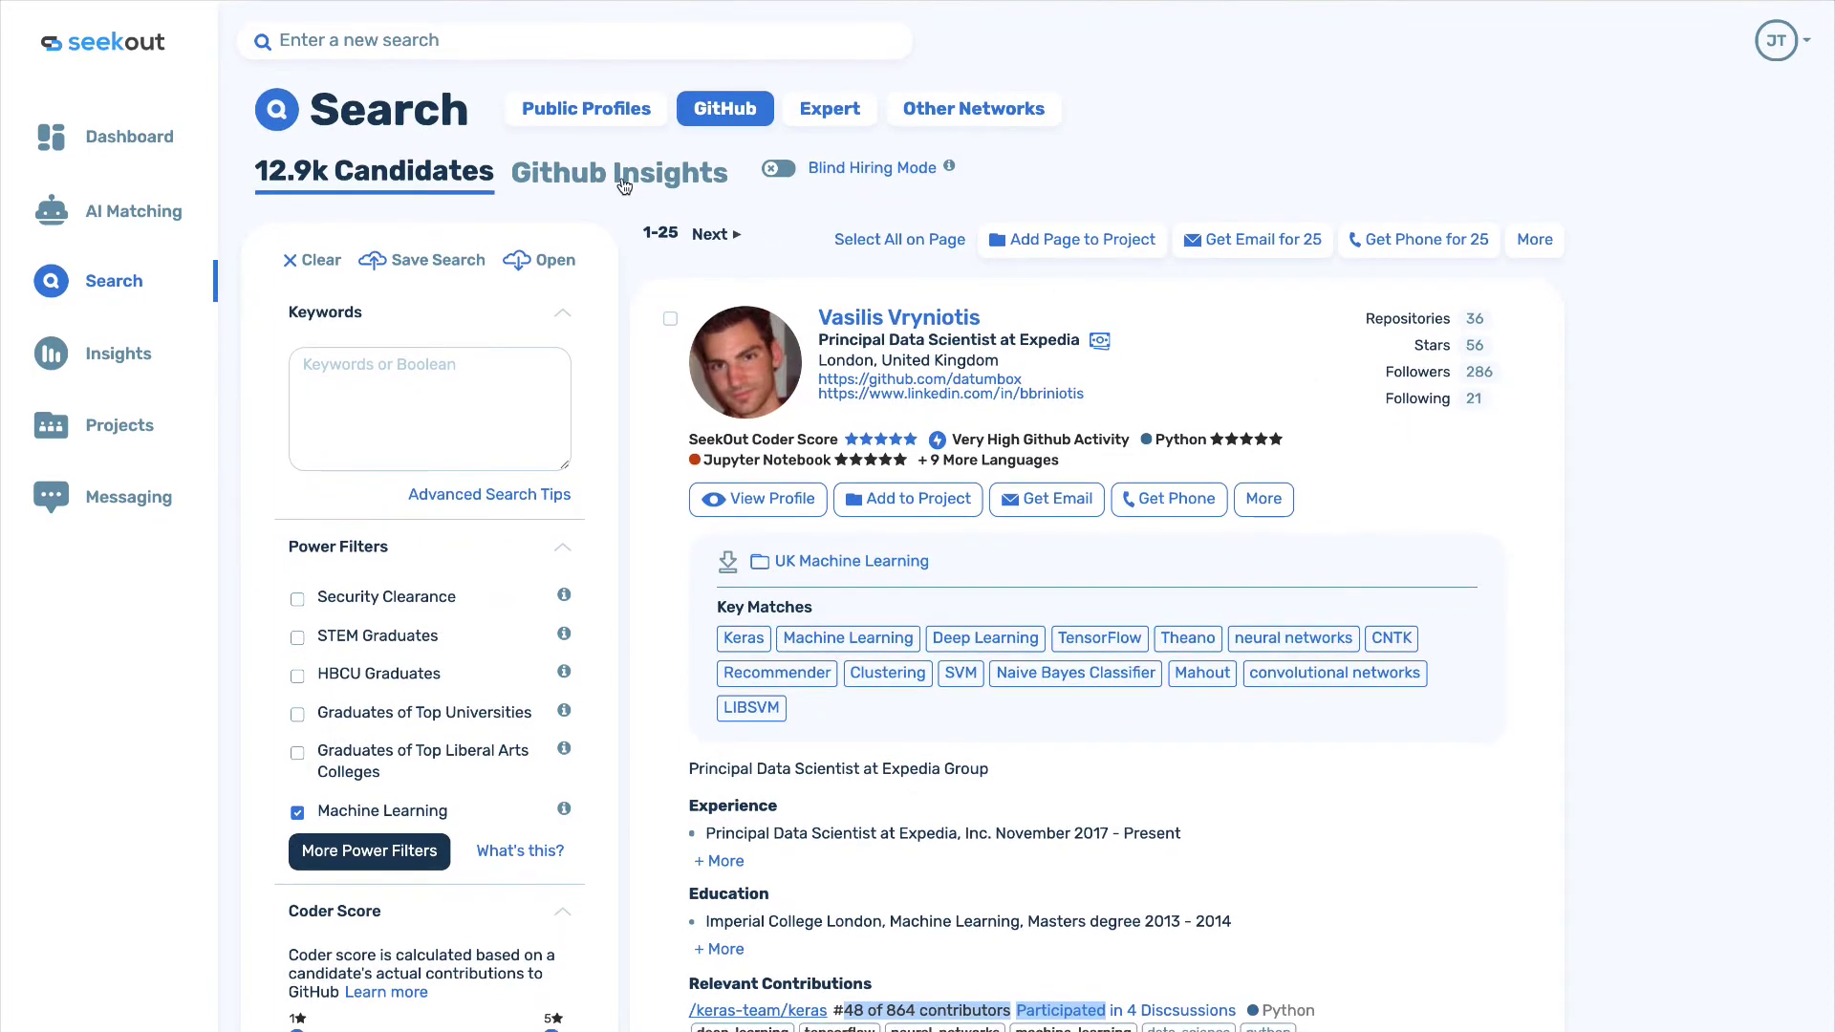
click(622, 178)
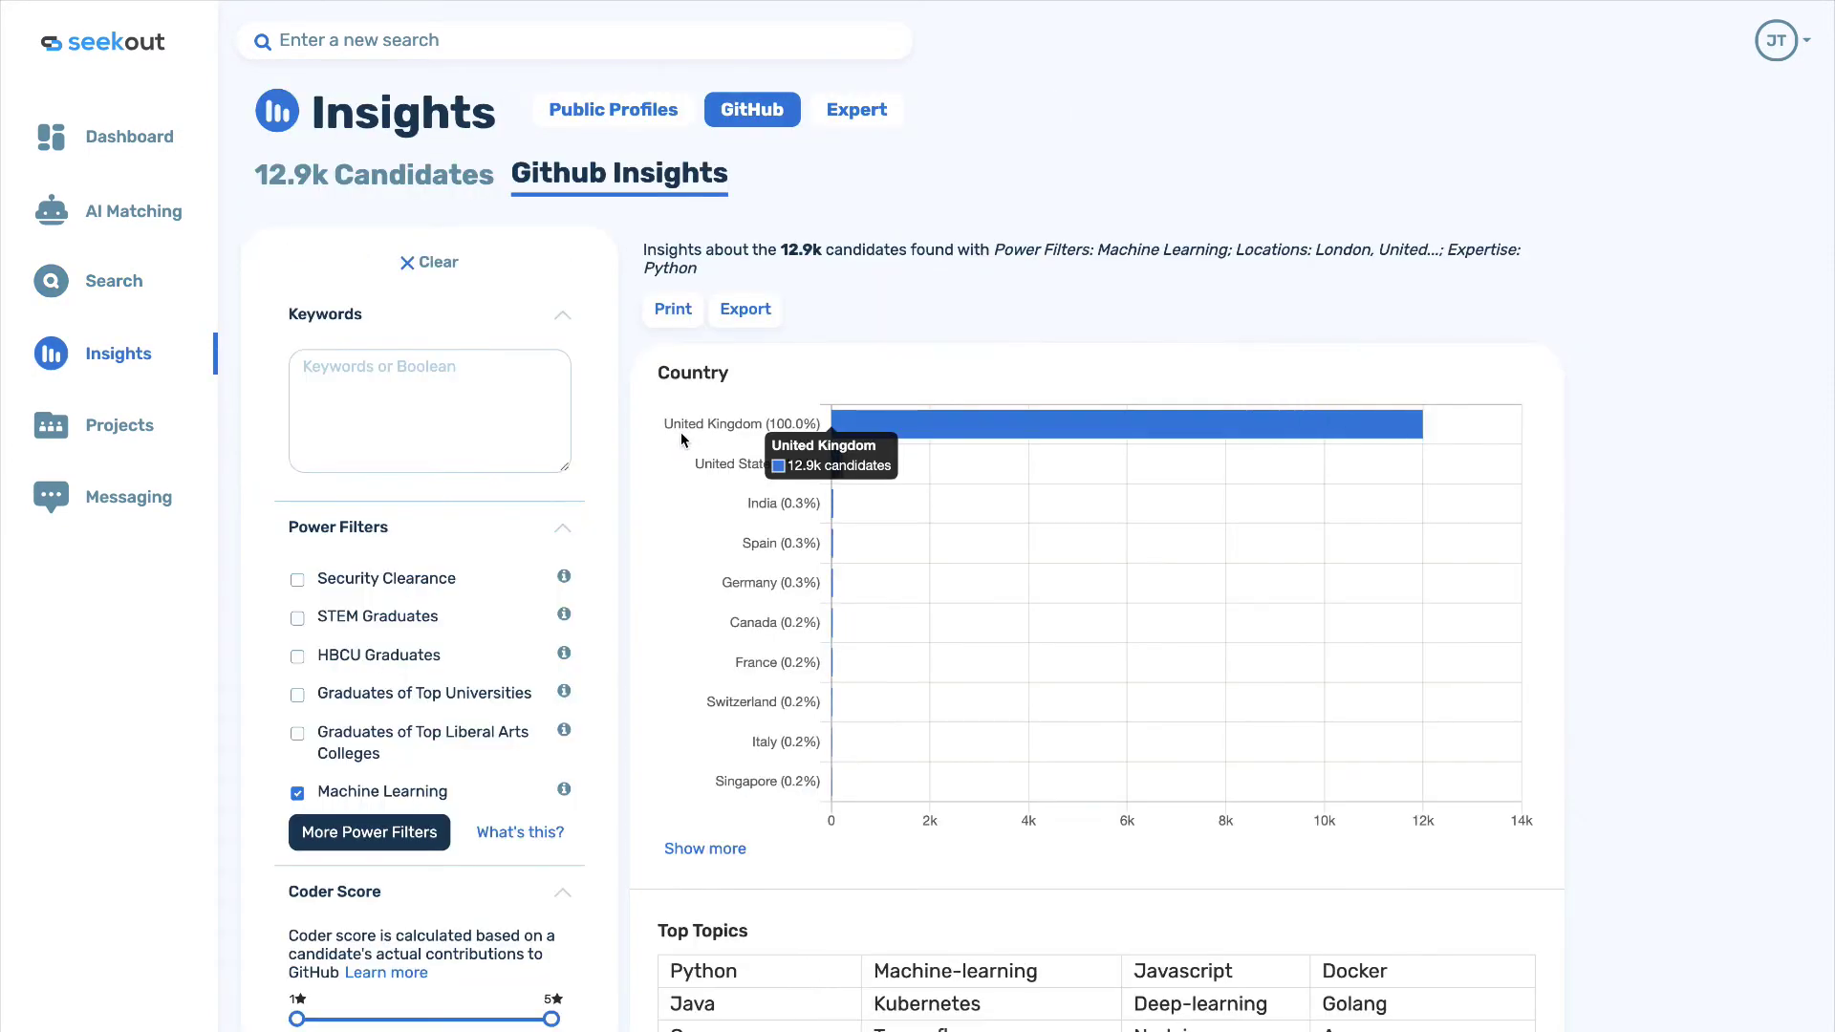
scroll(665, 538, down, 3)
scroll(665, 538, down, 4)
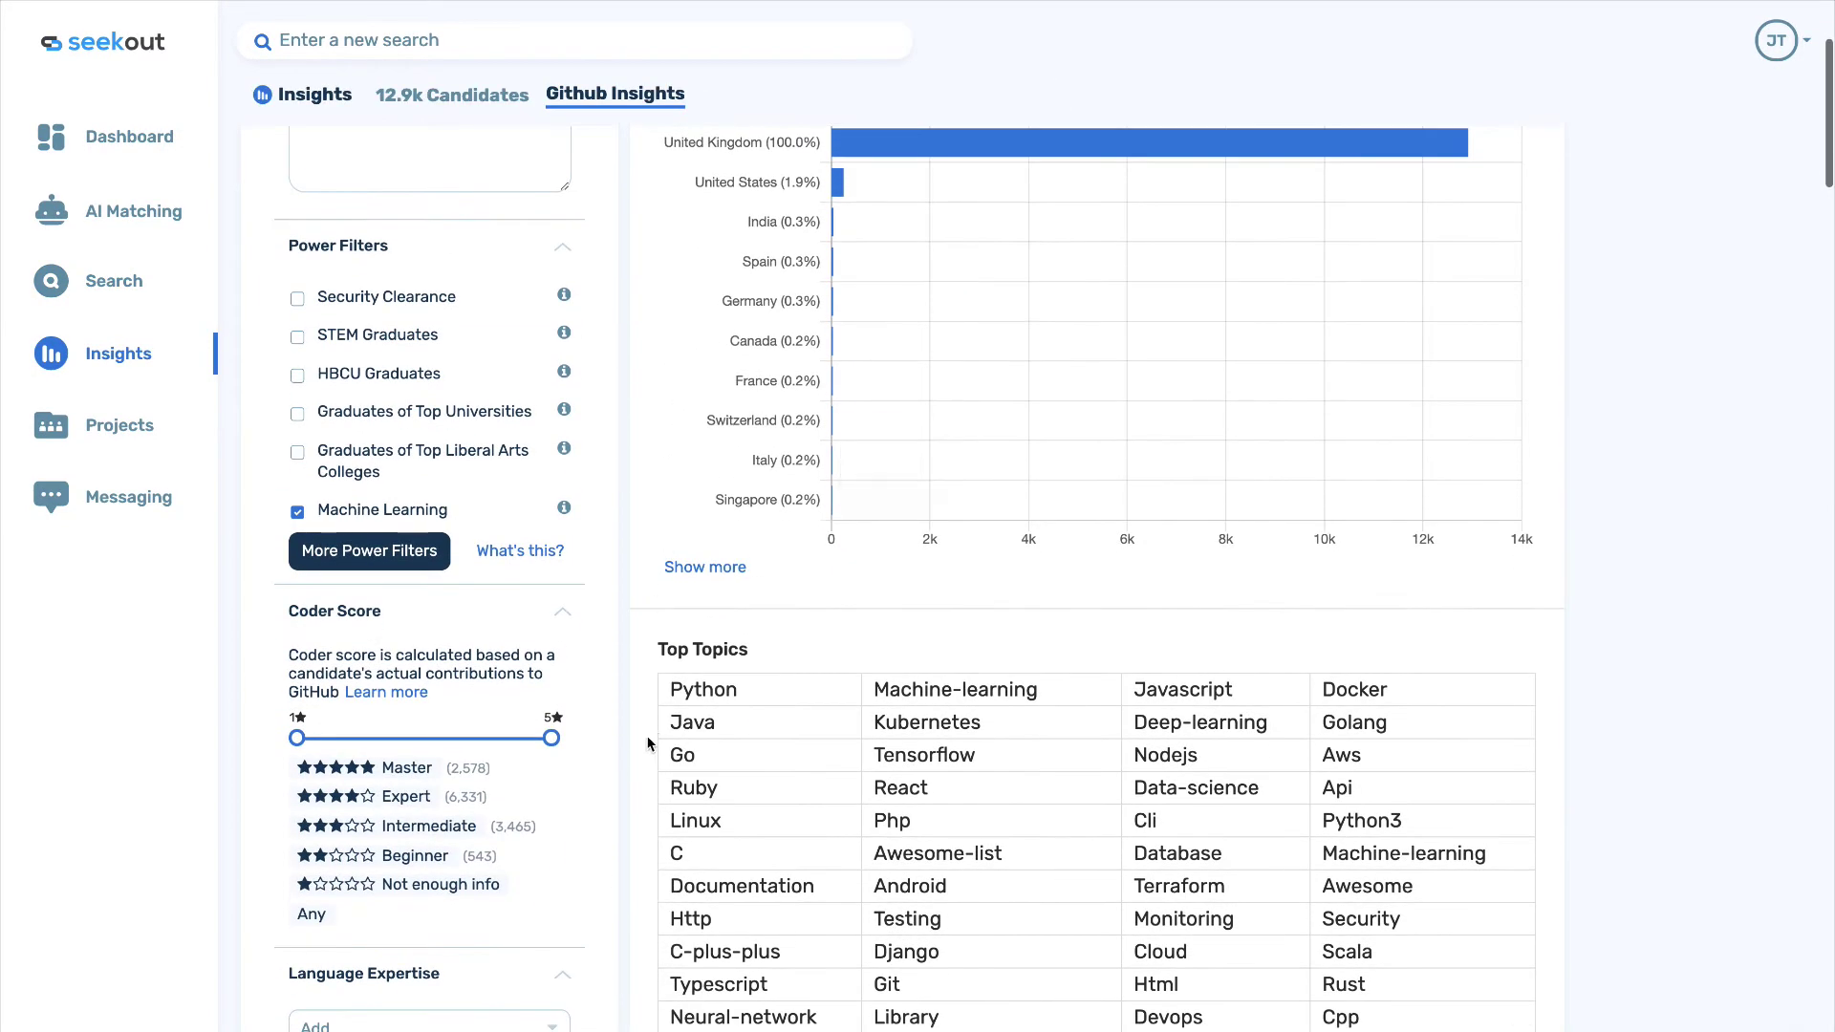
scroll(647, 747, down, 6)
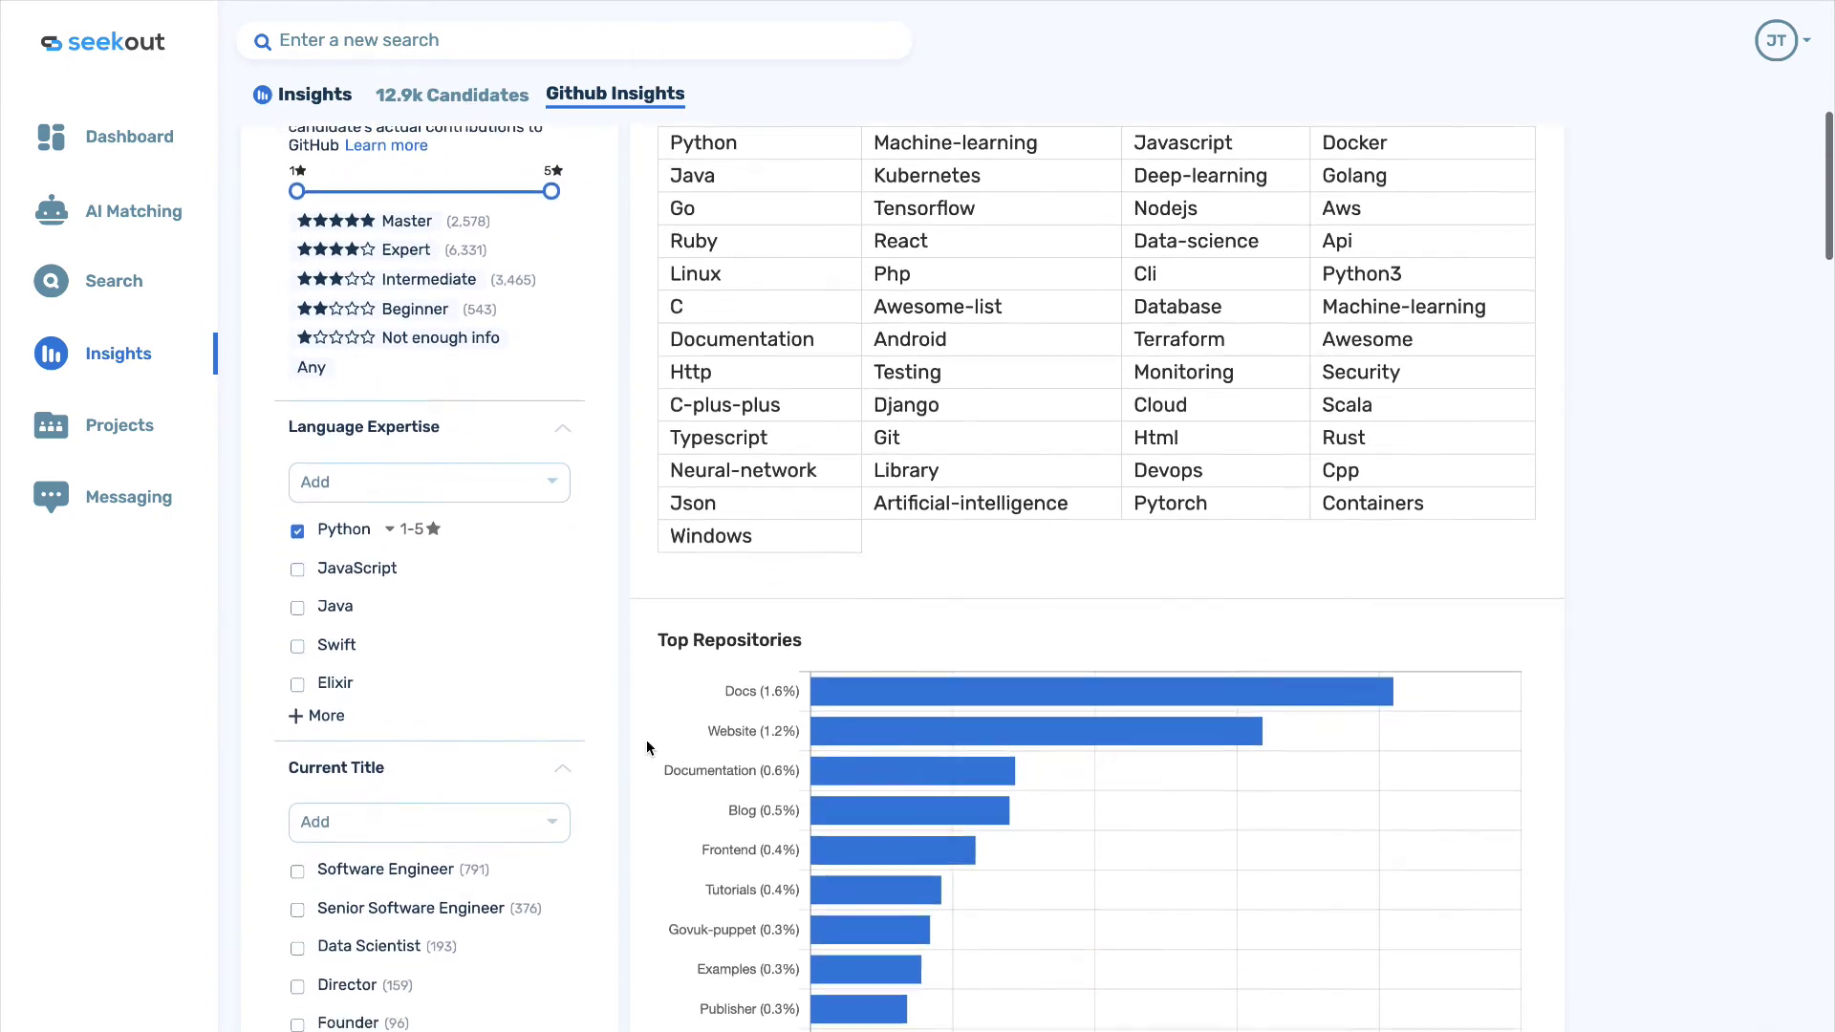
scroll(647, 742, down, 6)
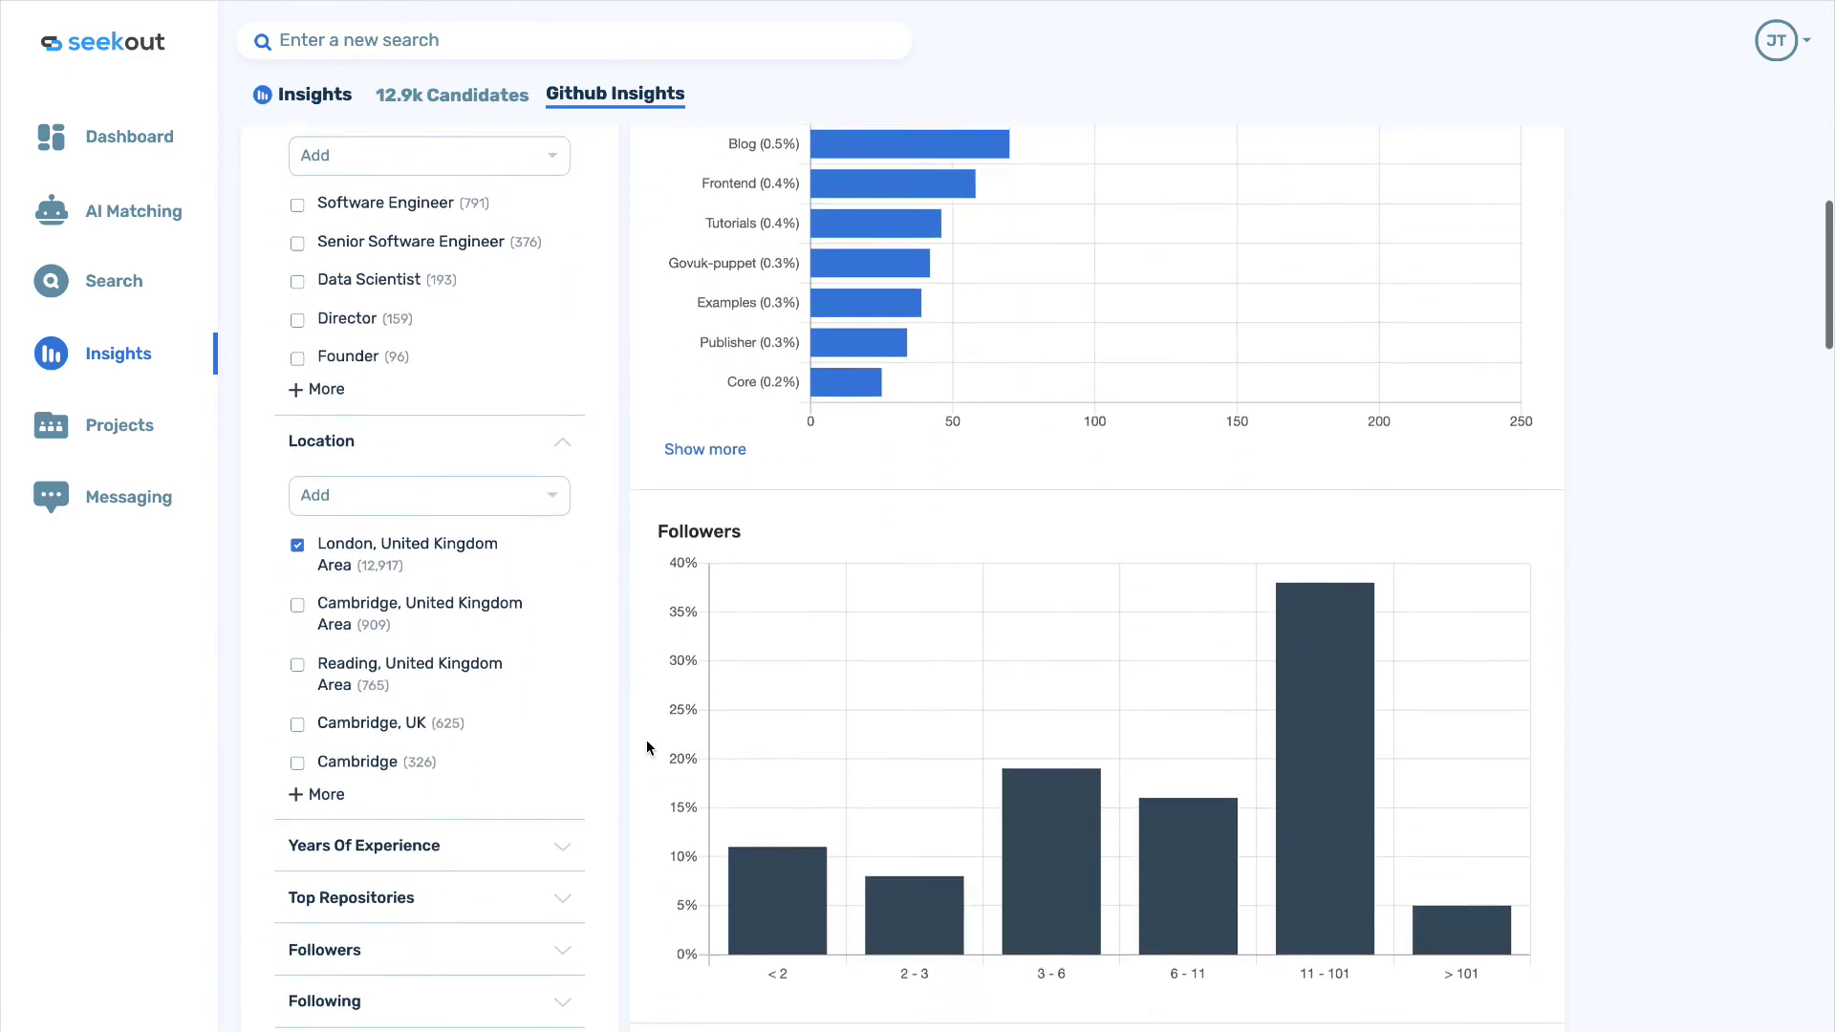
scroll(646, 746, down, 2)
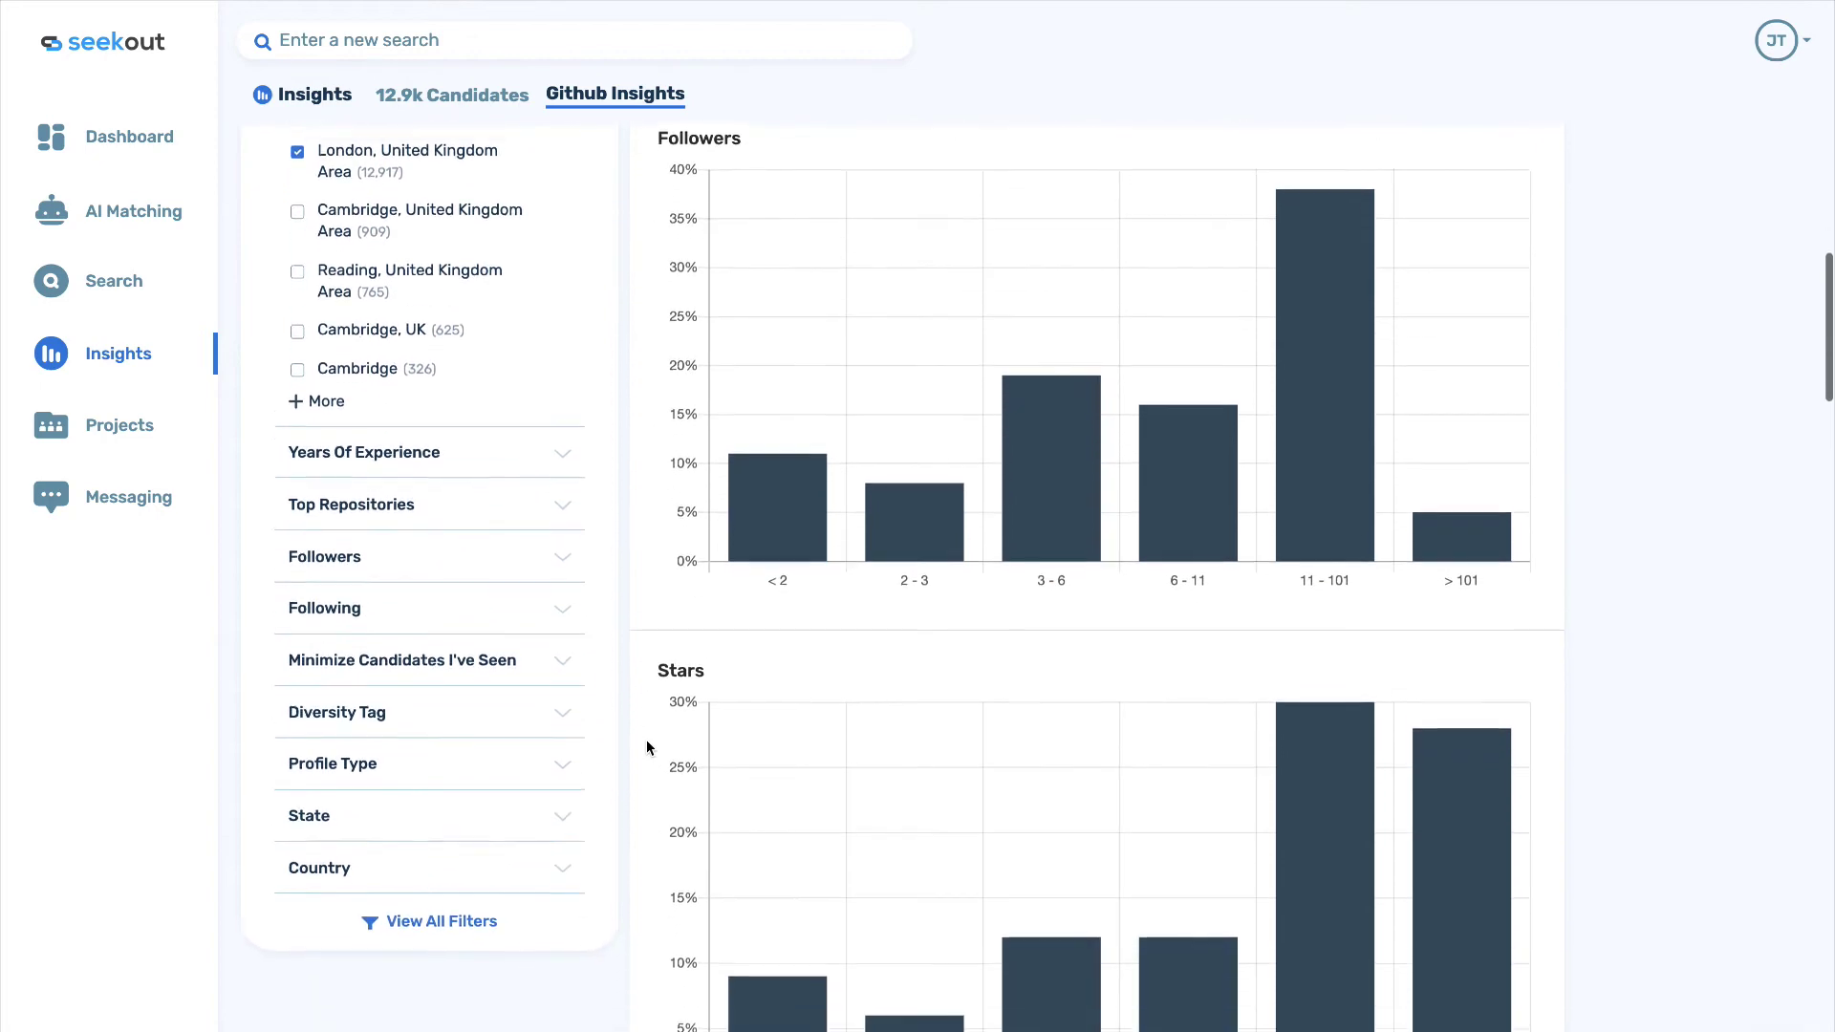
Return to the 12.9k candidate list and add this page to the UK Machine Learning project.
click(453, 98)
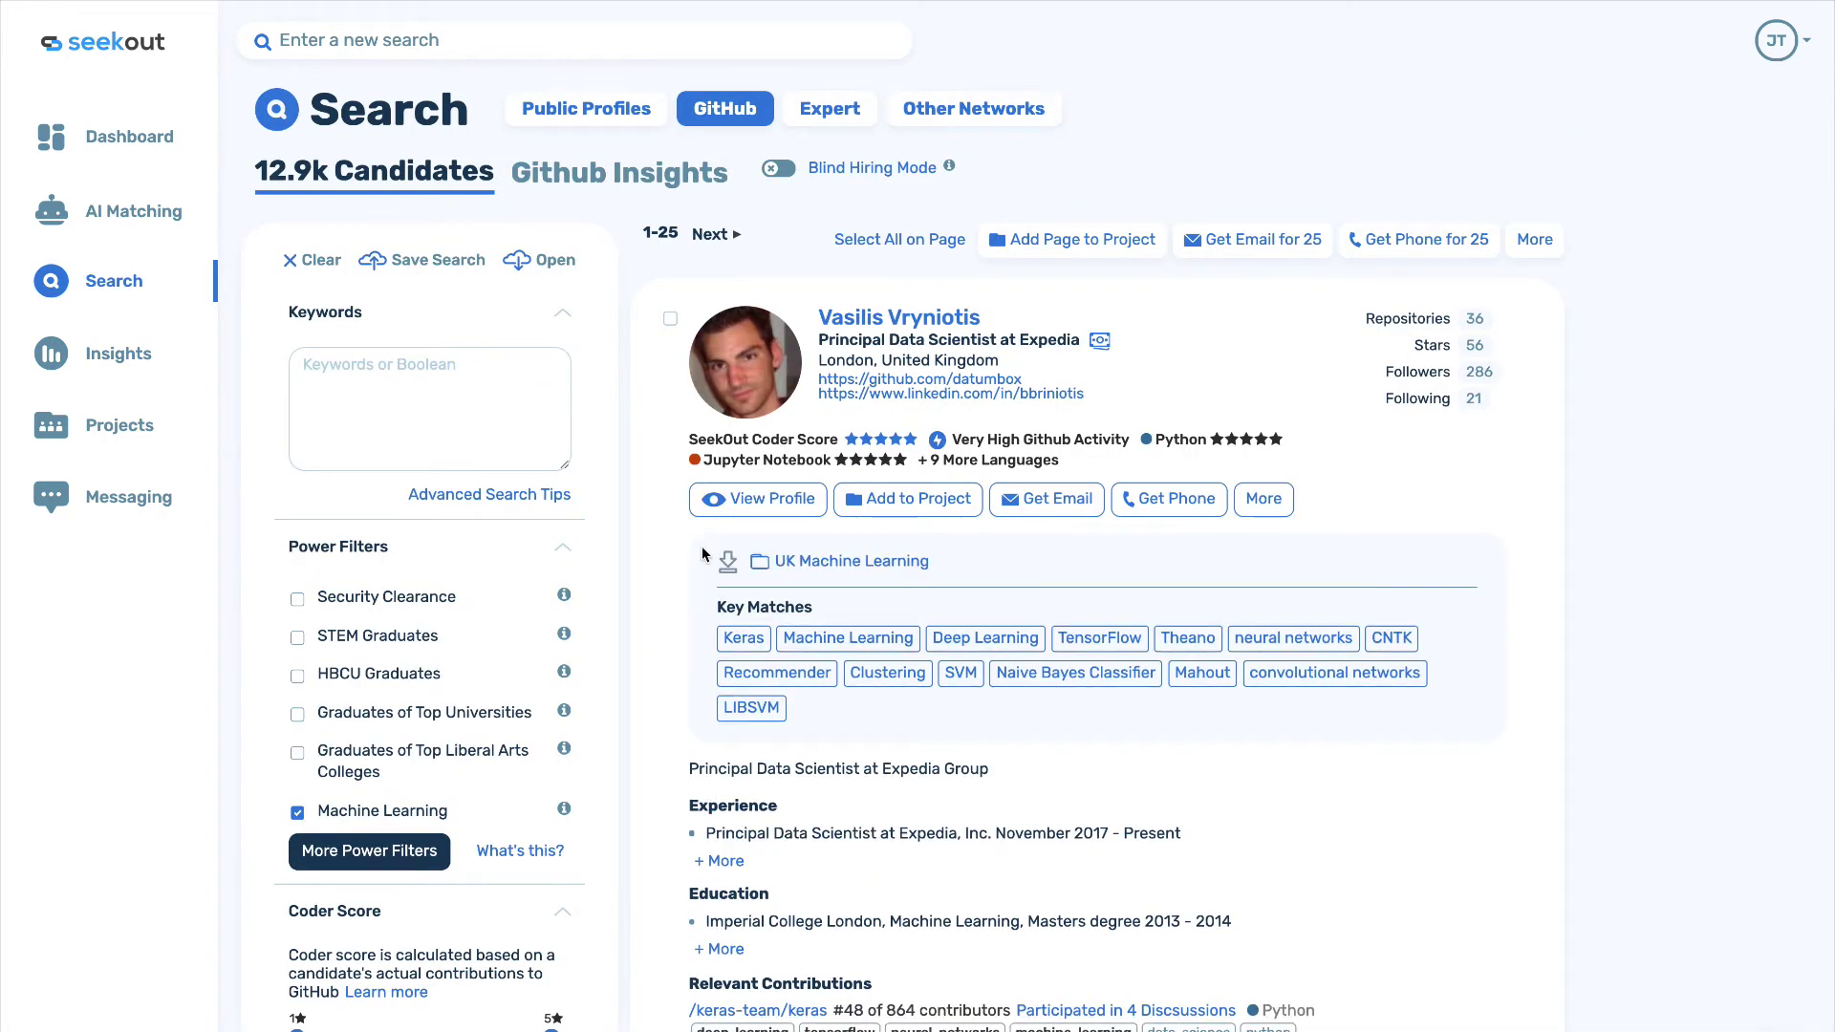
click(1062, 246)
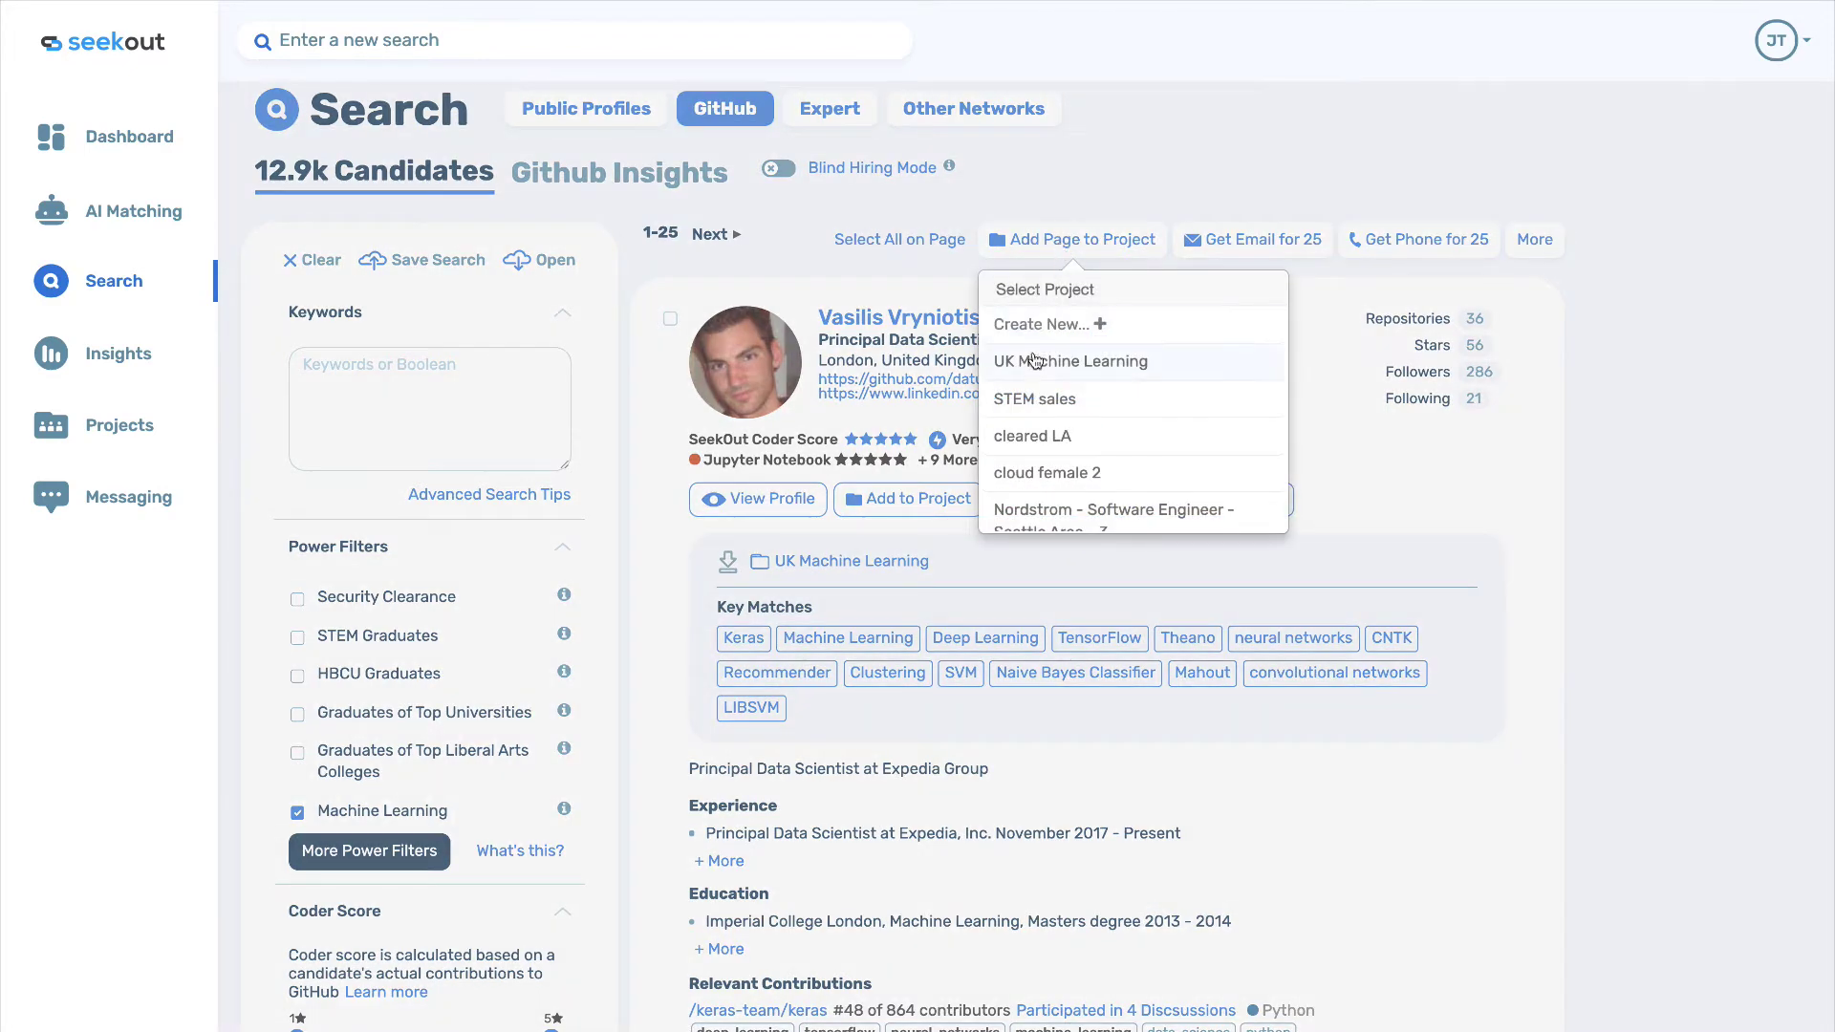
click(1034, 361)
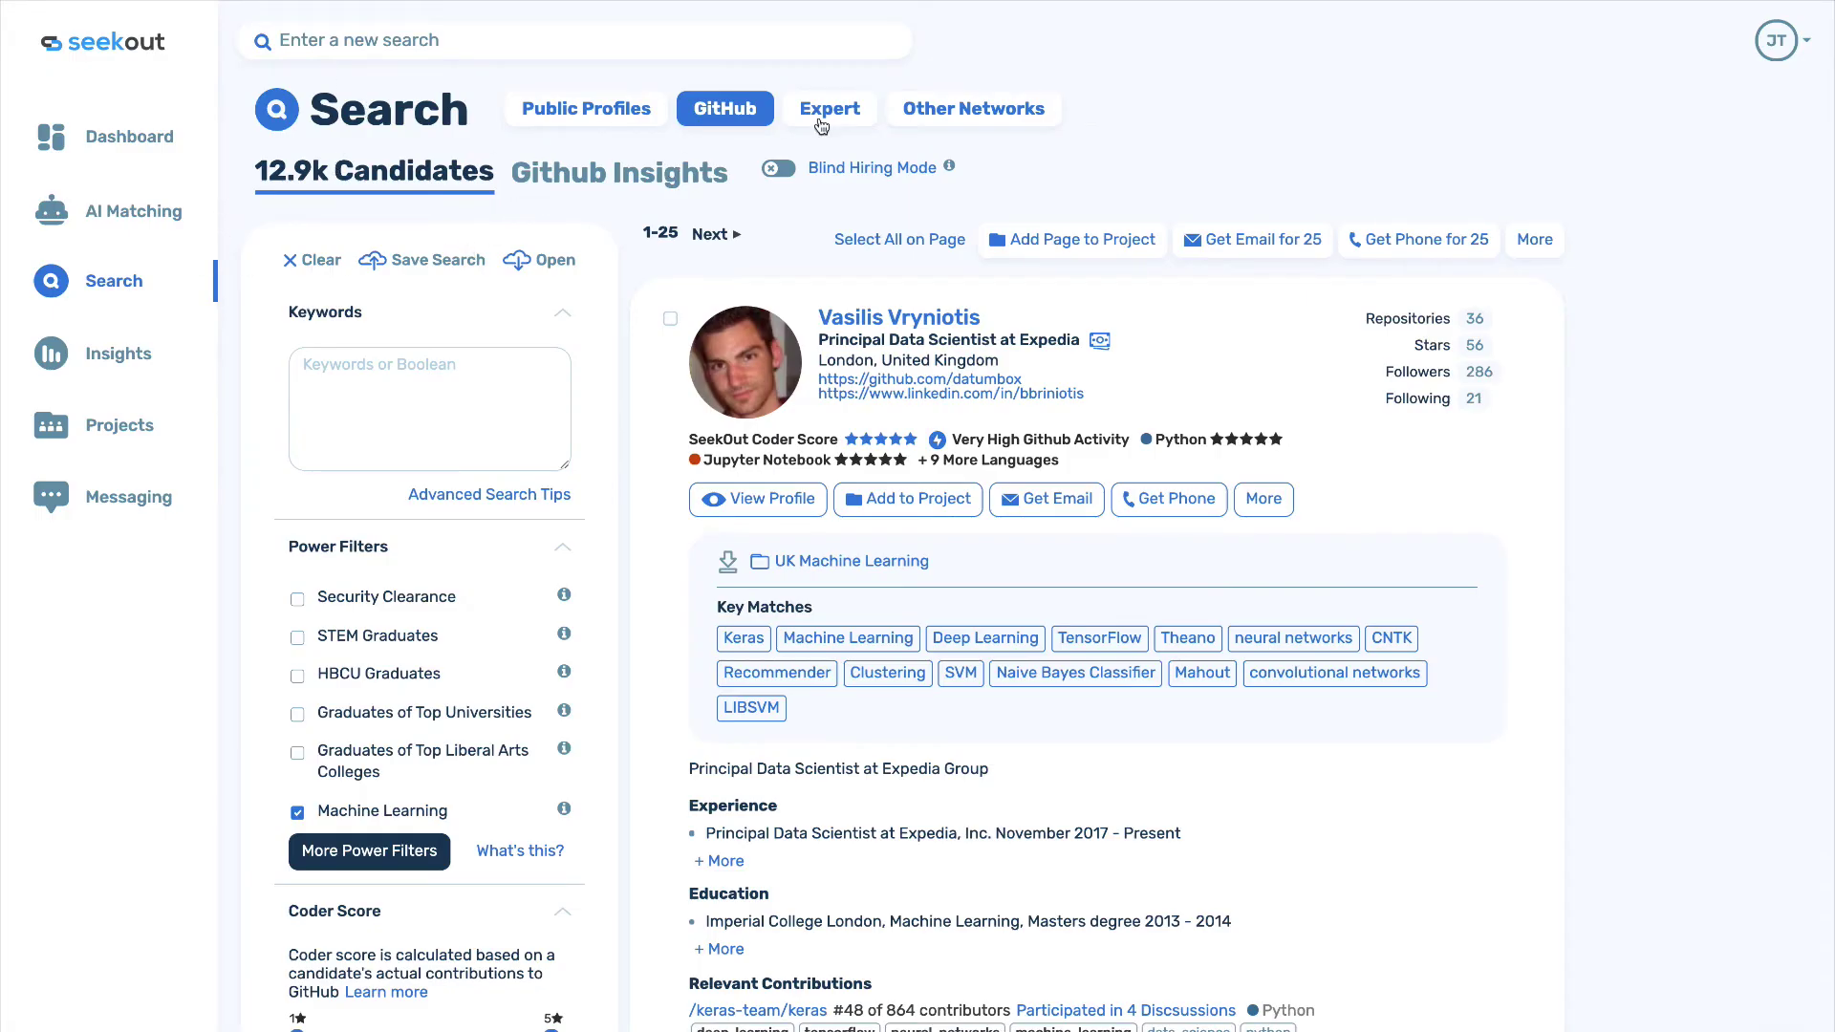
Look at the Boolean expert search, then go back and open the Topic Area search form.
click(830, 111)
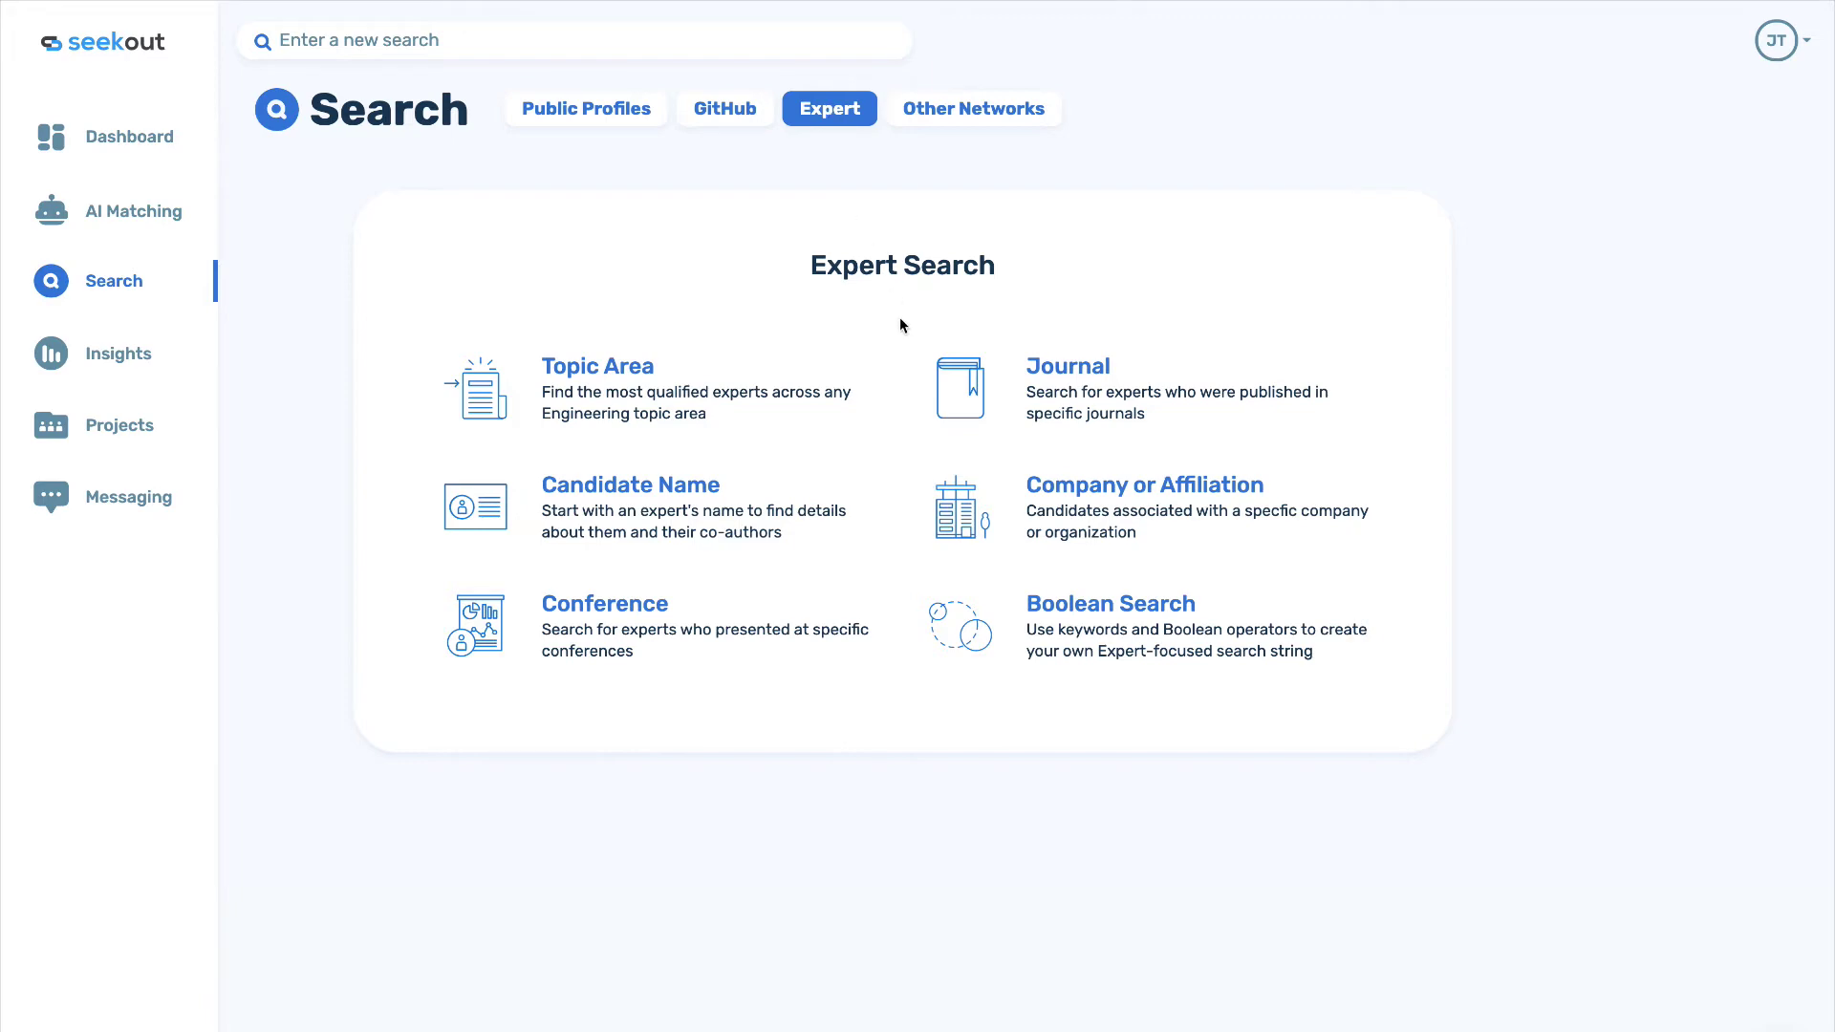
click(1076, 617)
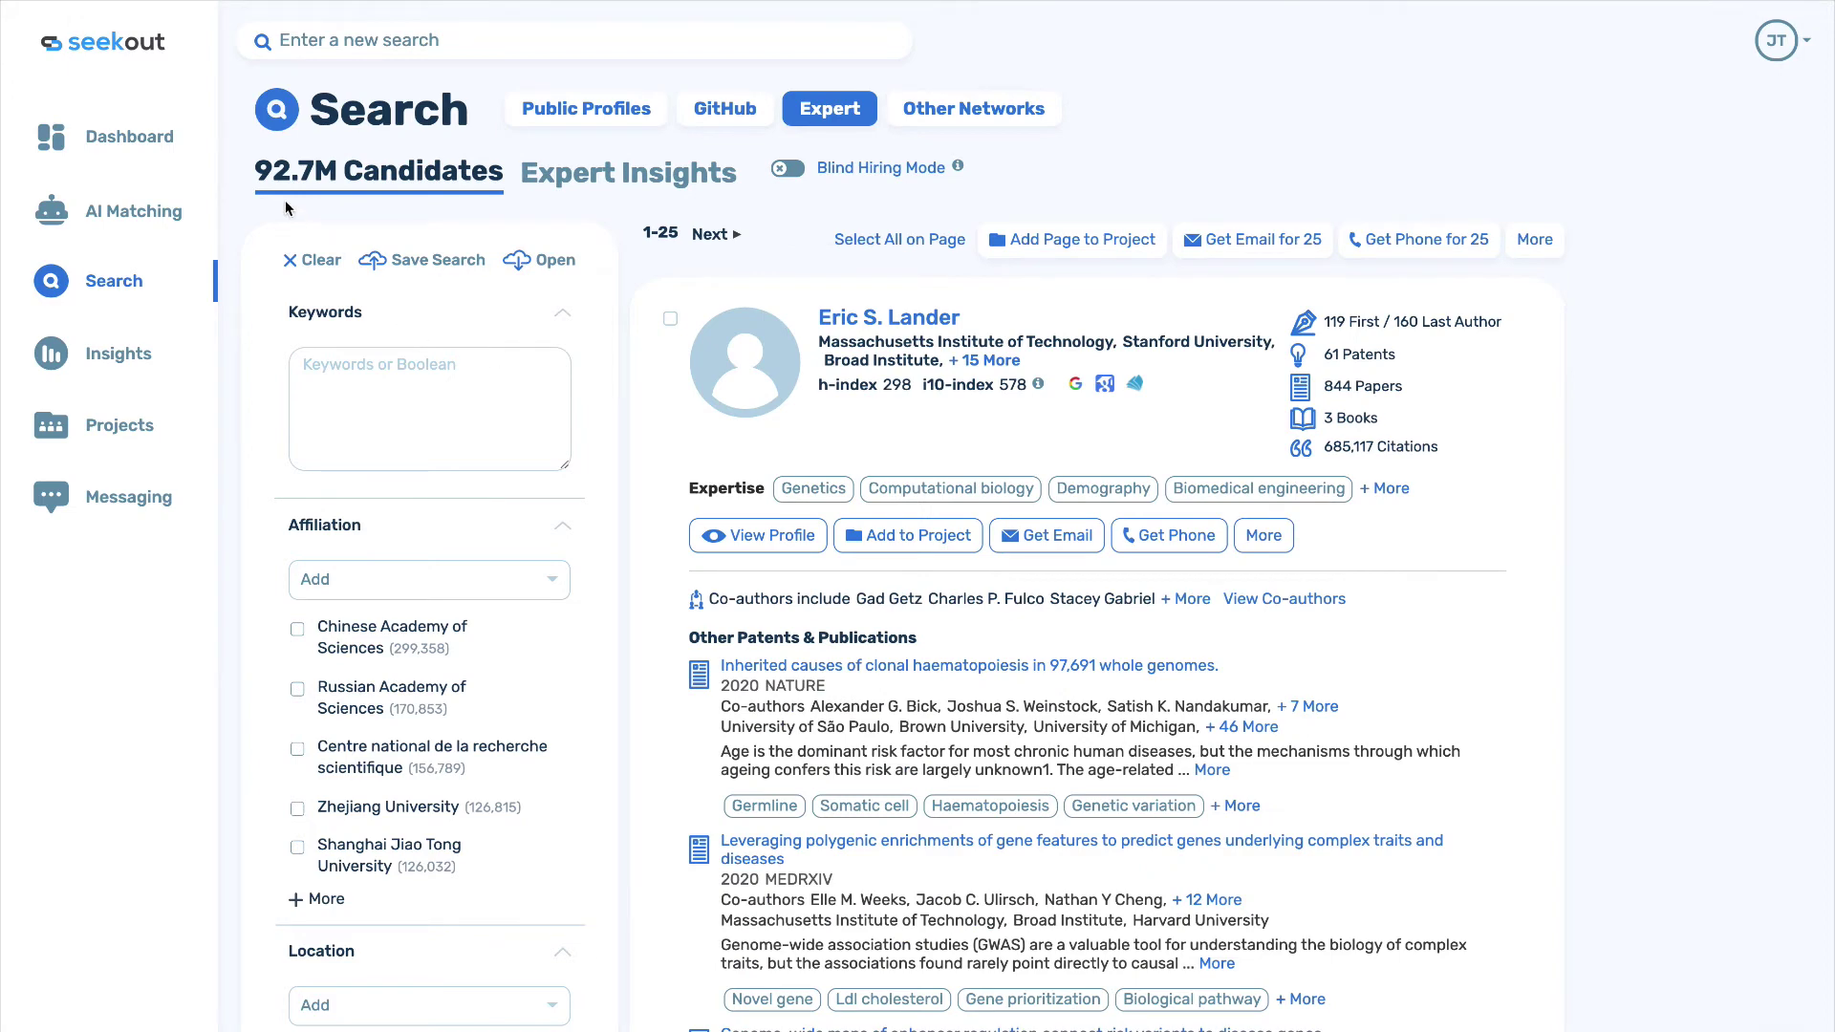
click(819, 114)
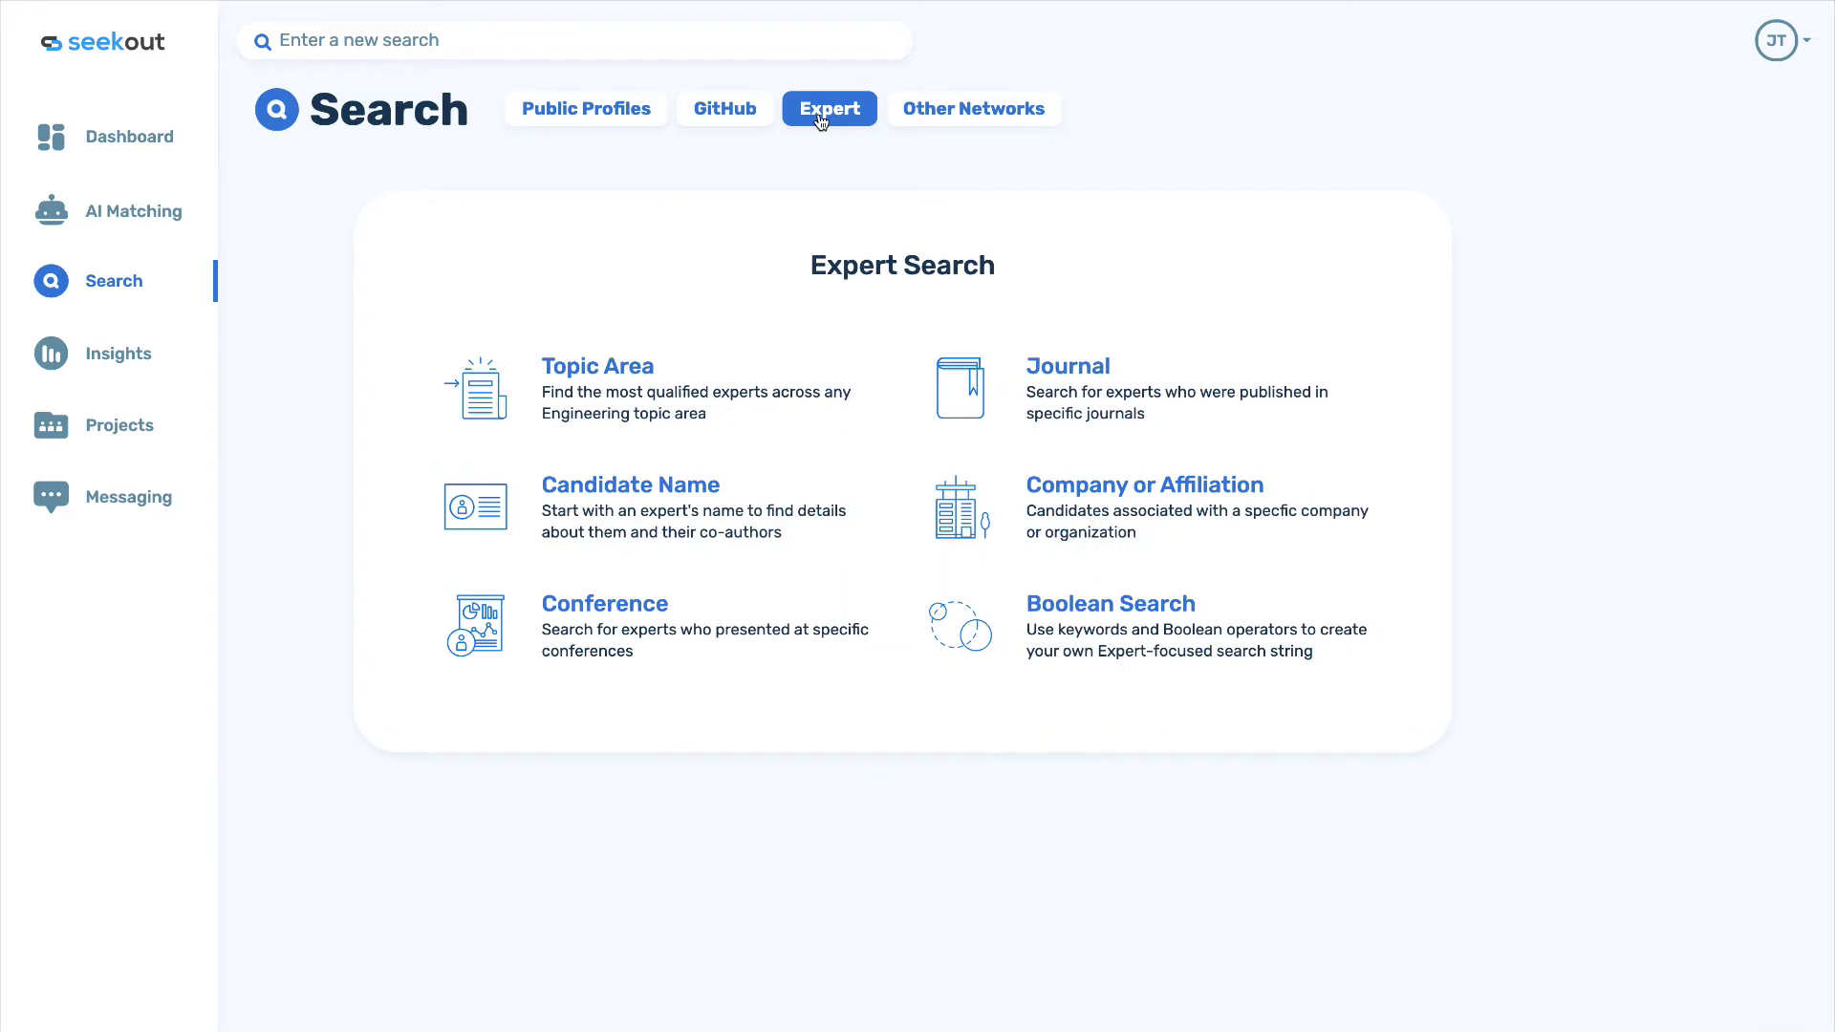
click(613, 367)
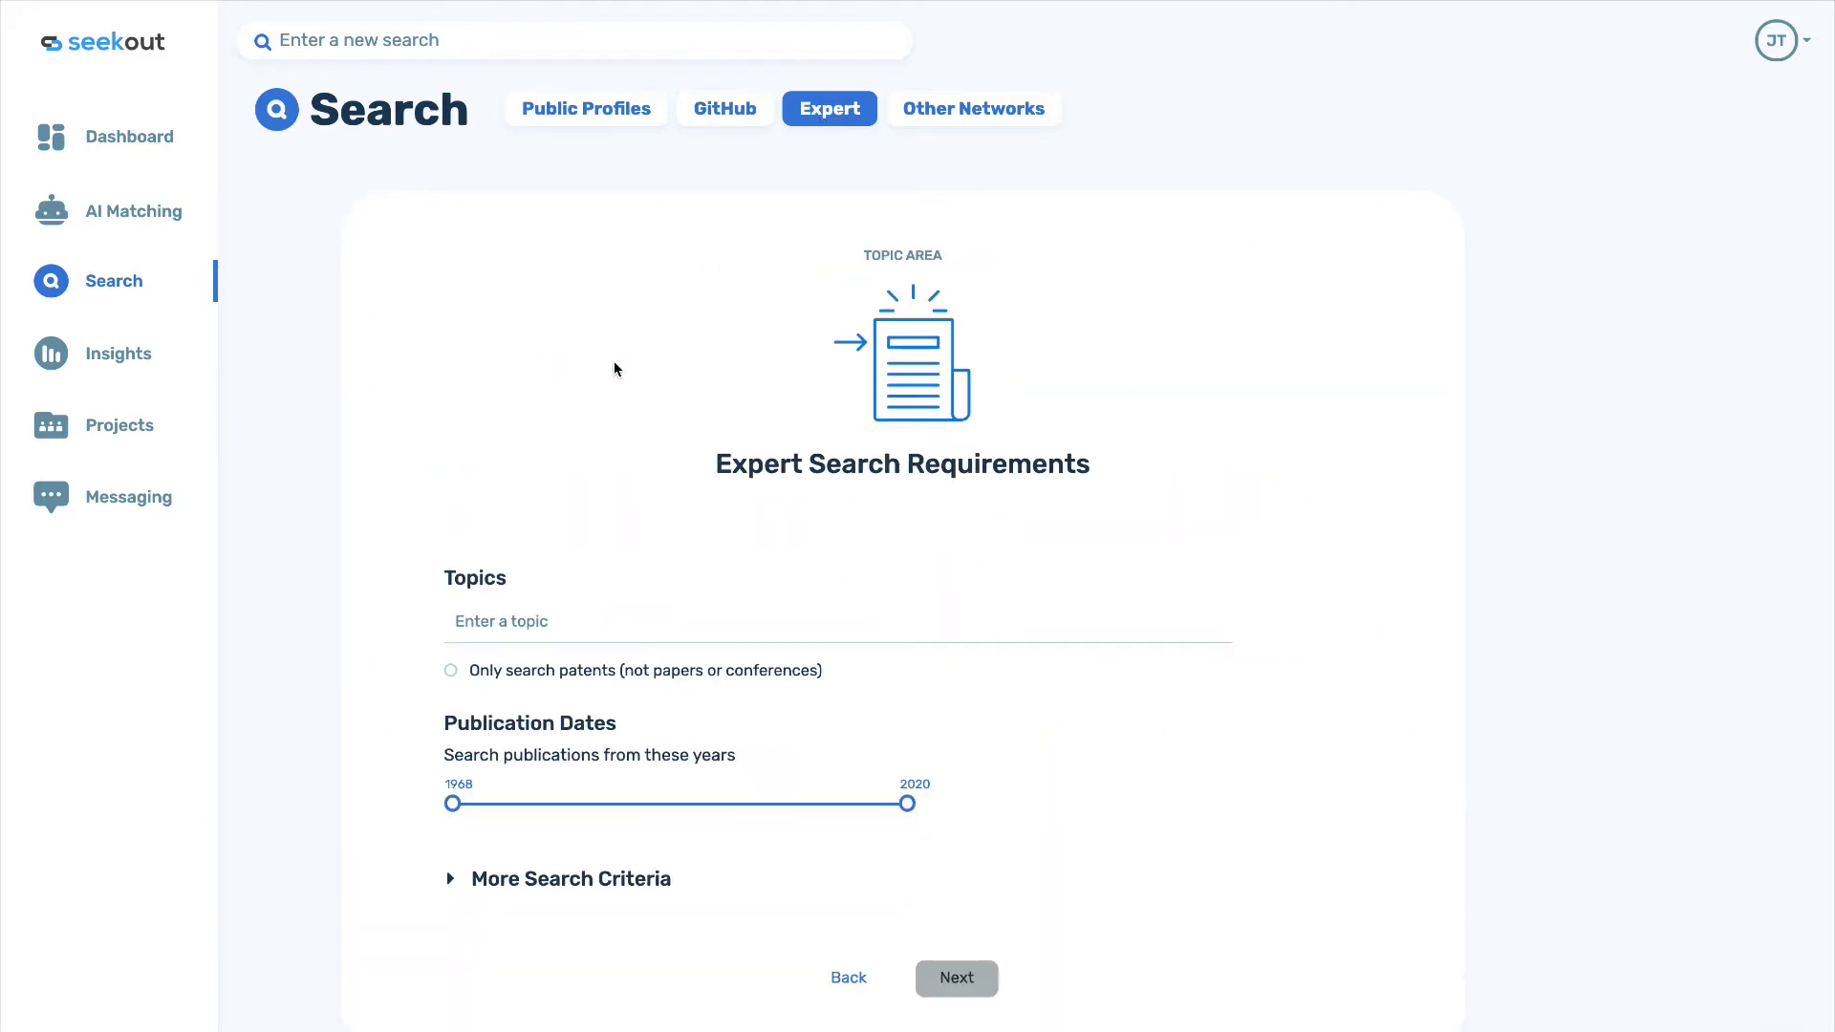
Add the COVID-19, Pandemic and Public health topics and limit publications to 2014–2020.
click(571, 630)
text(corona)
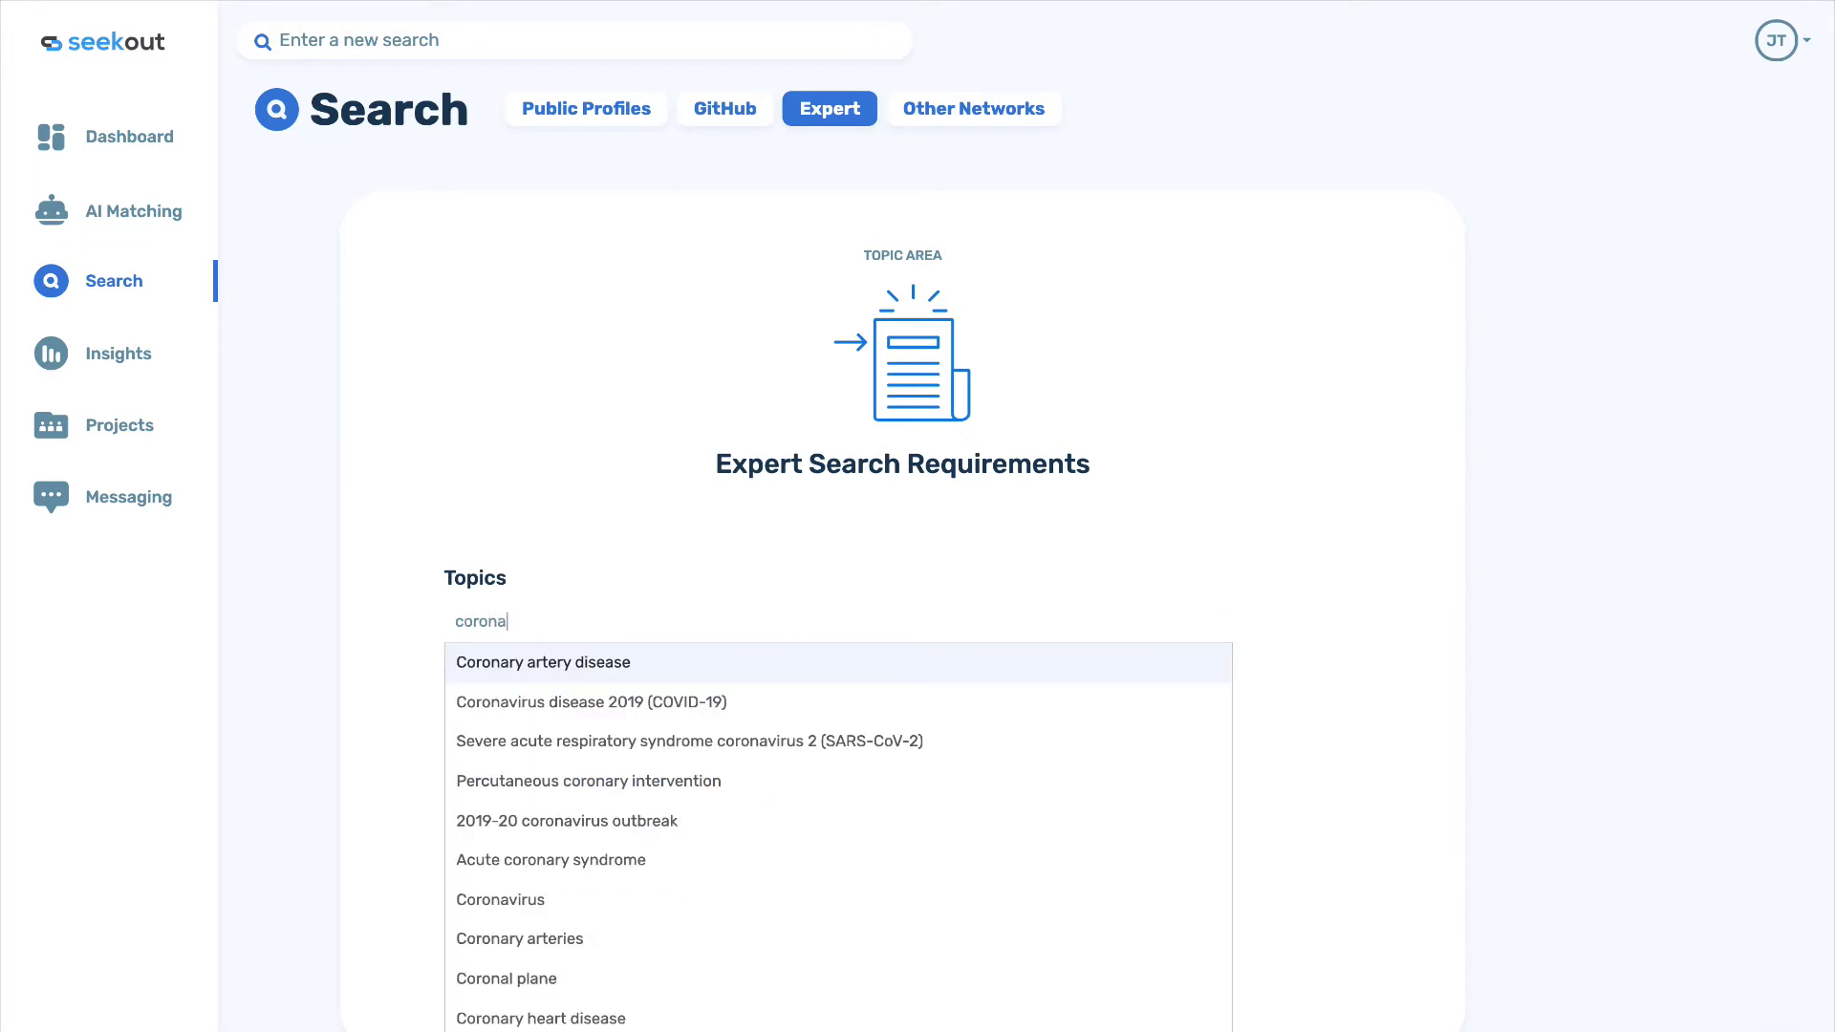
text(vi)
click(583, 664)
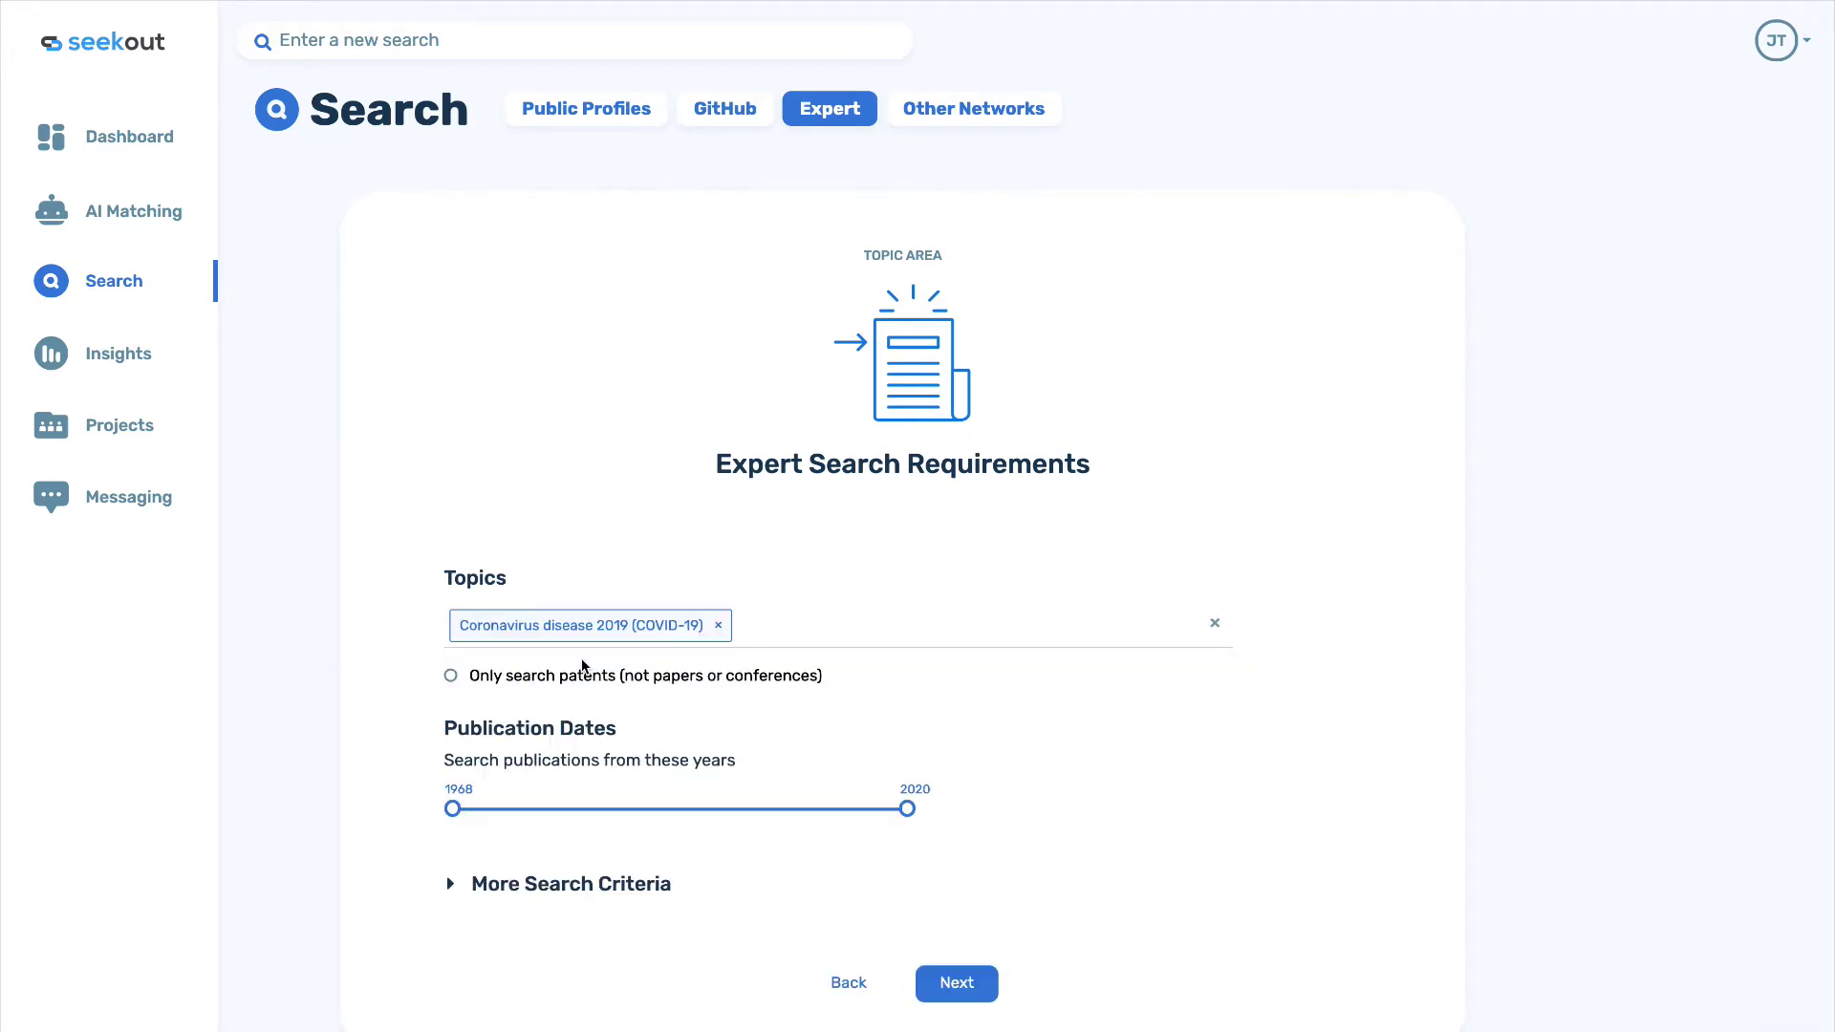
scroll(514, 819, down, 1)
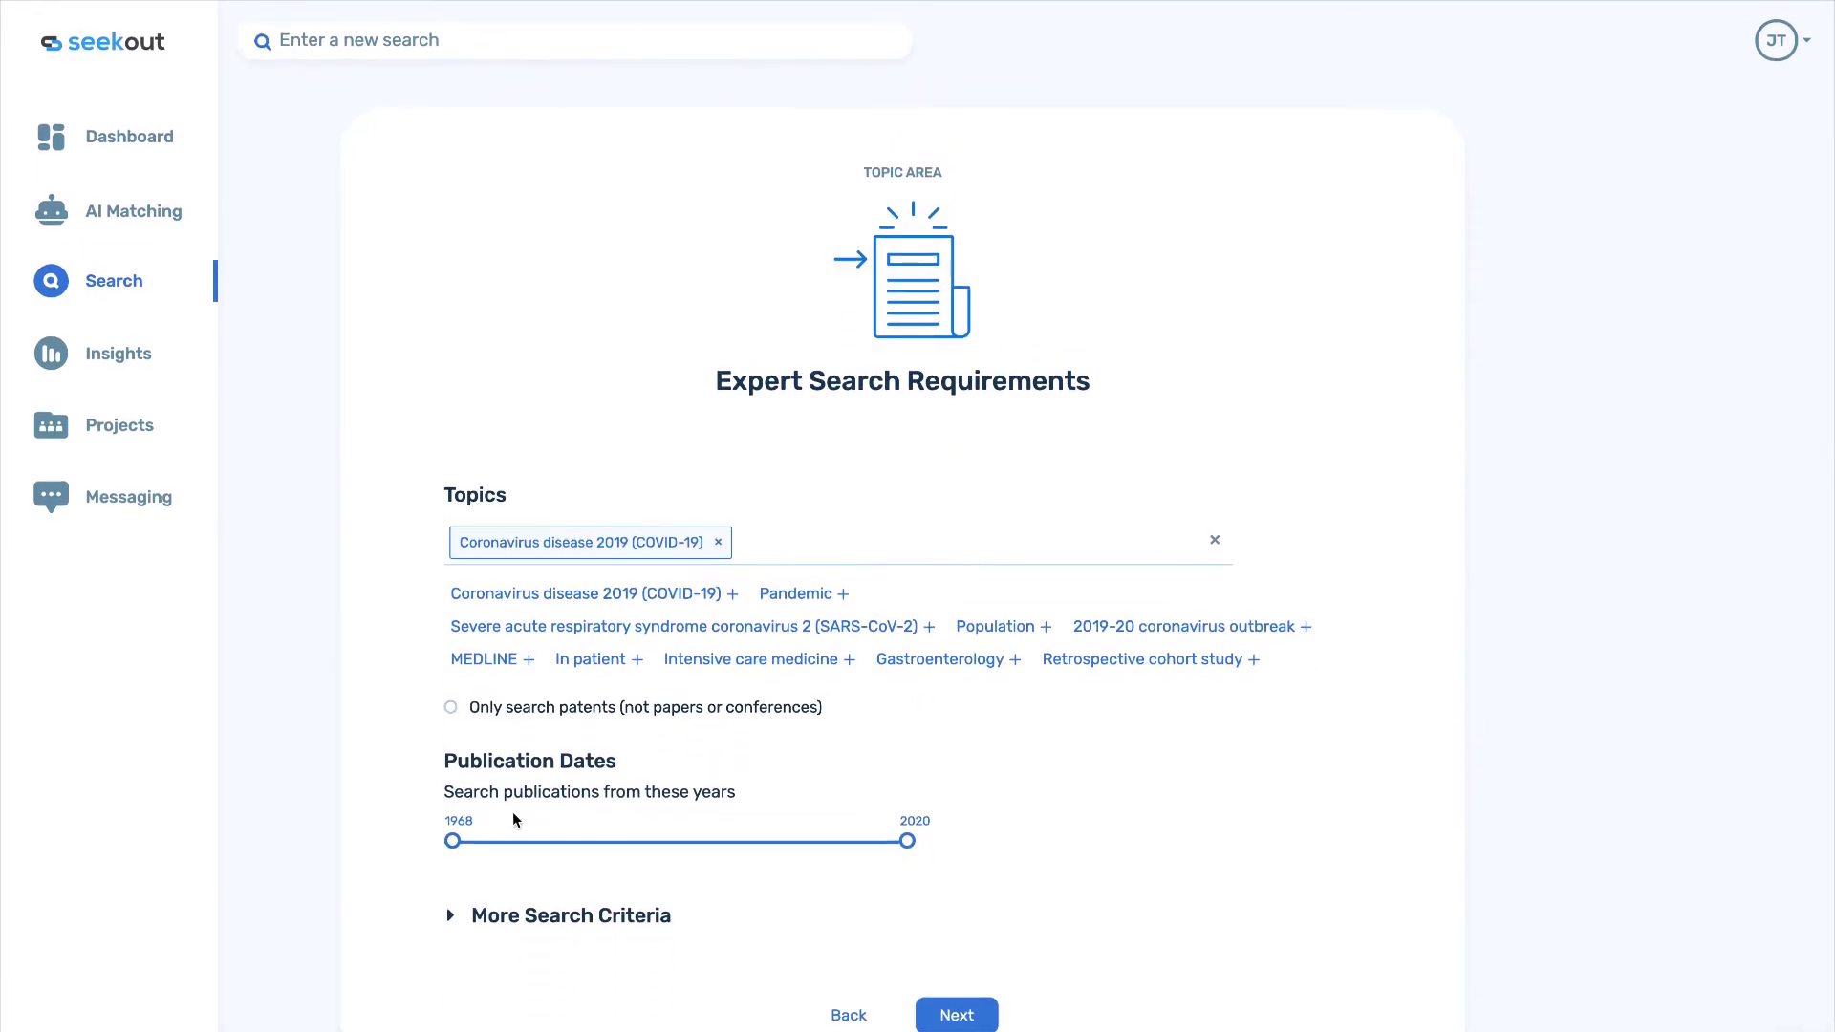
drag(452, 841, 854, 845)
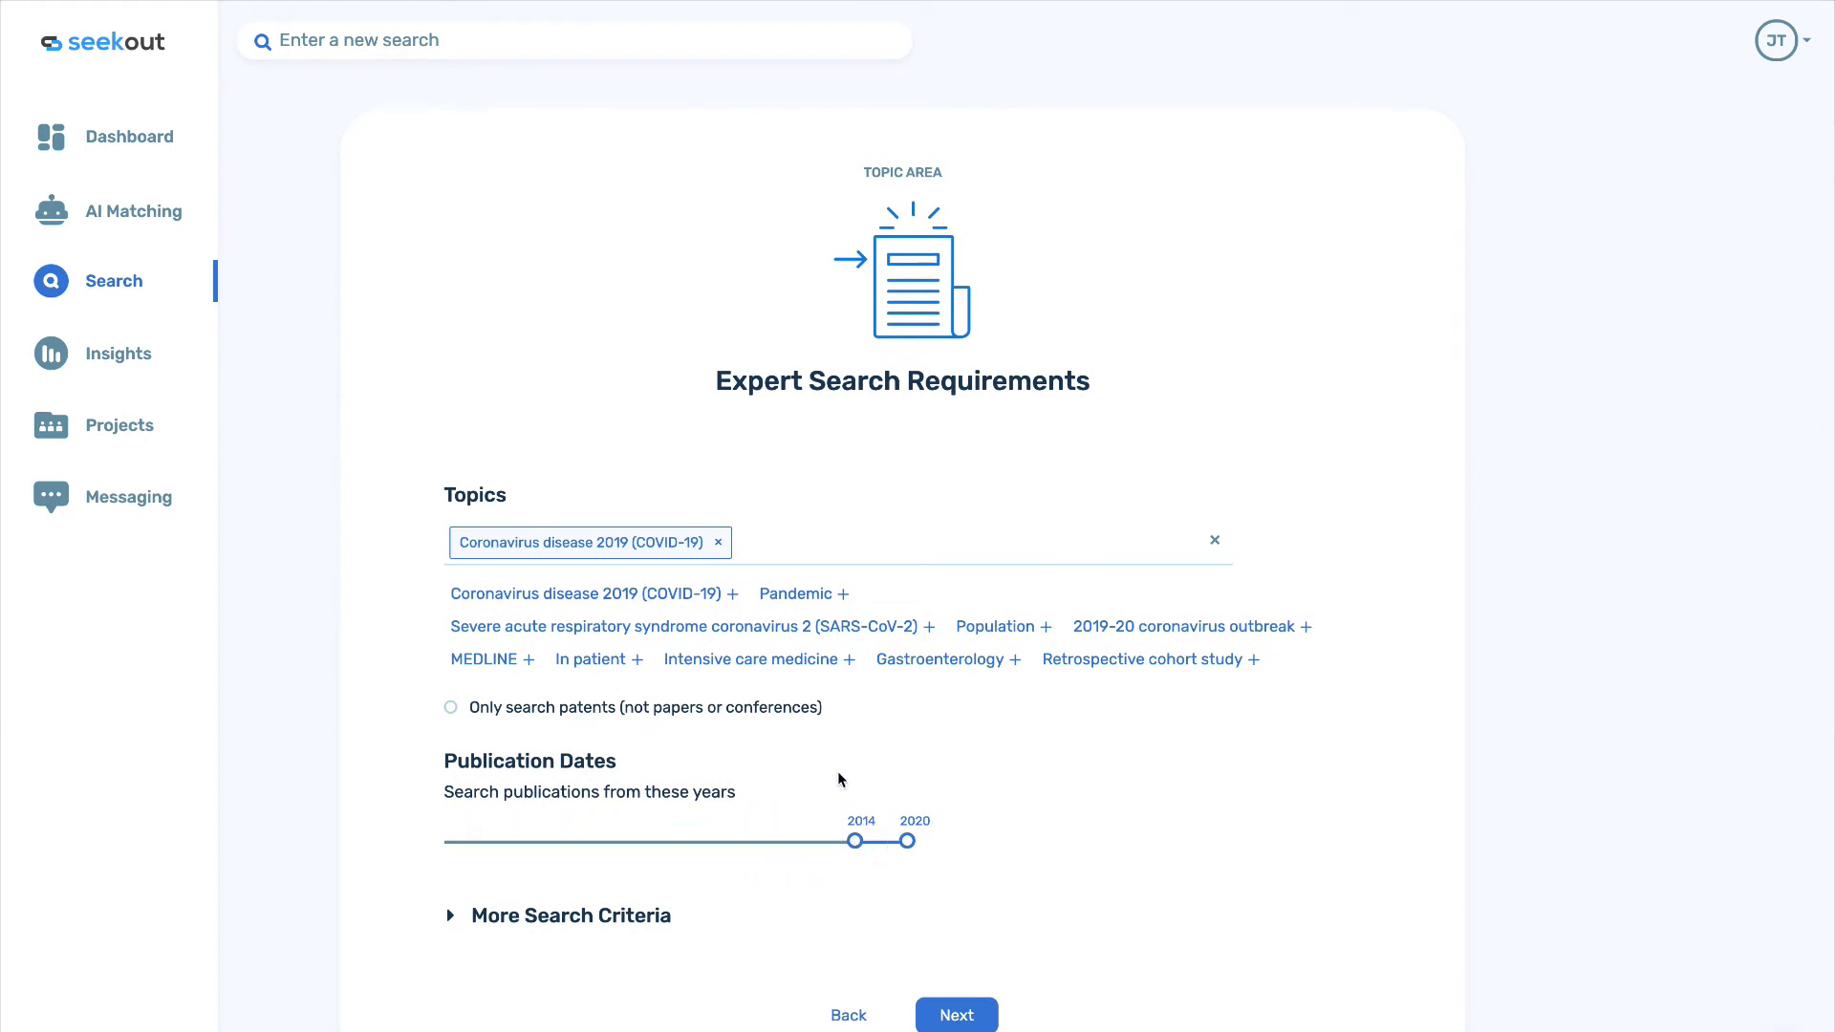
click(807, 597)
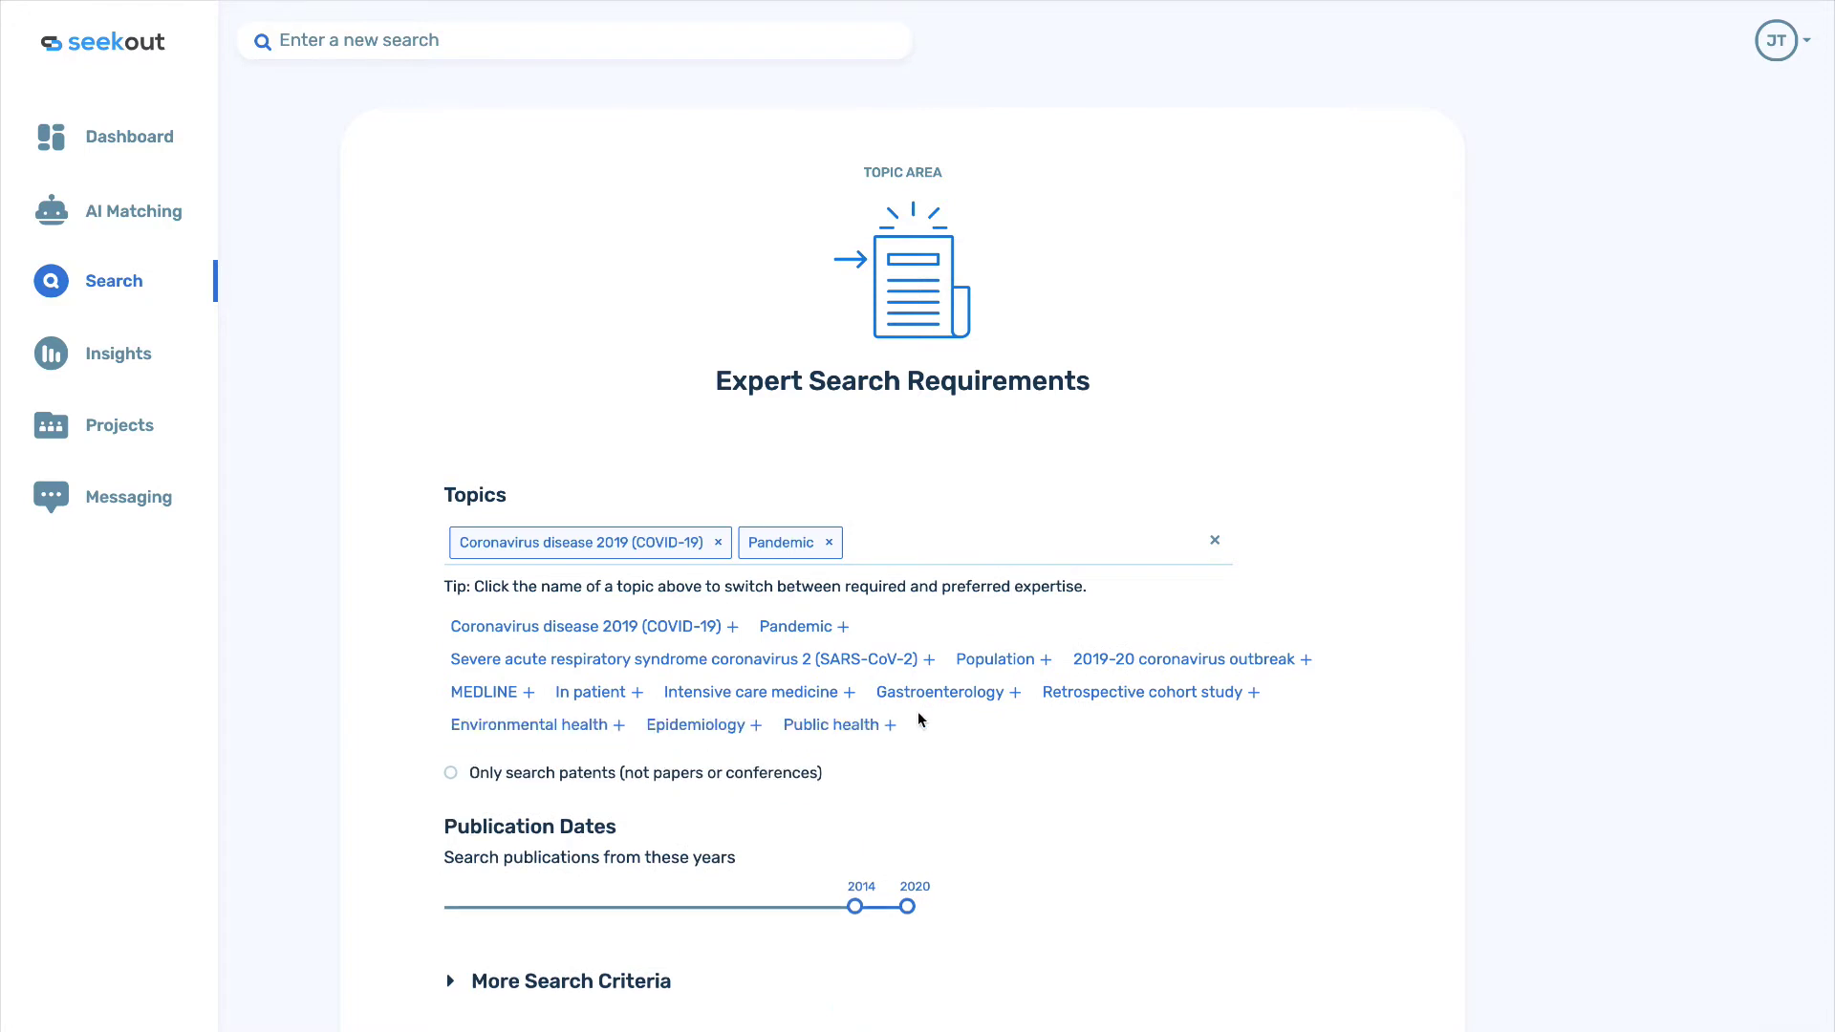
scroll(1118, 791, down, 1)
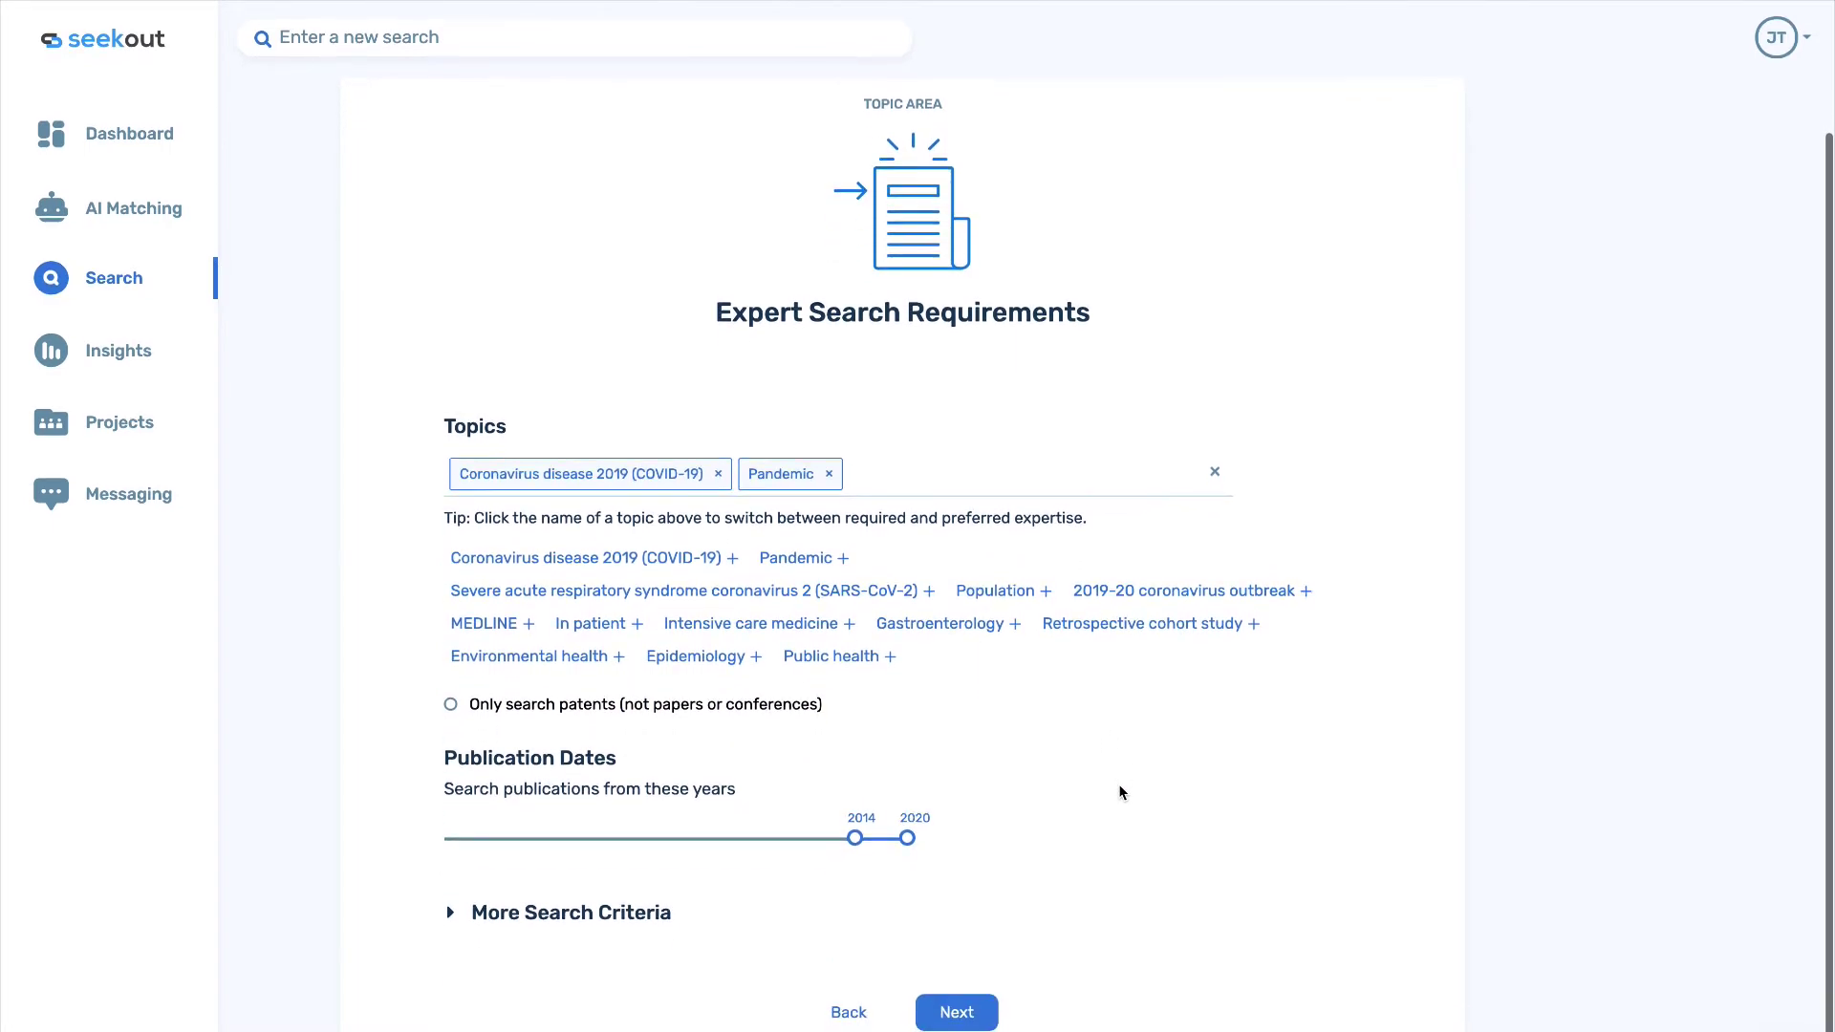
click(827, 669)
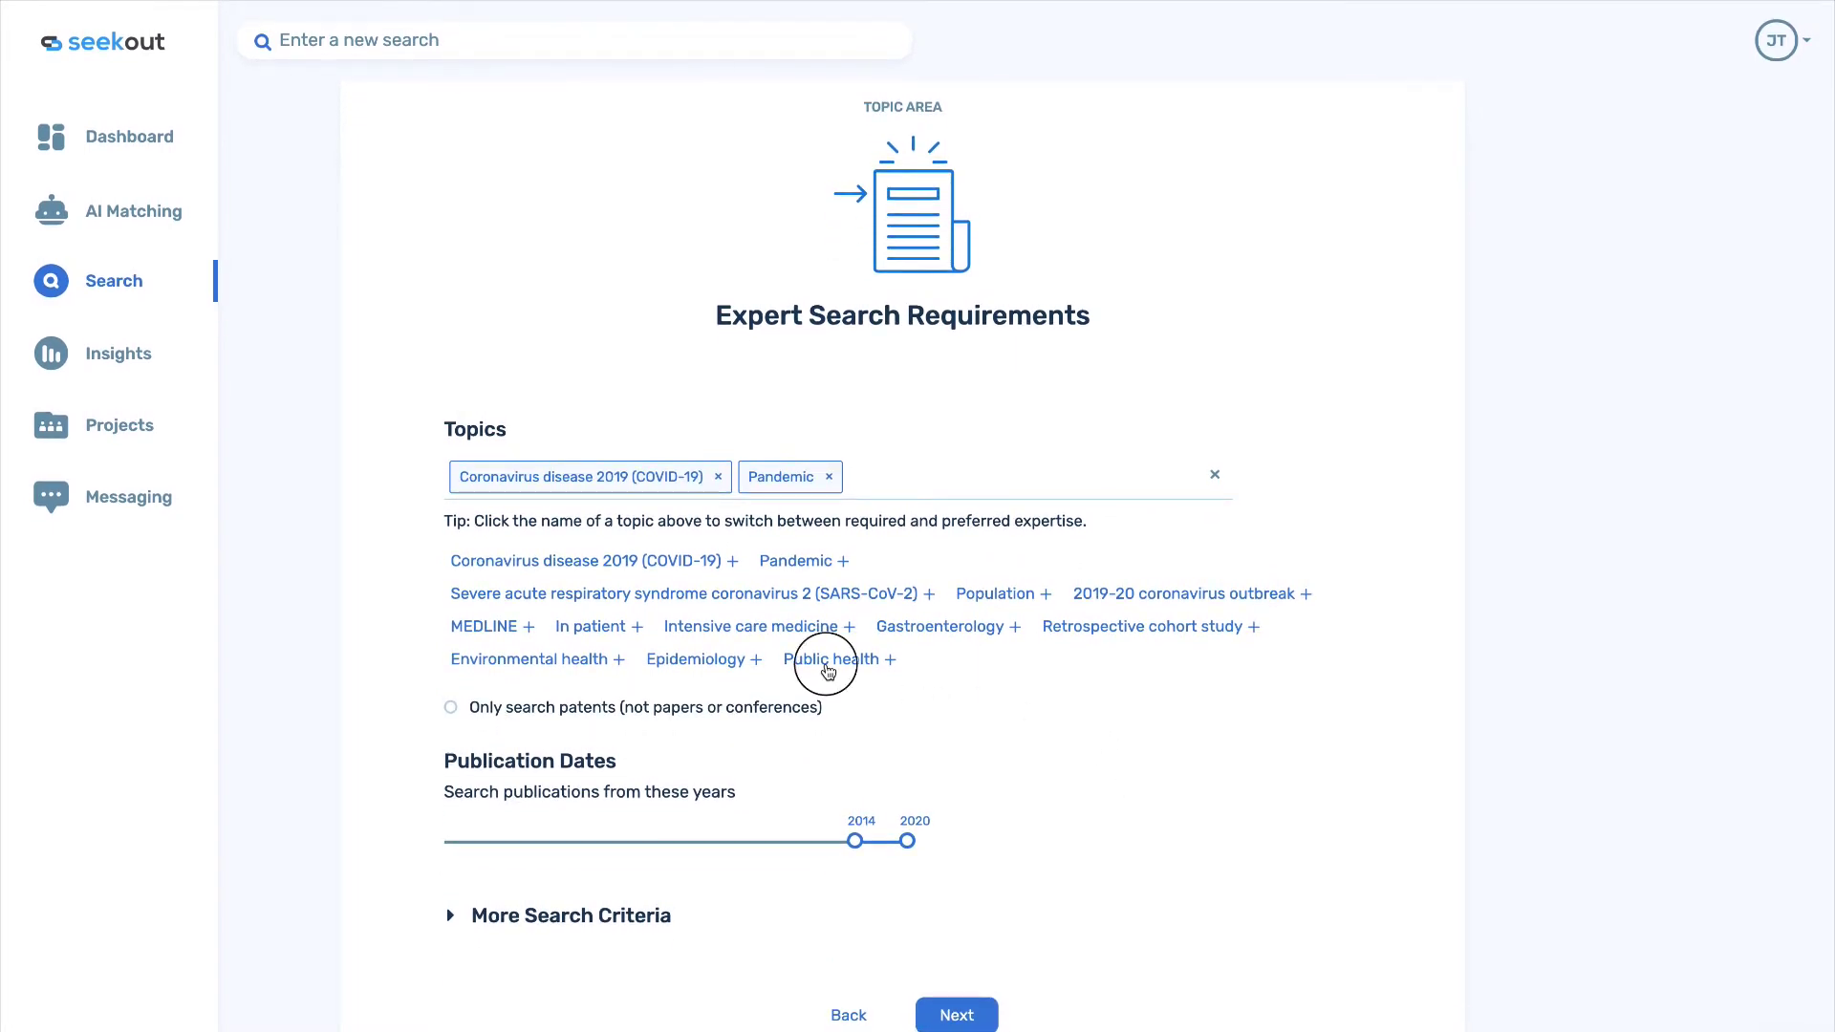
scroll(1123, 775, down, 1)
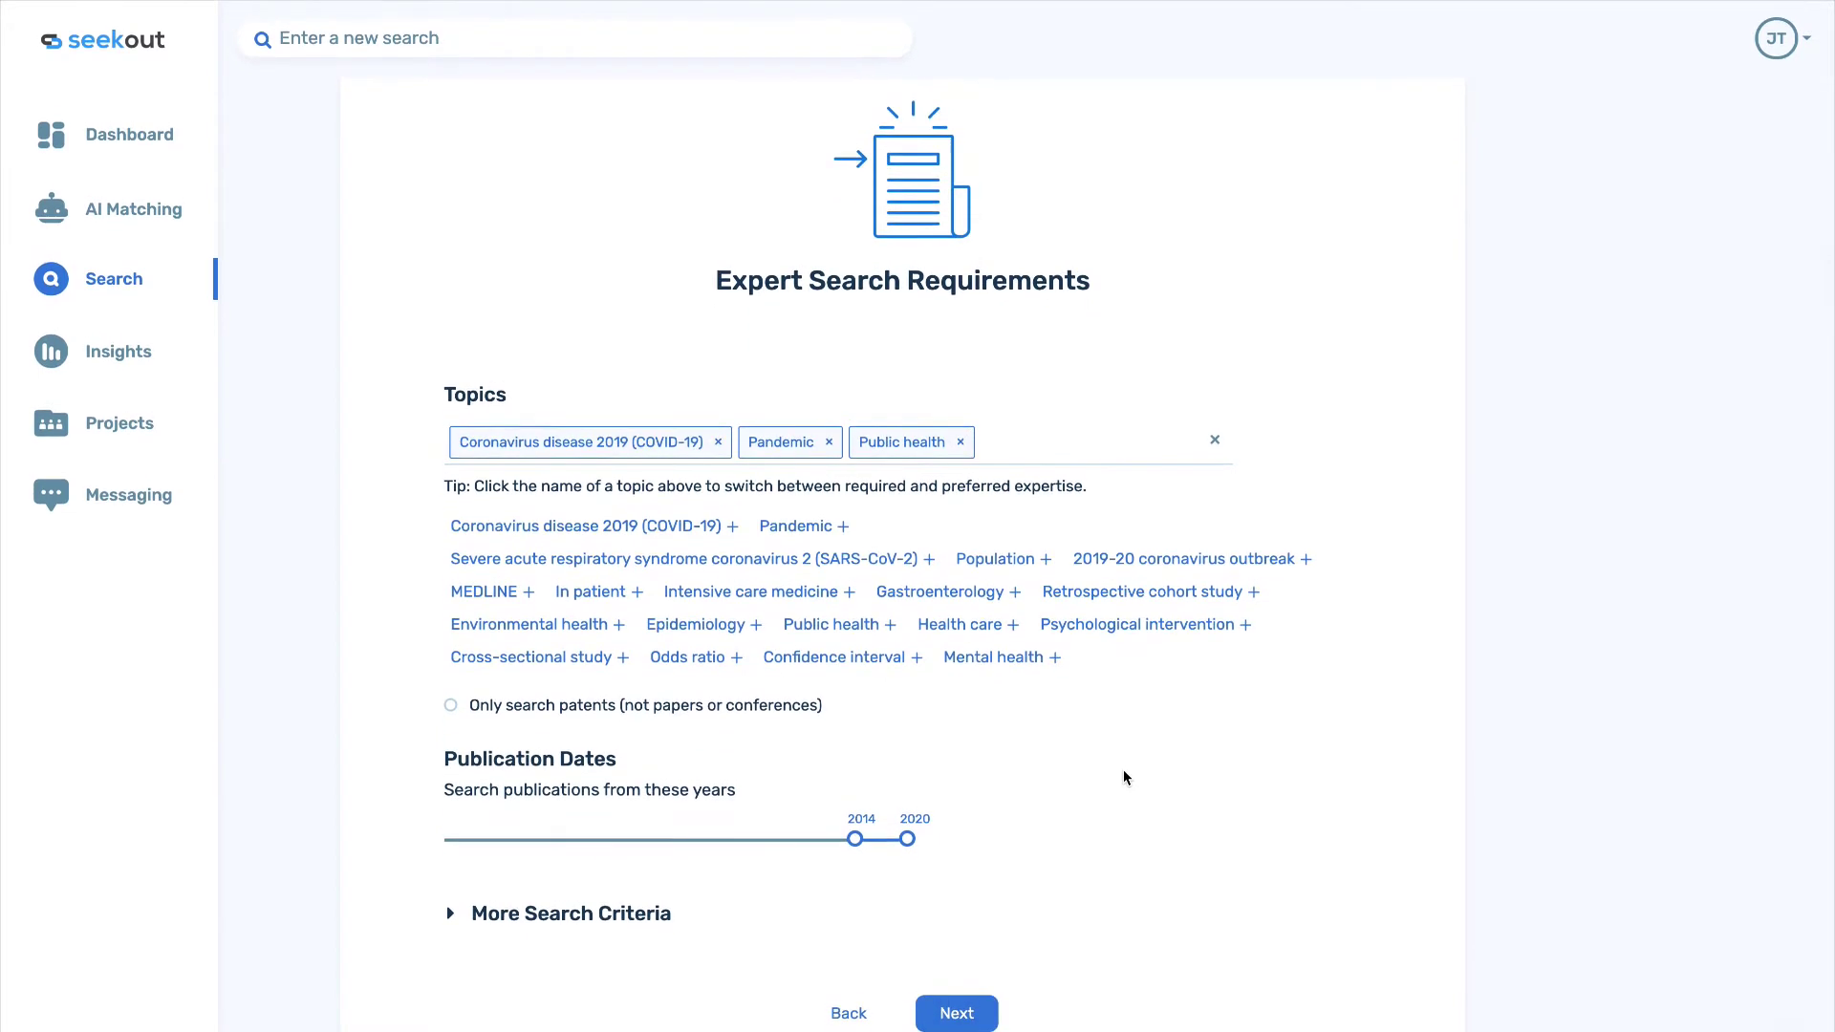
Run the topic expert search and limit results to the Greater Boston Area.
click(979, 1013)
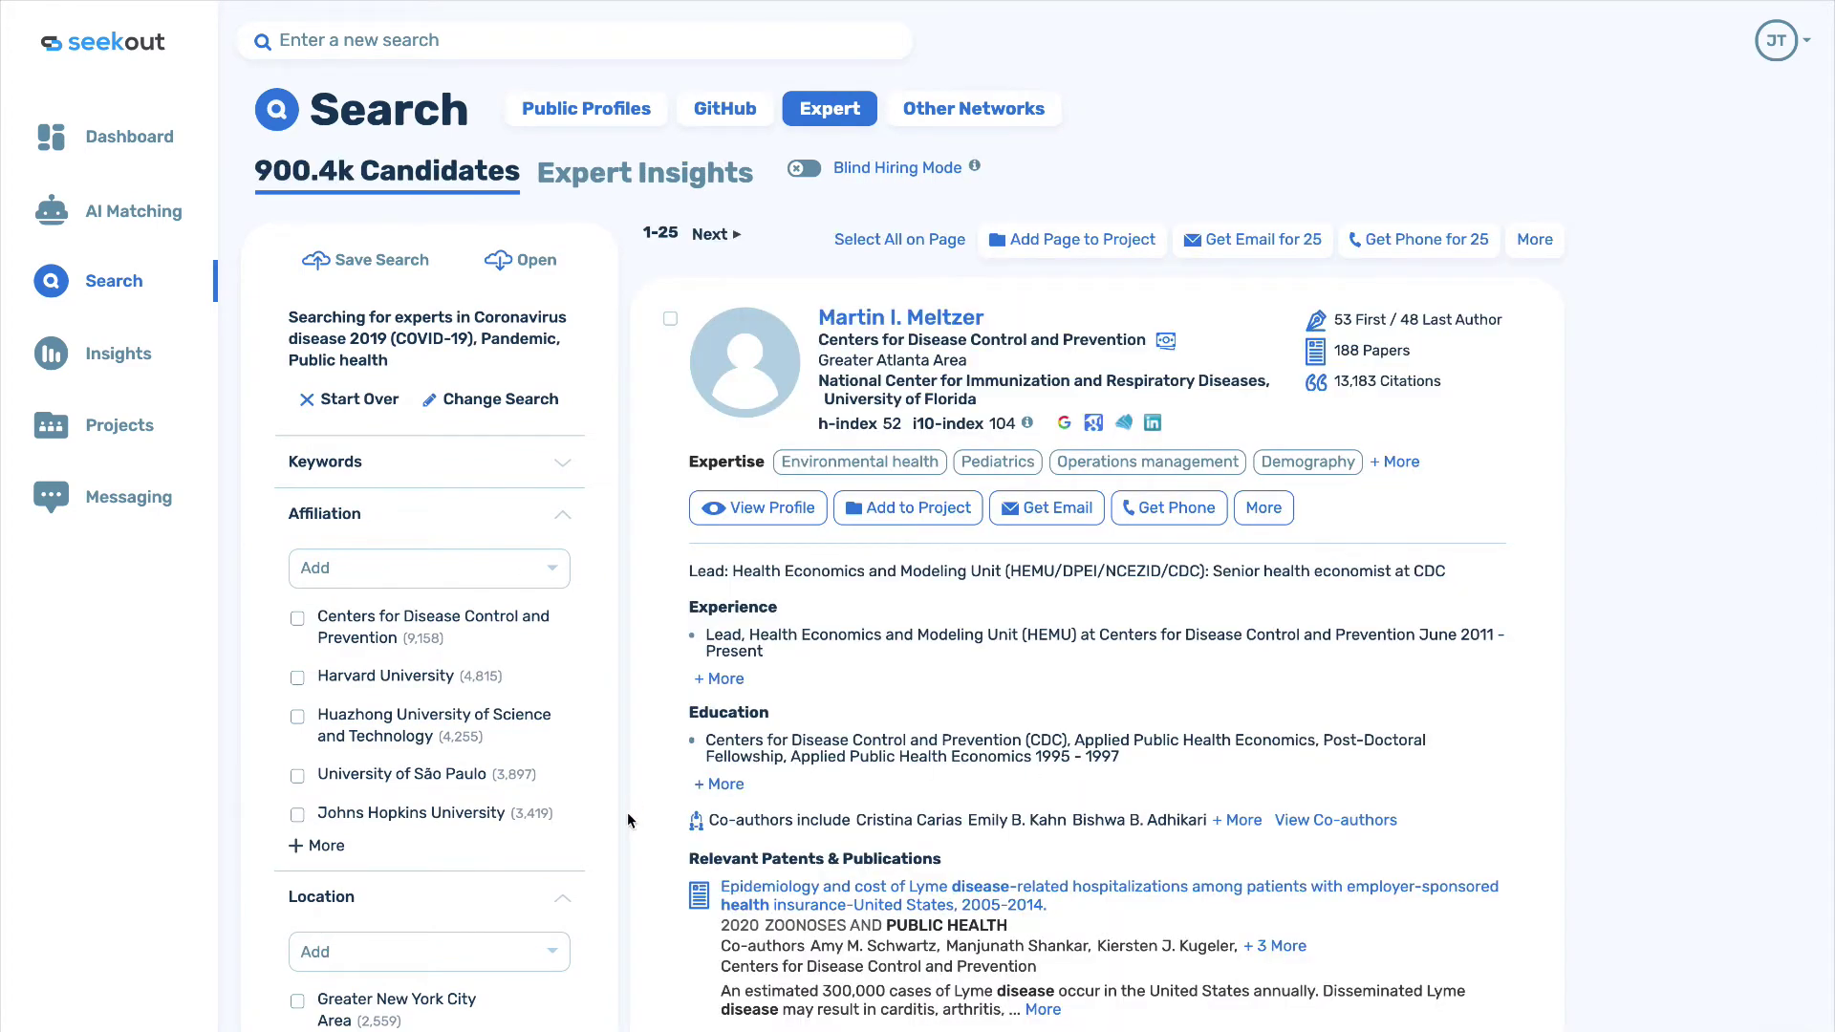
scroll(627, 807, down, 3)
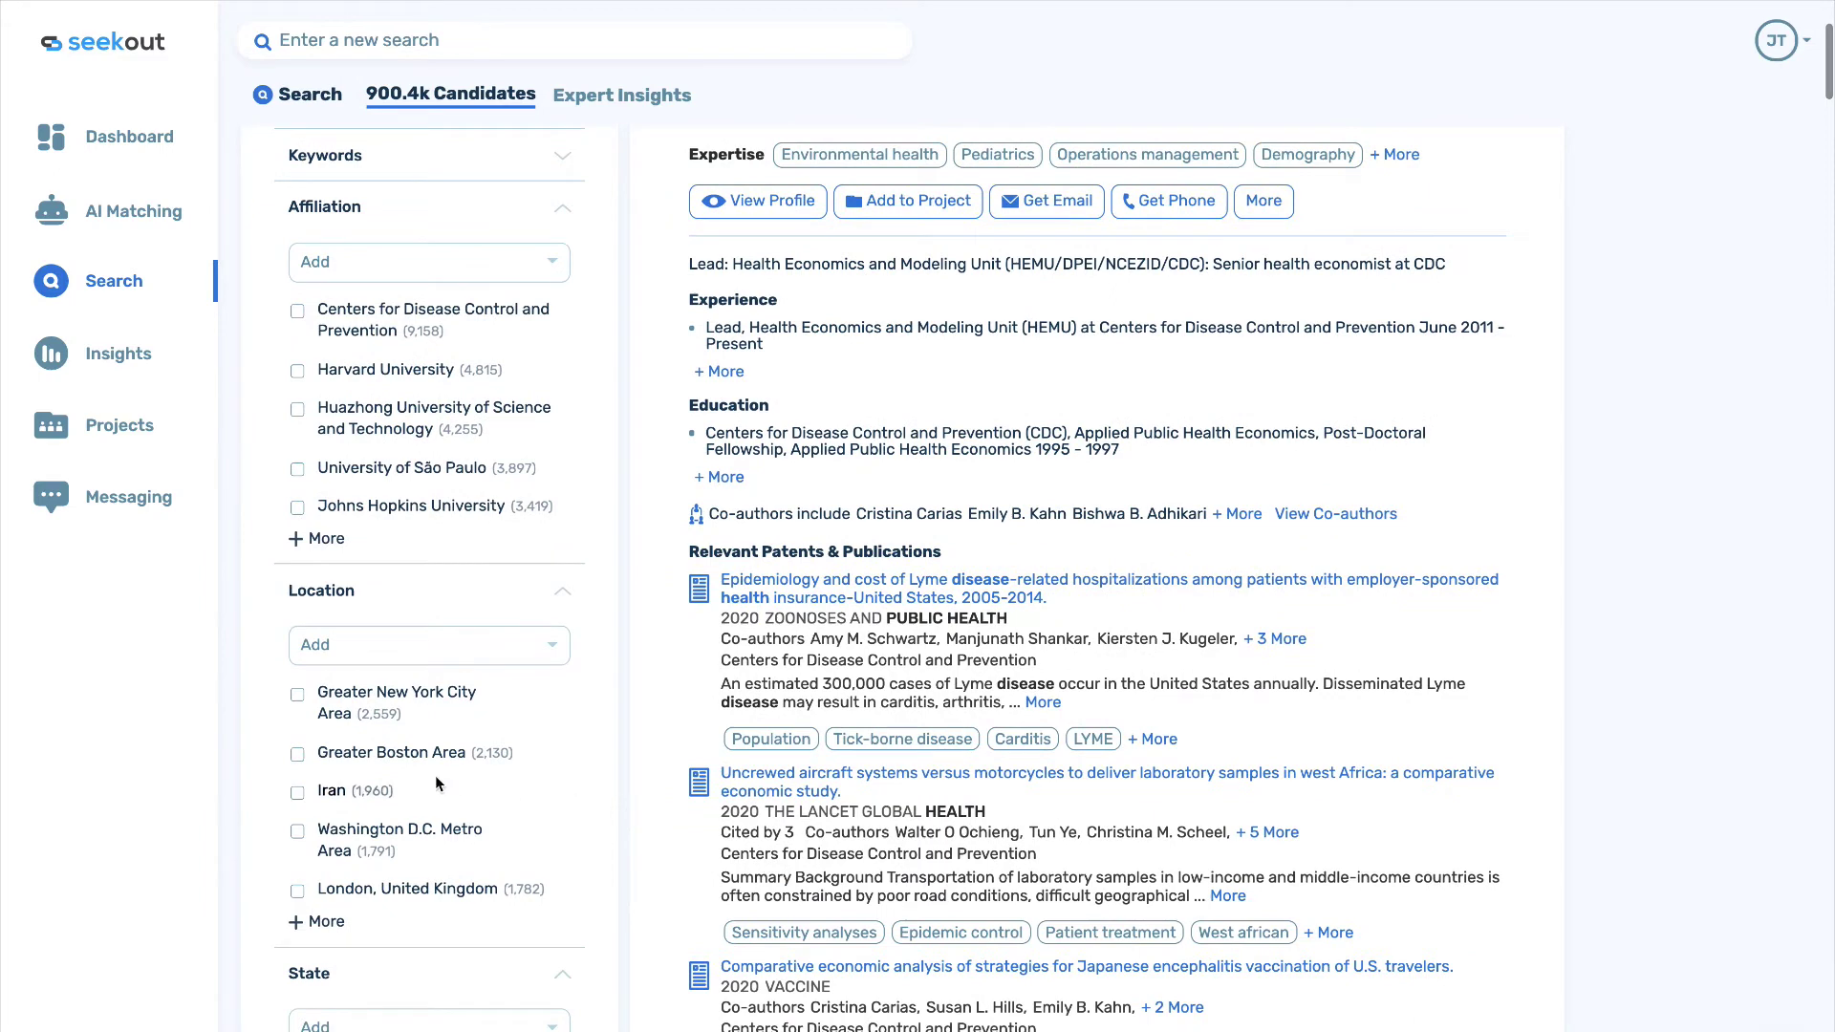
click(297, 755)
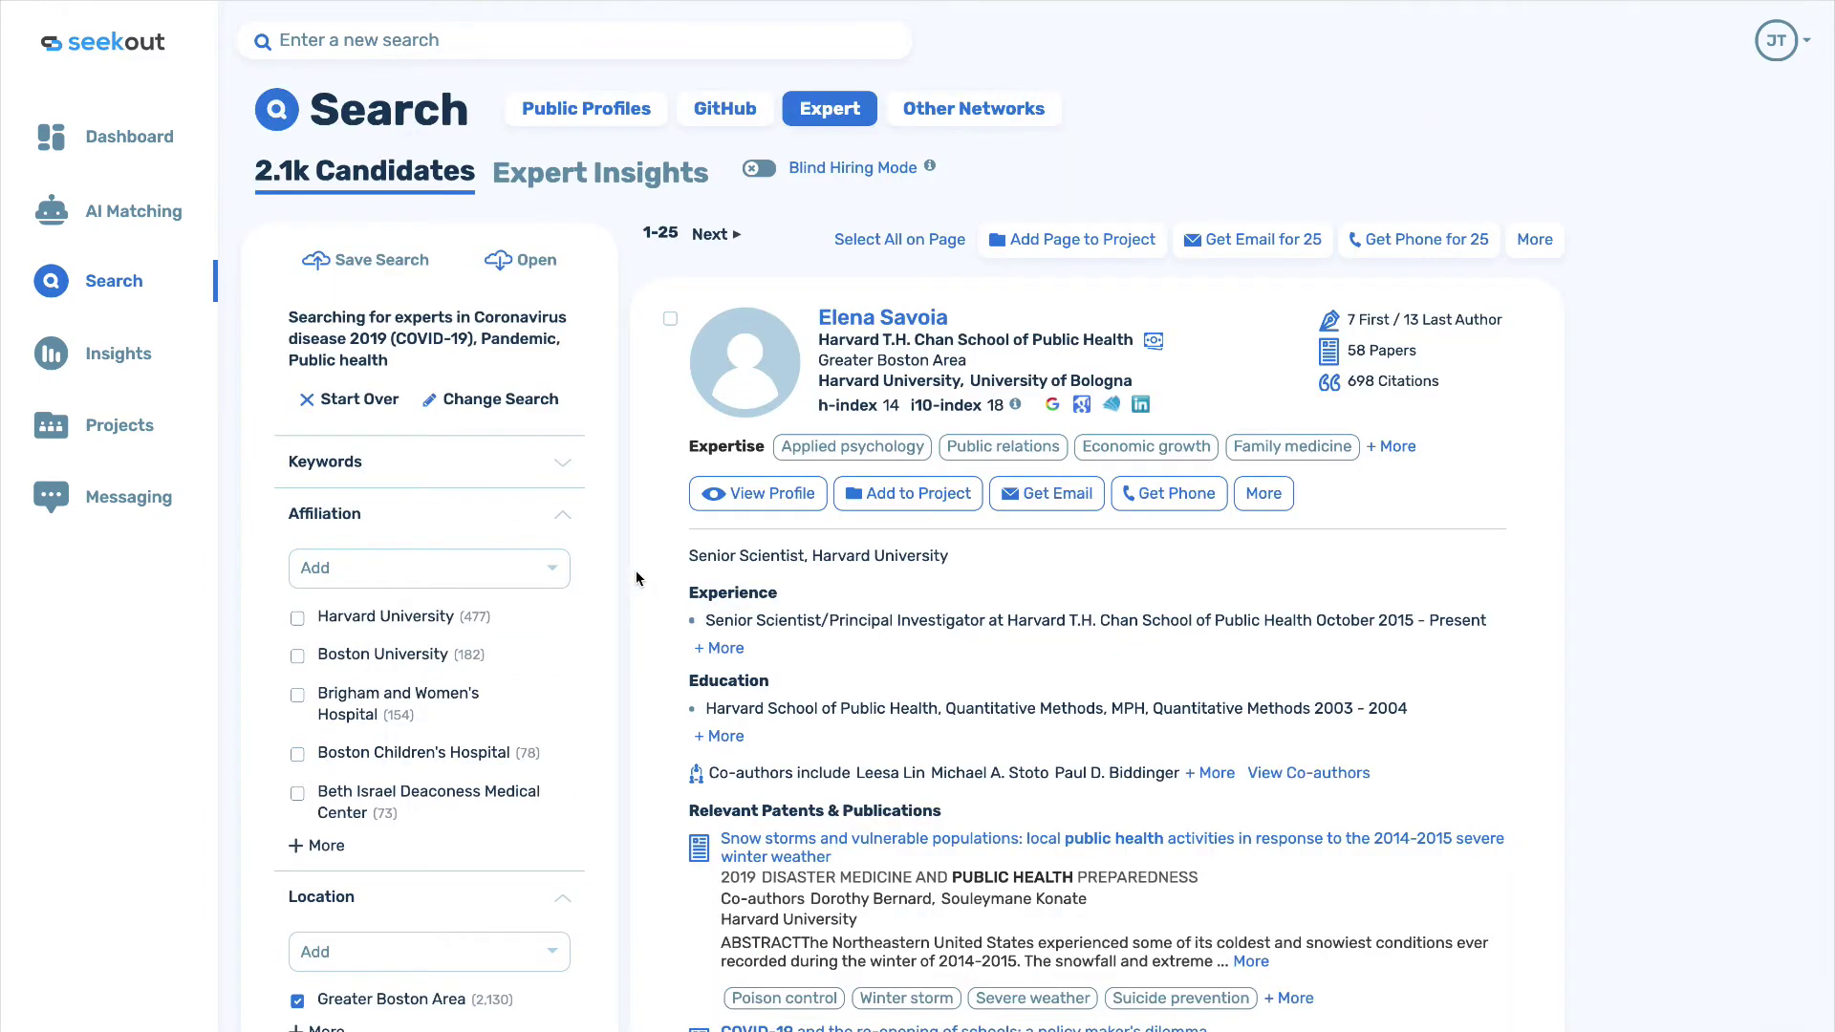
Highlight, then deselect, the first candidate's h-index figures.
scroll(637, 579, down, 1)
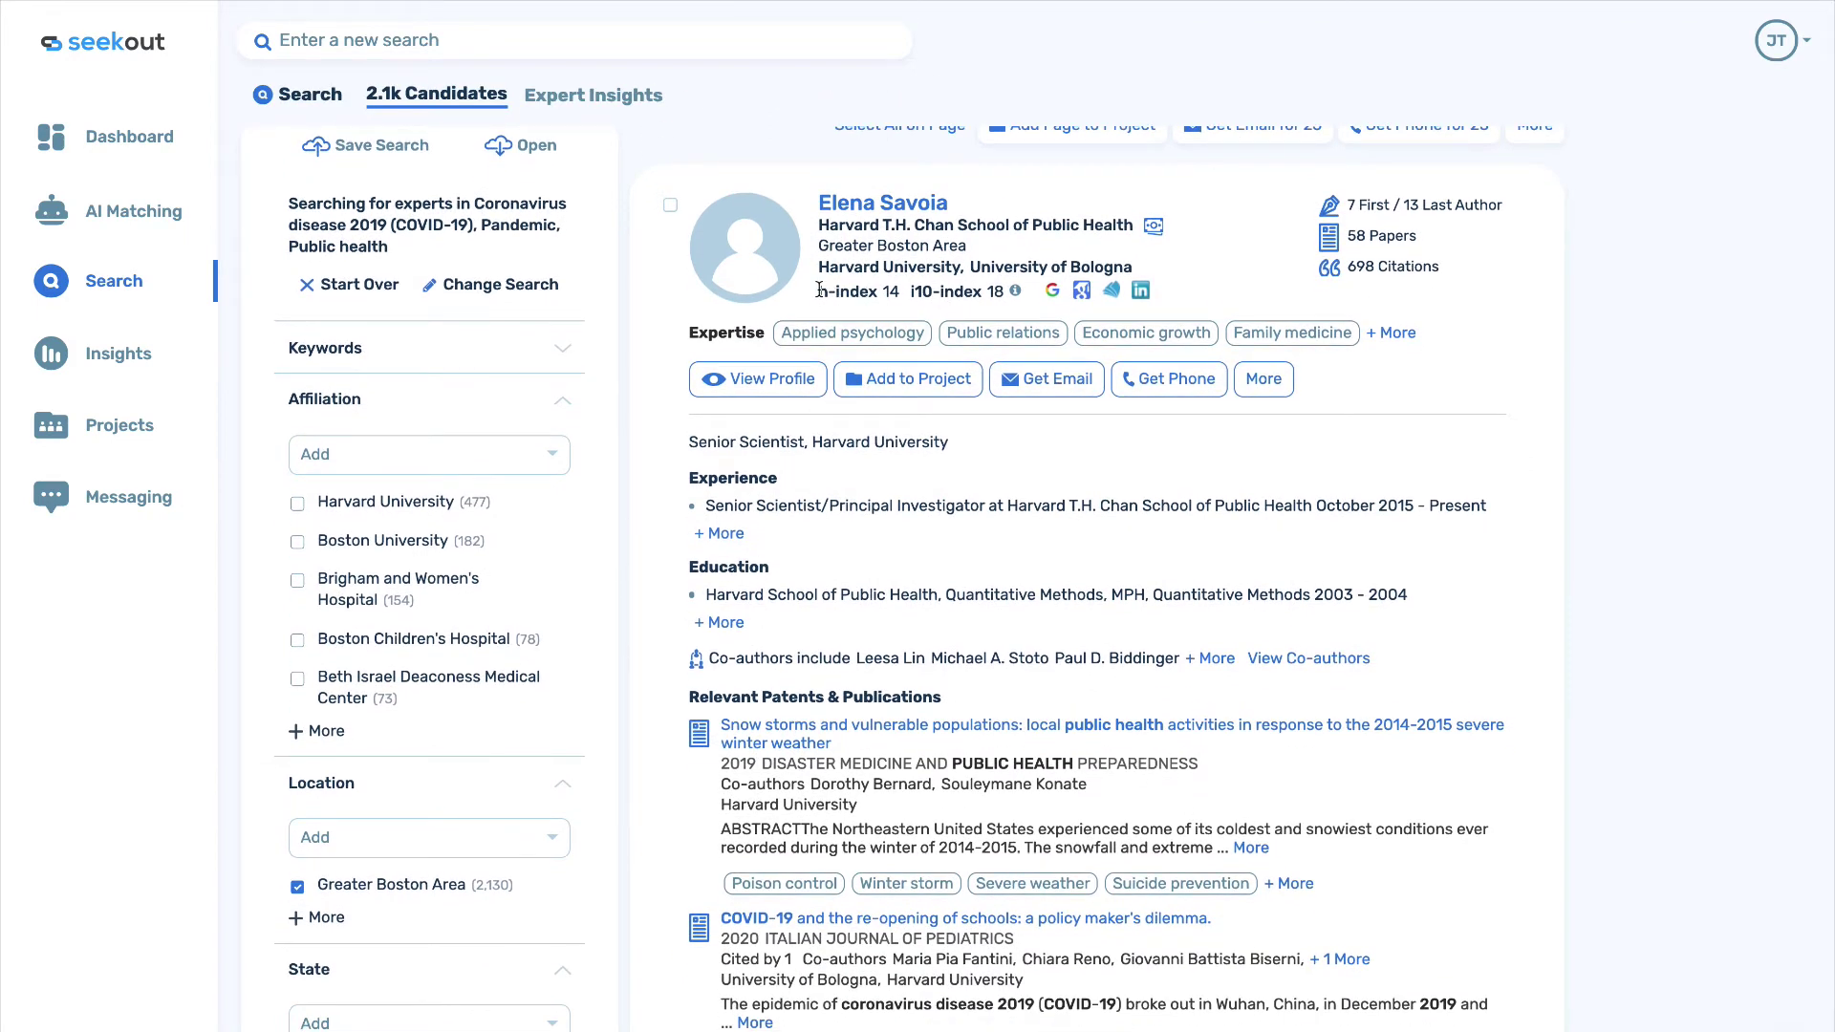
drag(818, 289, 972, 290)
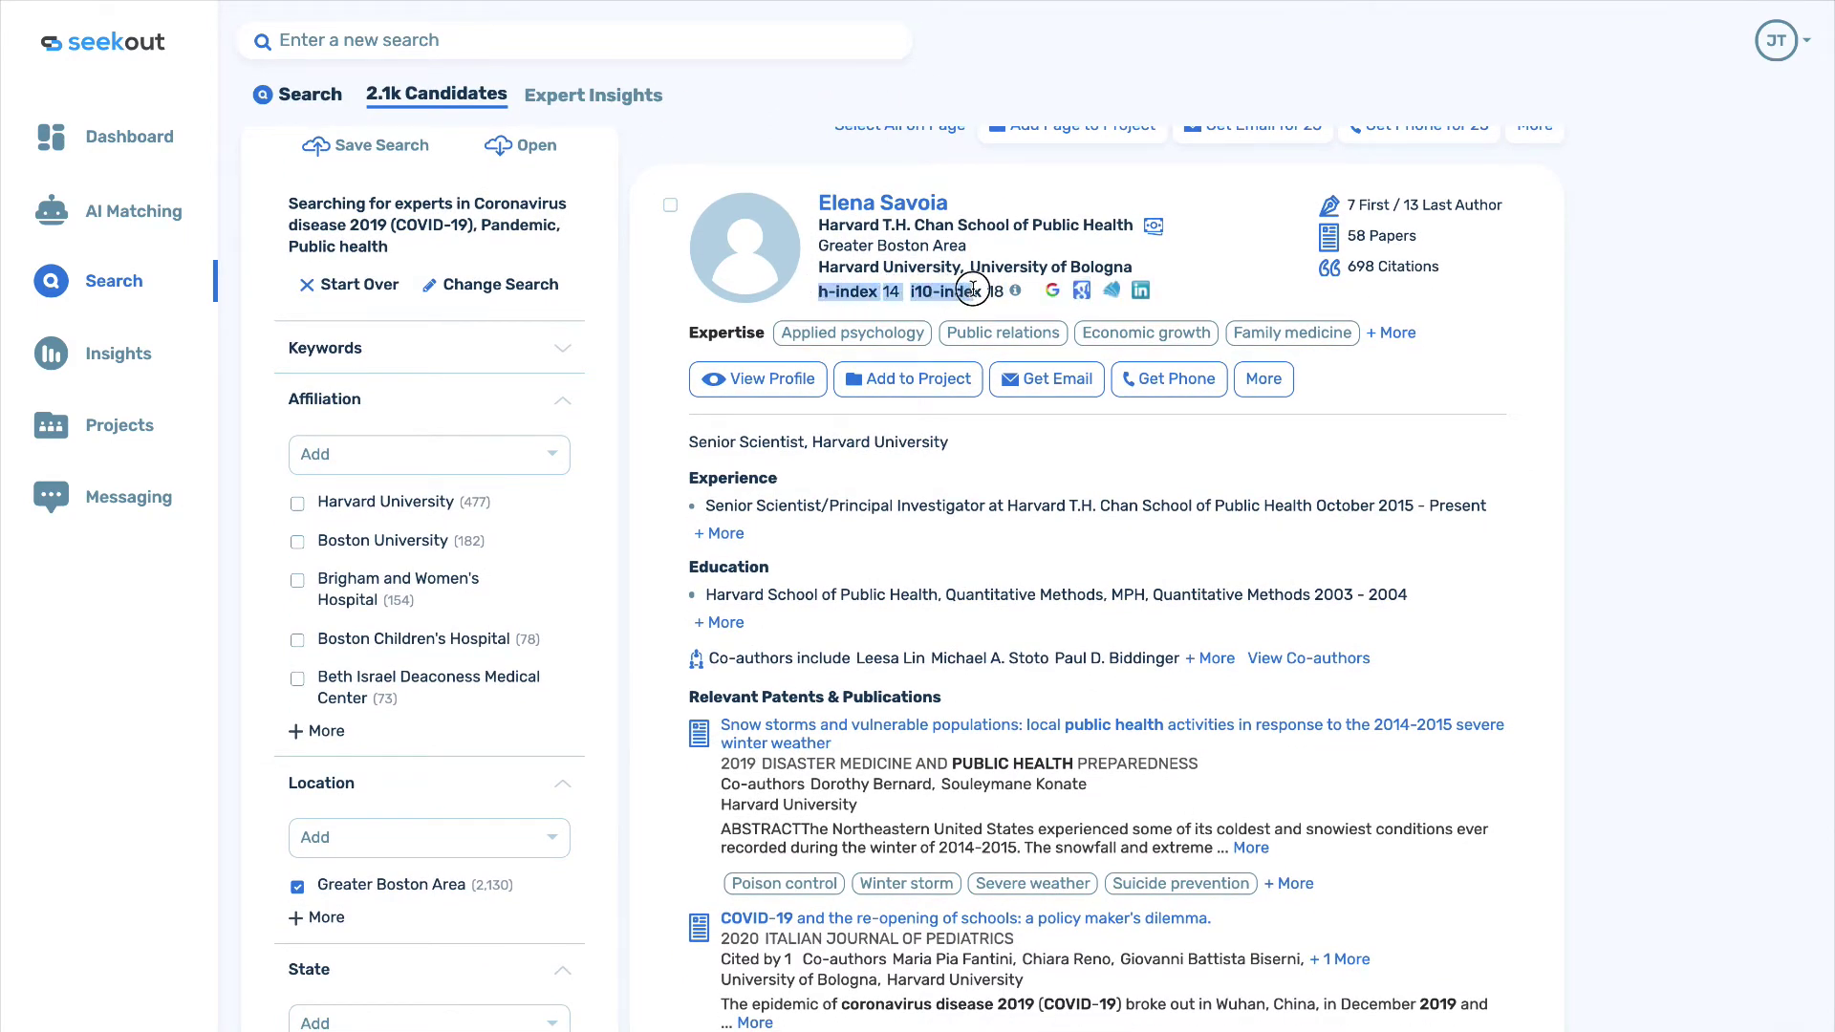
click(973, 290)
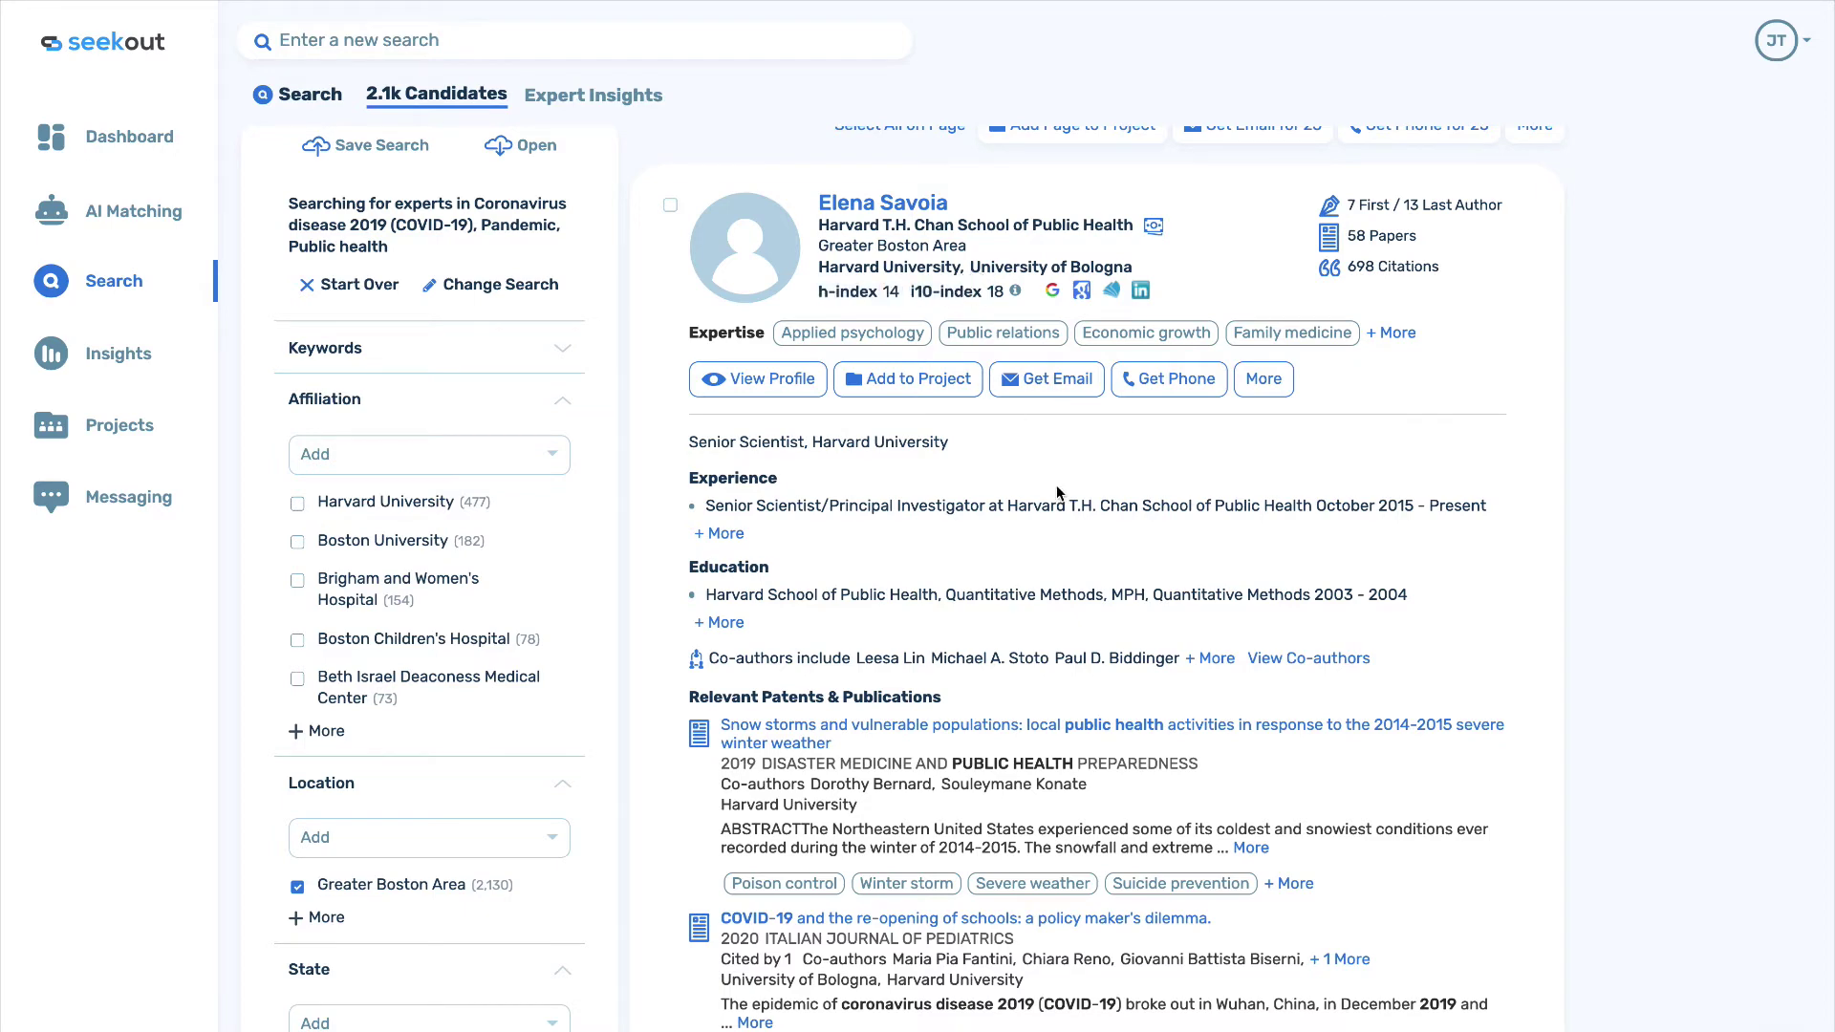
scroll(1056, 486, down, 1)
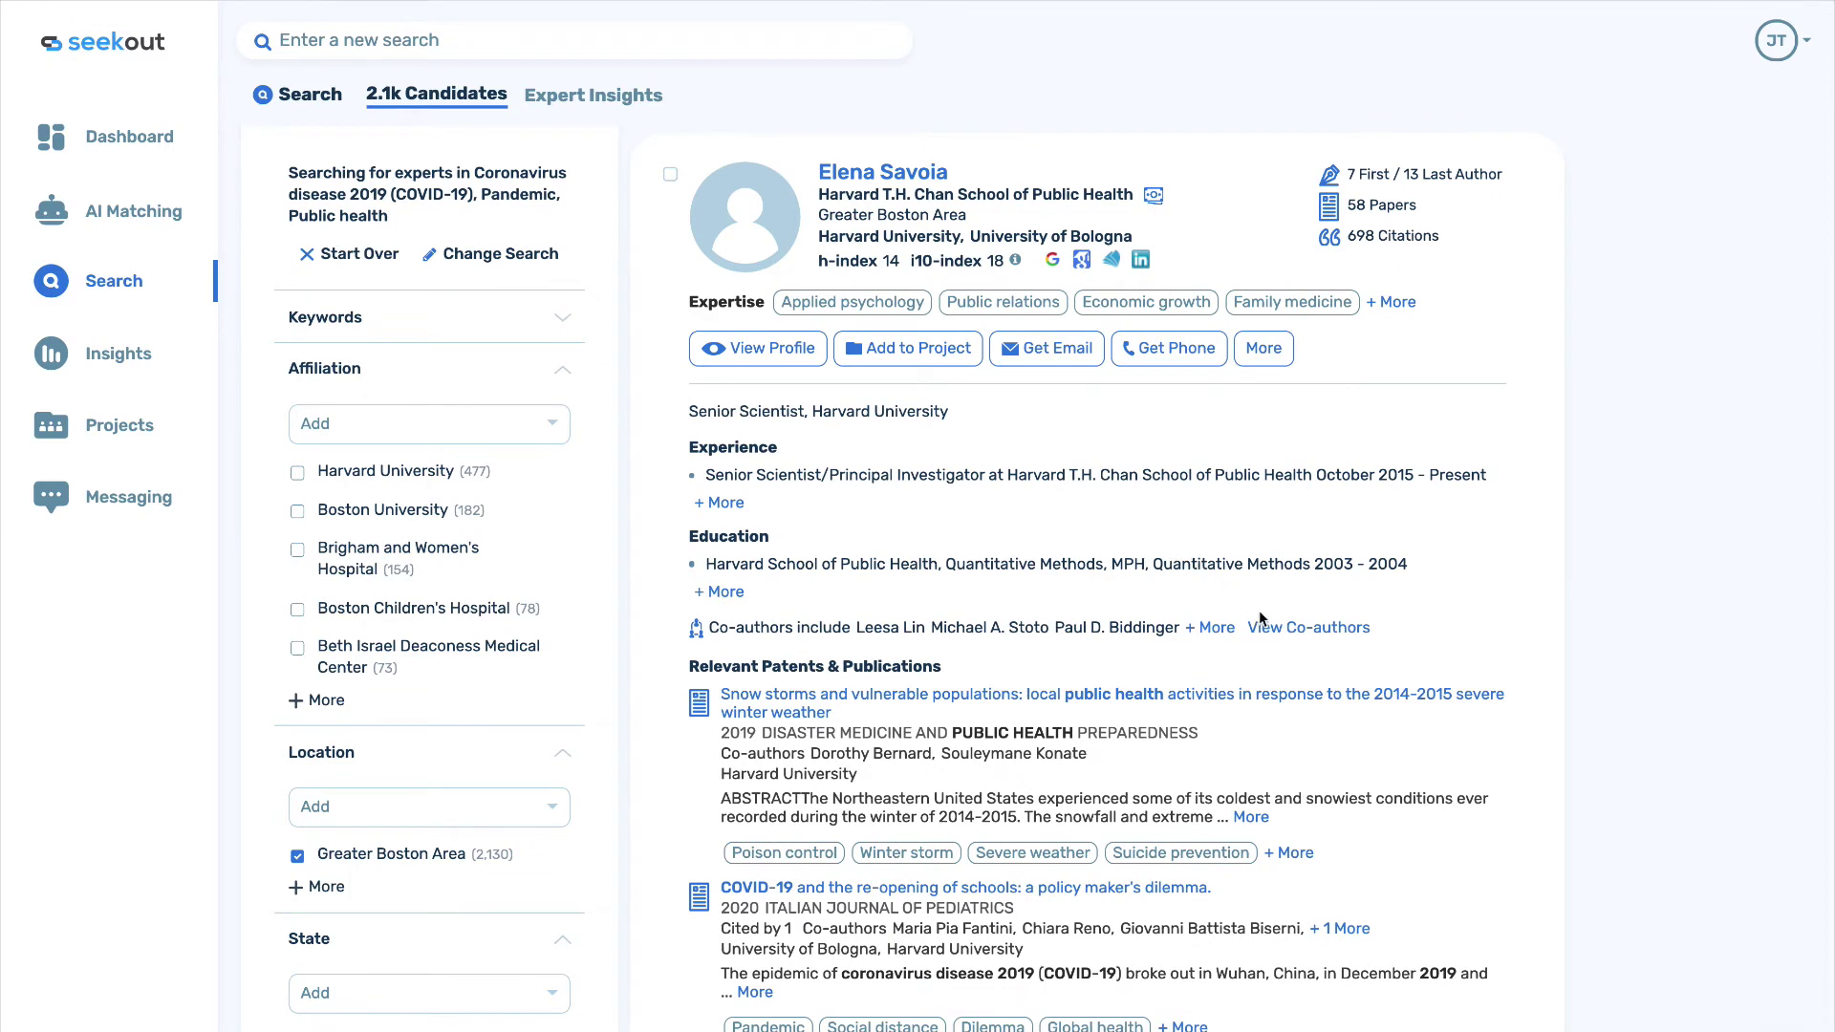
Search all co-authors of the first candidate and keep only early-career ones, leaving 18.
click(1291, 630)
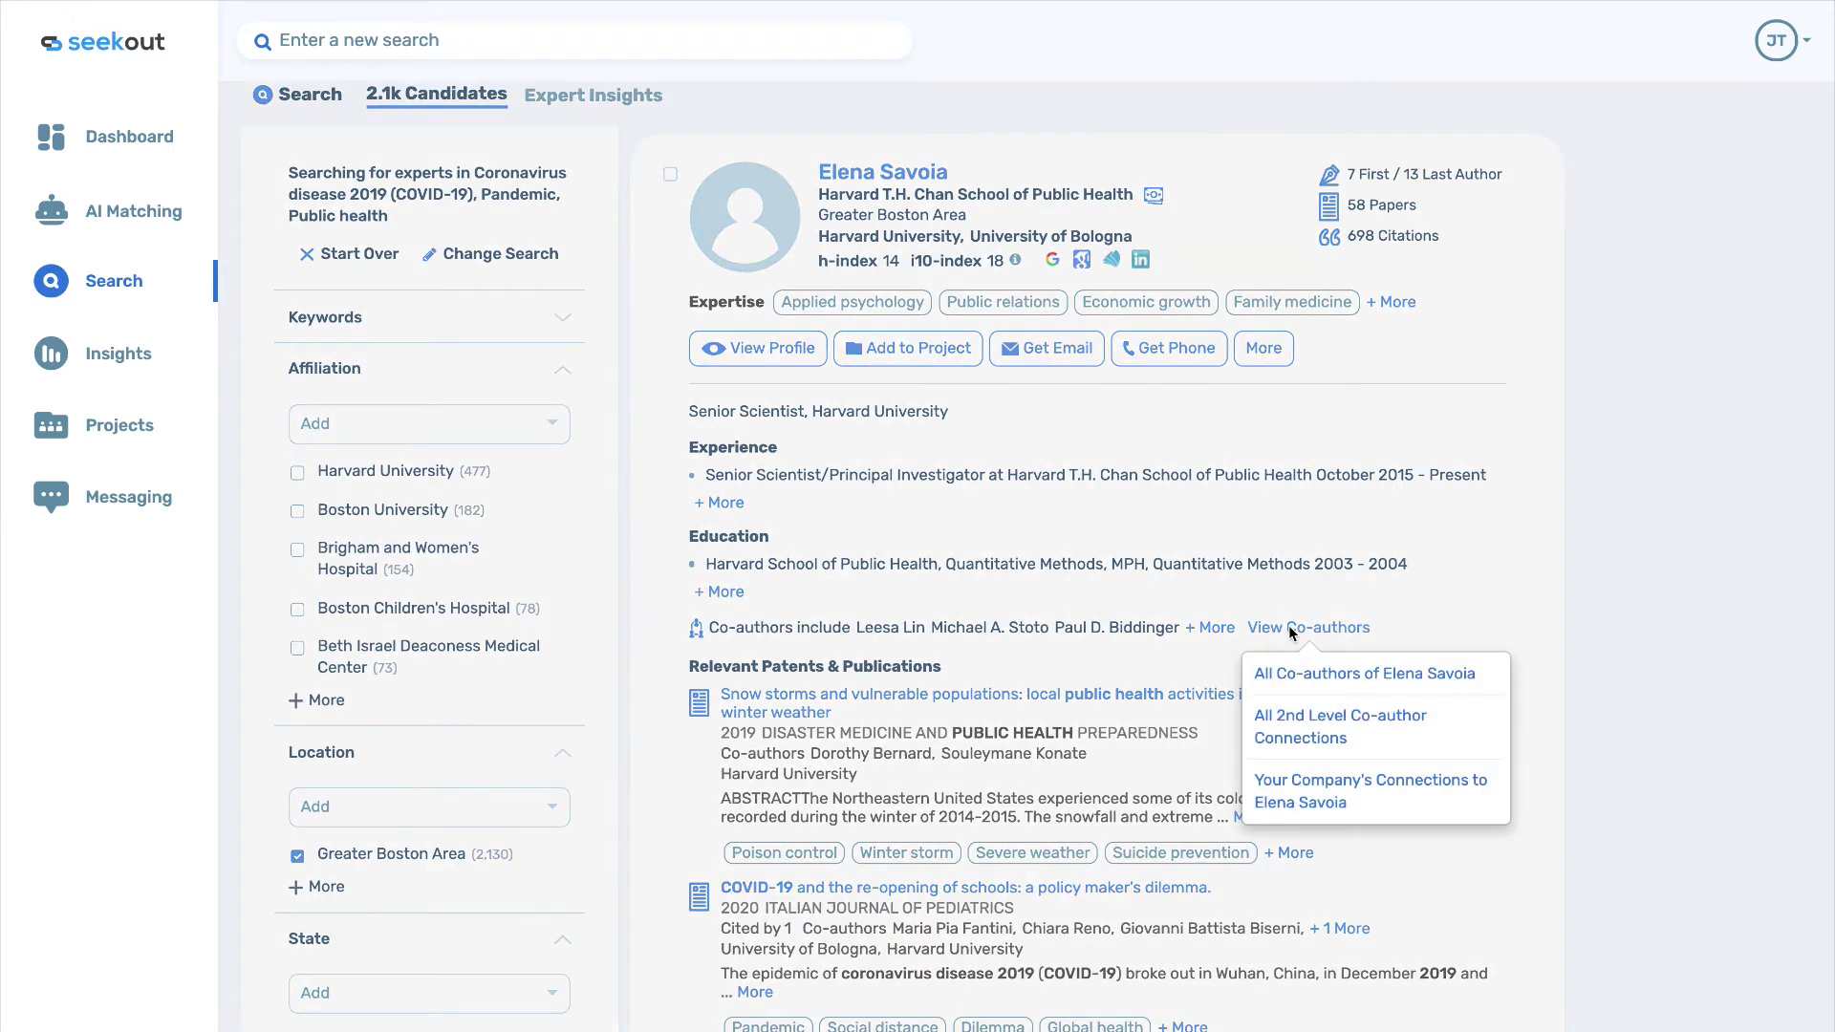
click(1300, 676)
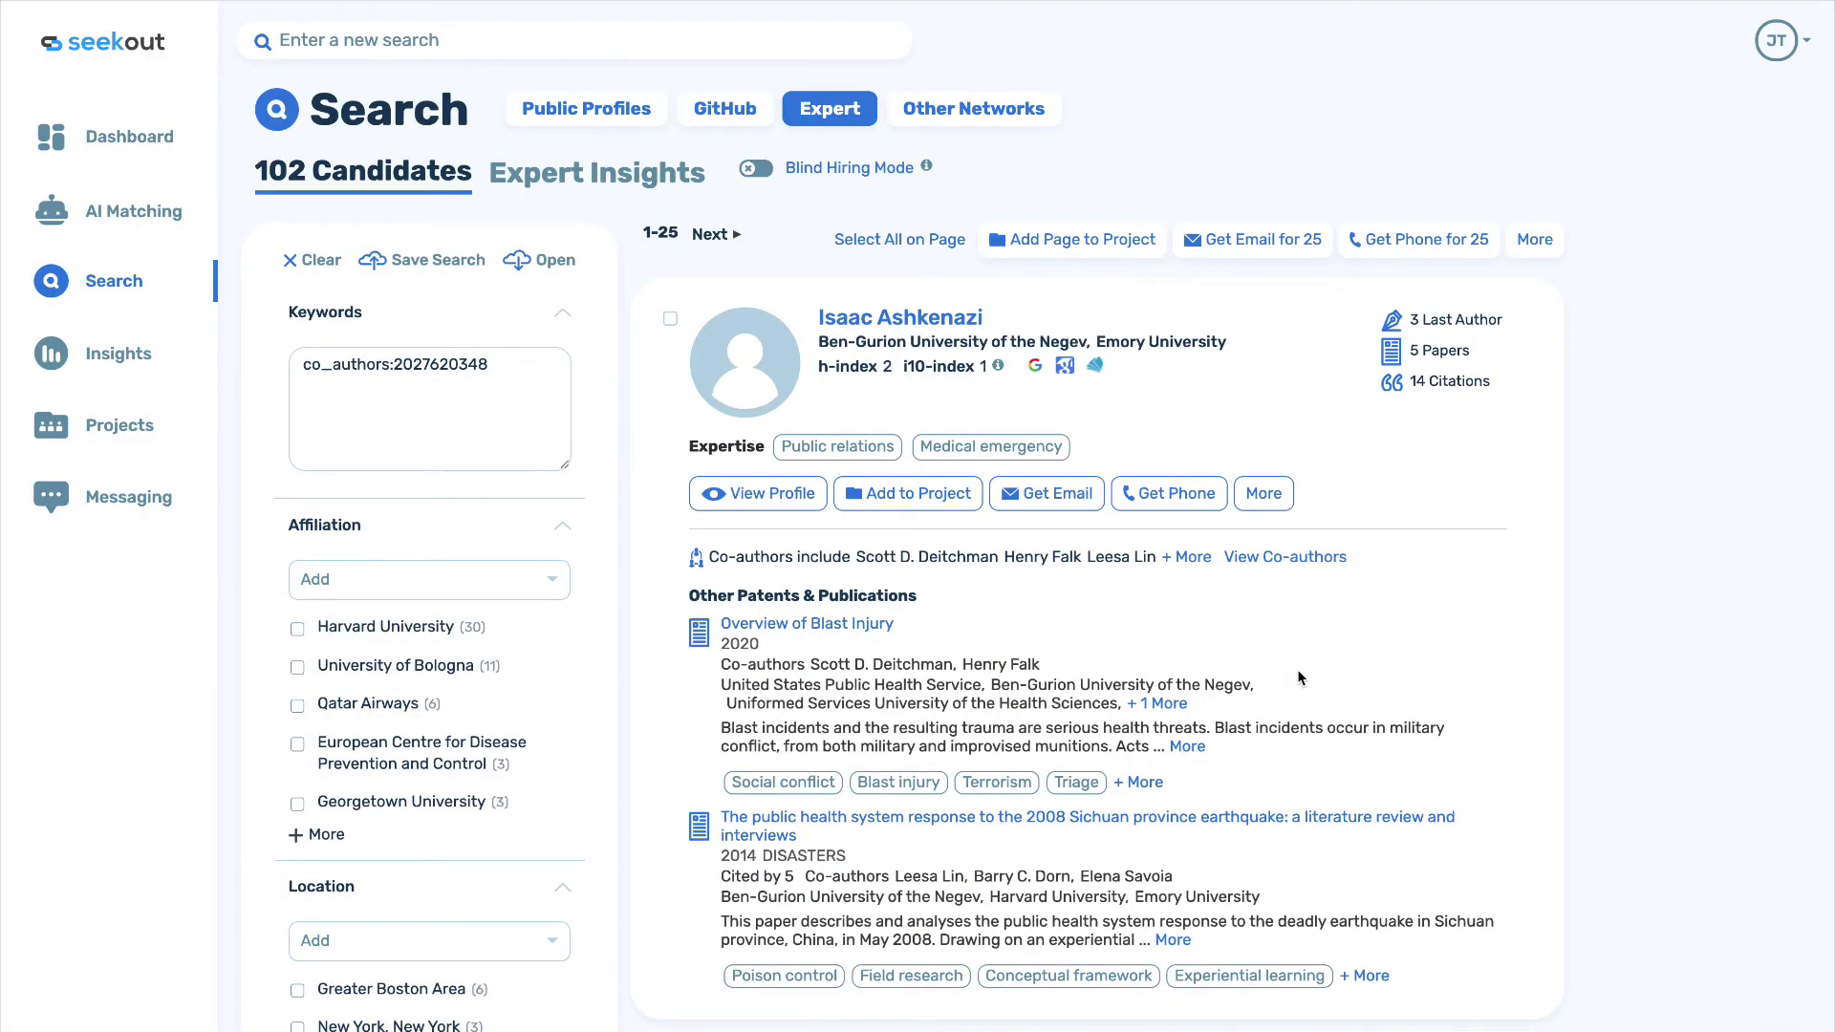
scroll(1298, 678, down, 1)
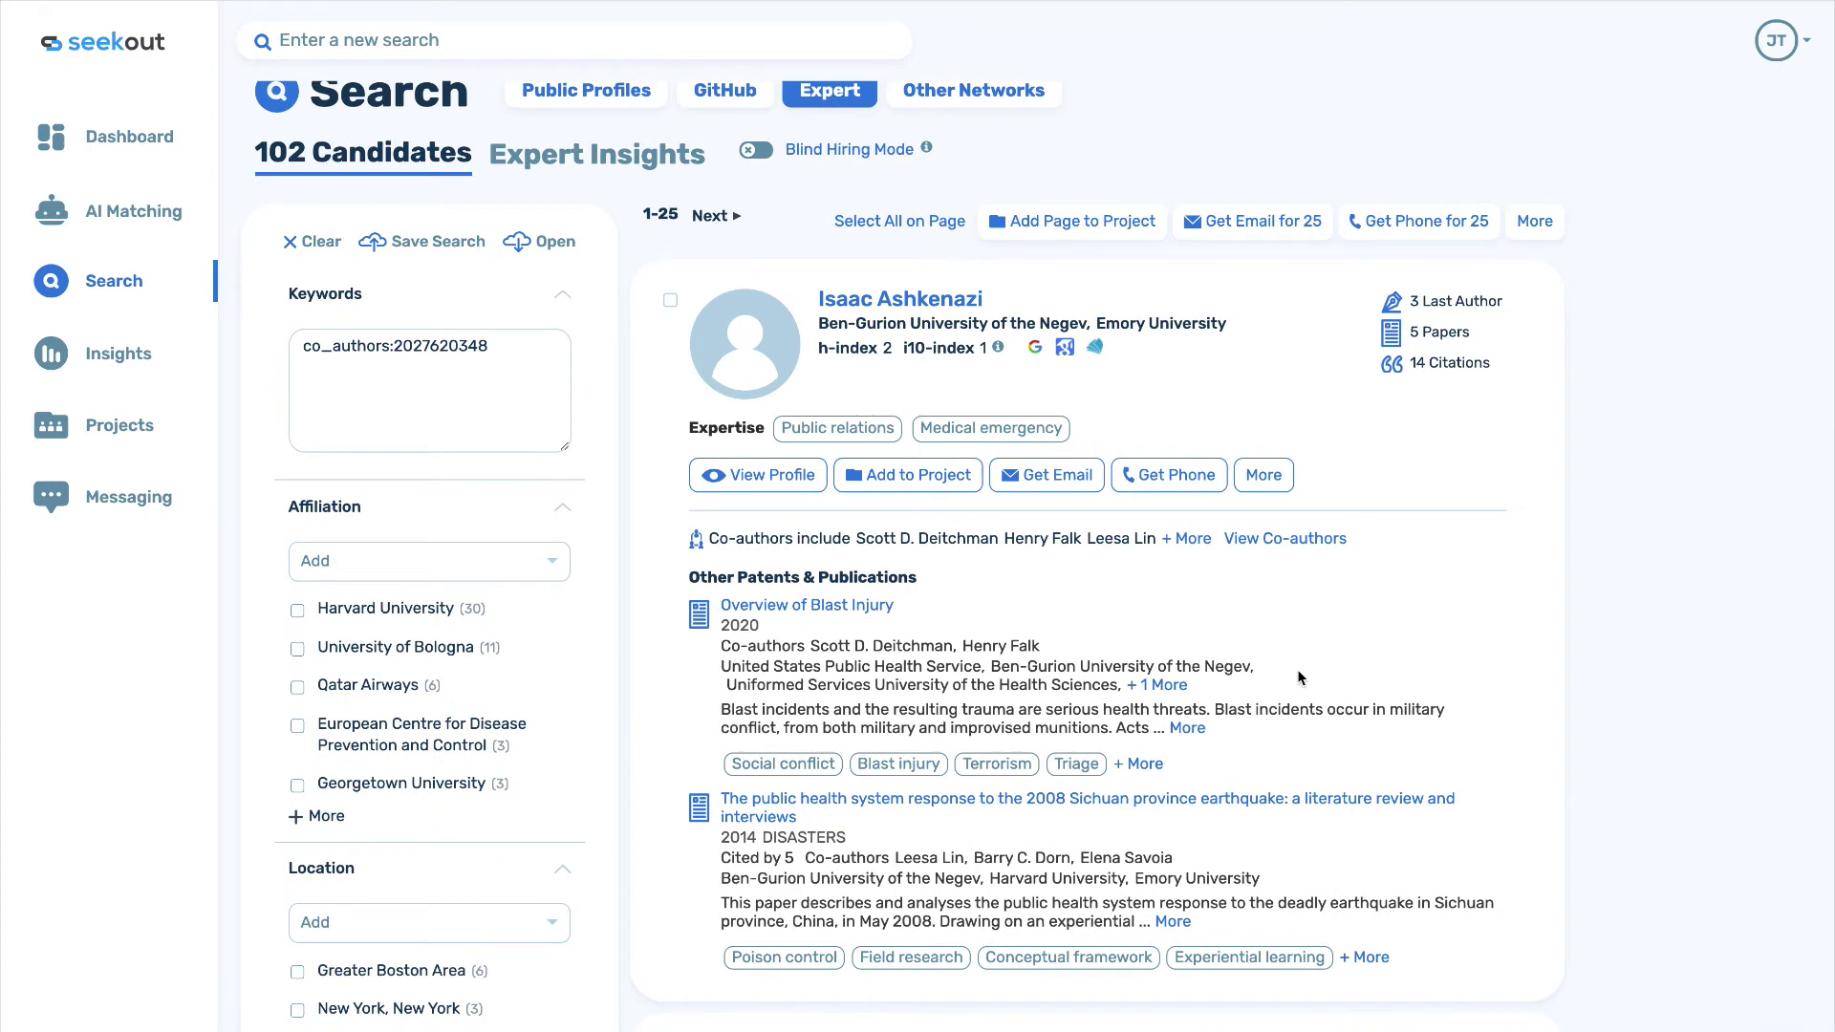
scroll(1297, 678, down, 8)
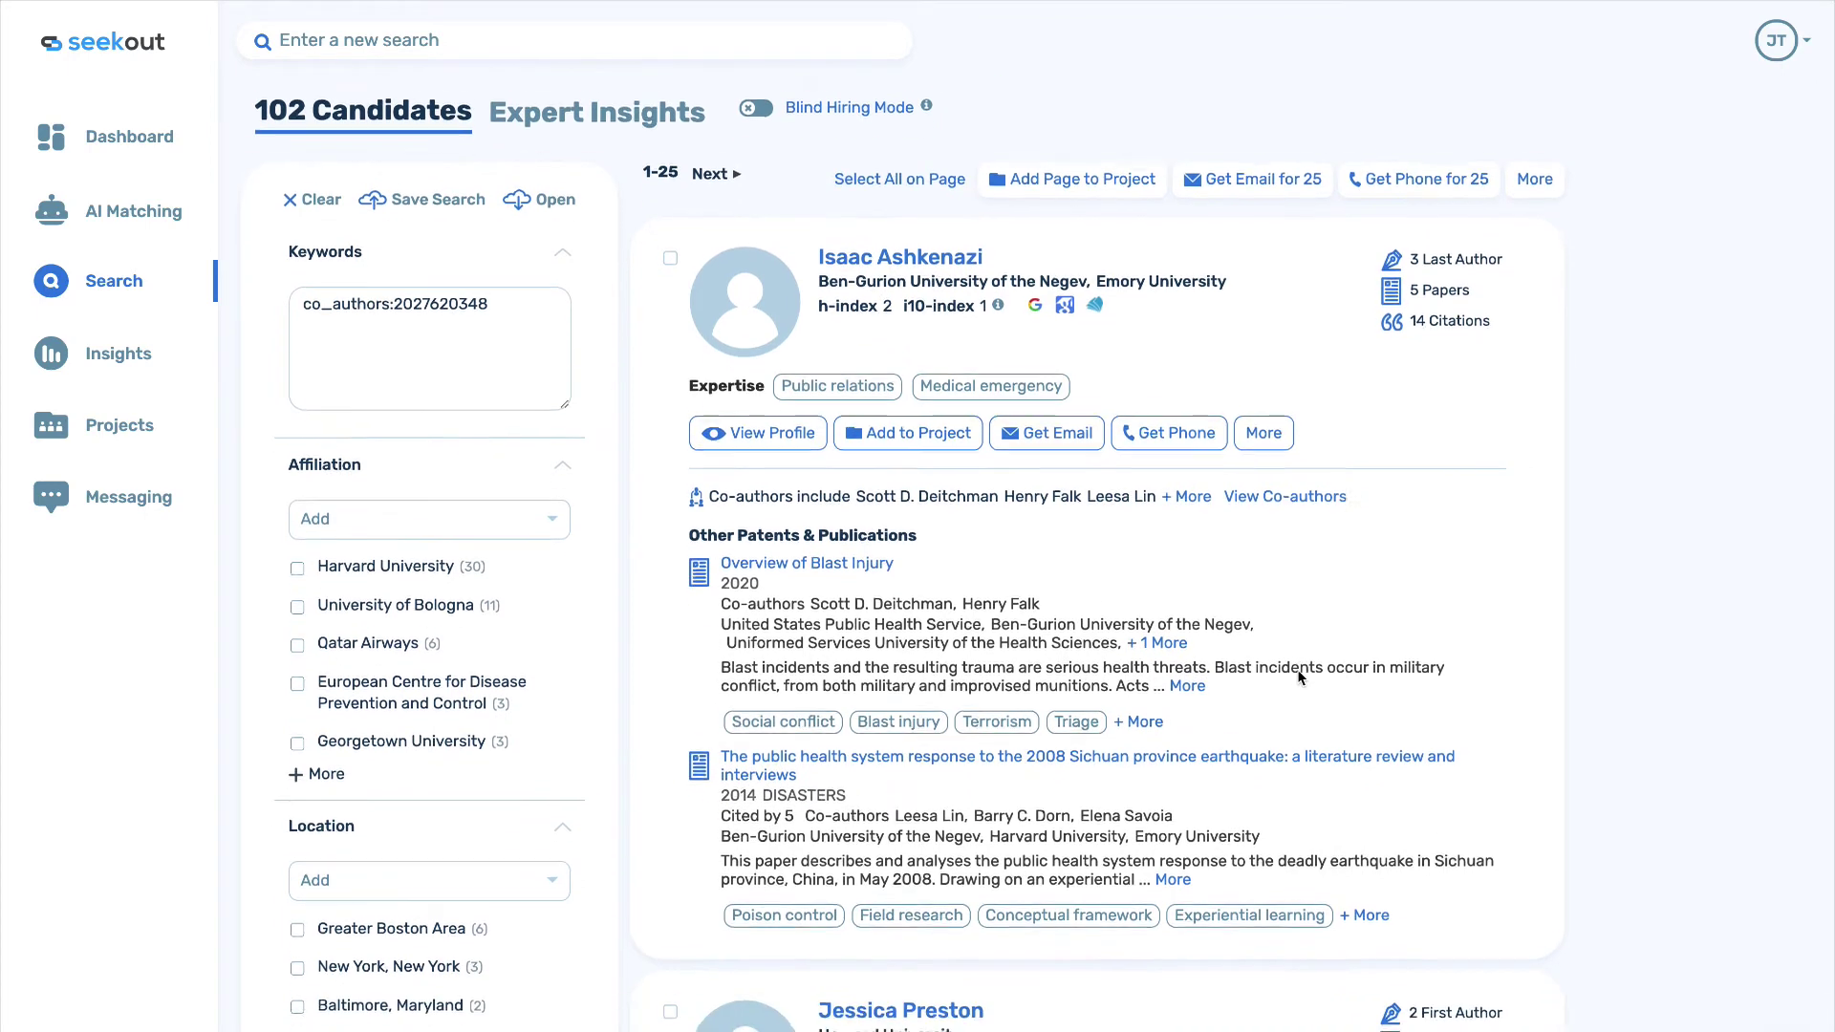
scroll(1298, 678, down, 7)
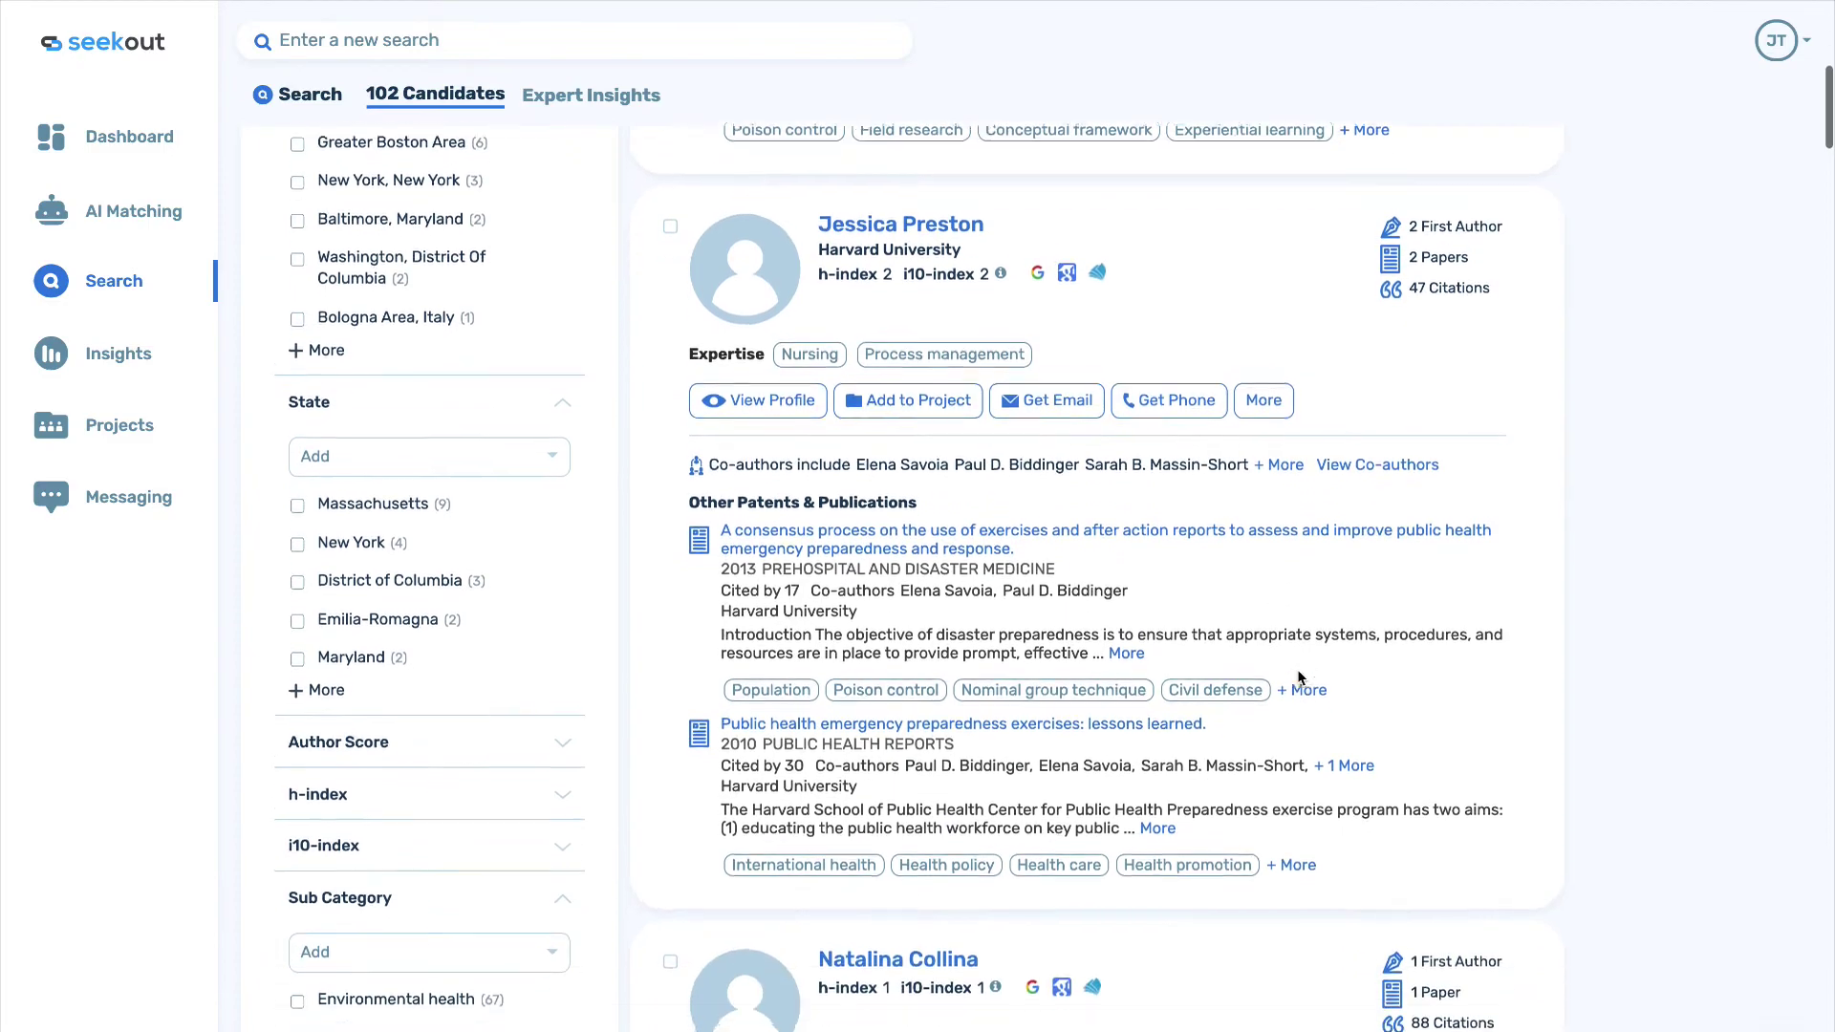
scroll(1297, 677, down, 6)
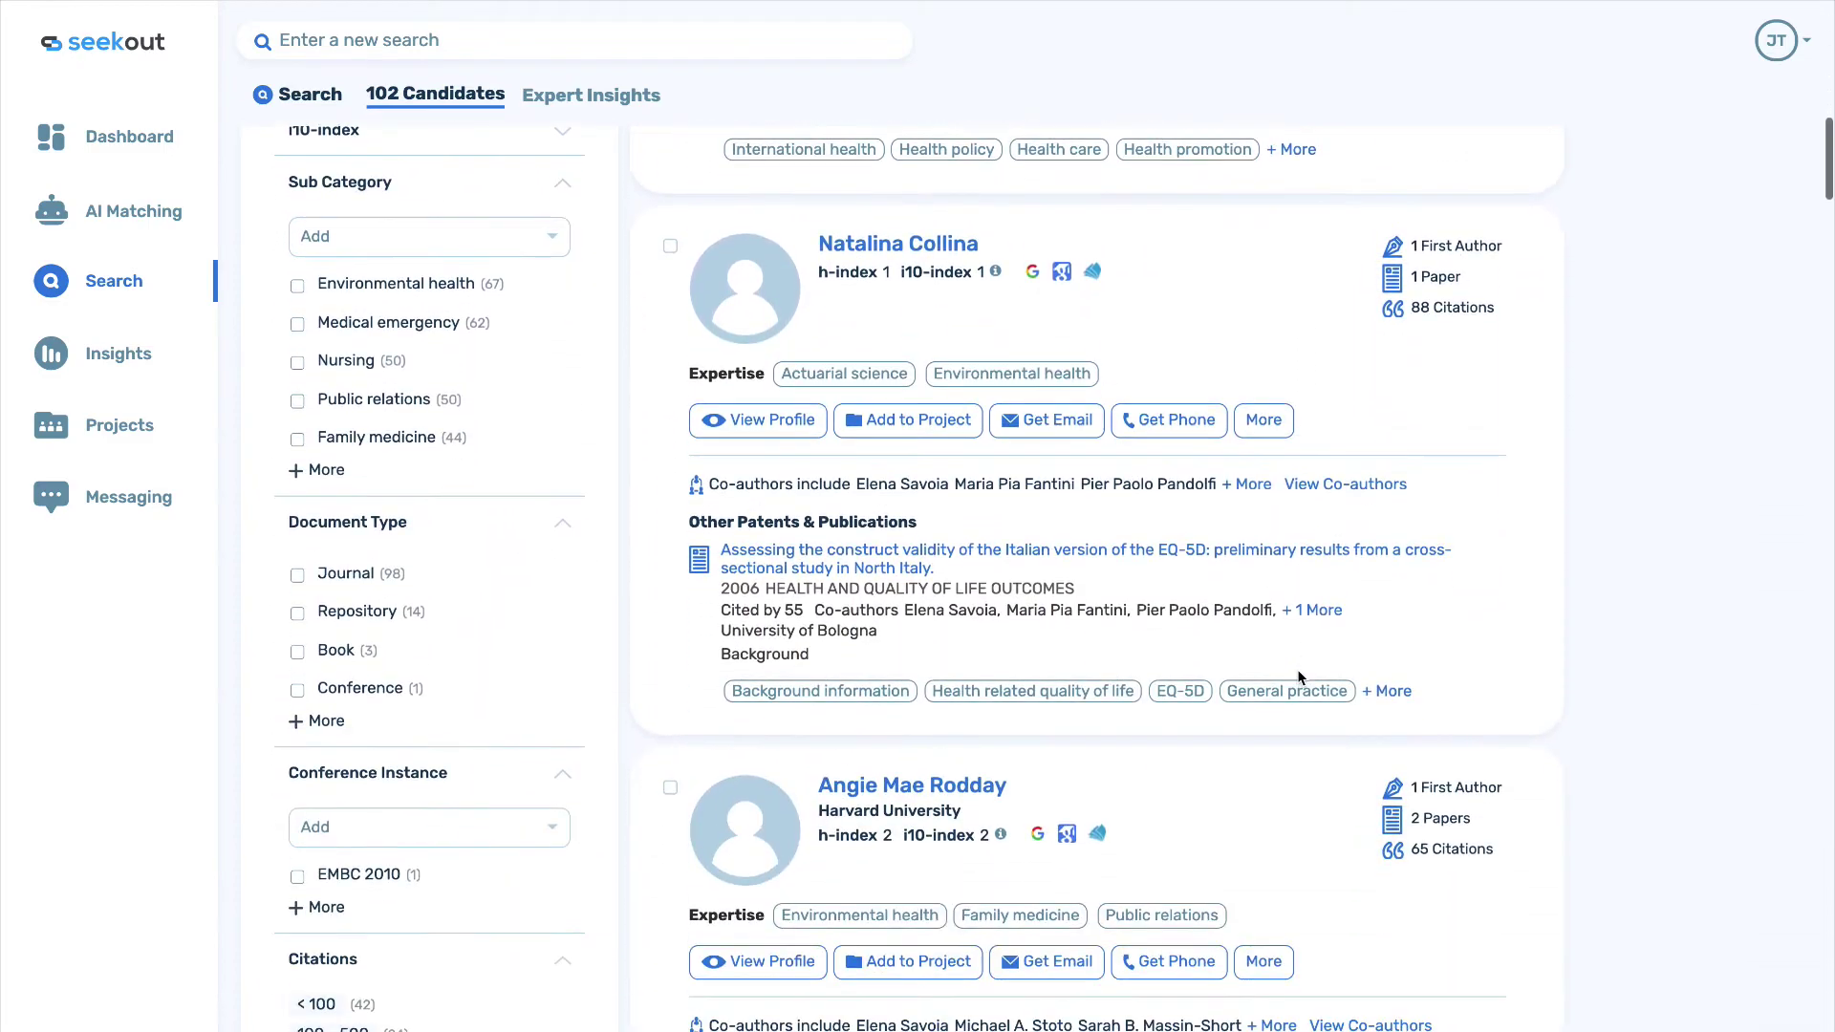
scroll(1297, 677, down, 4)
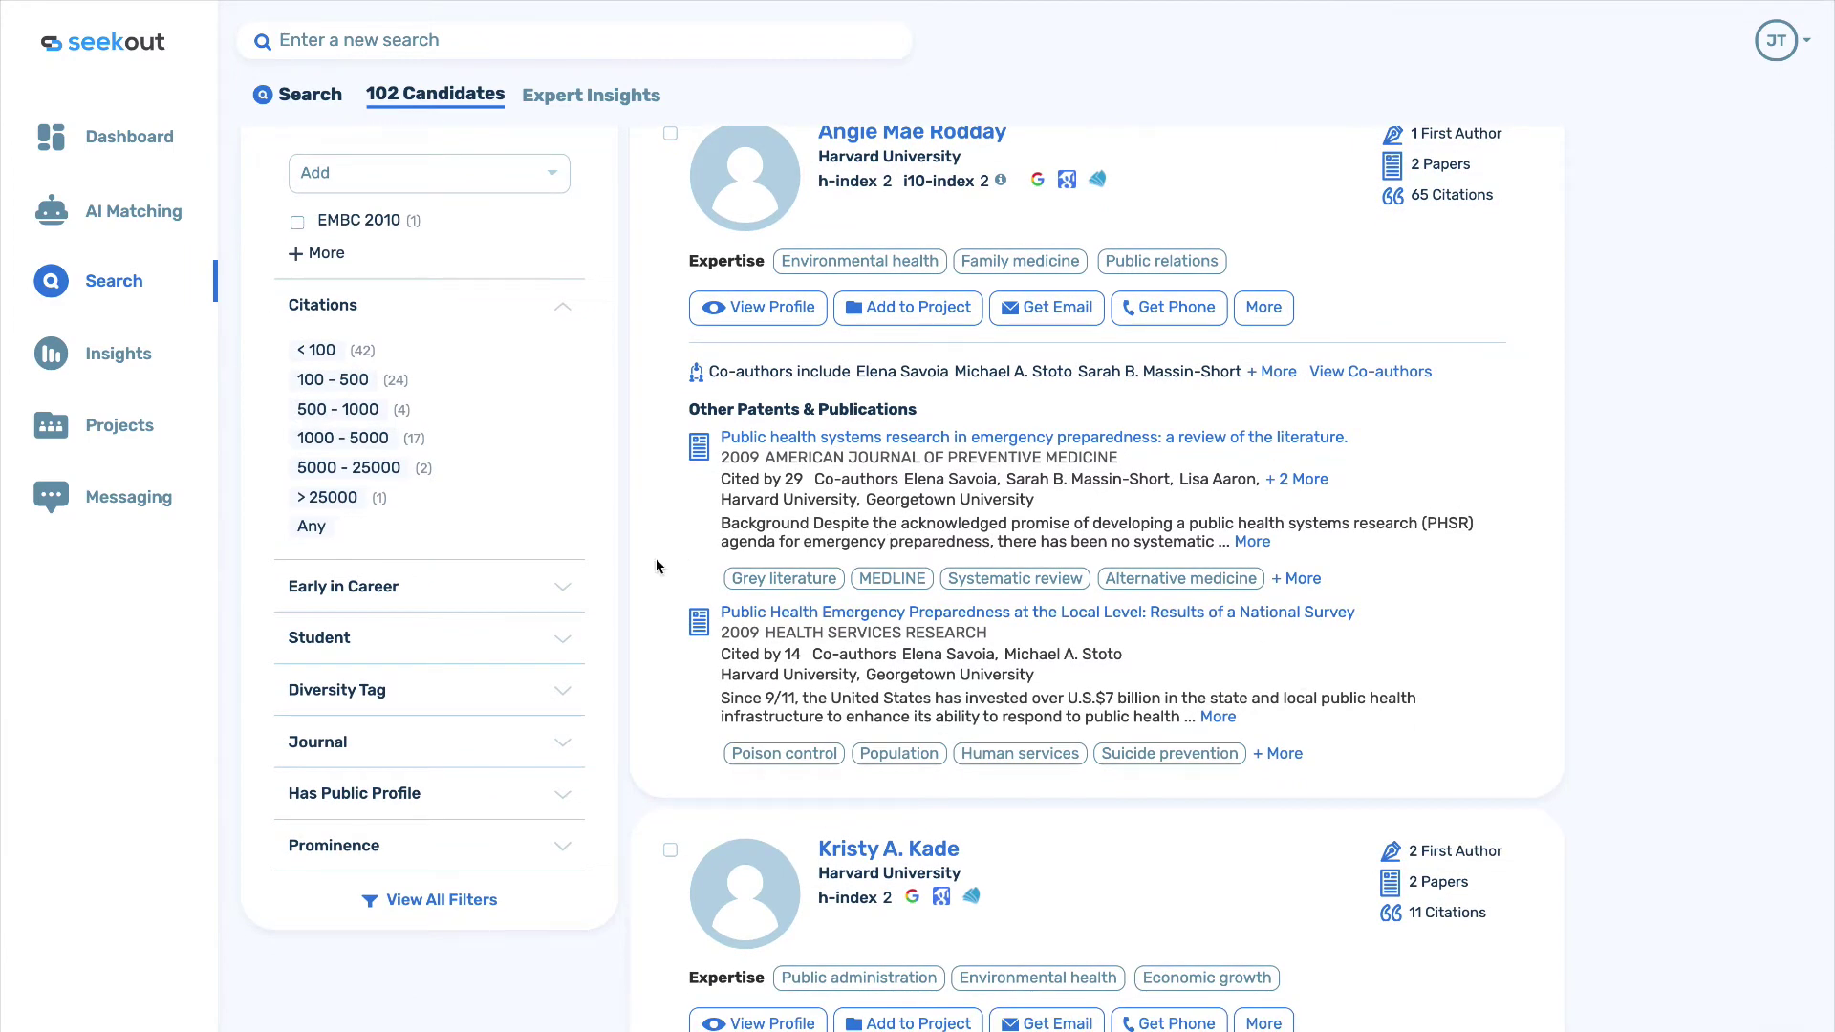
click(367, 593)
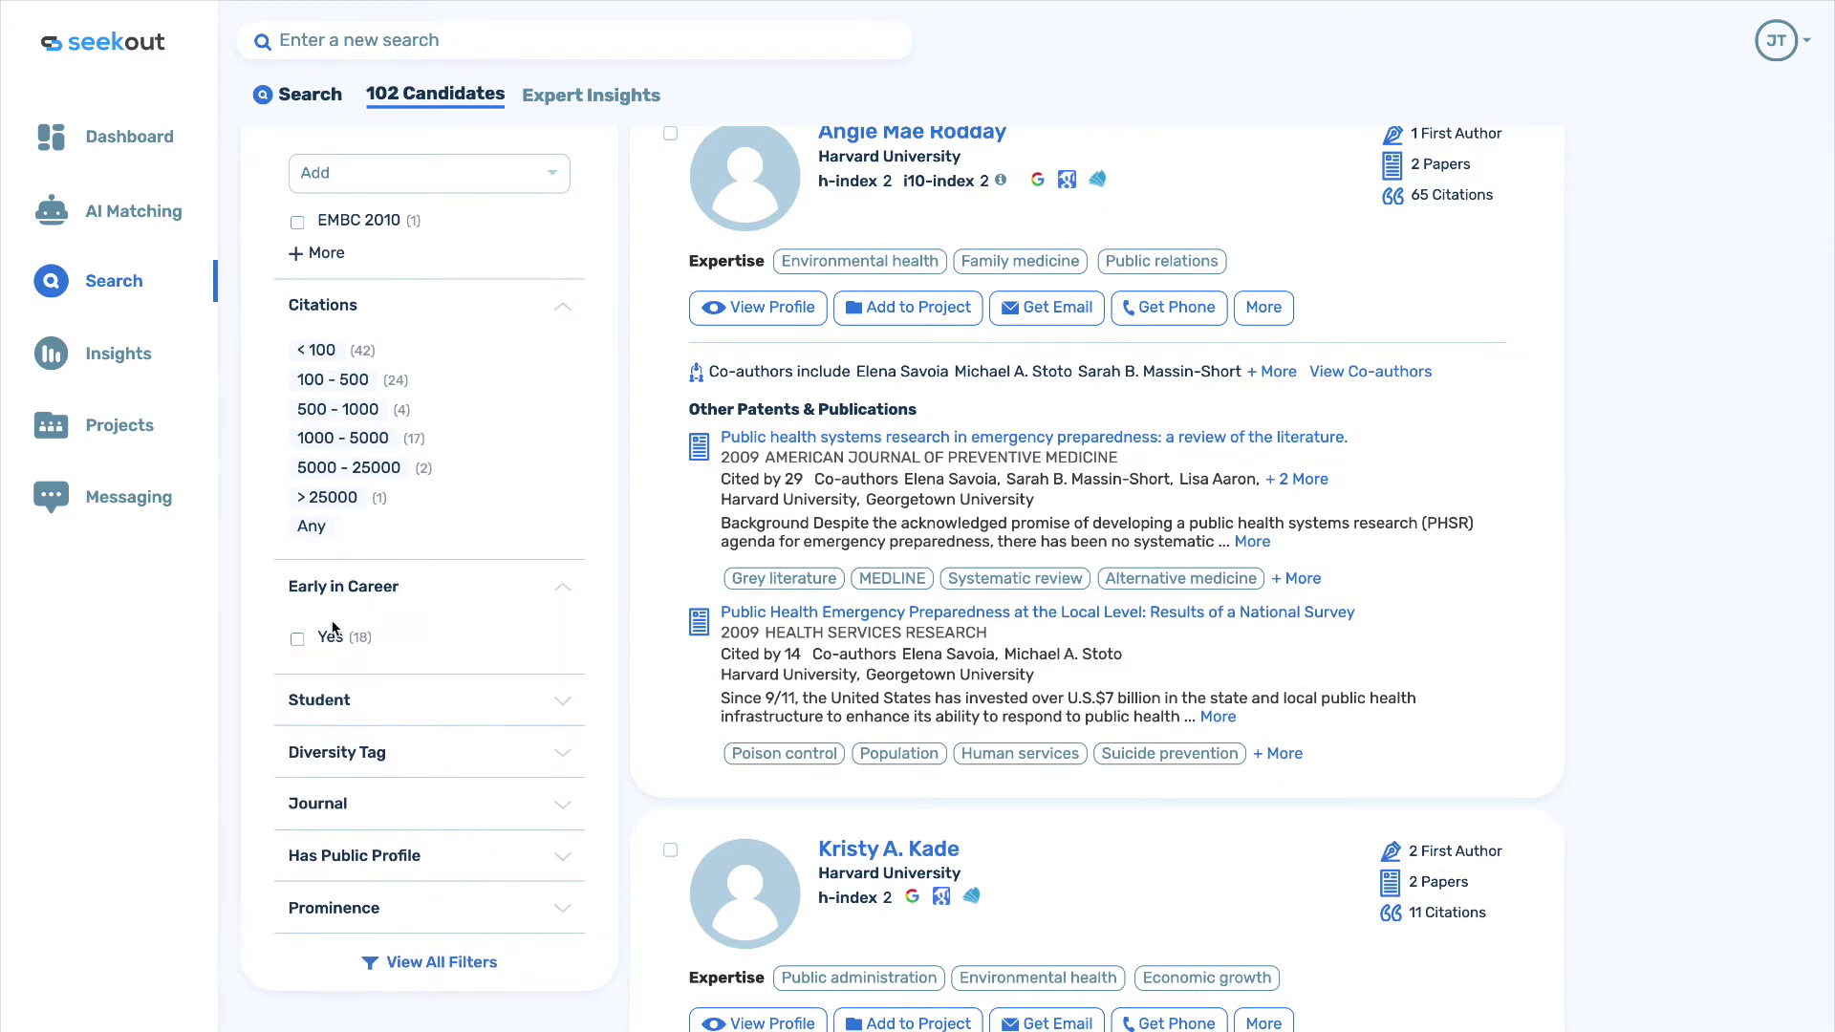
click(297, 639)
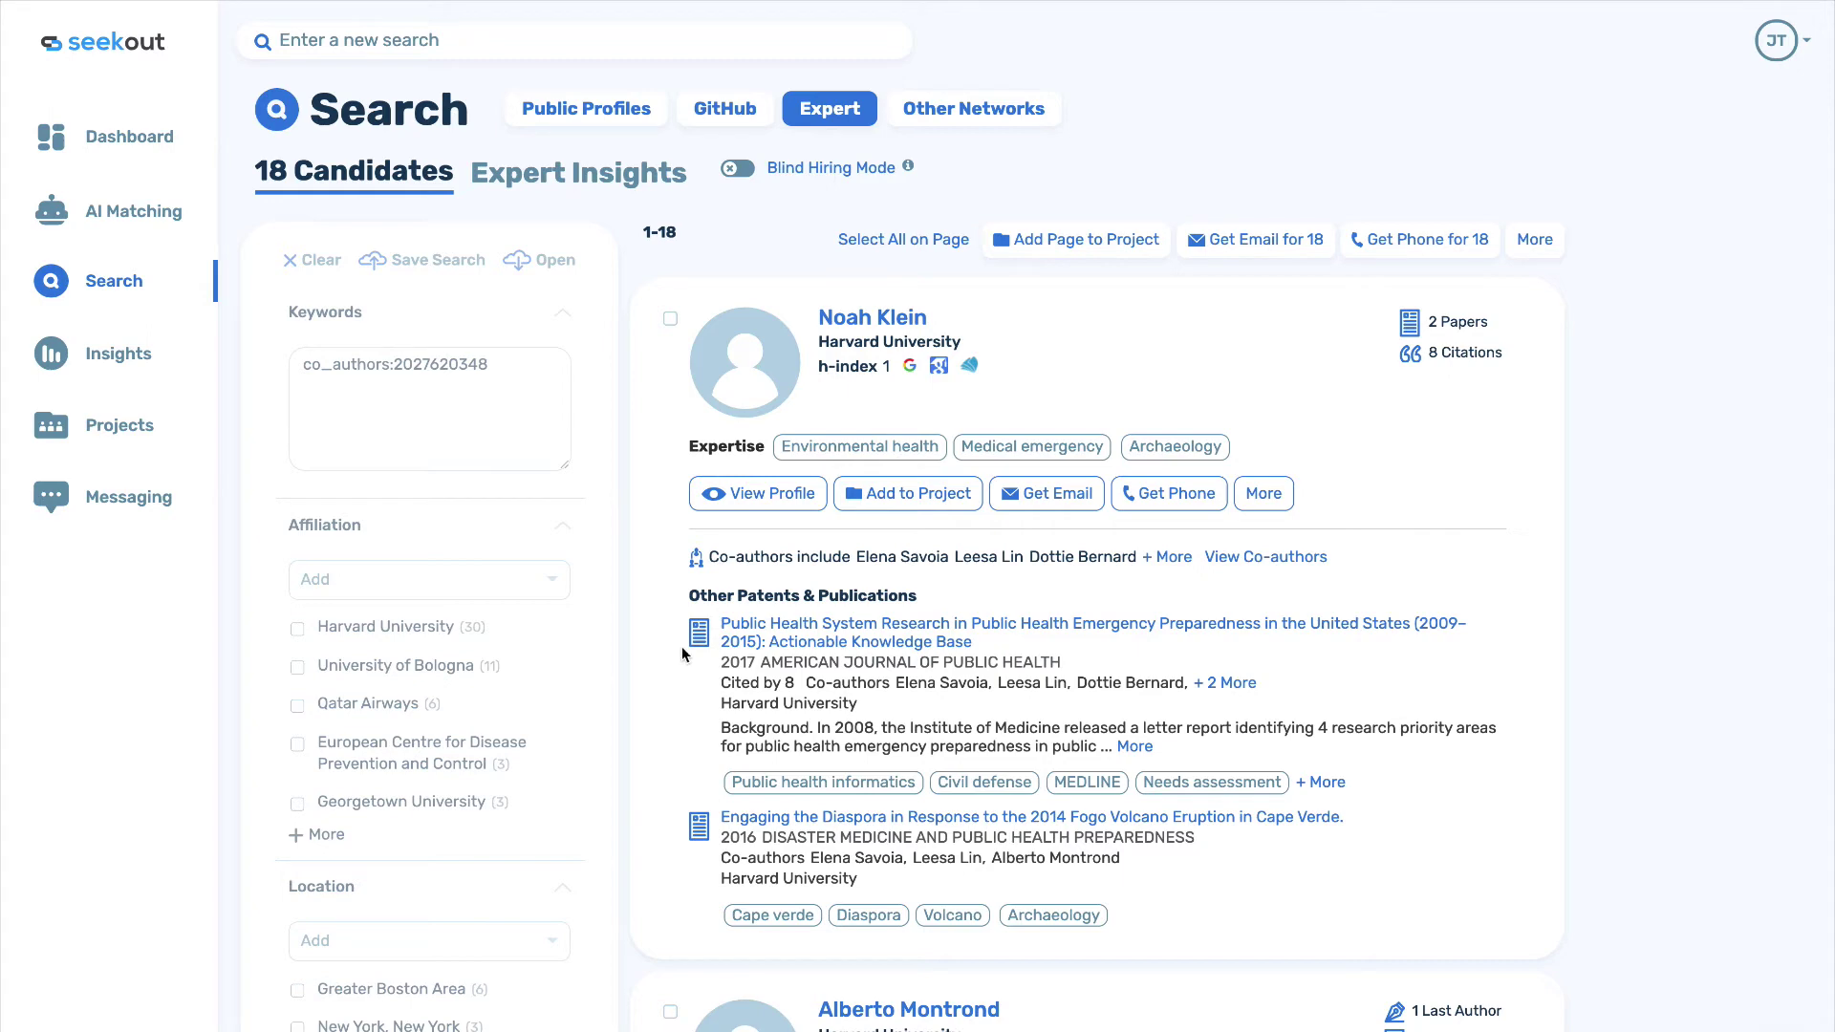
Add the page's 18 candidates to a new project named 'COVID exp'.
click(1079, 243)
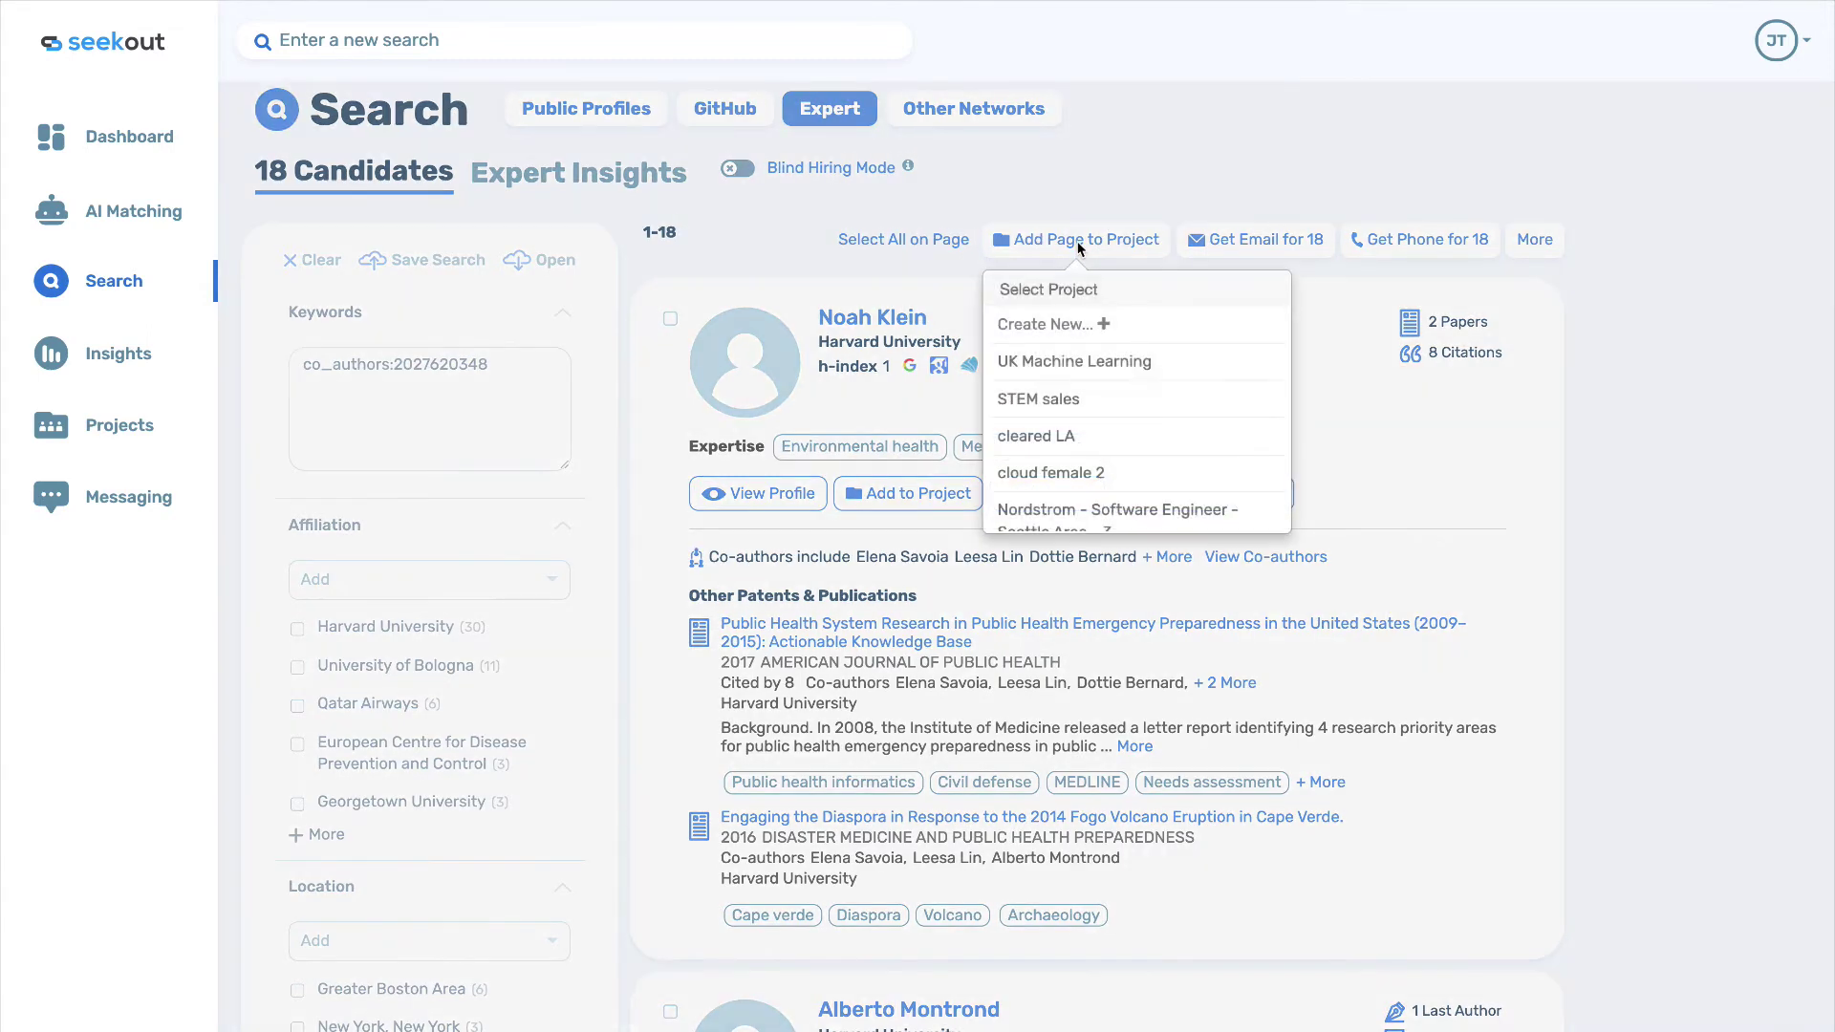
click(1052, 330)
text(C)
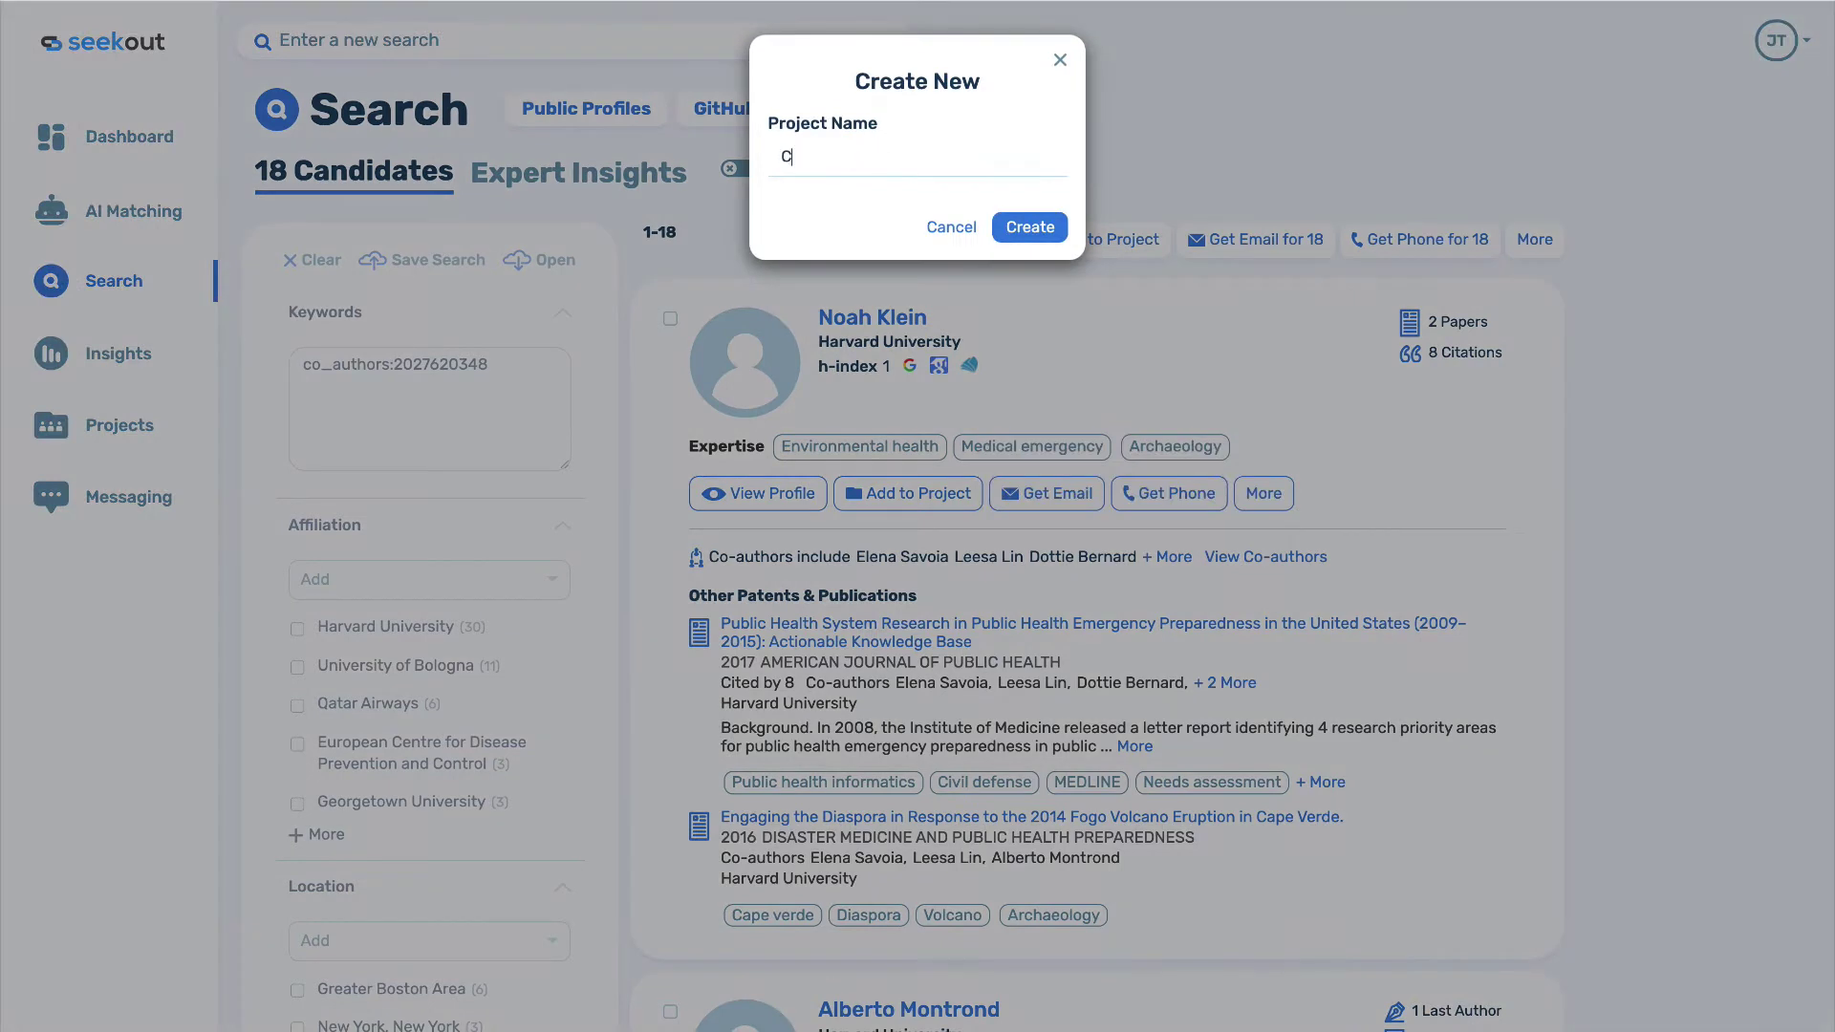
text(OVID experts)
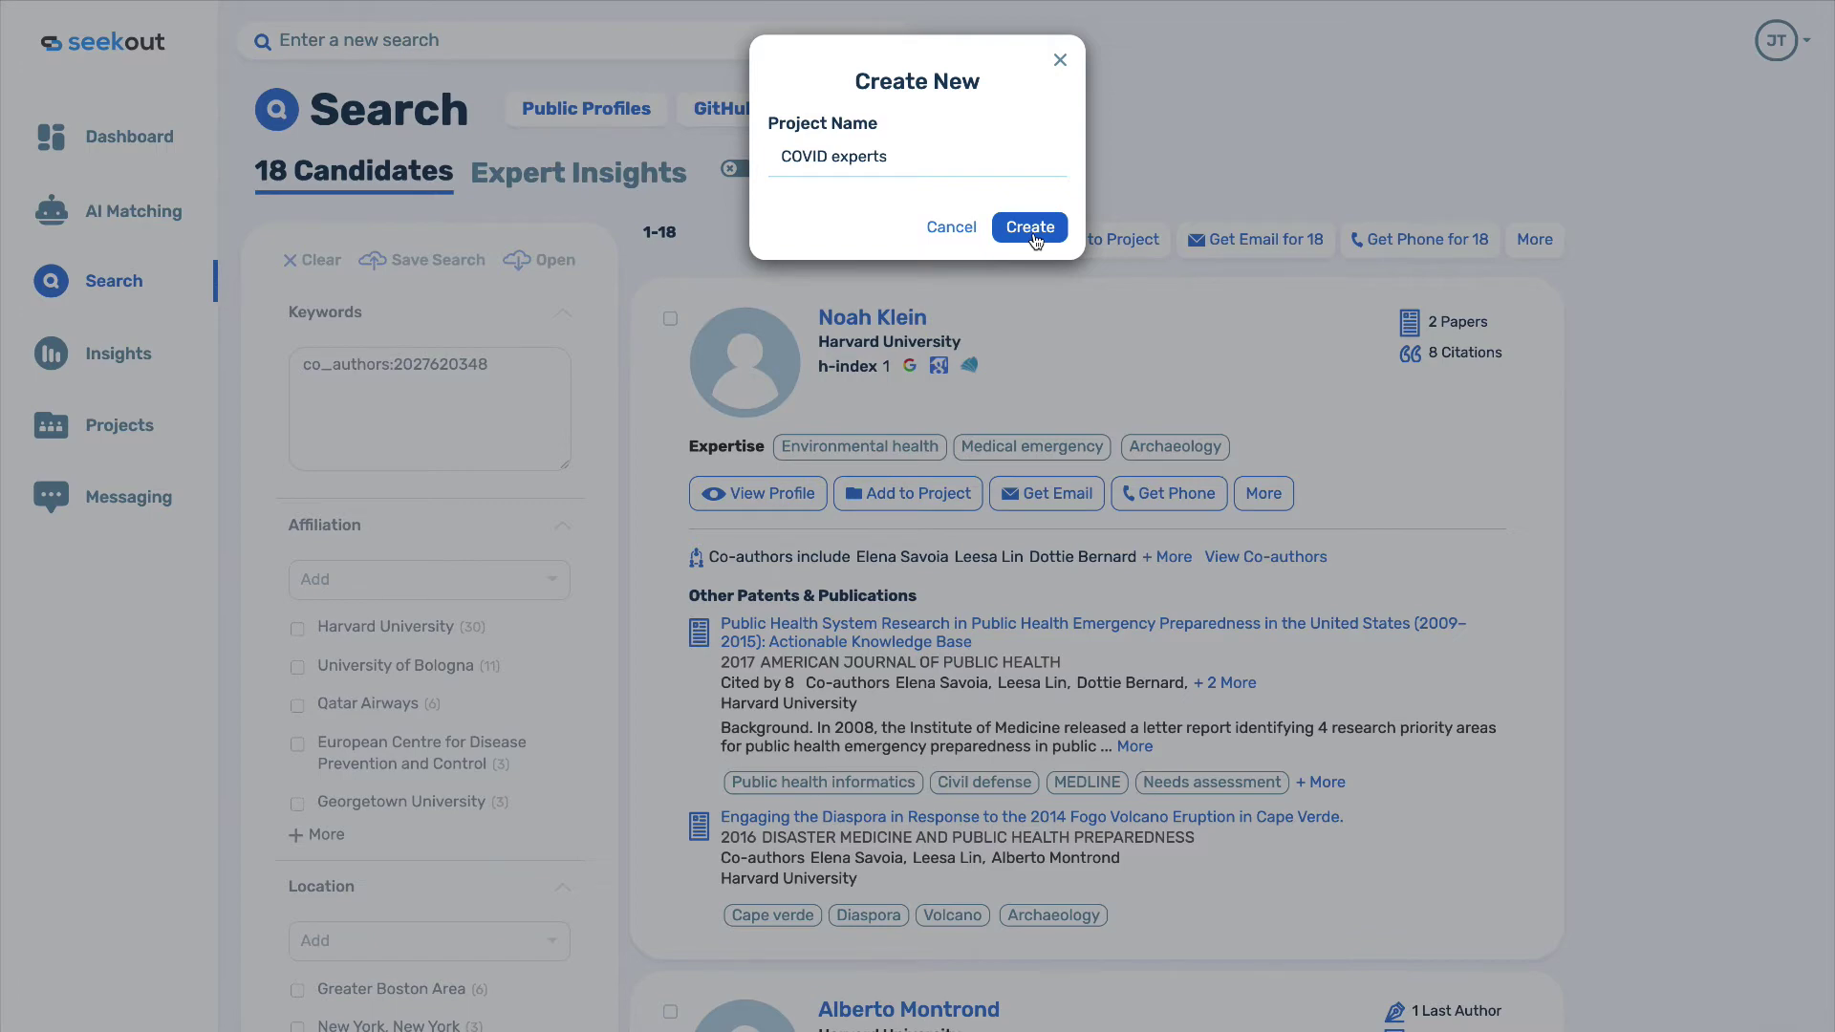
click(1030, 228)
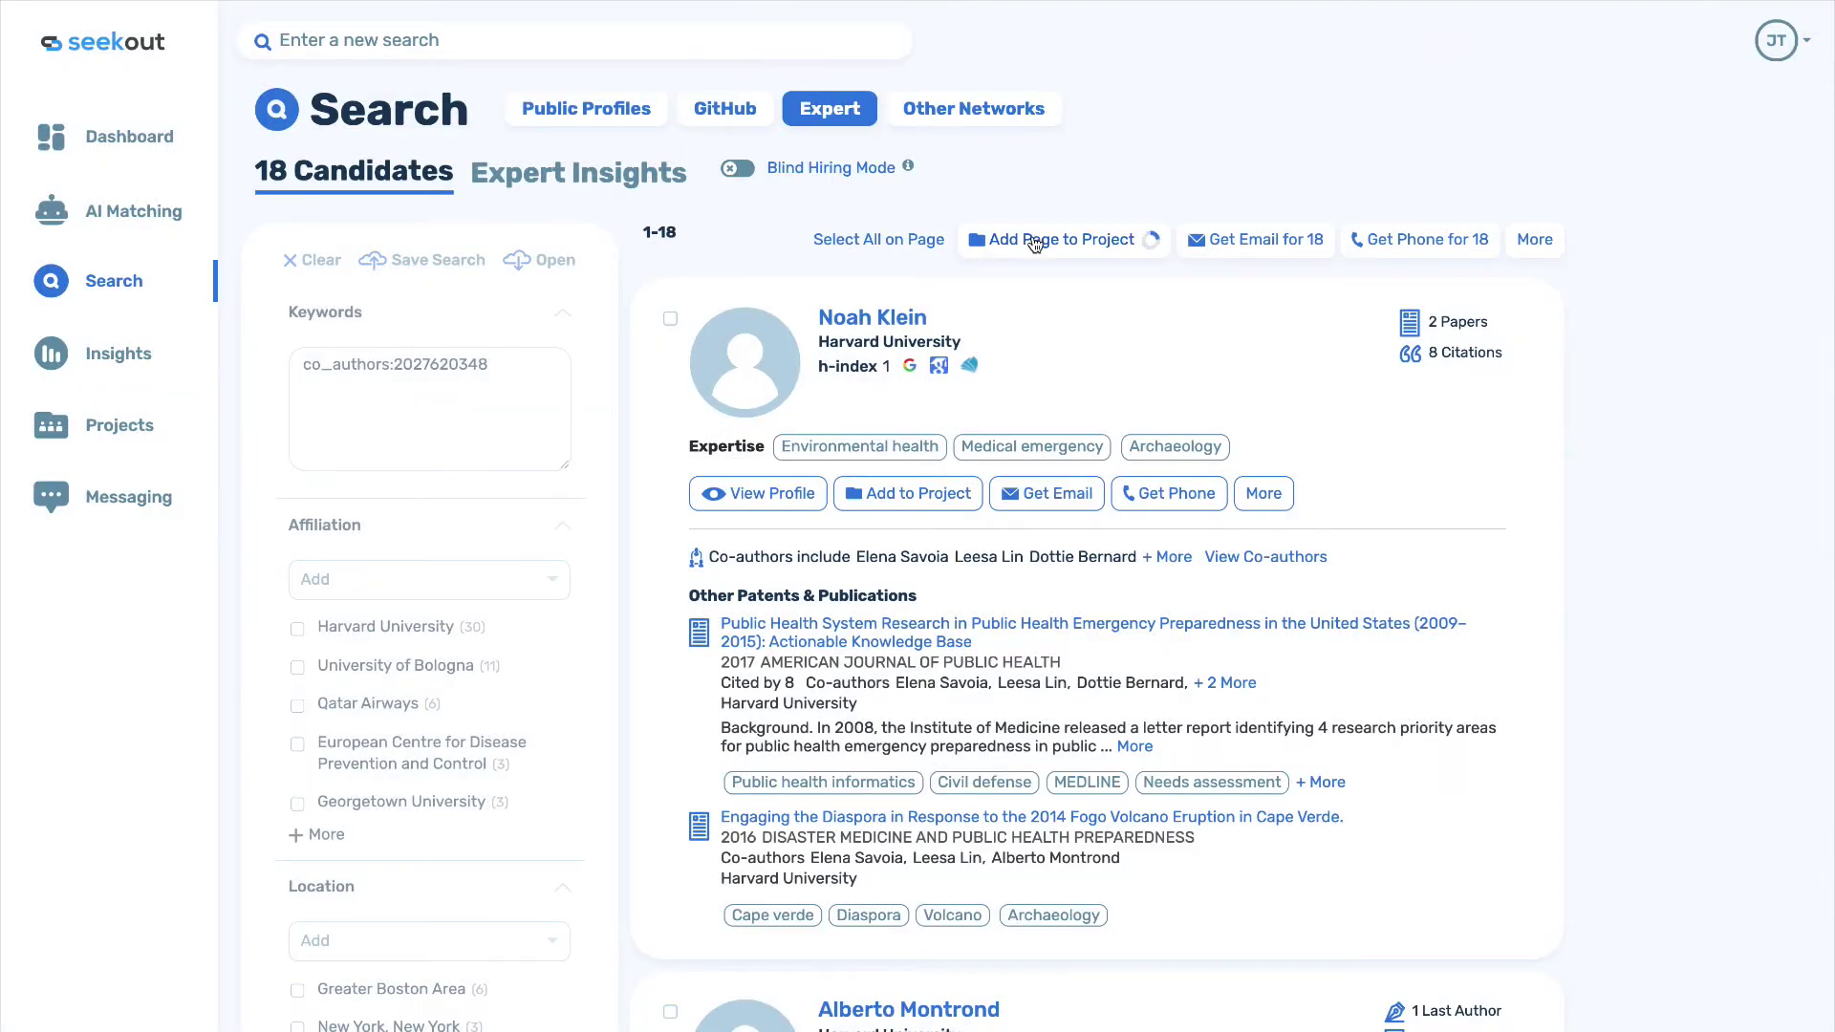
Review the Sub Category, Tags and Document Type insight charts, then return to the candidate list.
click(595, 184)
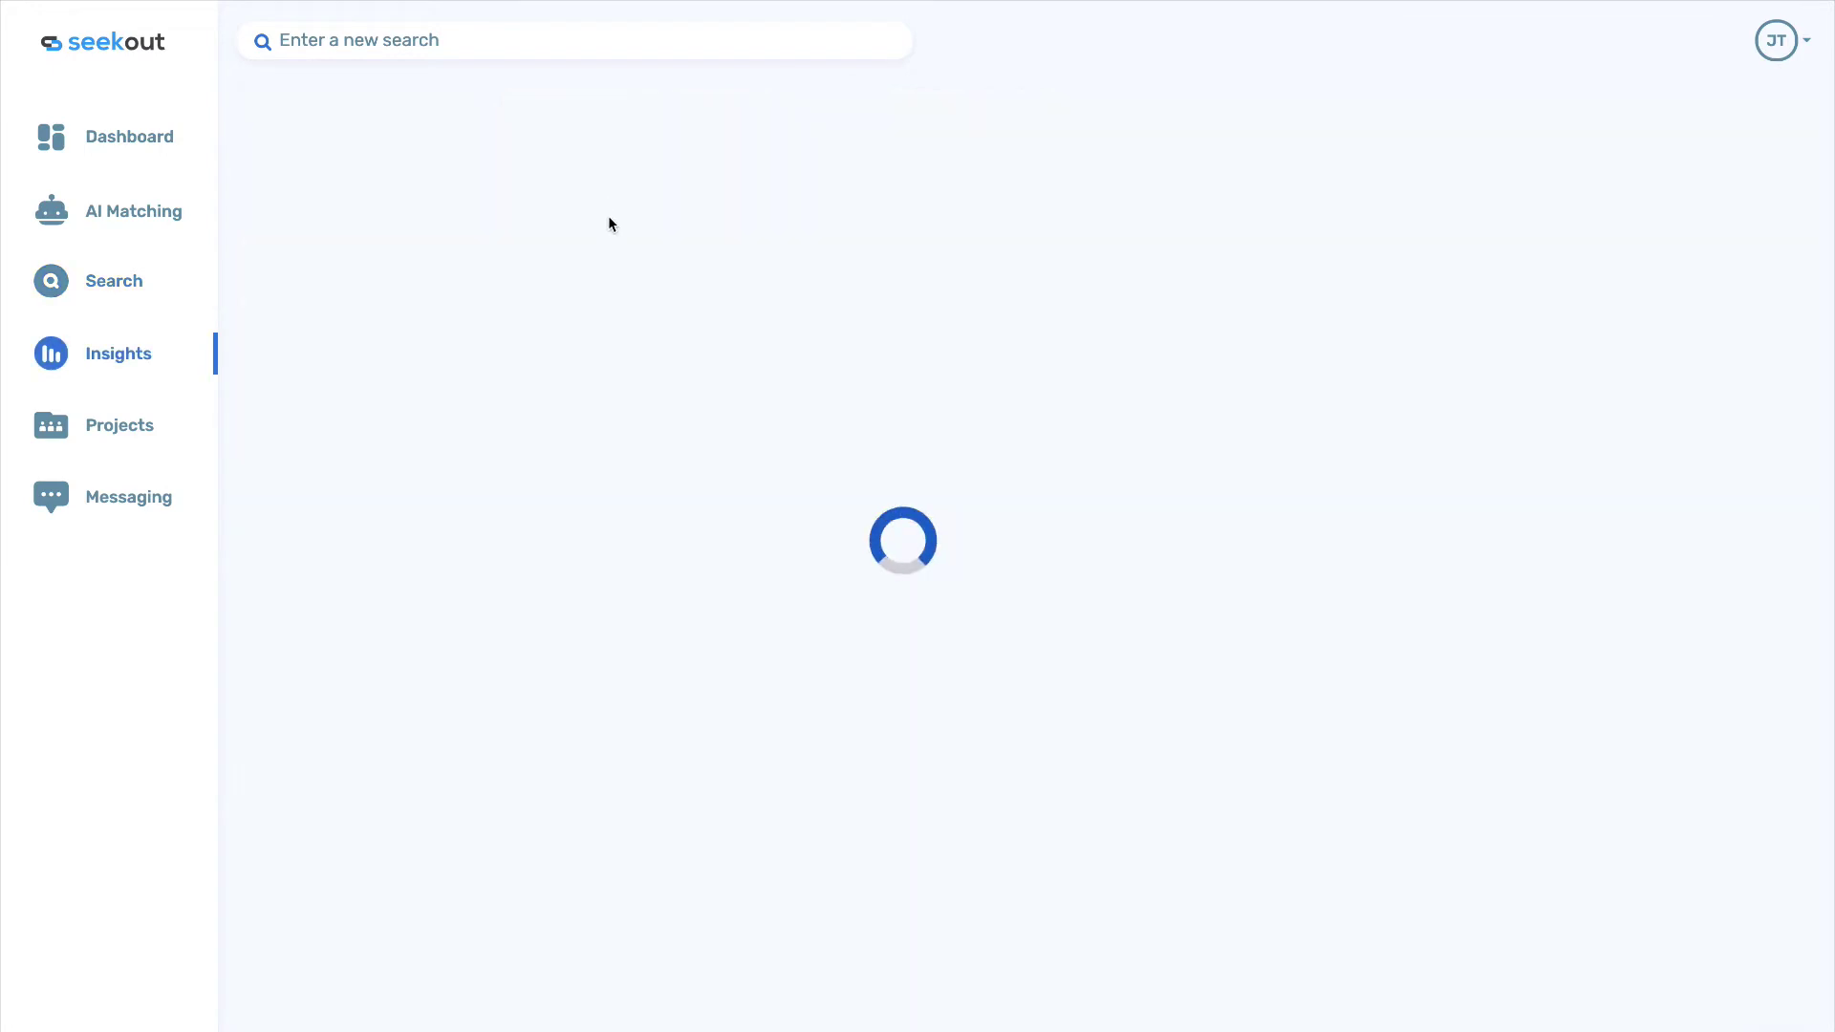
scroll(660, 455, down, 5)
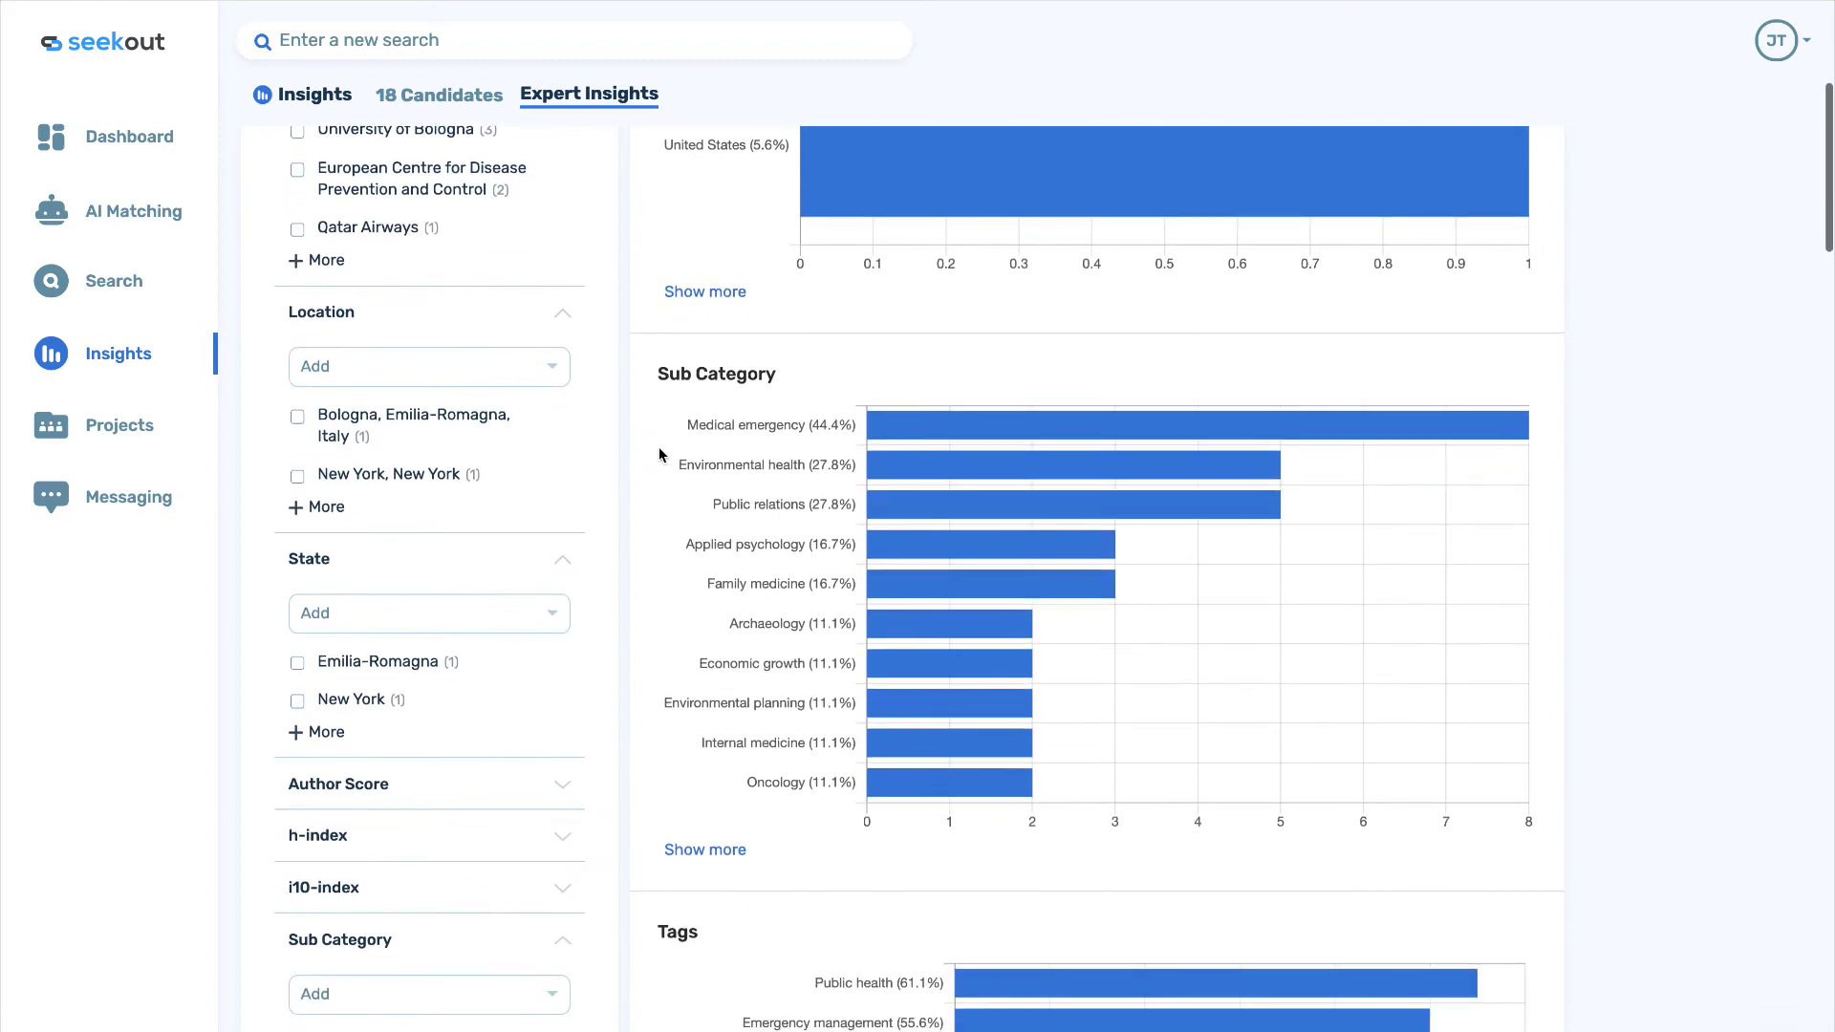
scroll(659, 454, down, 4)
scroll(659, 455, down, 5)
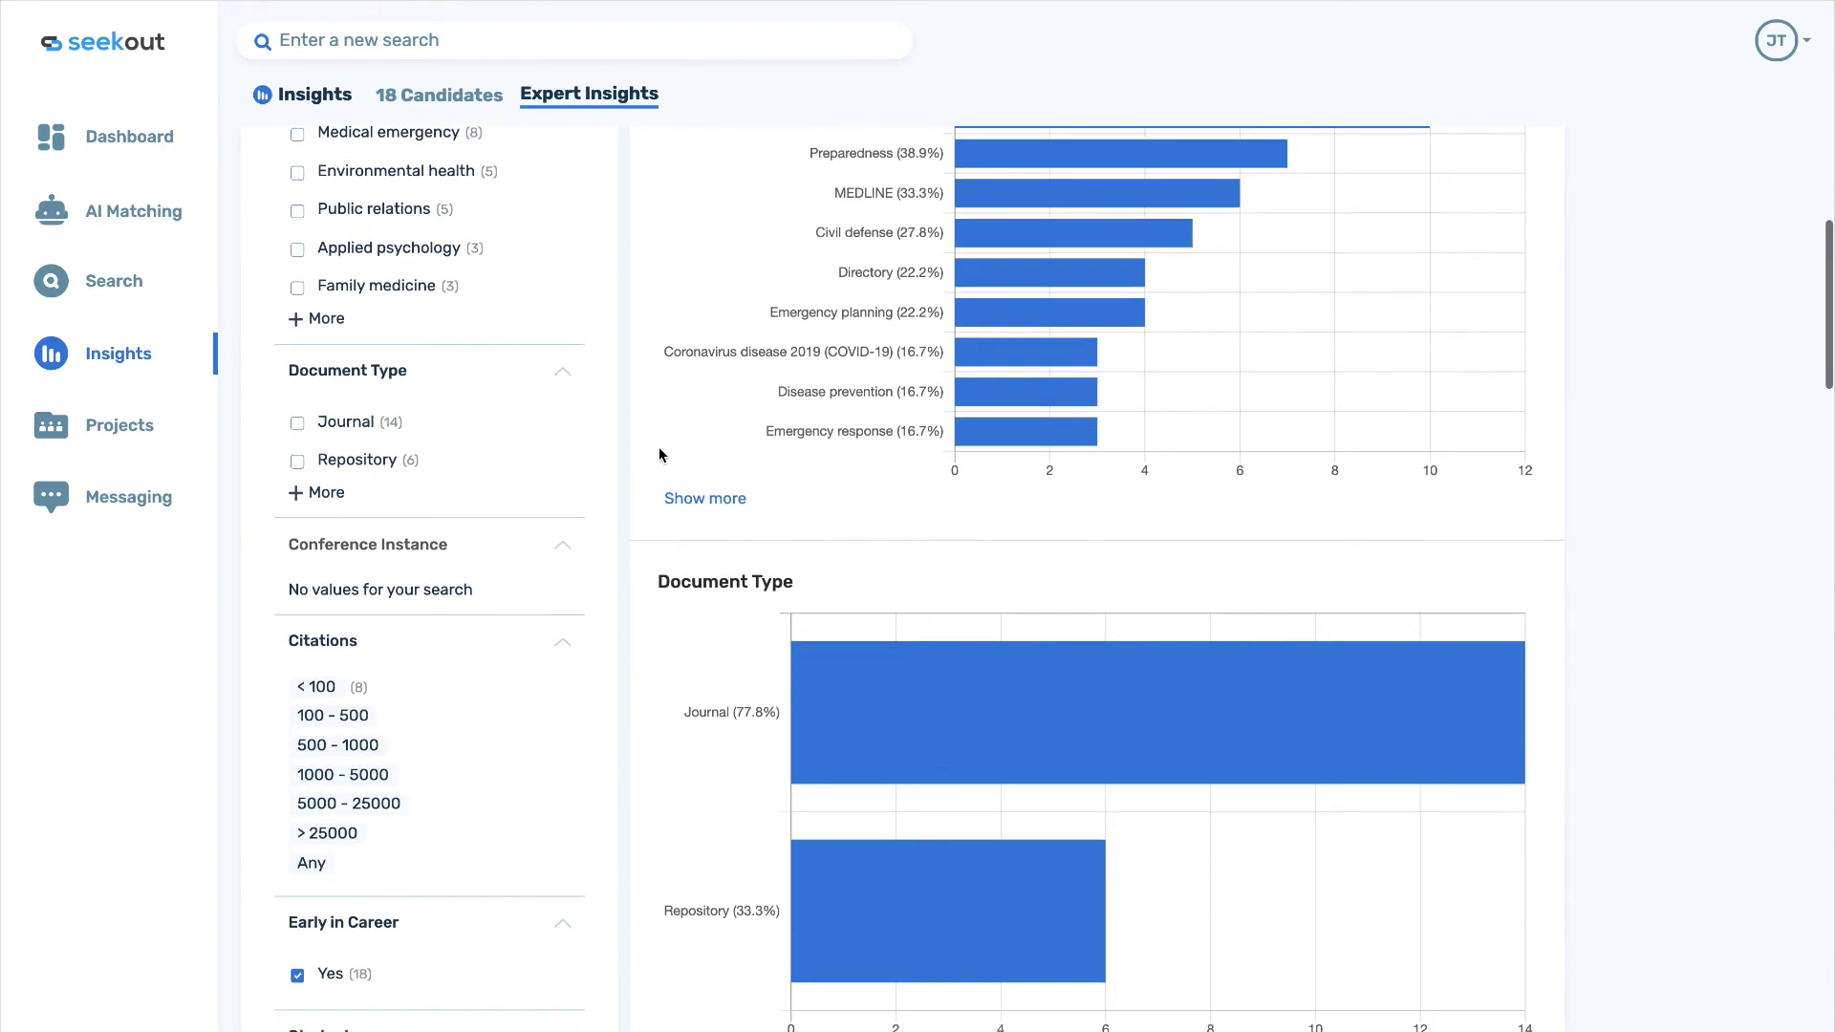
click(453, 95)
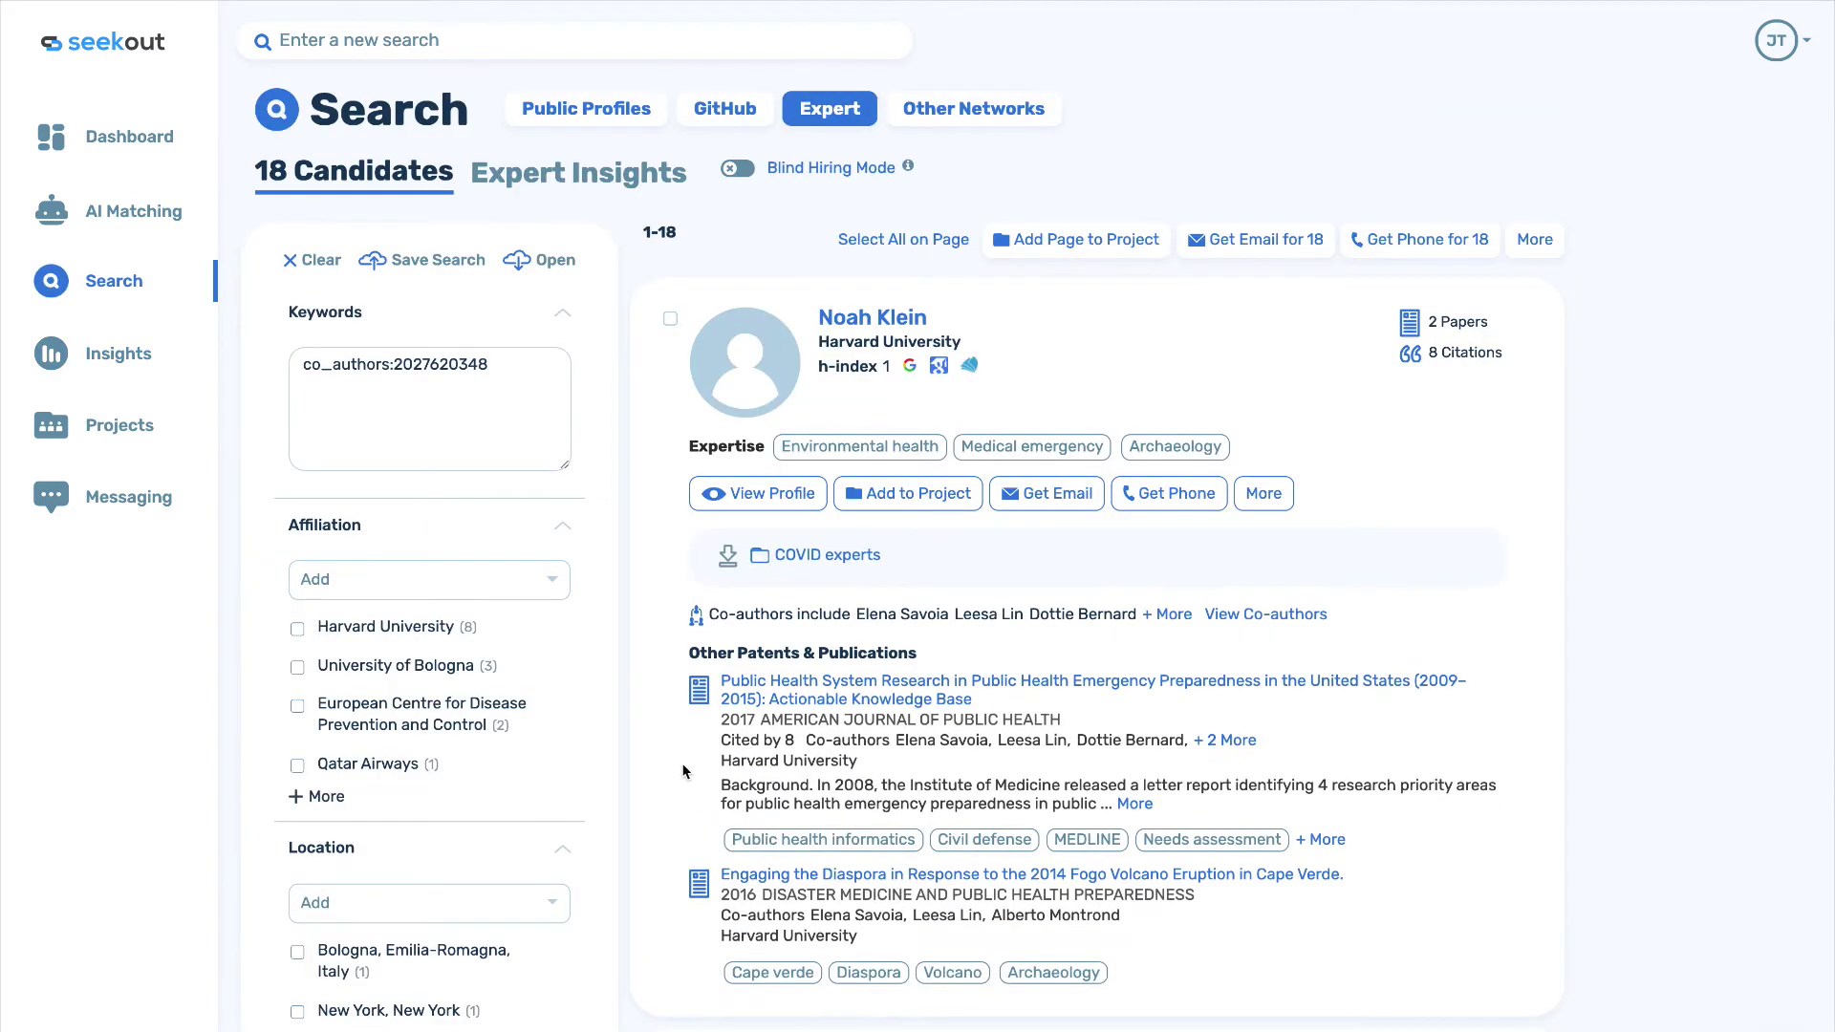
Open the full paper PDF of the first listed publication.
scroll(682, 770, down, 2)
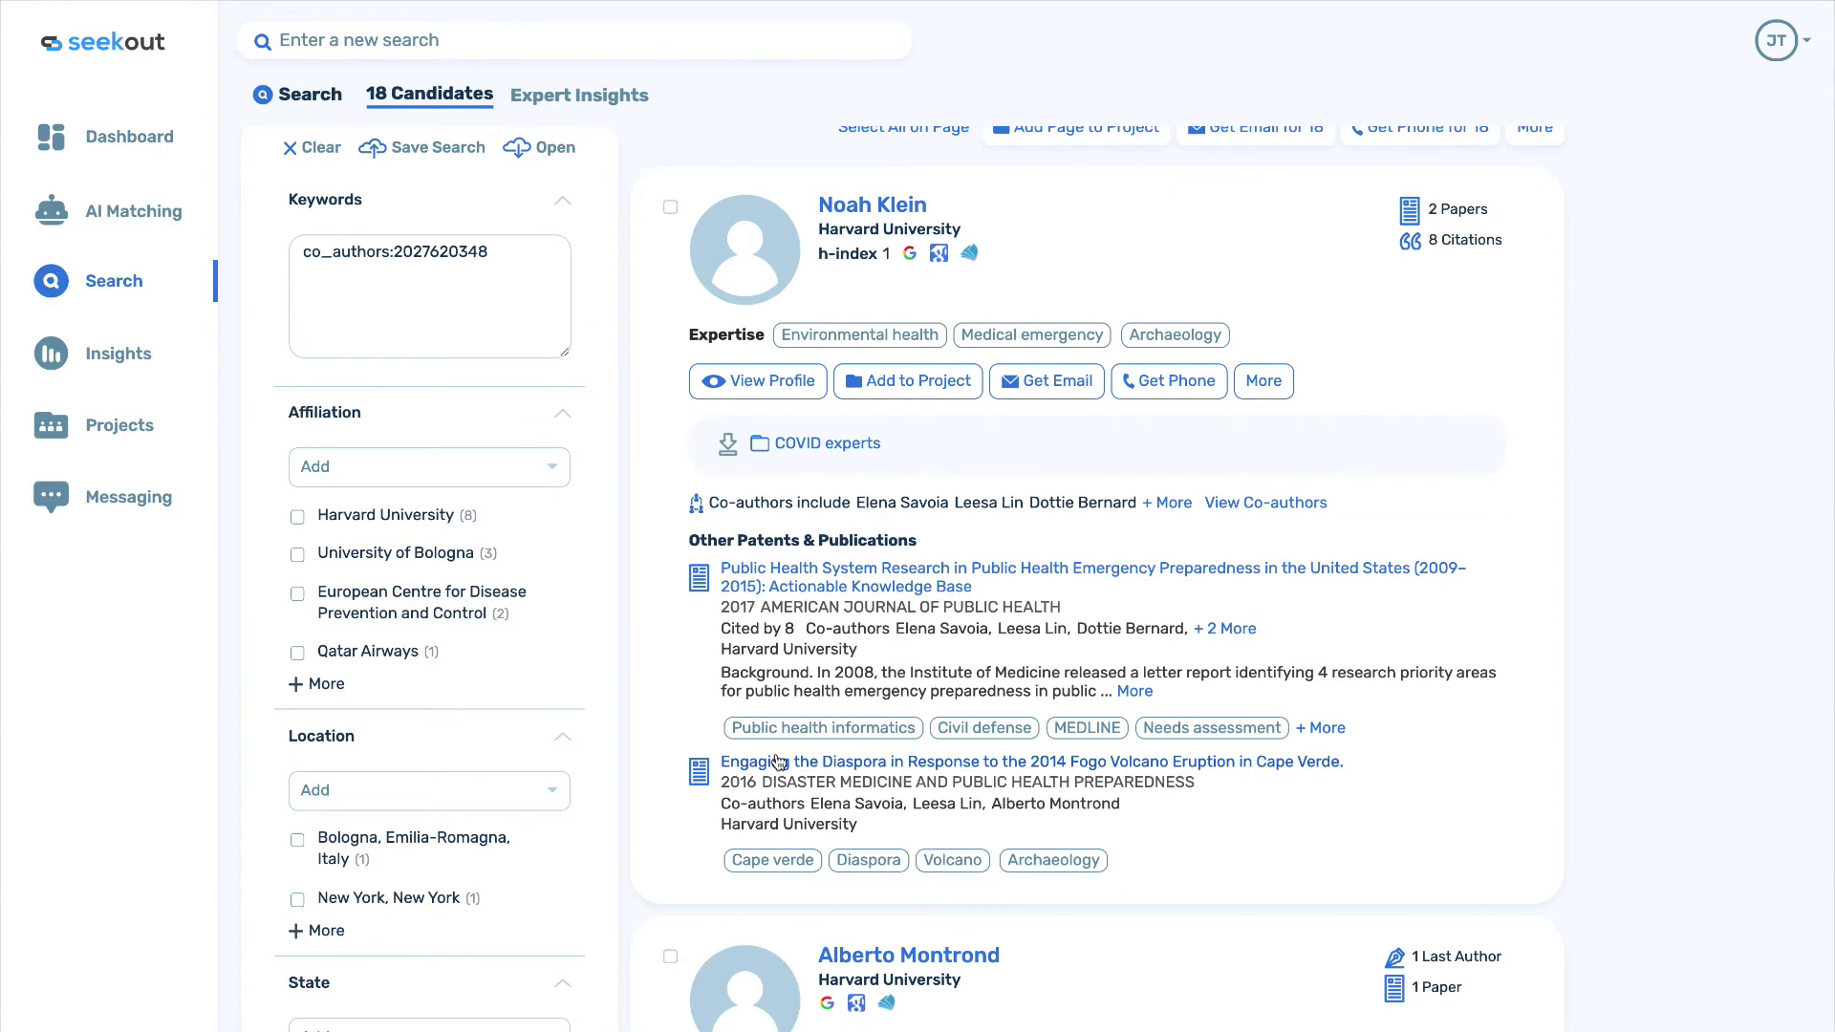
click(789, 583)
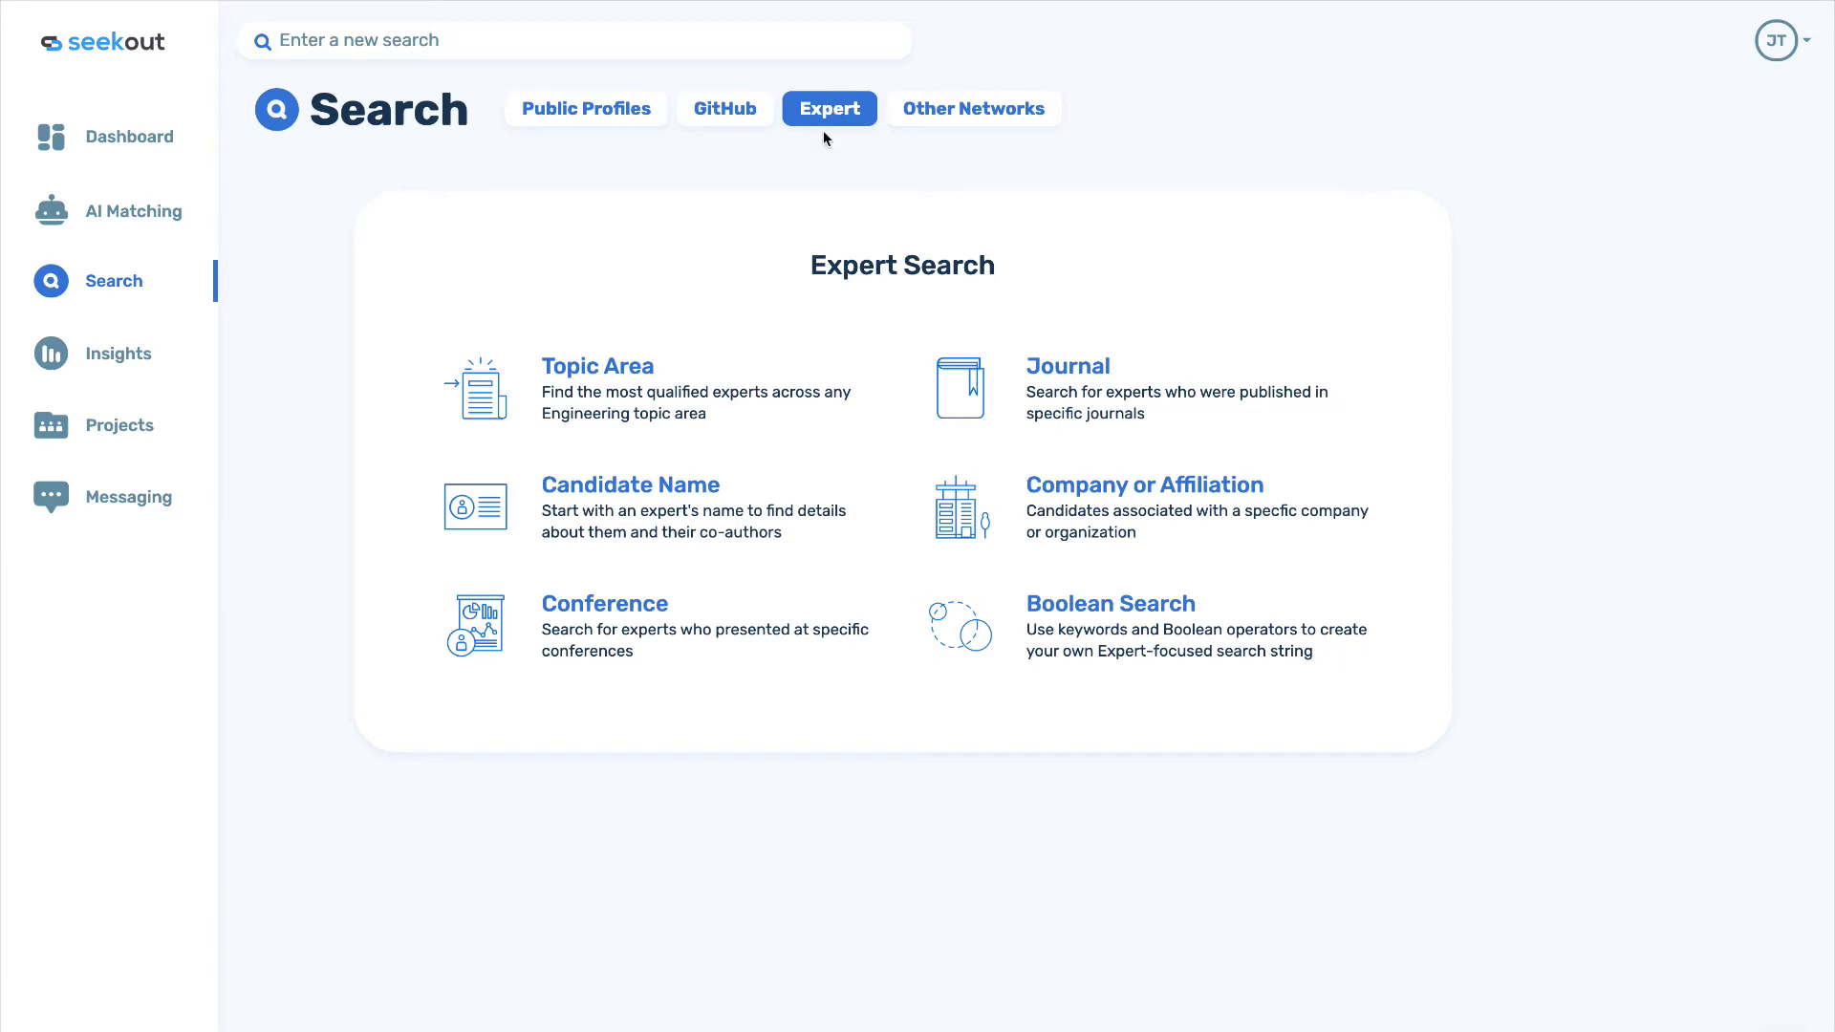
Start a Conference expert search with NeurIPS as the conference.
click(619, 616)
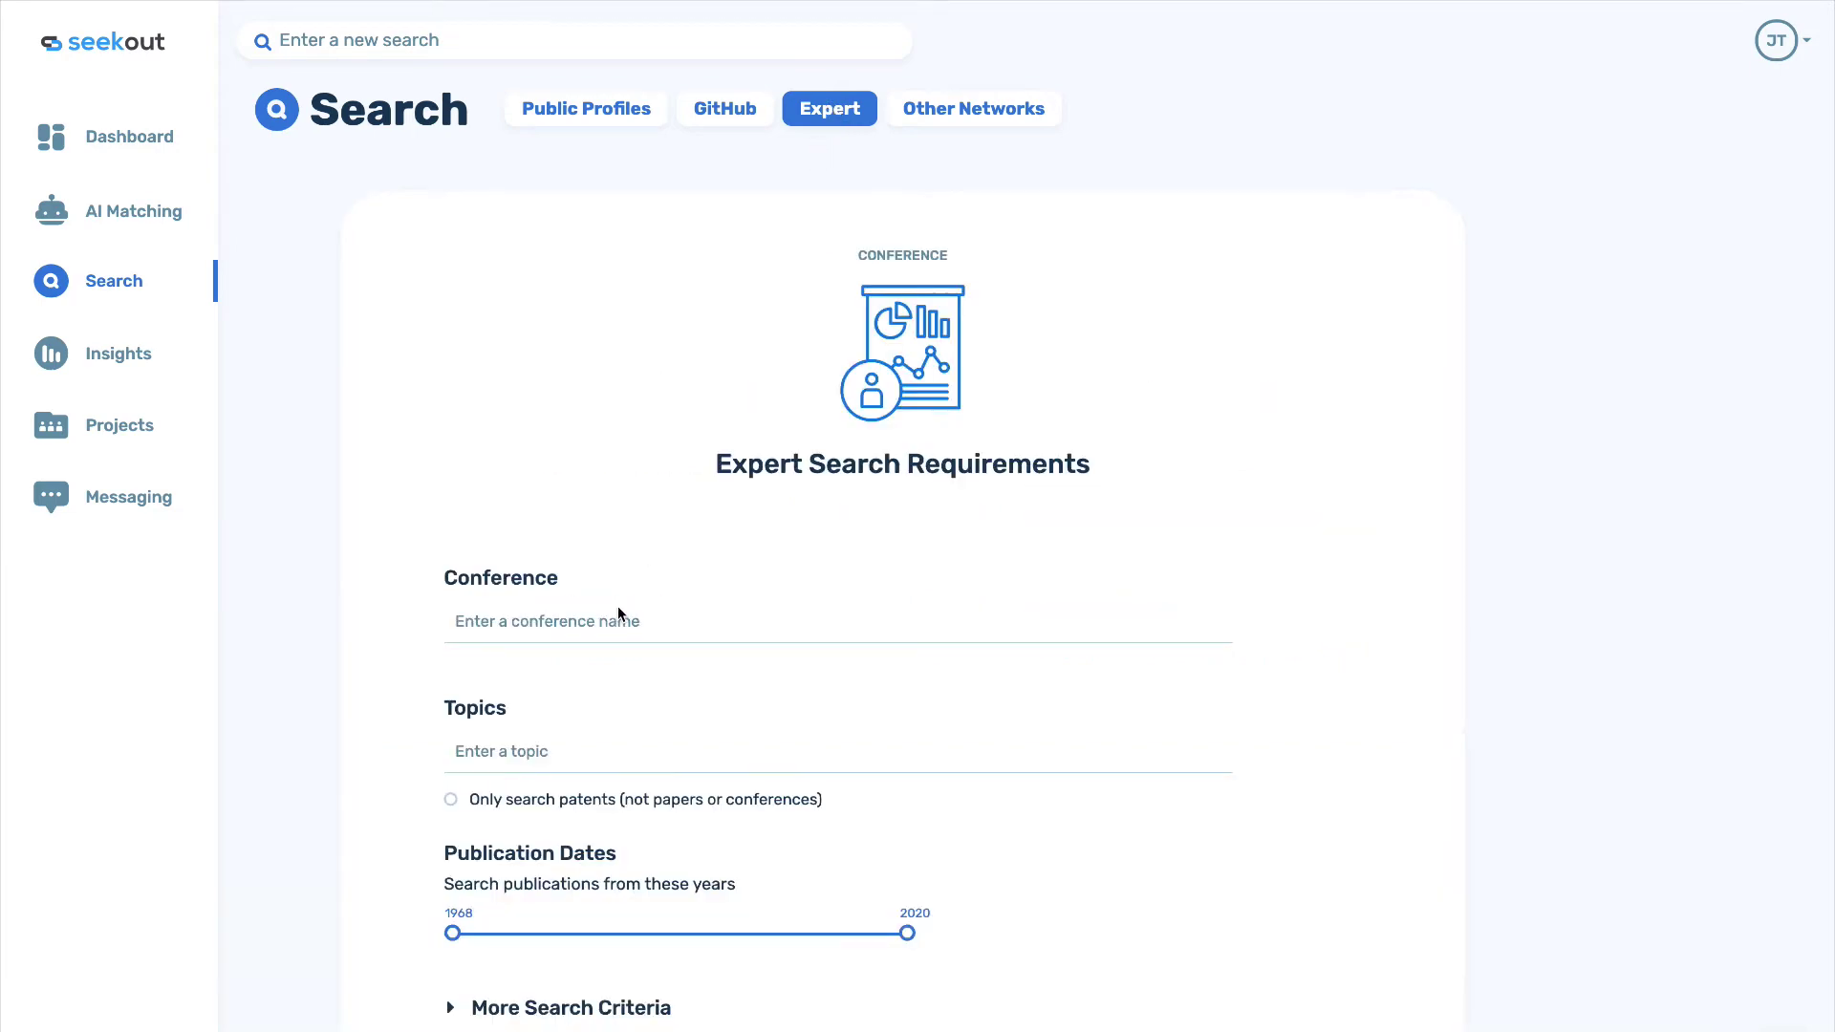
click(598, 617)
text(neu)
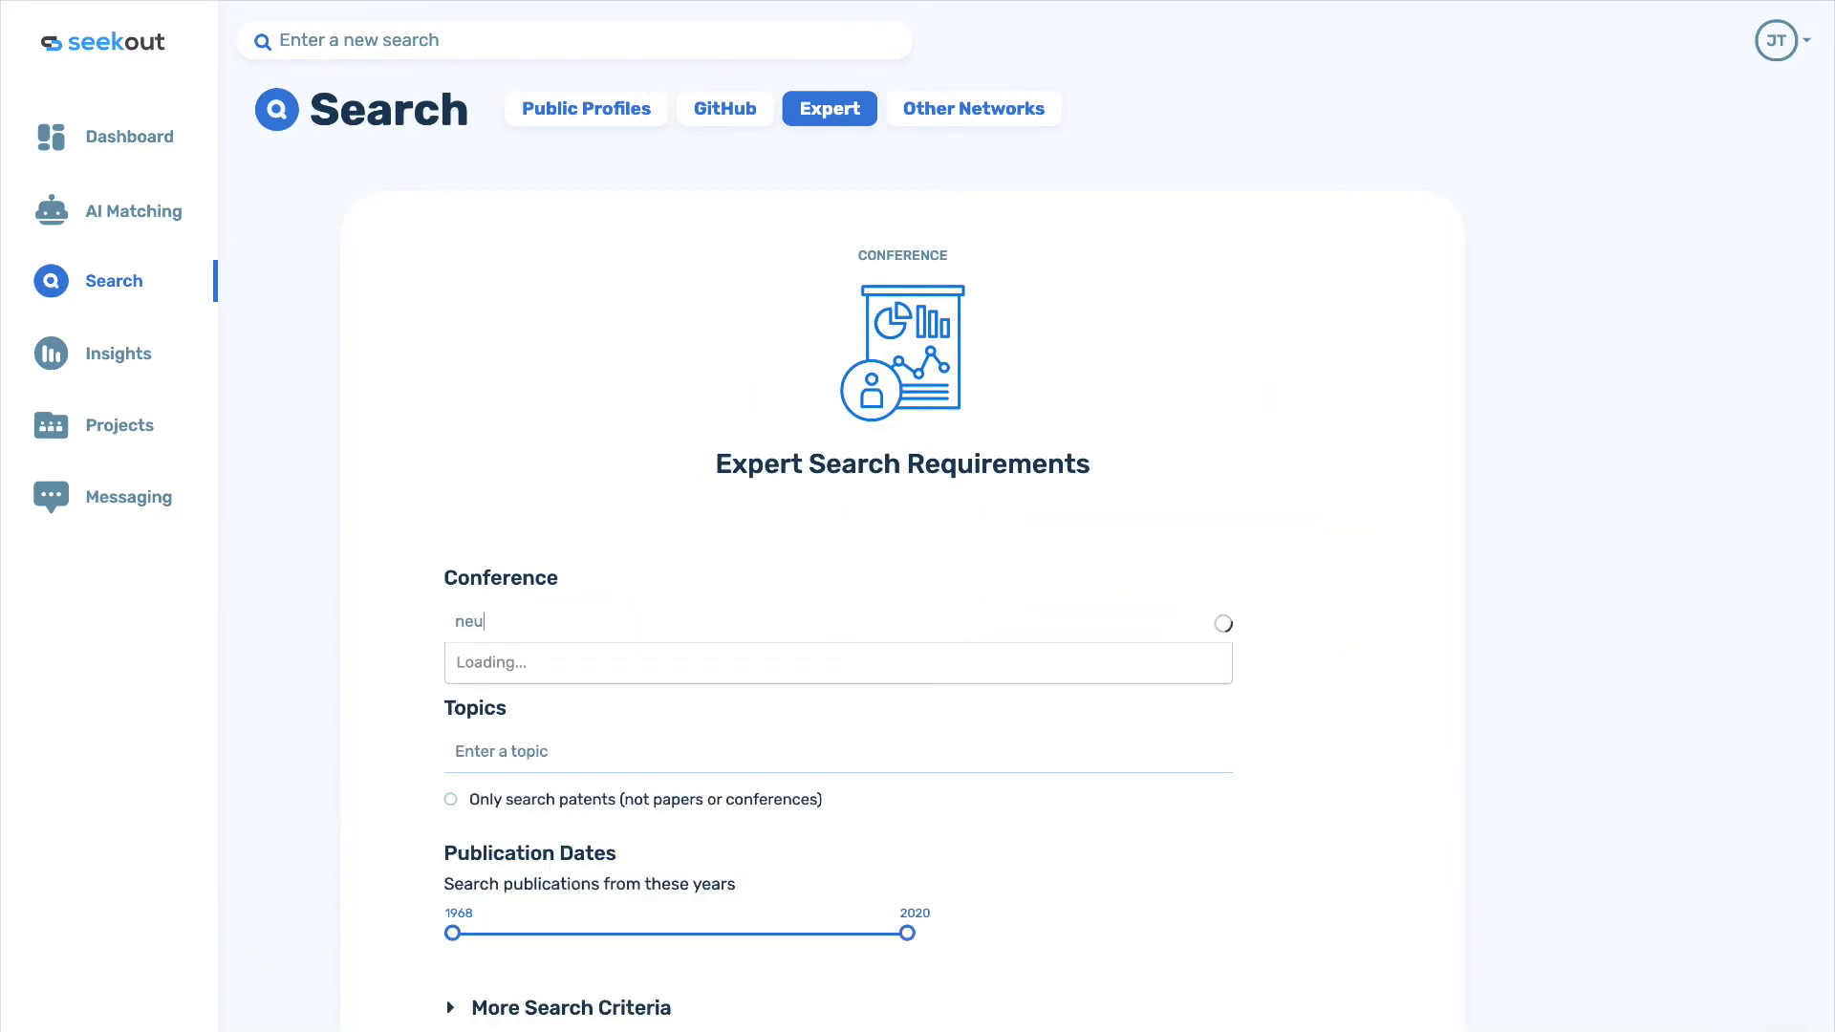
text(rip)
click(616, 664)
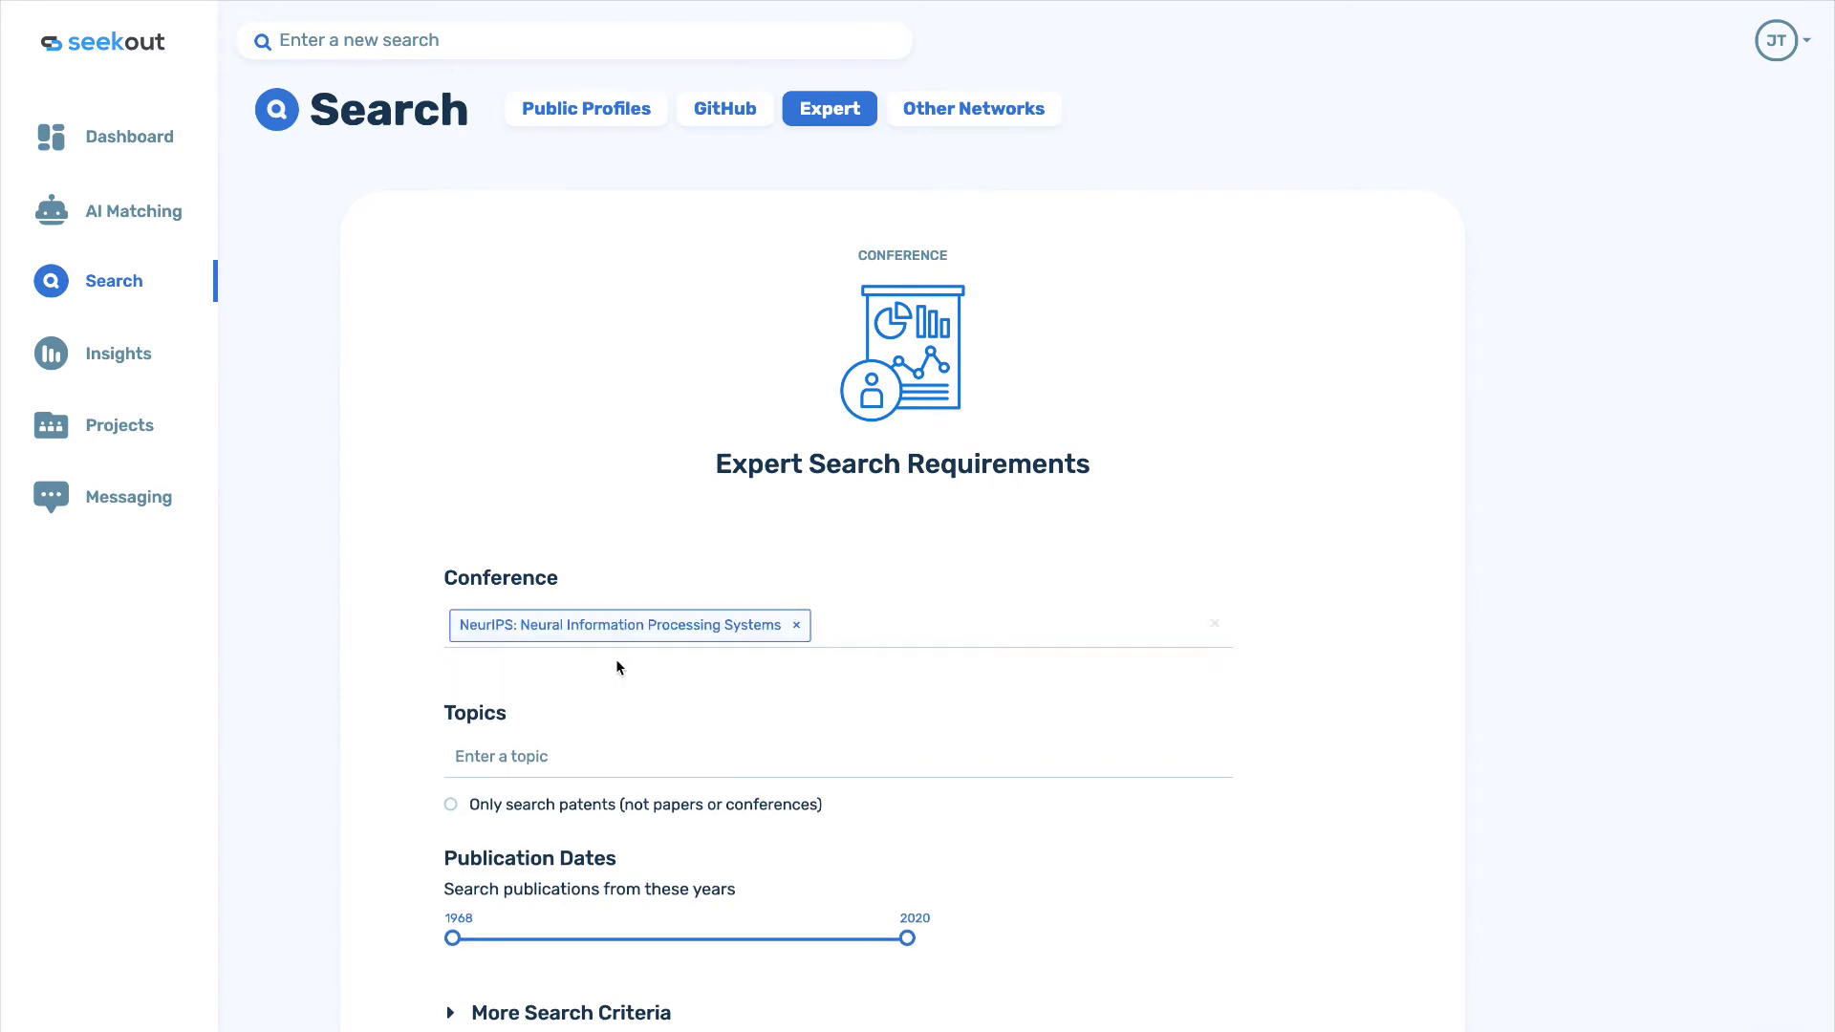
scroll(615, 691, down, 1)
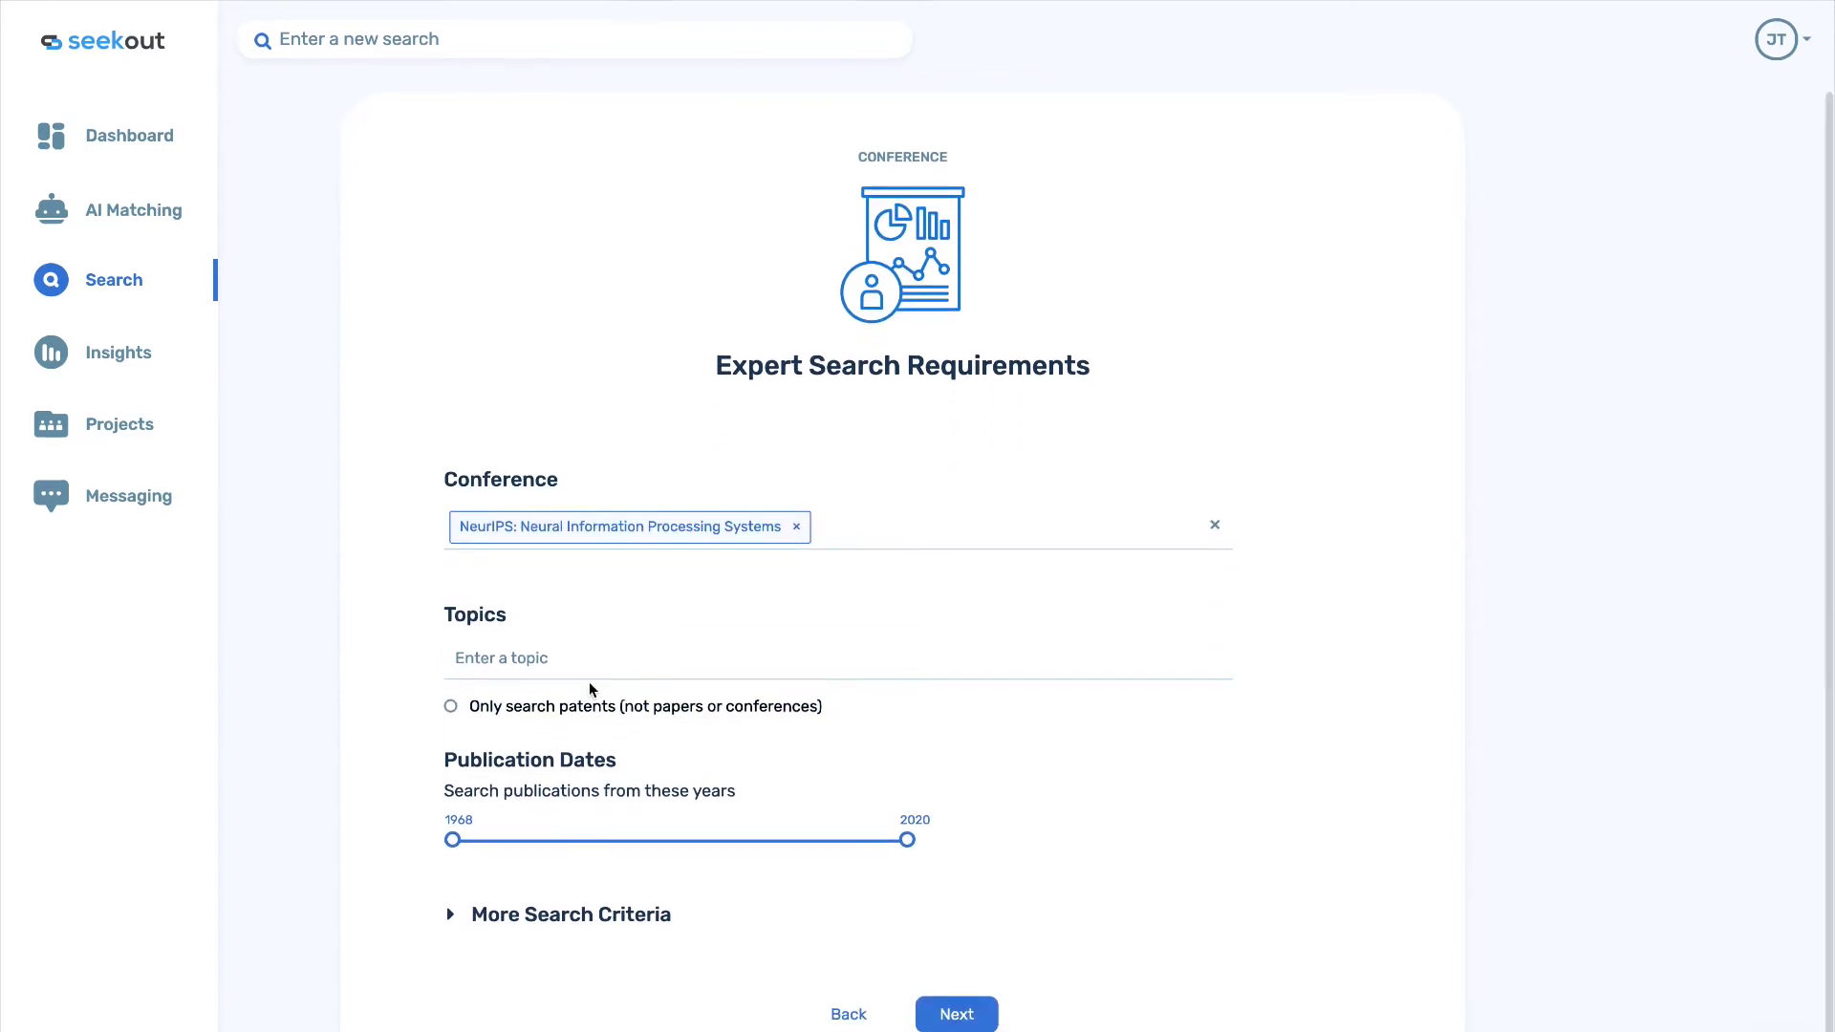
Add the Computer vision topic, limit publications to 2015–2020, and run the search.
click(538, 659)
text(vision)
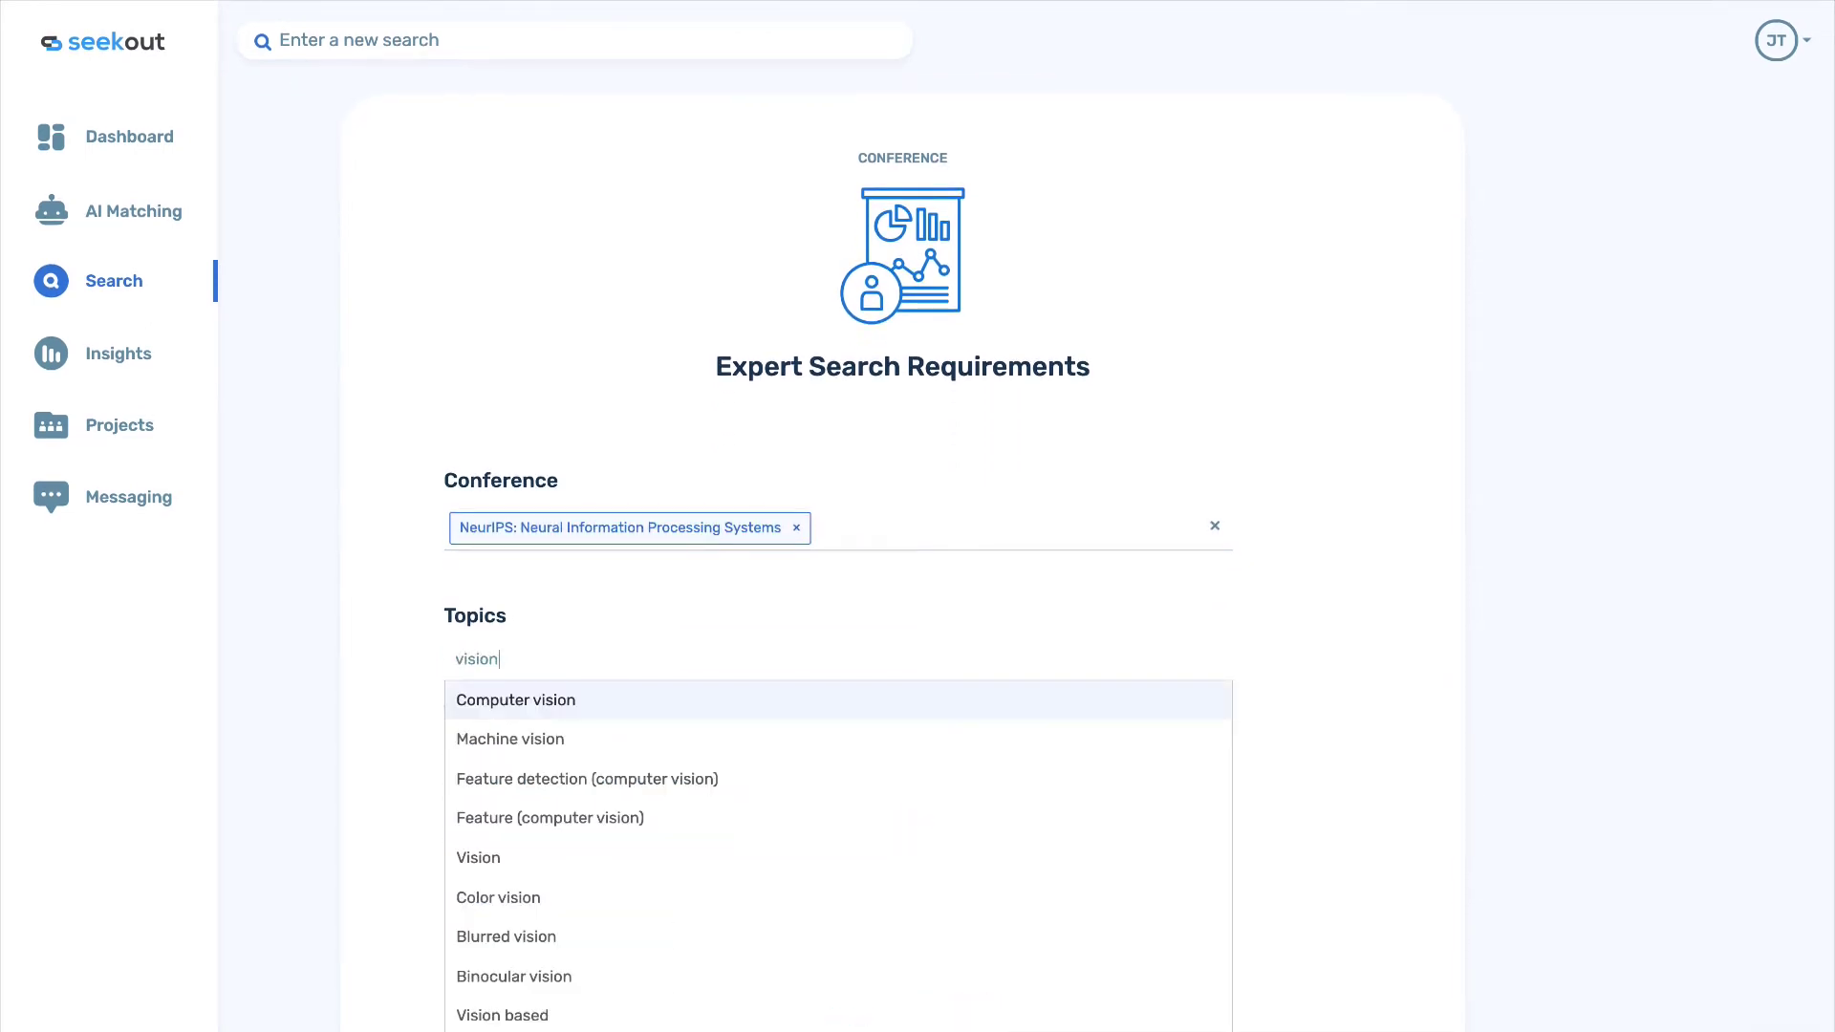
click(551, 699)
scroll(397, 702, down, 1)
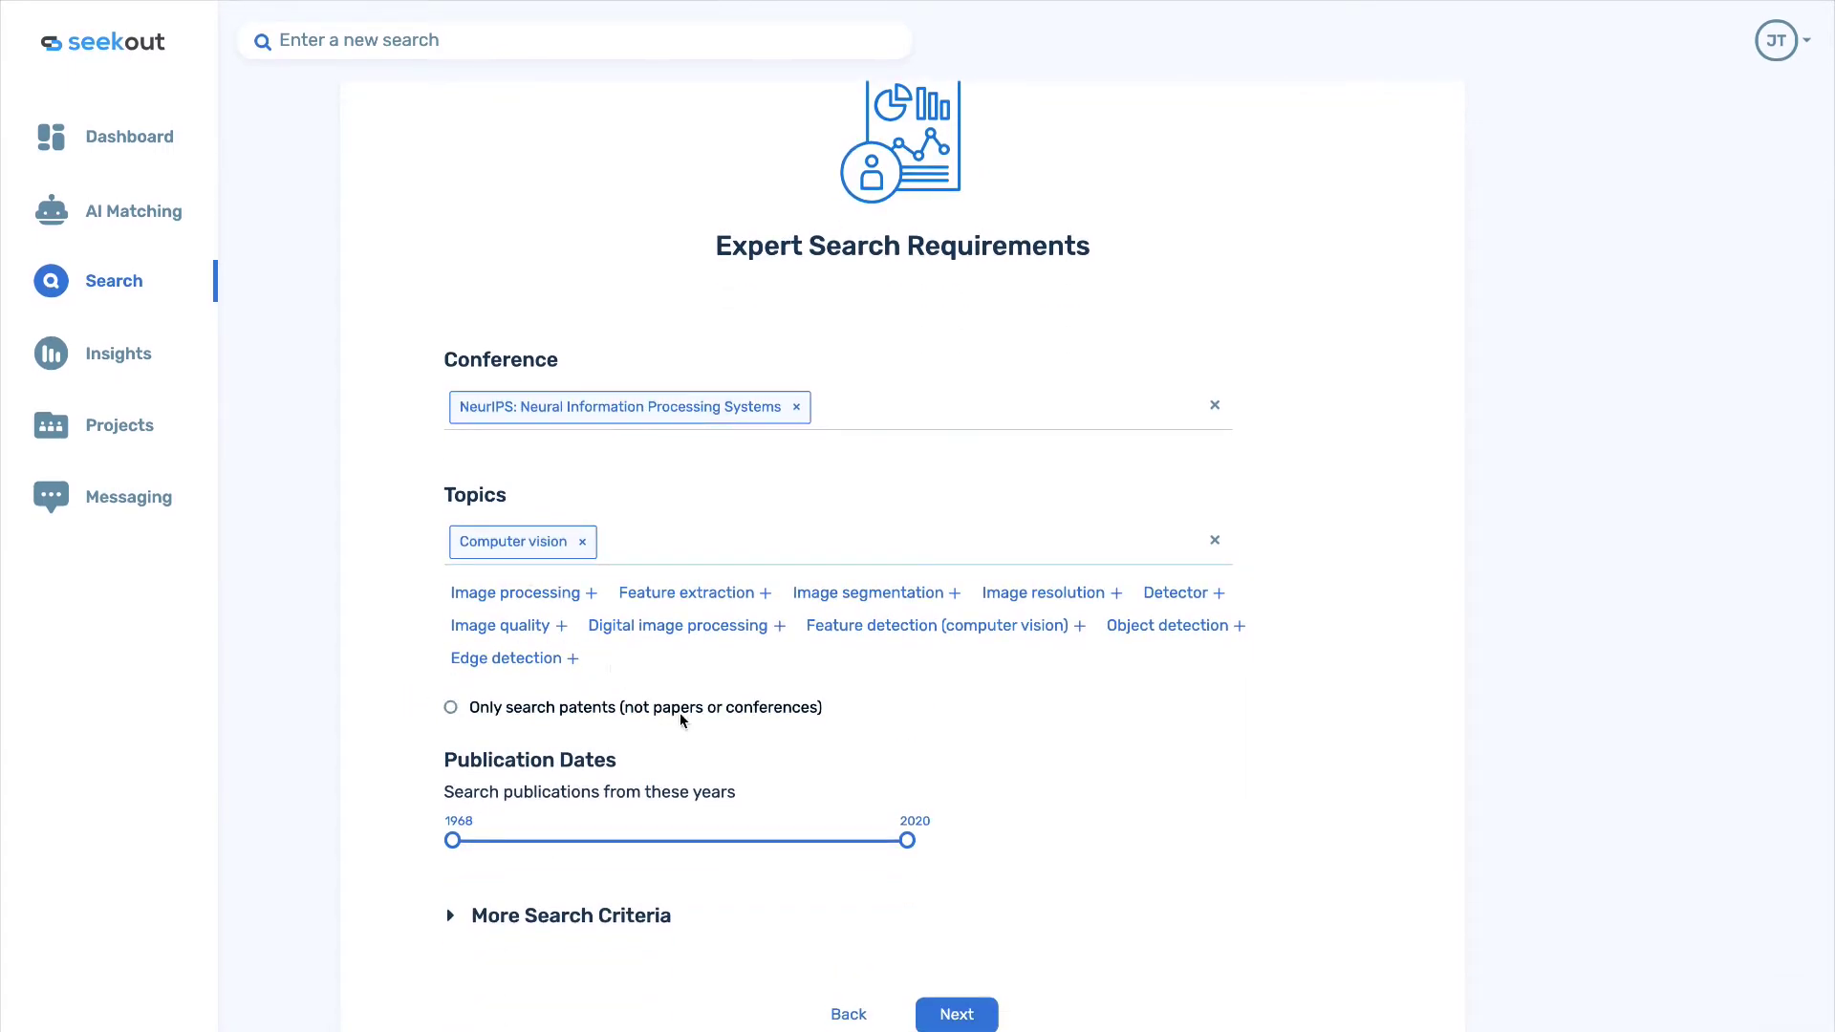
drag(452, 840, 863, 839)
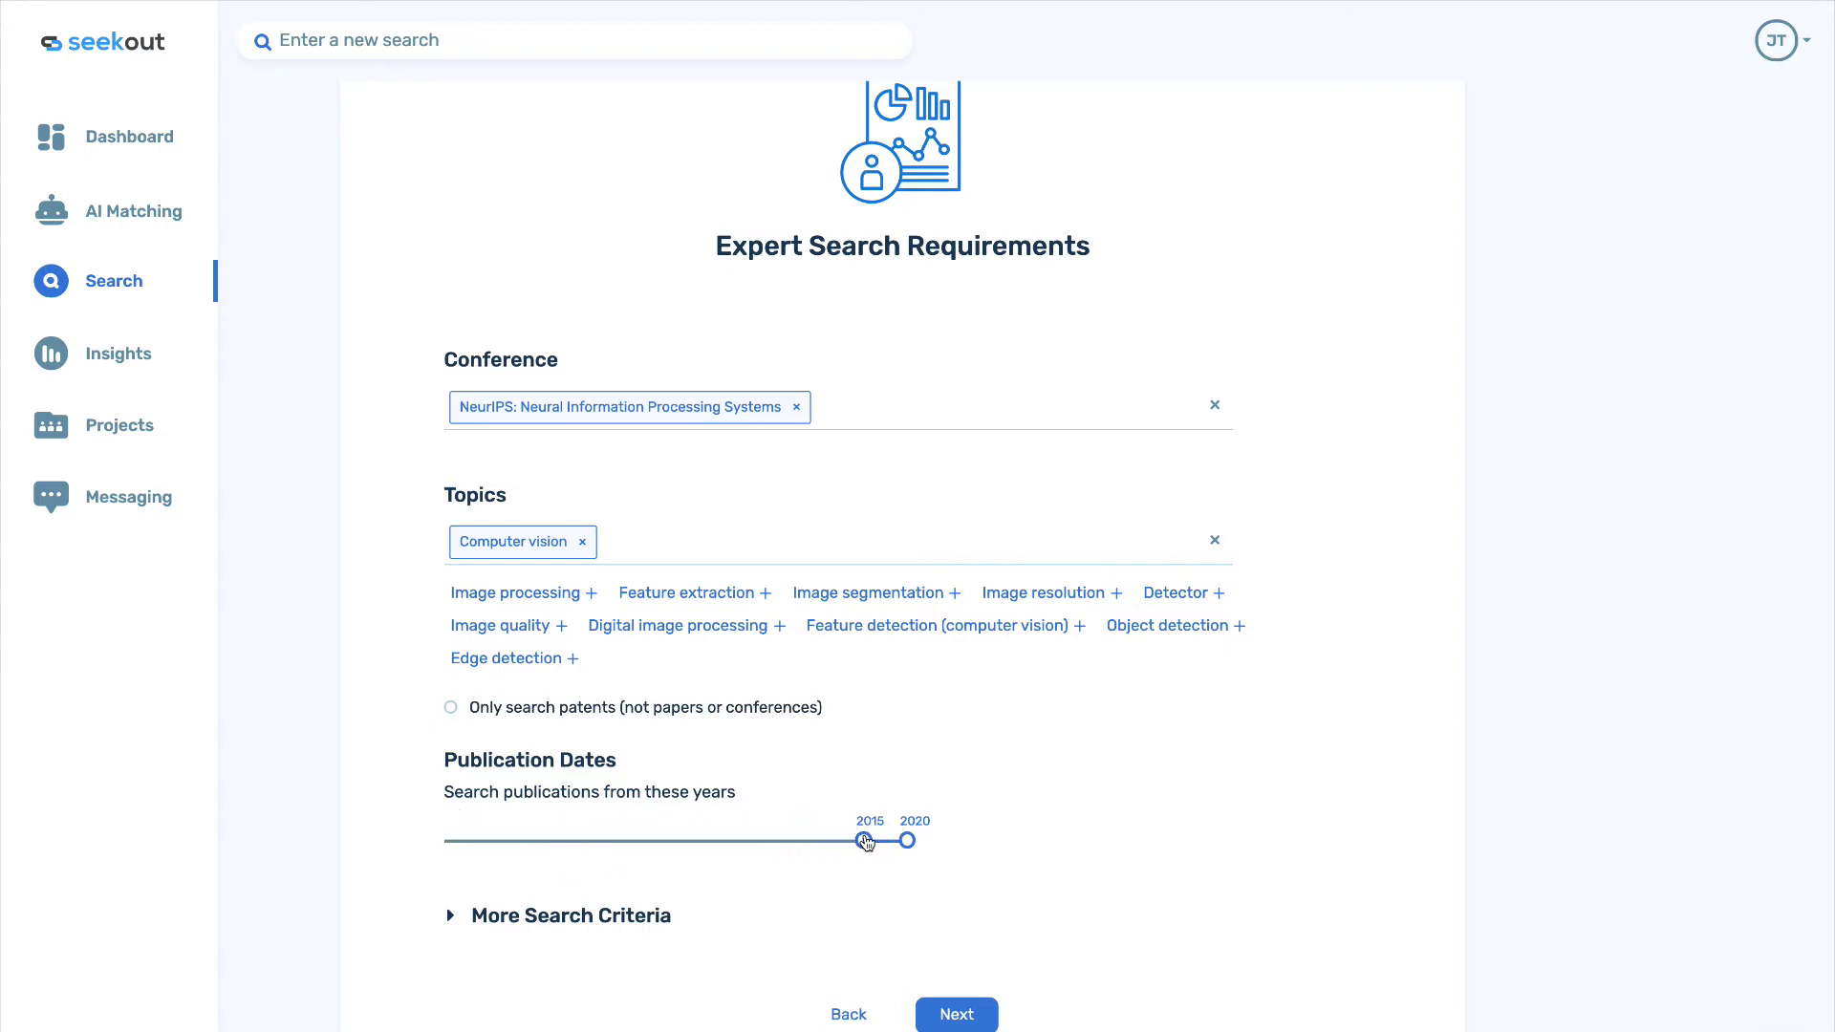
click(955, 1013)
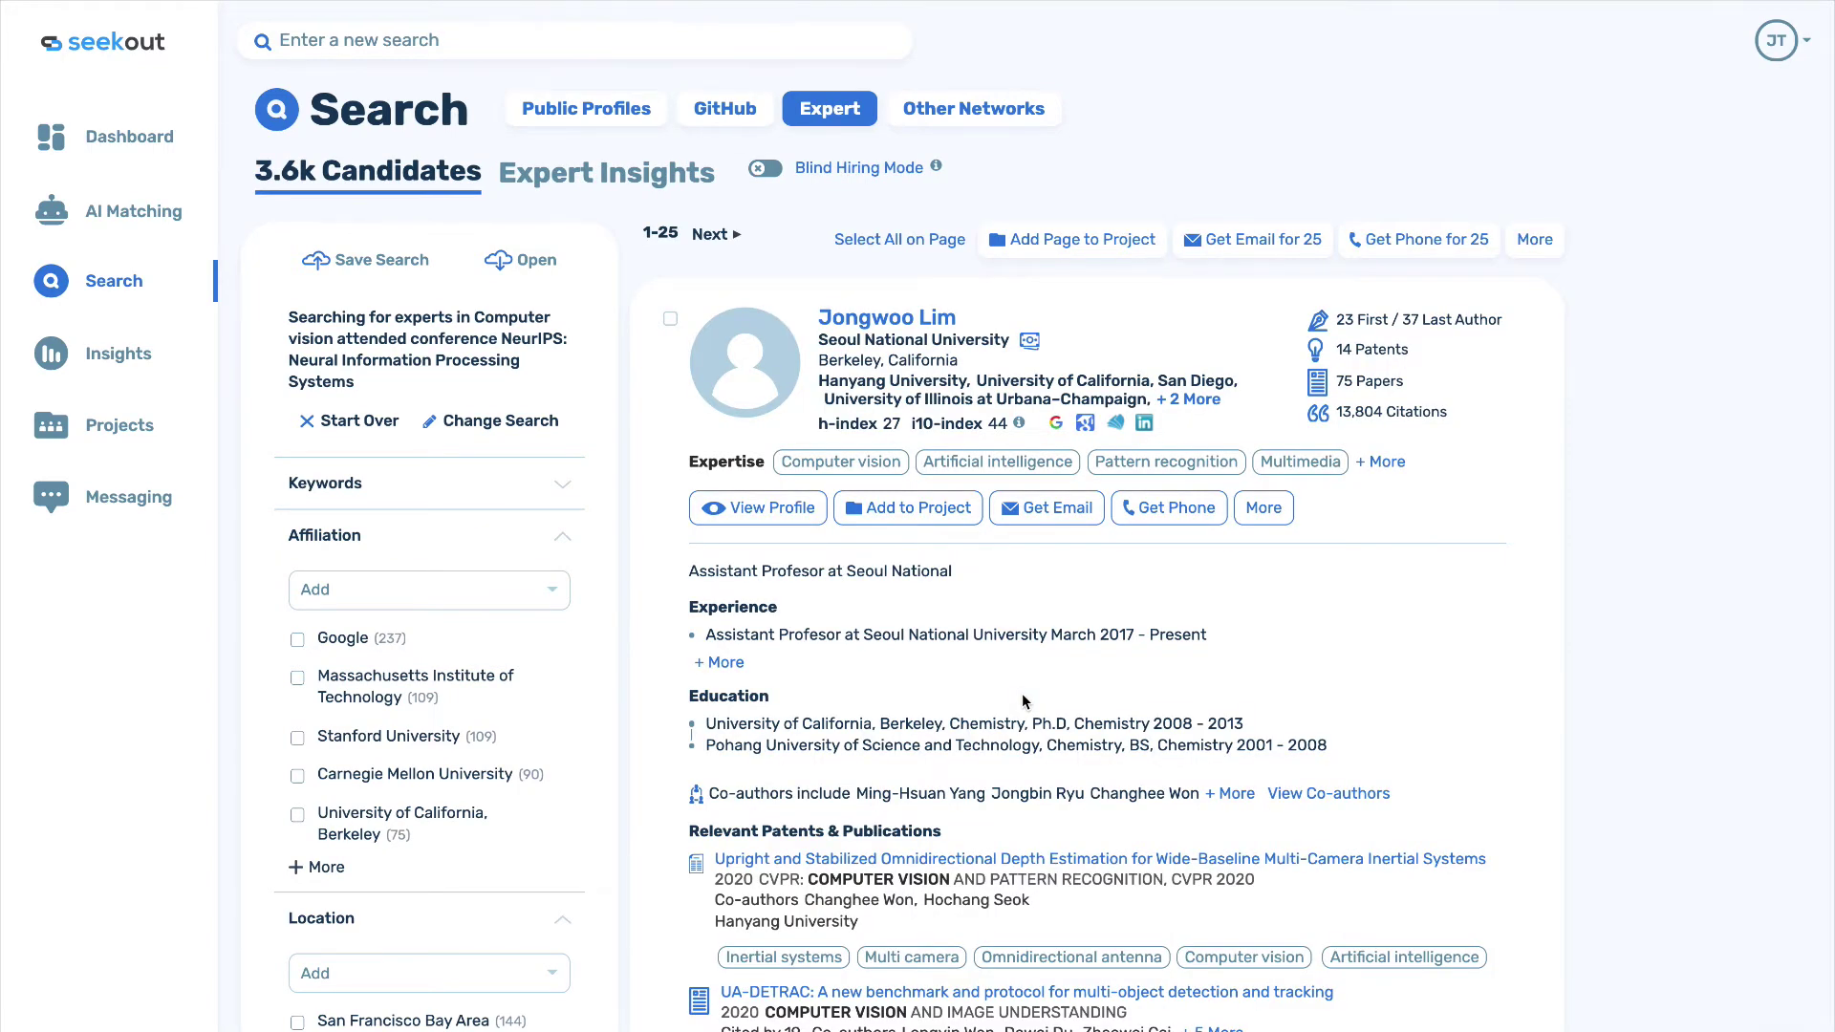
Filter the NeurIPS computer vision experts to the San Francisco Bay Area, leaving 144.
scroll(1022, 701, down, 3)
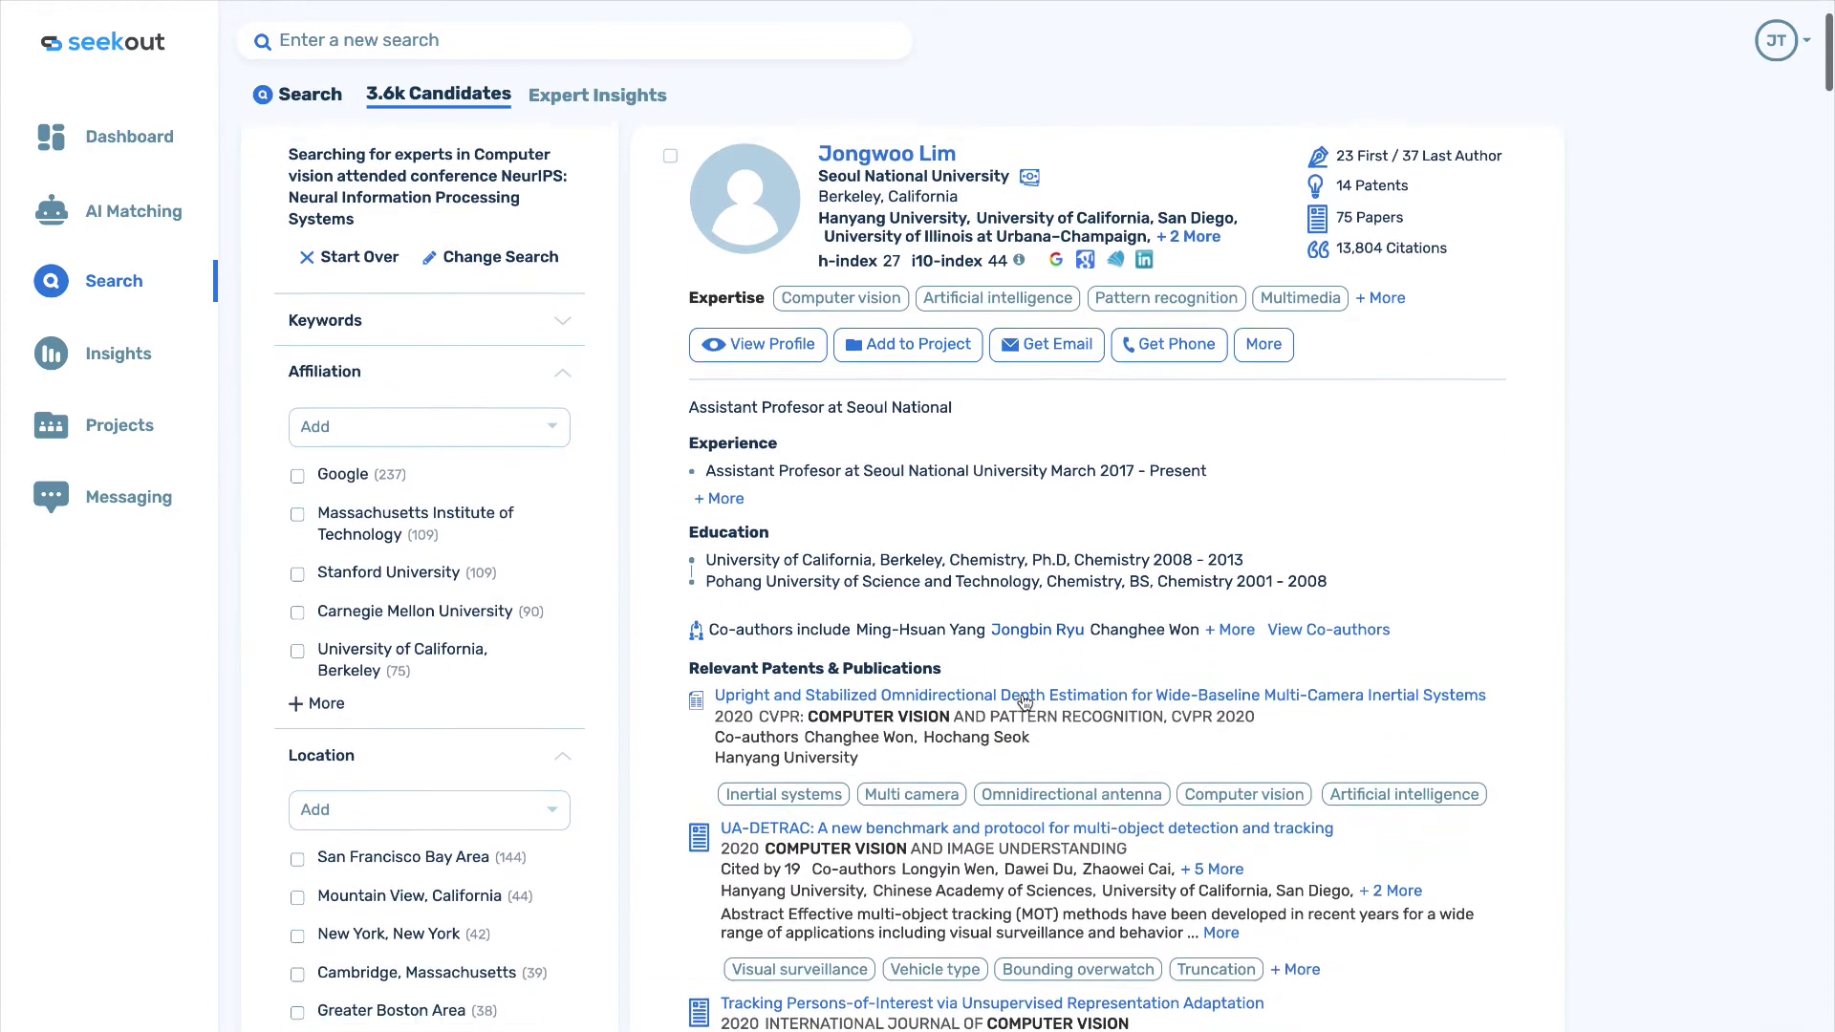
scroll(1022, 701, down, 2)
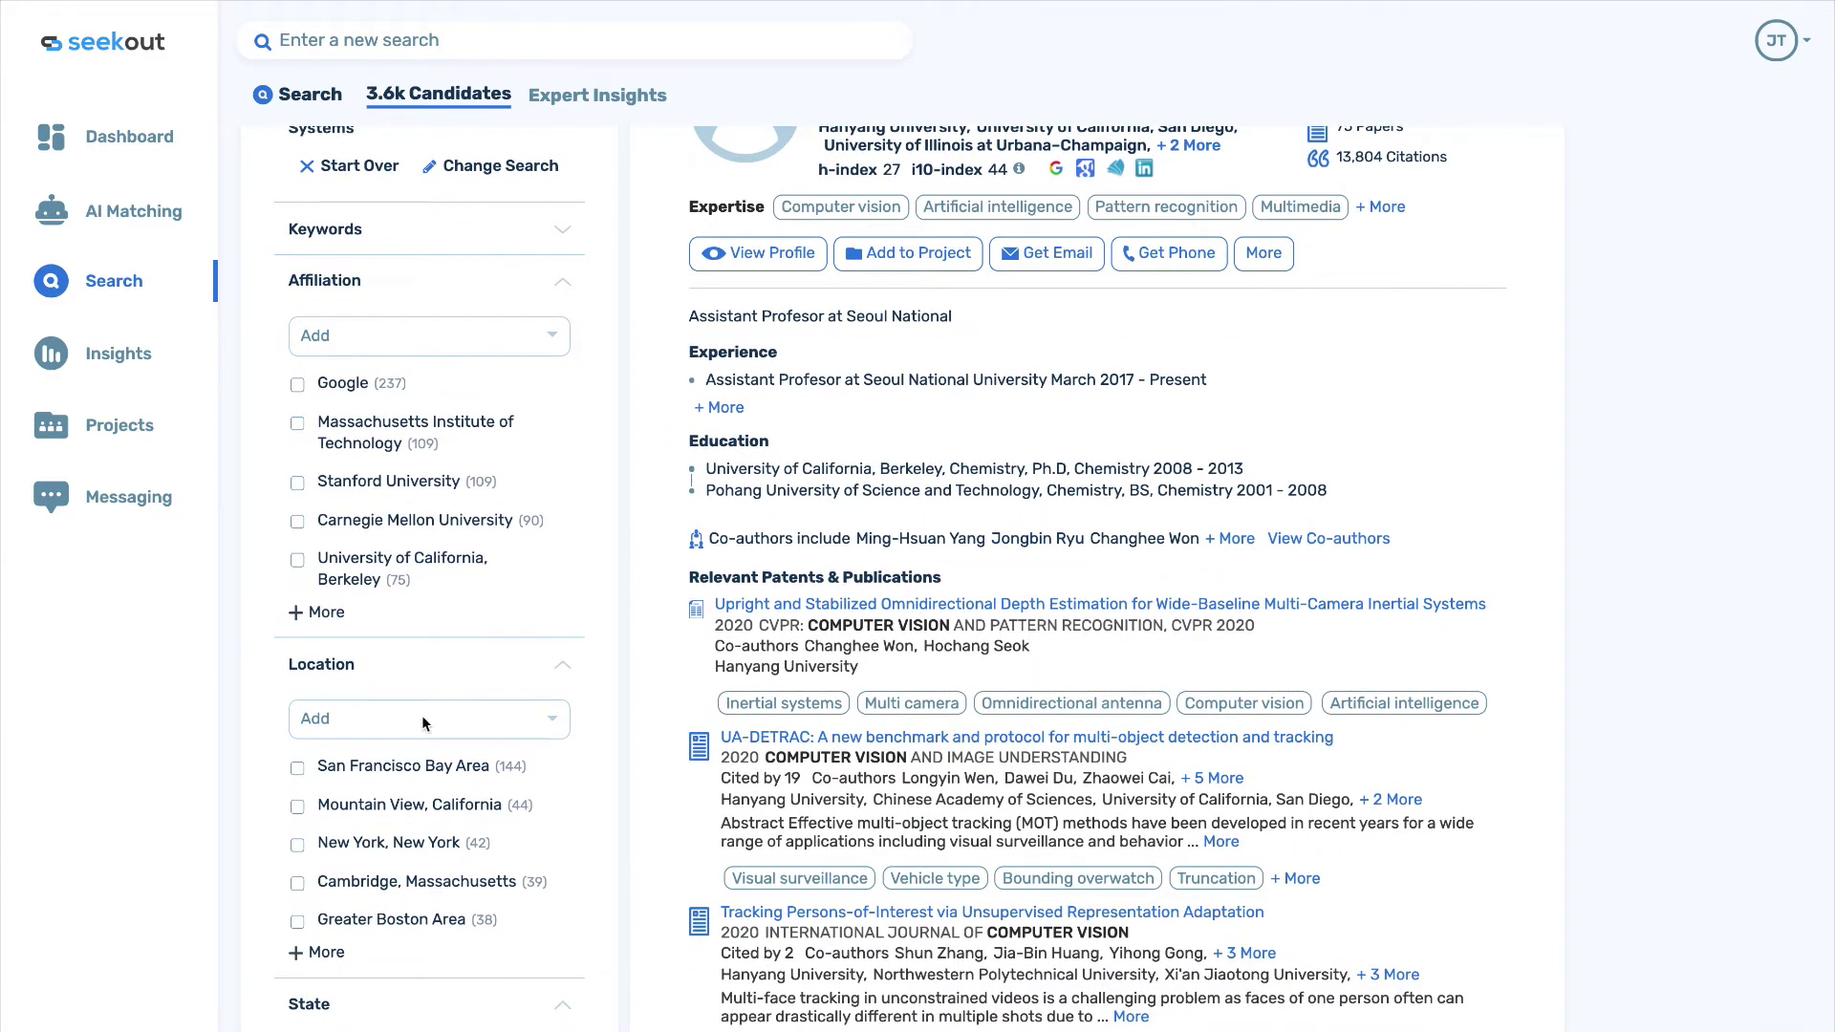
click(297, 767)
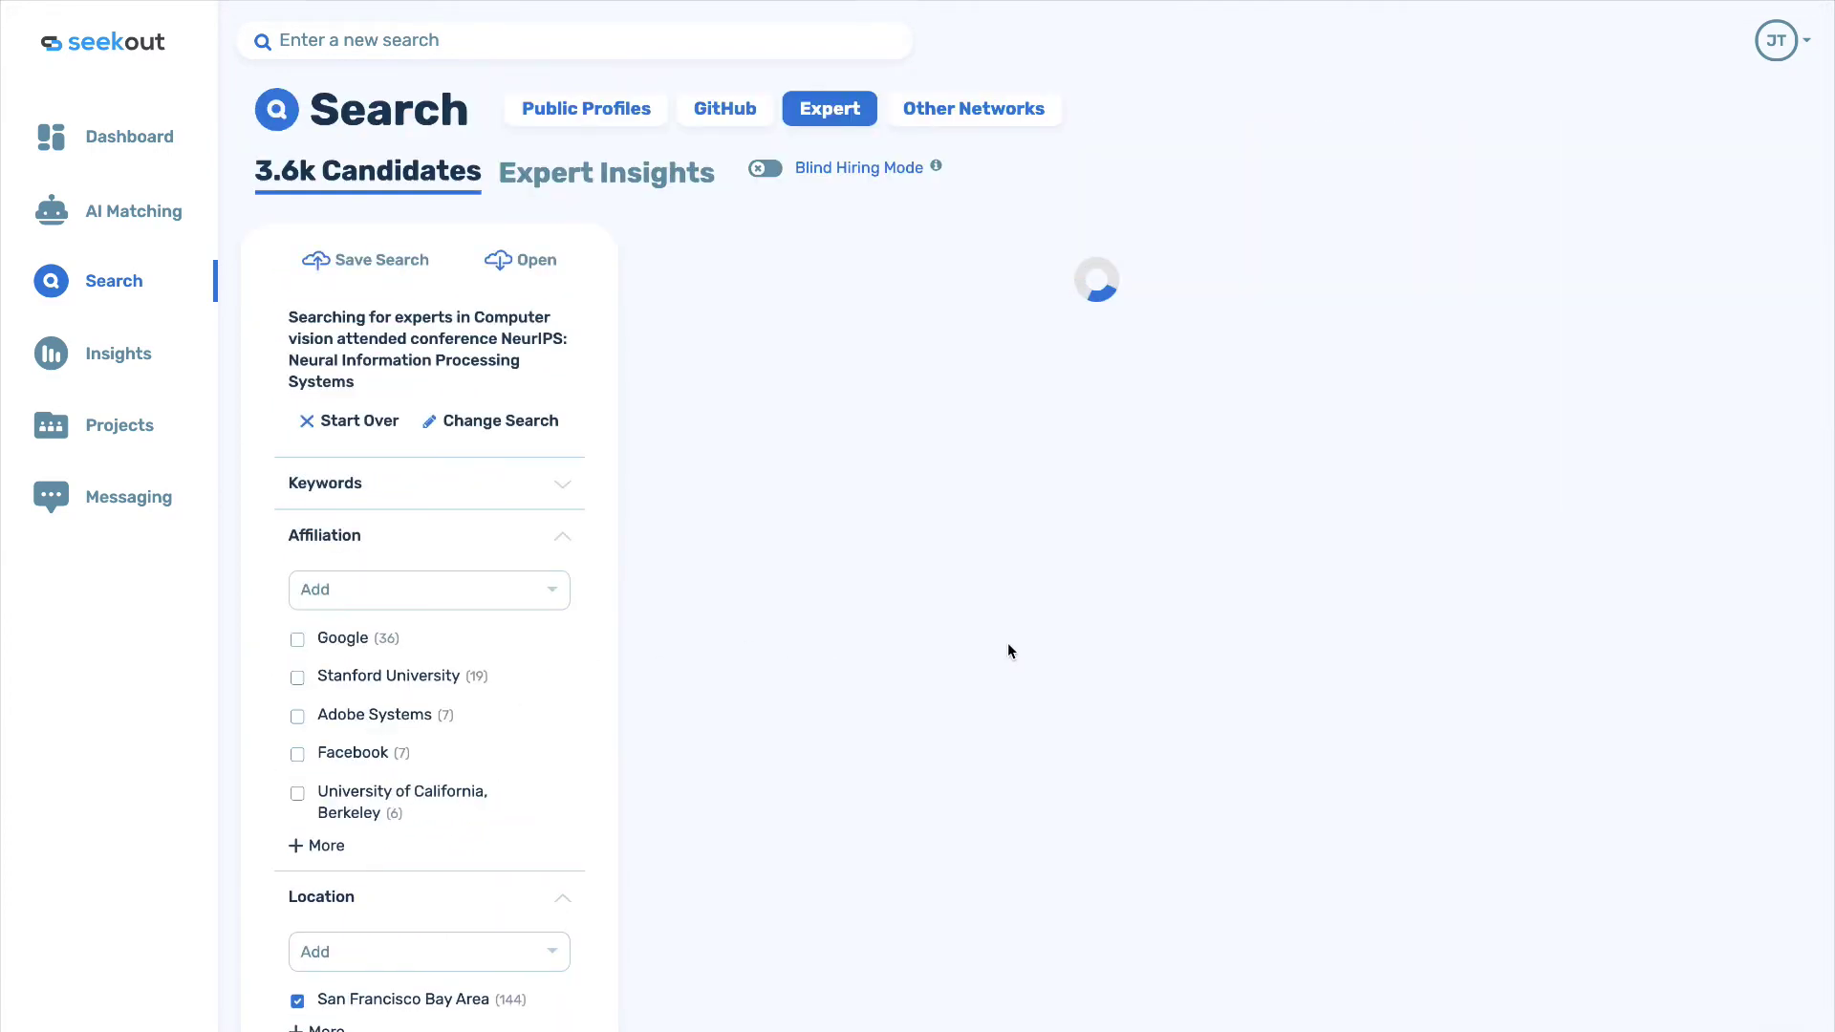
Browse the results and open the PhraseCut image segmentation paper.
scroll(1007, 650, down, 3)
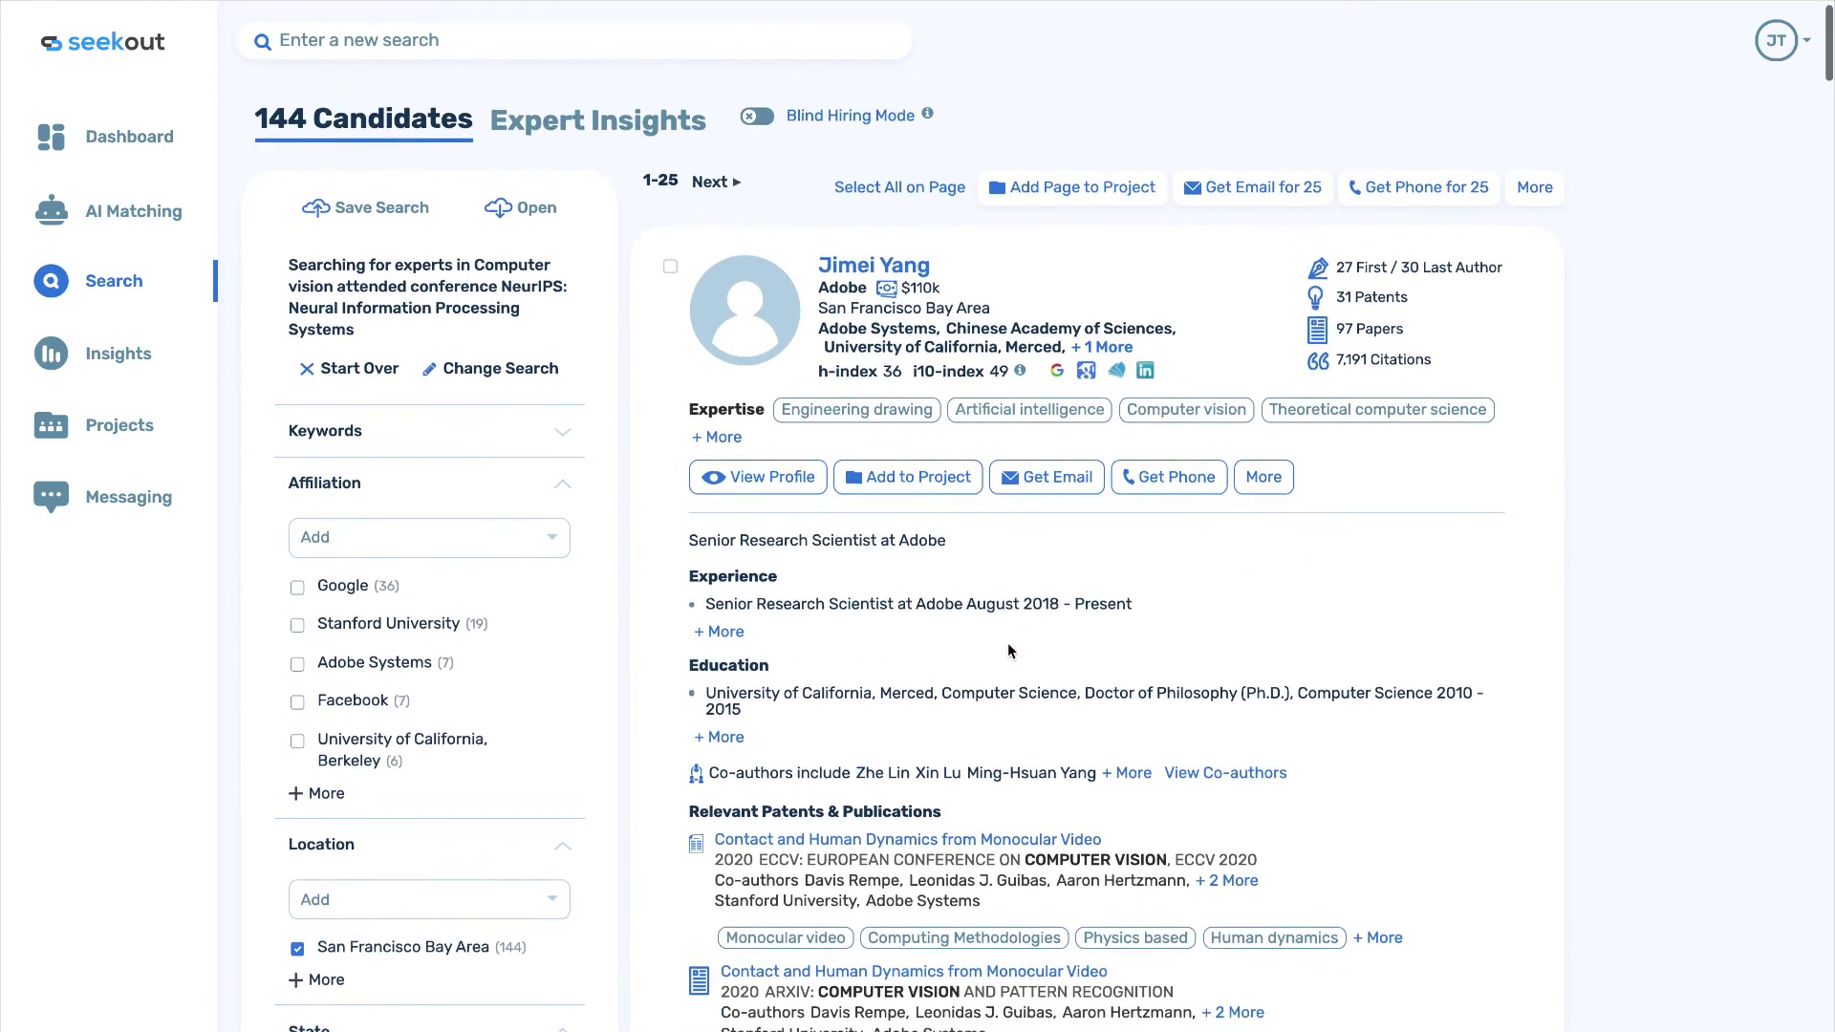
scroll(1008, 644, down, 5)
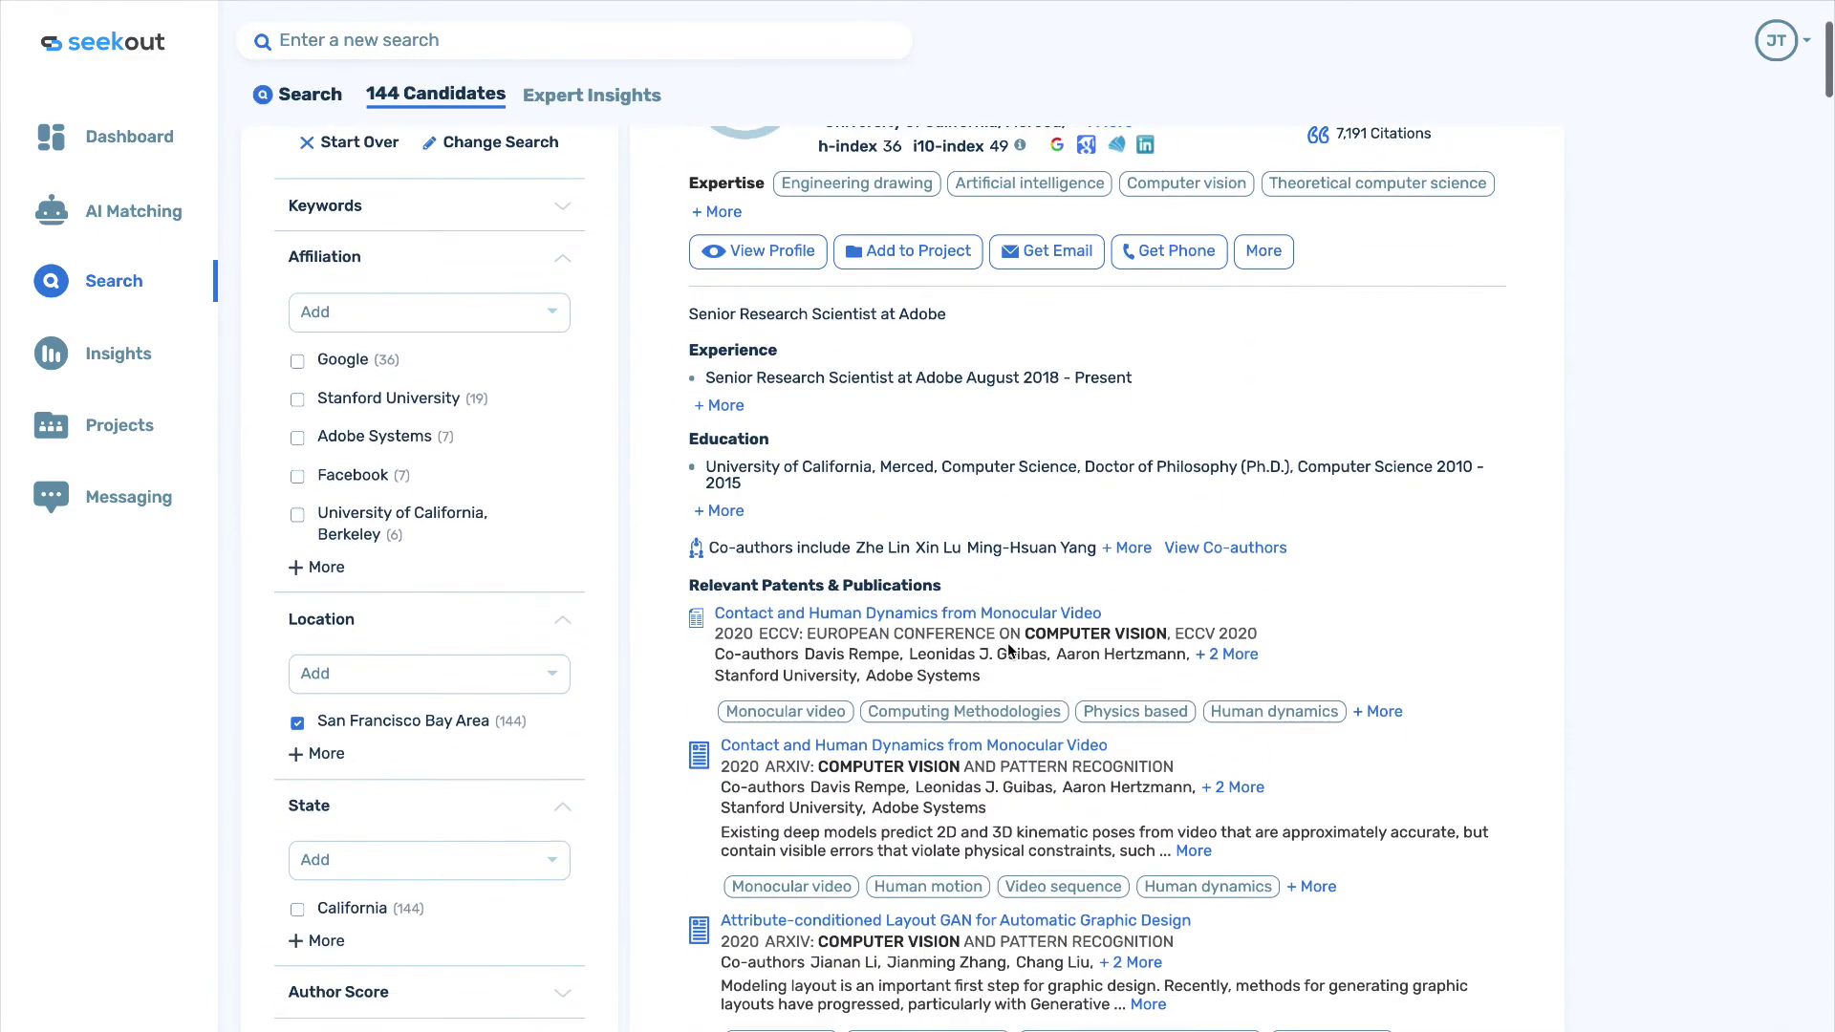
scroll(1007, 642, down, 2)
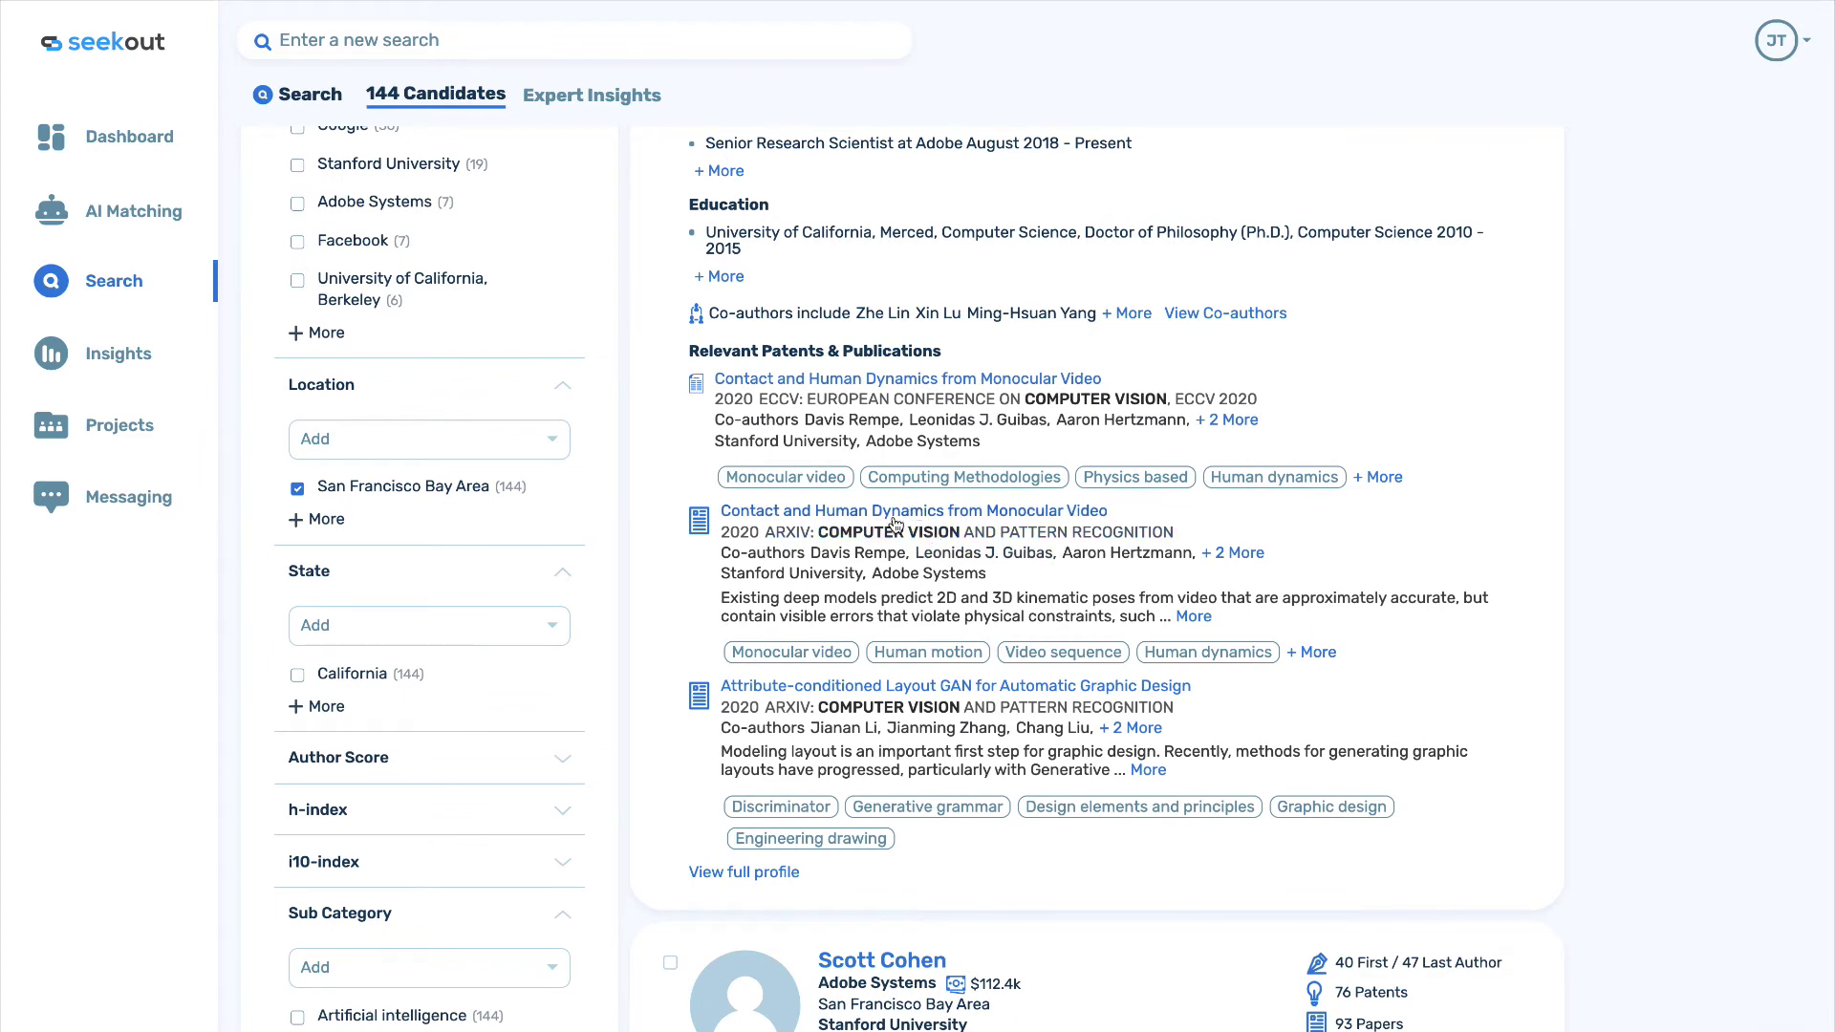
scroll(895, 524, down, 4)
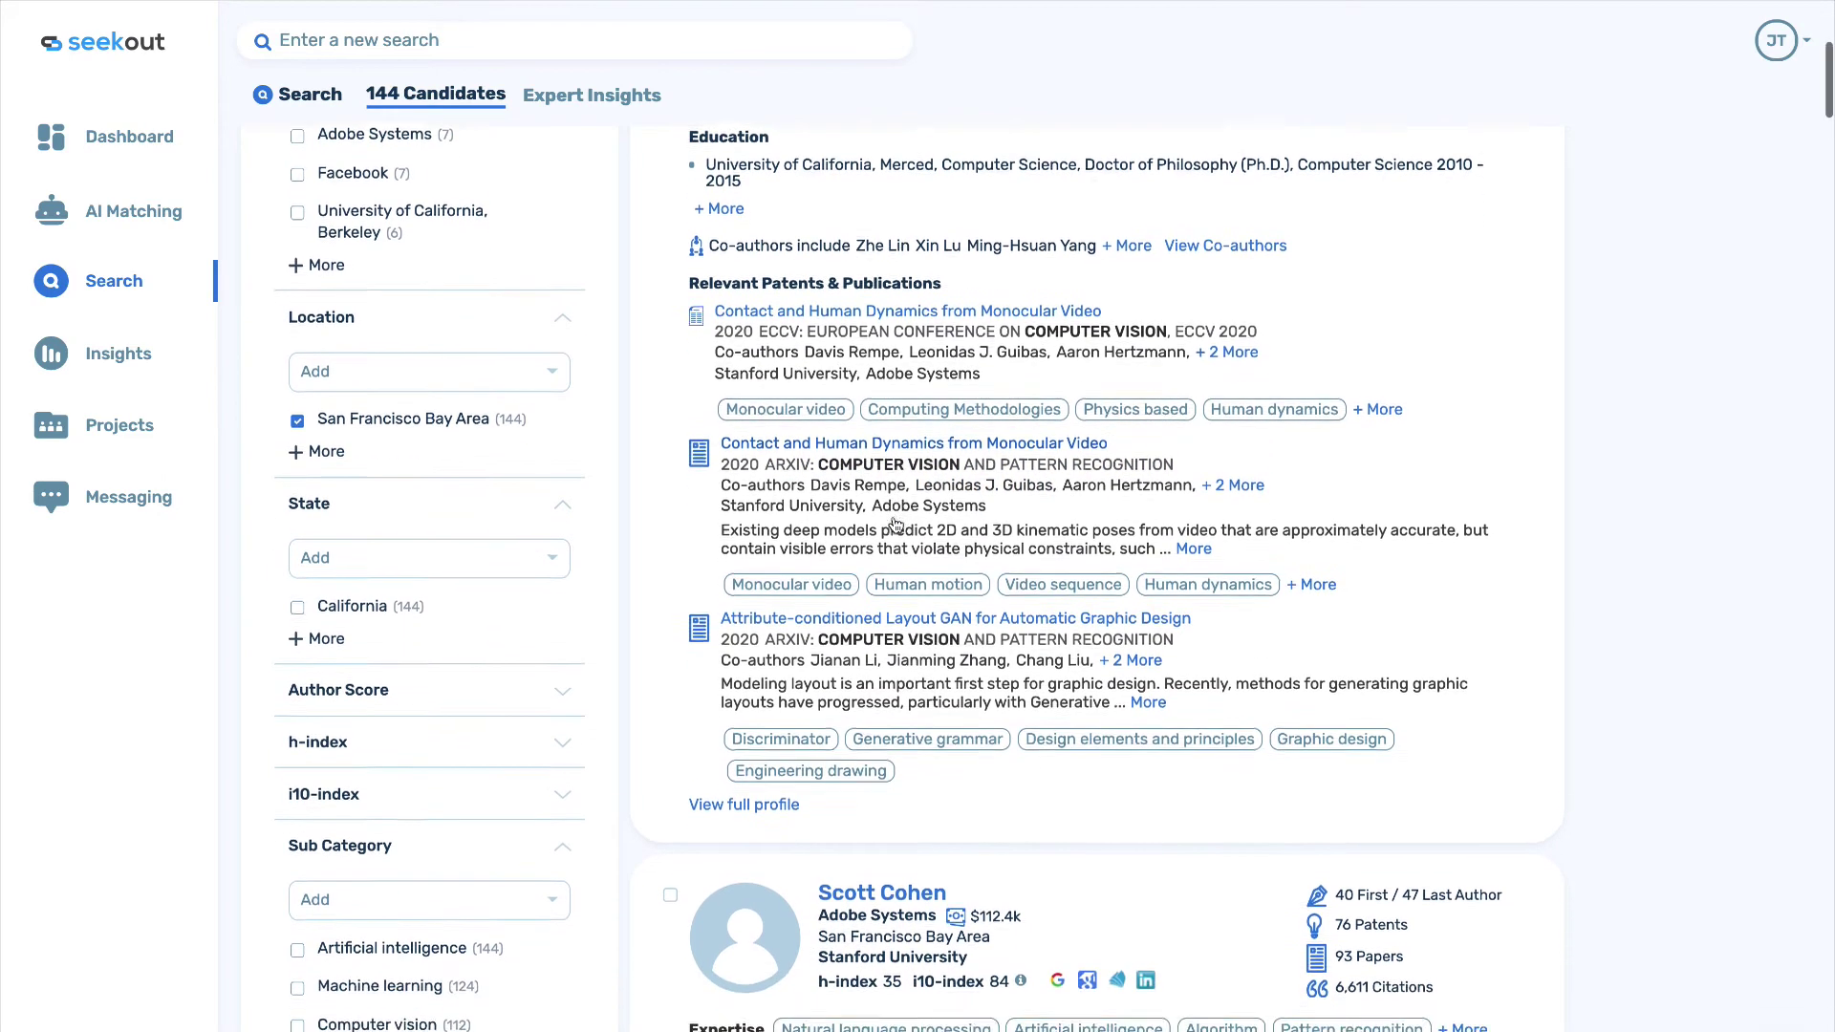
scroll(892, 524, down, 10)
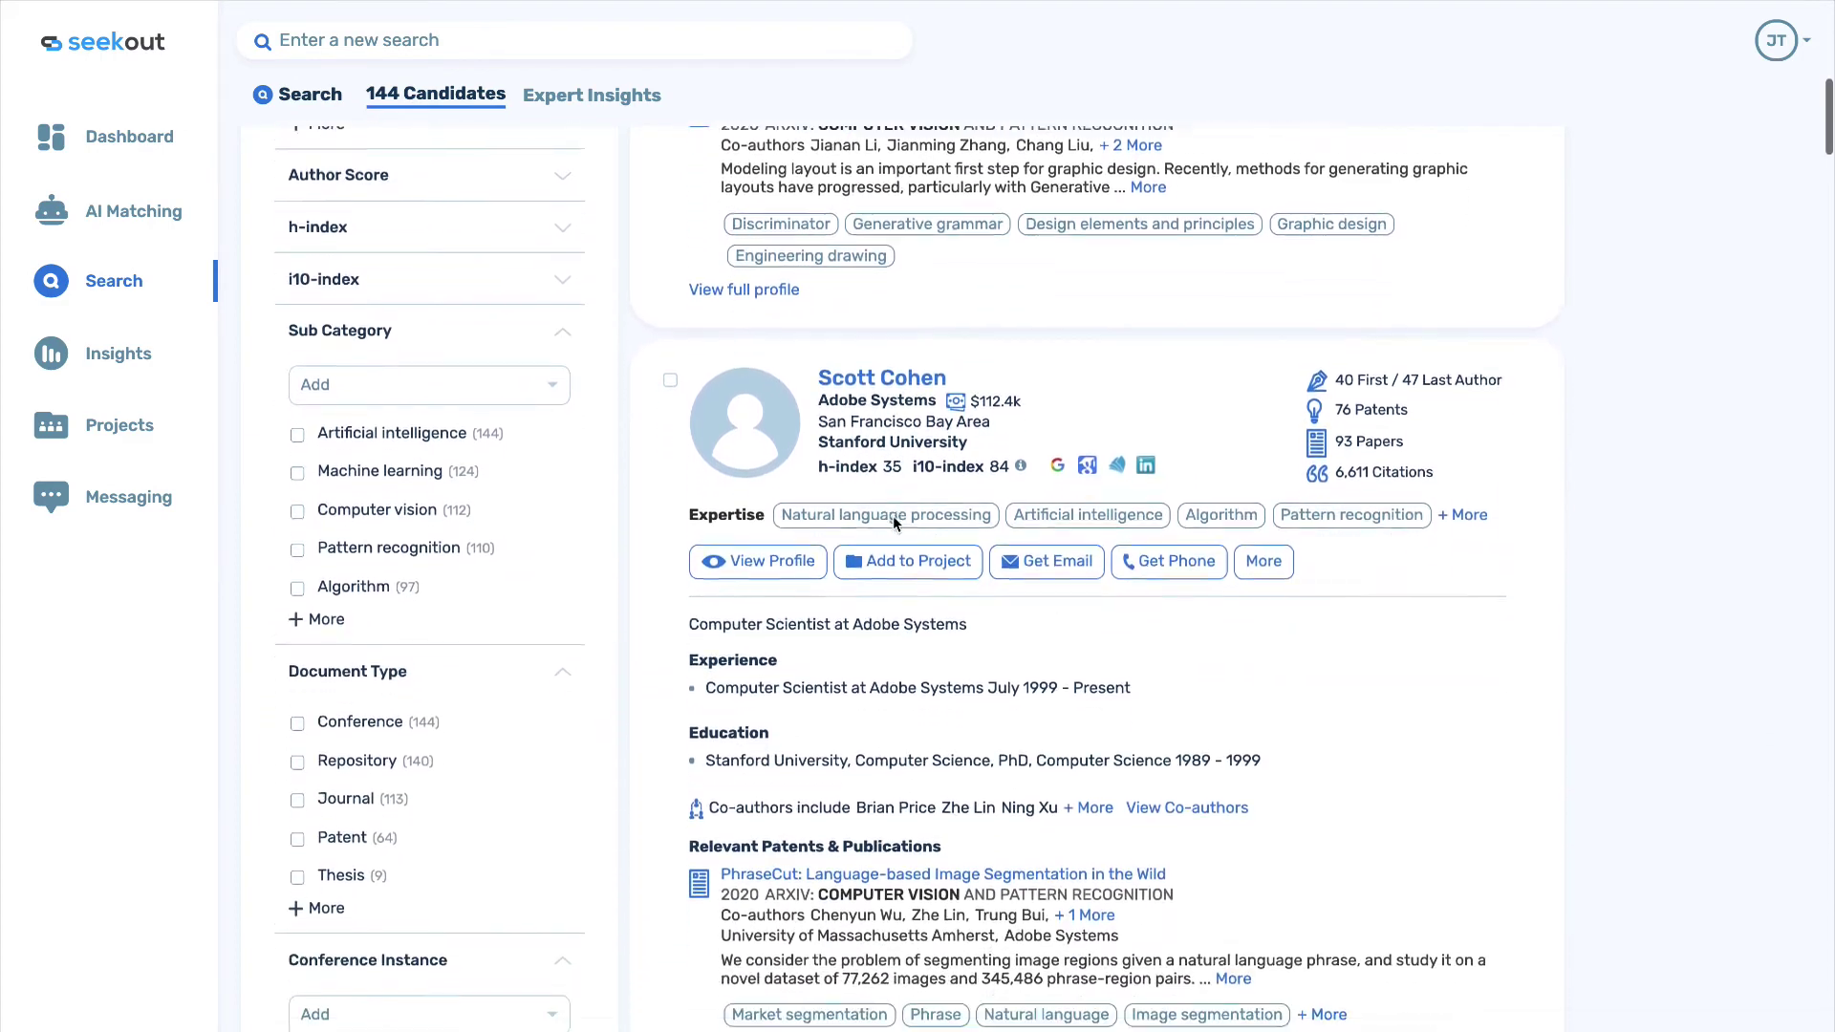
scroll(893, 516, down, 5)
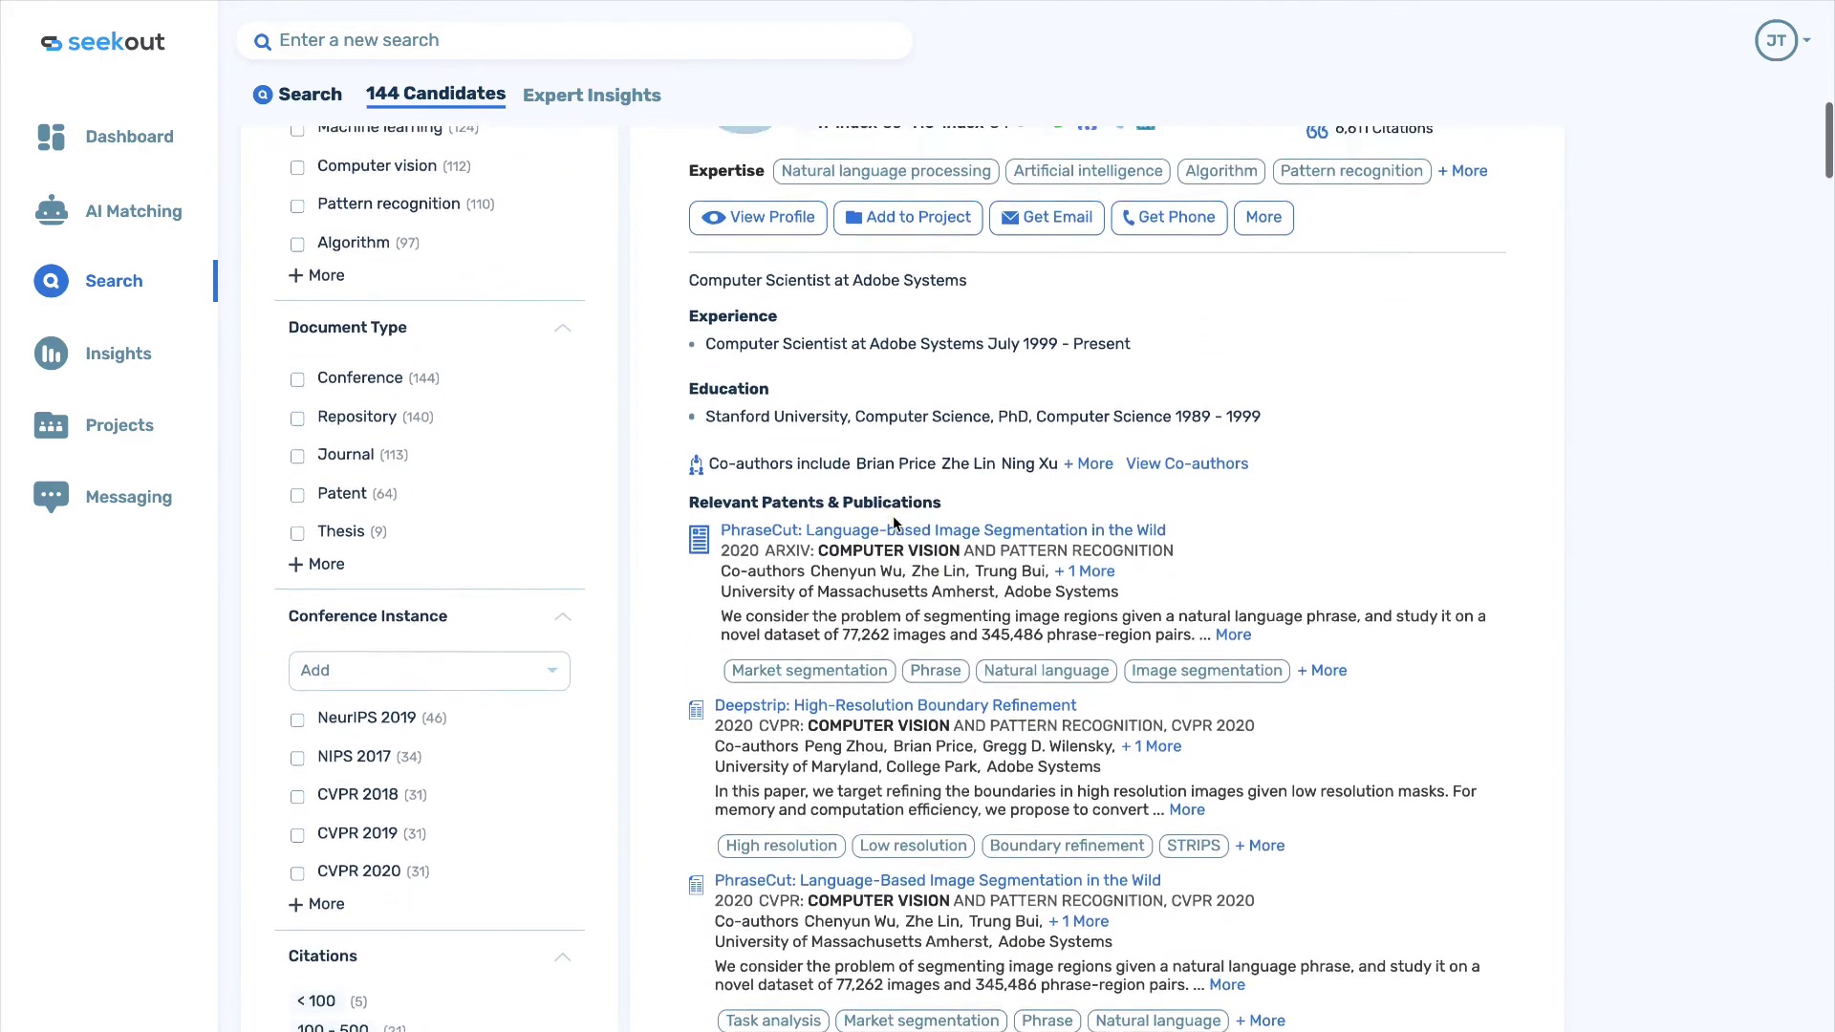
click(888, 527)
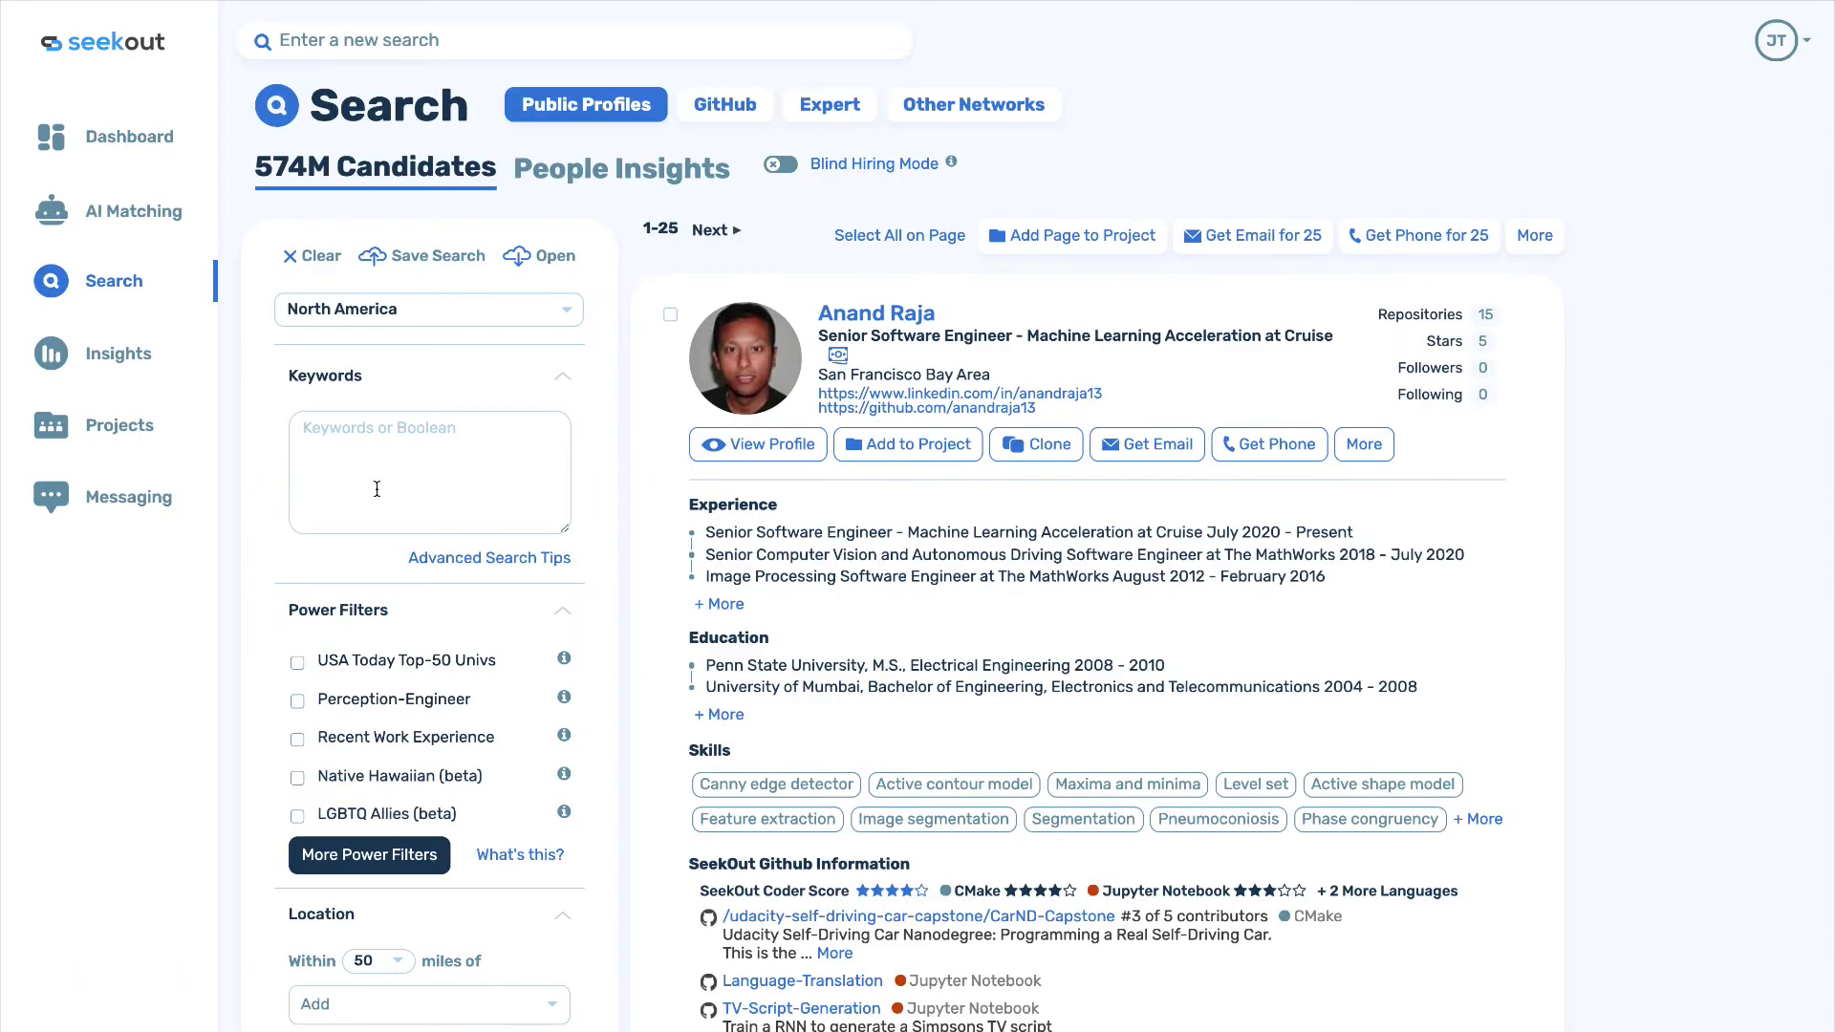
click(362, 456)
text(tax audit)
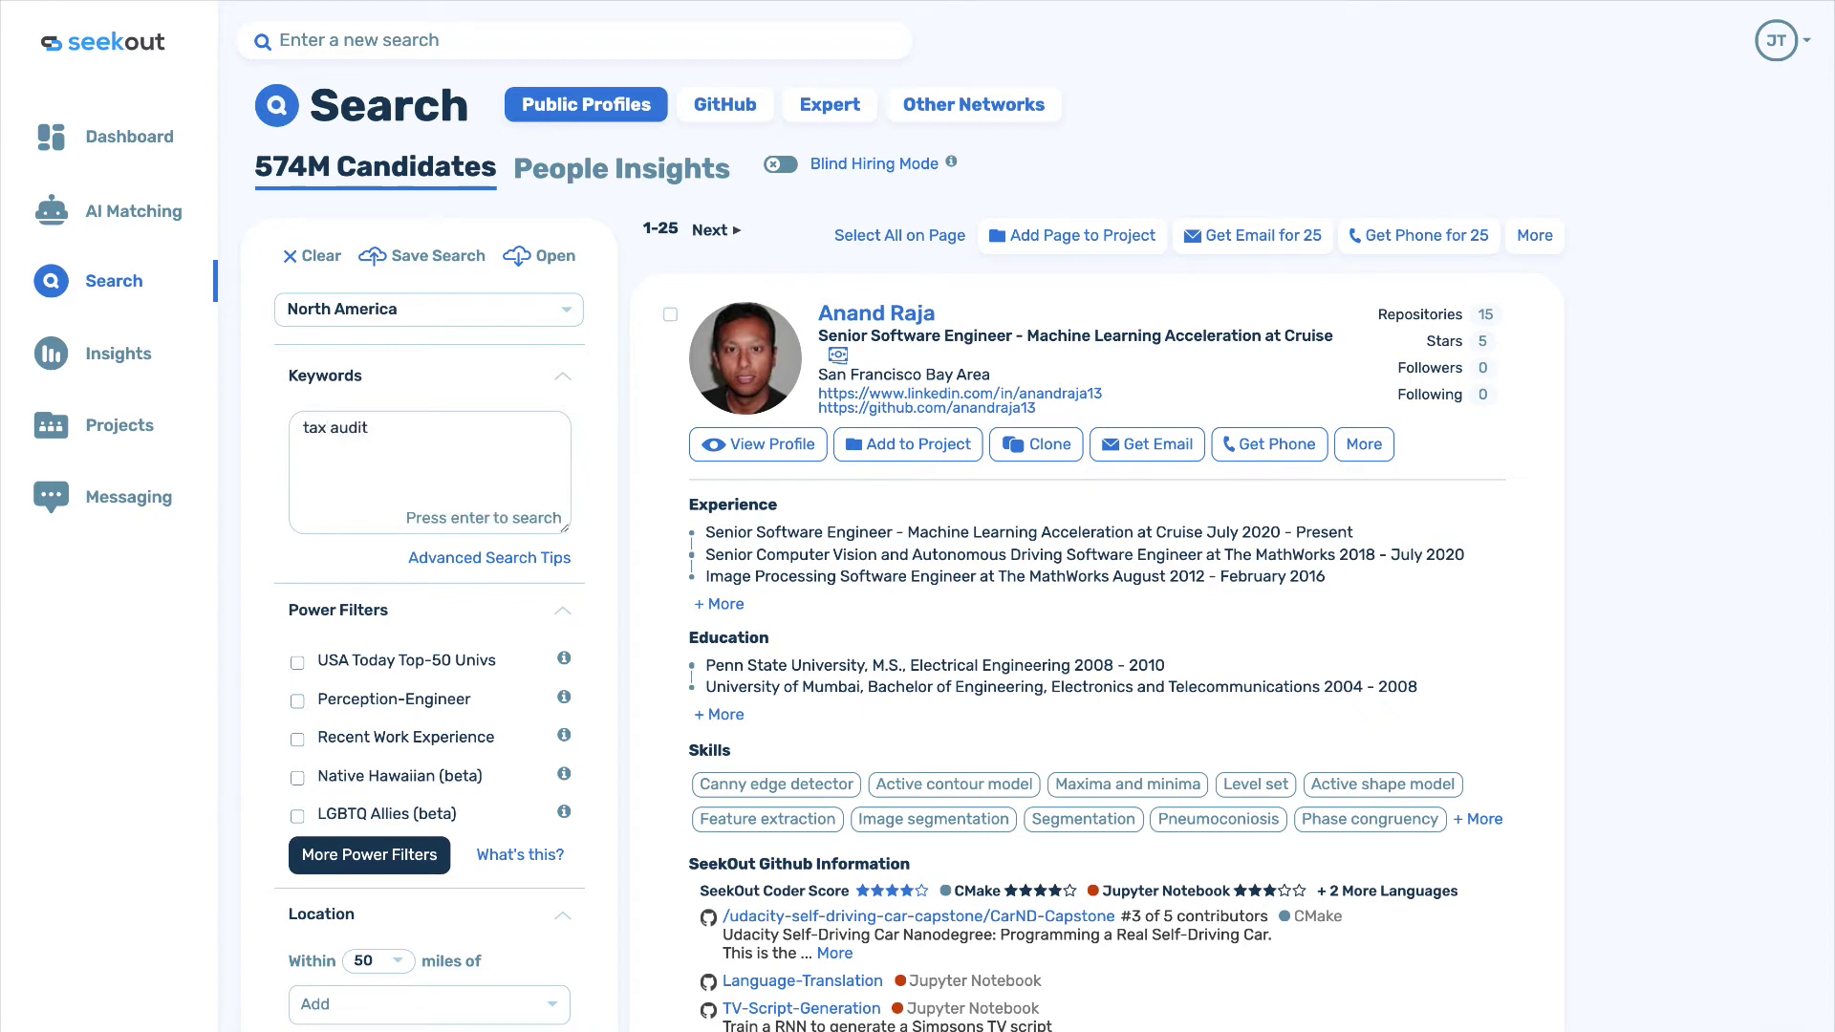
key(Return)
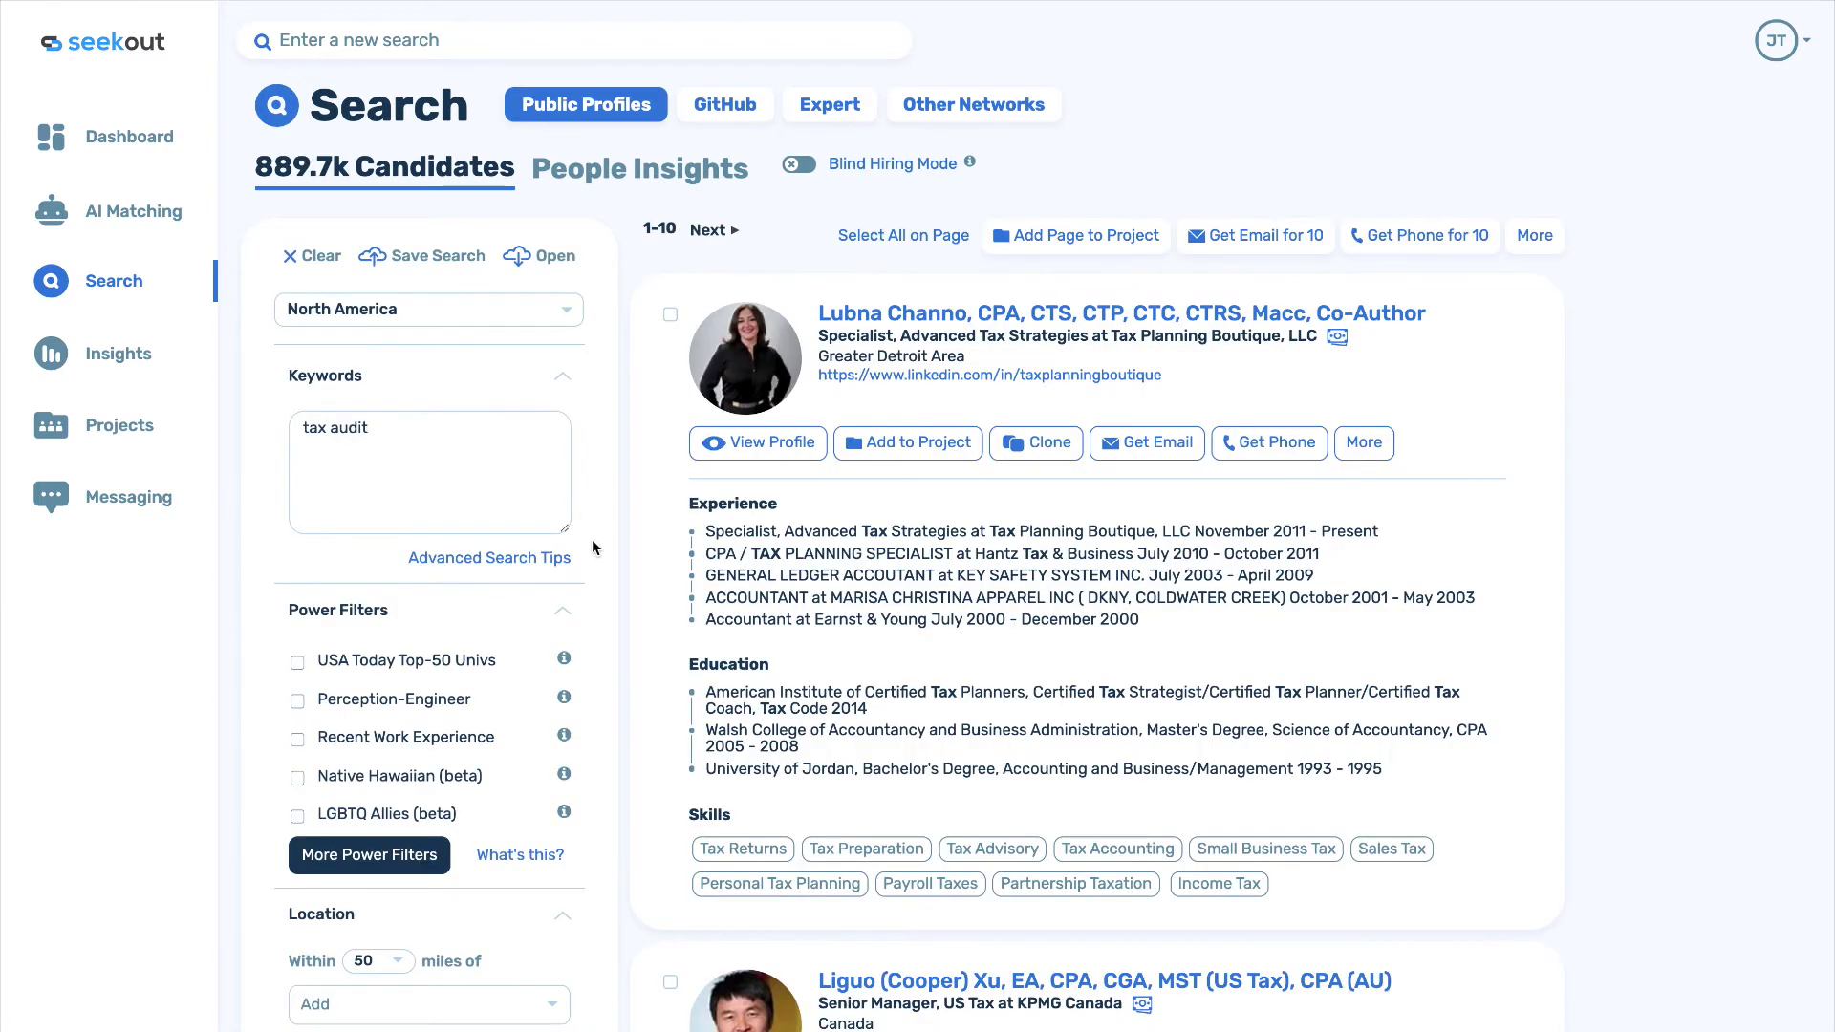
scroll(669, 569, down, 3)
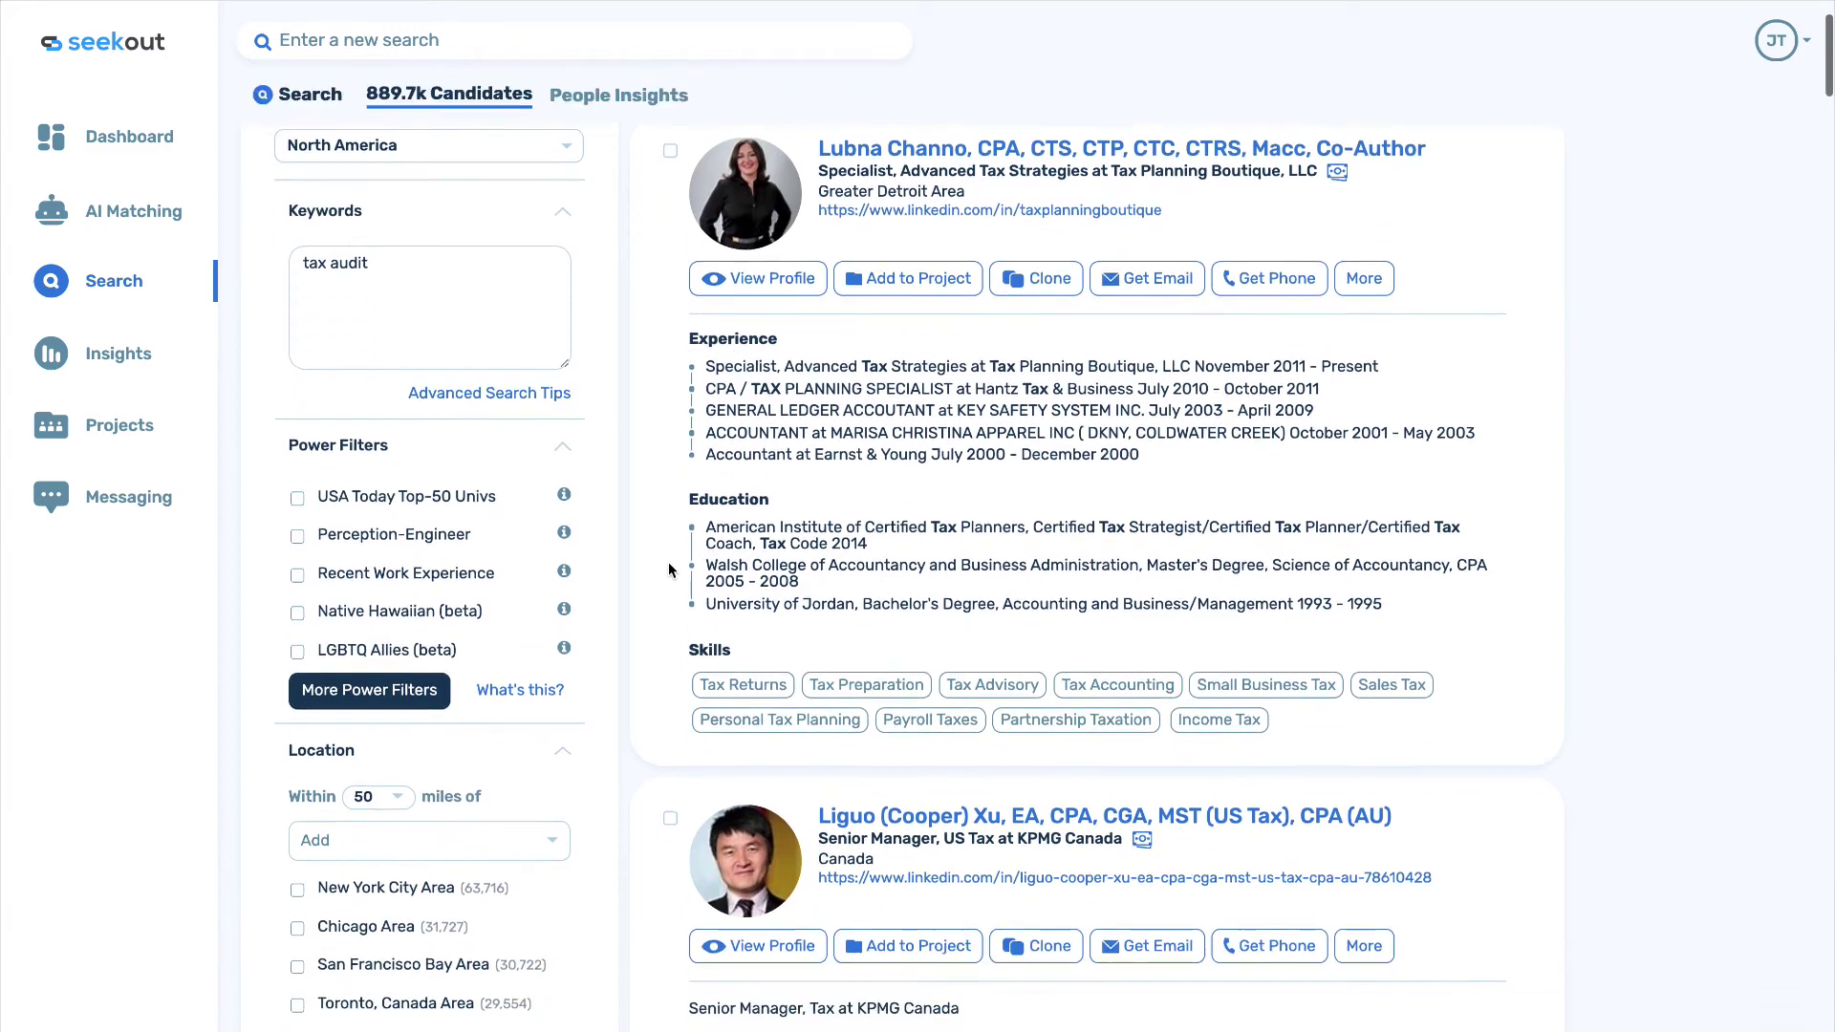
scroll(668, 570, up, 3)
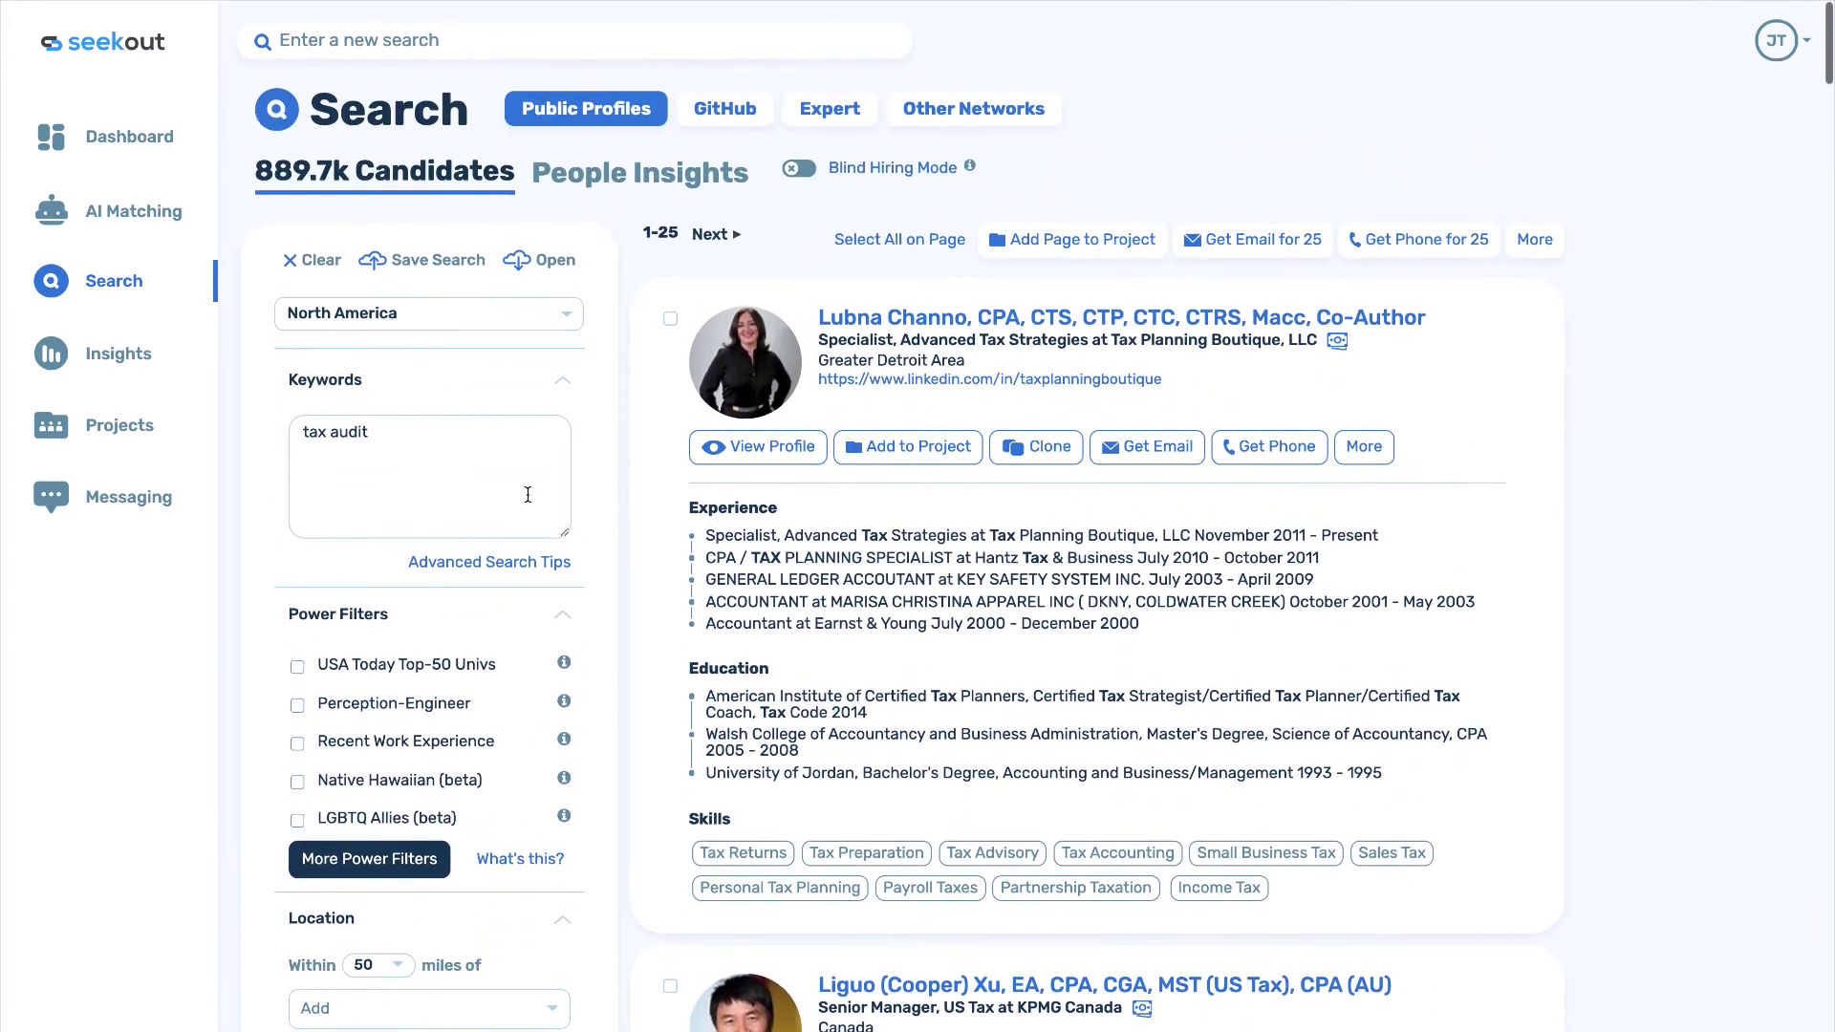
key(ctrl+a)
key(BackSpace)
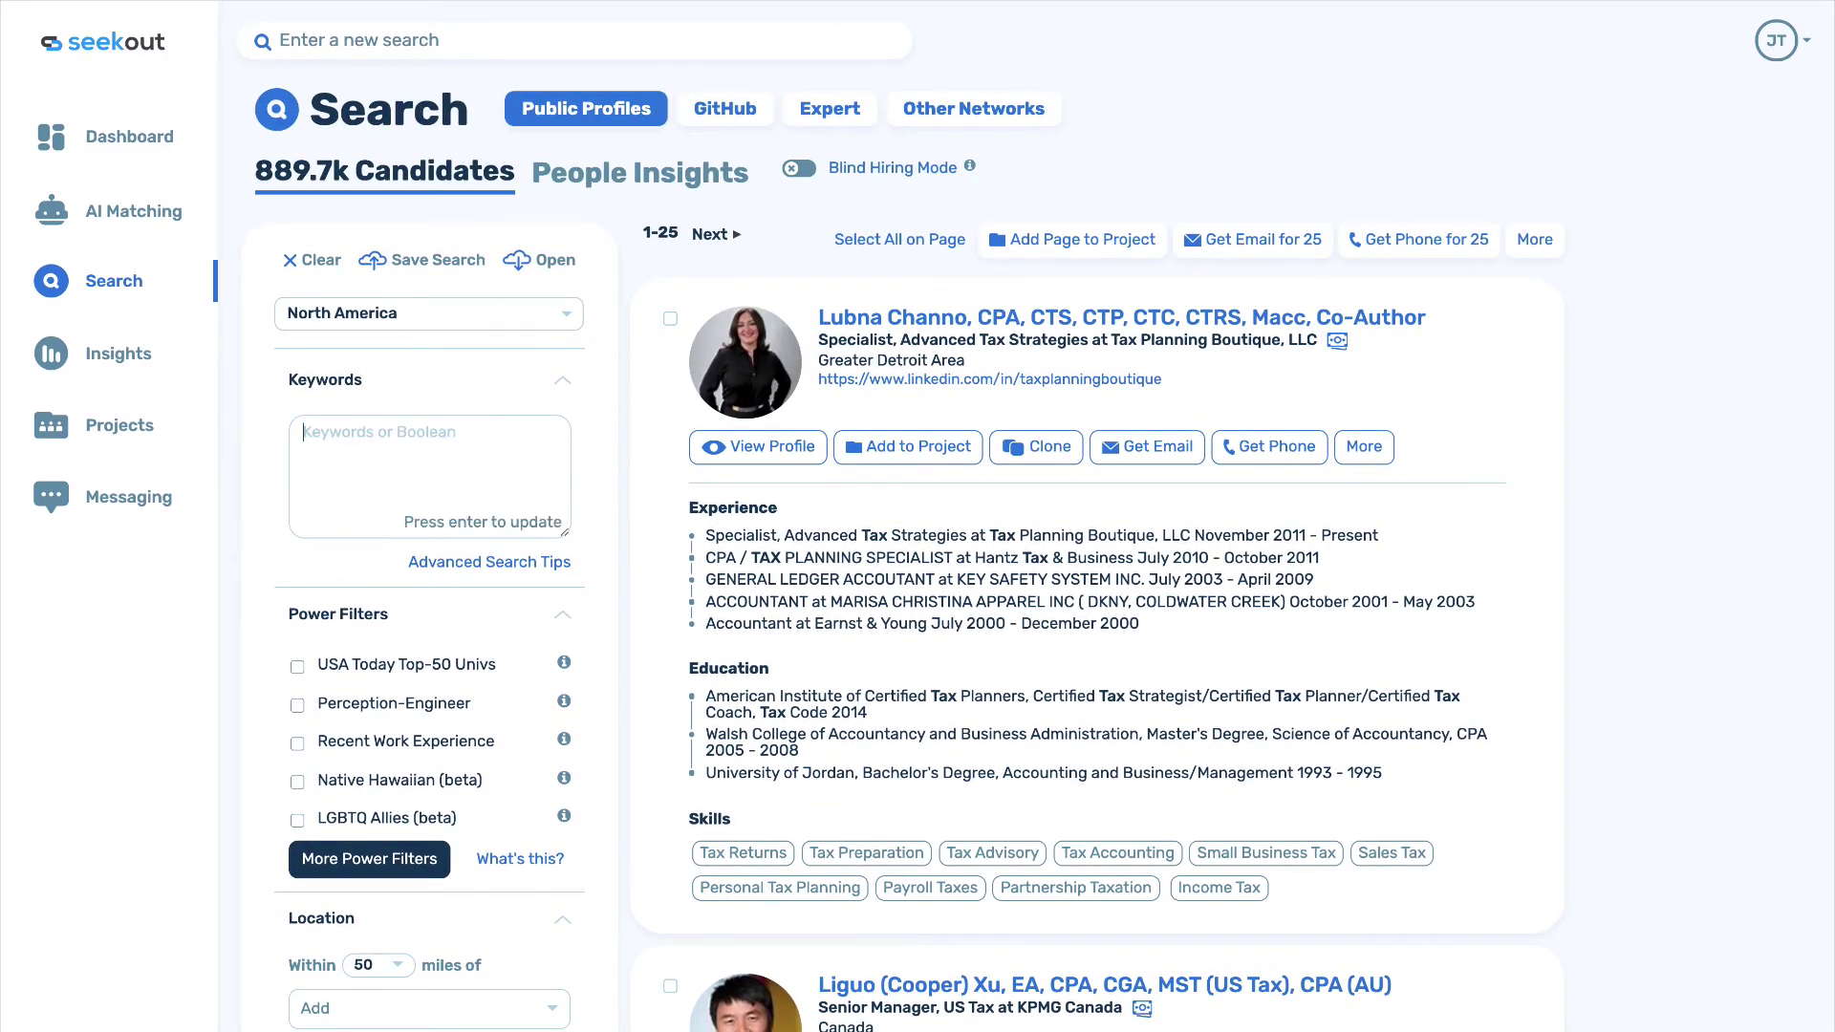
key(Return)
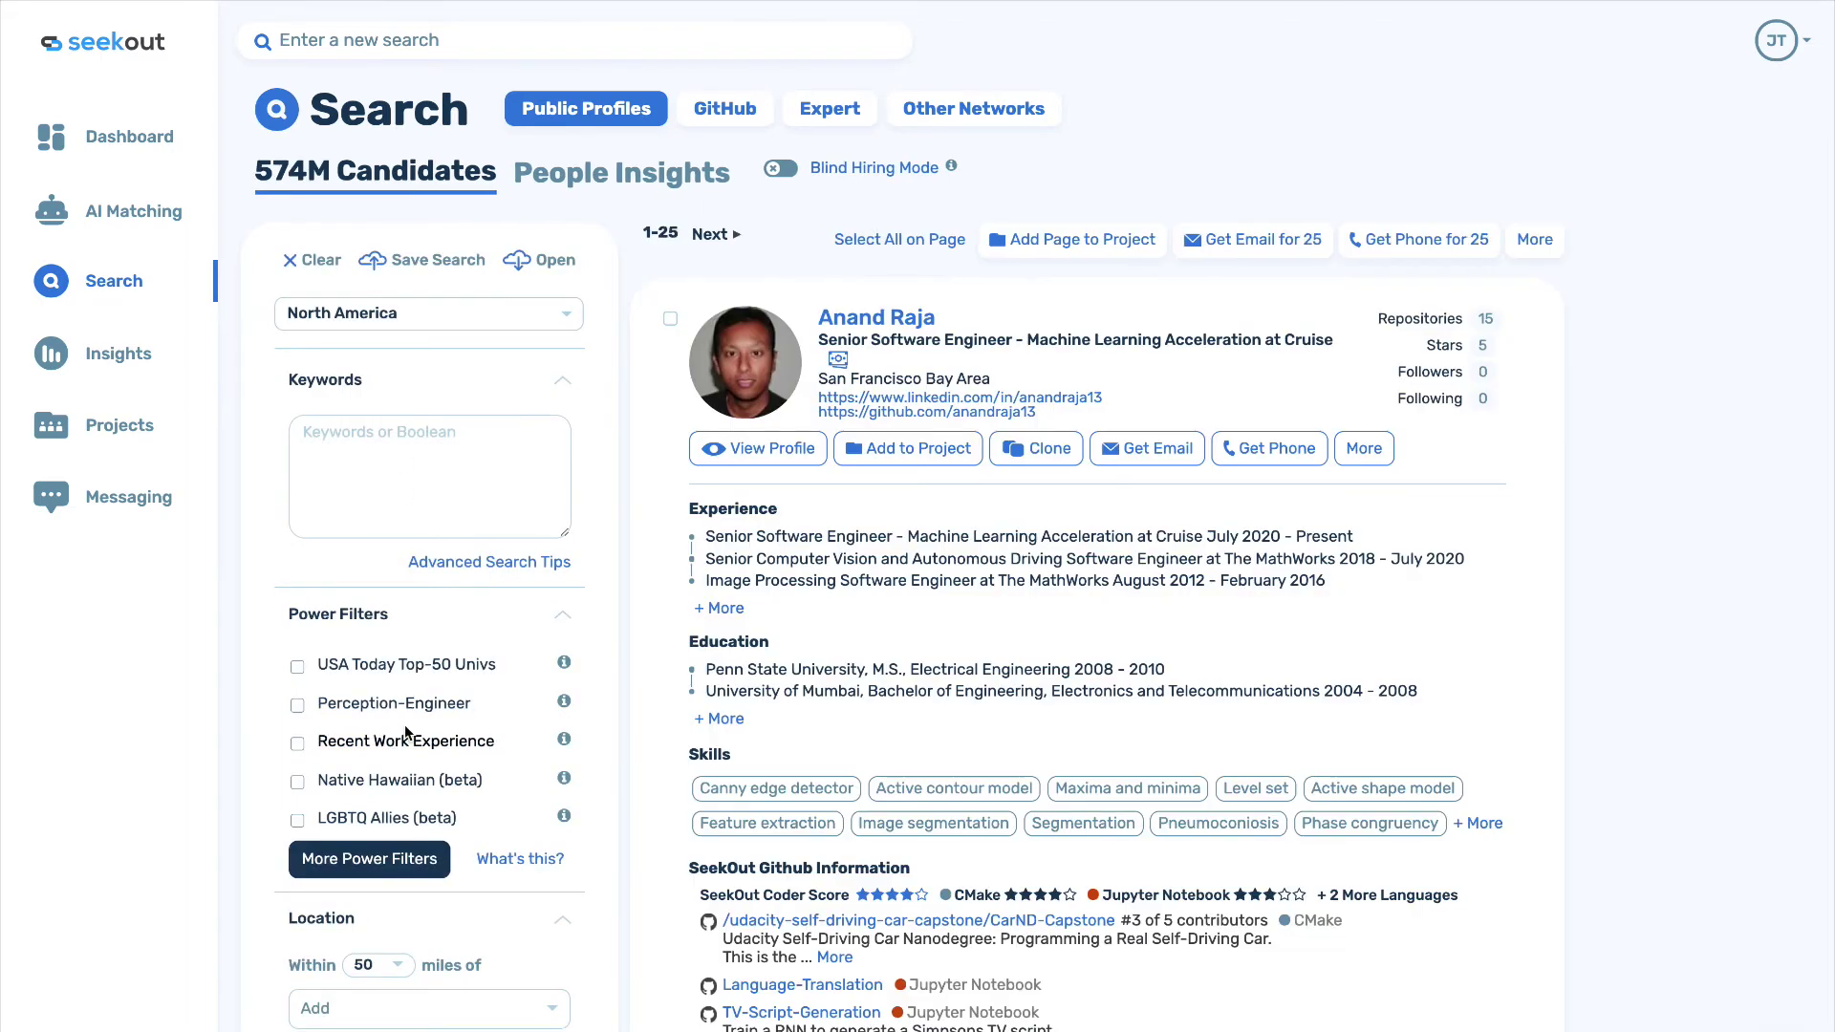
Scroll down the filter panel and open the full list of available filters.
scroll(406, 733, down, 4)
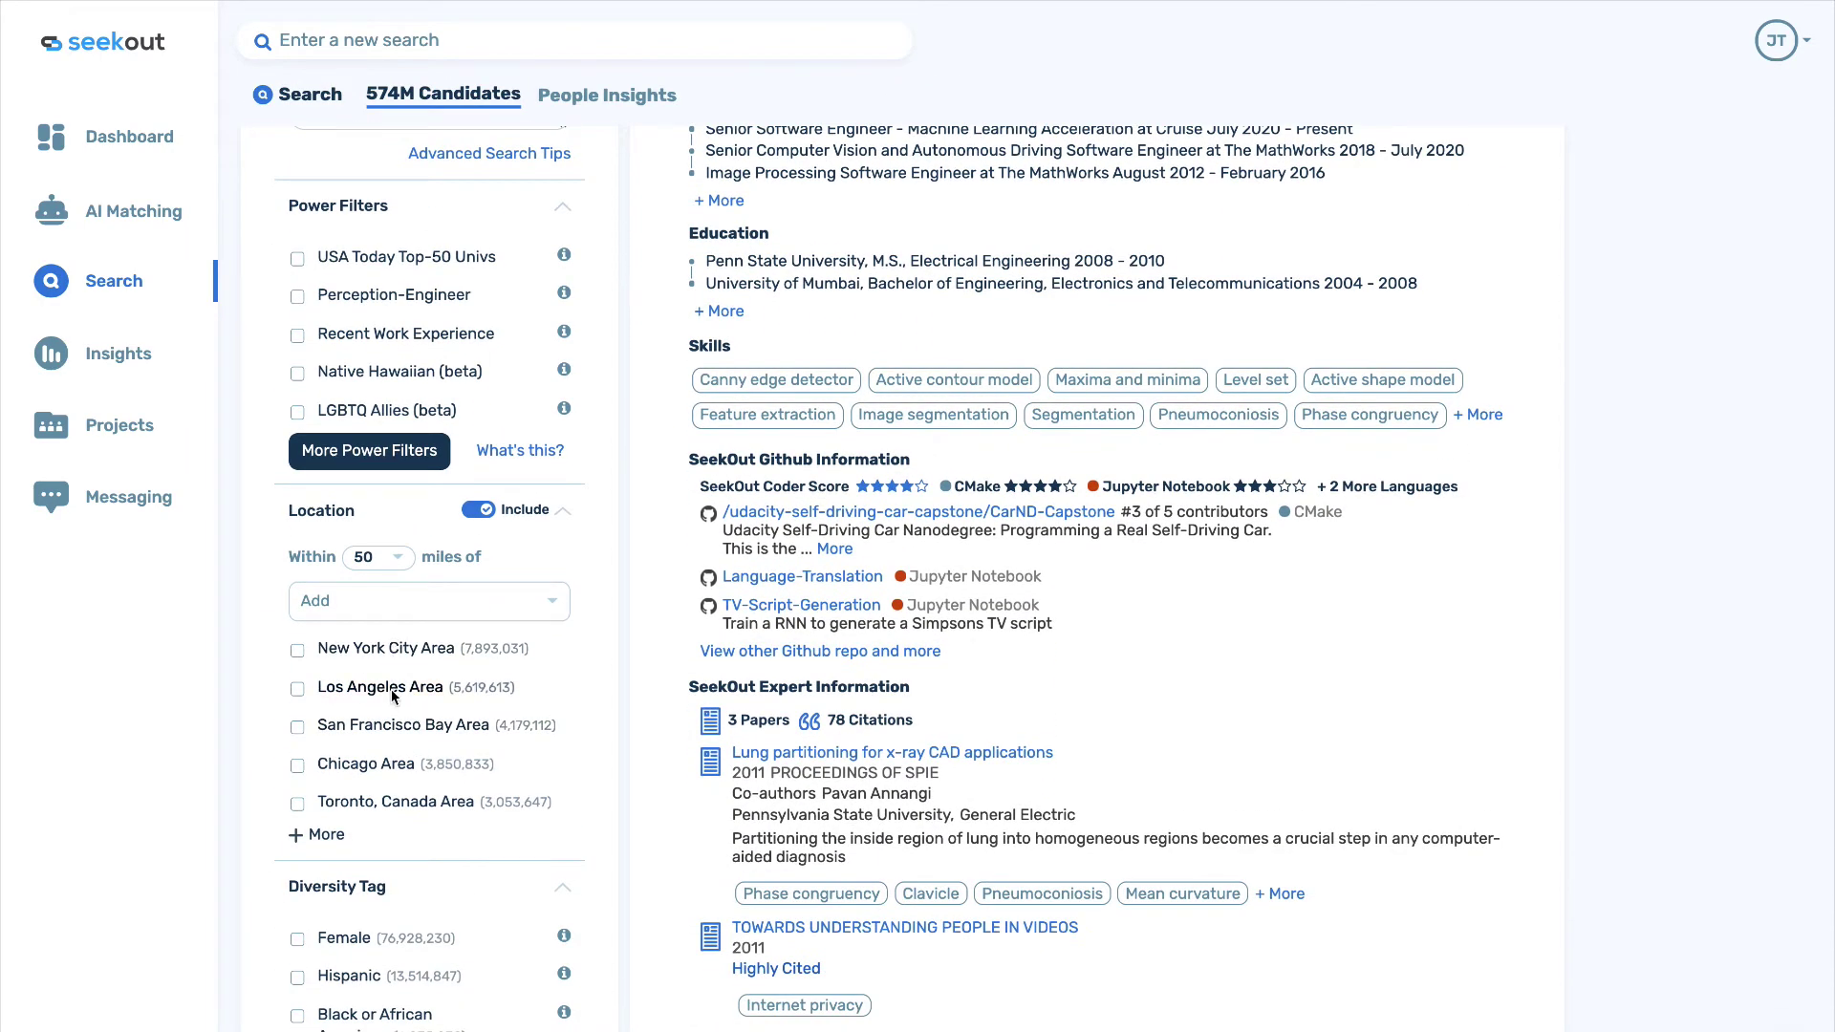
scroll(391, 690, down, 5)
scroll(392, 691, down, 1)
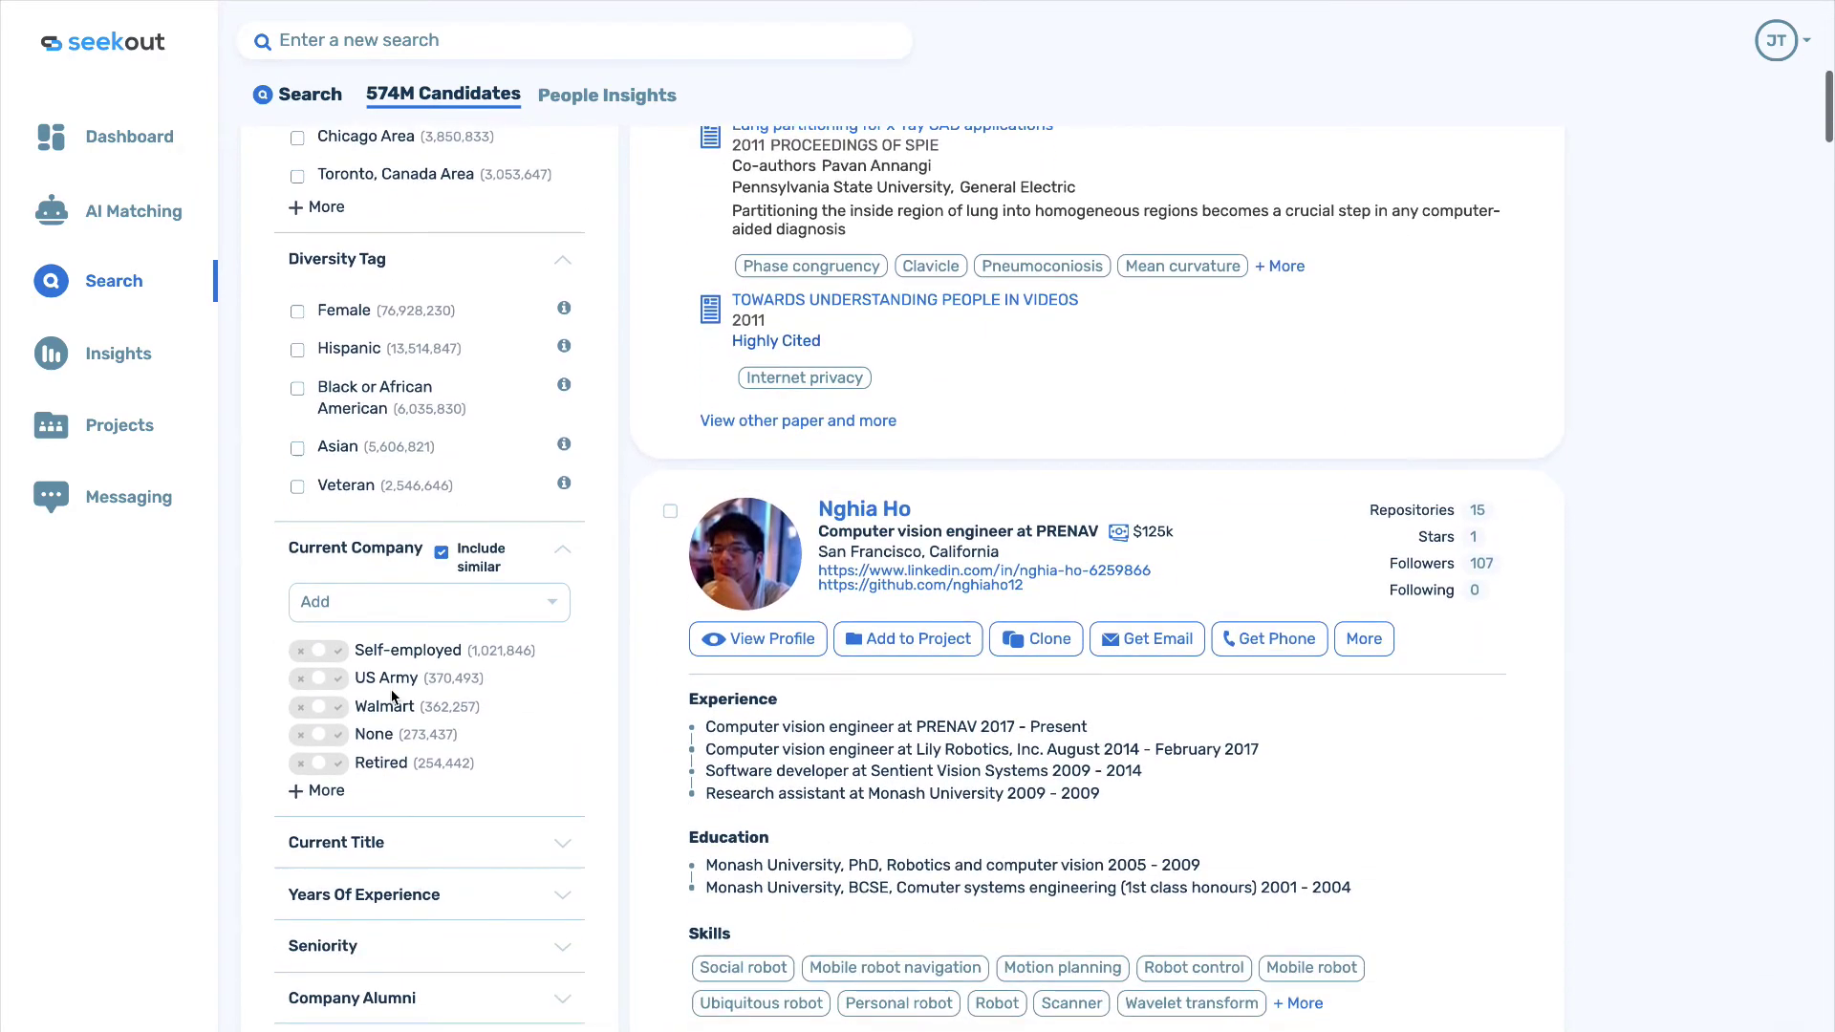
scroll(392, 690, down, 2)
scroll(392, 698, down, 1)
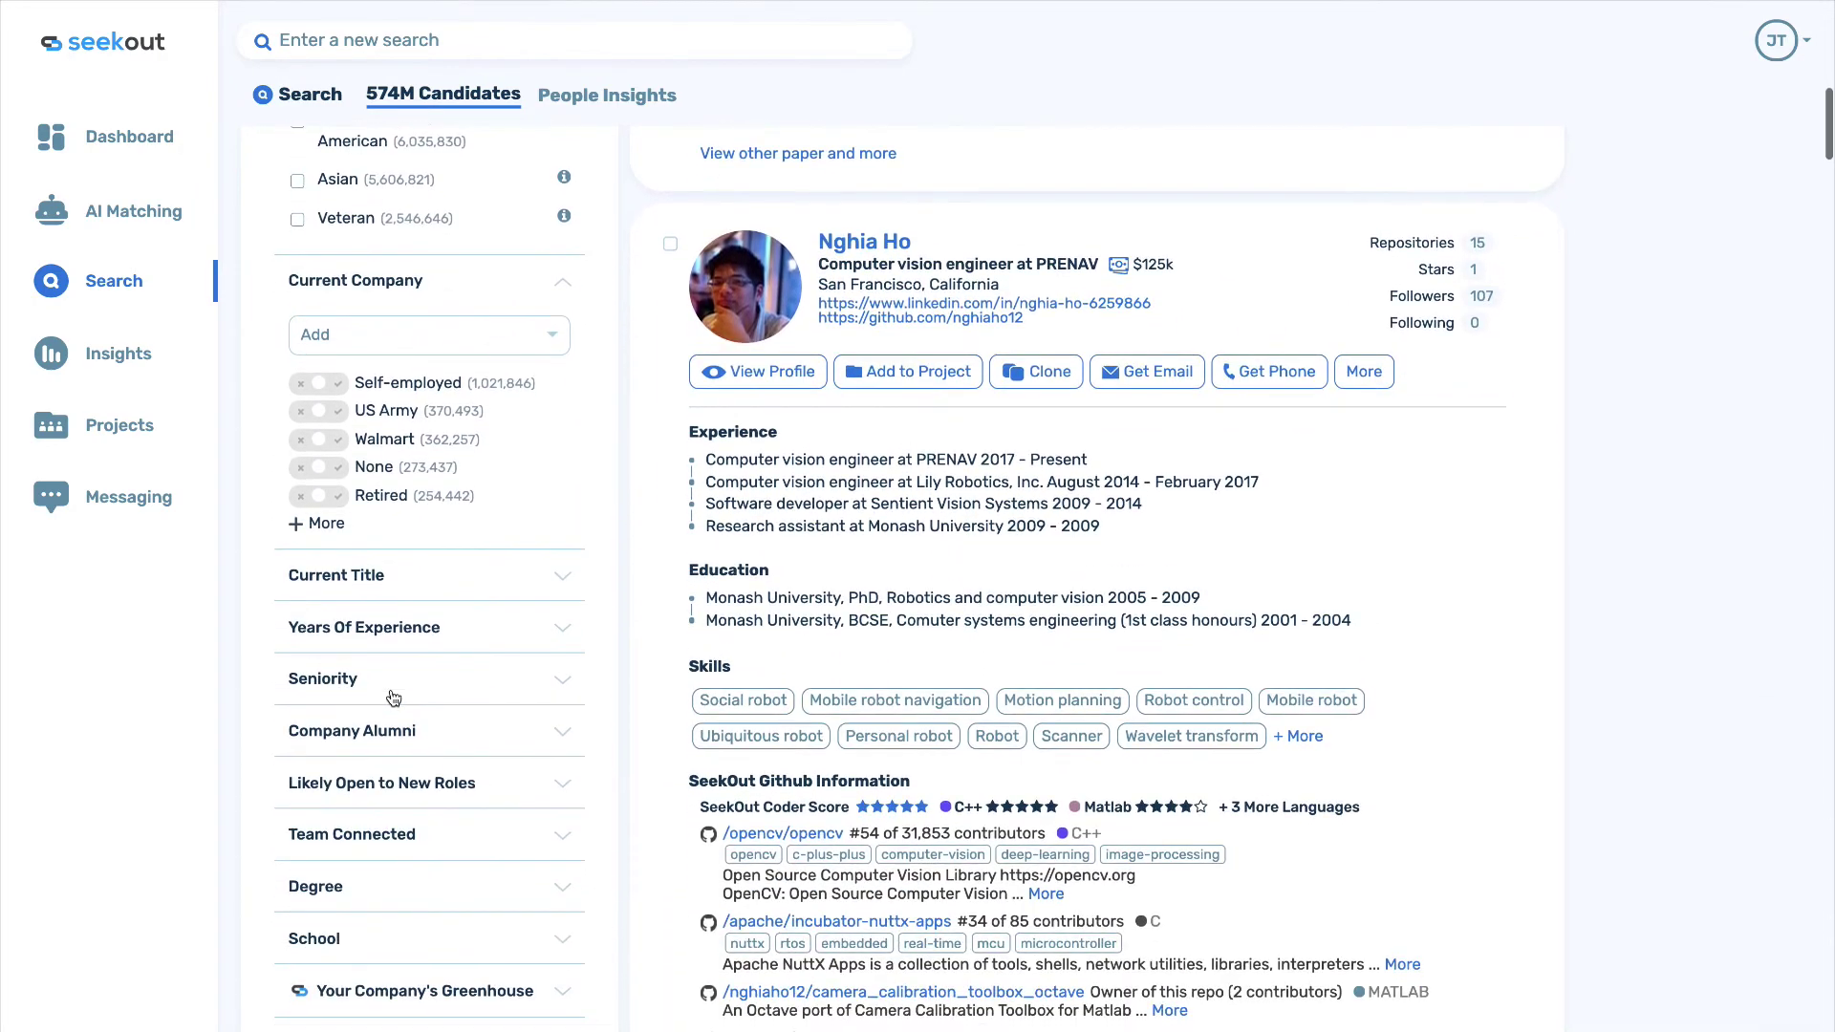
scroll(390, 625, down, 1)
scroll(392, 631, down, 3)
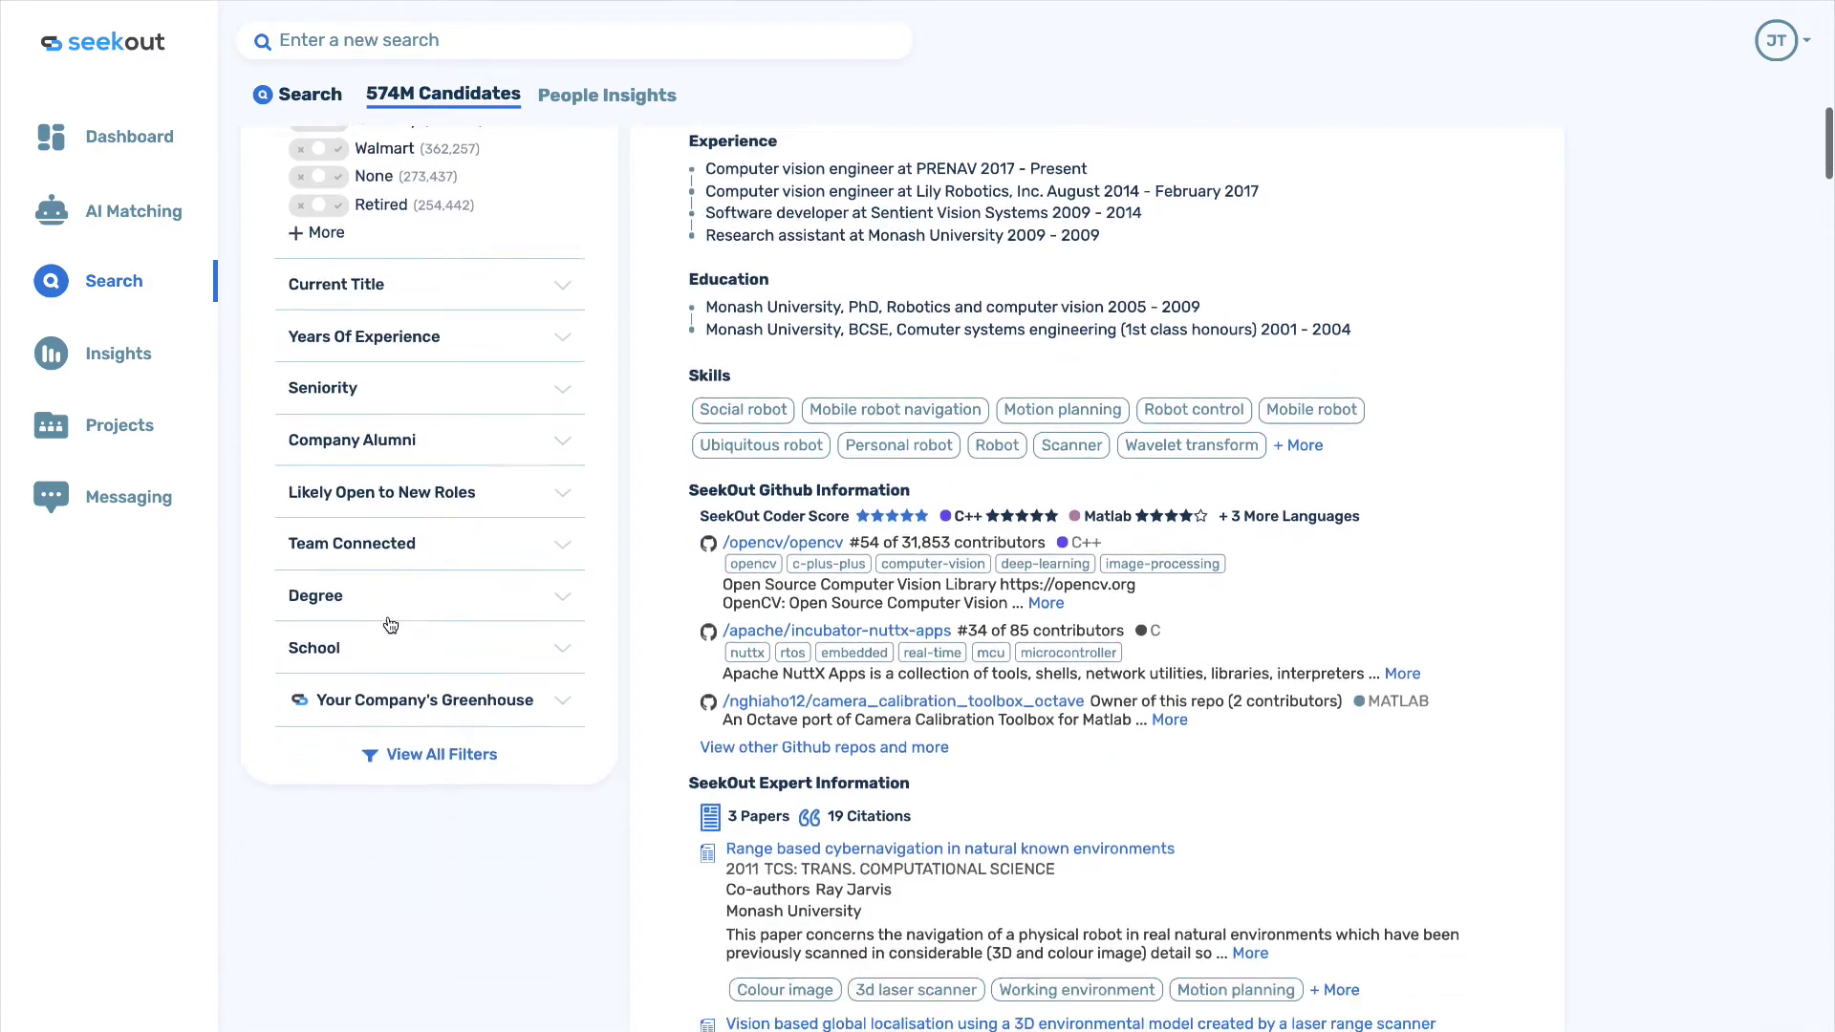
click(427, 650)
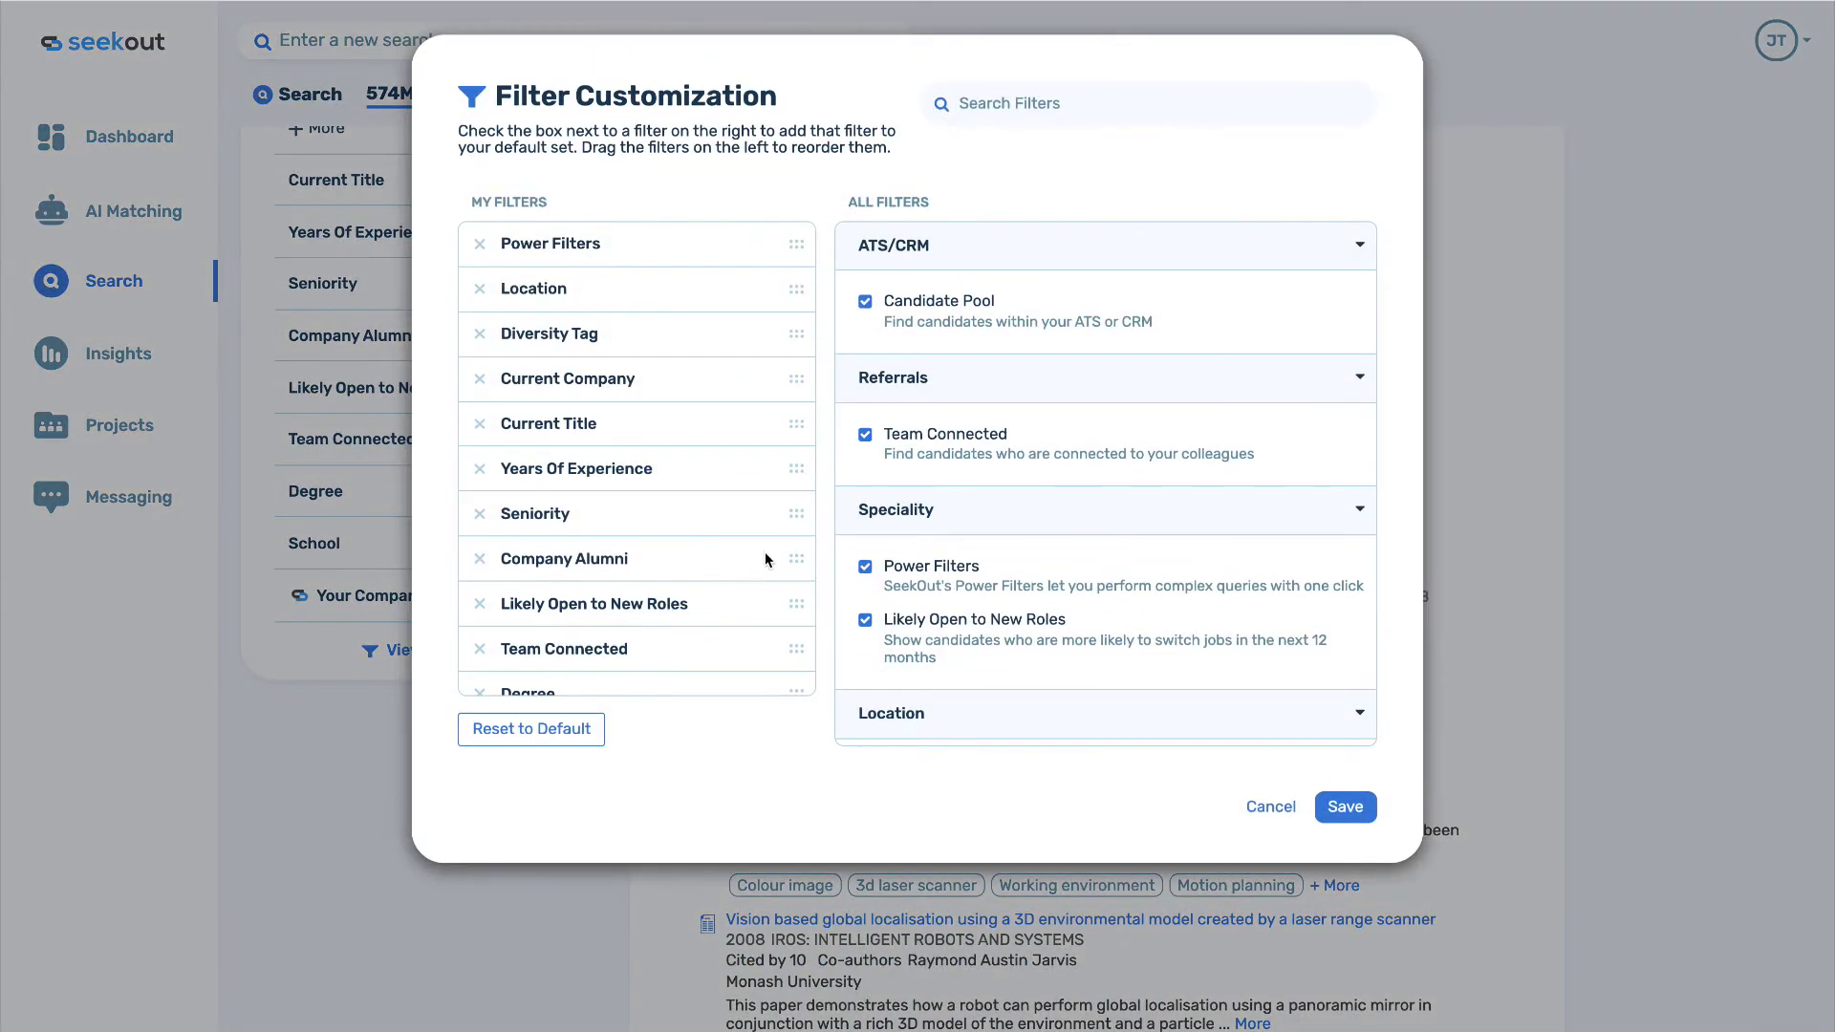
Add Company Size to the default filter set and save the customization.
click(967, 110)
text(lik)
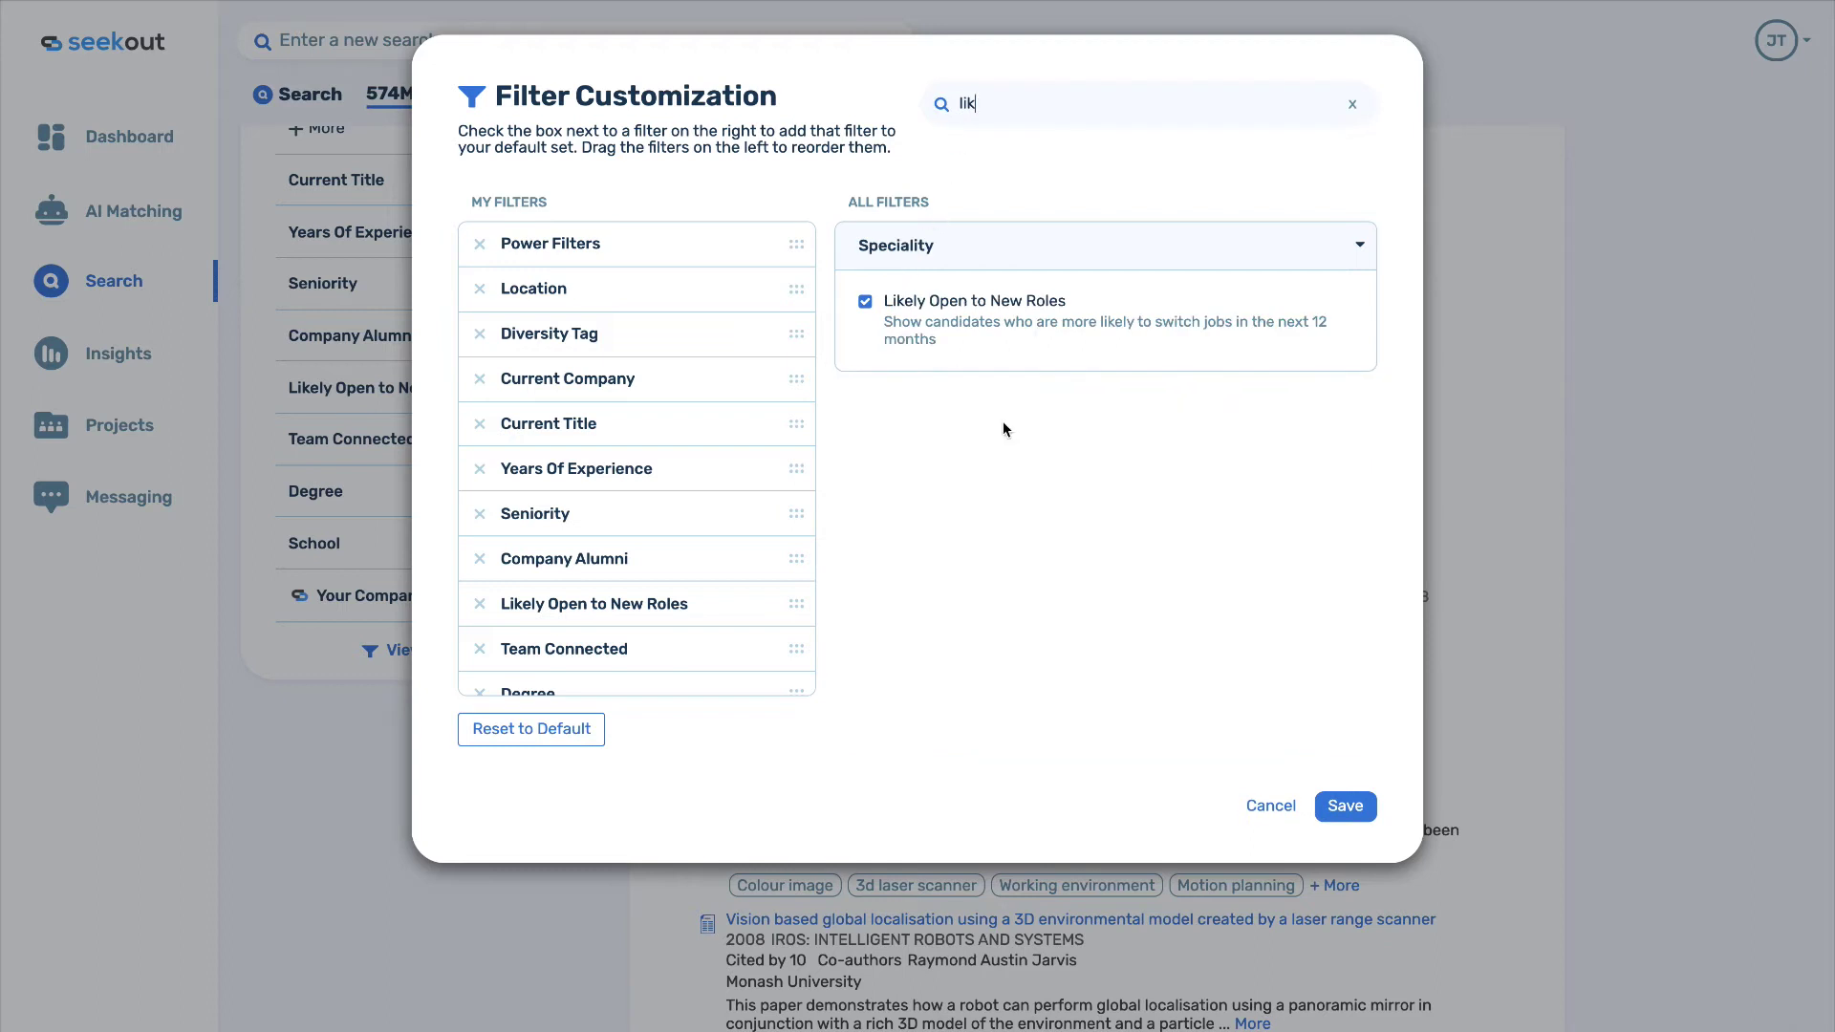
key(BackSpace)
scroll(960, 342, down, 5)
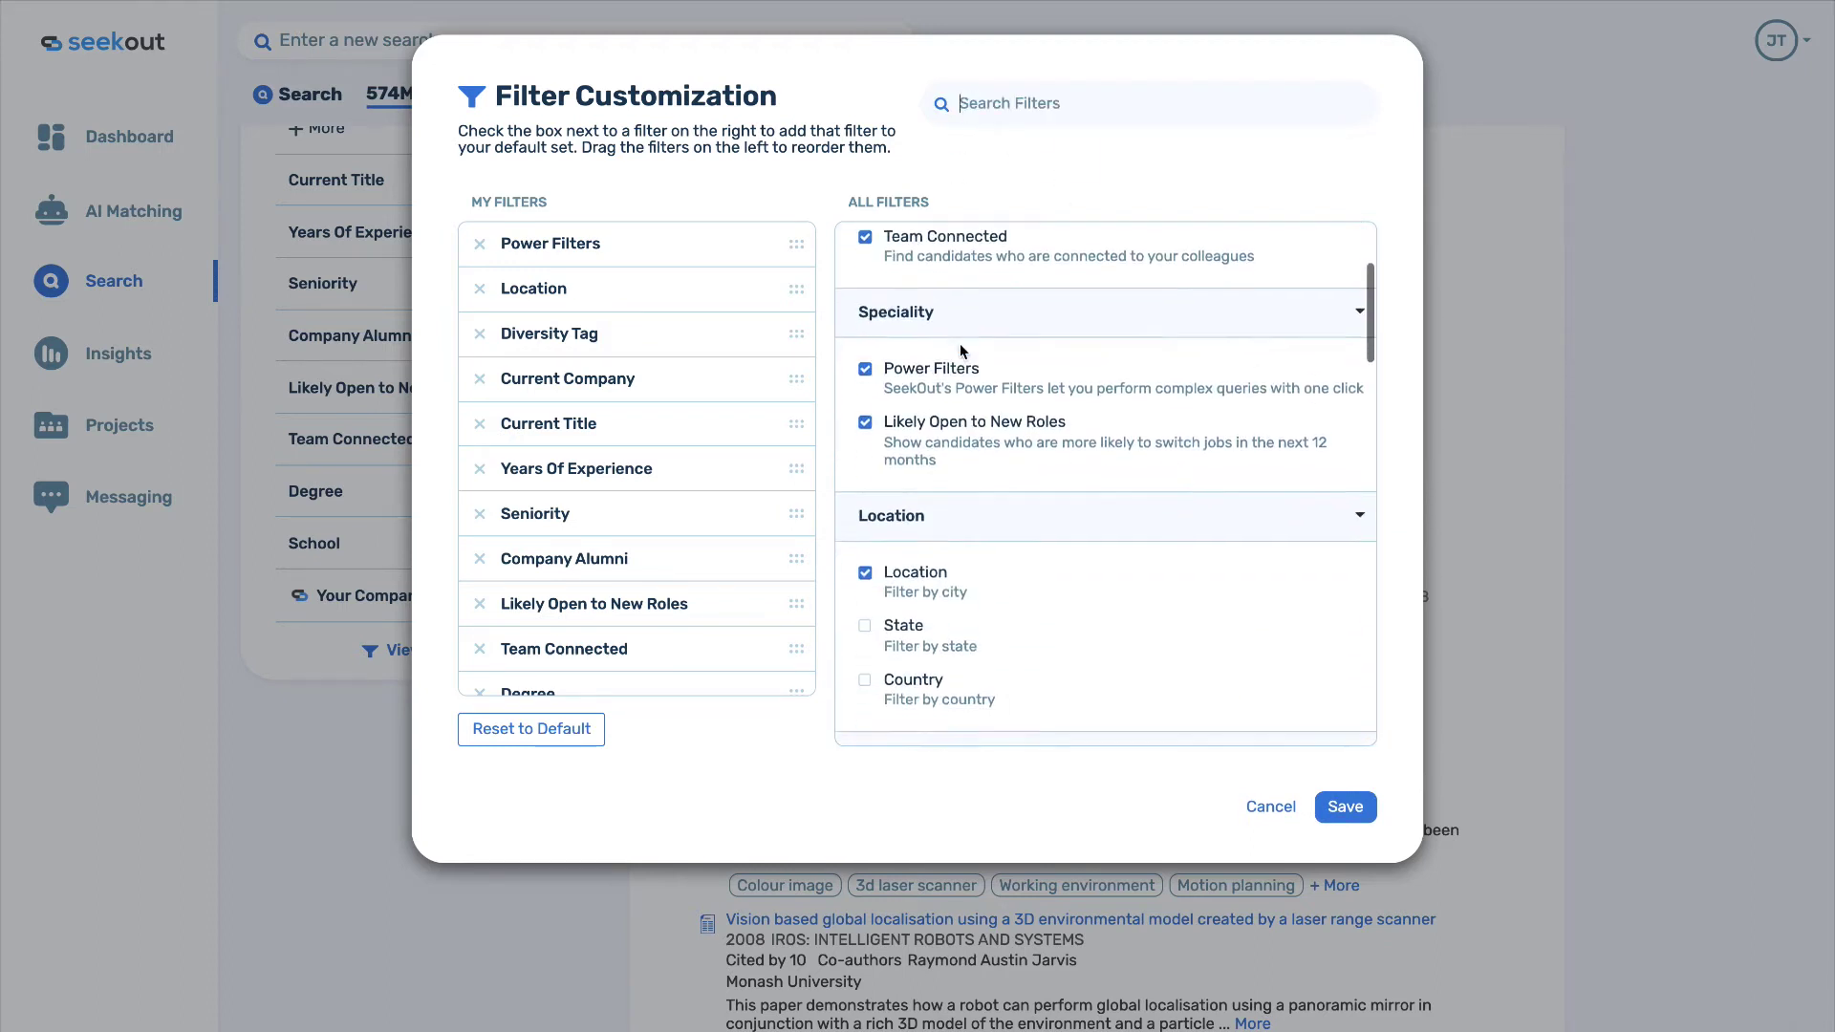
scroll(960, 342, down, 4)
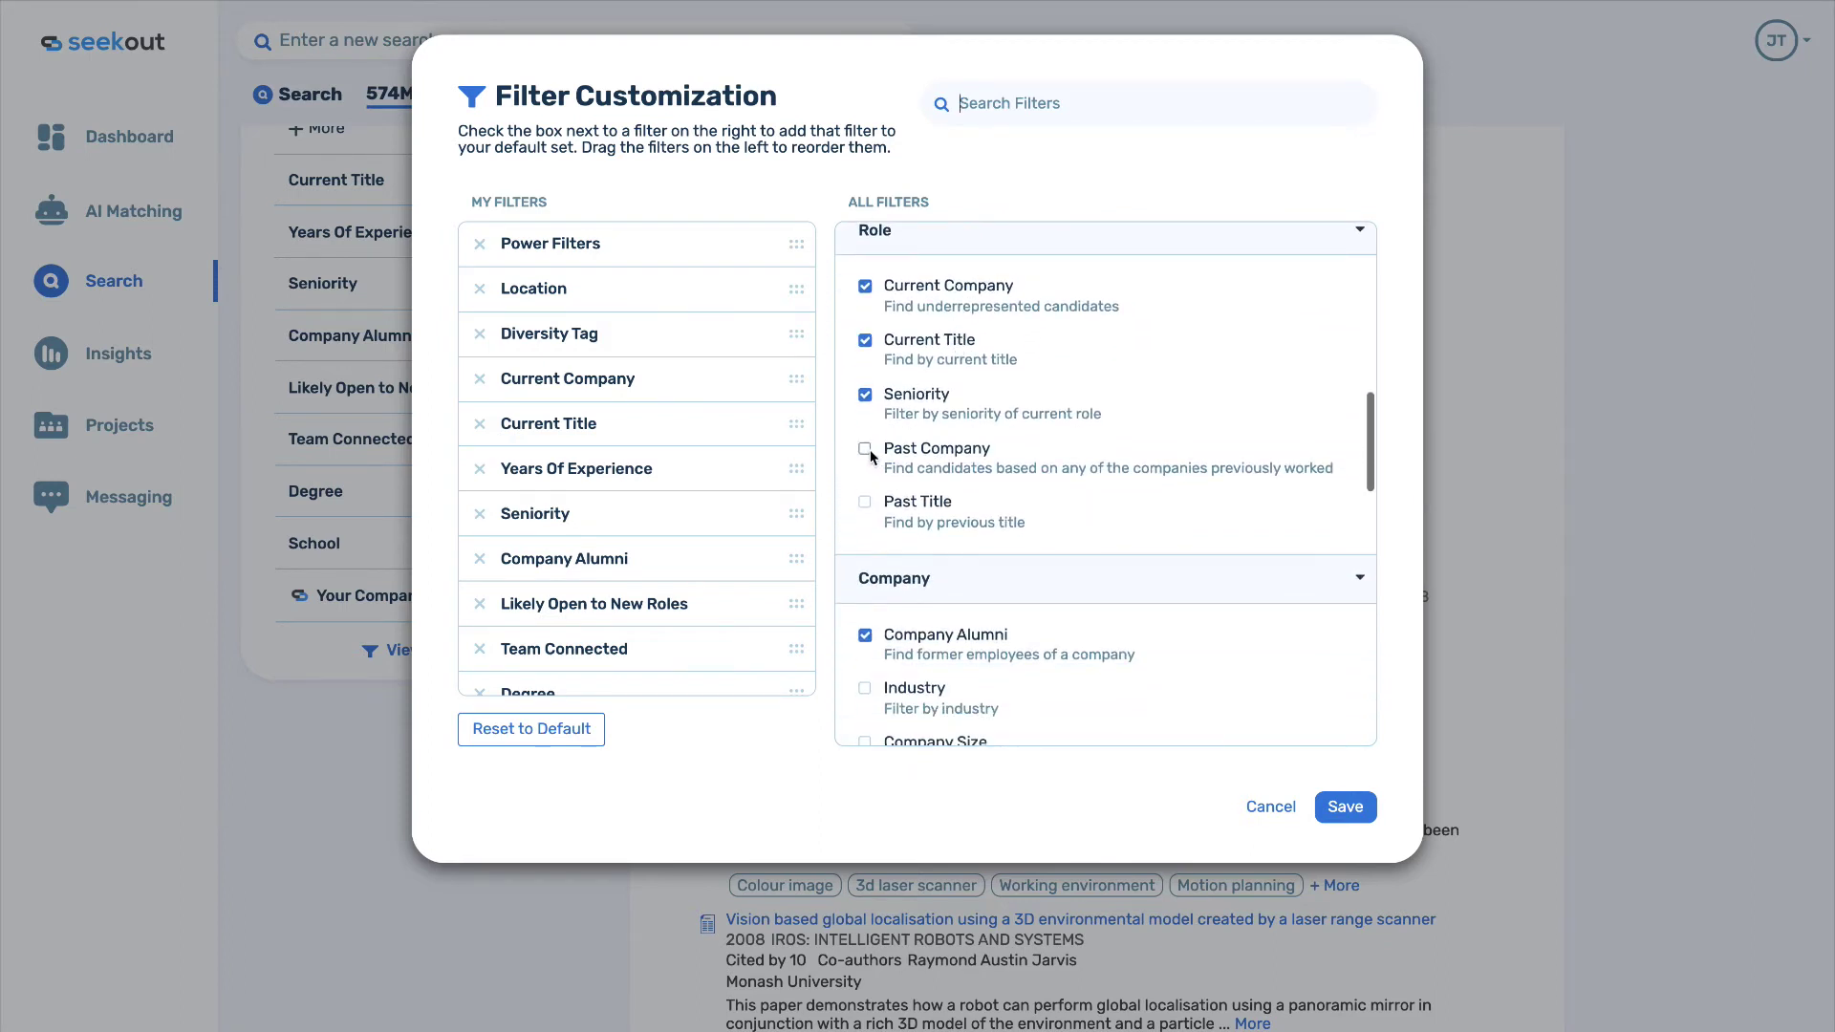
scroll(897, 535, down, 2)
click(865, 538)
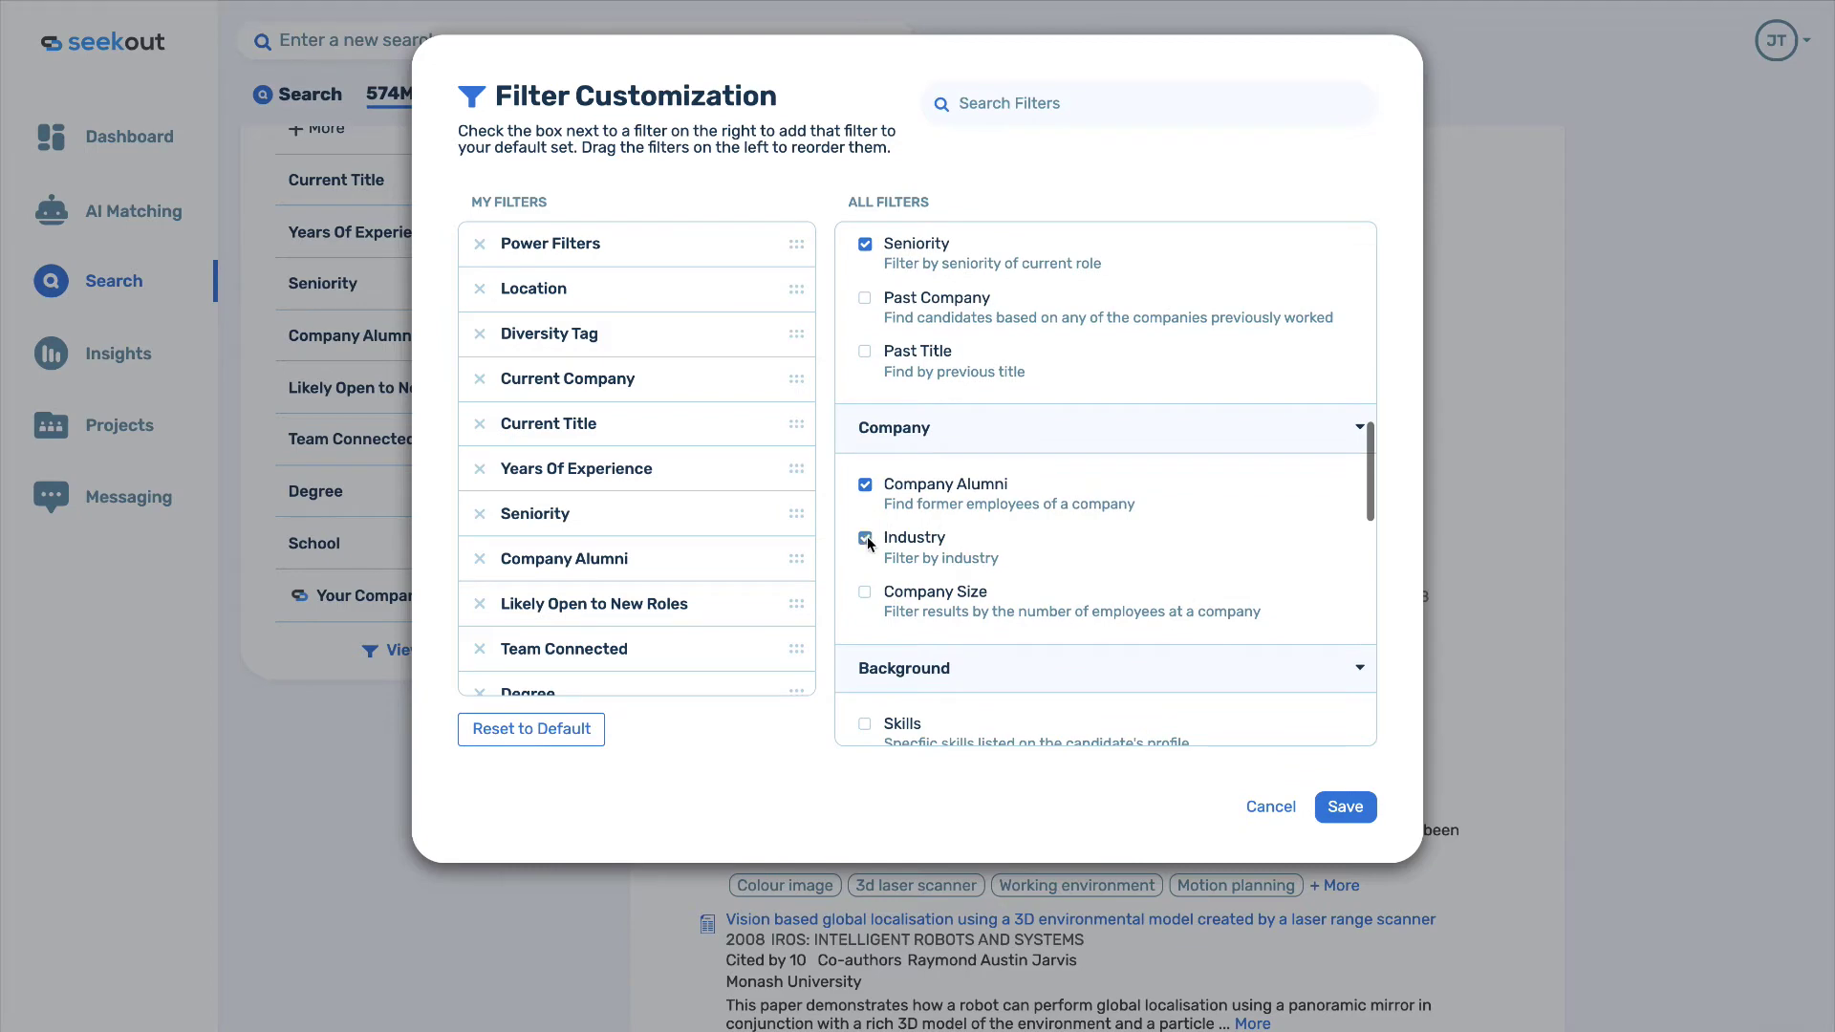
click(865, 538)
click(864, 592)
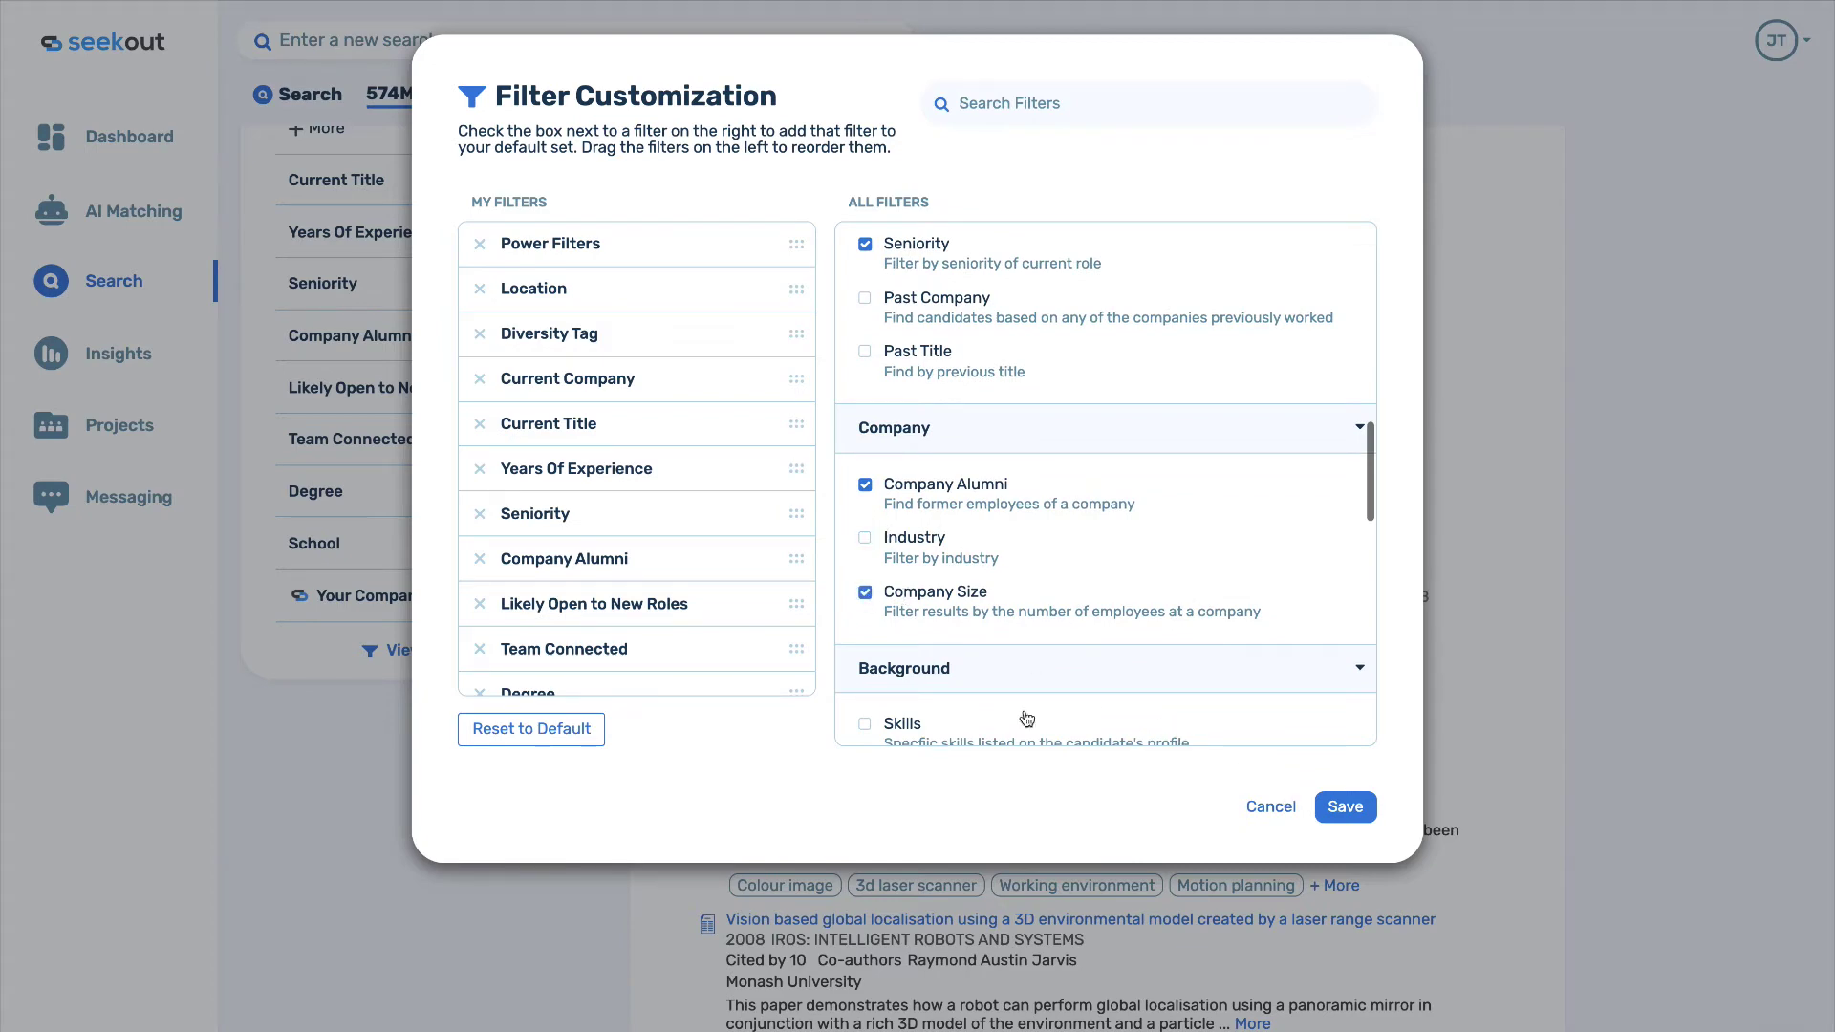
click(1344, 809)
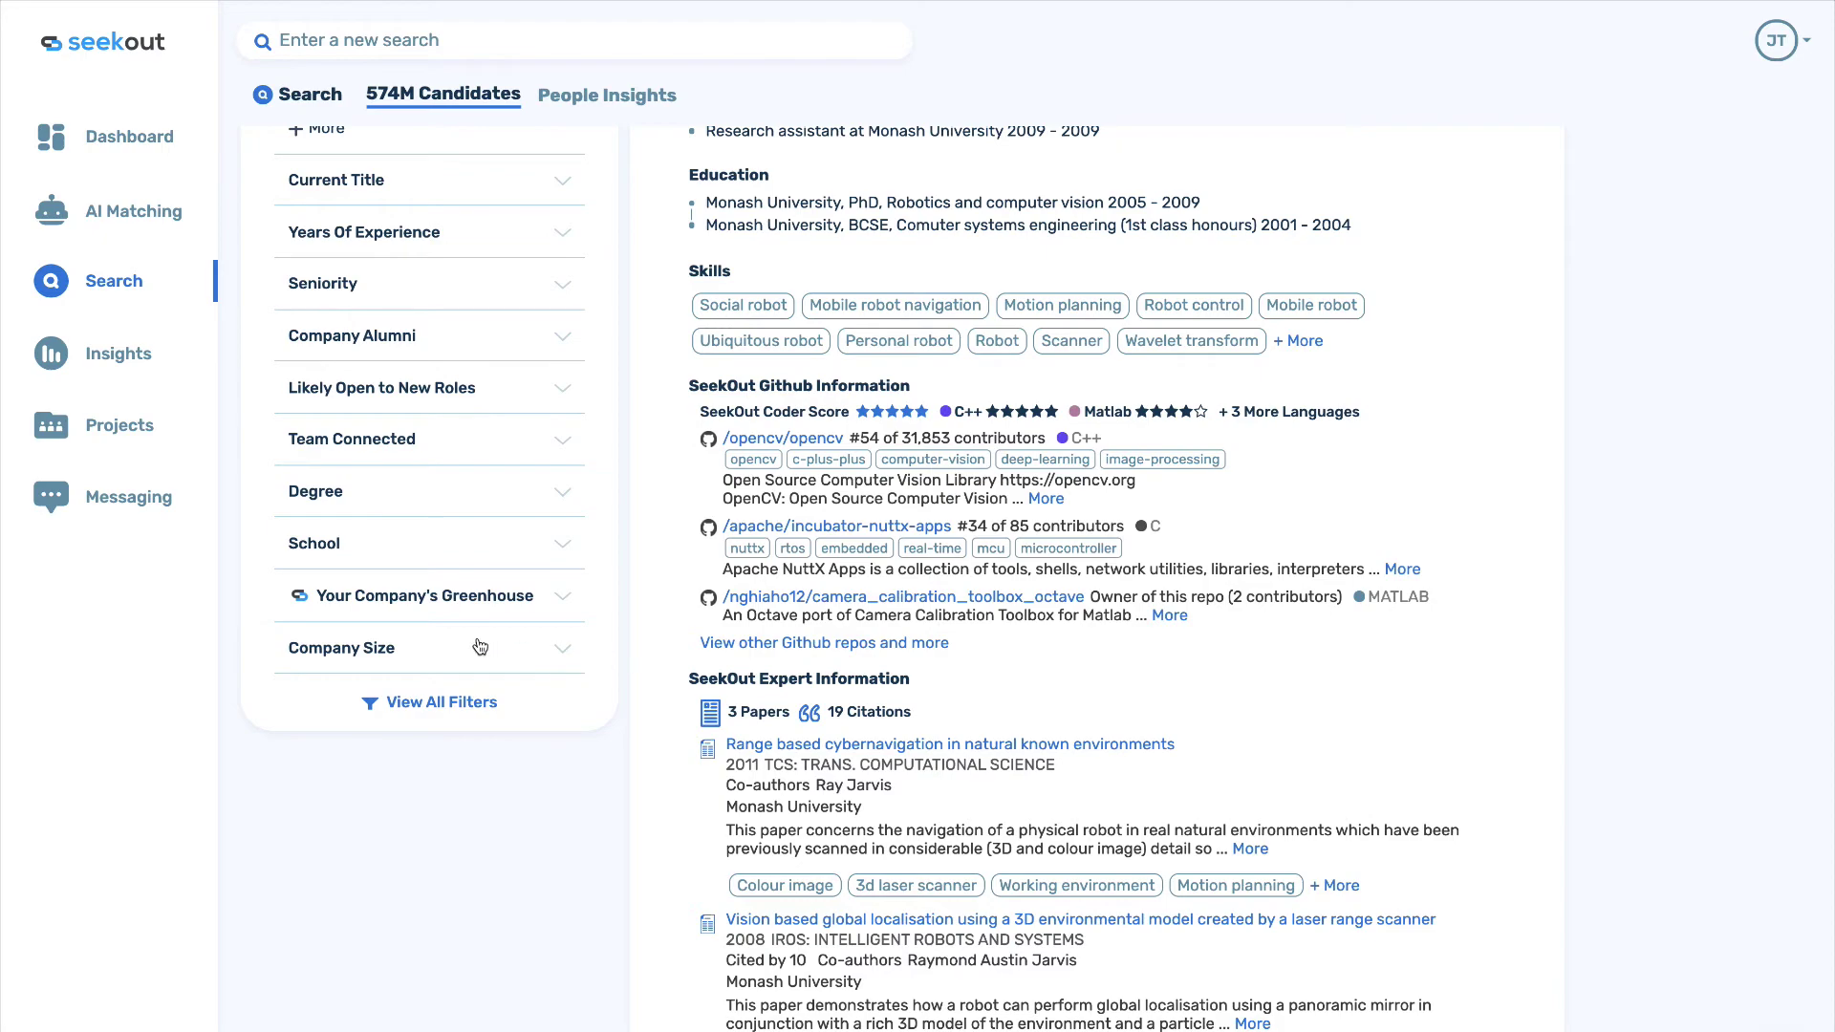
Add the Relational Databases power filter from Software Development > Databases, narrowing results to 1.6M.
scroll(482, 645, up, 5)
scroll(479, 646, up, 7)
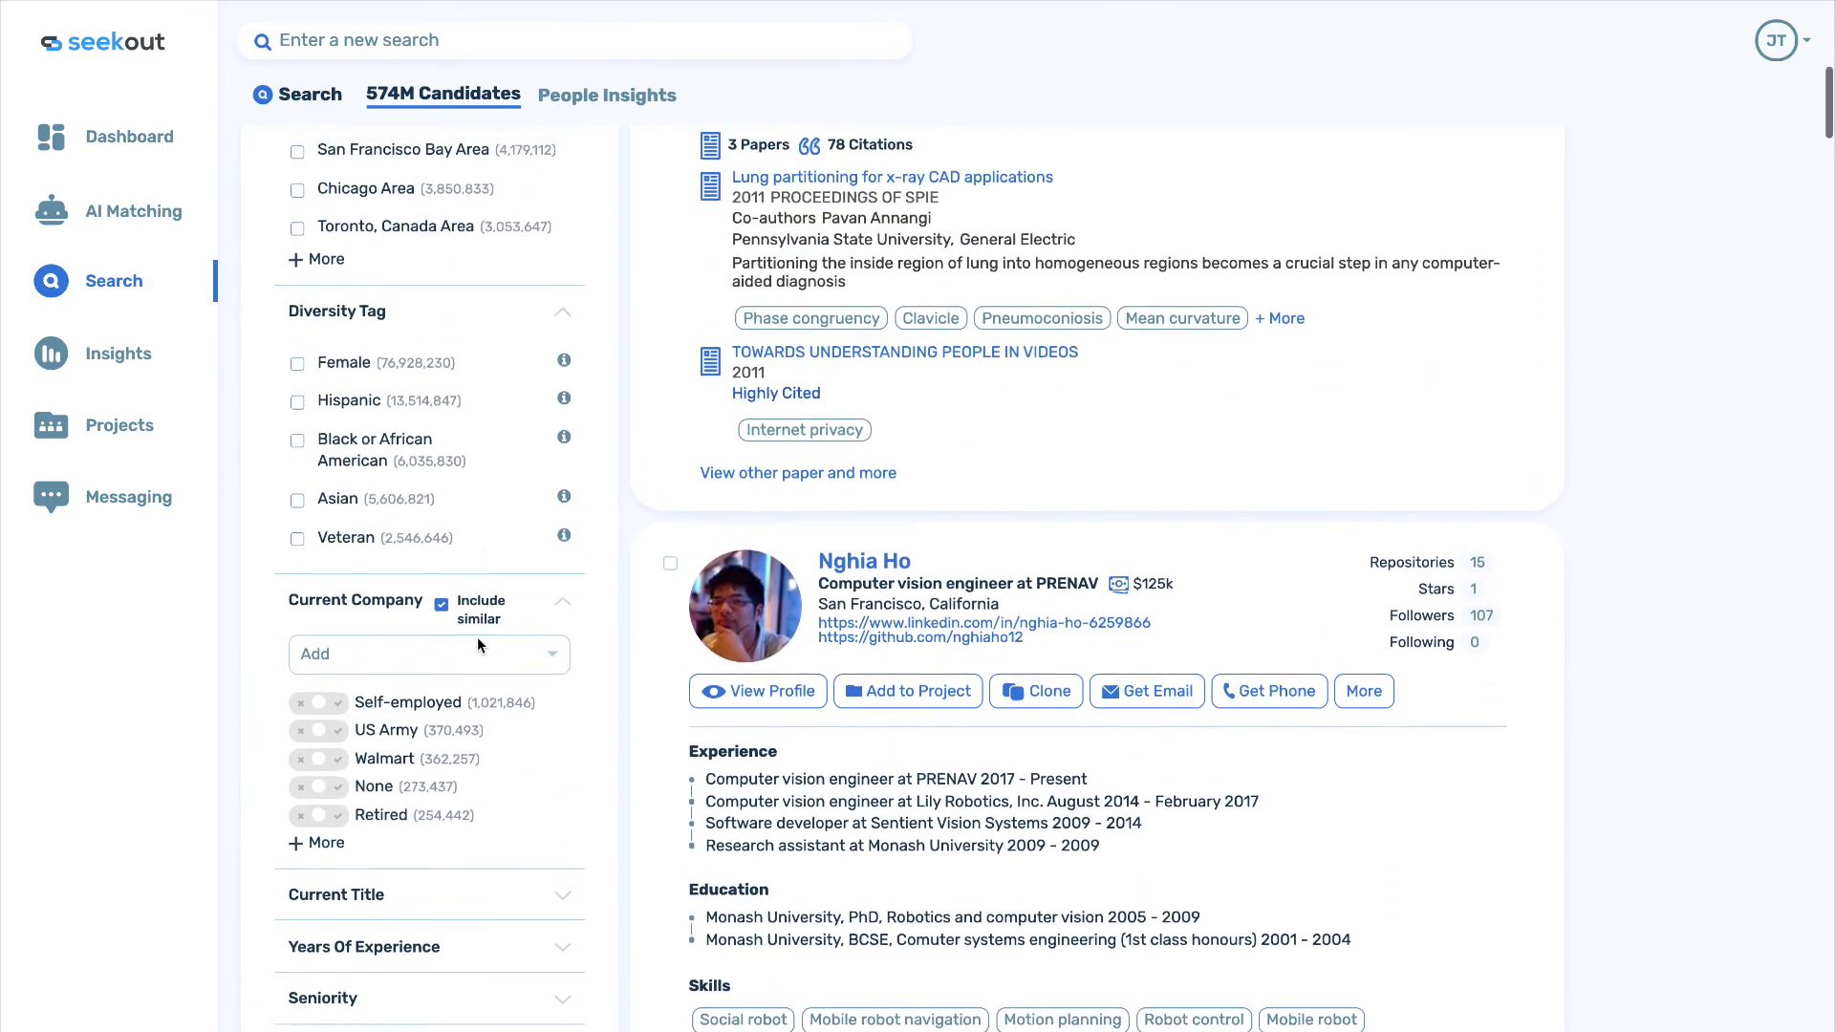
scroll(477, 636, up, 2)
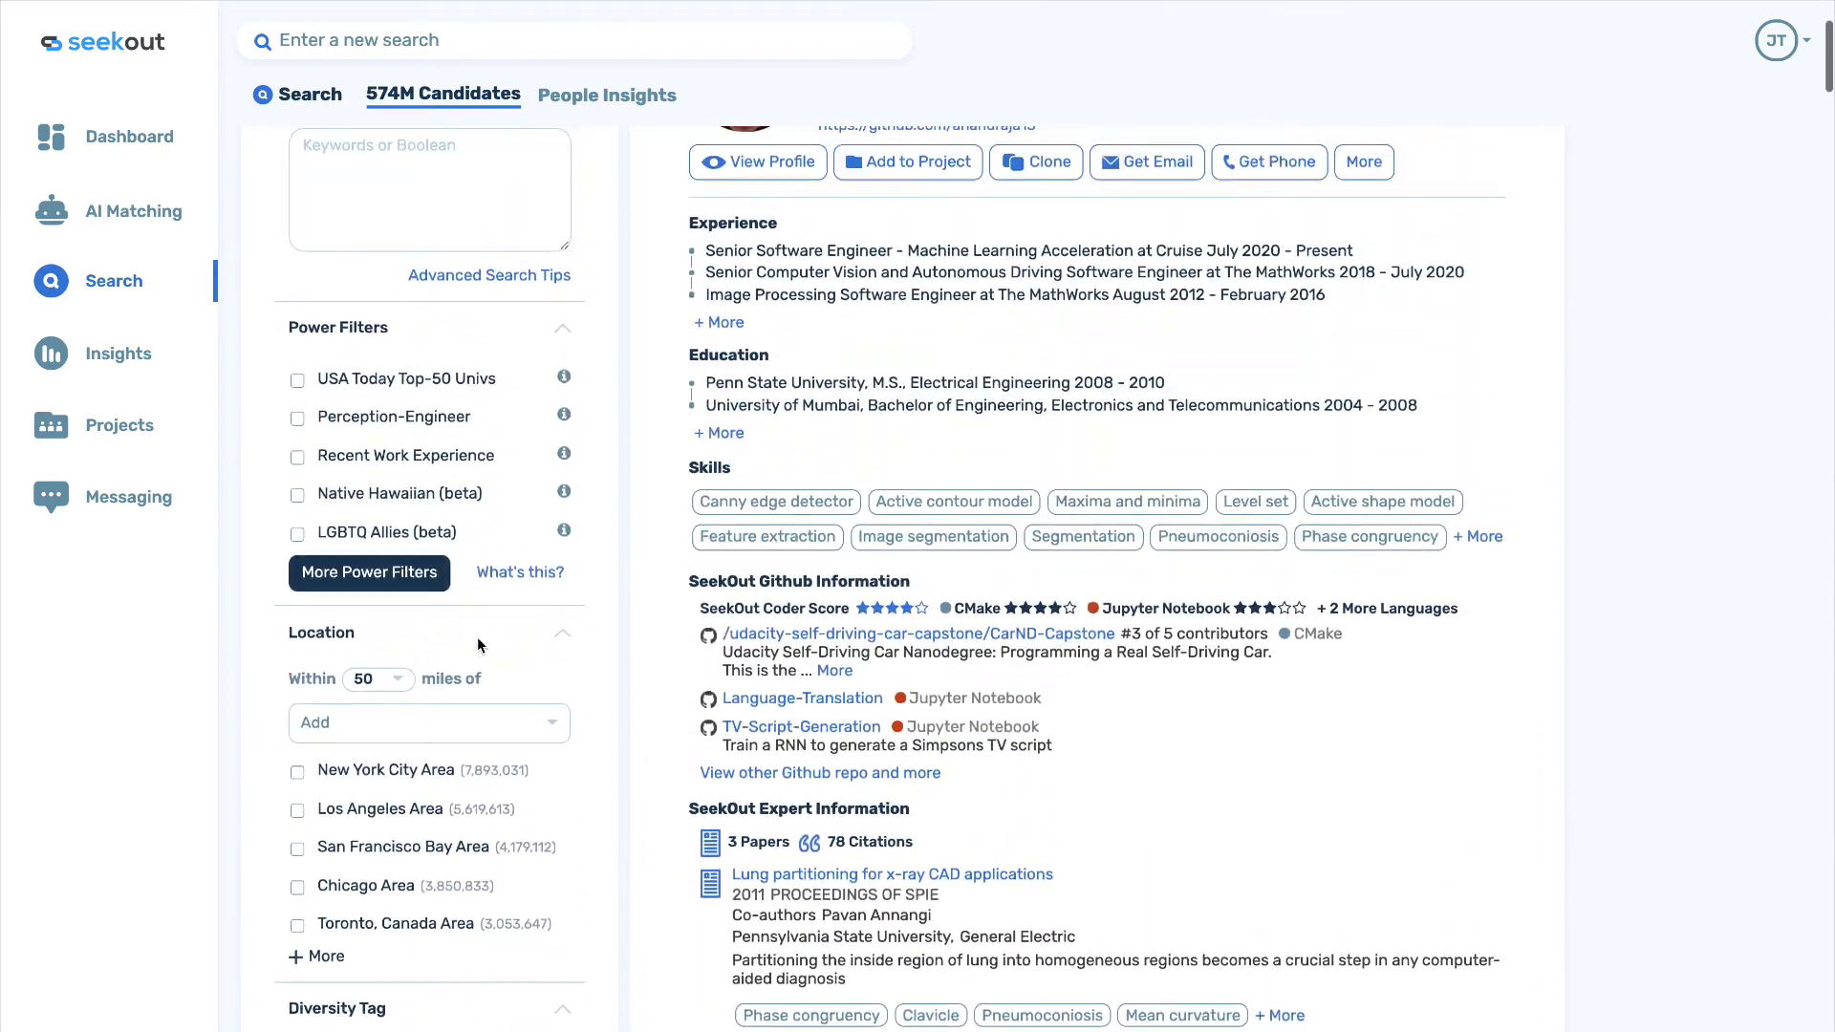
click(392, 586)
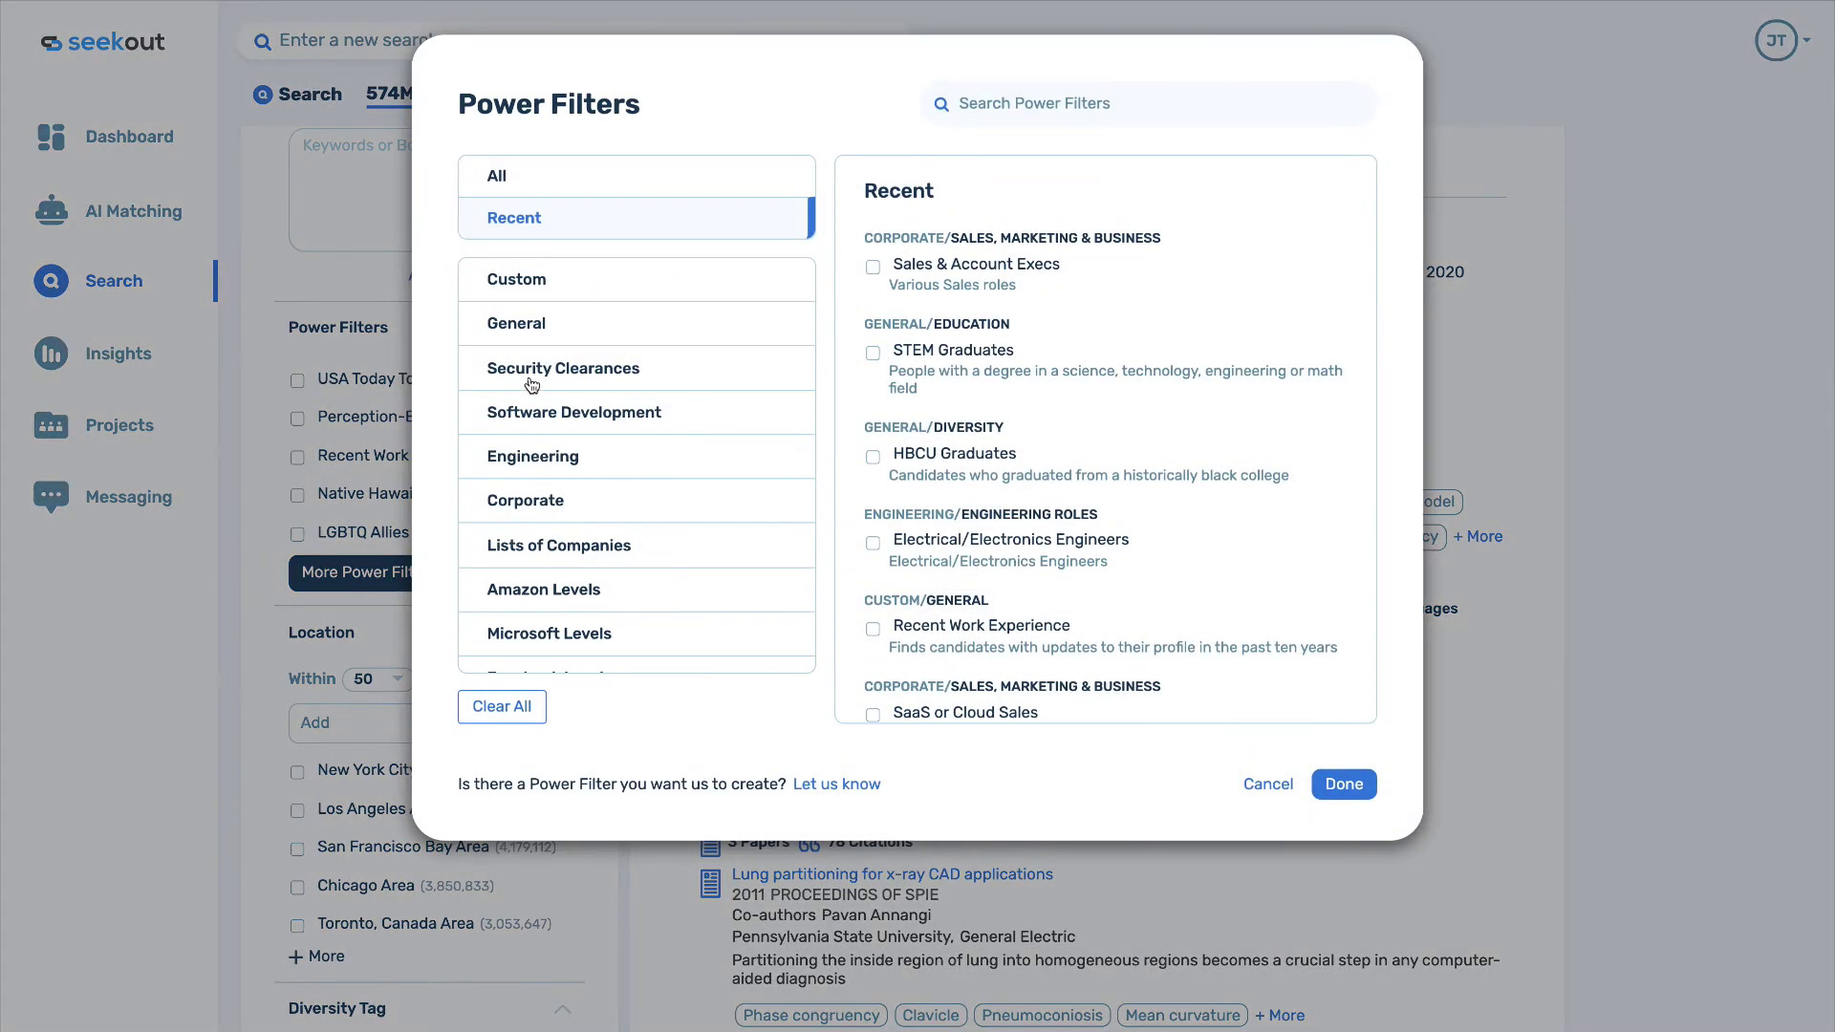
click(527, 422)
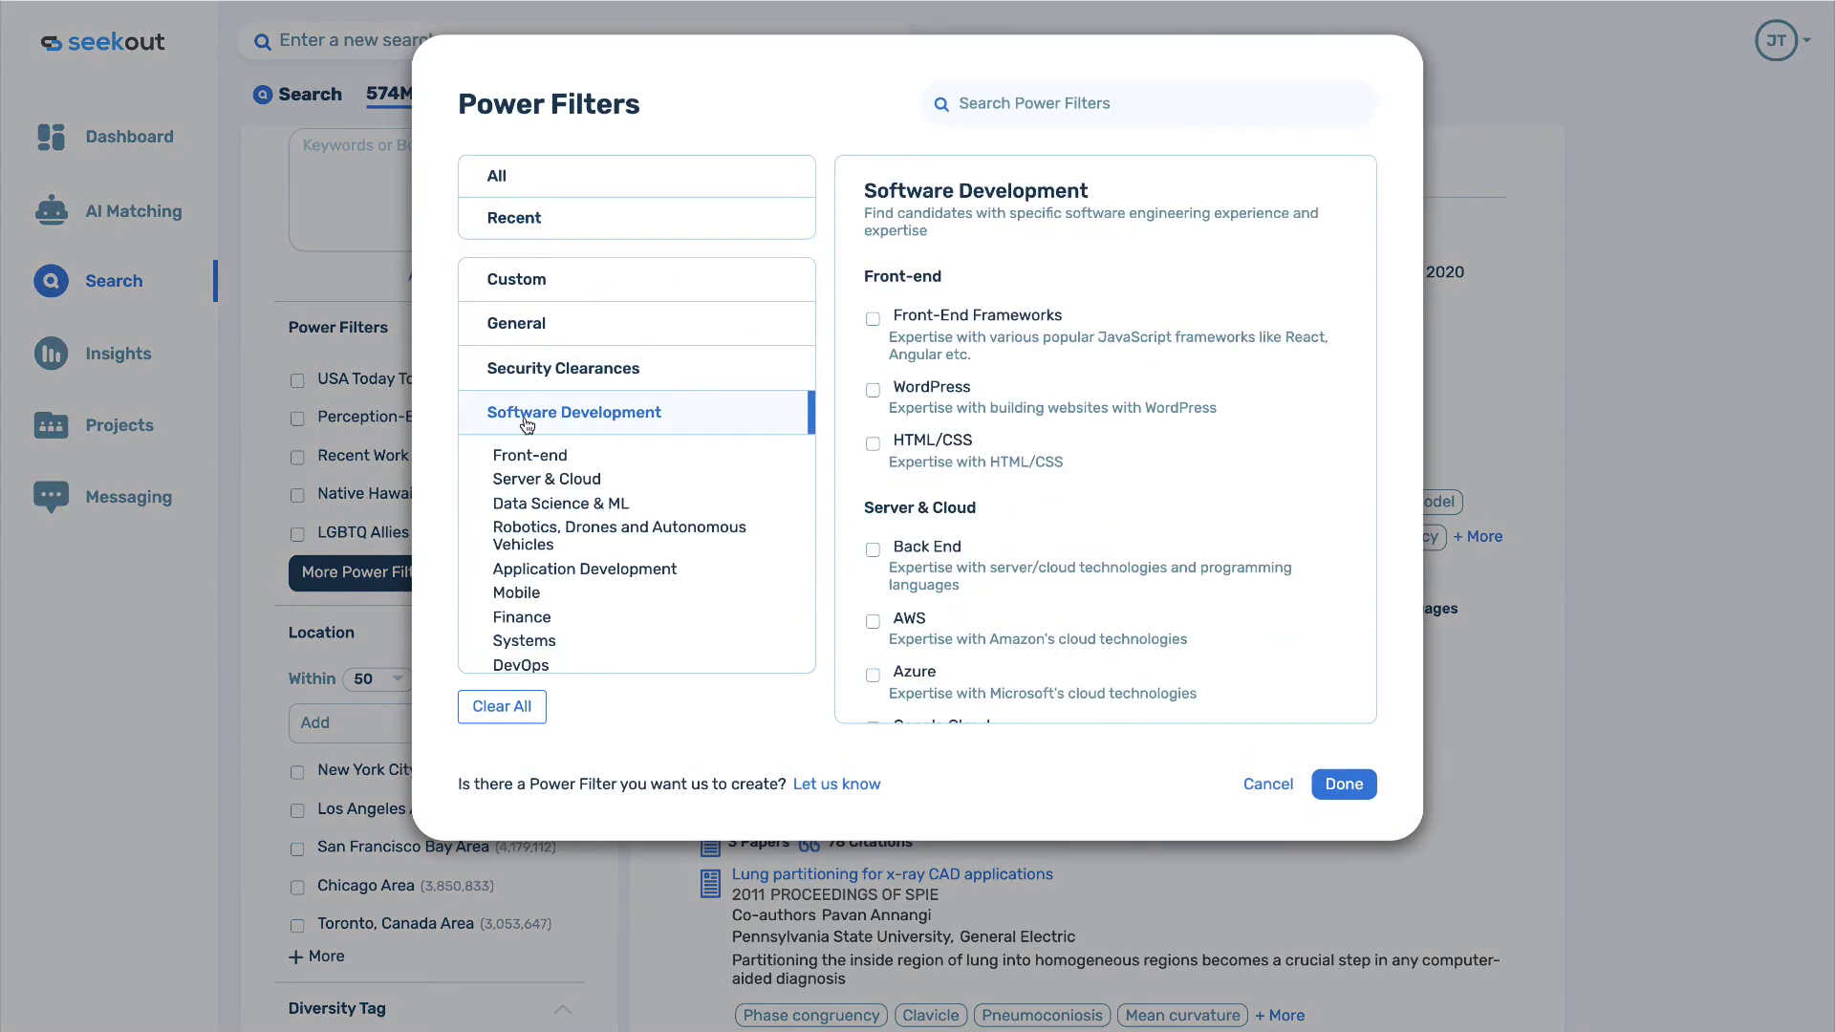
scroll(570, 541, down, 2)
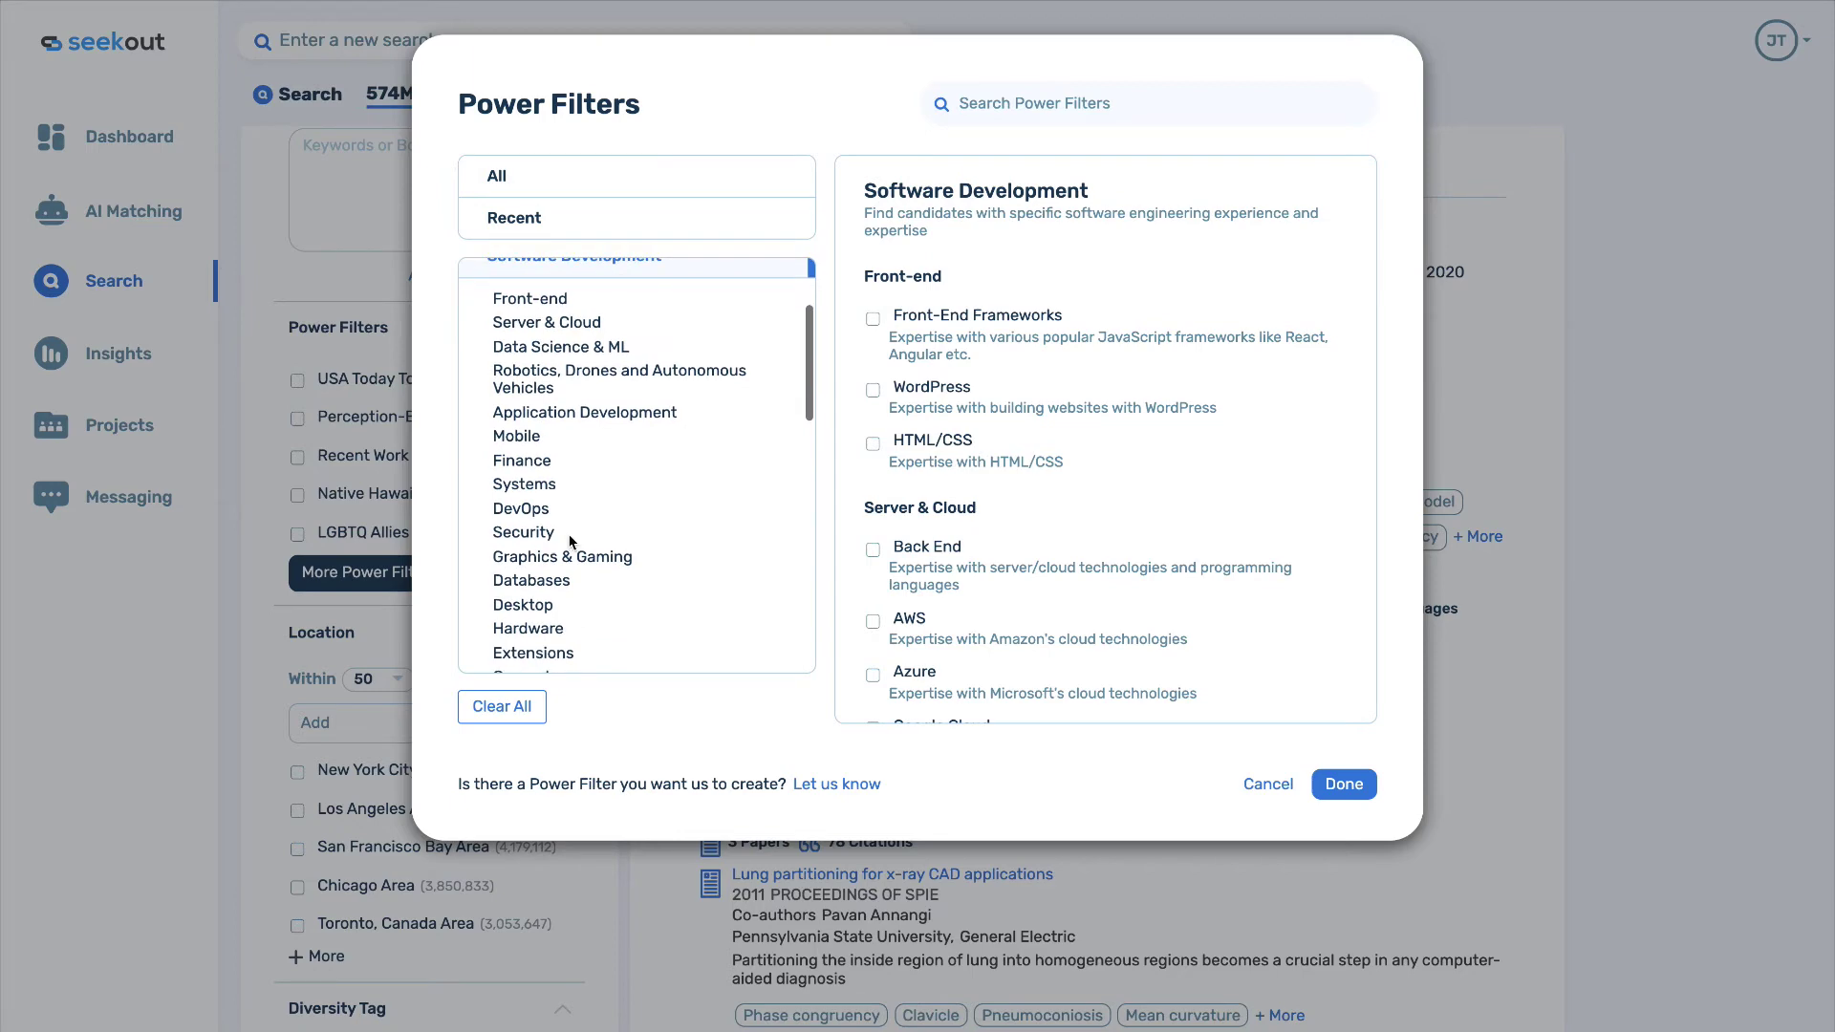
click(562, 558)
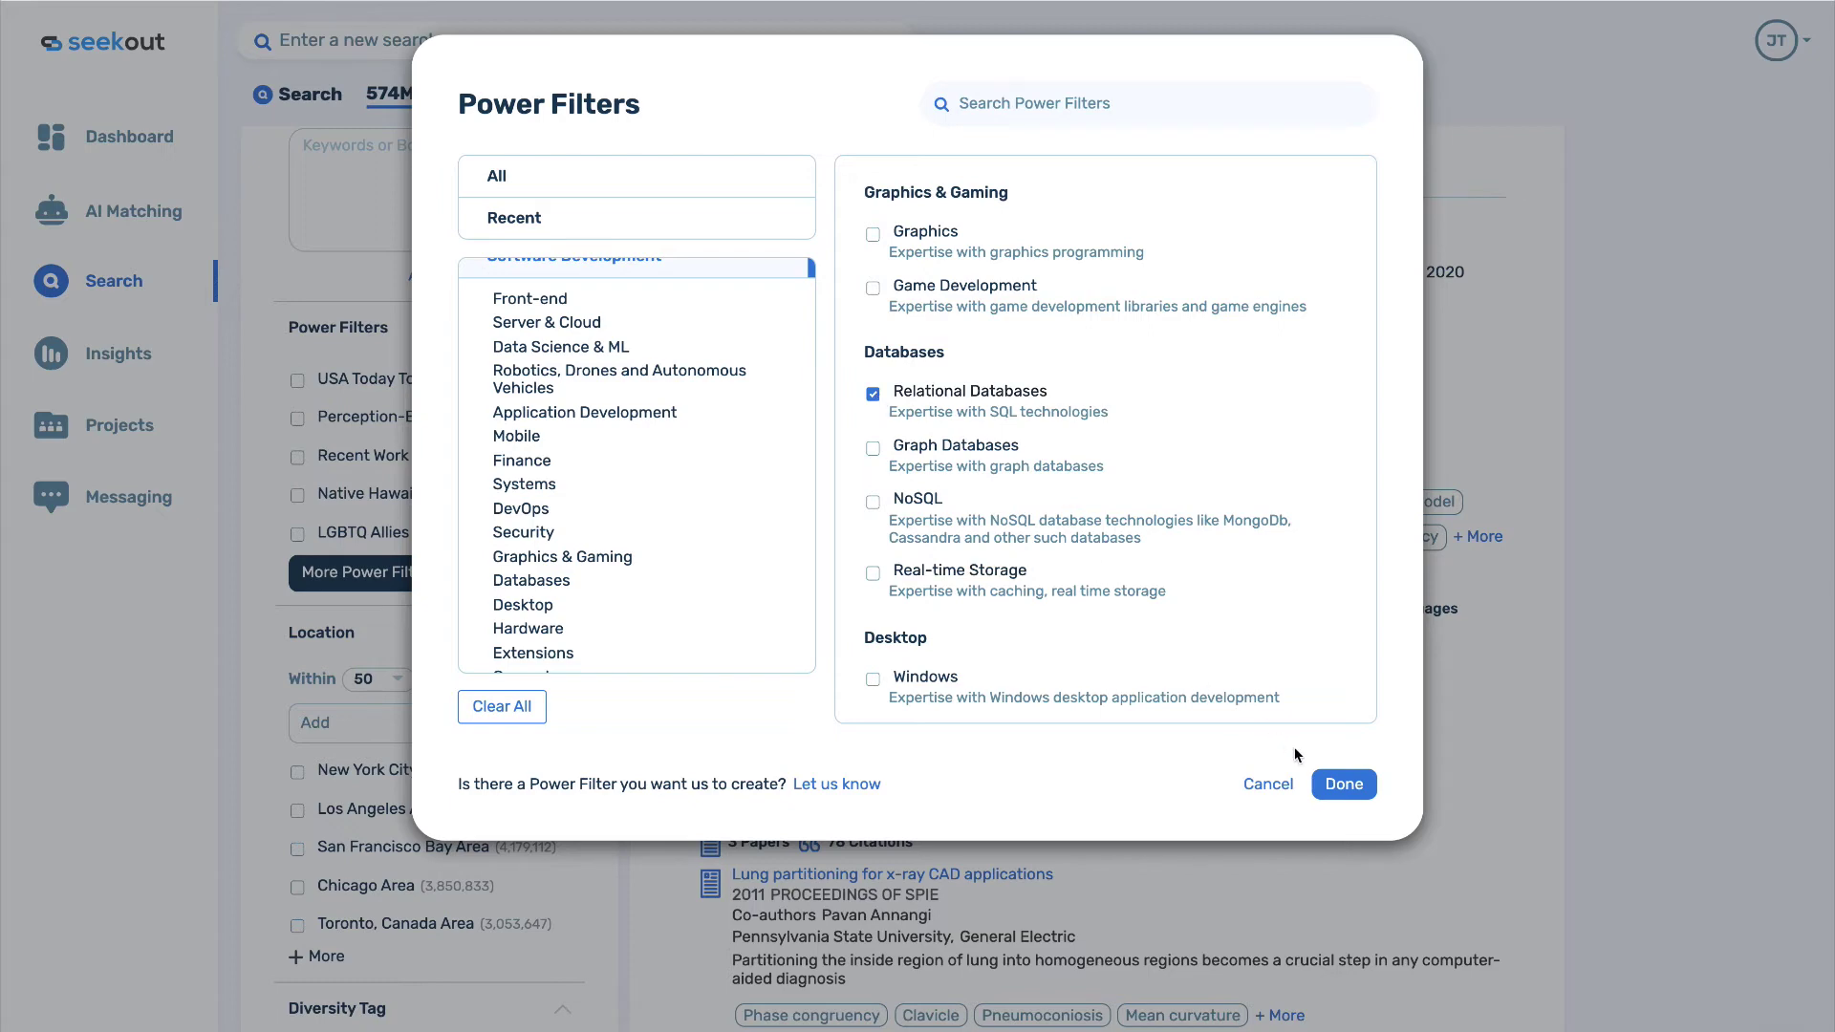
click(1343, 784)
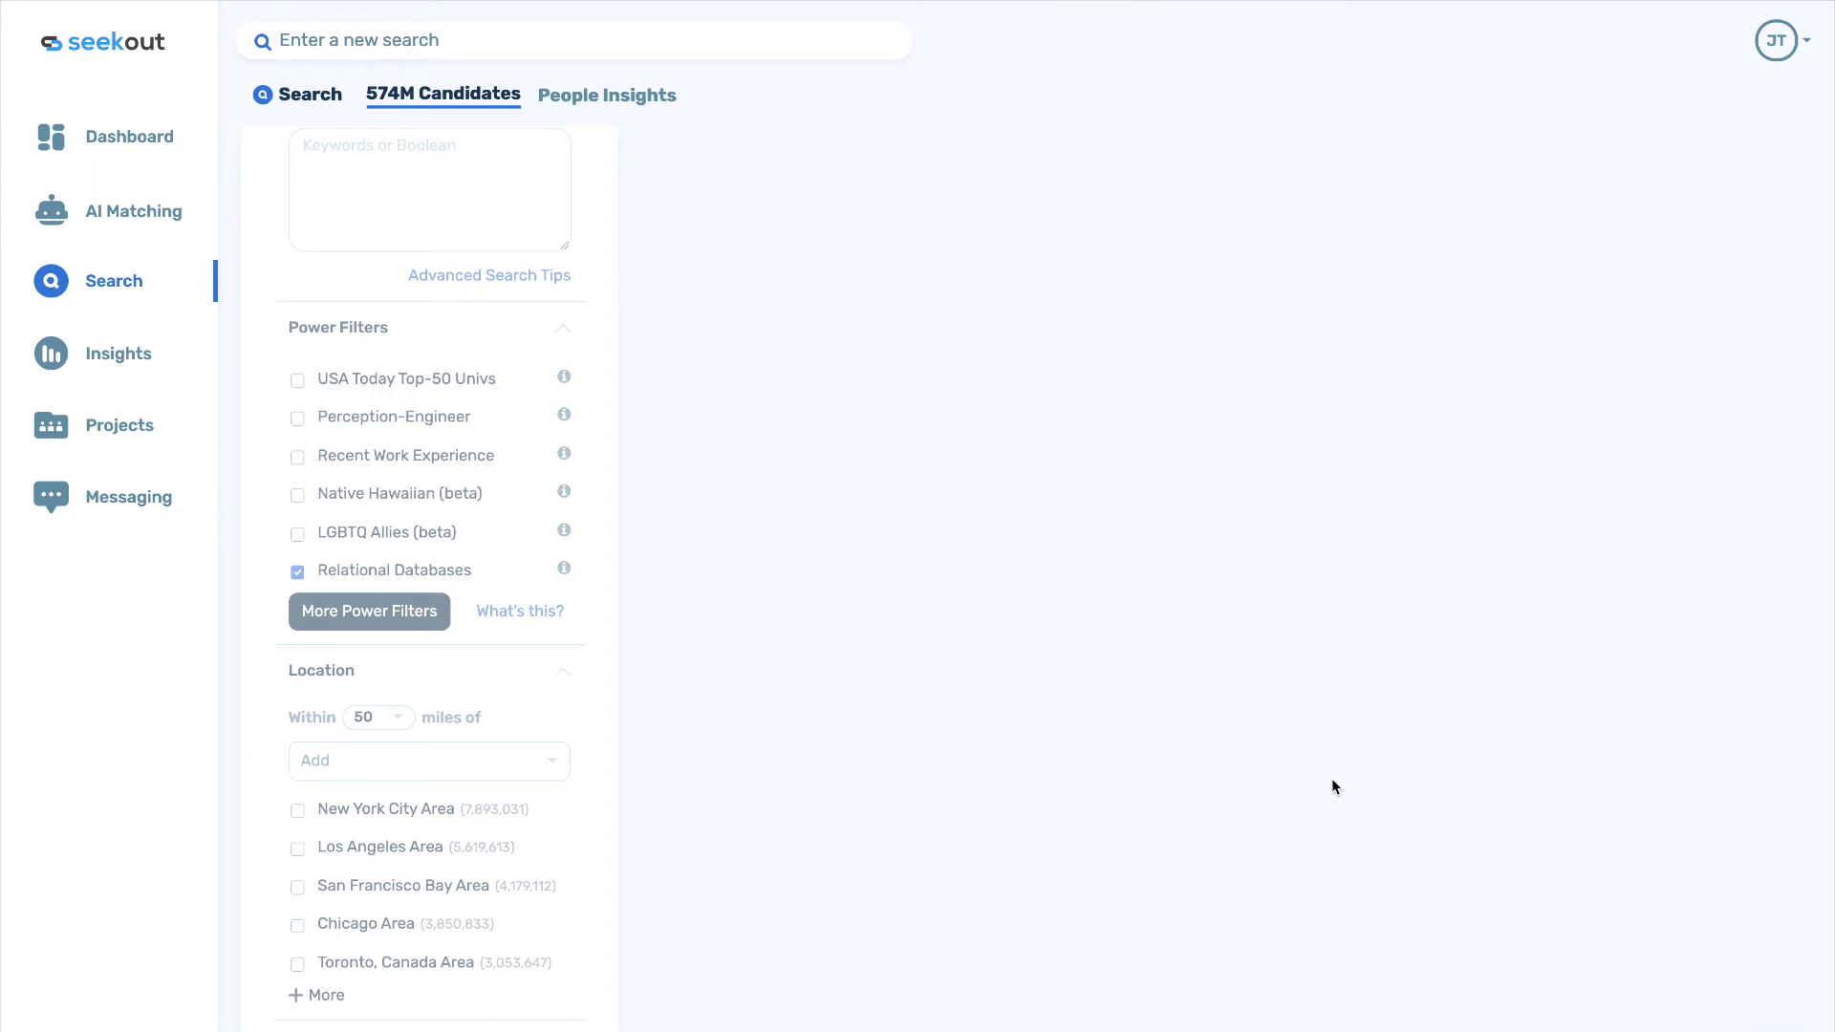
scroll(1332, 778, up, 3)
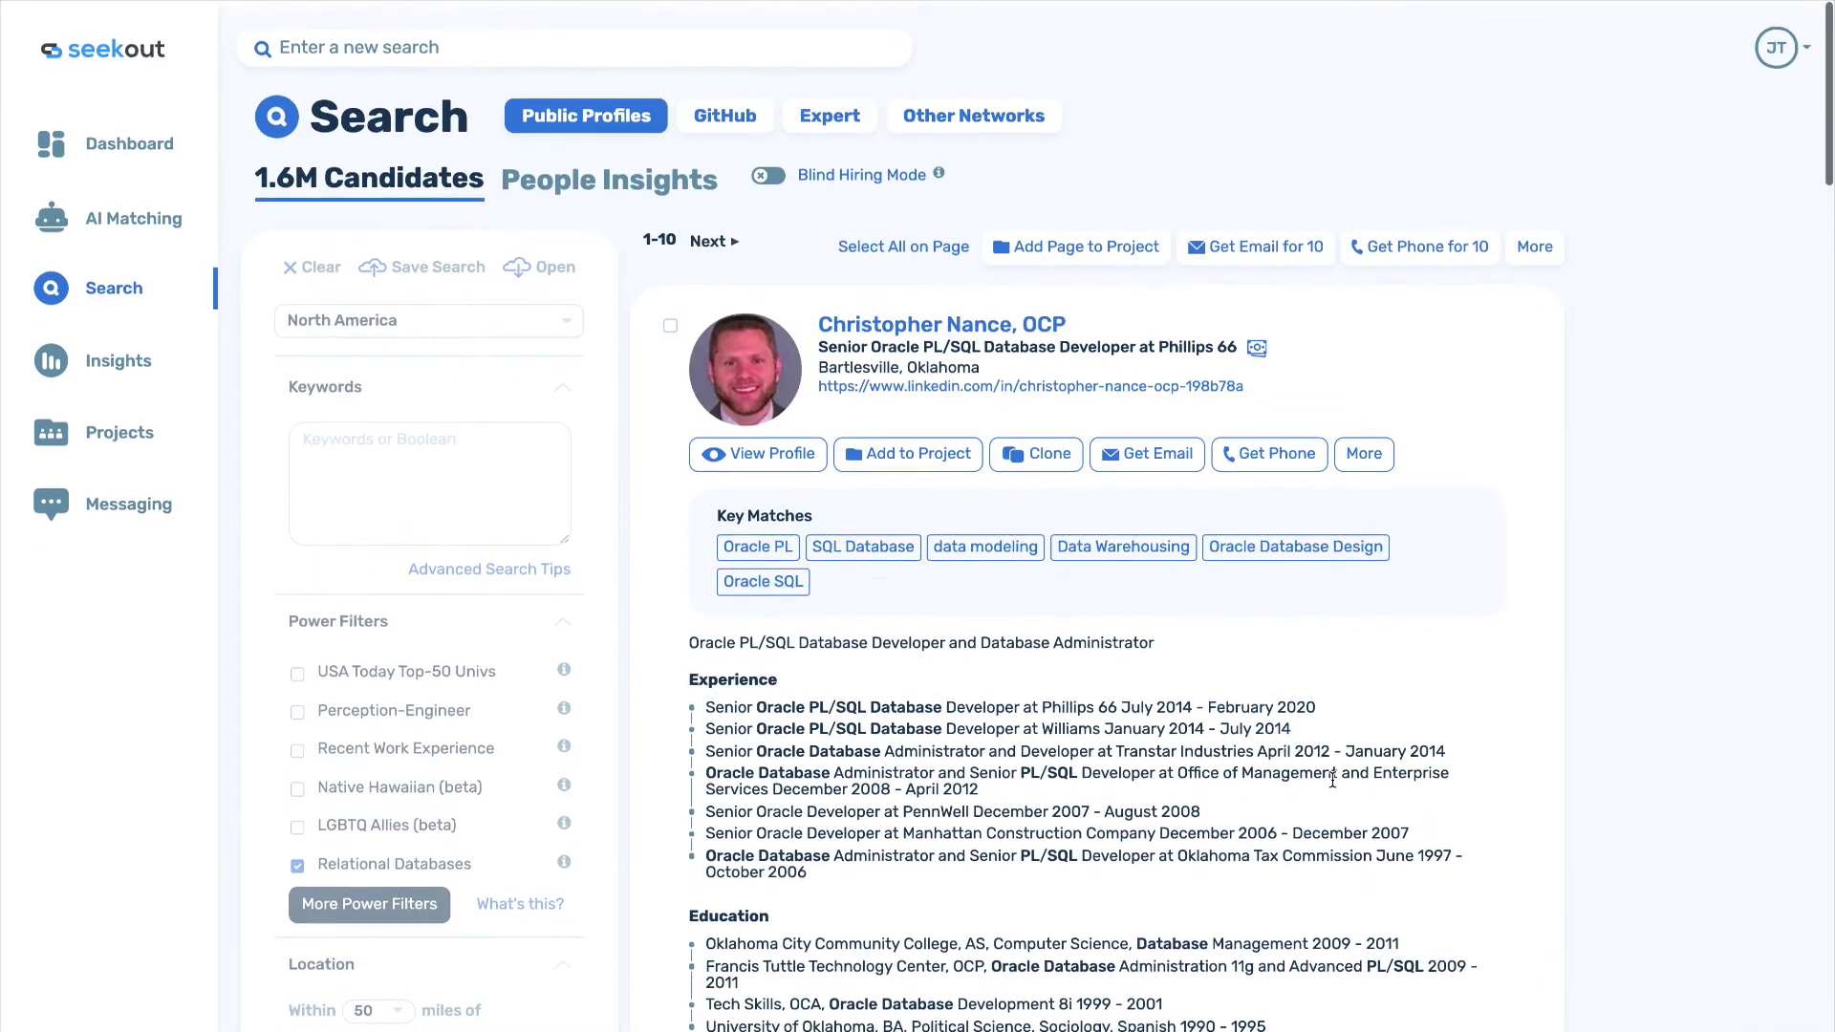
scroll(1332, 779, down, 5)
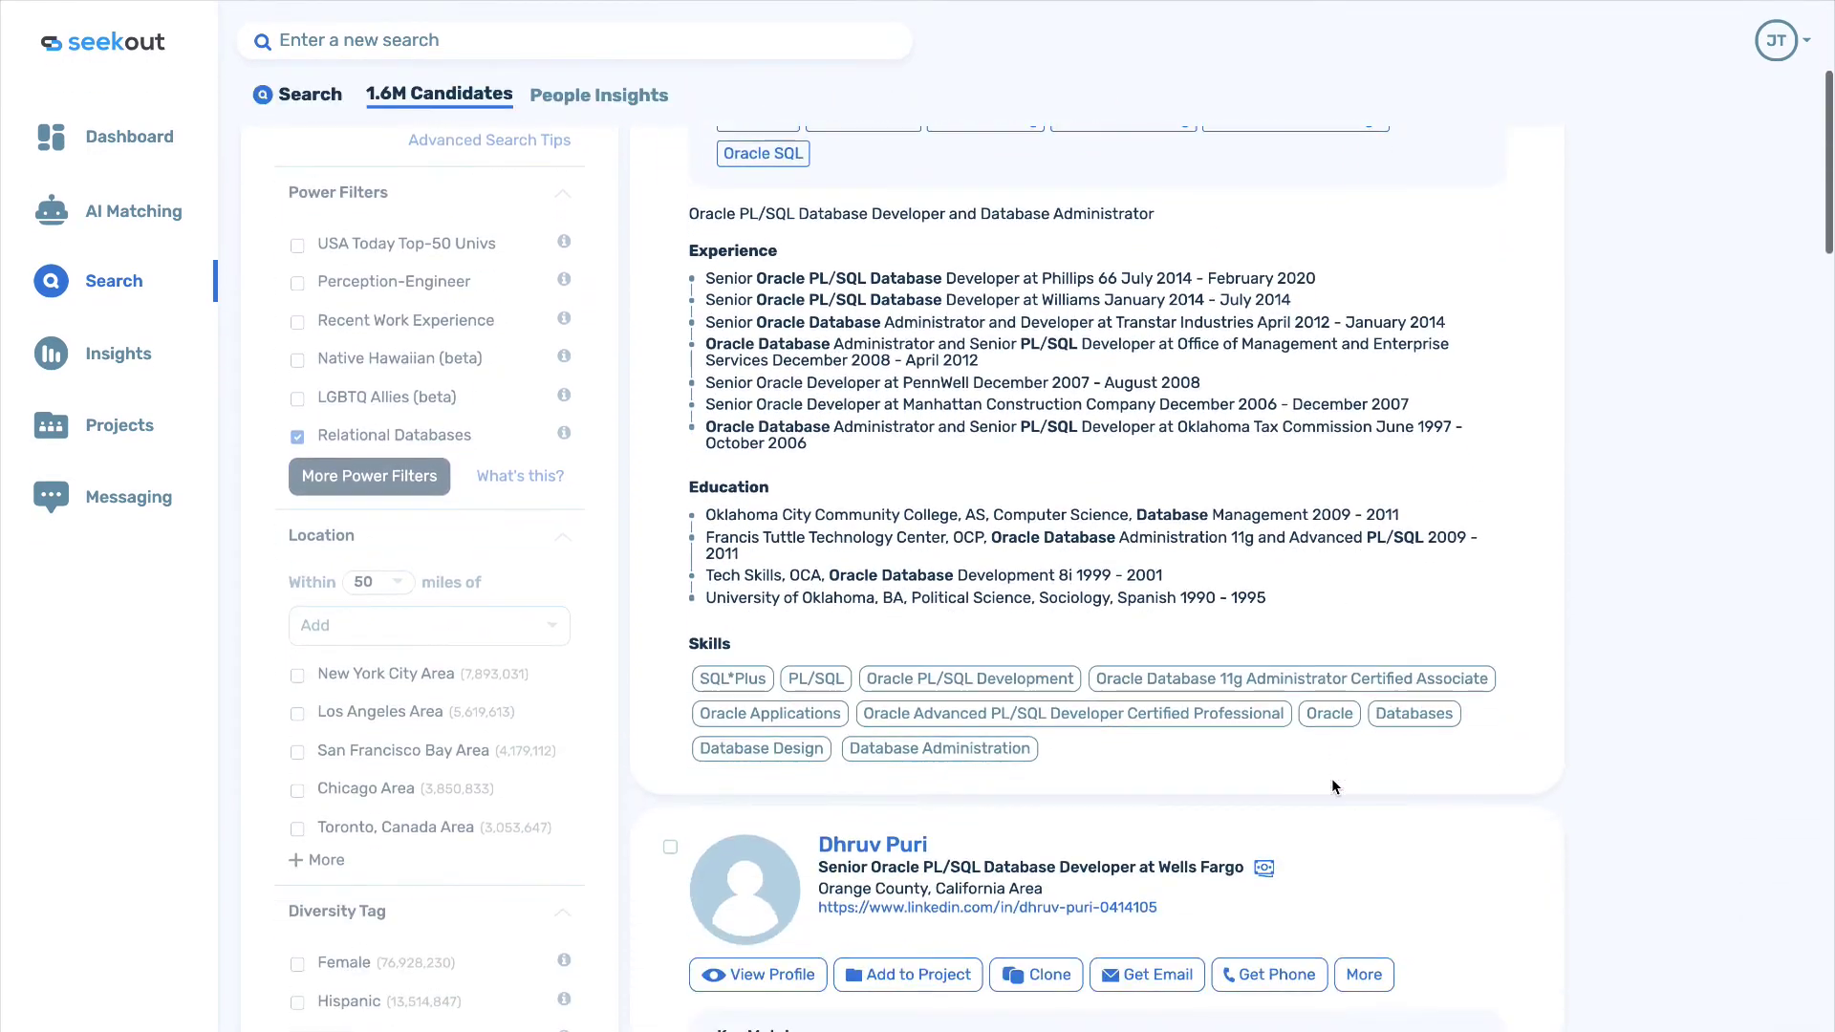
Add Nashville Area, TN as the location filter.
scroll(1332, 778, down, 2)
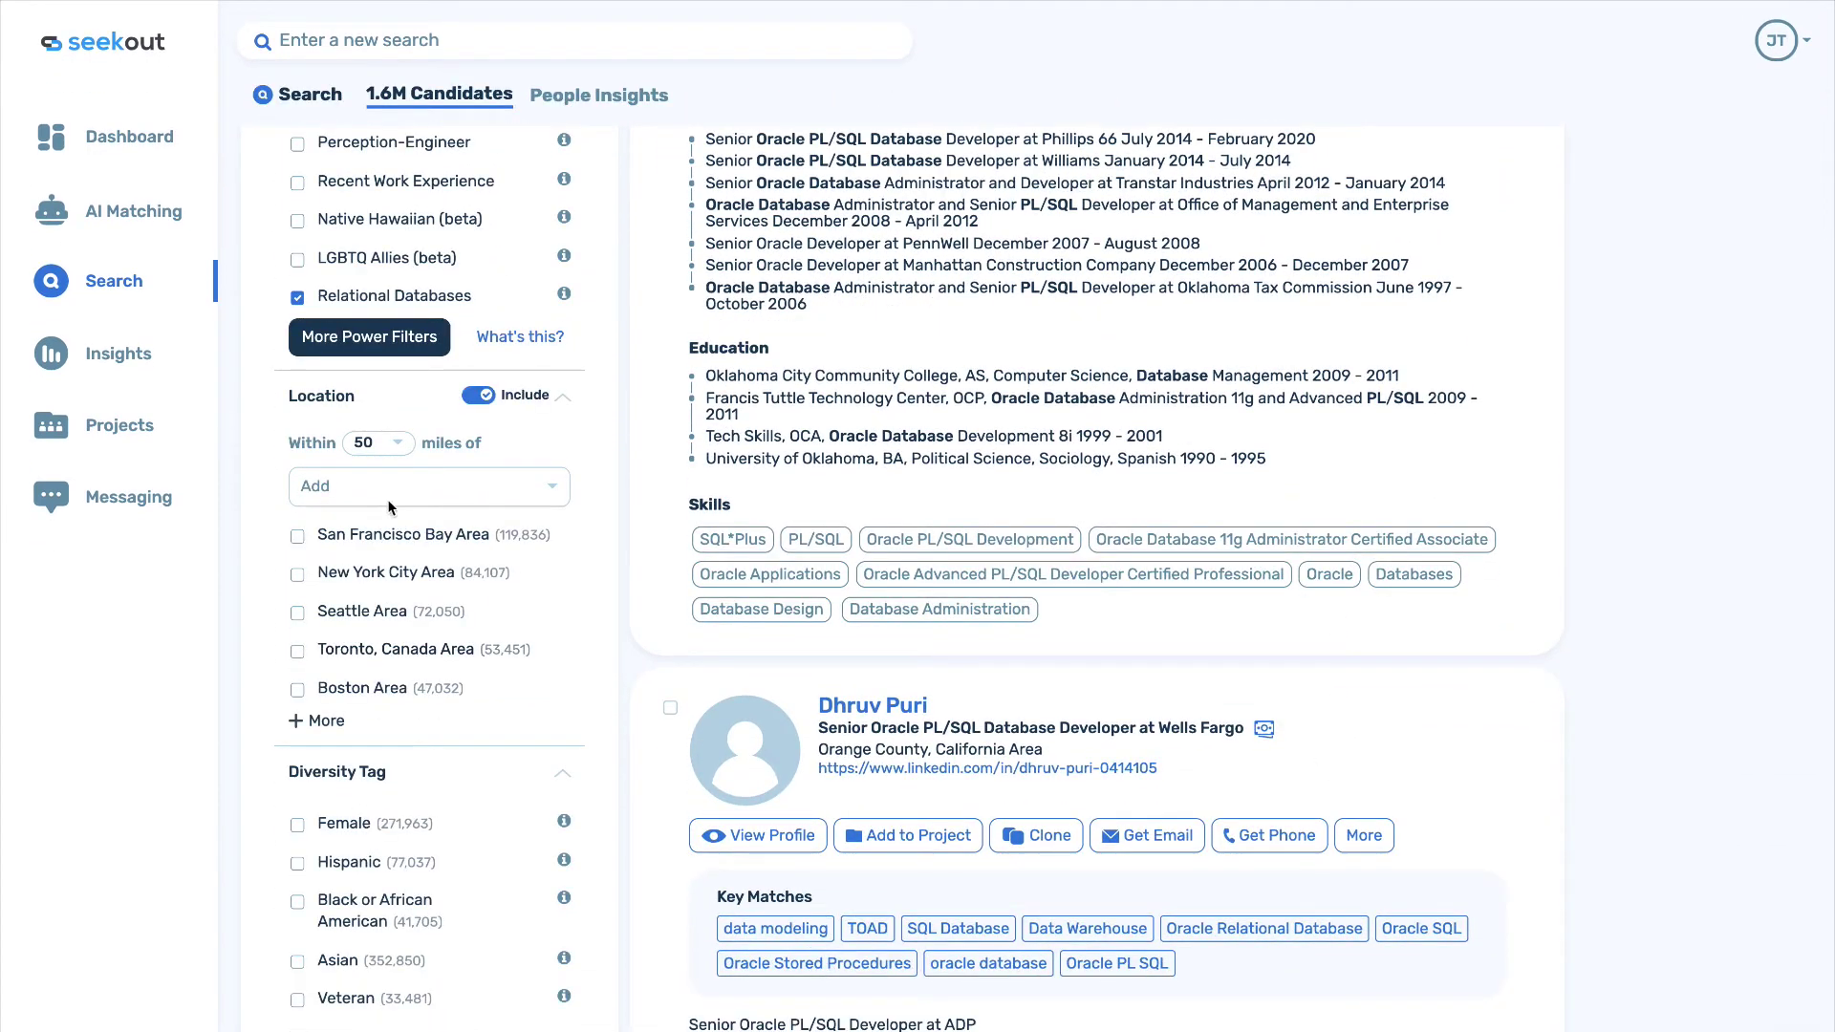
click(372, 488)
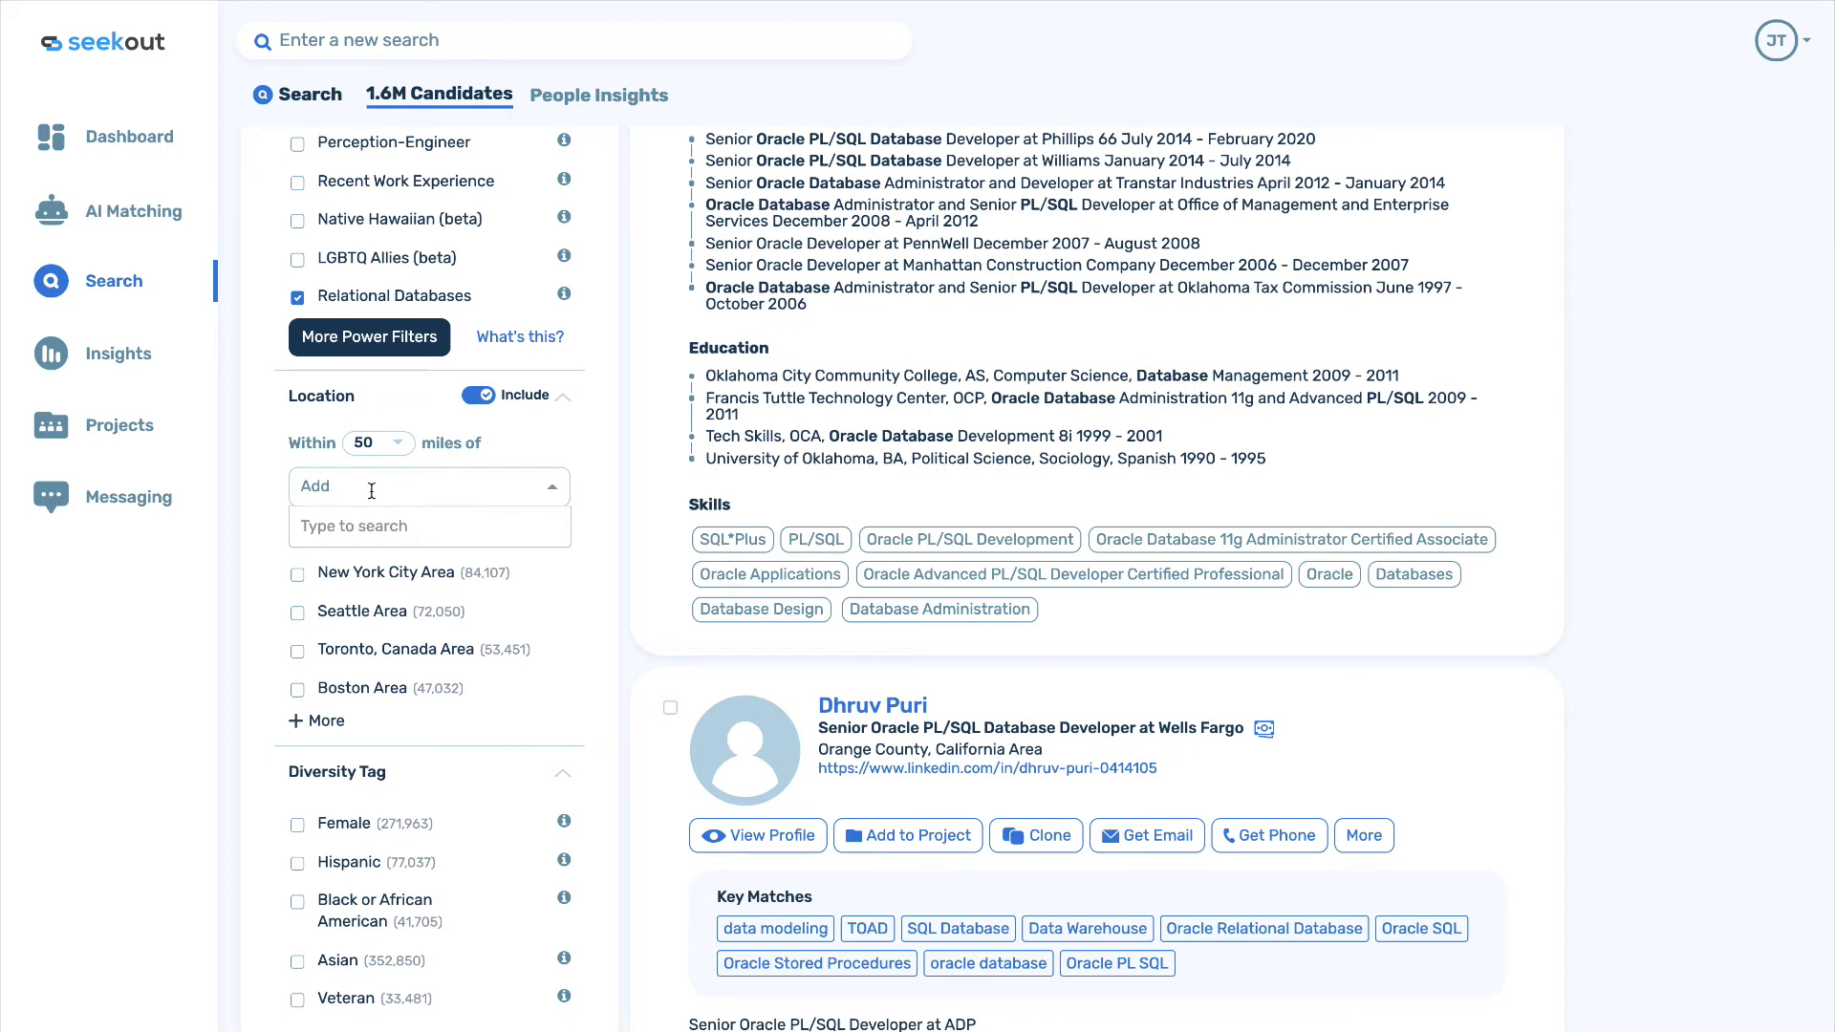
text(nashvi)
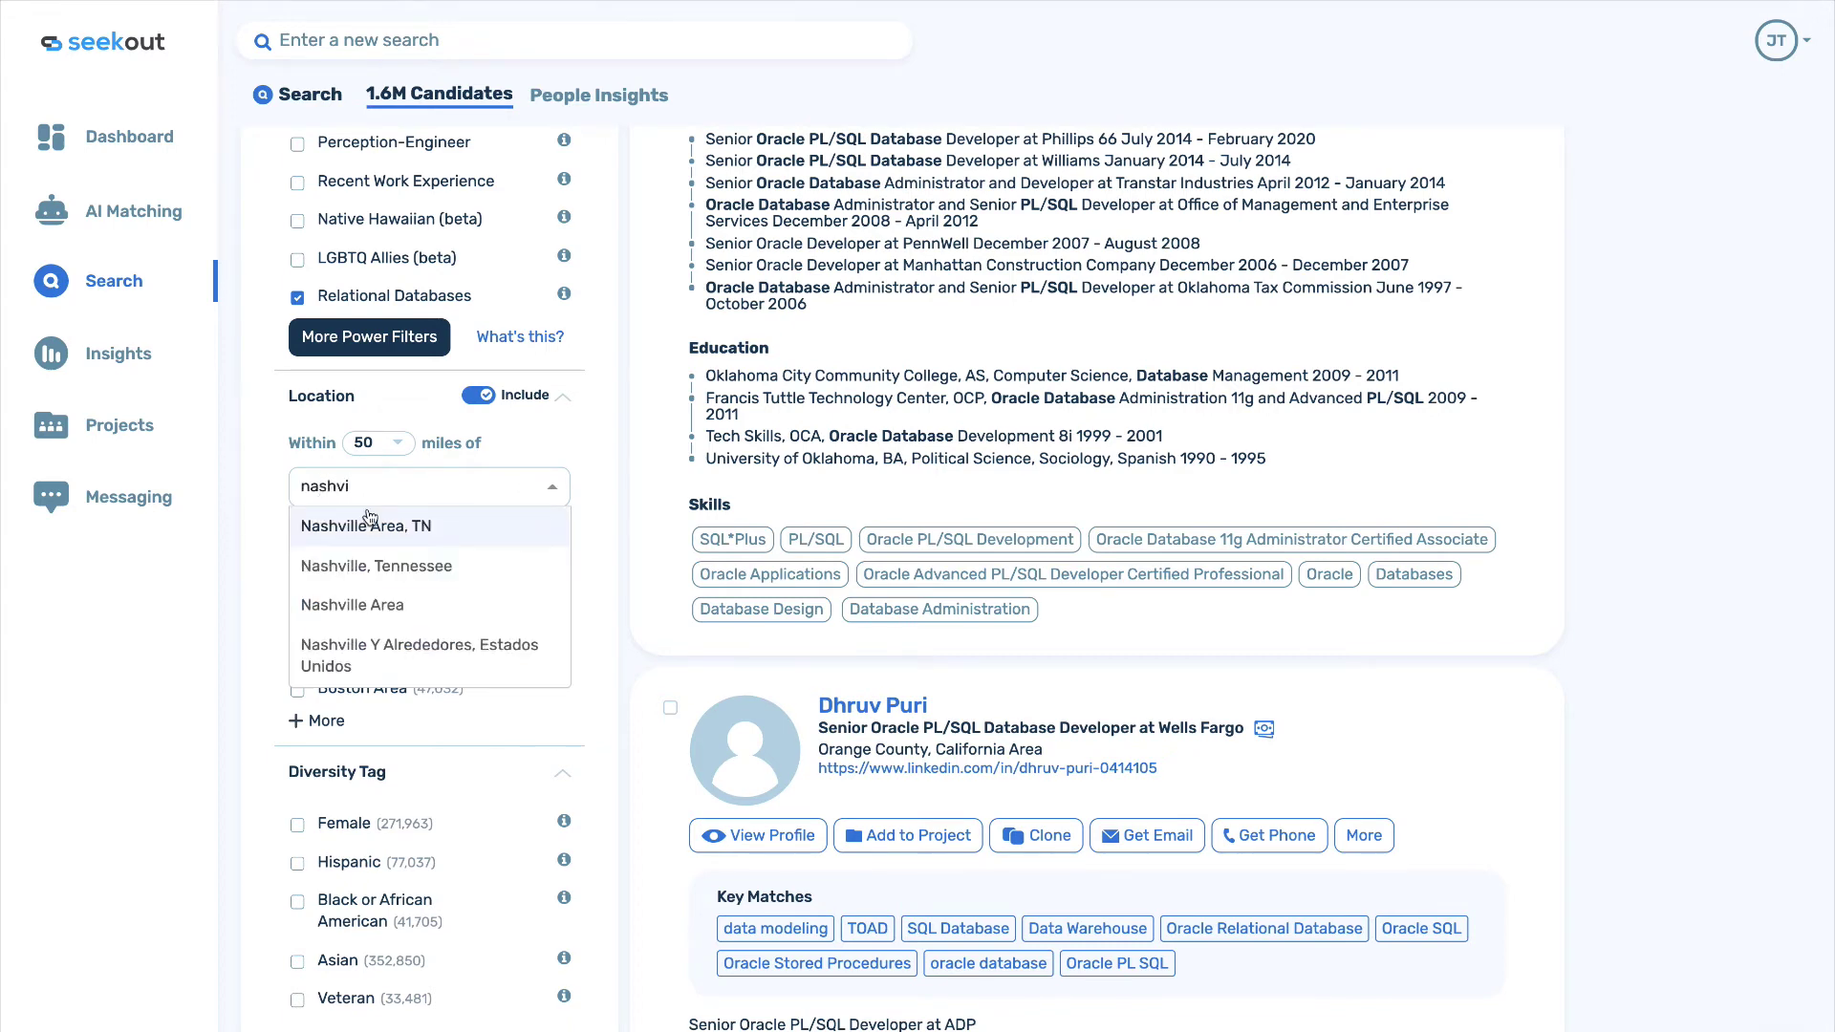
click(370, 524)
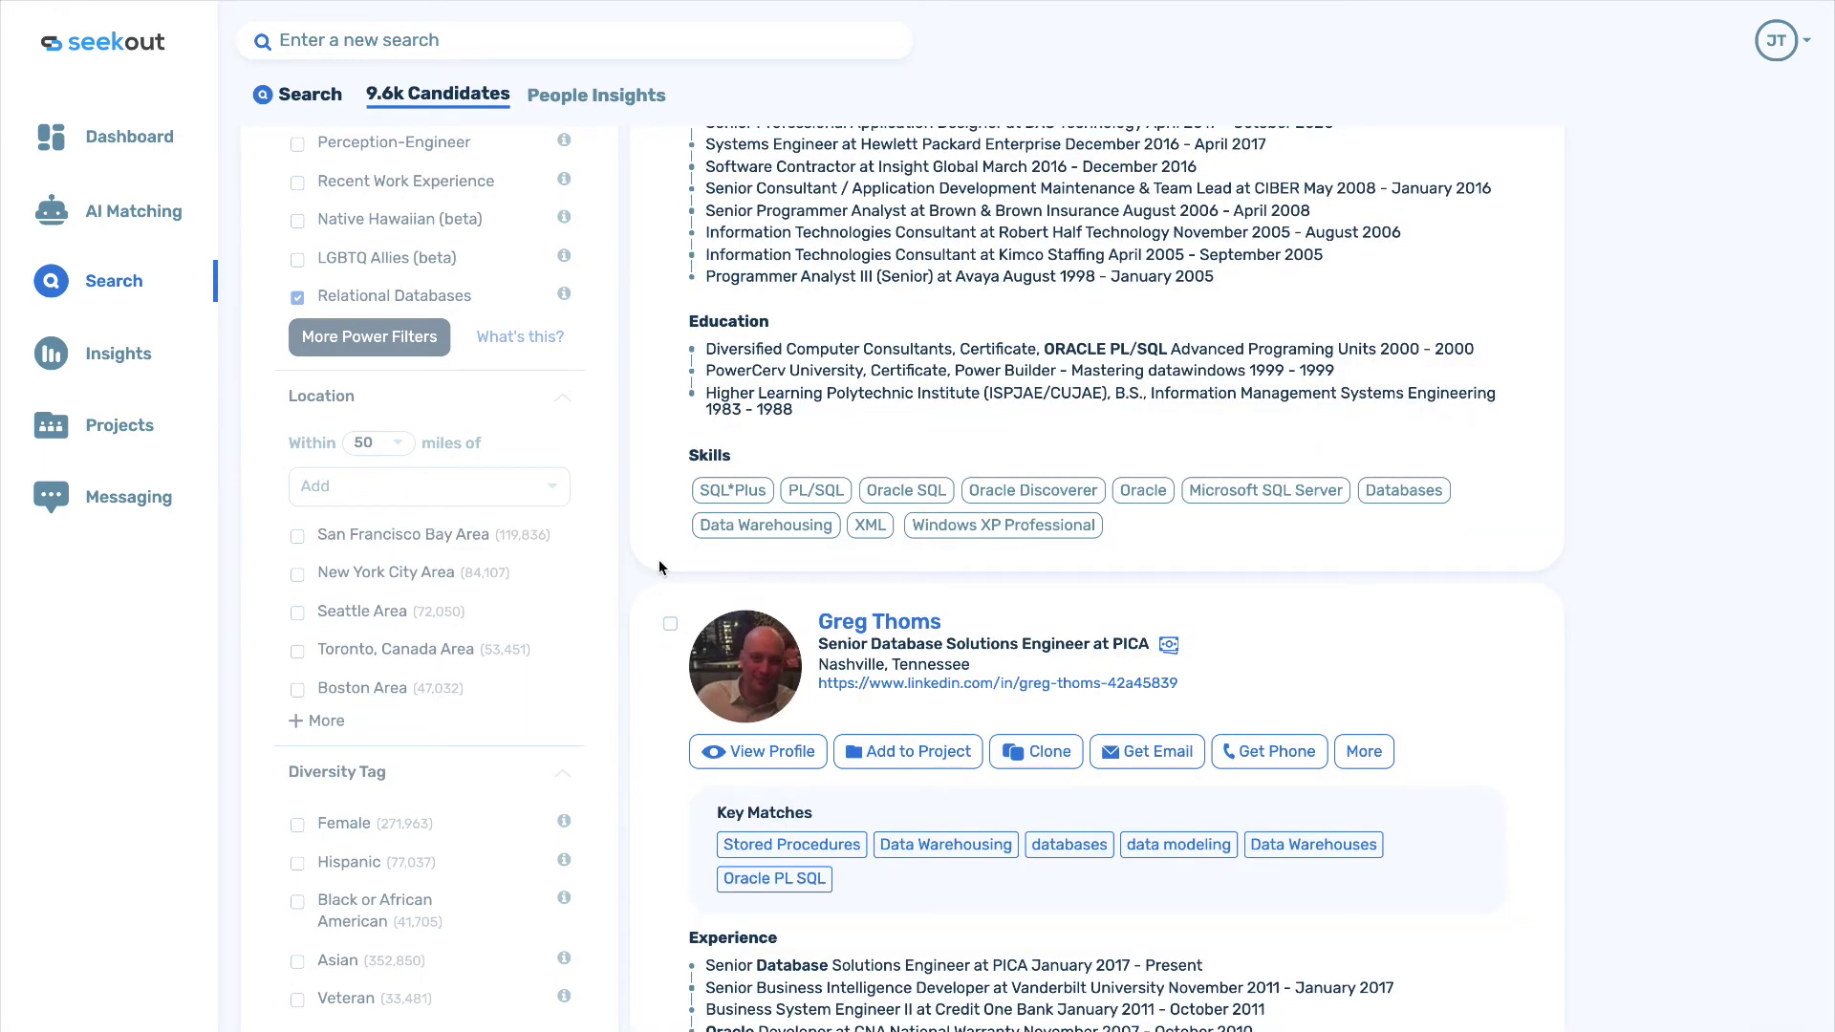
Set Years Of Experience to a minimum of 4, leaving 8.9k candidates.
scroll(659, 568, down, 2)
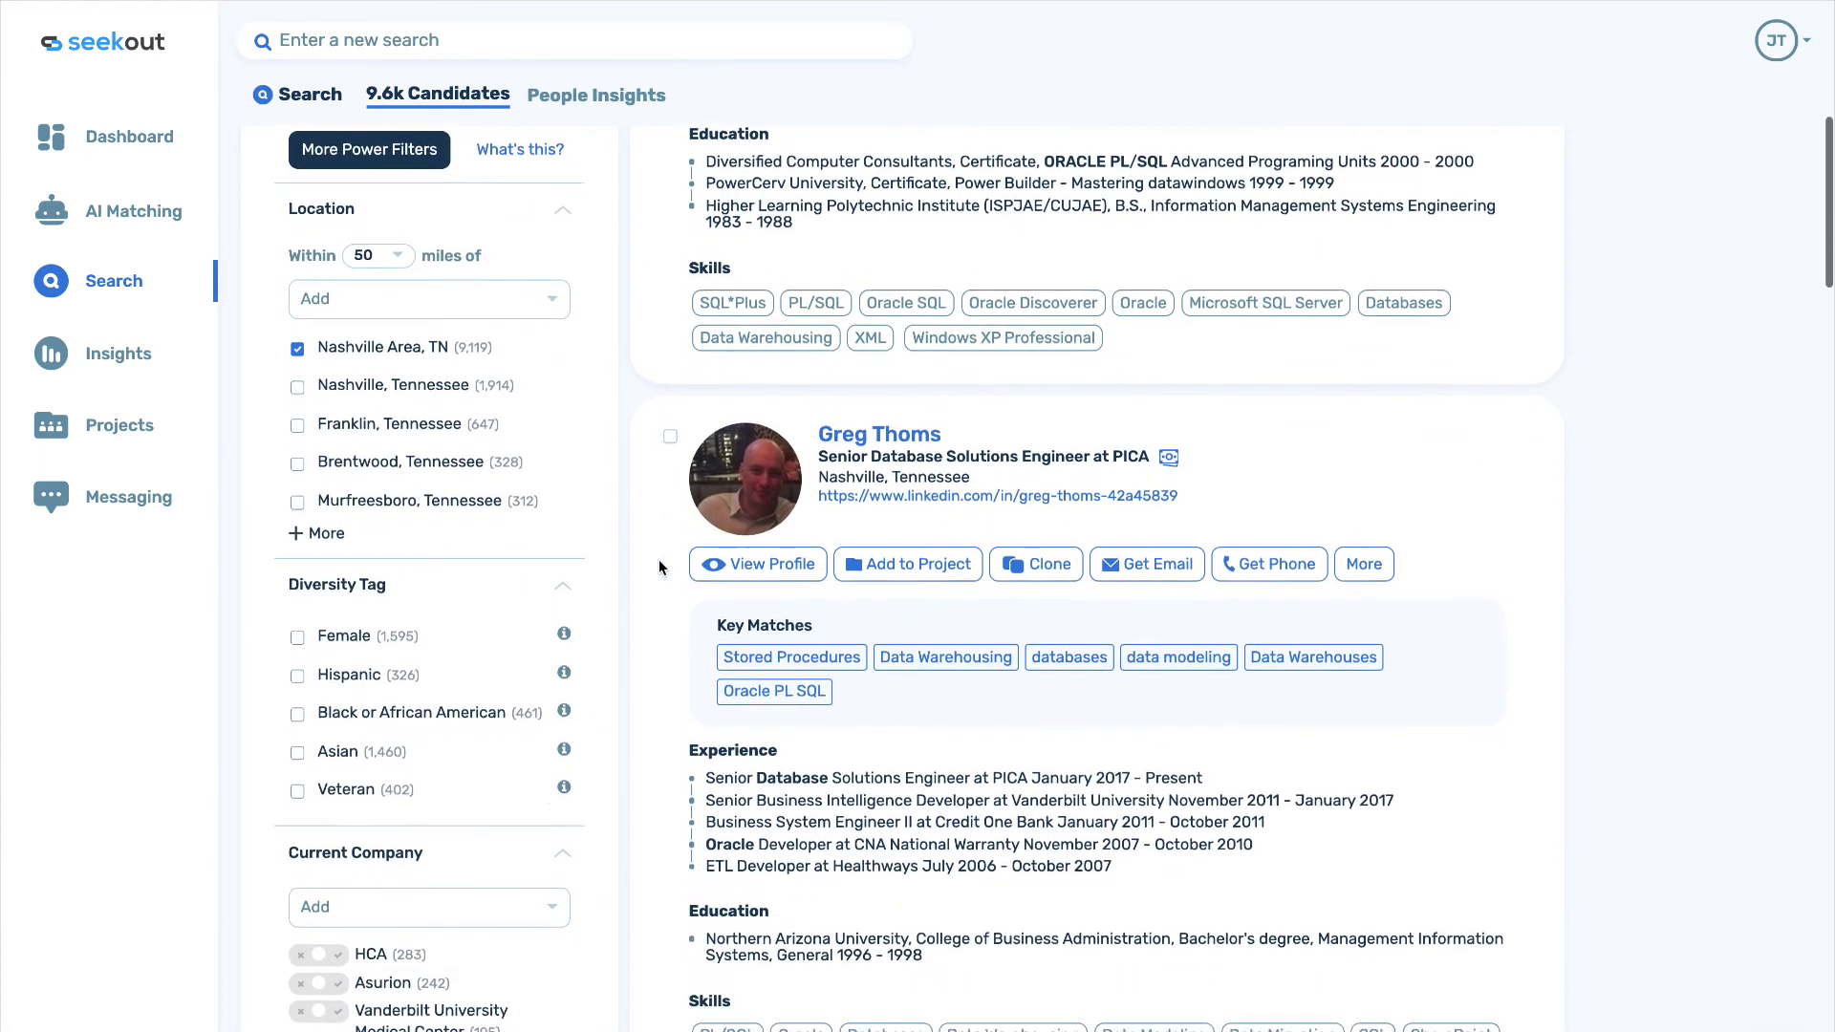
scroll(660, 568, down, 7)
click(417, 574)
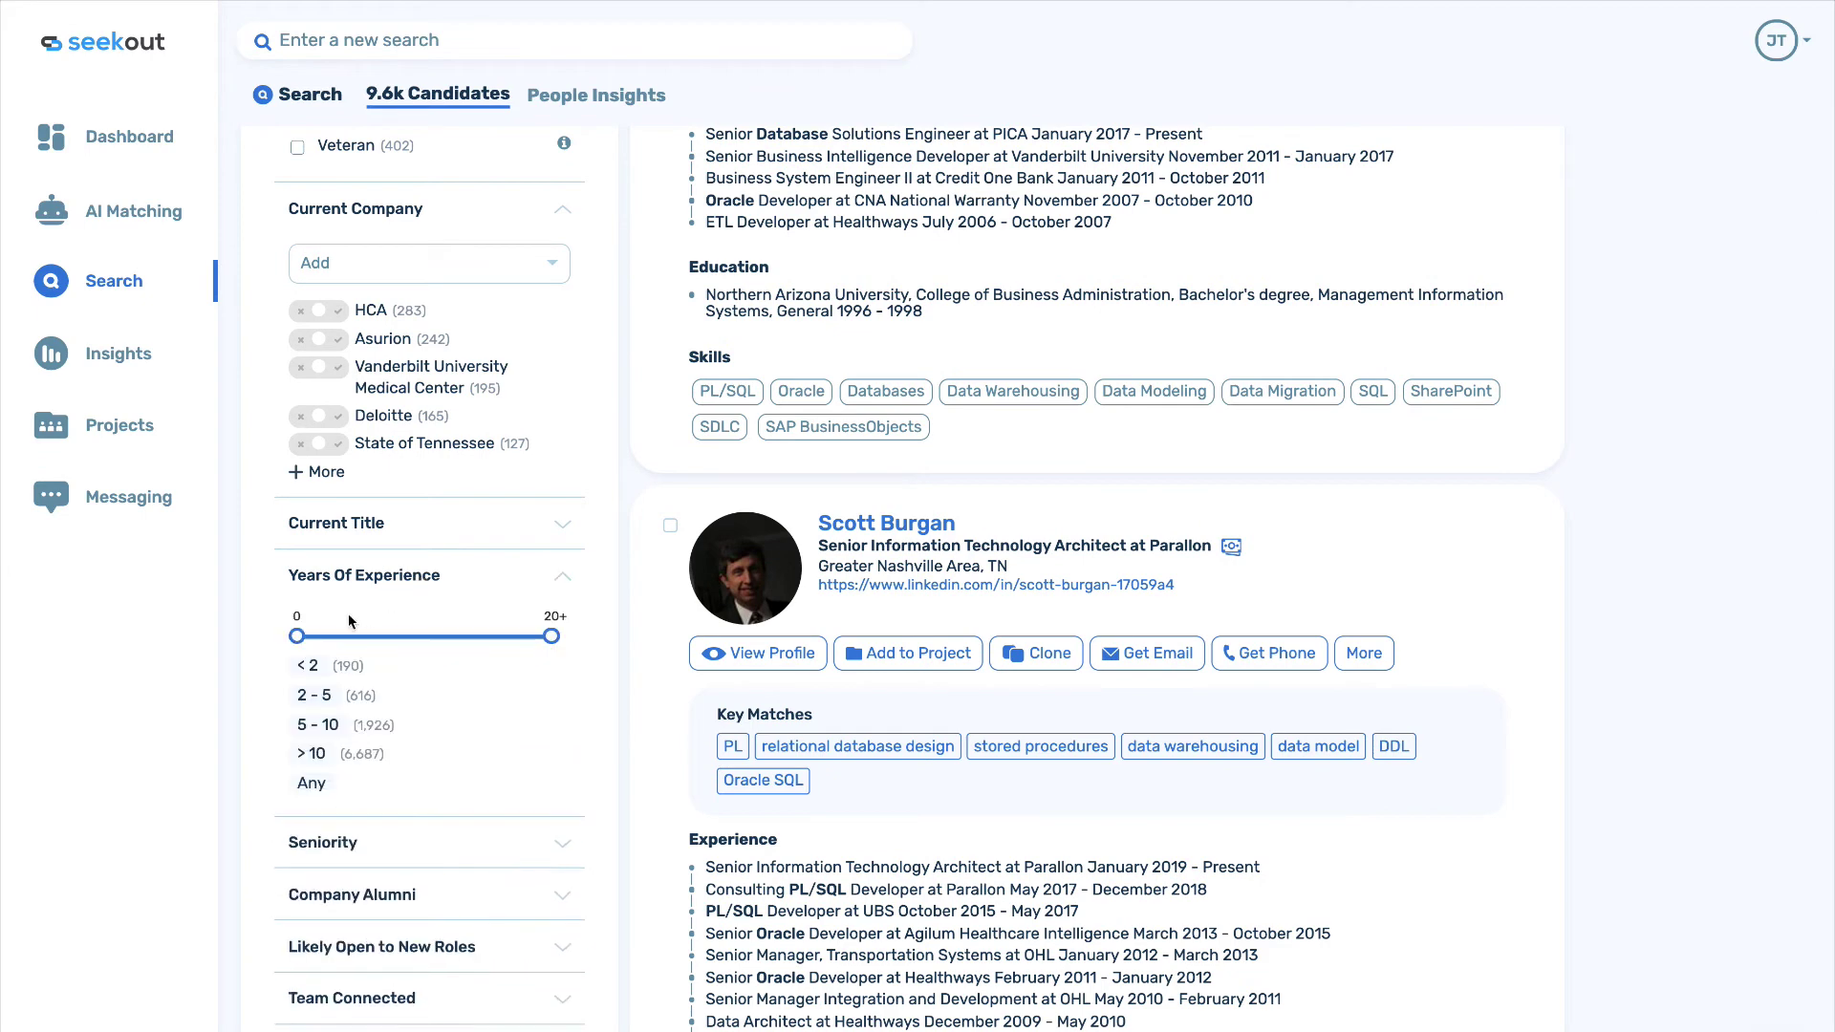
drag(296, 635, 347, 638)
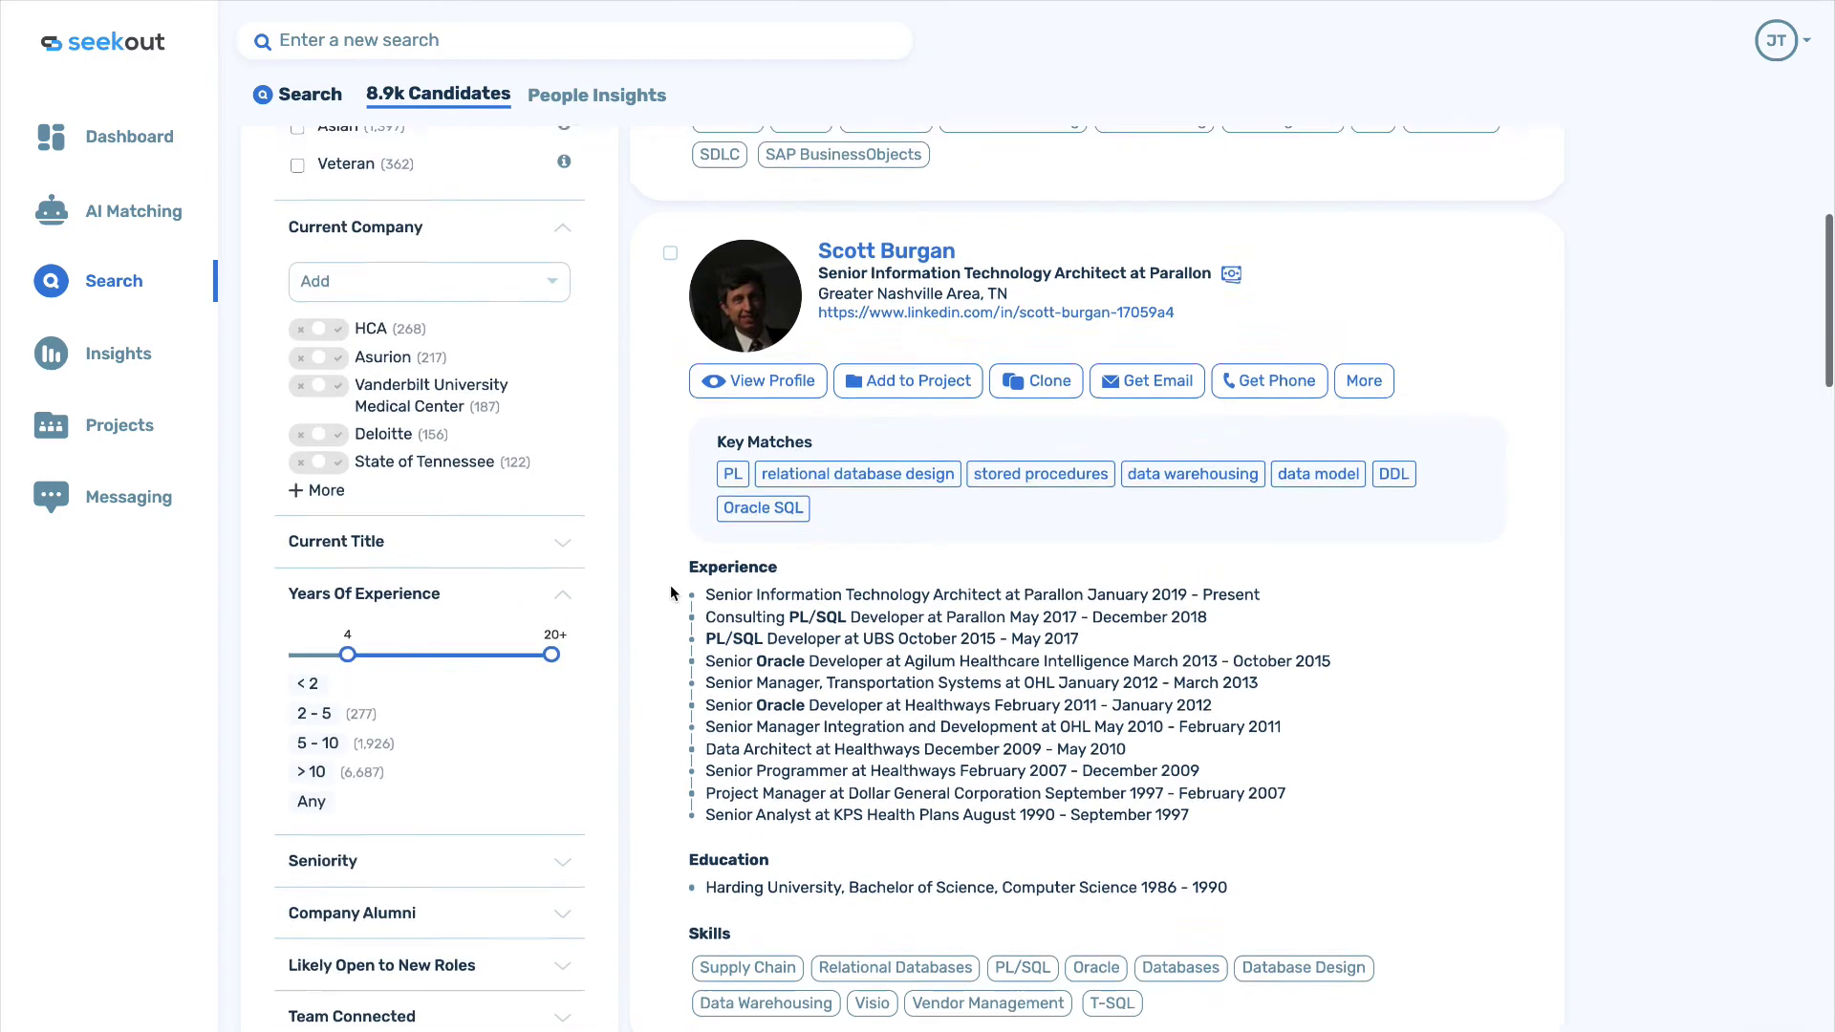
scroll(669, 585, up, 5)
scroll(669, 585, up, 10)
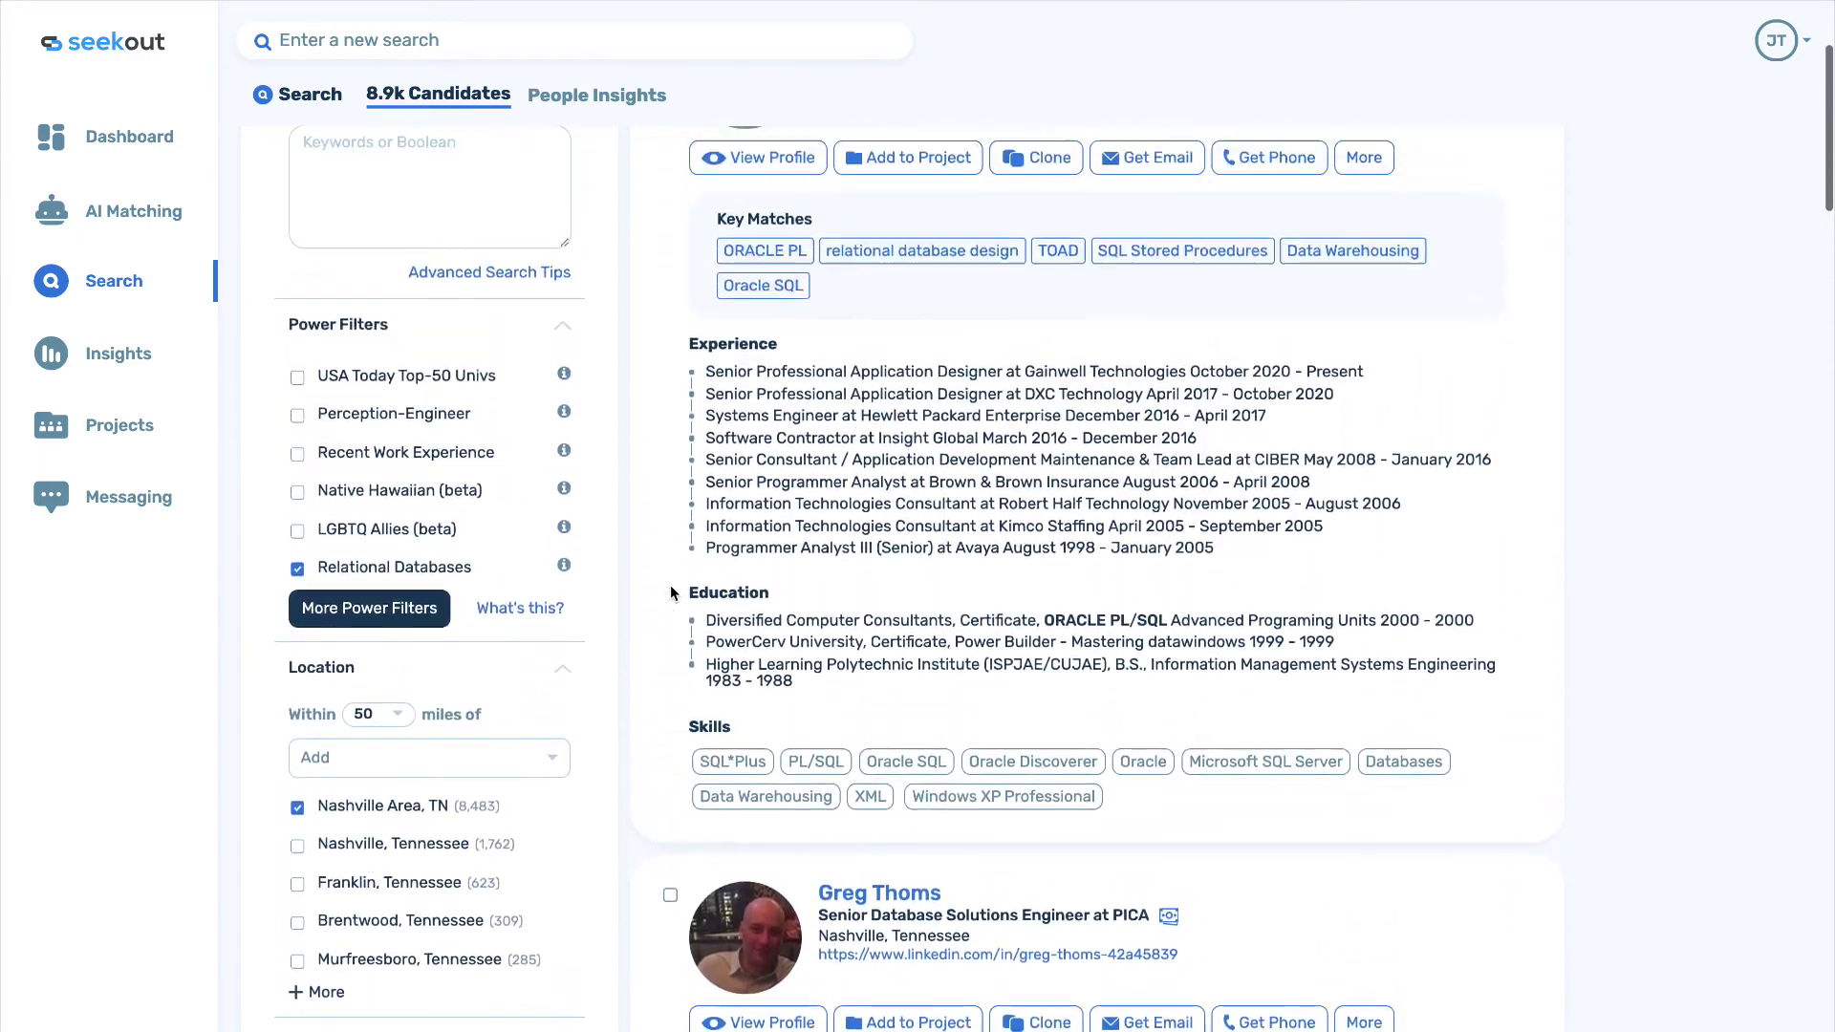
scroll(669, 591, up, 2)
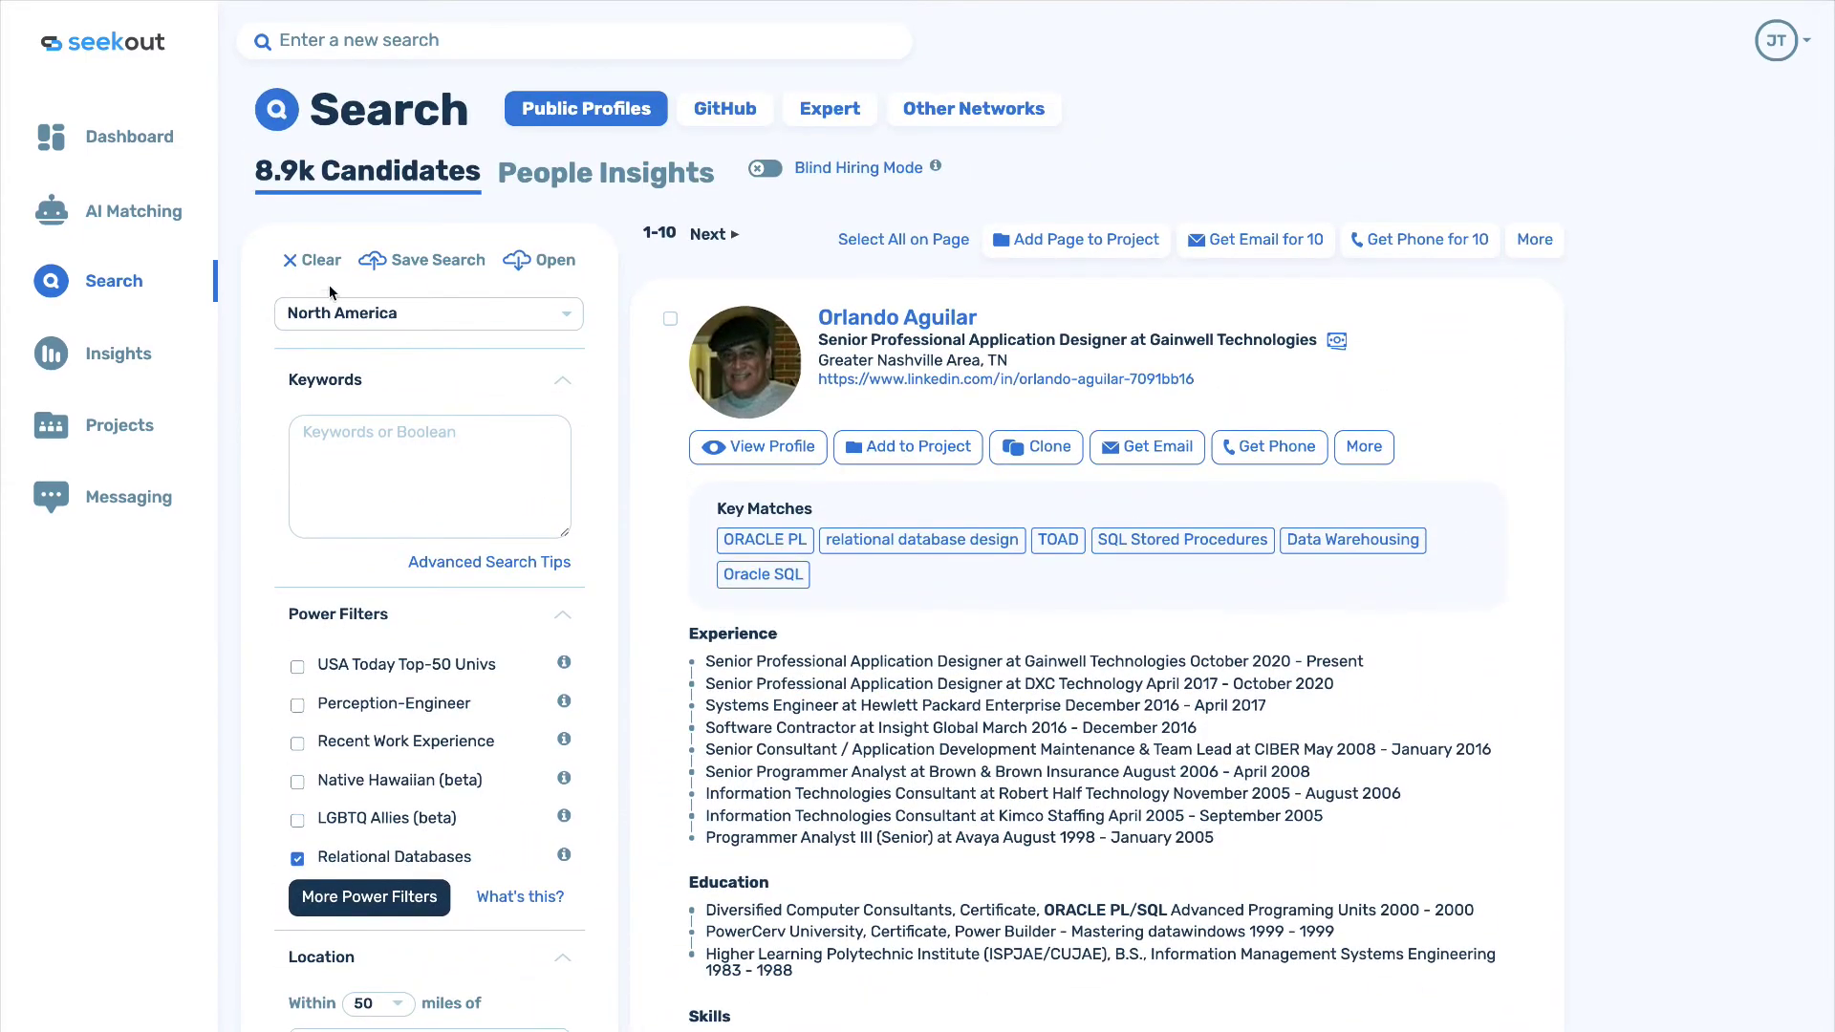
Clear all filters and search (hypersonic OR "speed of sound") AND cur_title:engineer AND defens.
click(304, 261)
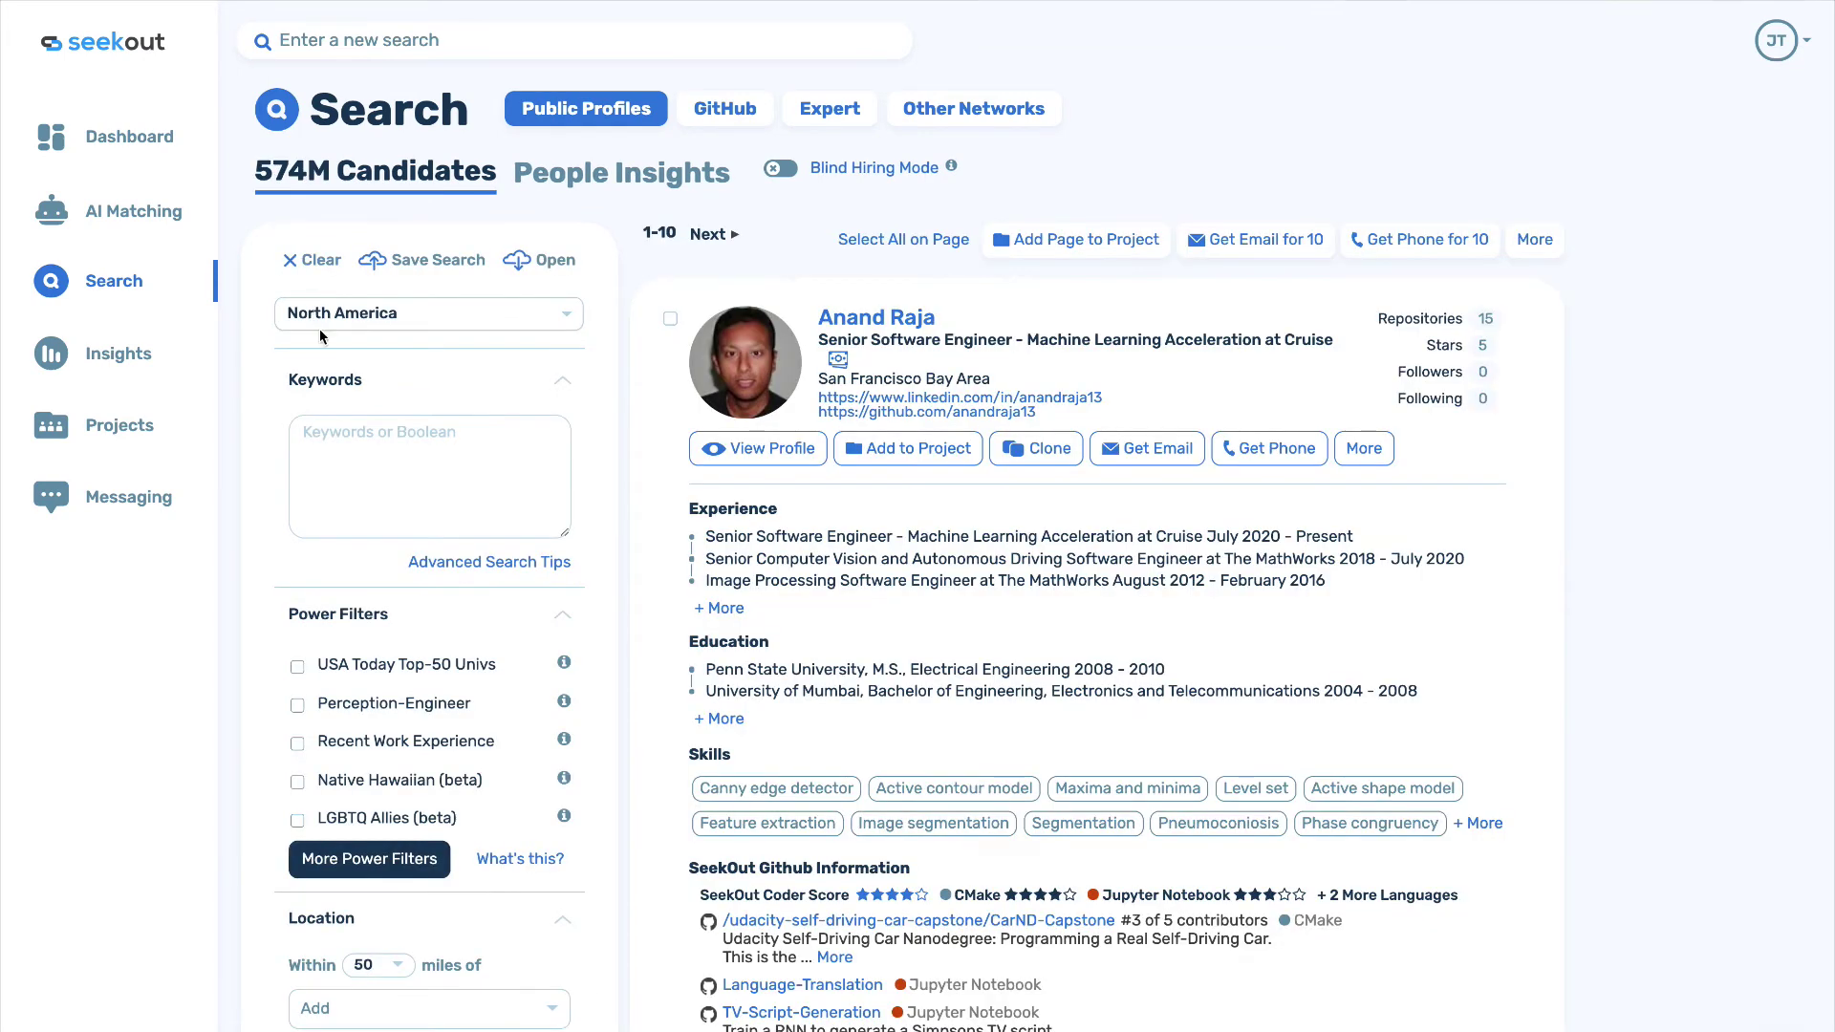
click(345, 442)
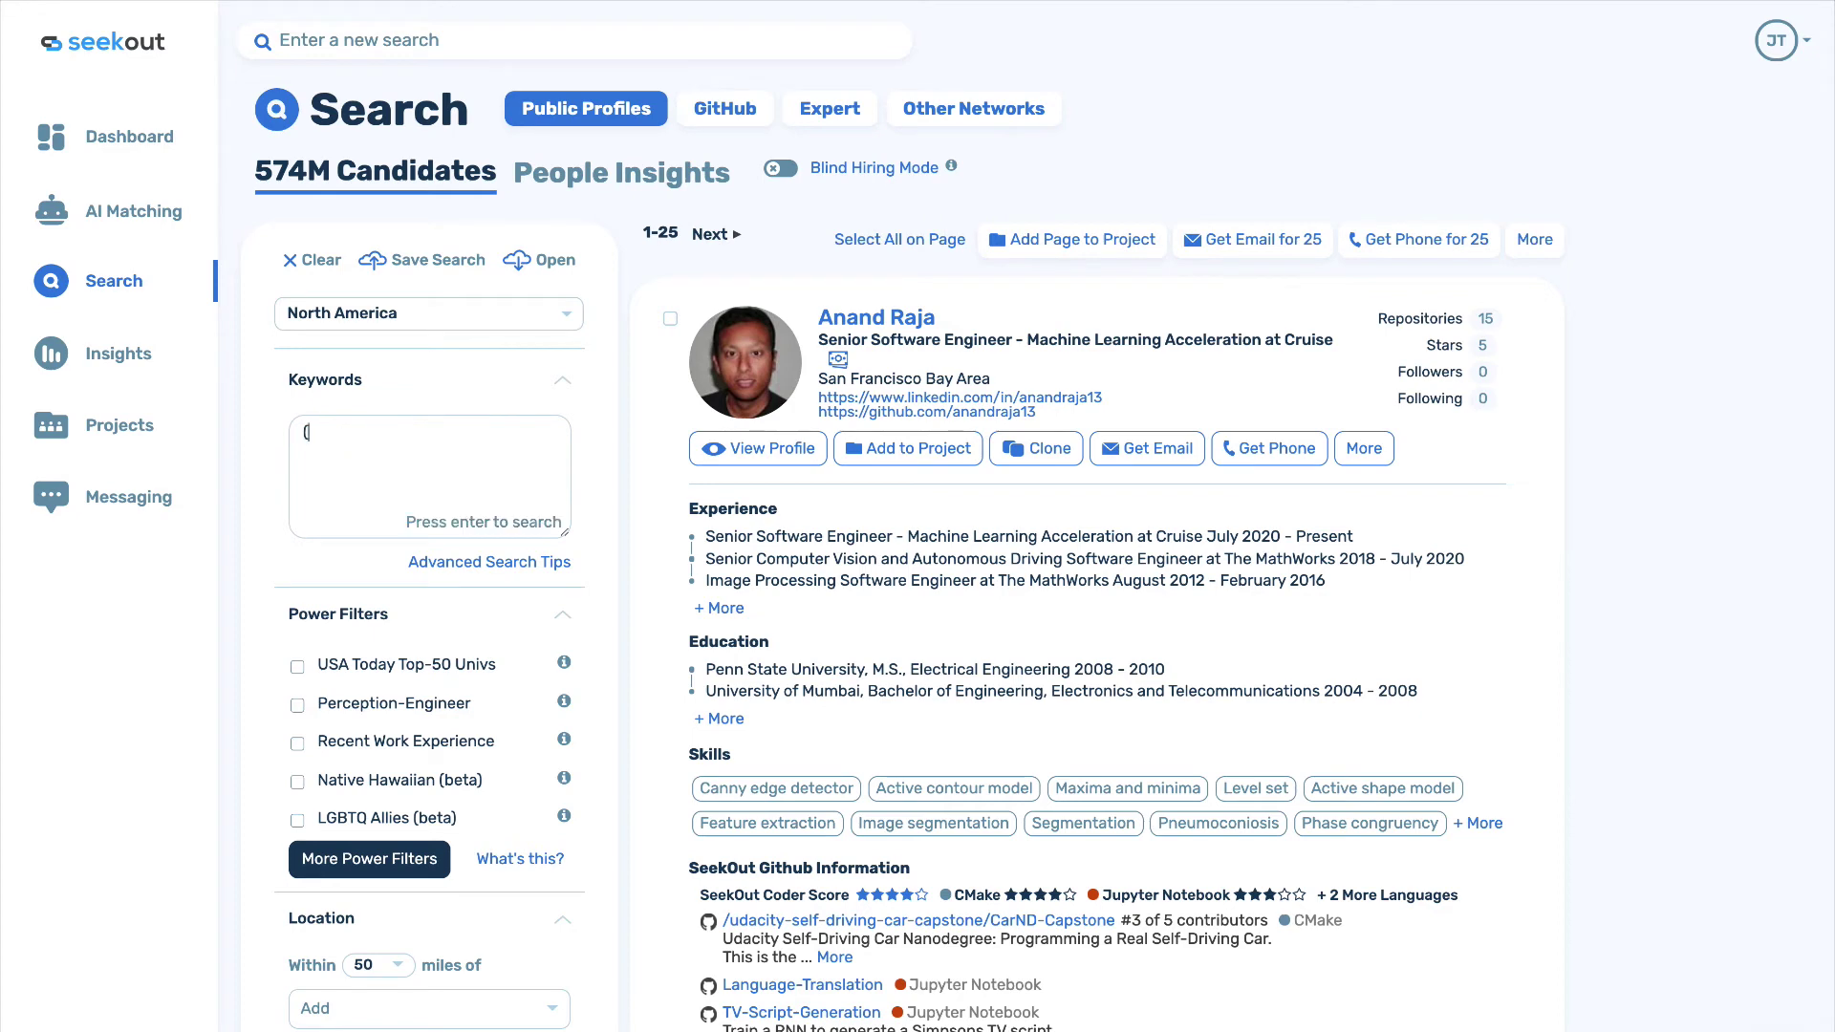
text((hypersonic OR "speed of sound)
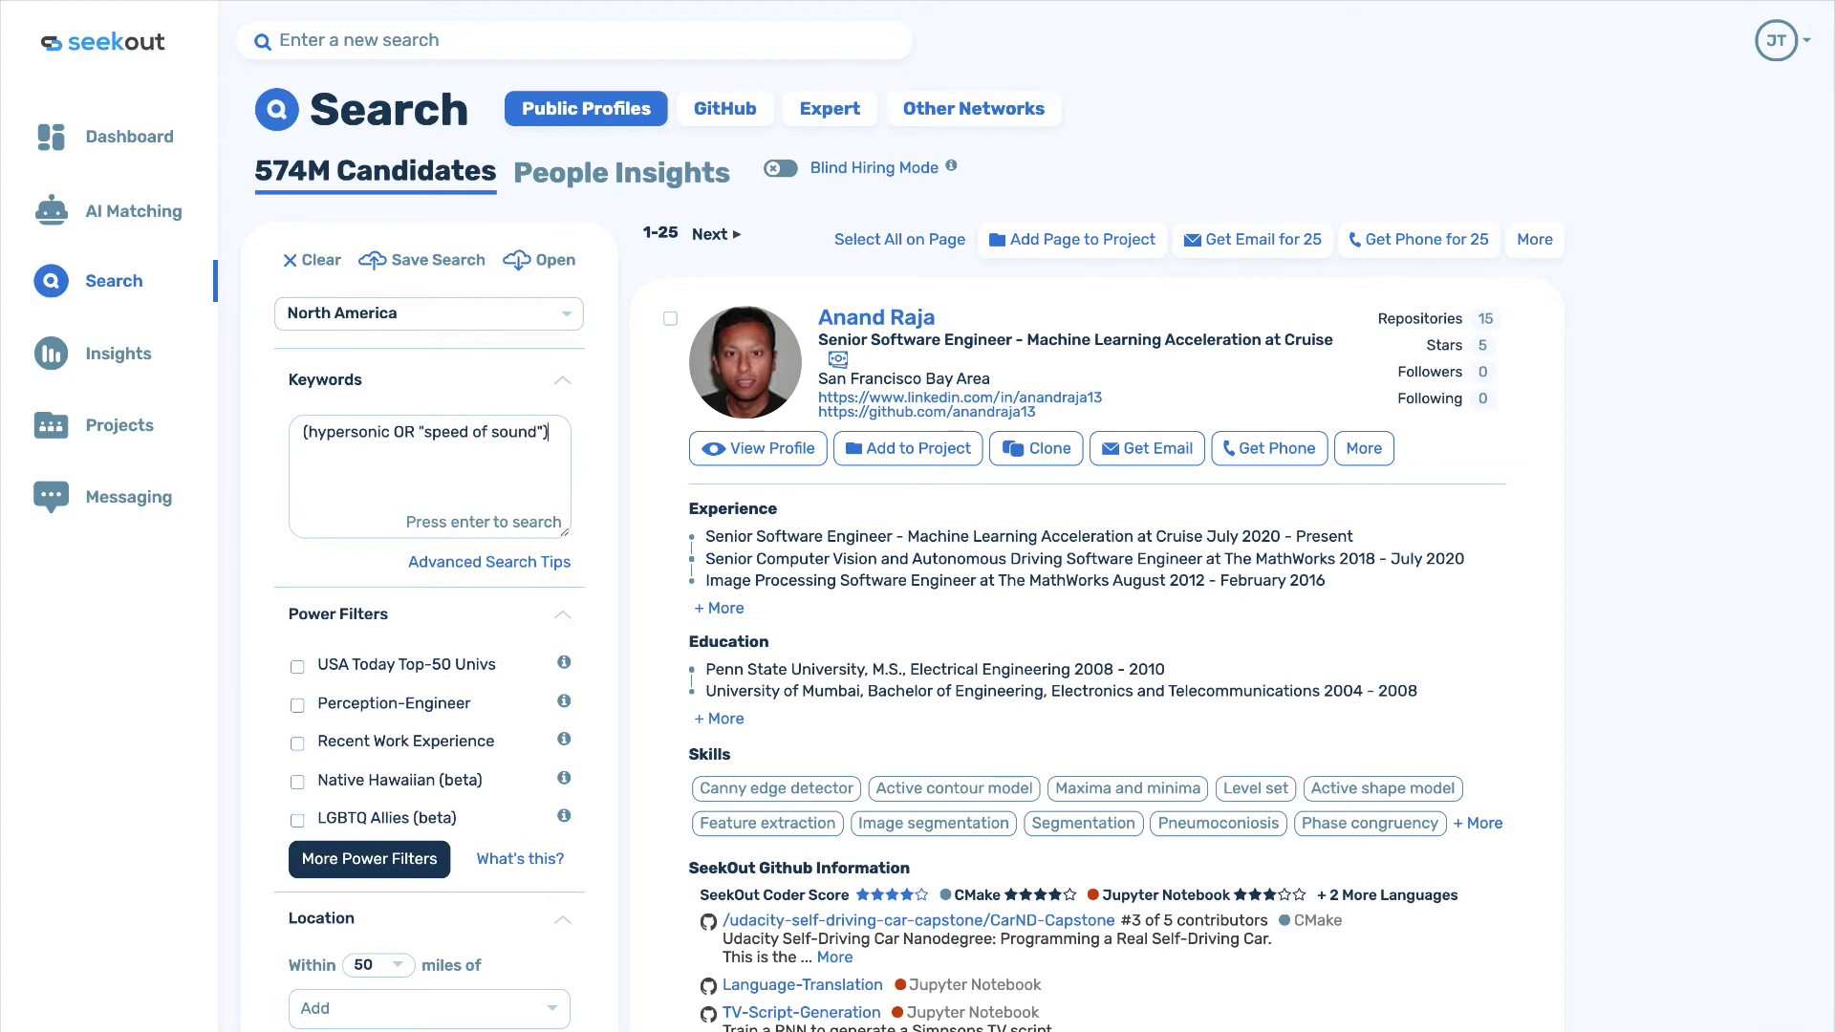
text(") AND cur_title:engineer AND )
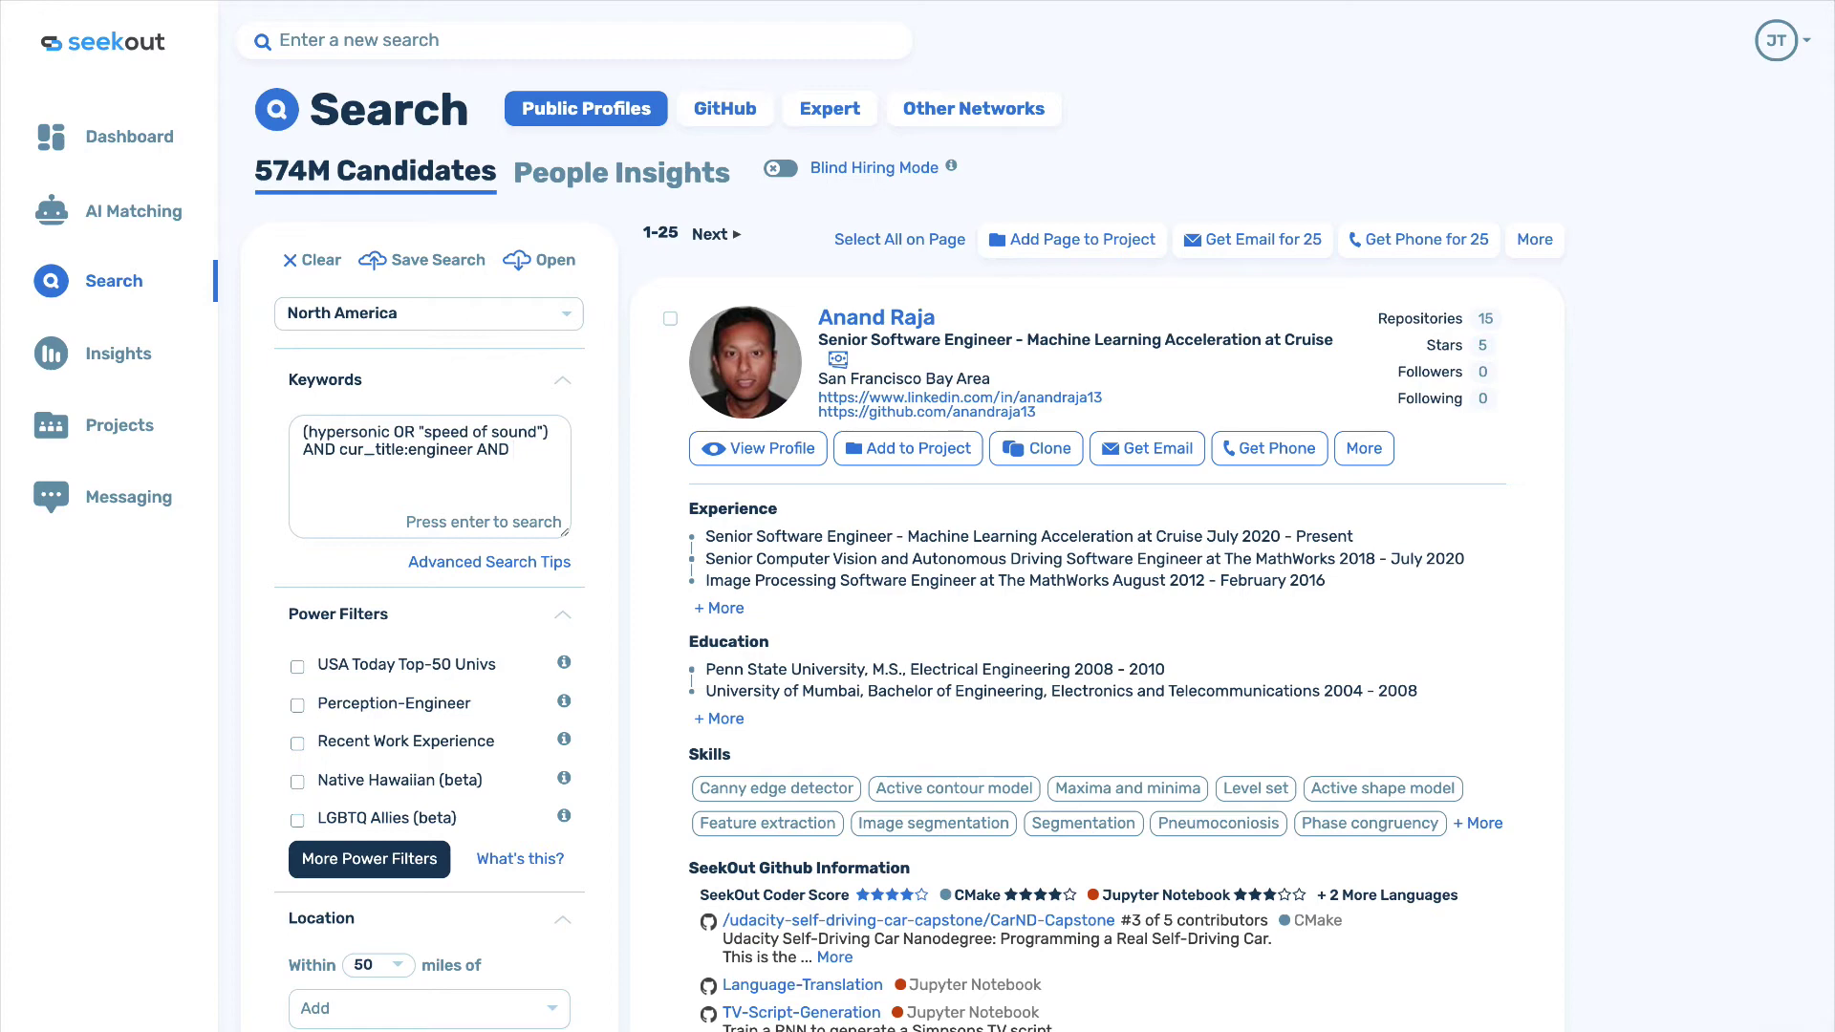
text(defens*)
key(Return)
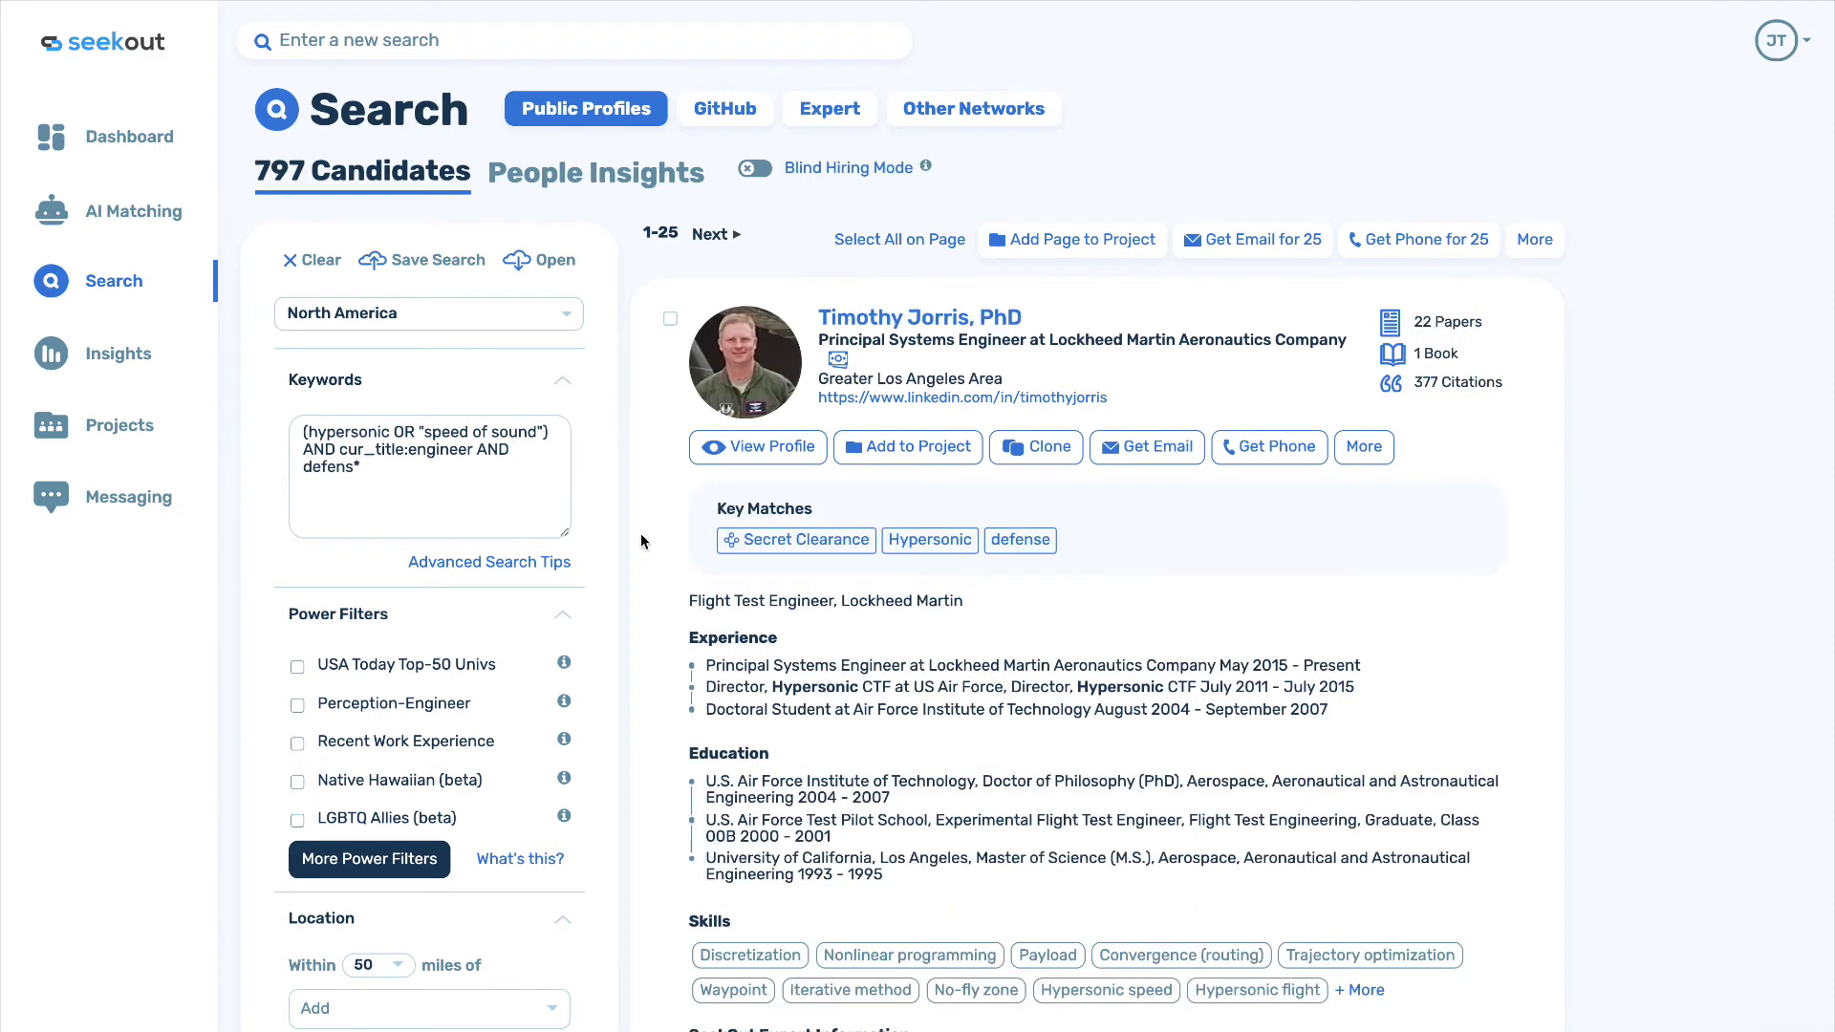
Review the 797 results, then clear the search back to 574M candidates.
scroll(641, 540, down, 2)
scroll(640, 537, down, 2)
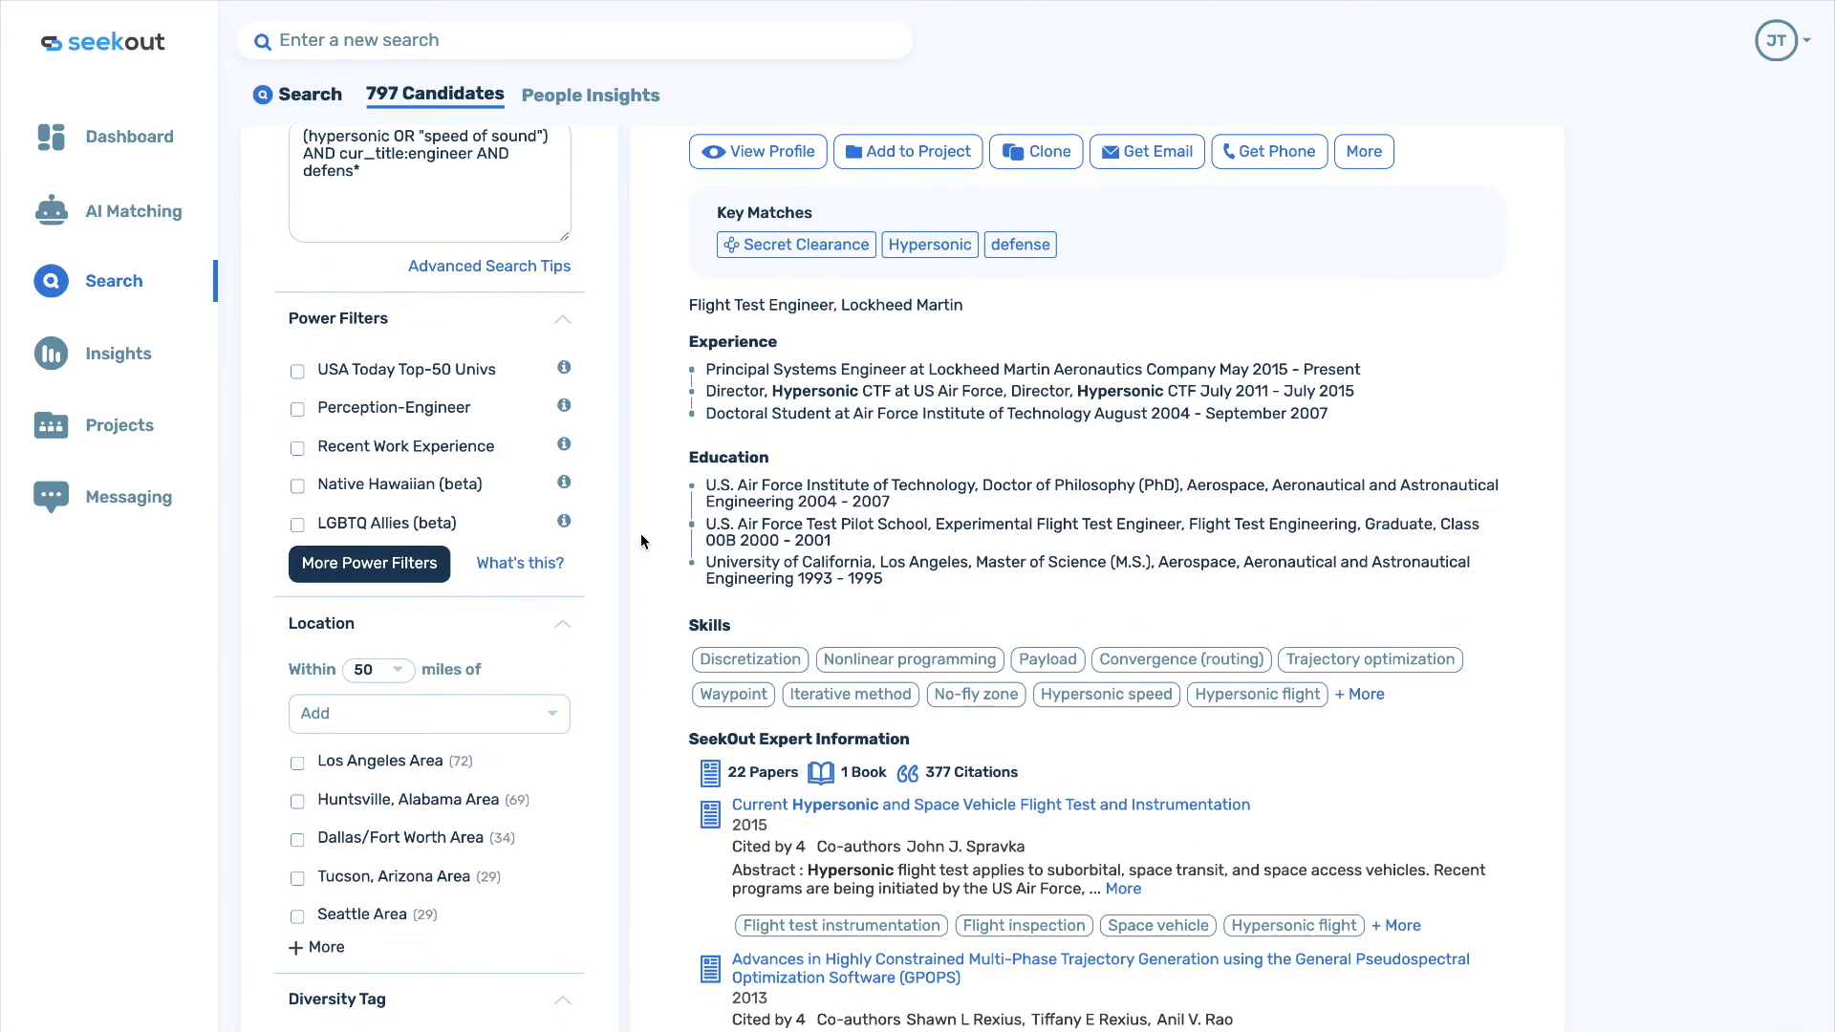
scroll(640, 540, up, 3)
scroll(640, 539, up, 1)
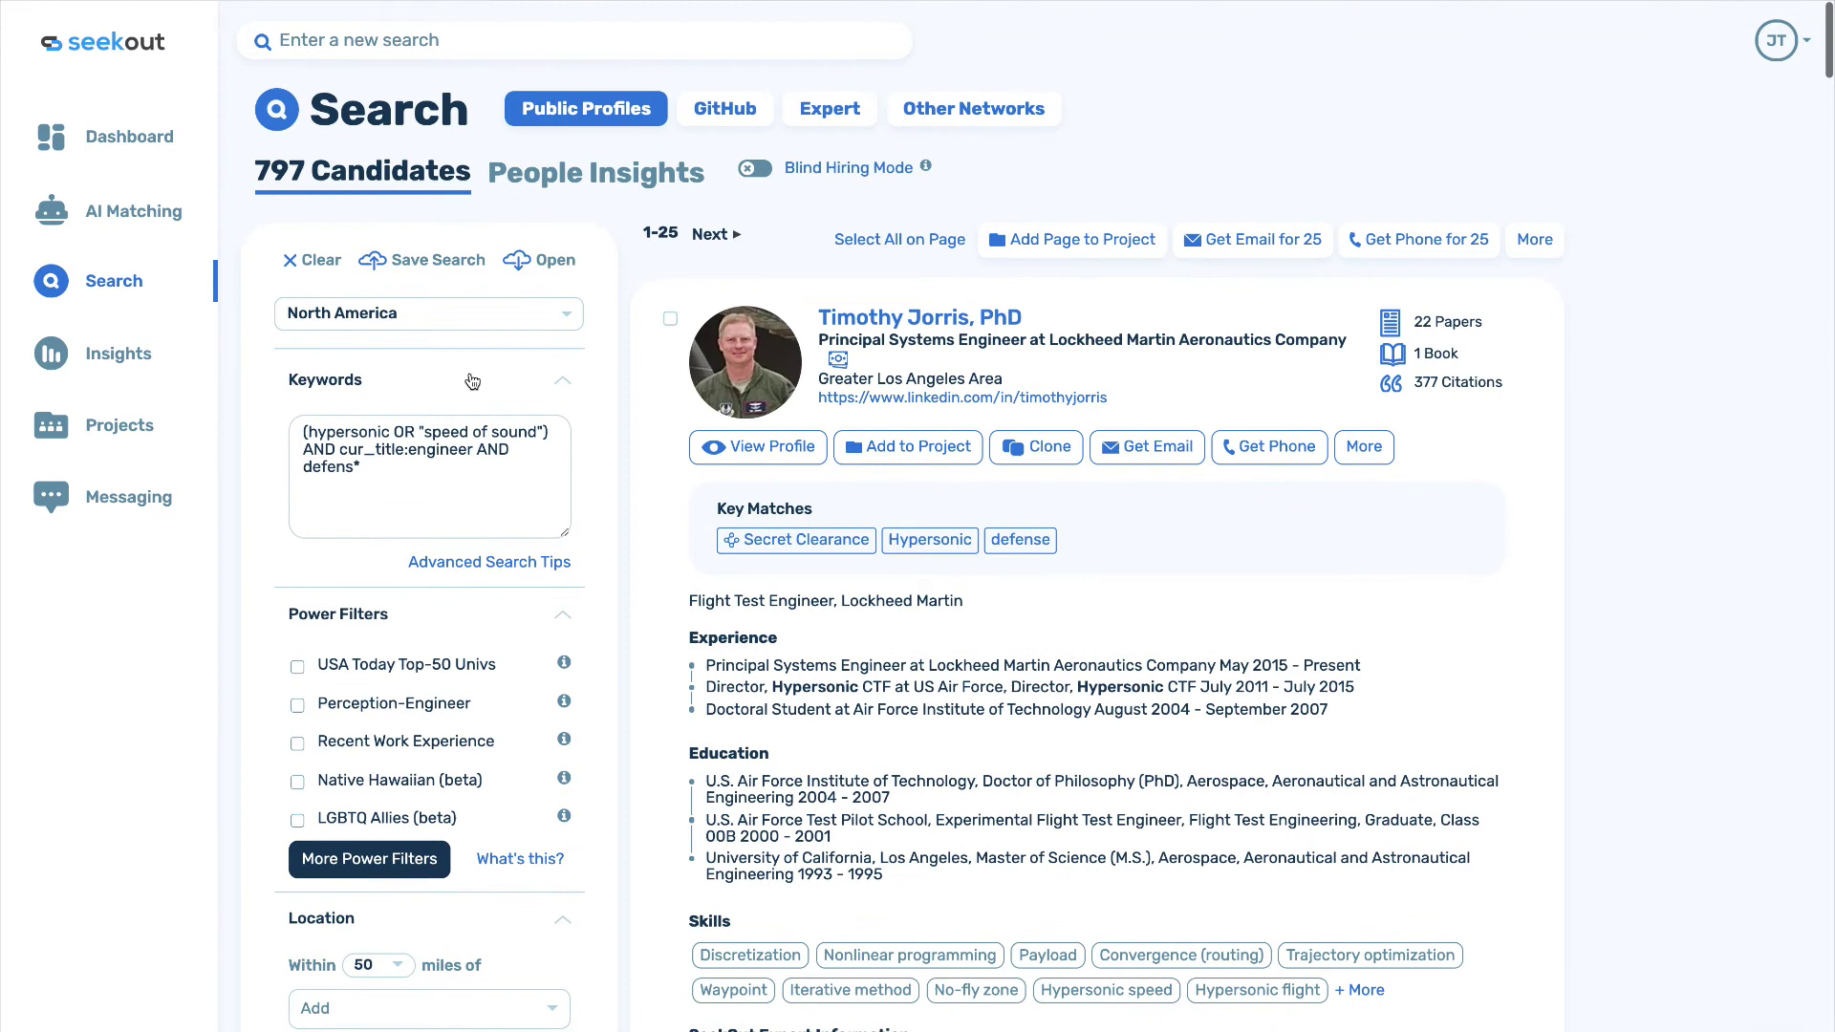
click(318, 260)
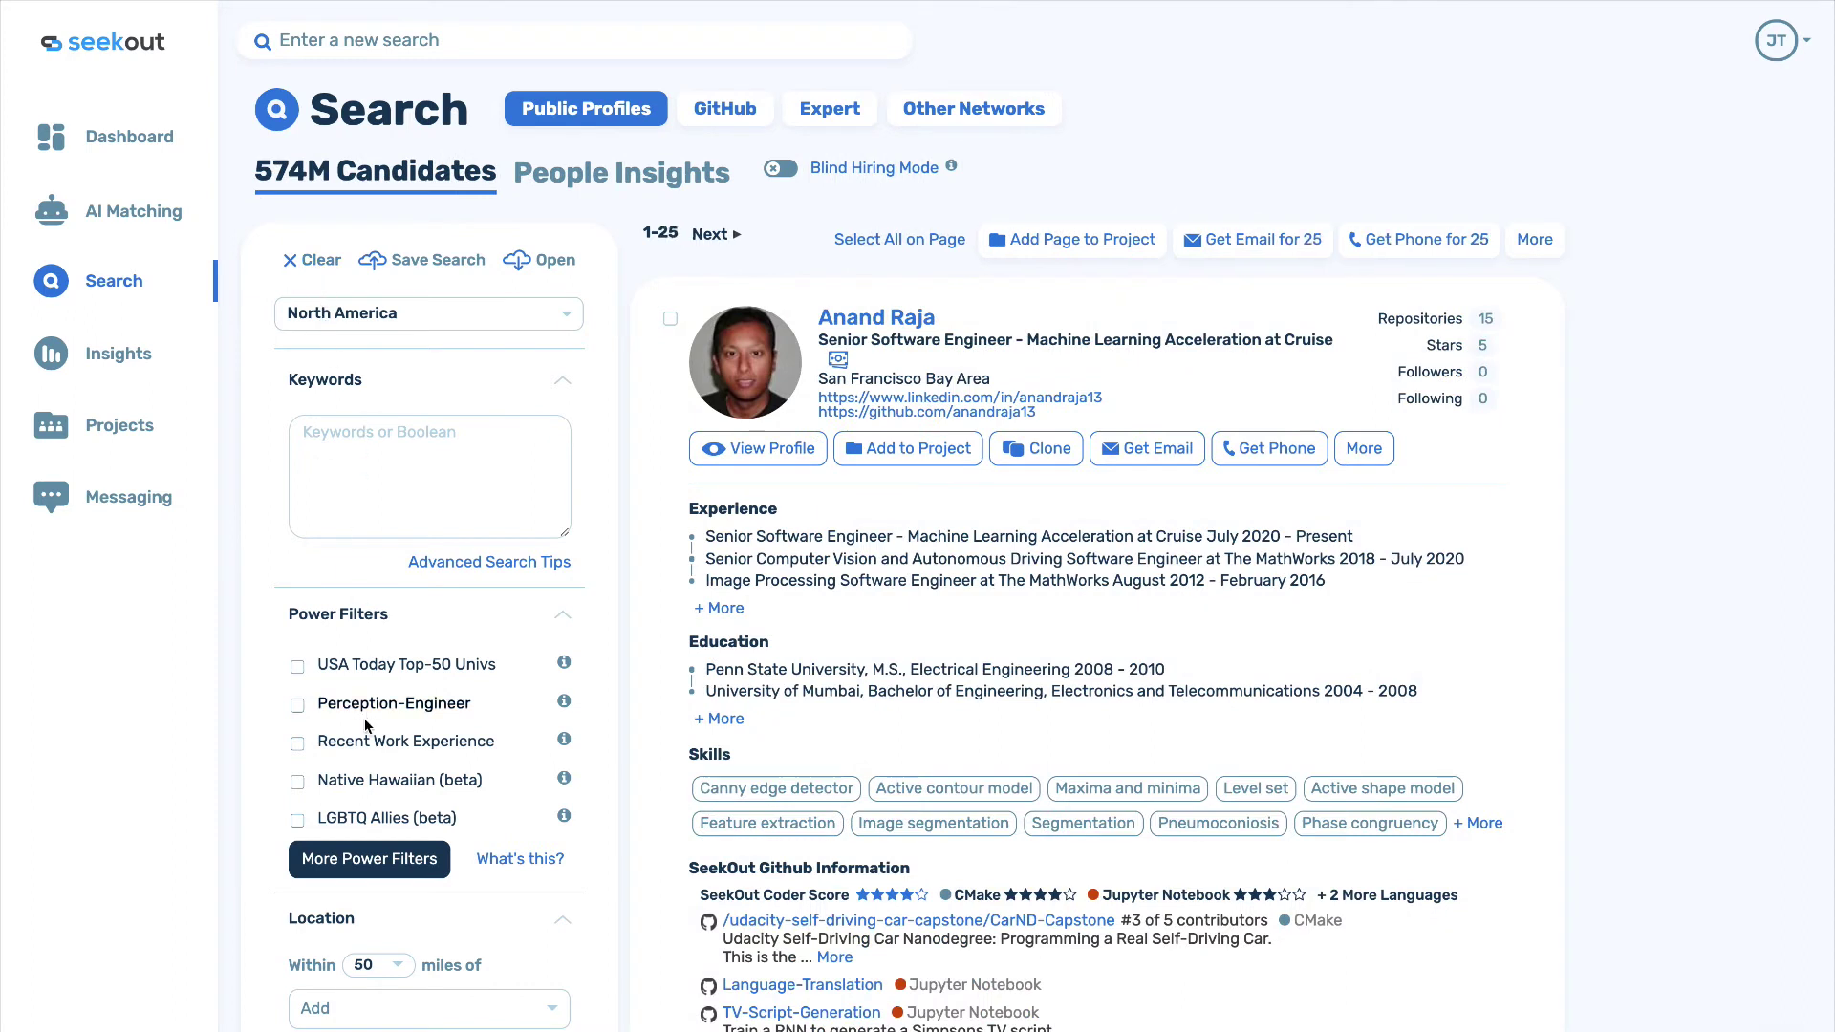
Create an AI Matching project: The Walt Disney Company, title Imagineer, location Anaheim, California.
click(135, 211)
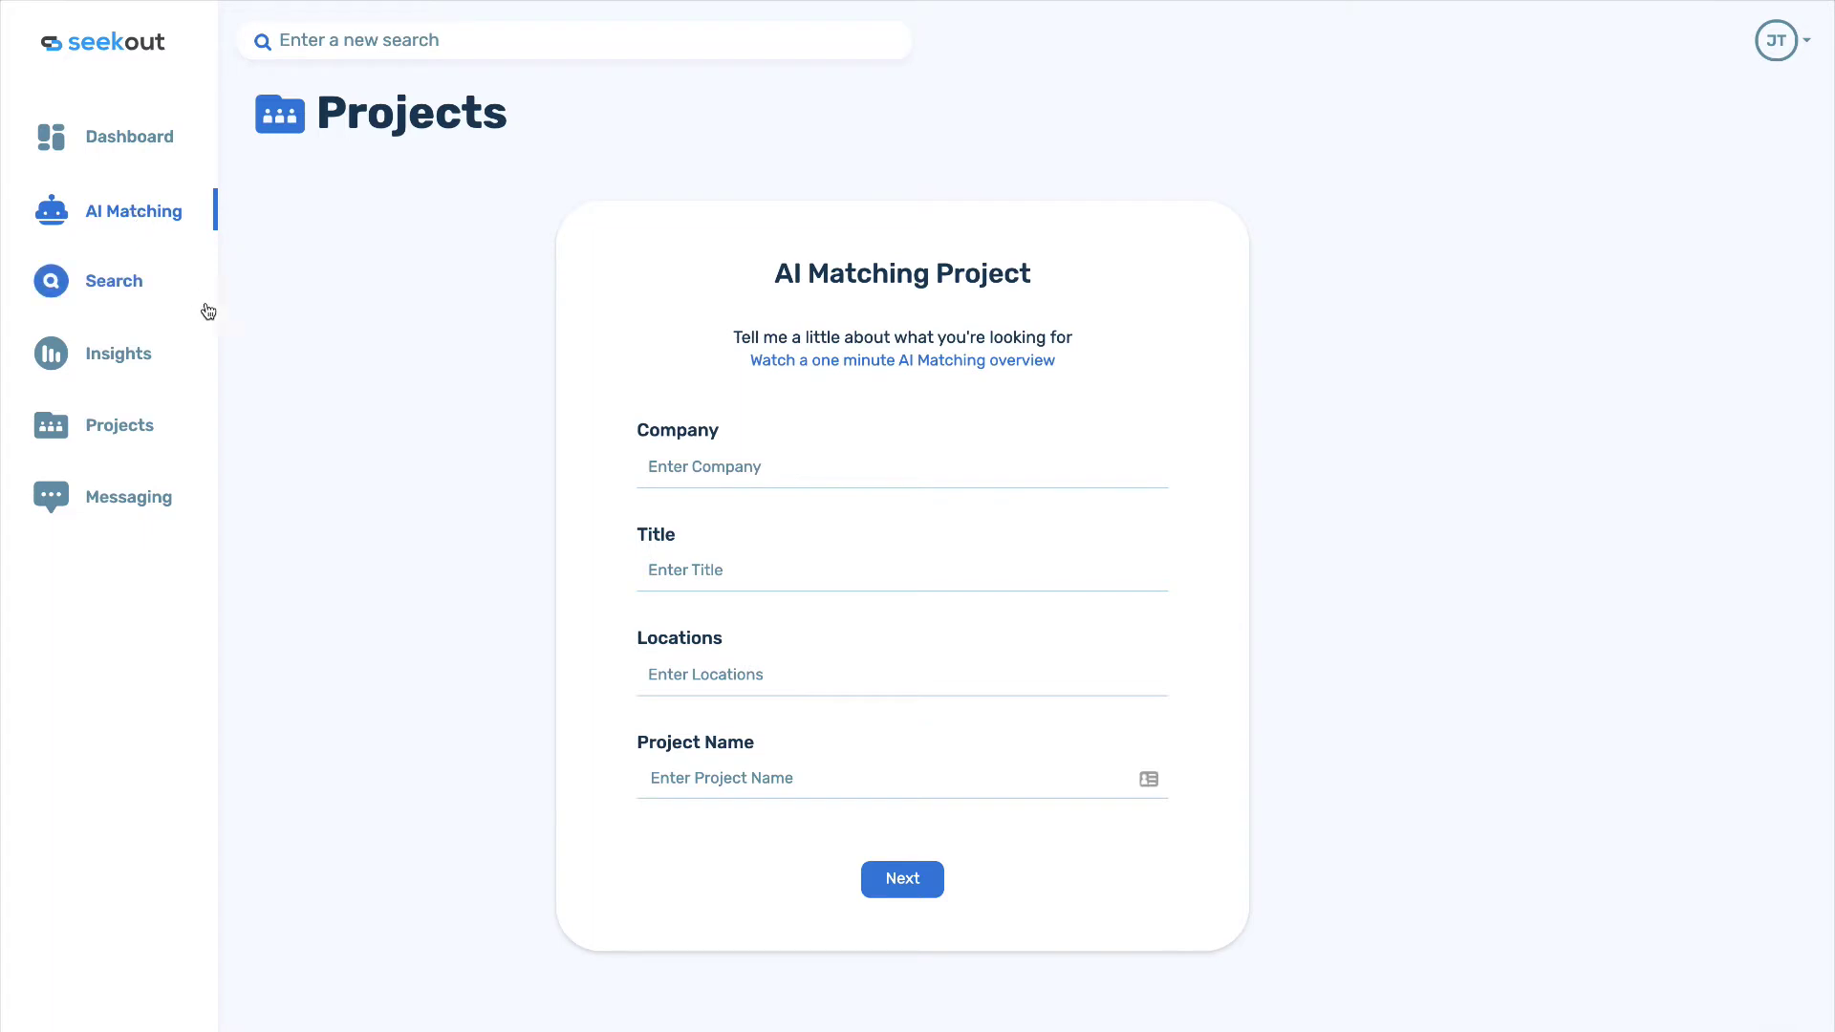
click(676, 469)
text(disney)
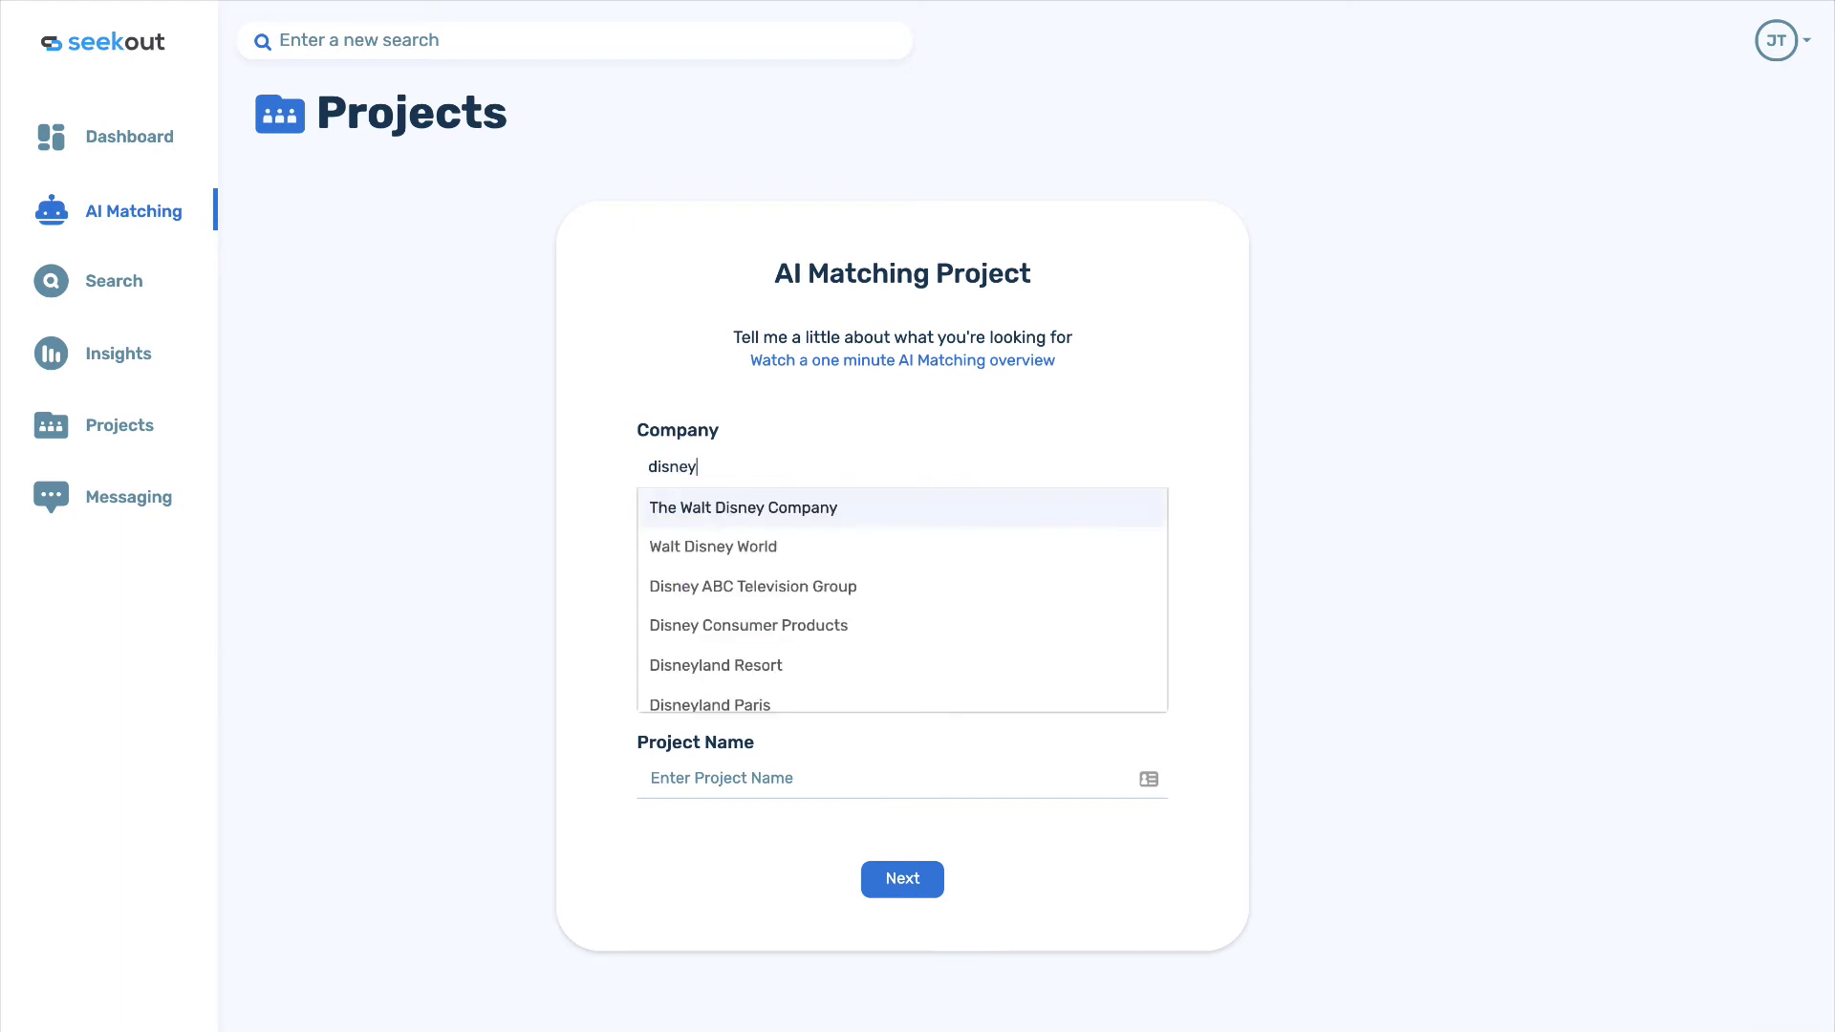
click(704, 511)
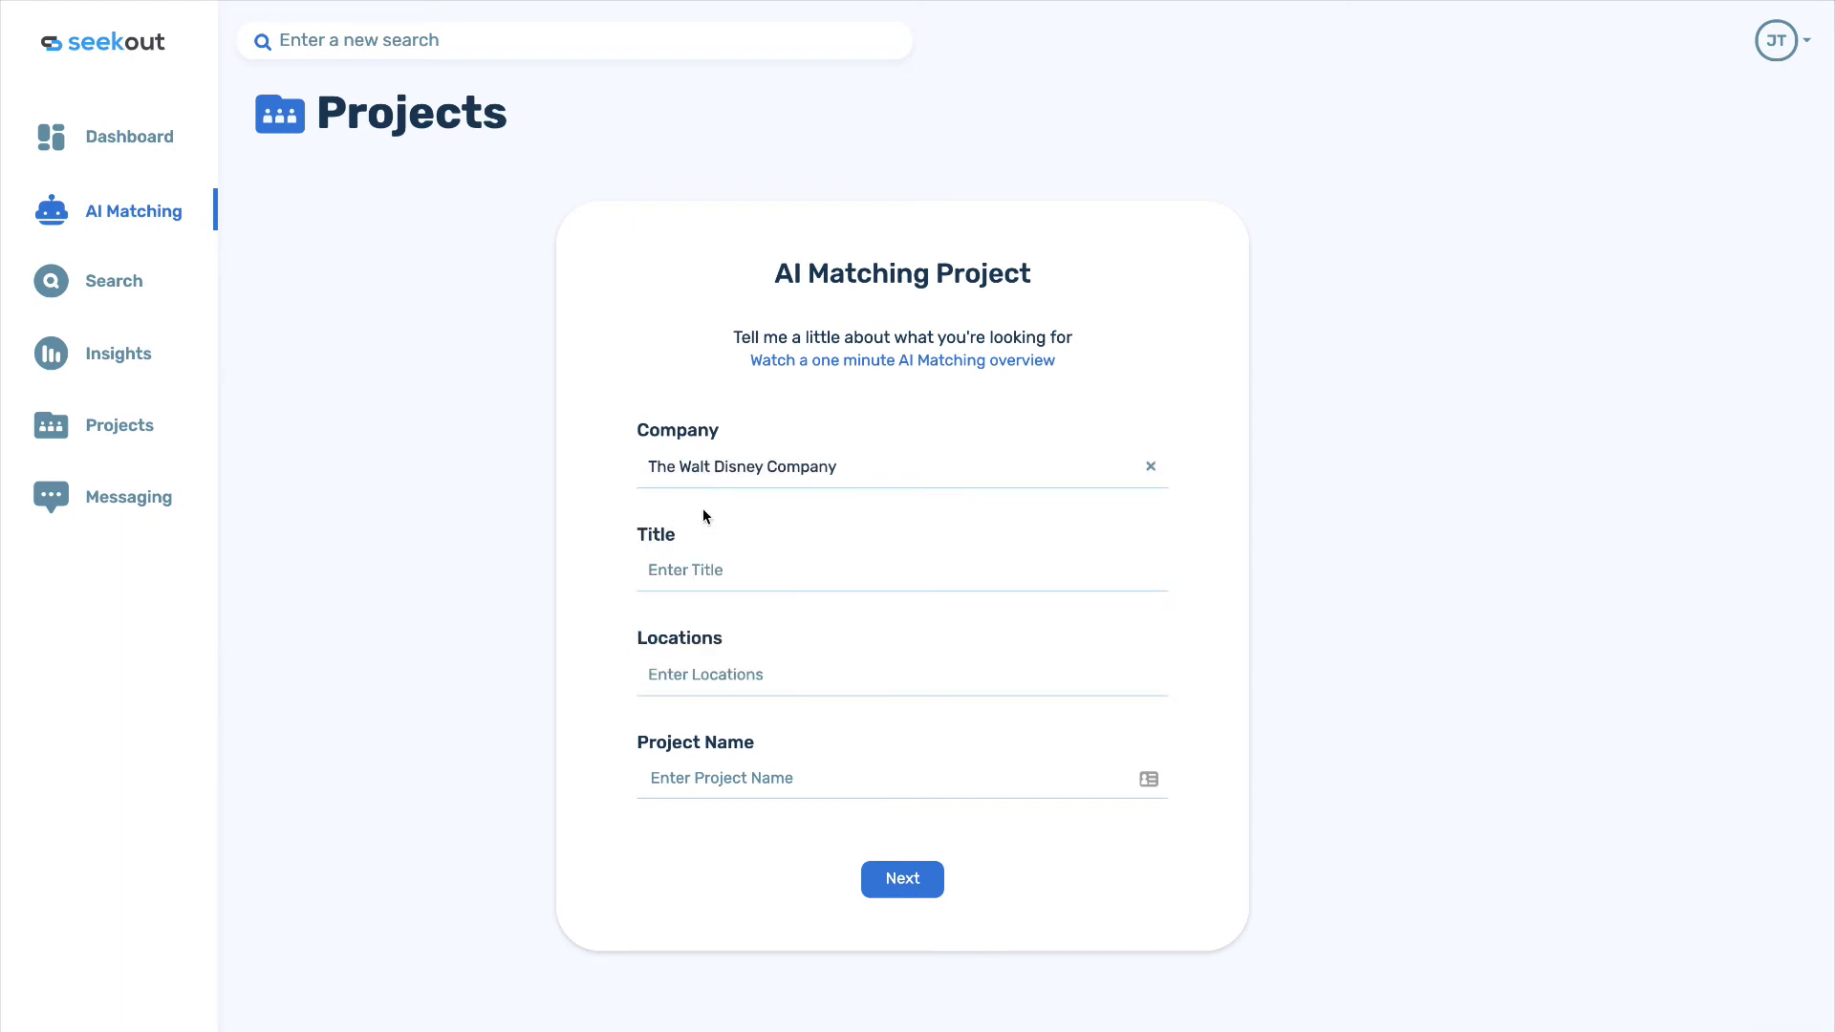
click(704, 569)
text(imaginee)
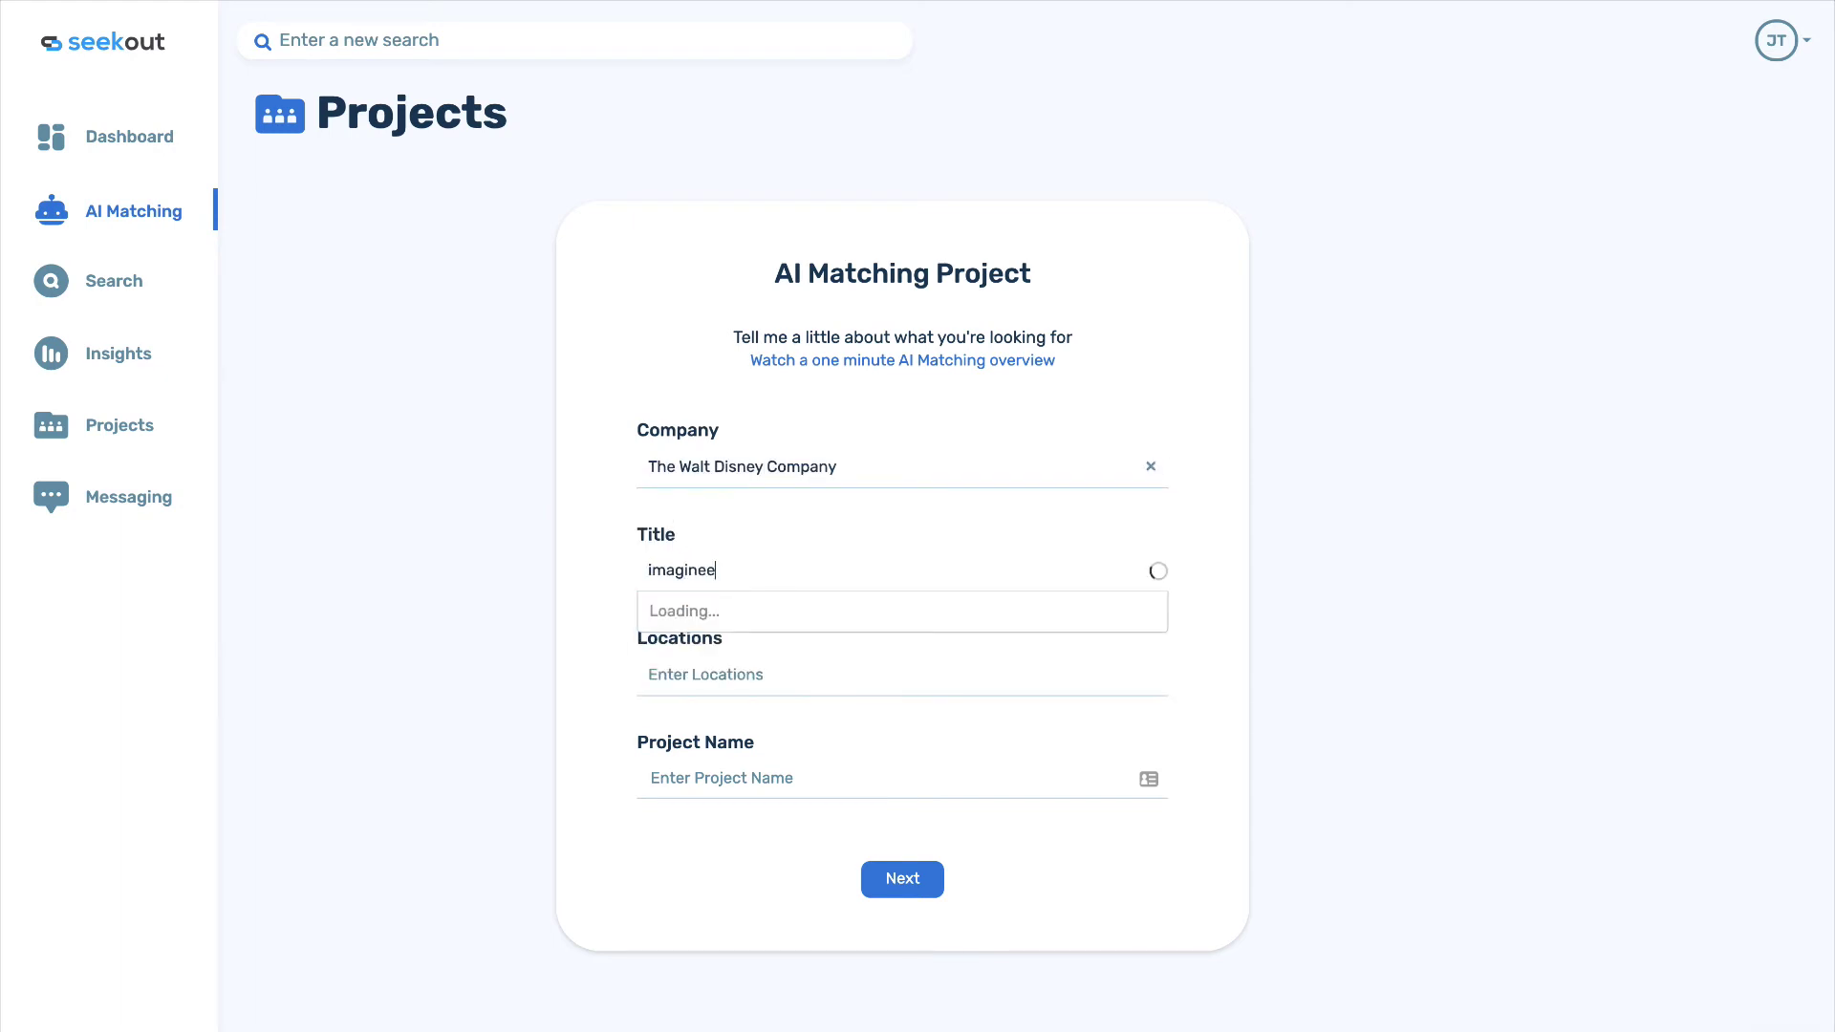
text(r)
click(720, 610)
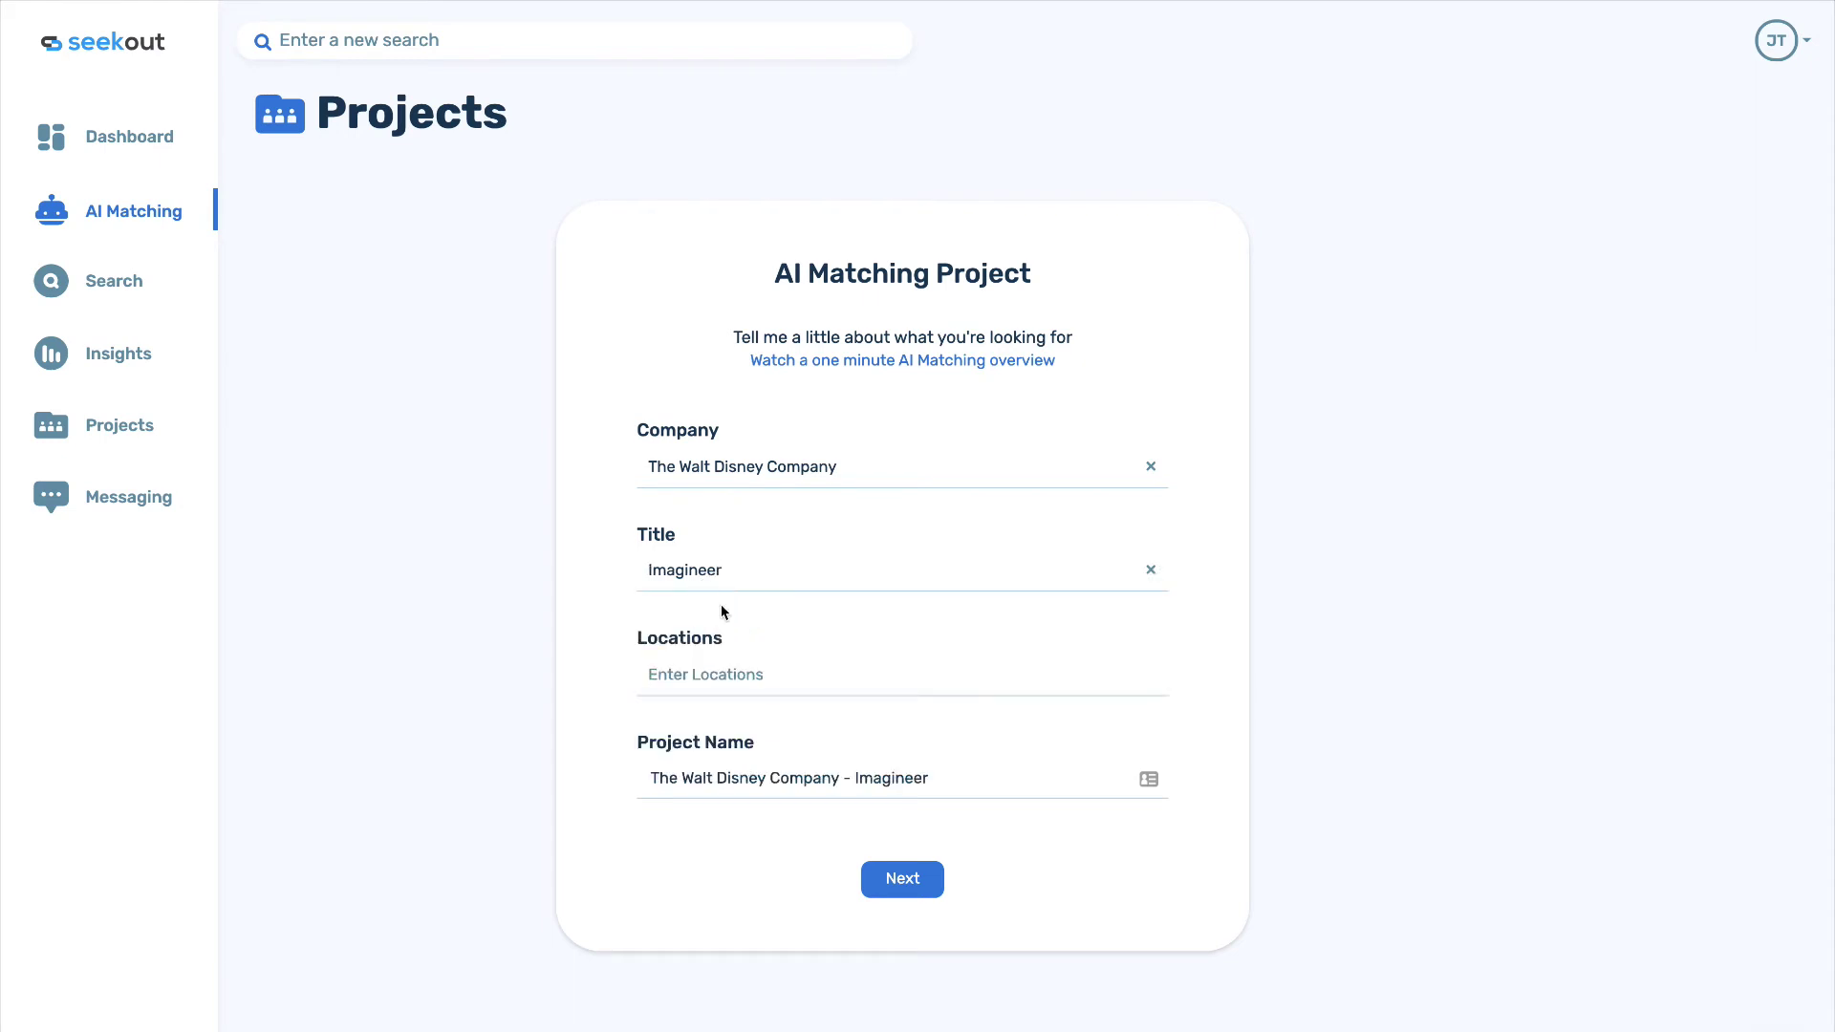
click(712, 677)
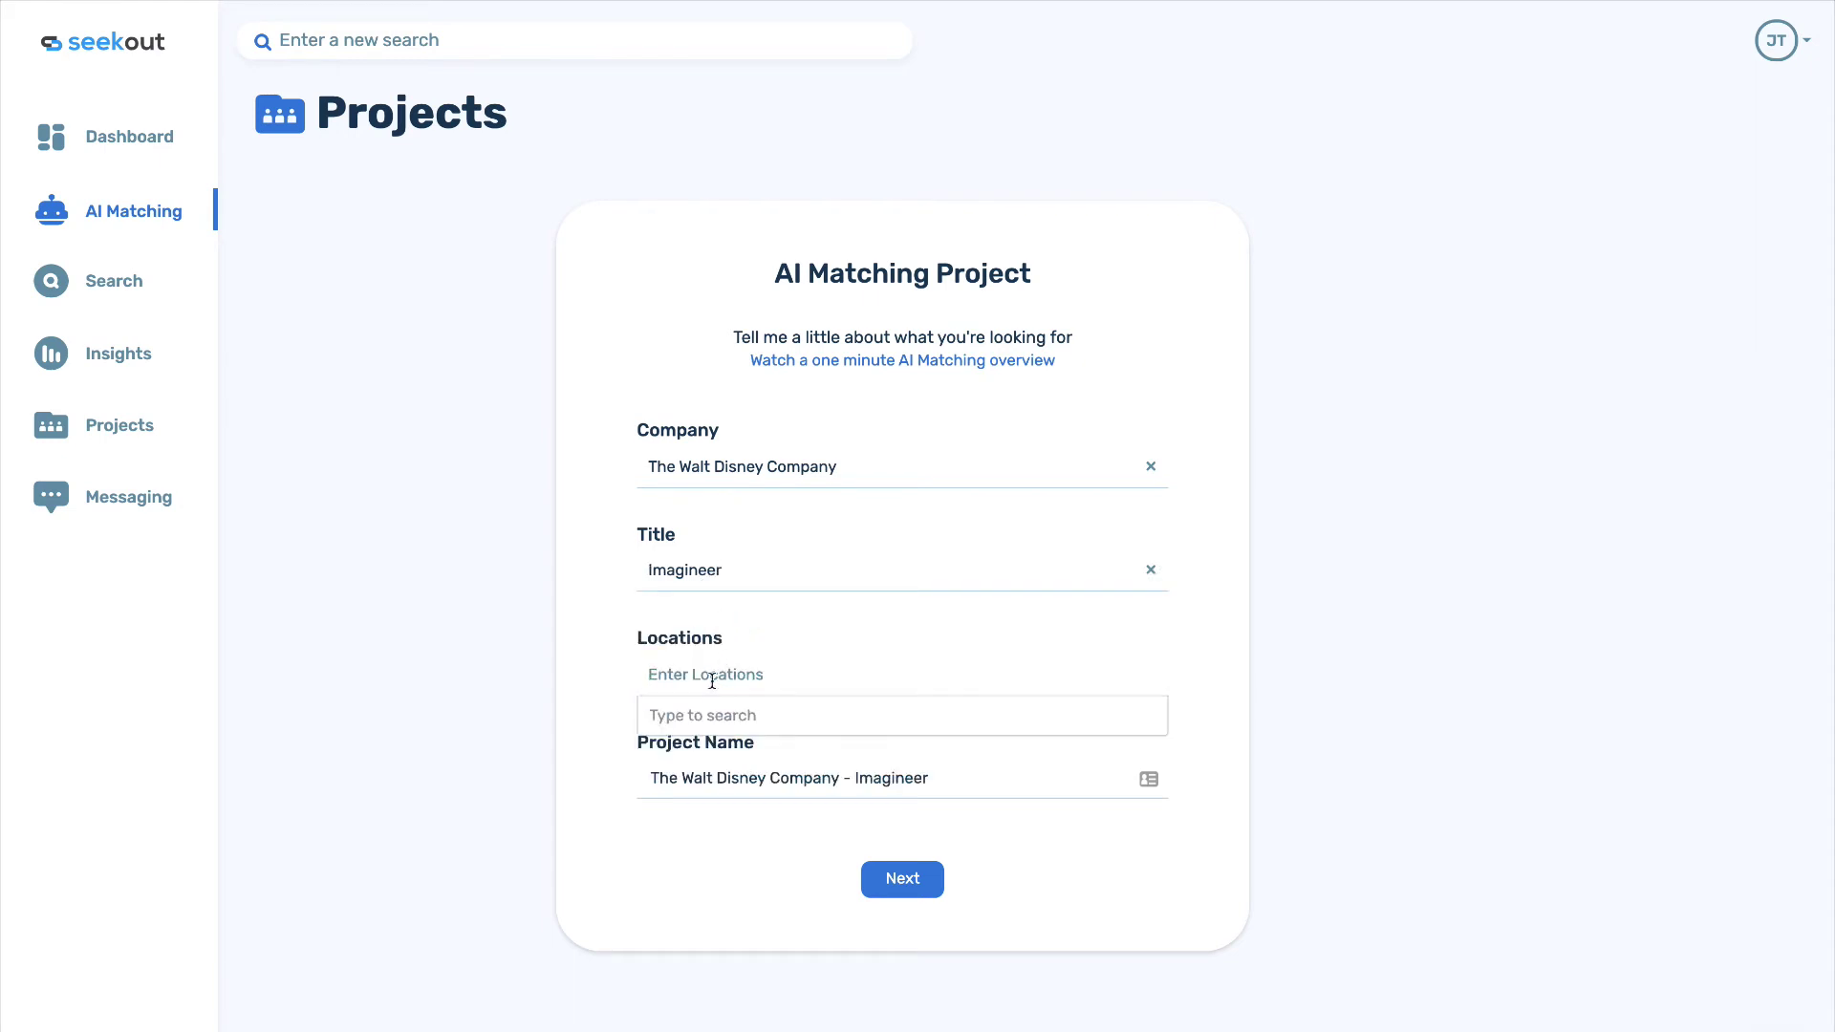
text(ana)
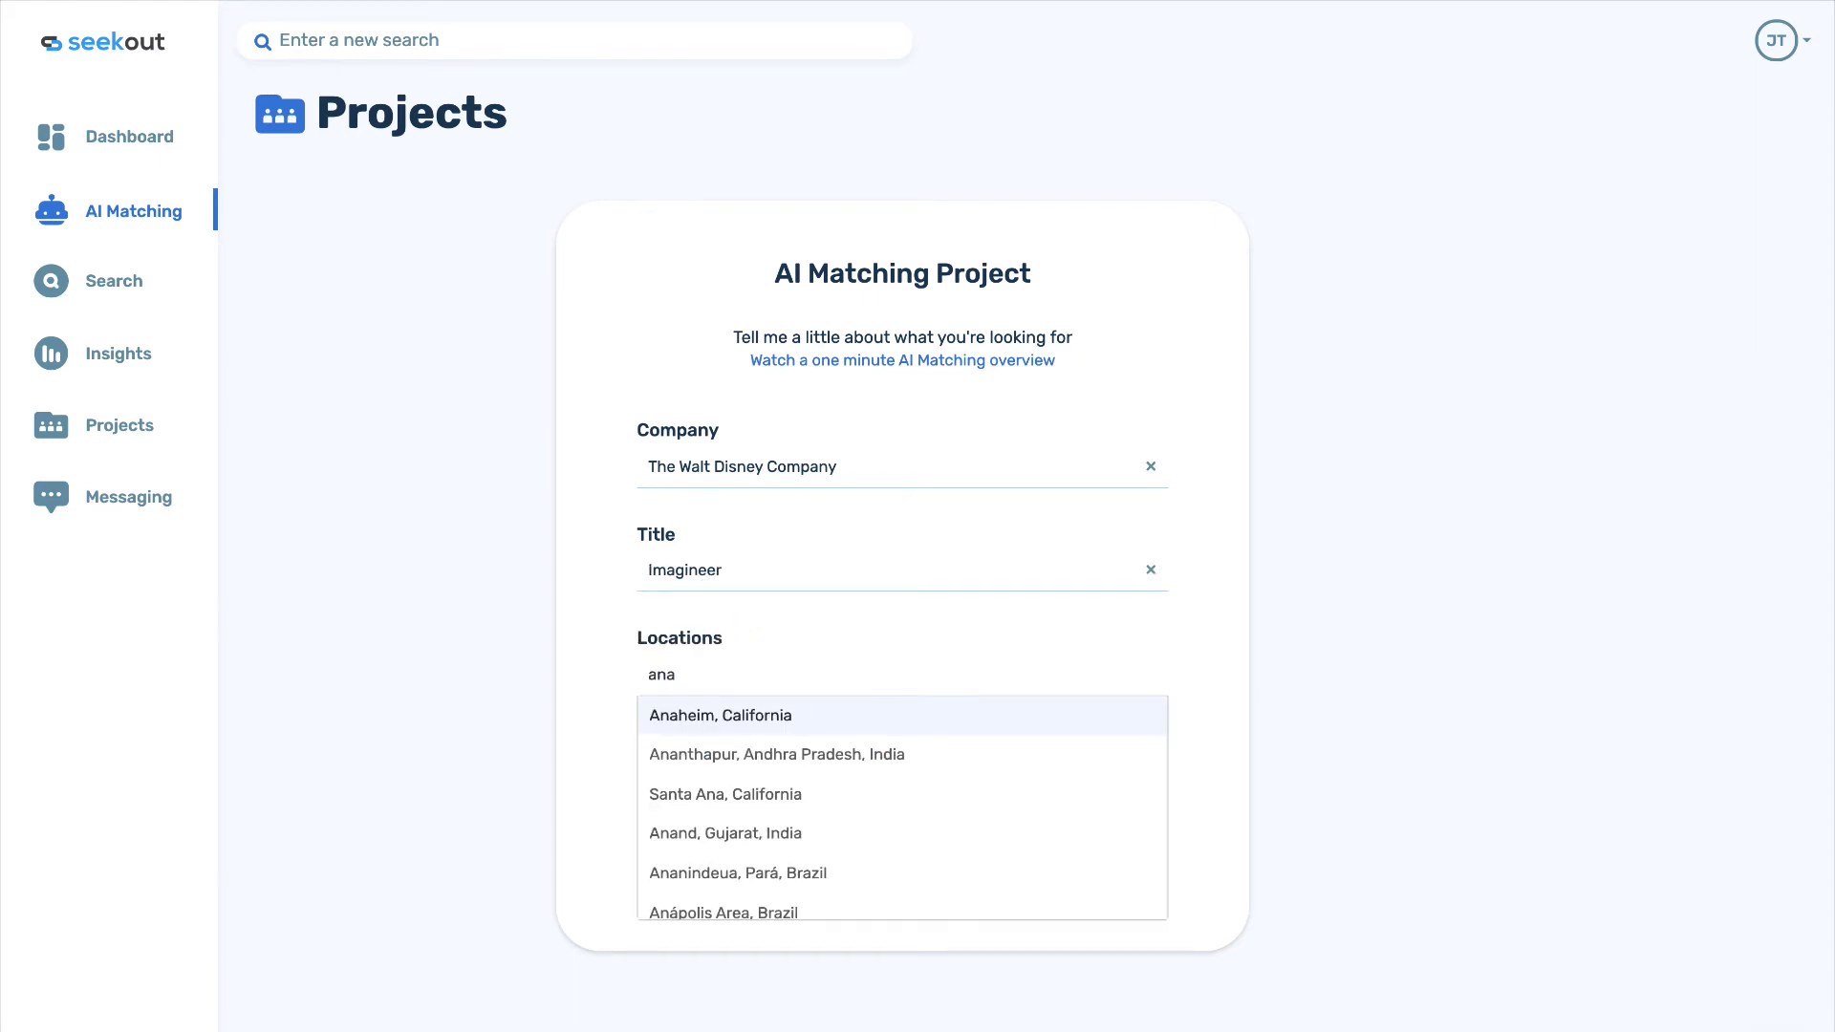
click(728, 715)
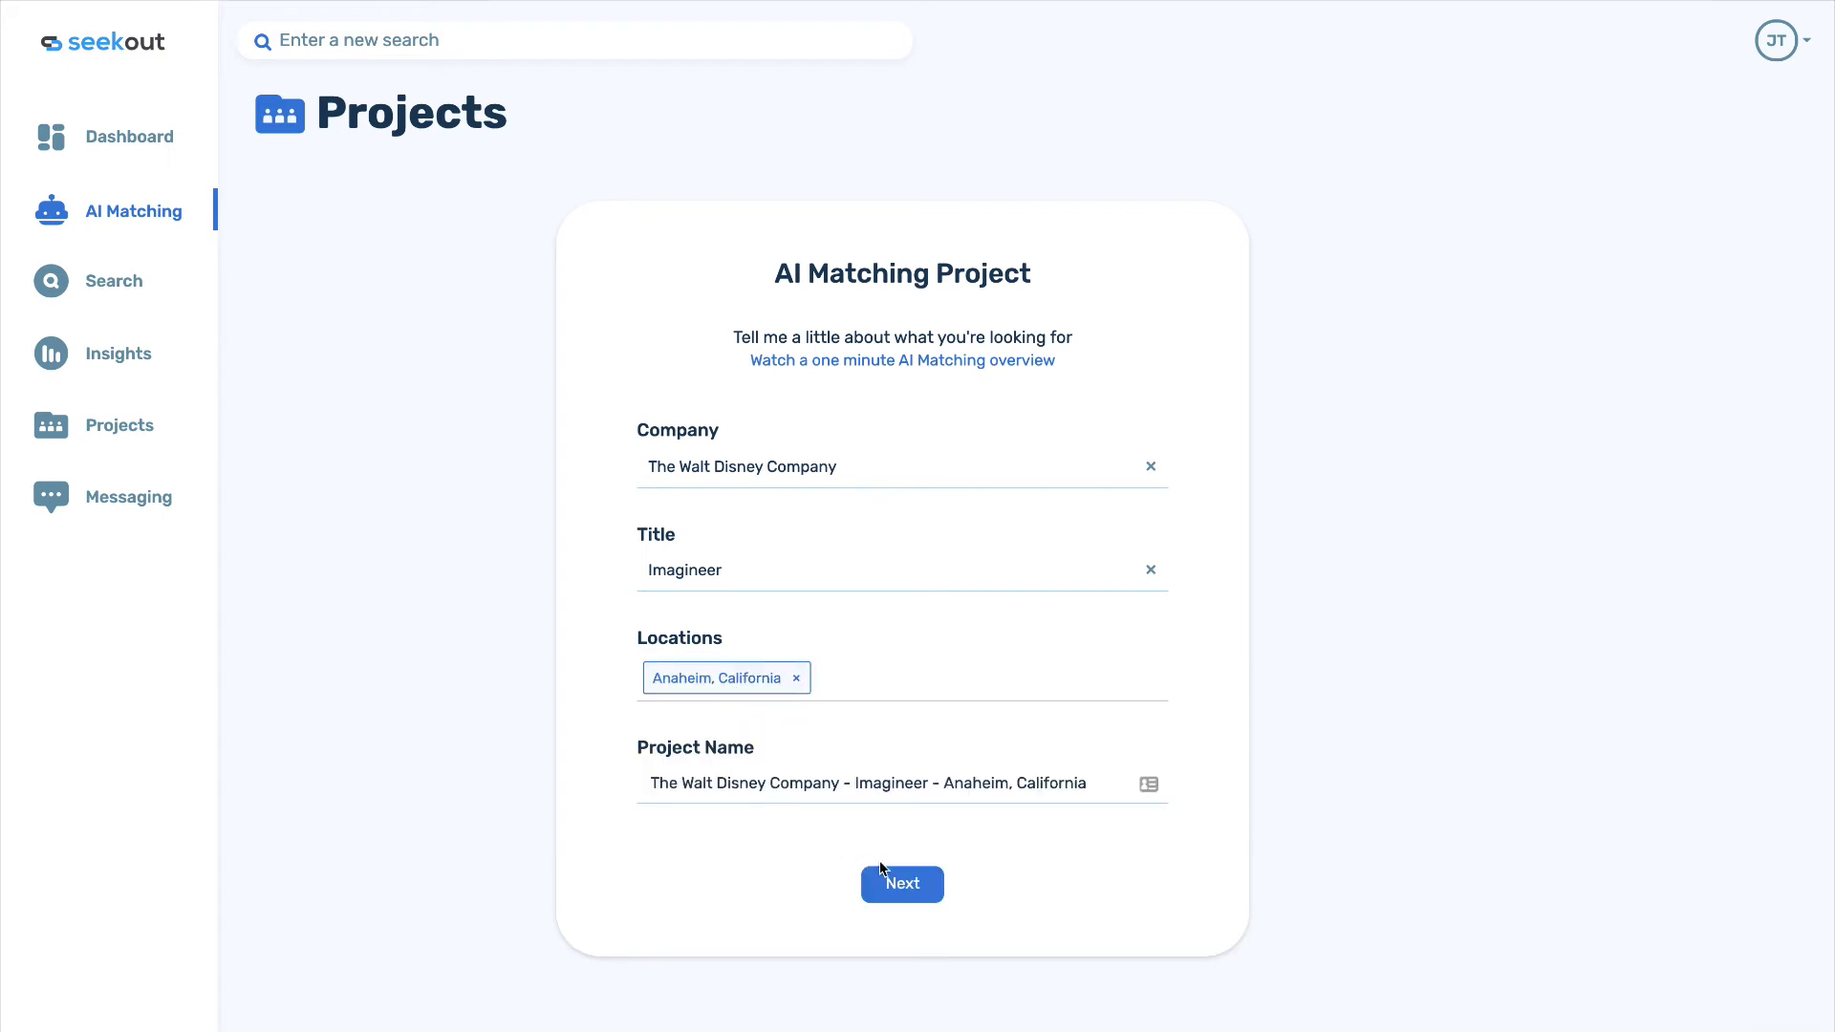
click(905, 886)
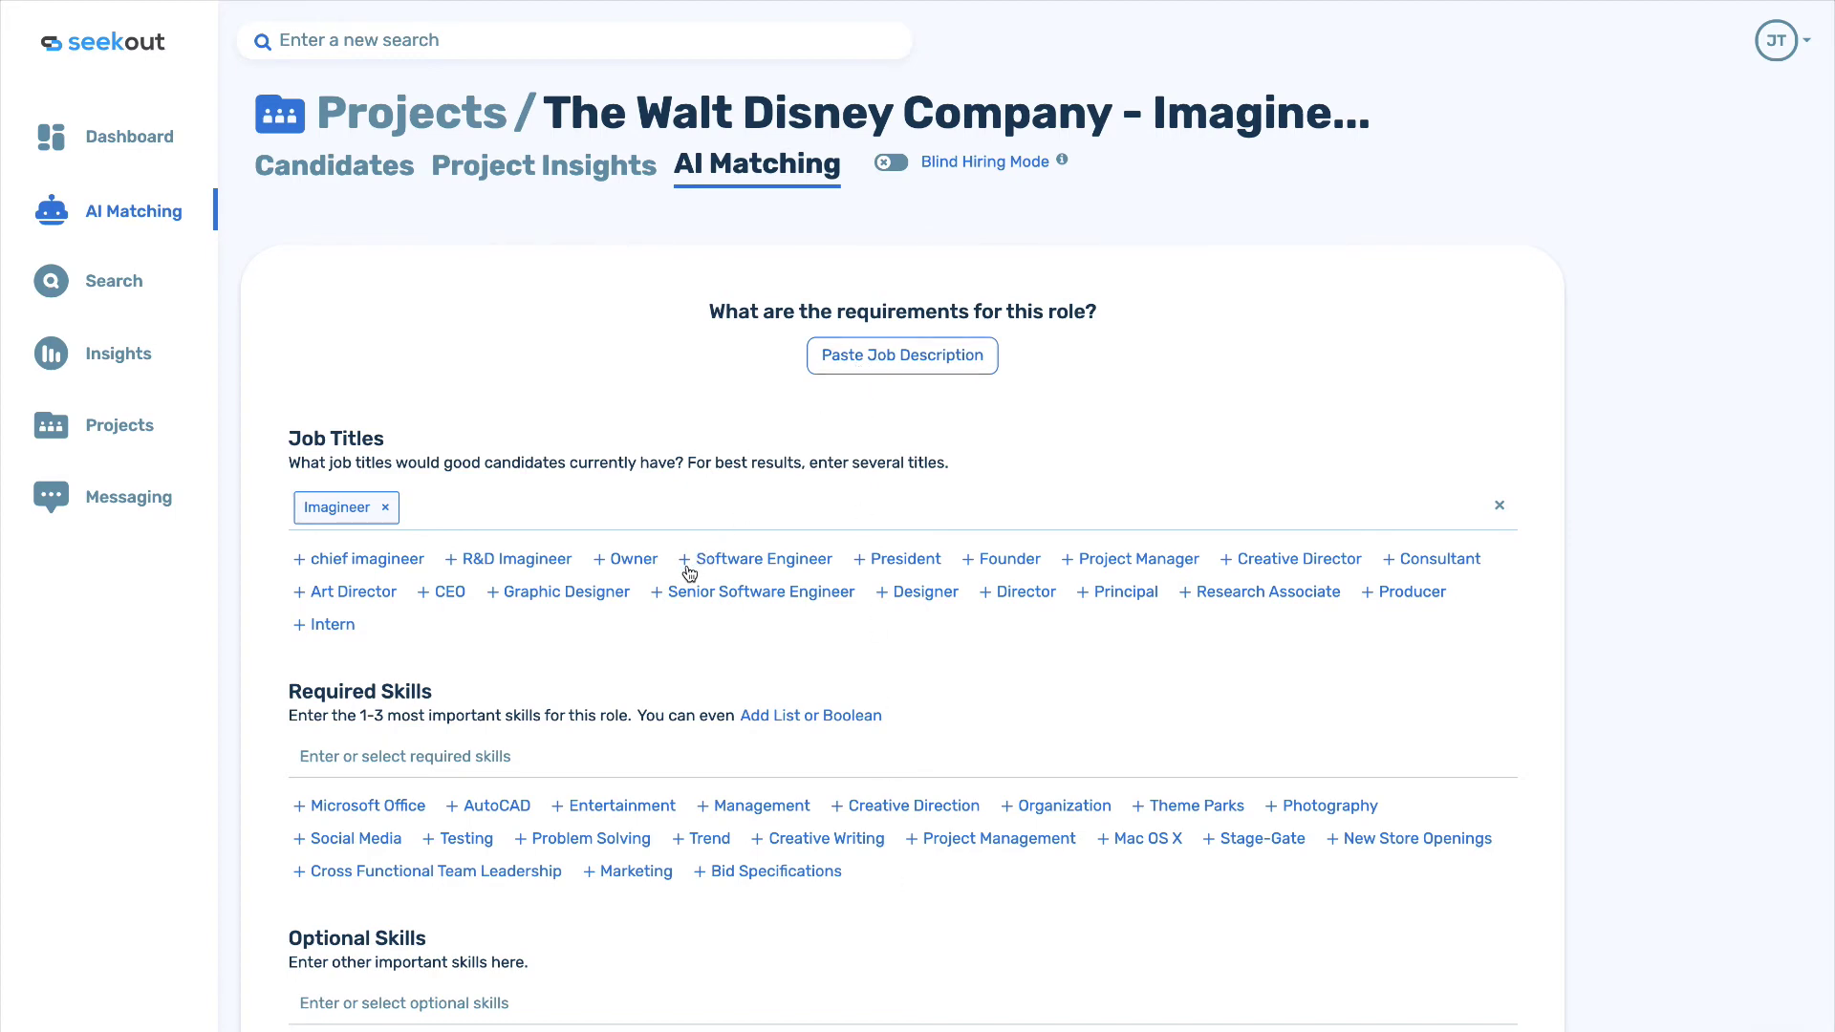
Add Software Engineer and Creative Director titles; require Project Management and Creative Direction skills.
click(757, 564)
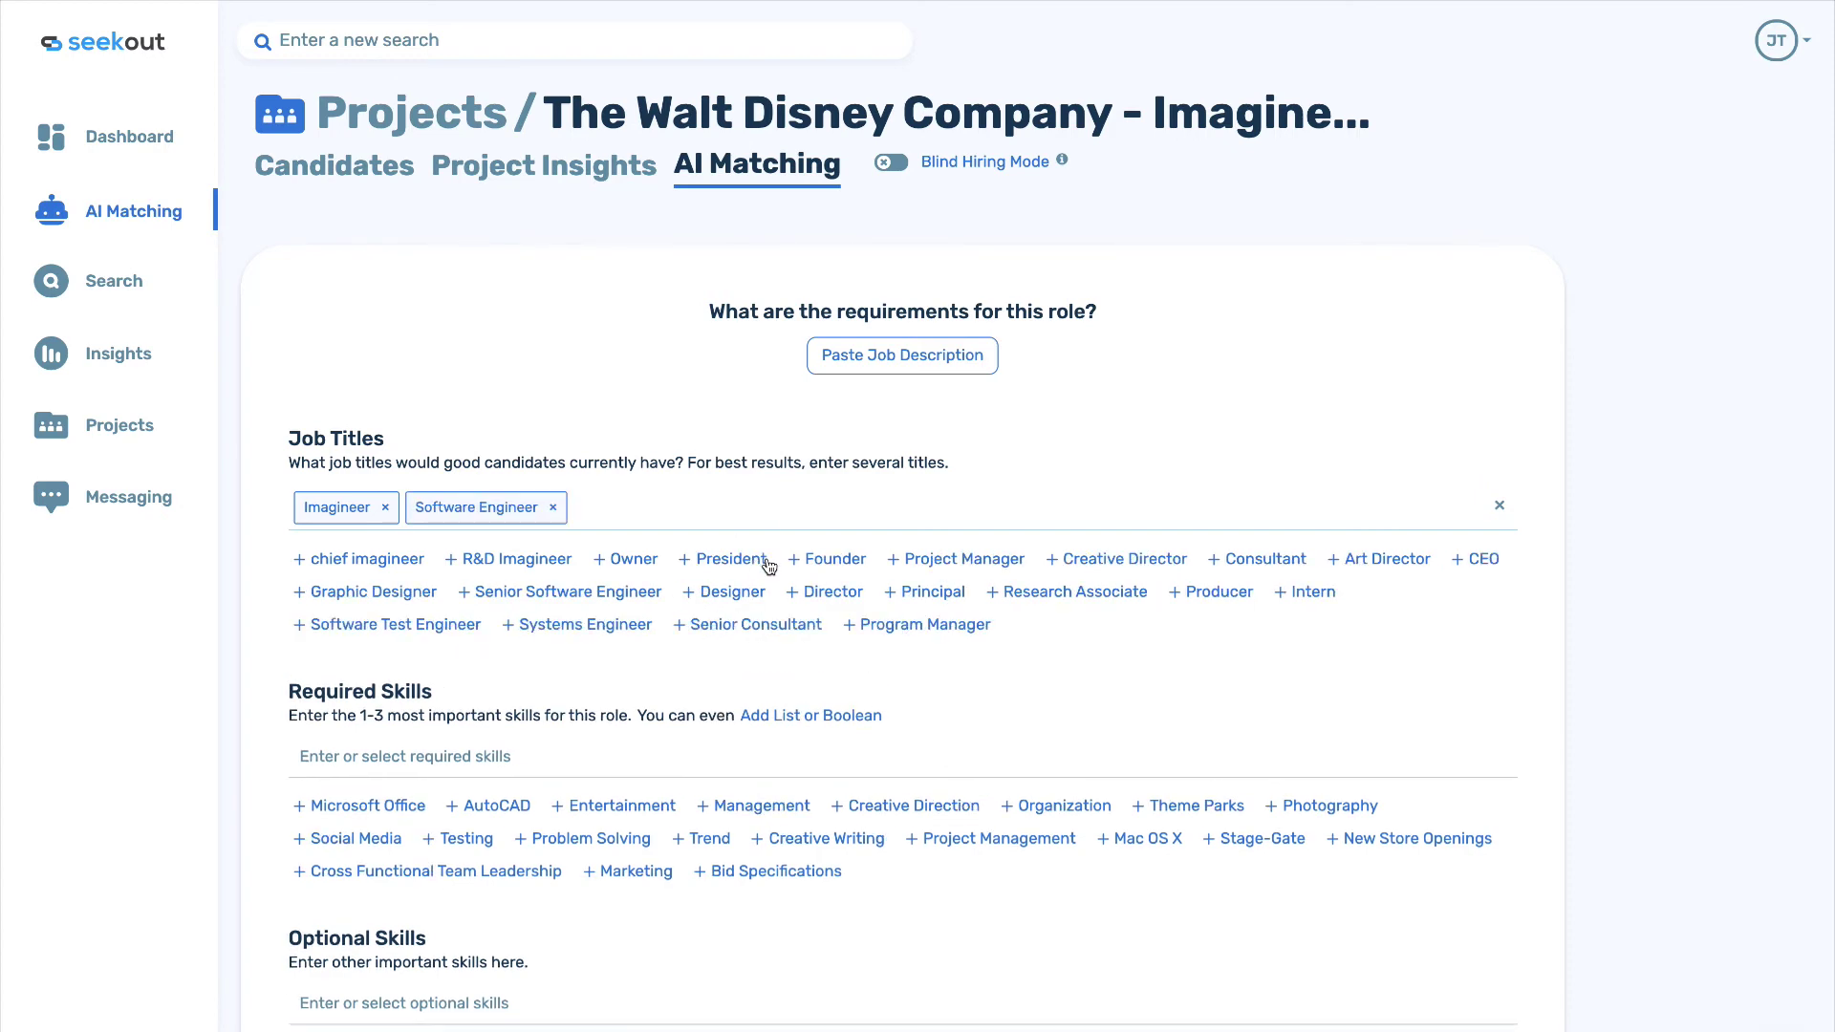
click(1095, 560)
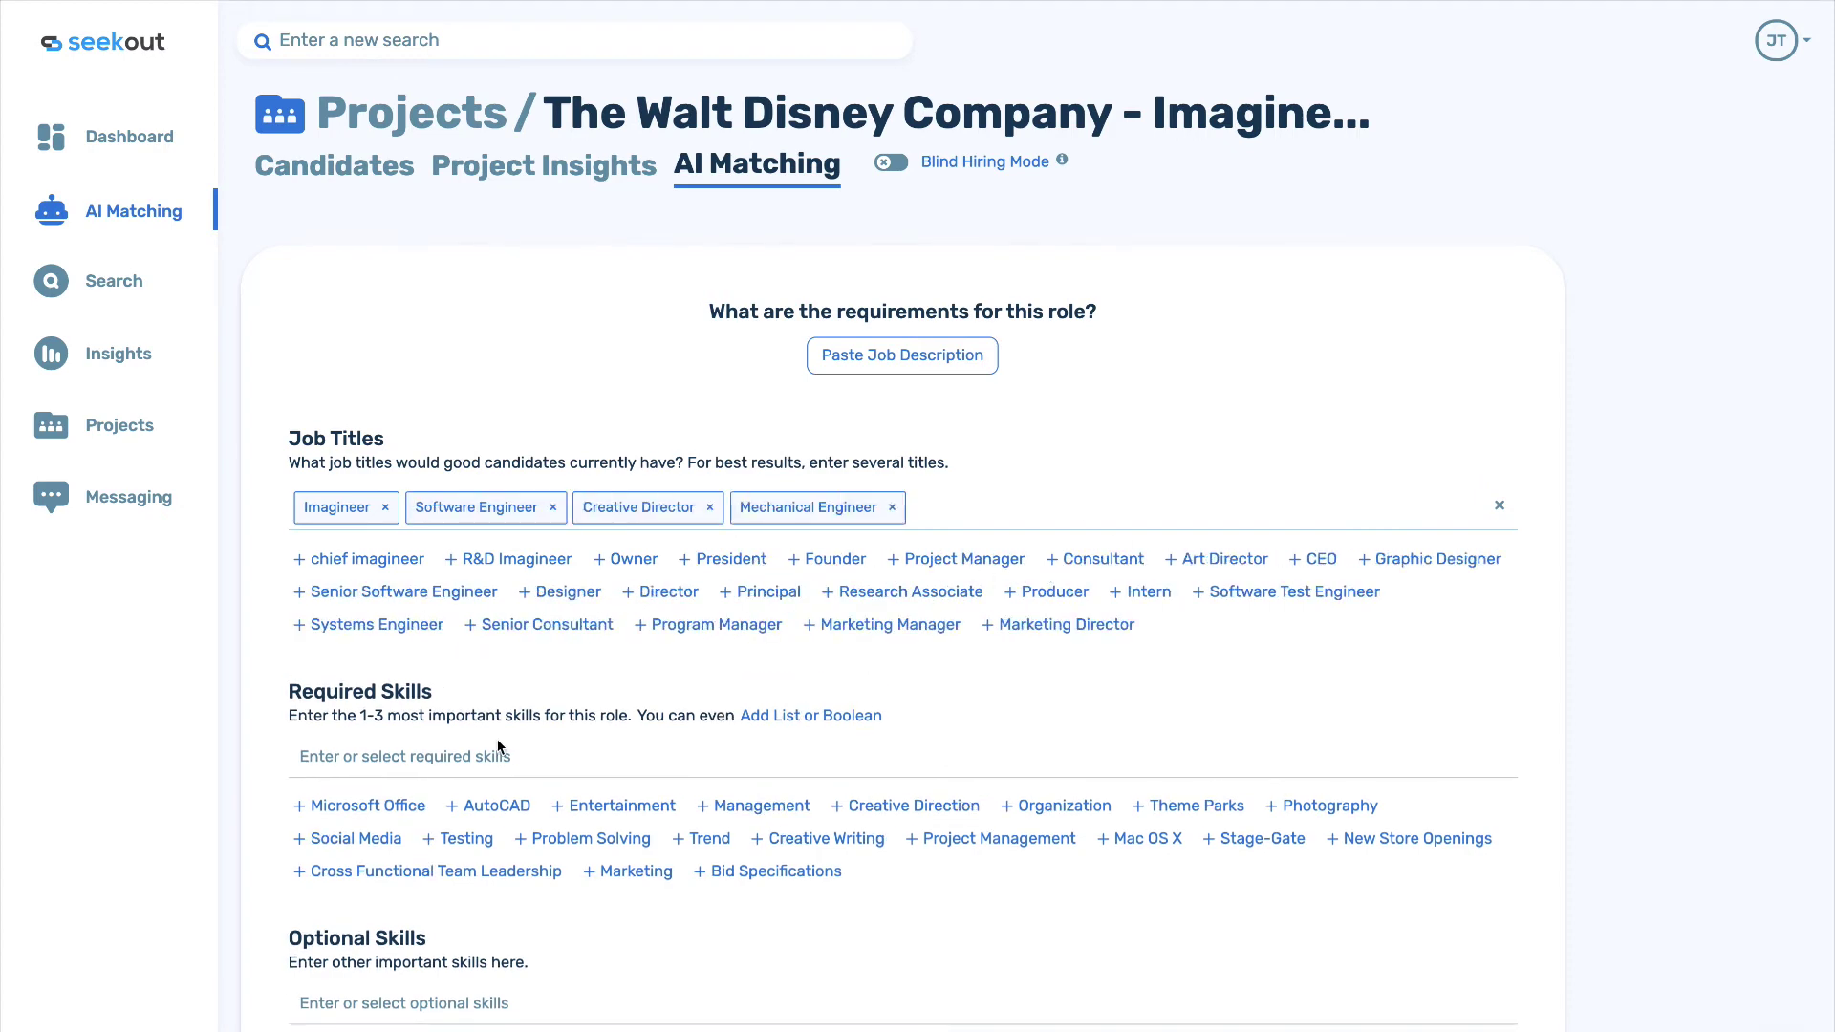
scroll(505, 784, down, 2)
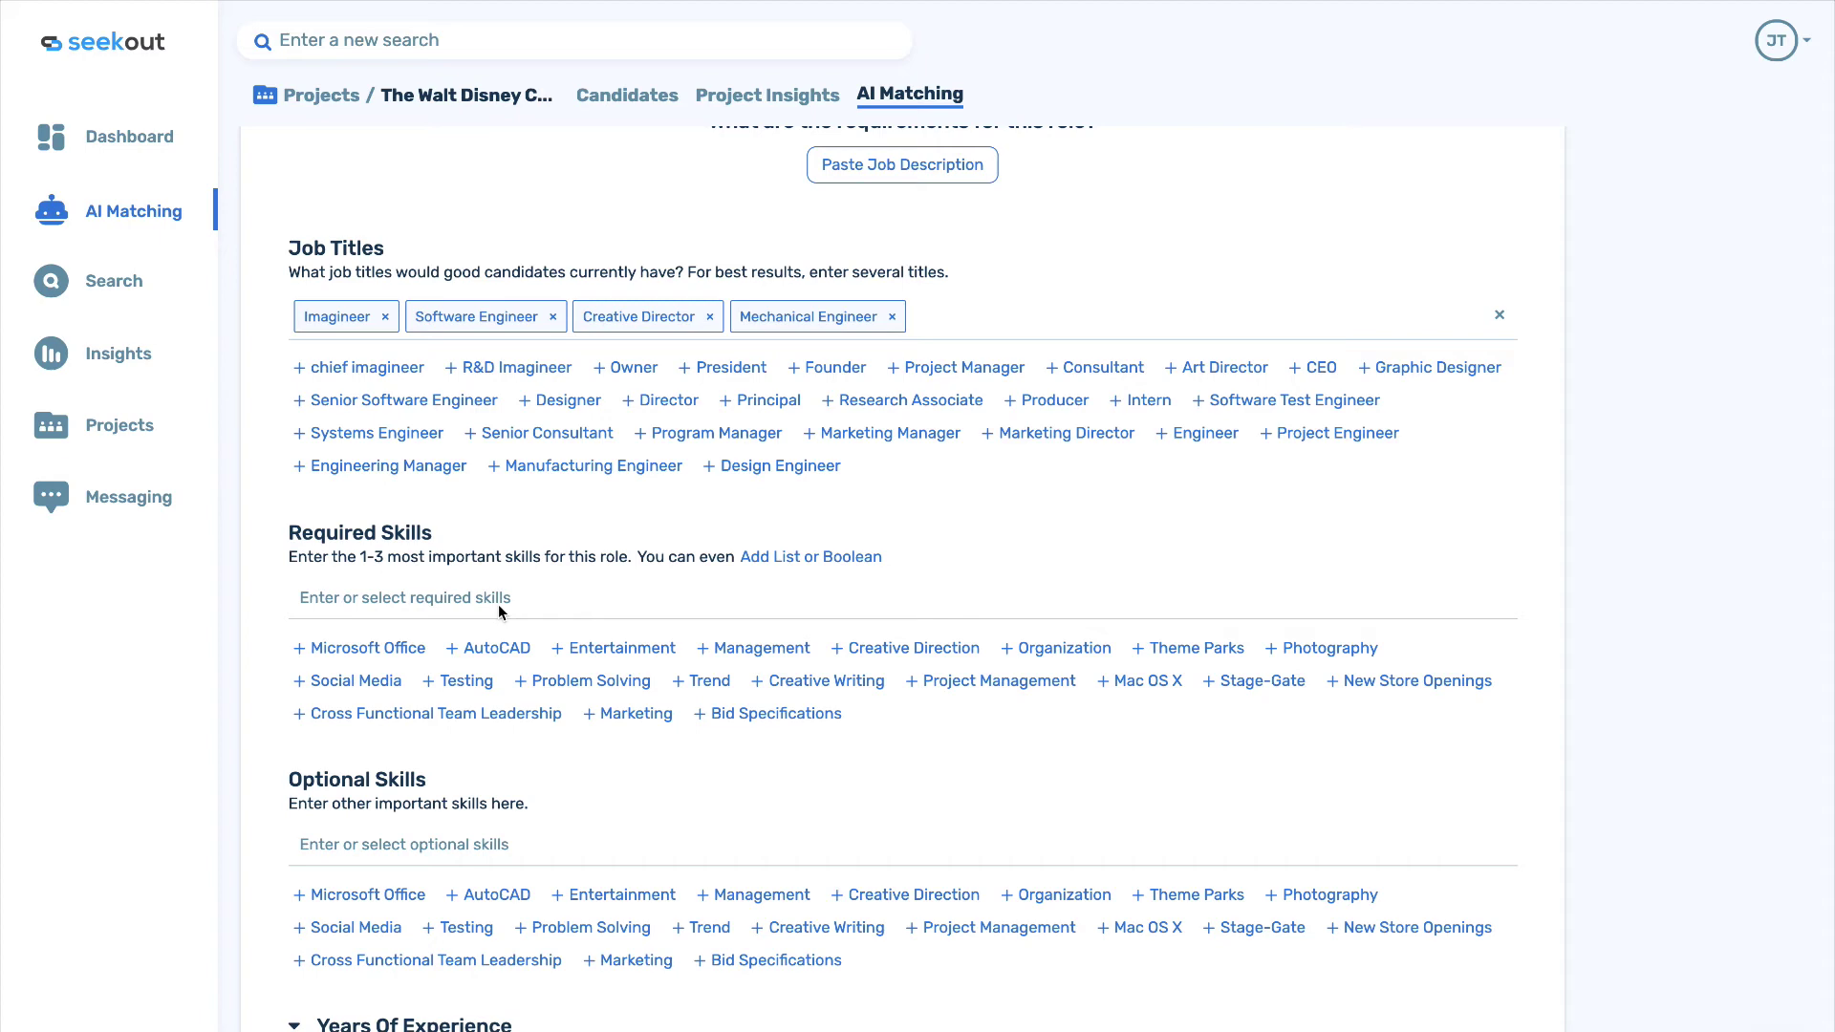
click(979, 682)
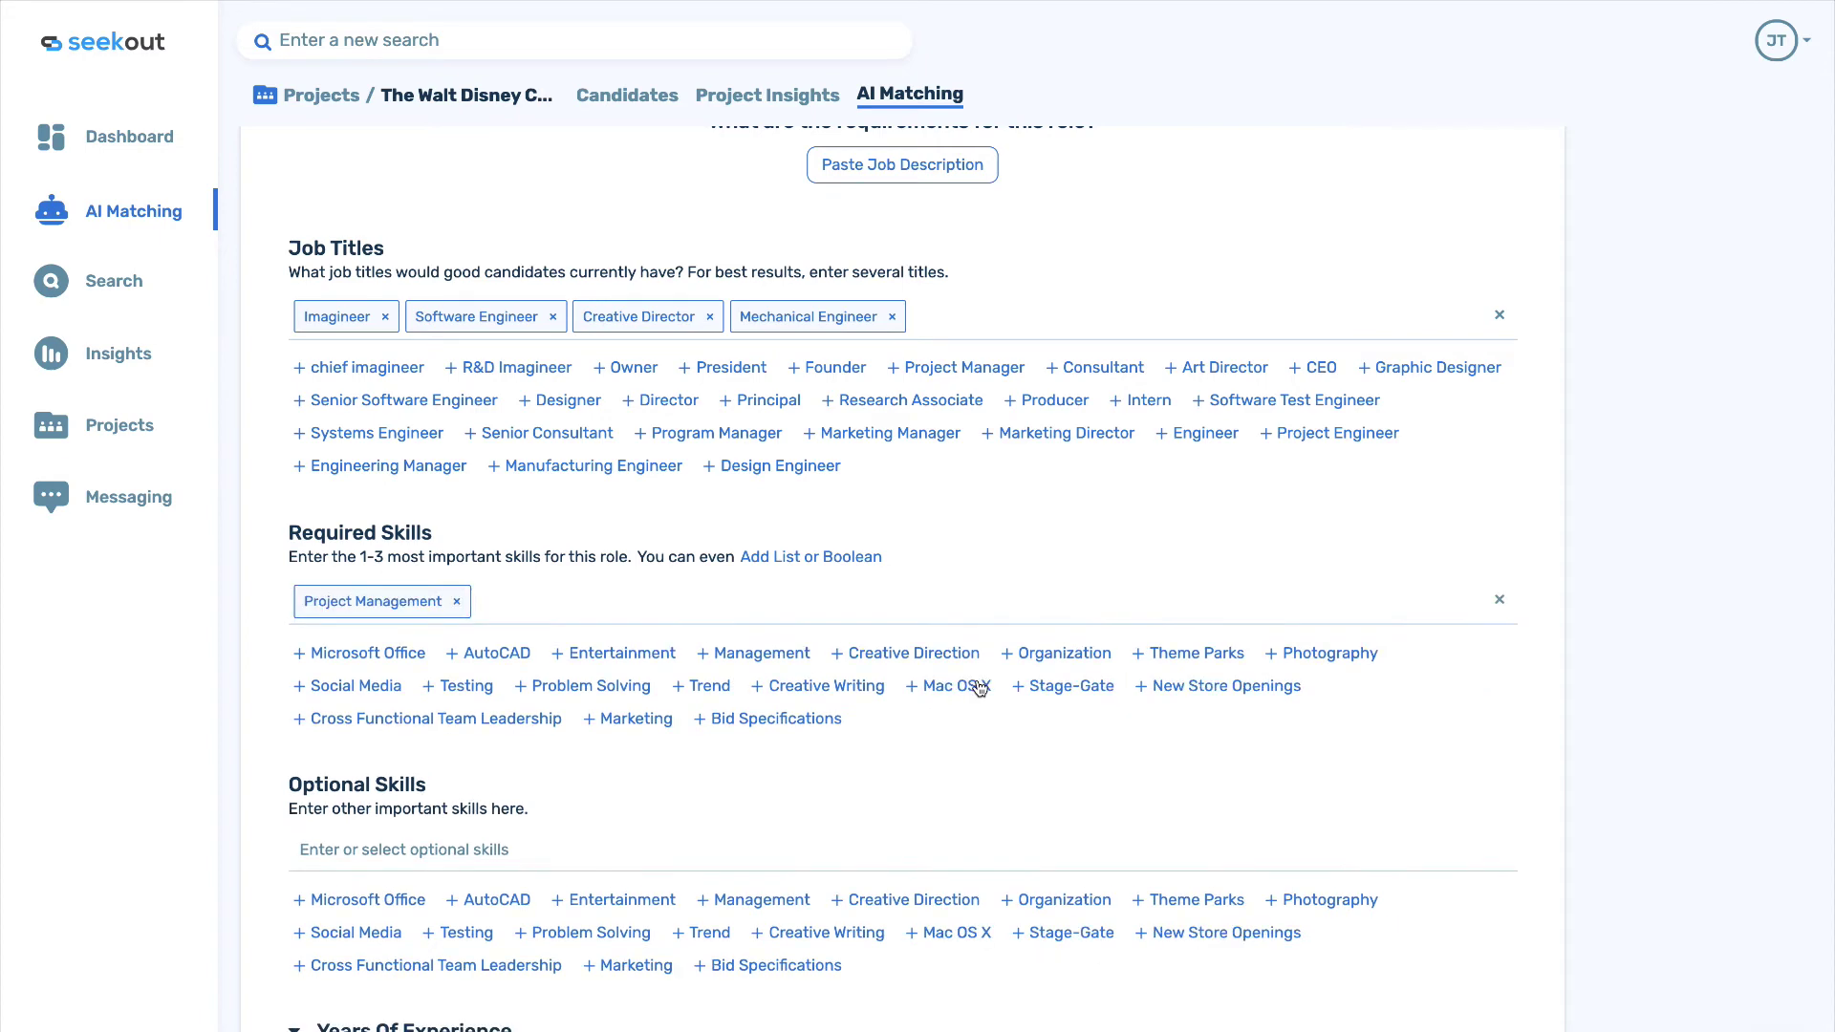
click(905, 656)
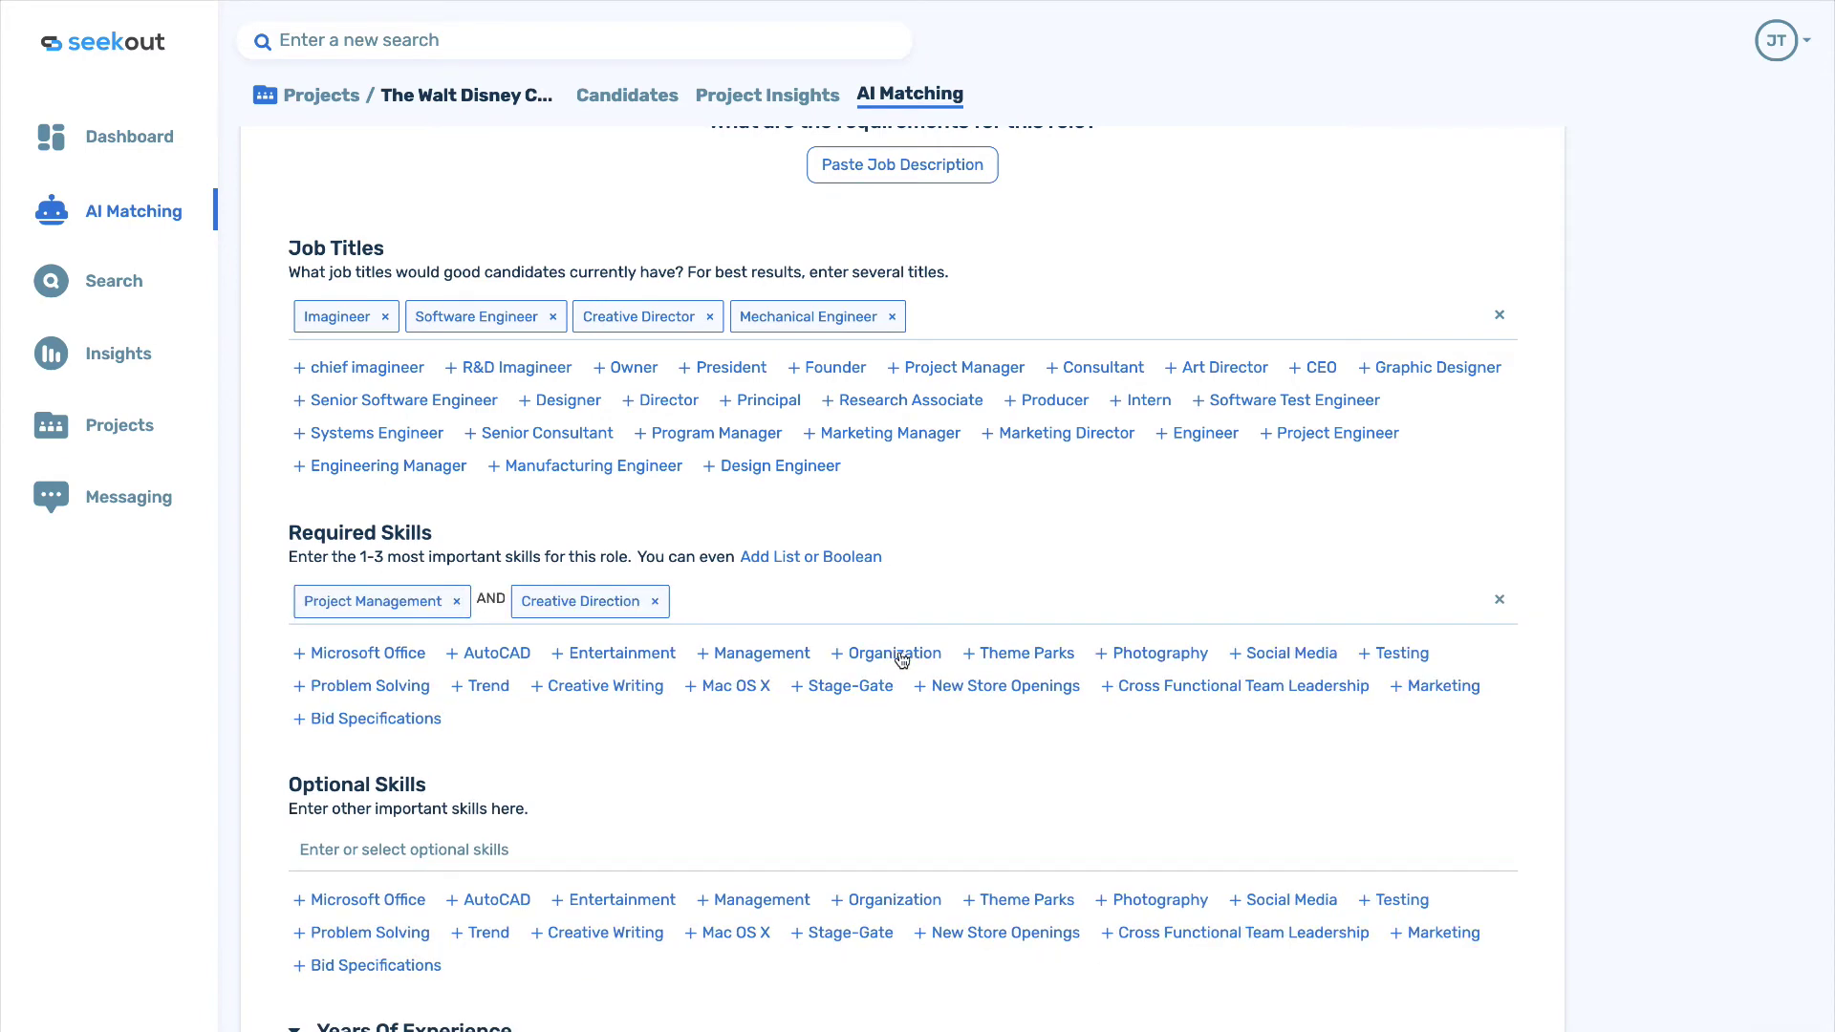
Add optional skills Entertainment, Theme Parks, Problem Solving, AutoCAD and Hydraulics.
scroll(789, 688, down, 2)
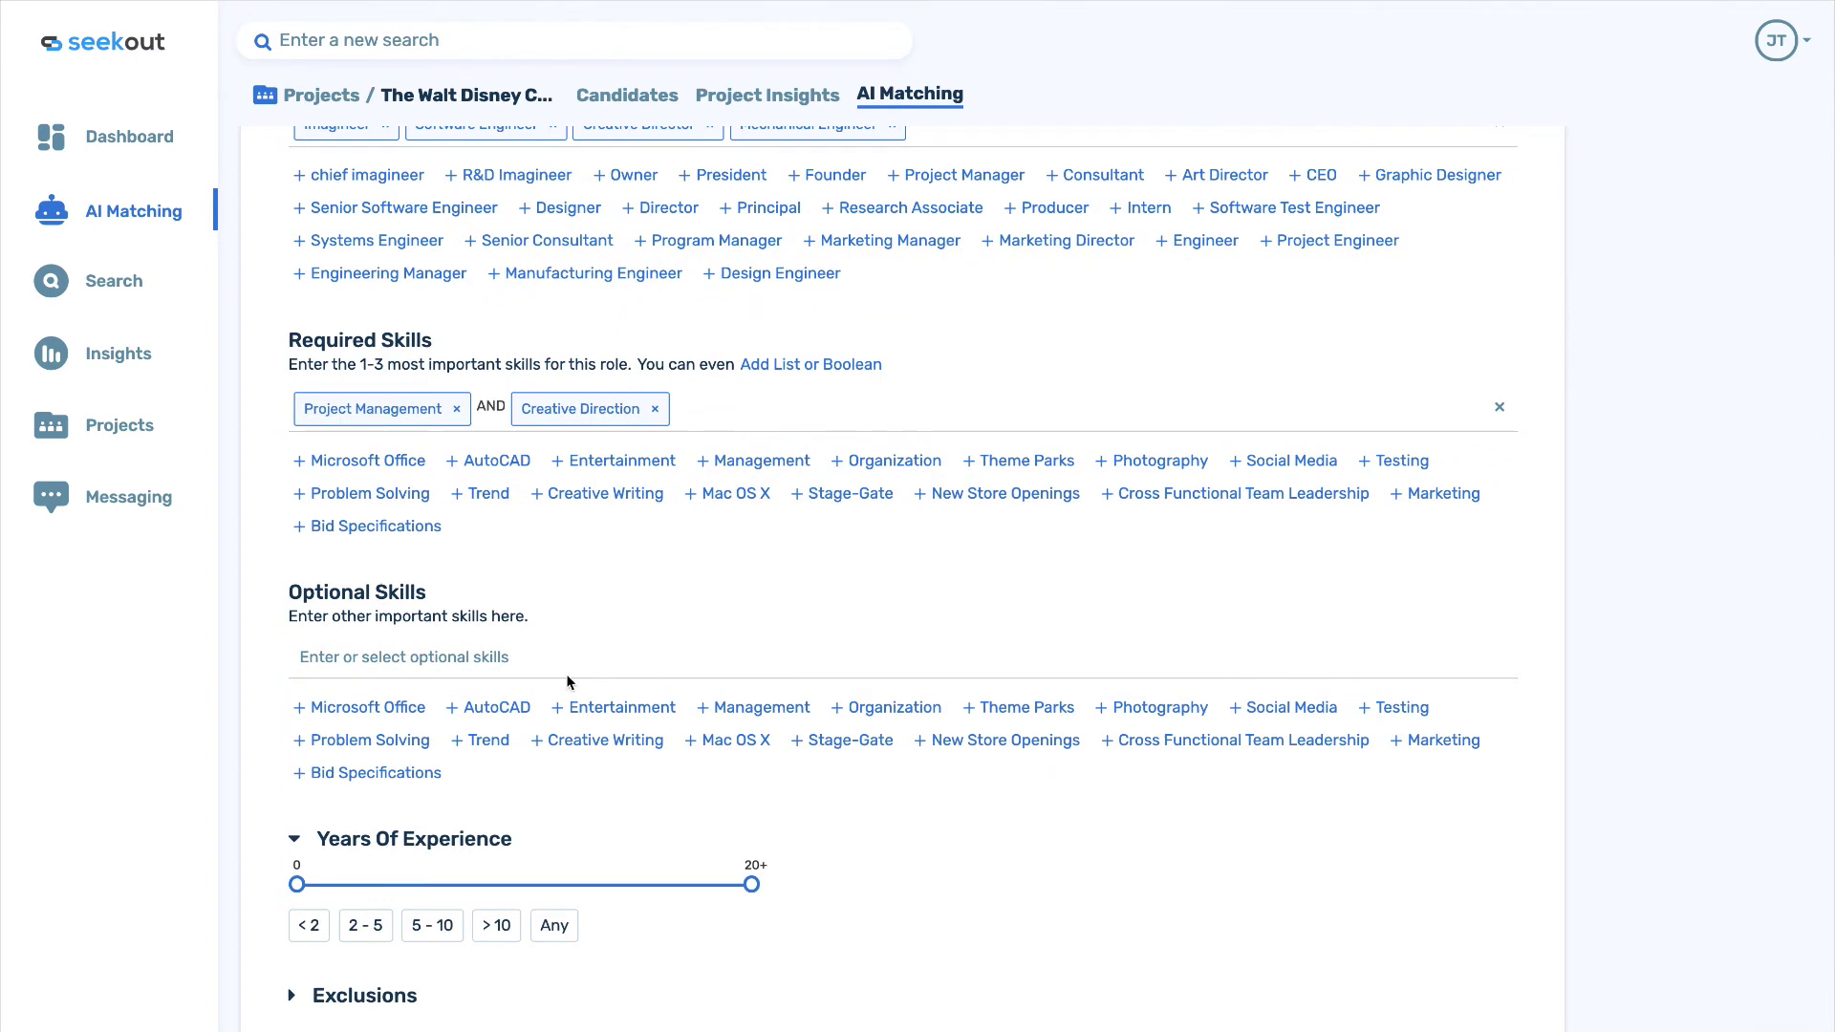
click(606, 713)
click(867, 683)
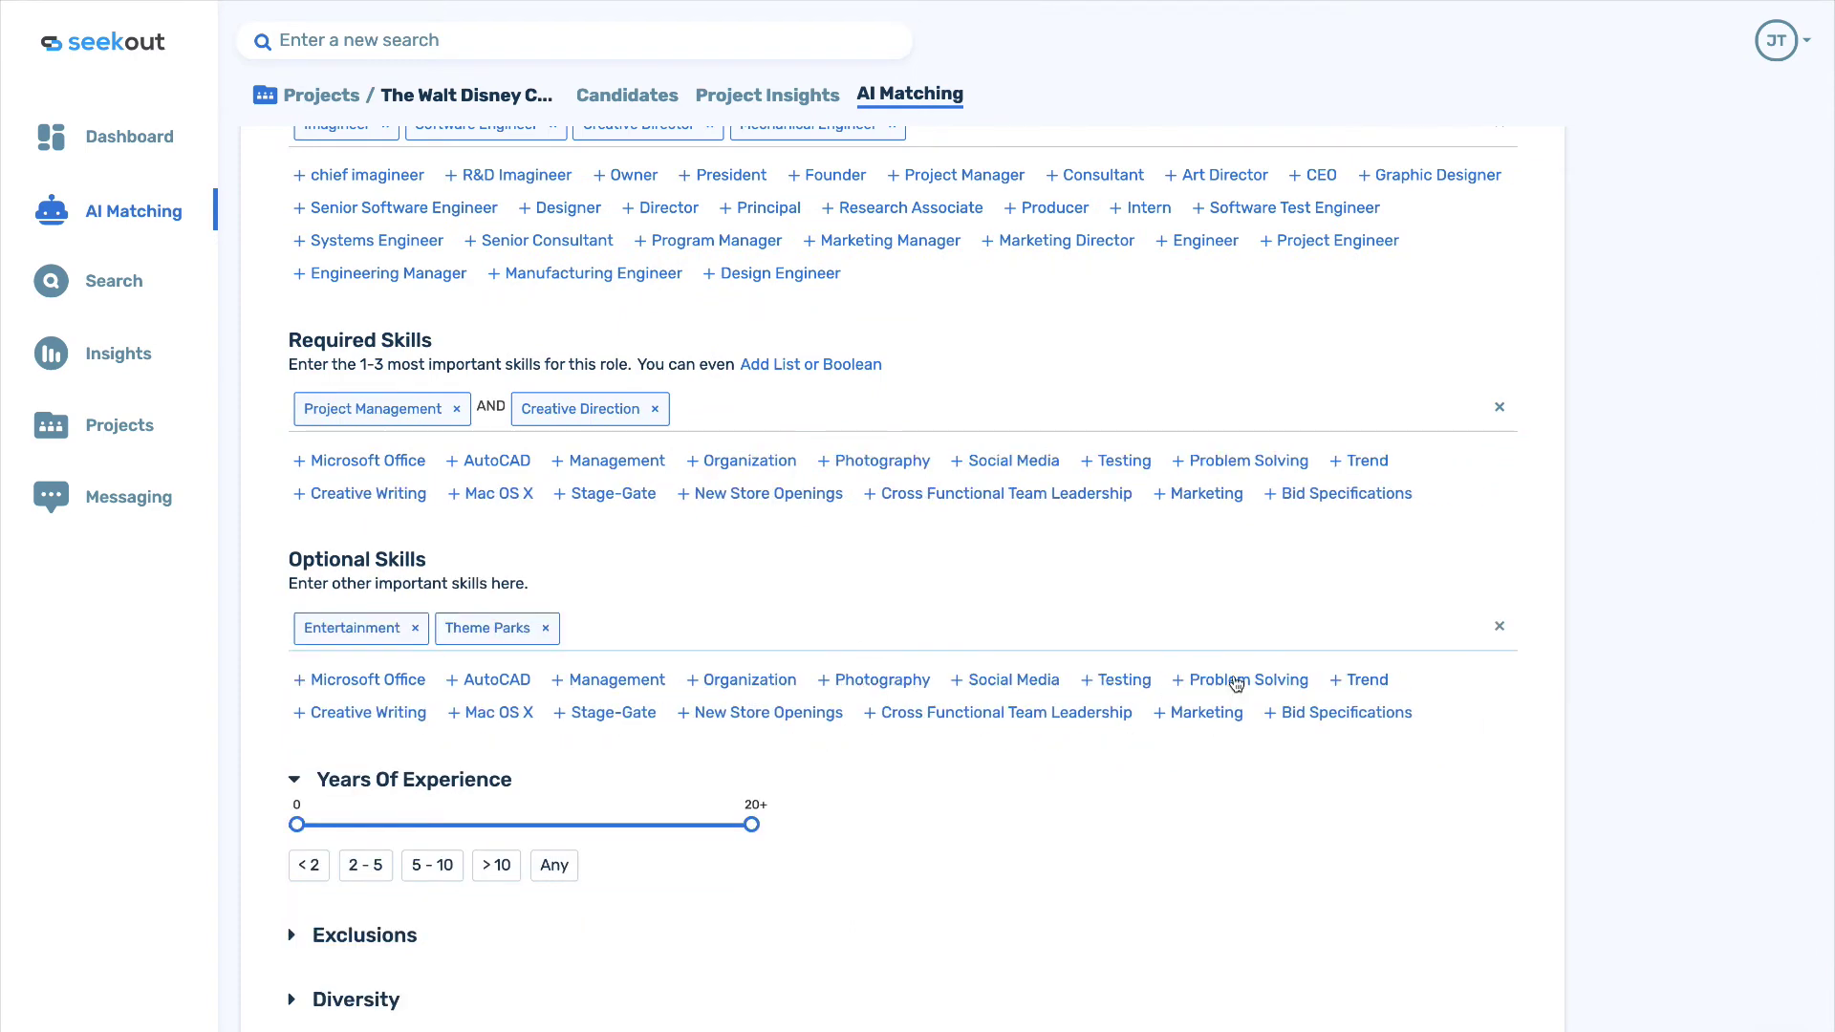
click(1235, 680)
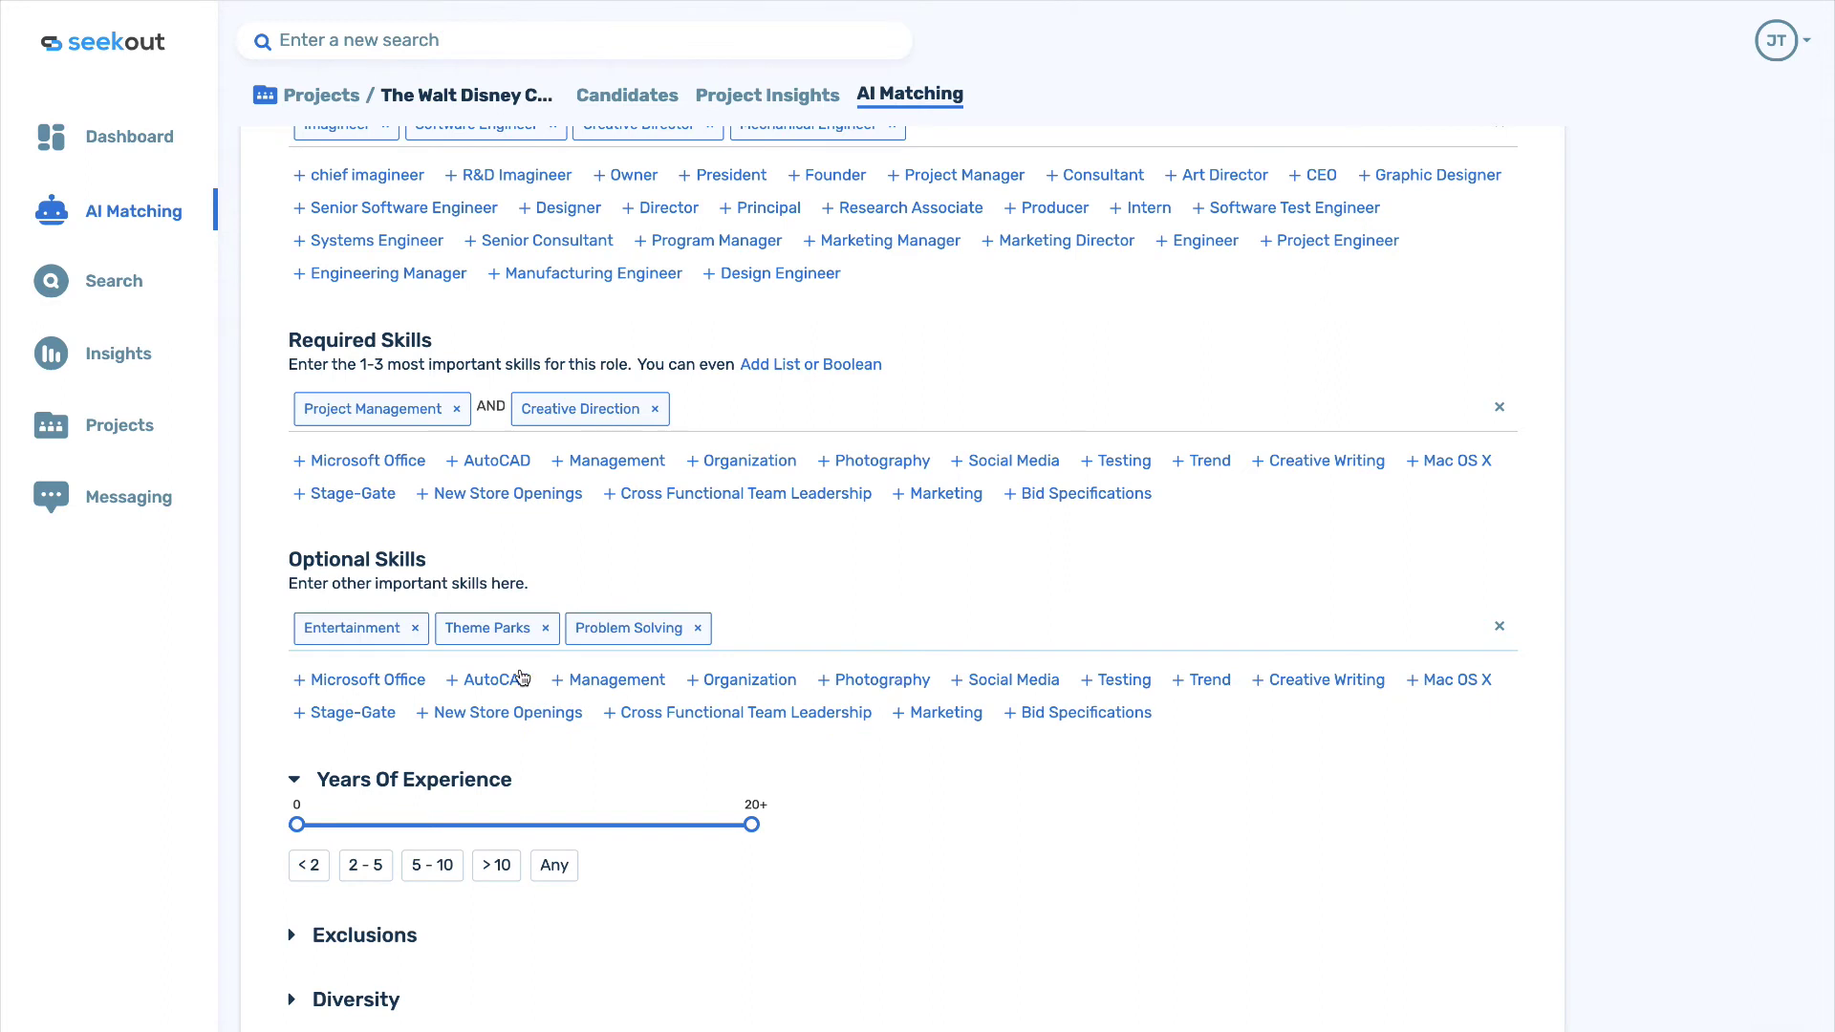
click(497, 680)
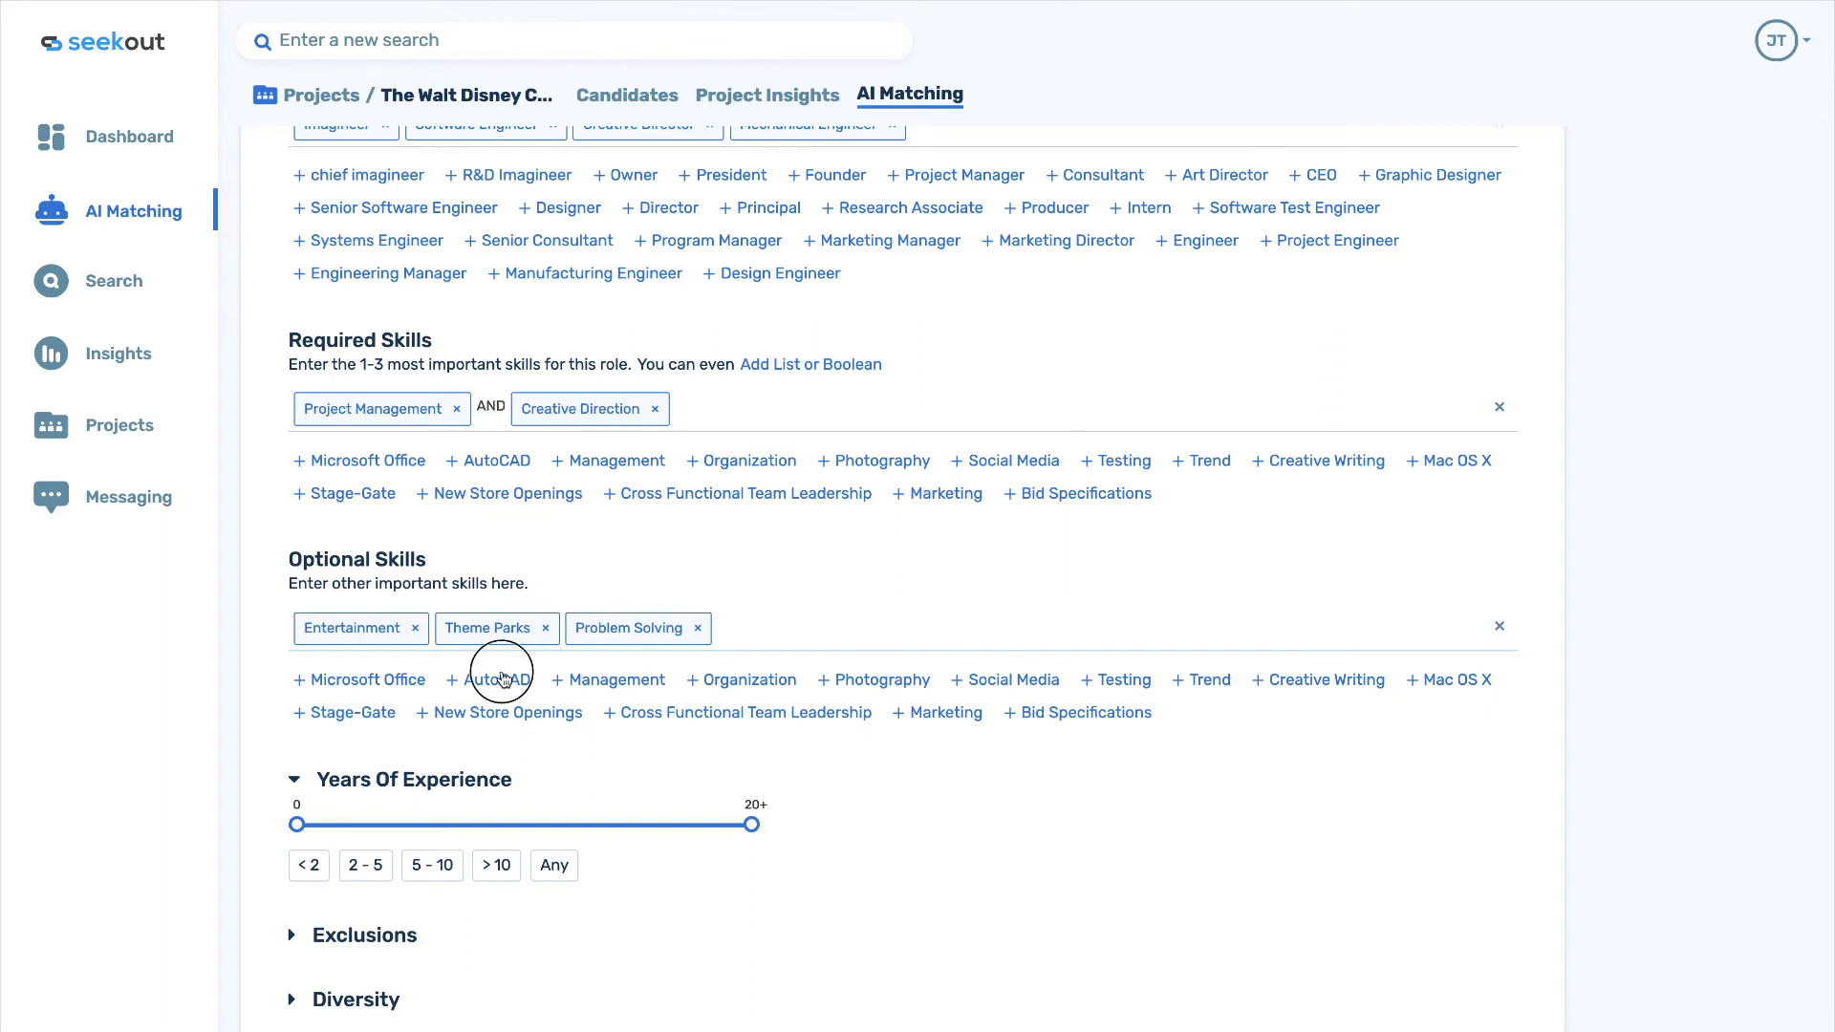
click(866, 637)
text(hydrau)
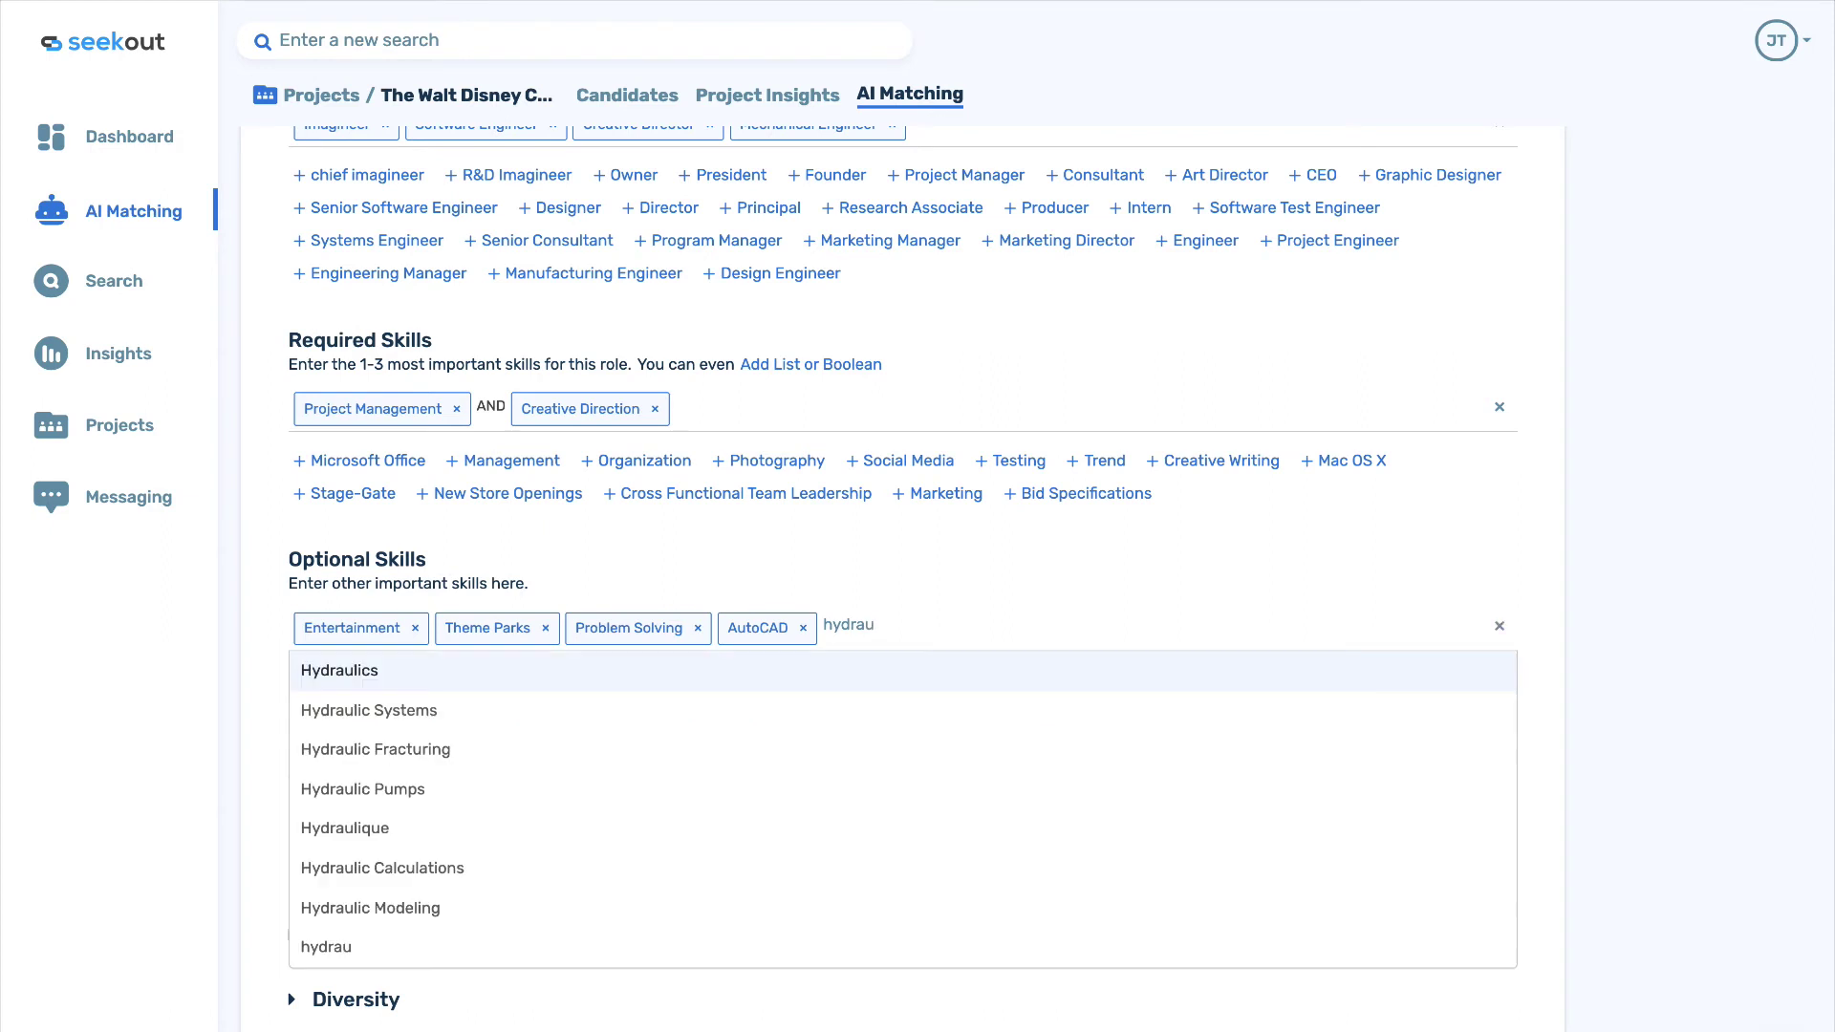
click(755, 675)
Require over 8 years' experience, add Female diversity preference, and submit the requirements.
scroll(299, 732, down, 1)
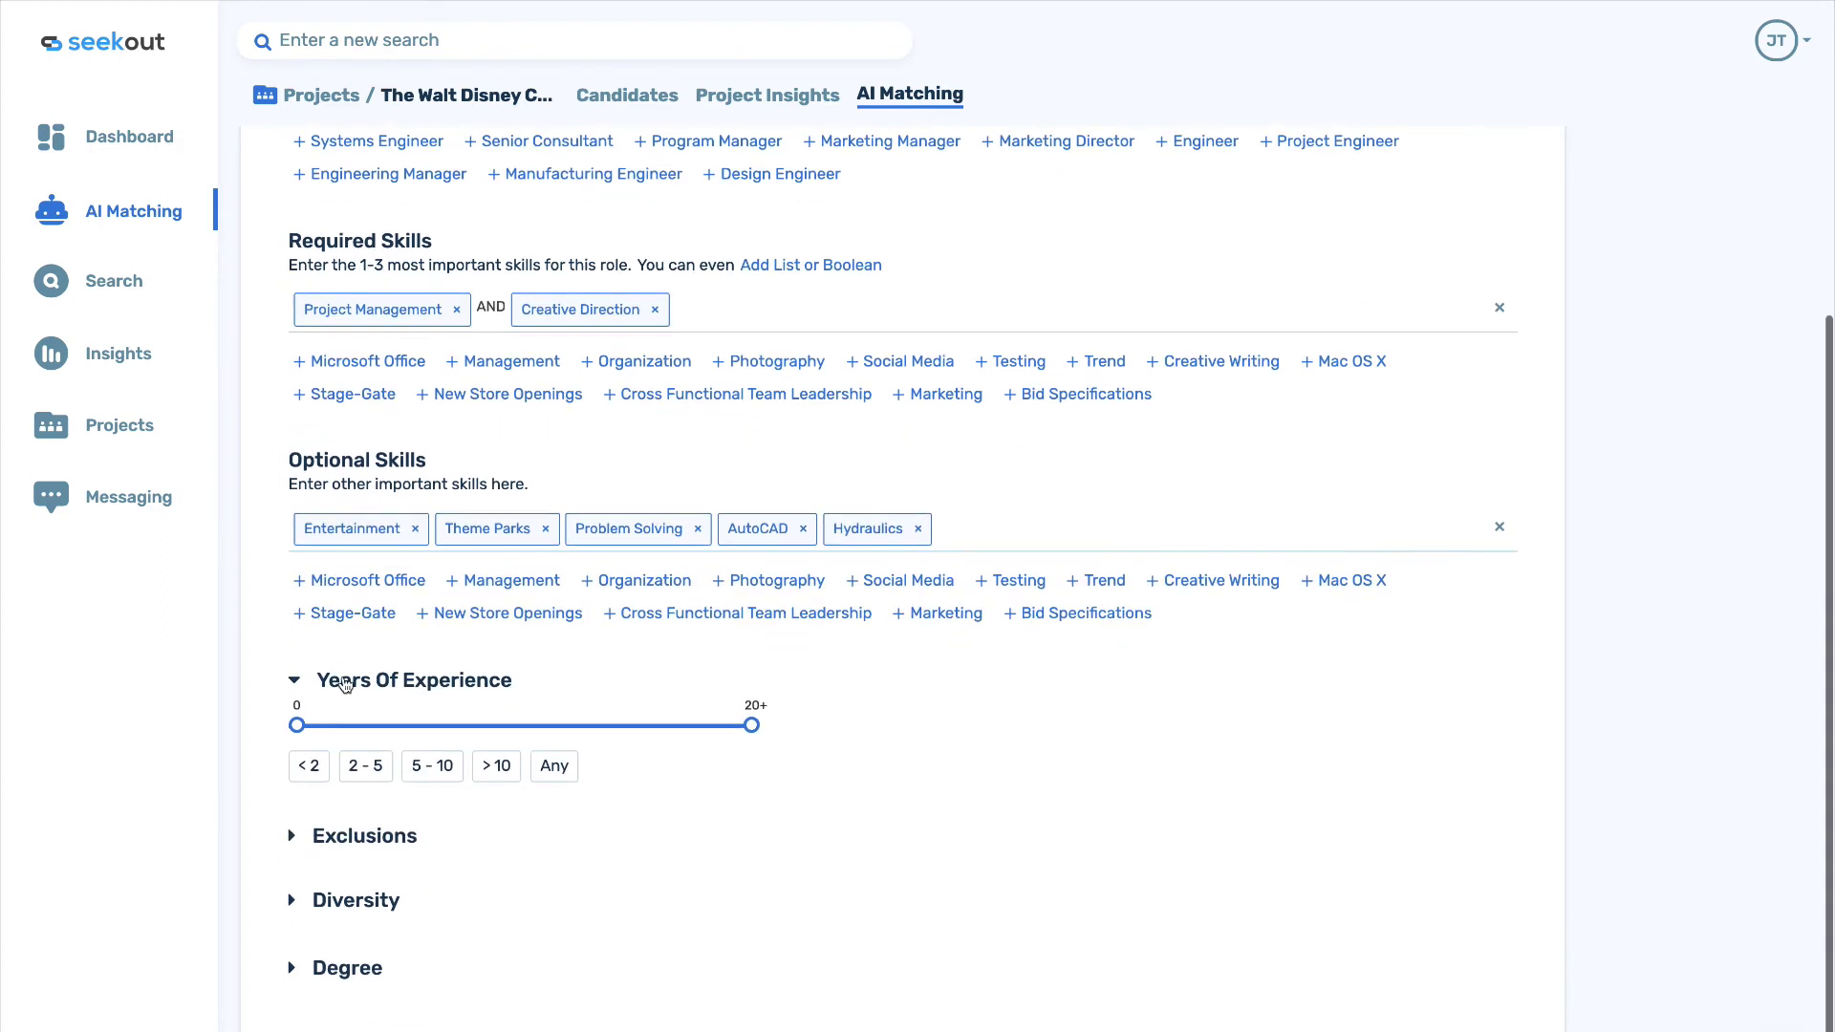
drag(299, 732, 479, 744)
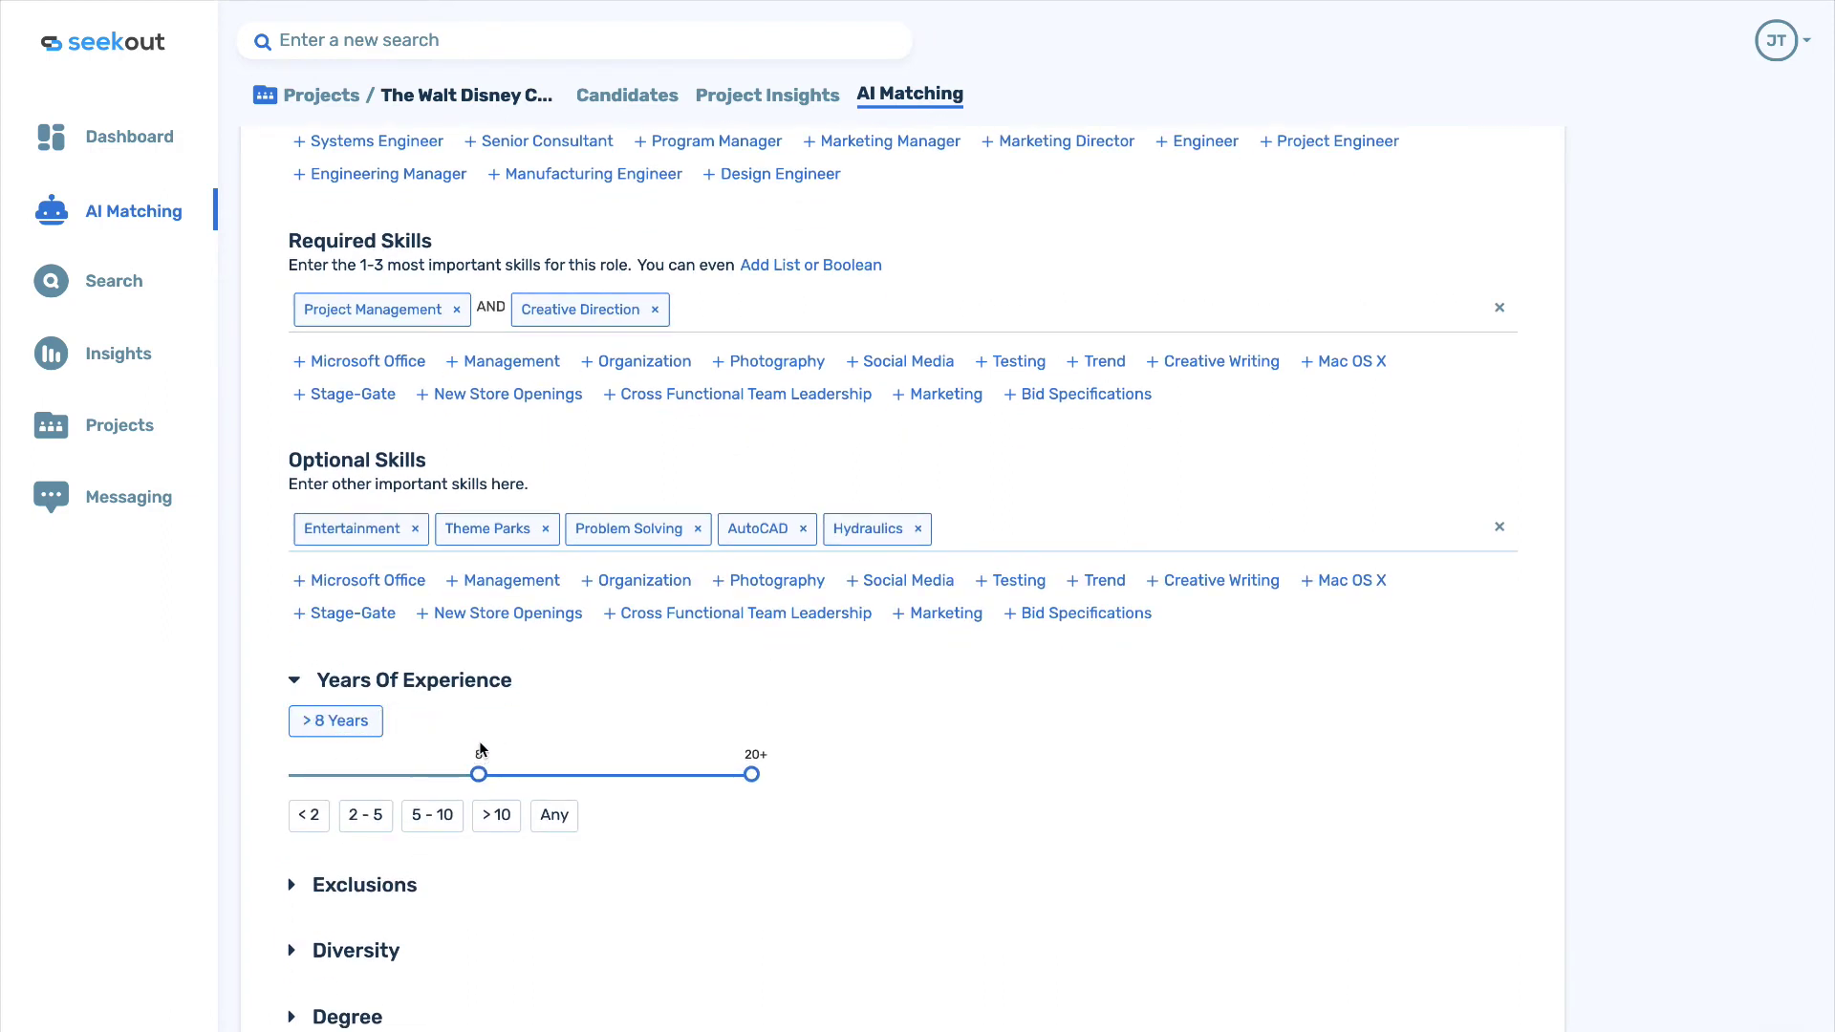
scroll(527, 837, down, 1)
scroll(527, 837, down, 2)
click(324, 764)
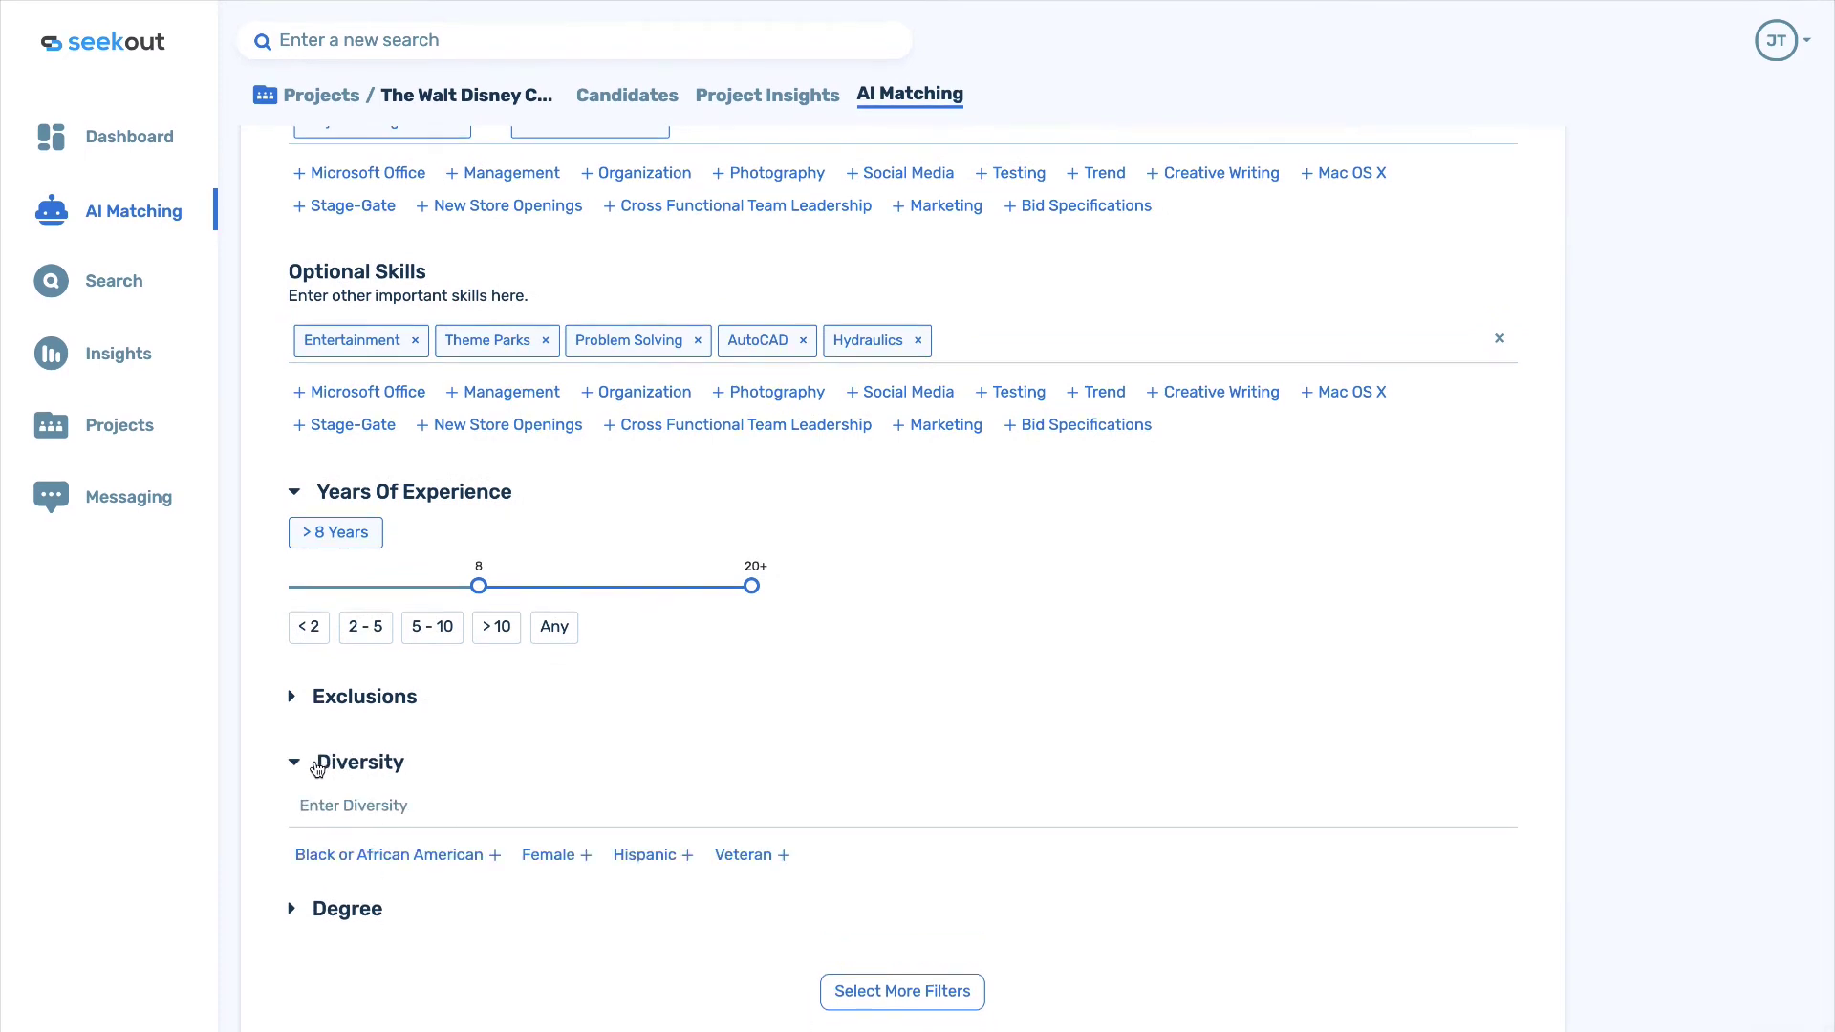
click(547, 856)
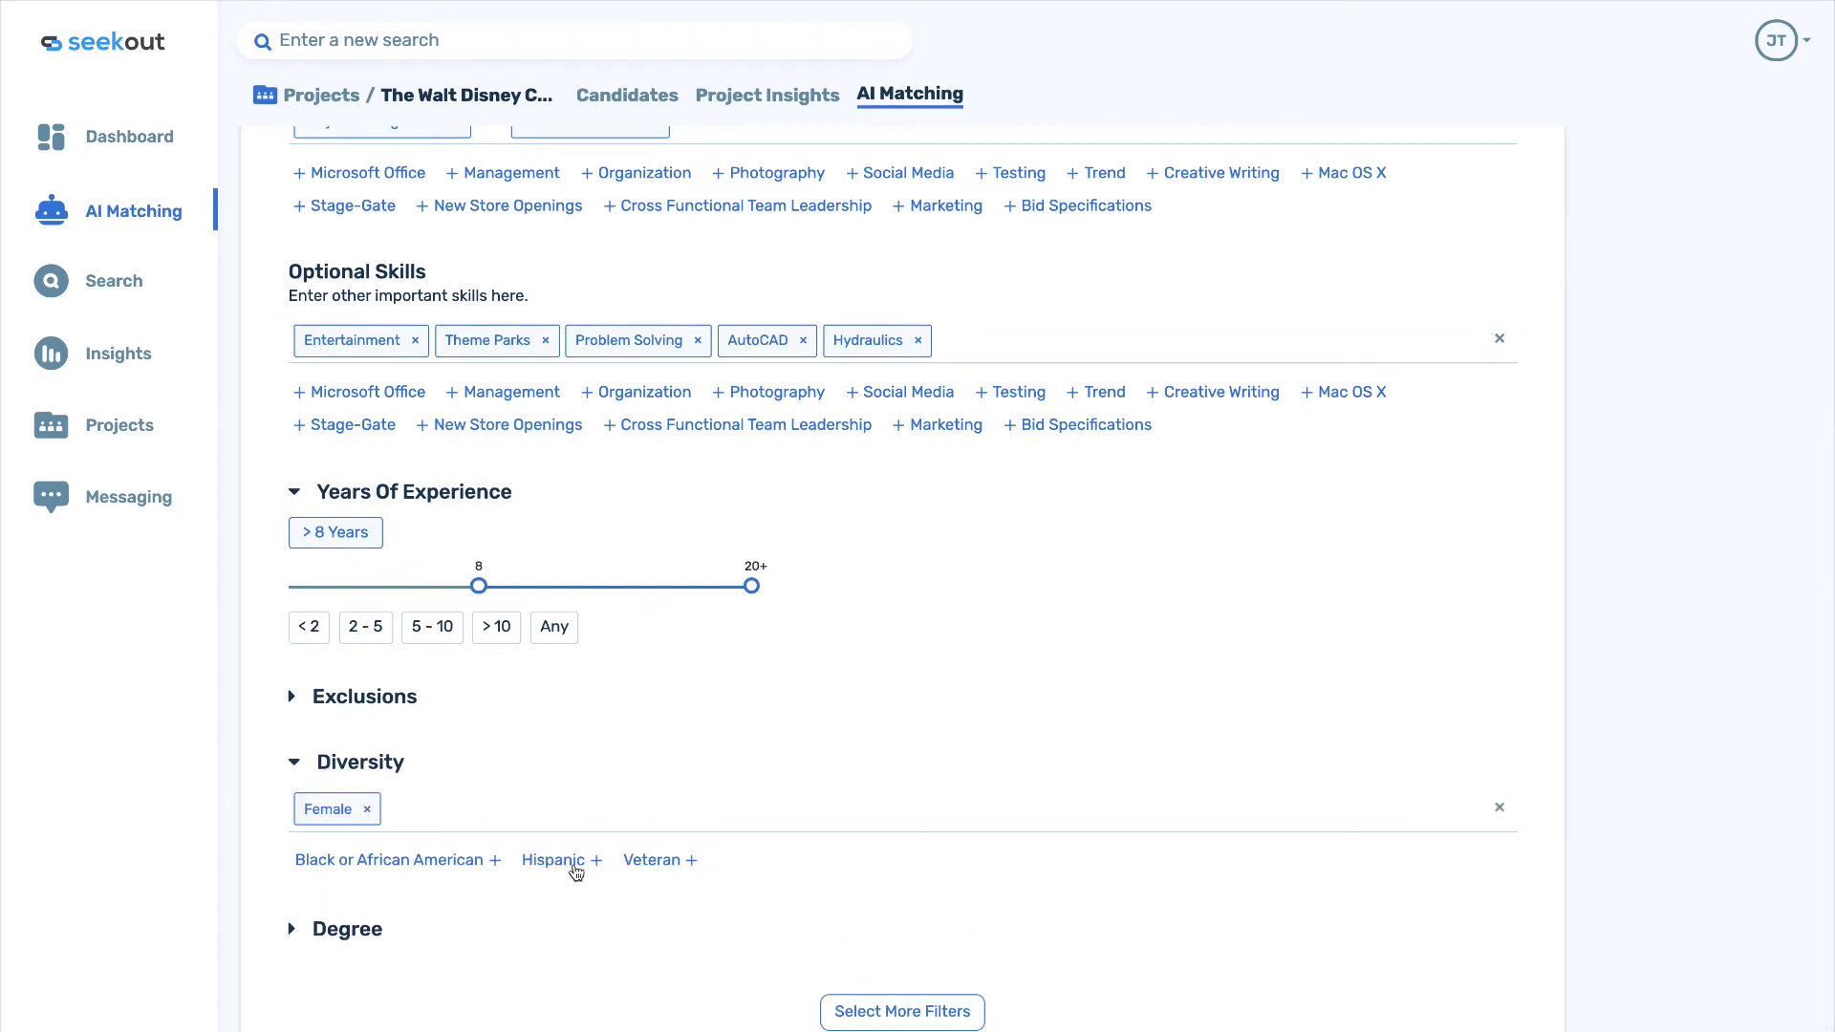
scroll(877, 992, down, 1)
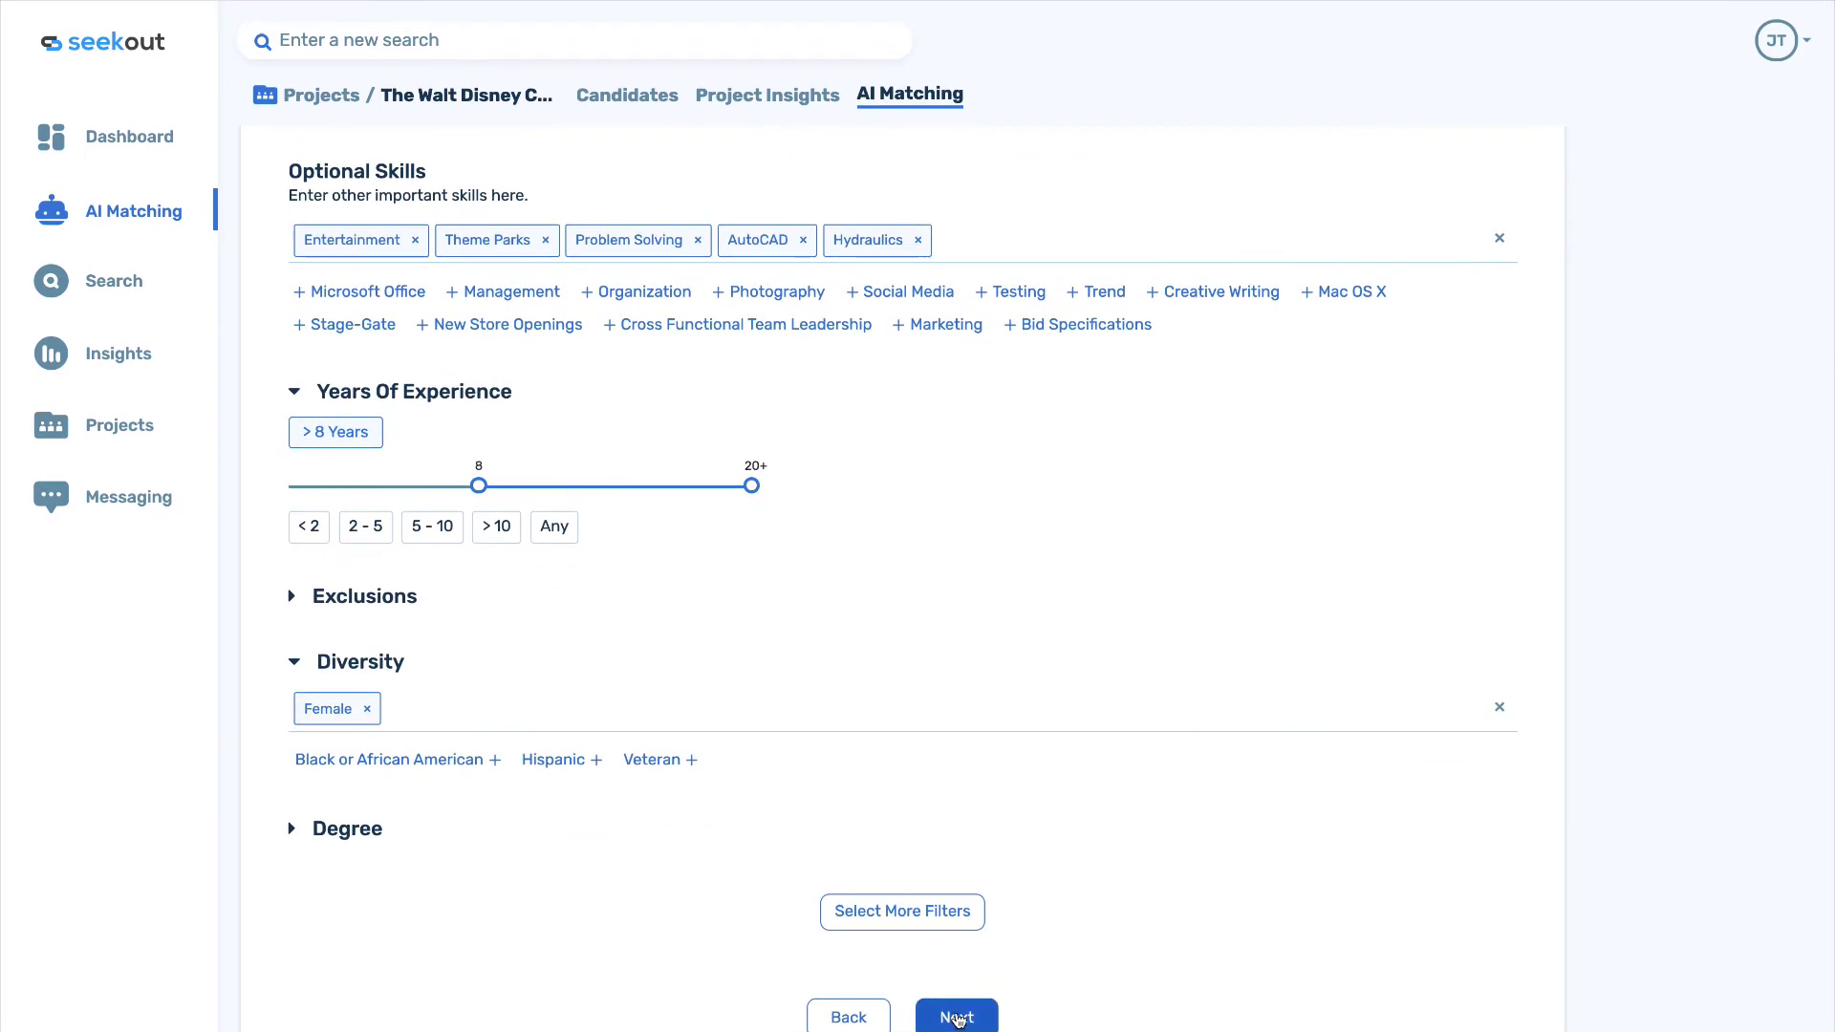
click(956, 1016)
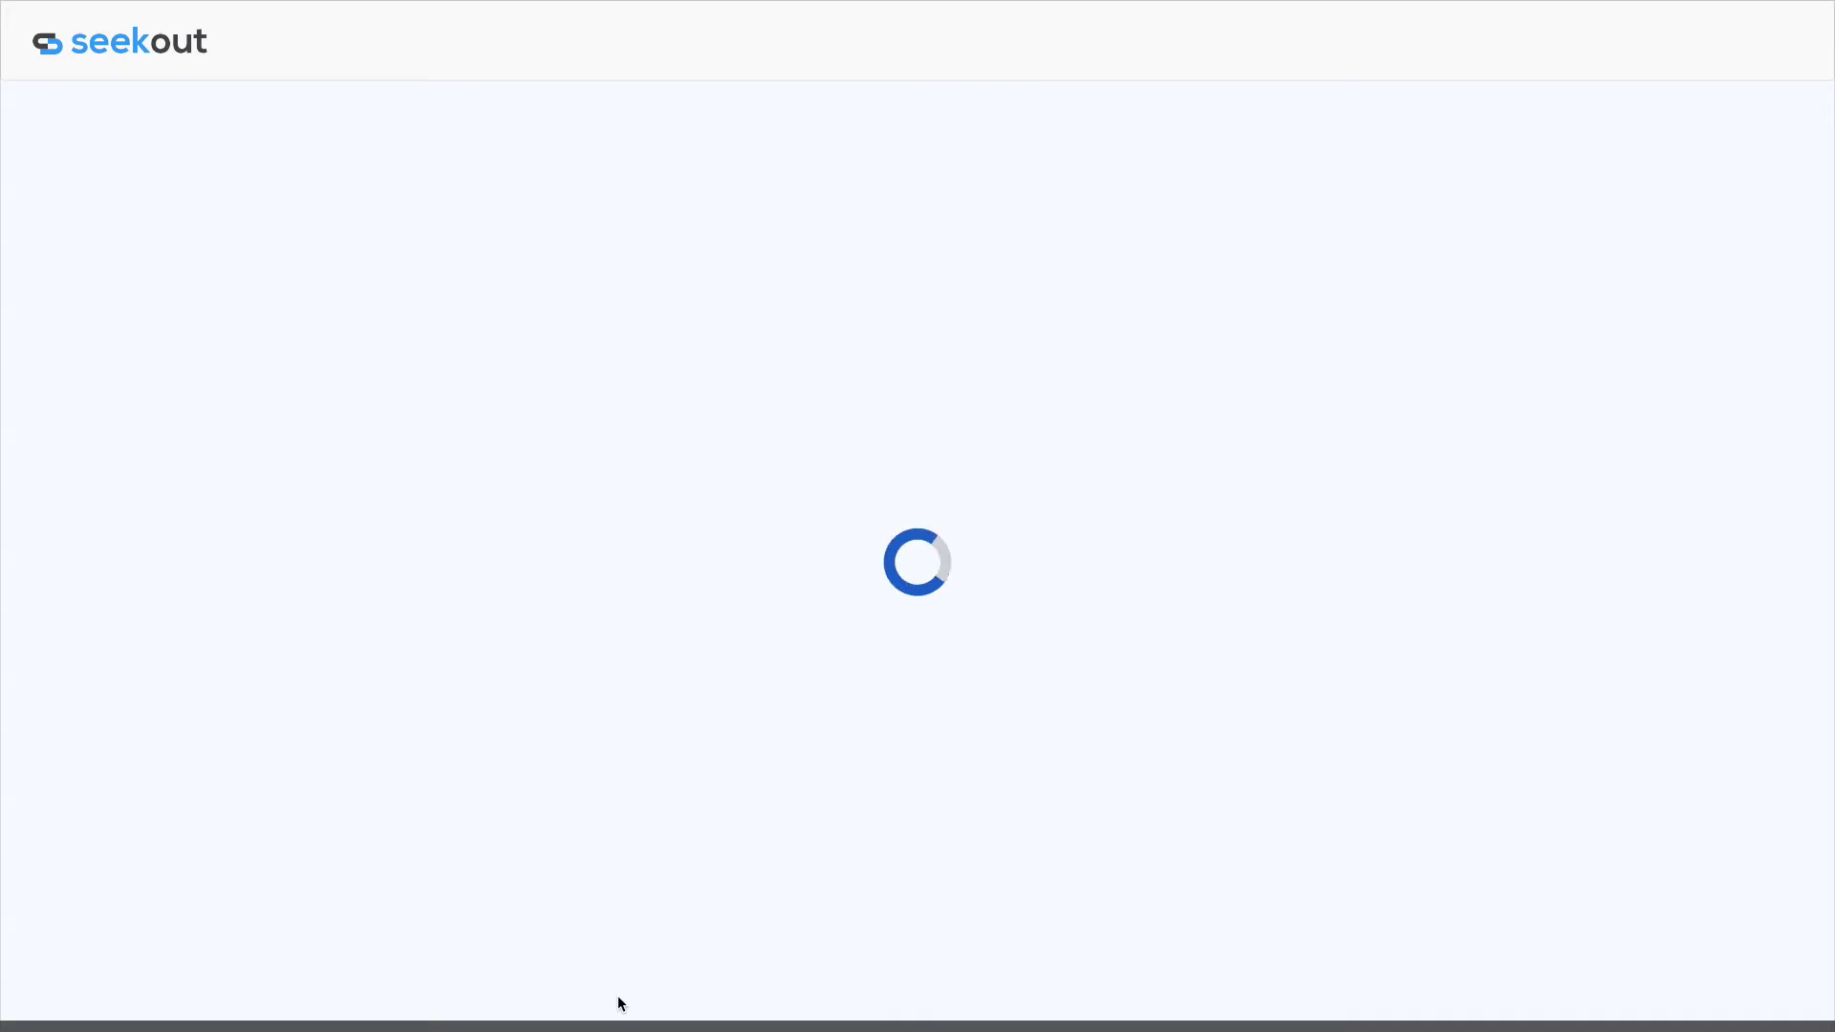
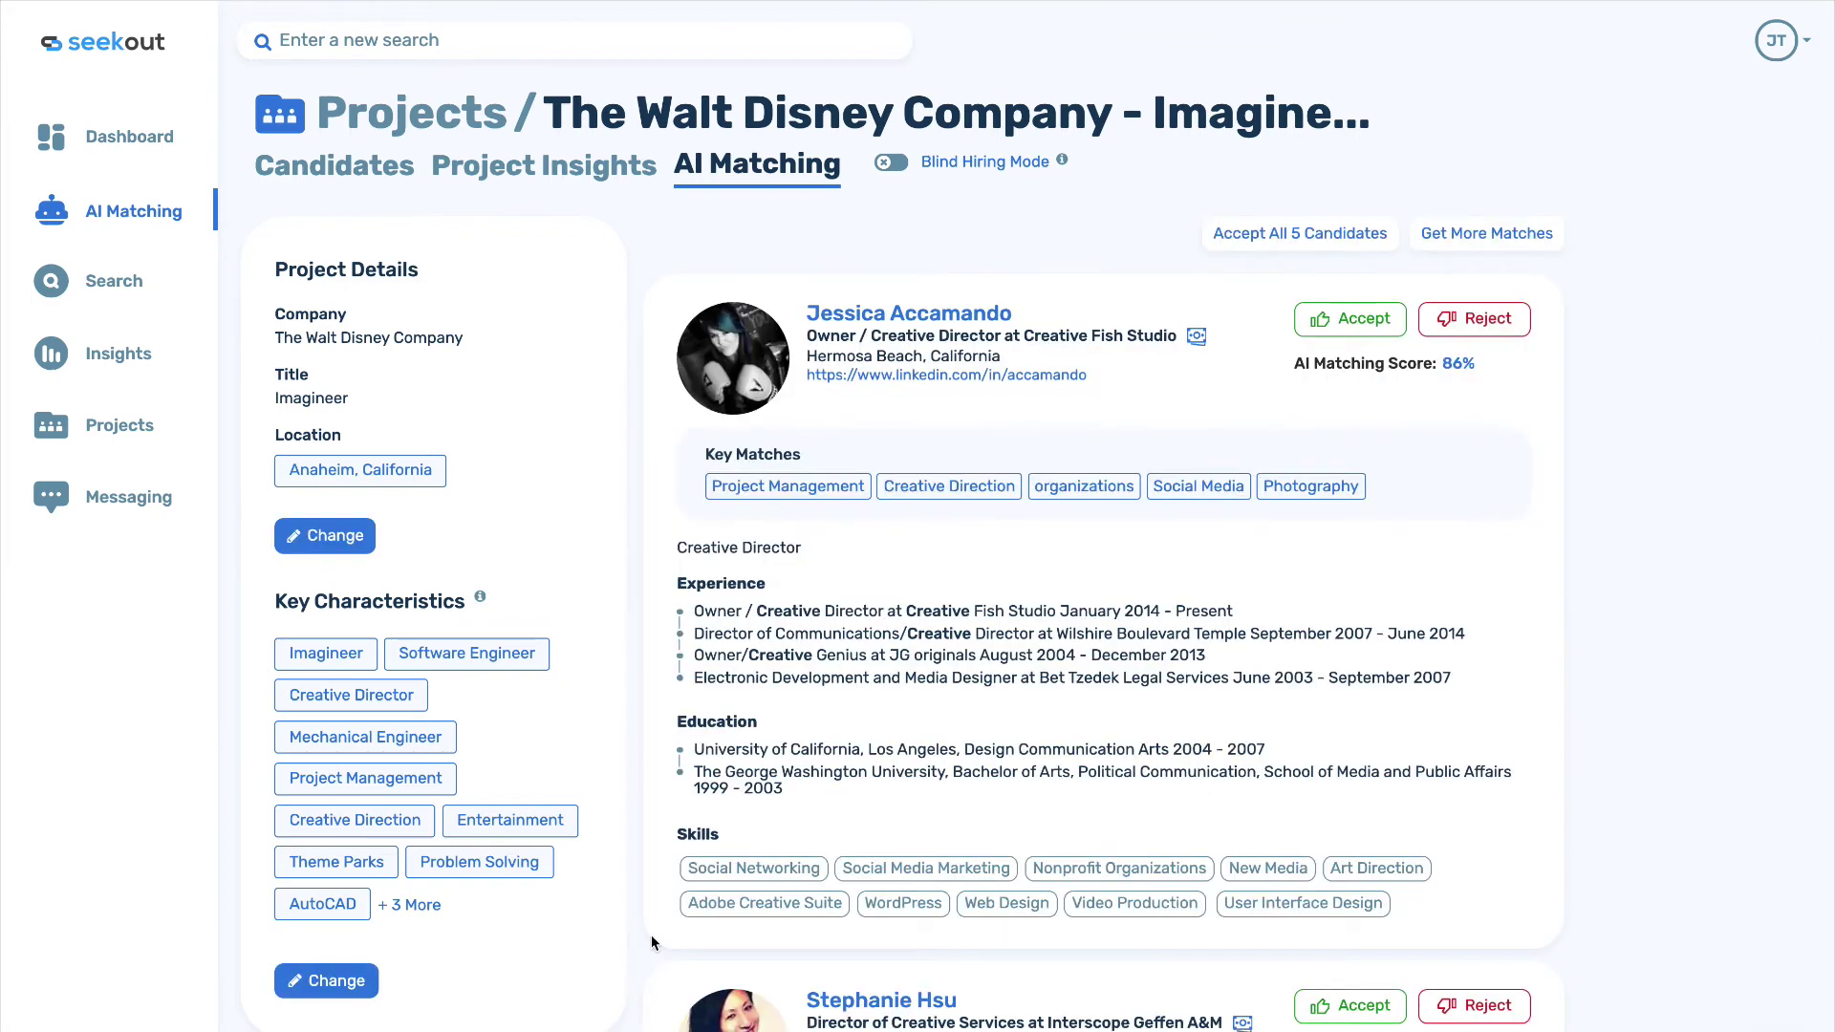
Accept three AI-matched candidates into the Walt Disney Company project and reject one for Company fit.
click(1357, 320)
scroll(1363, 419, down, 1)
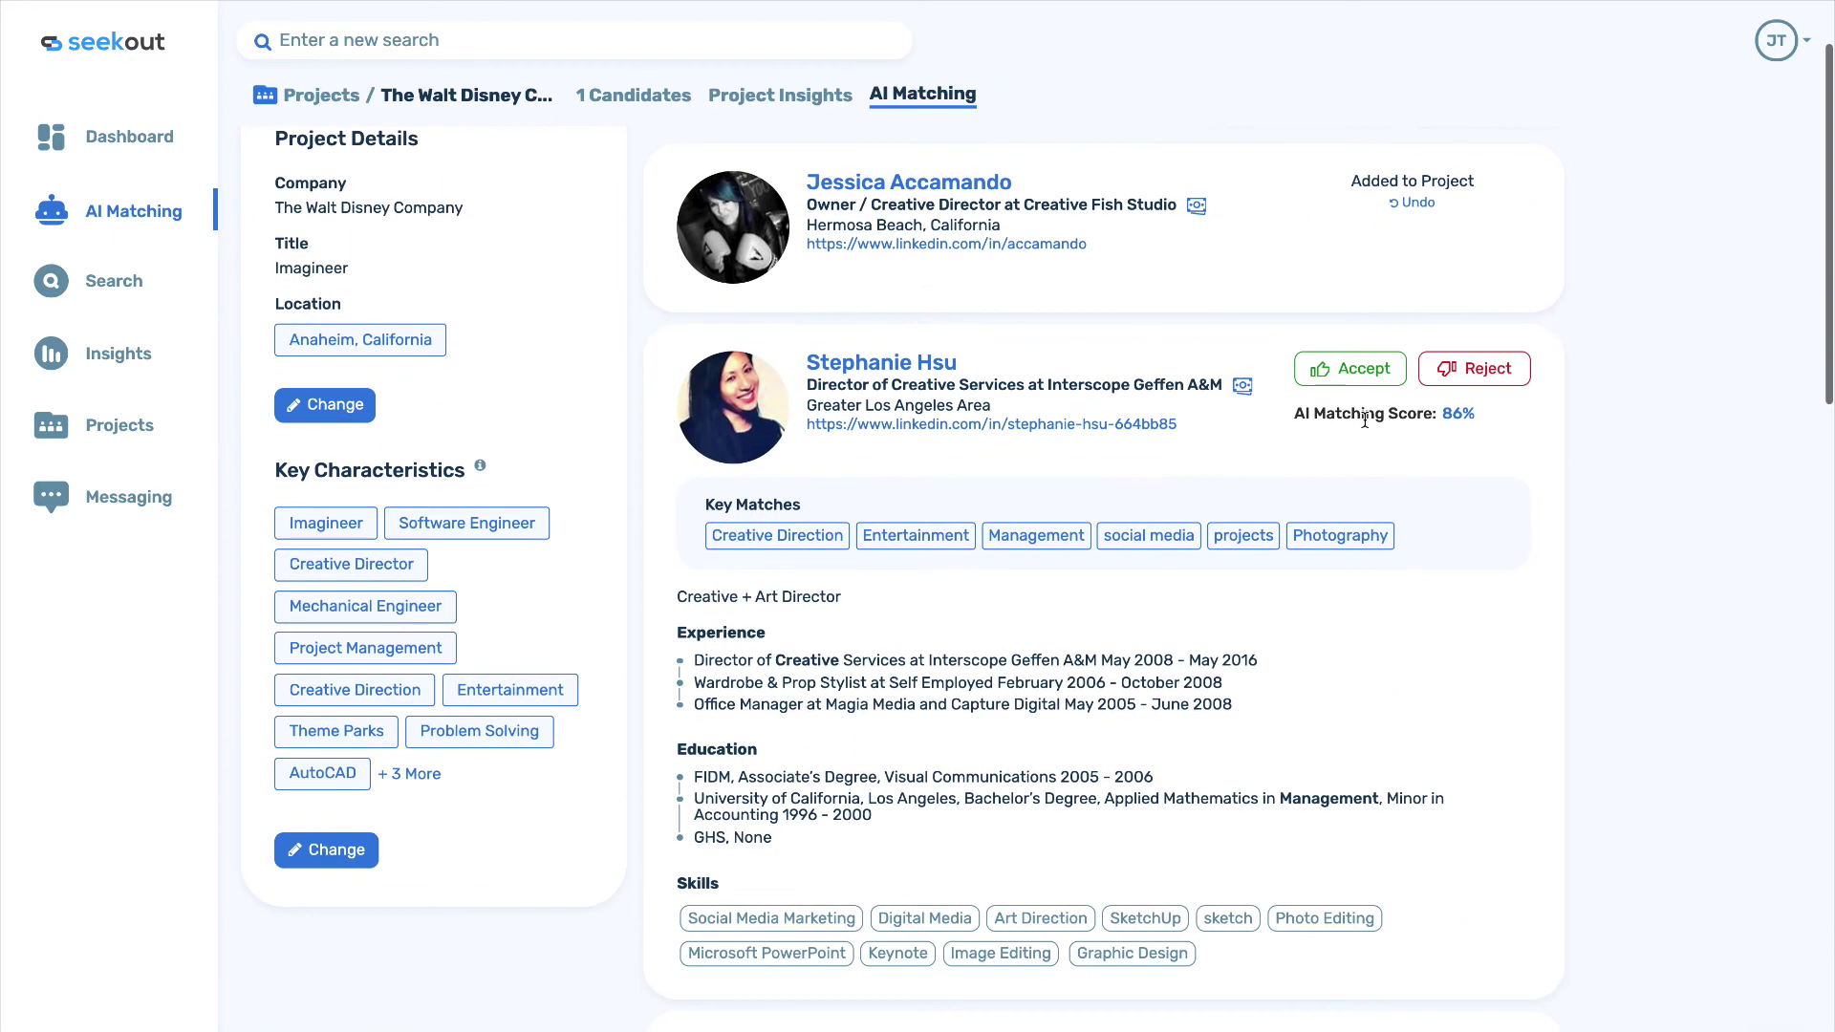
click(1364, 372)
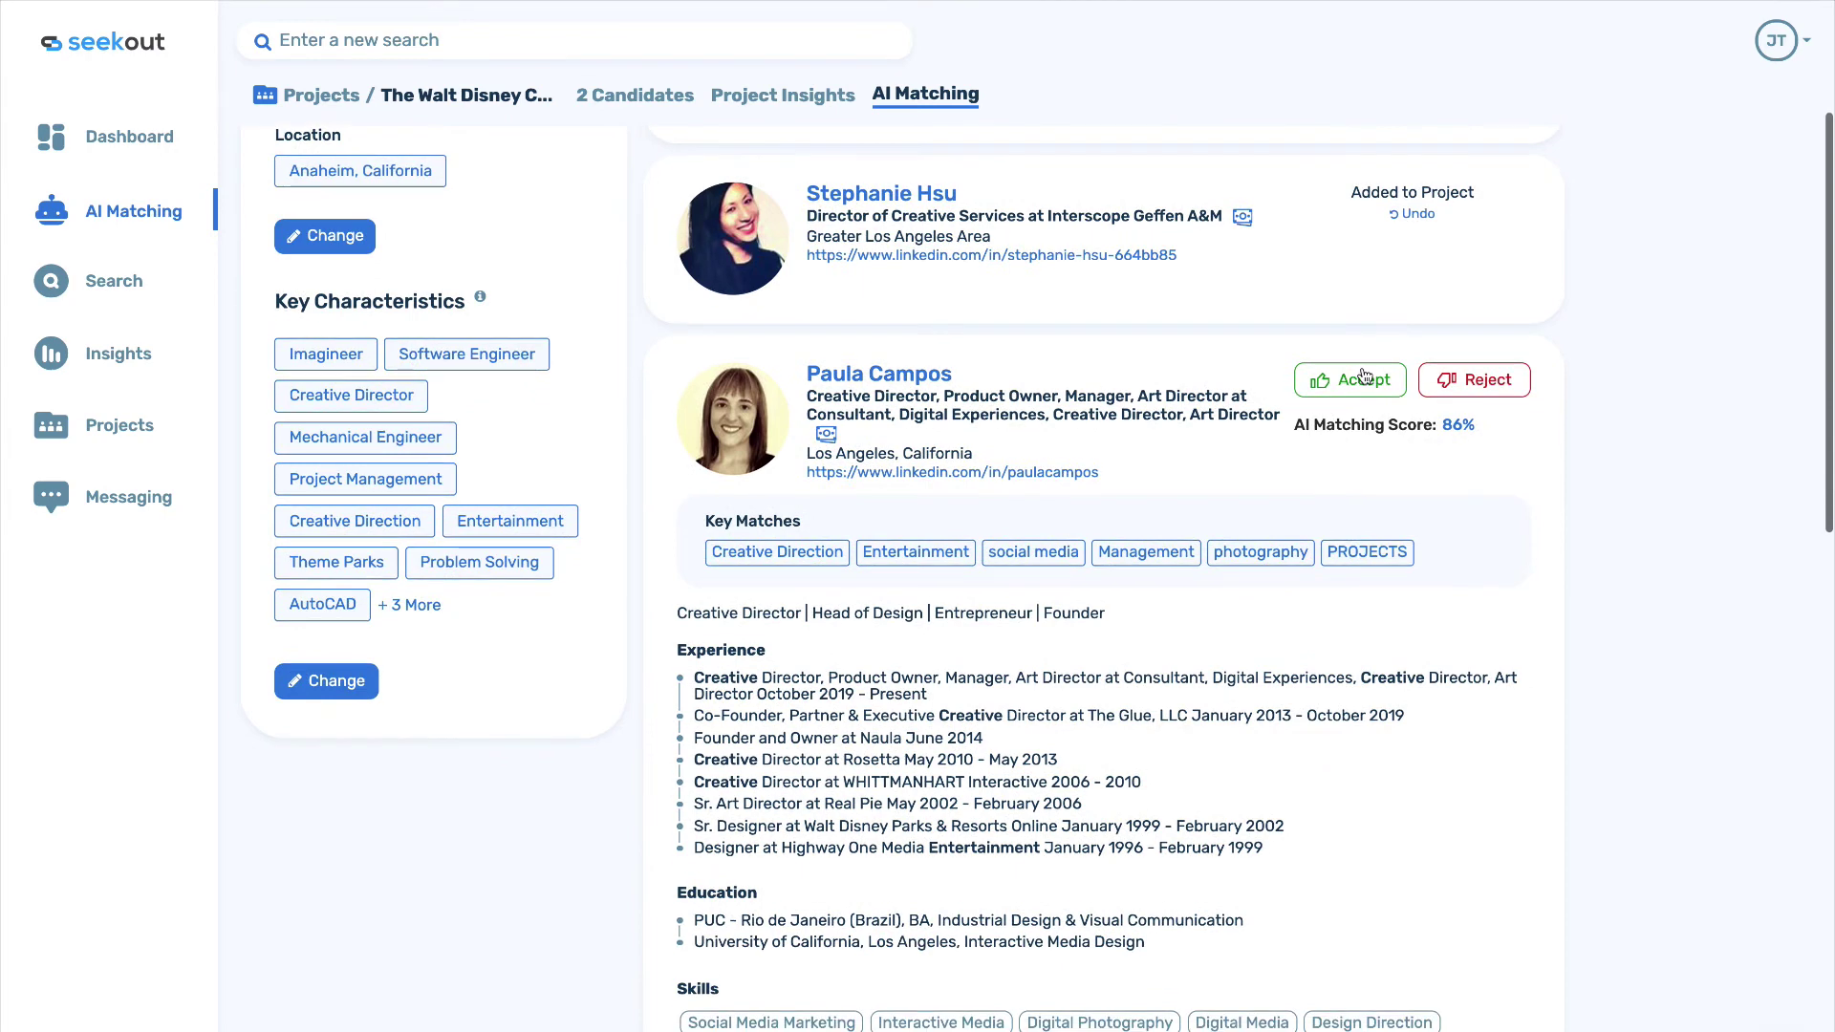
click(1476, 382)
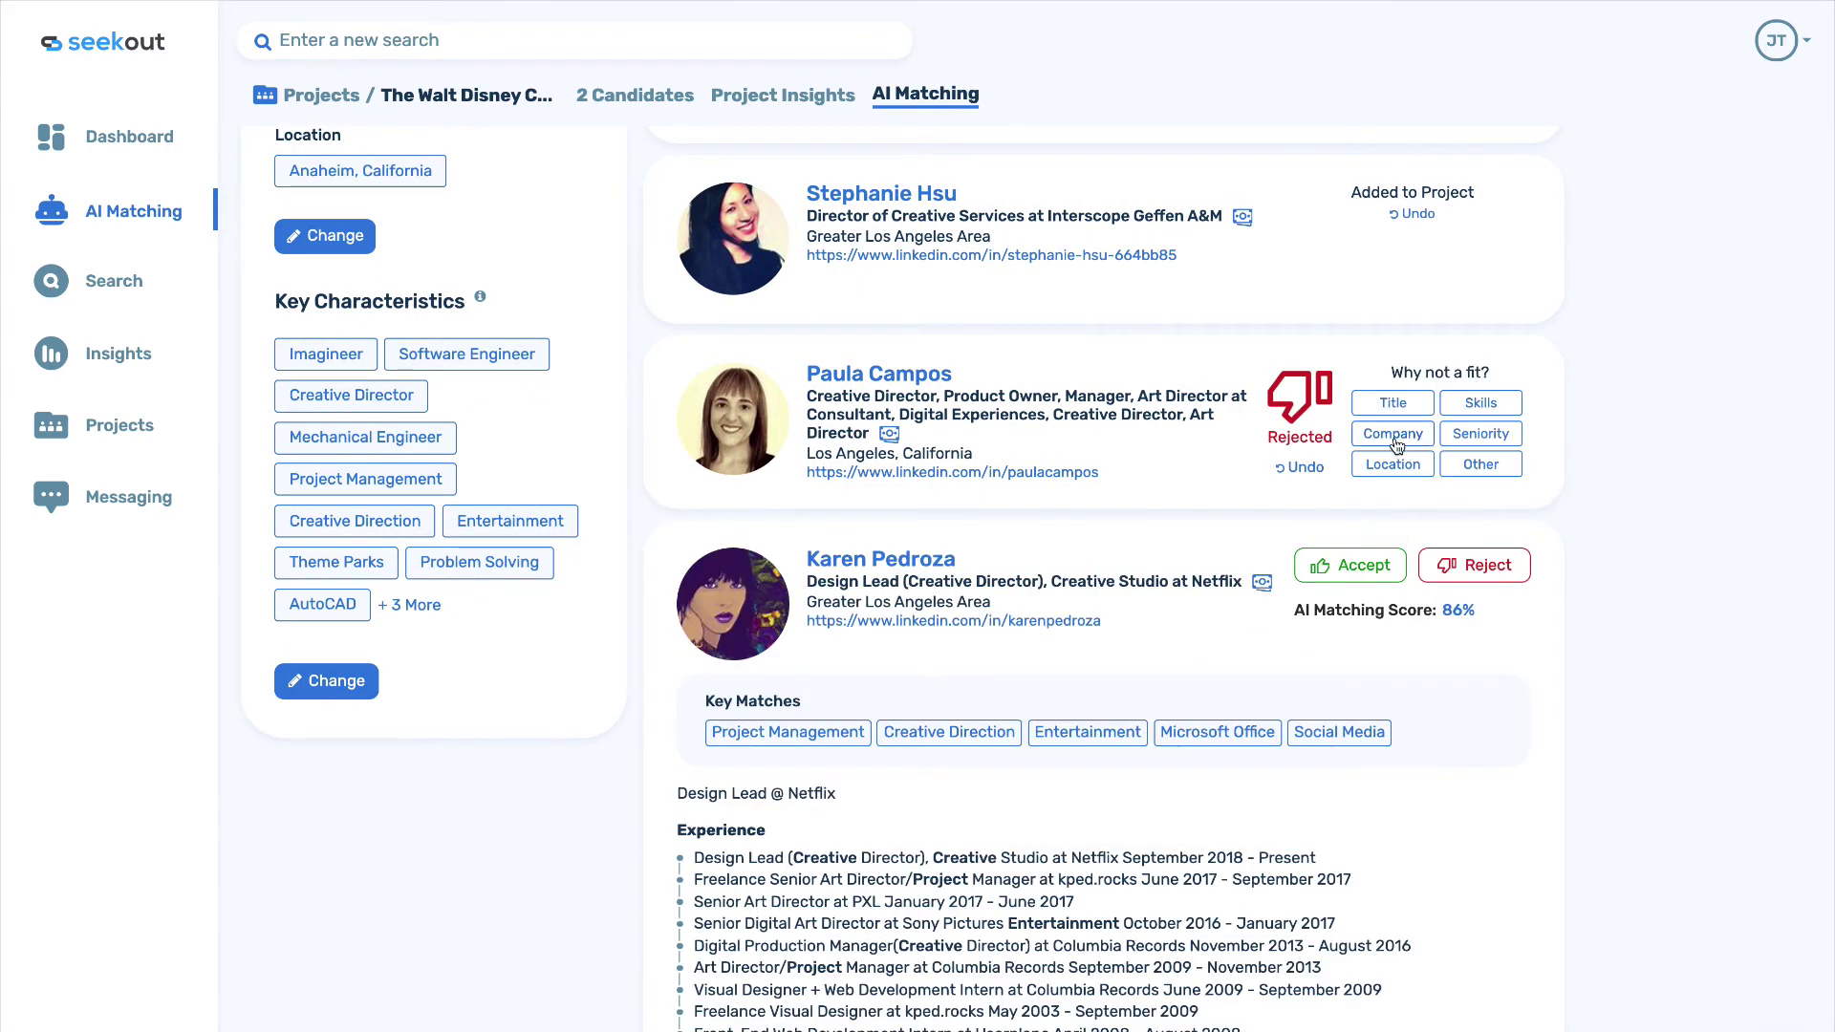
click(1392, 438)
scroll(1392, 441, down, 2)
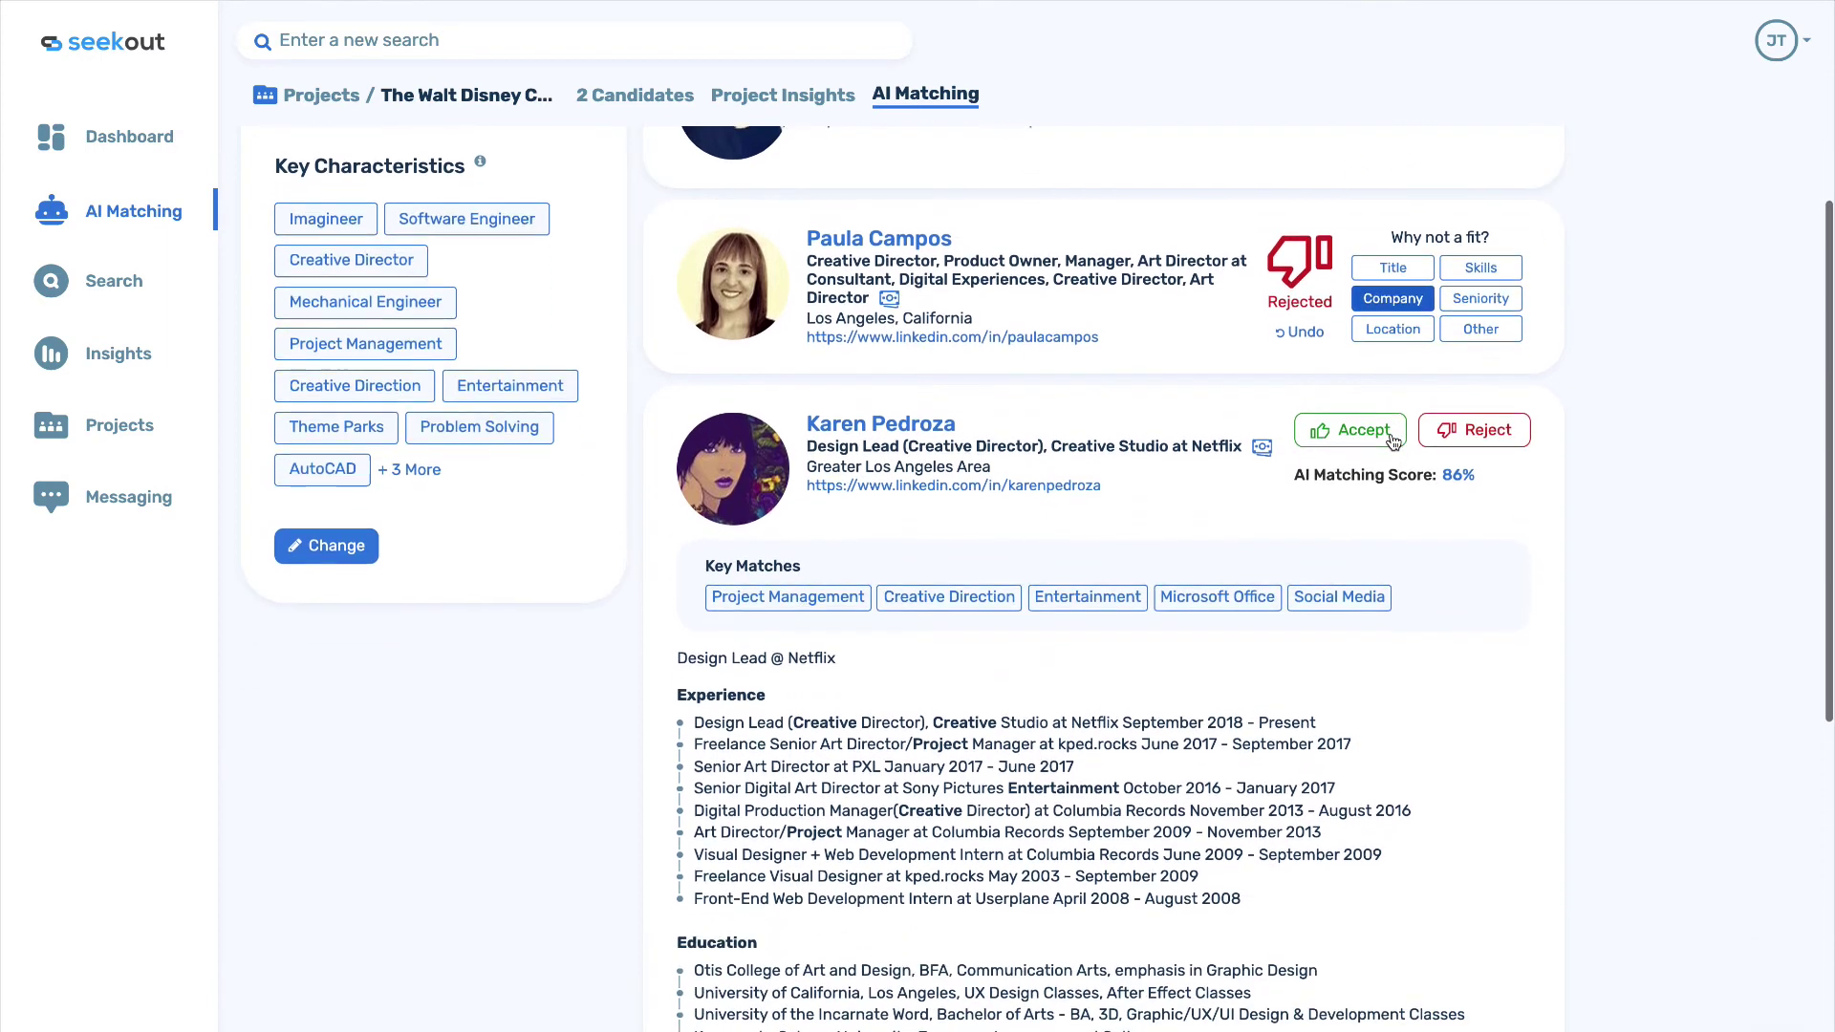
click(1361, 424)
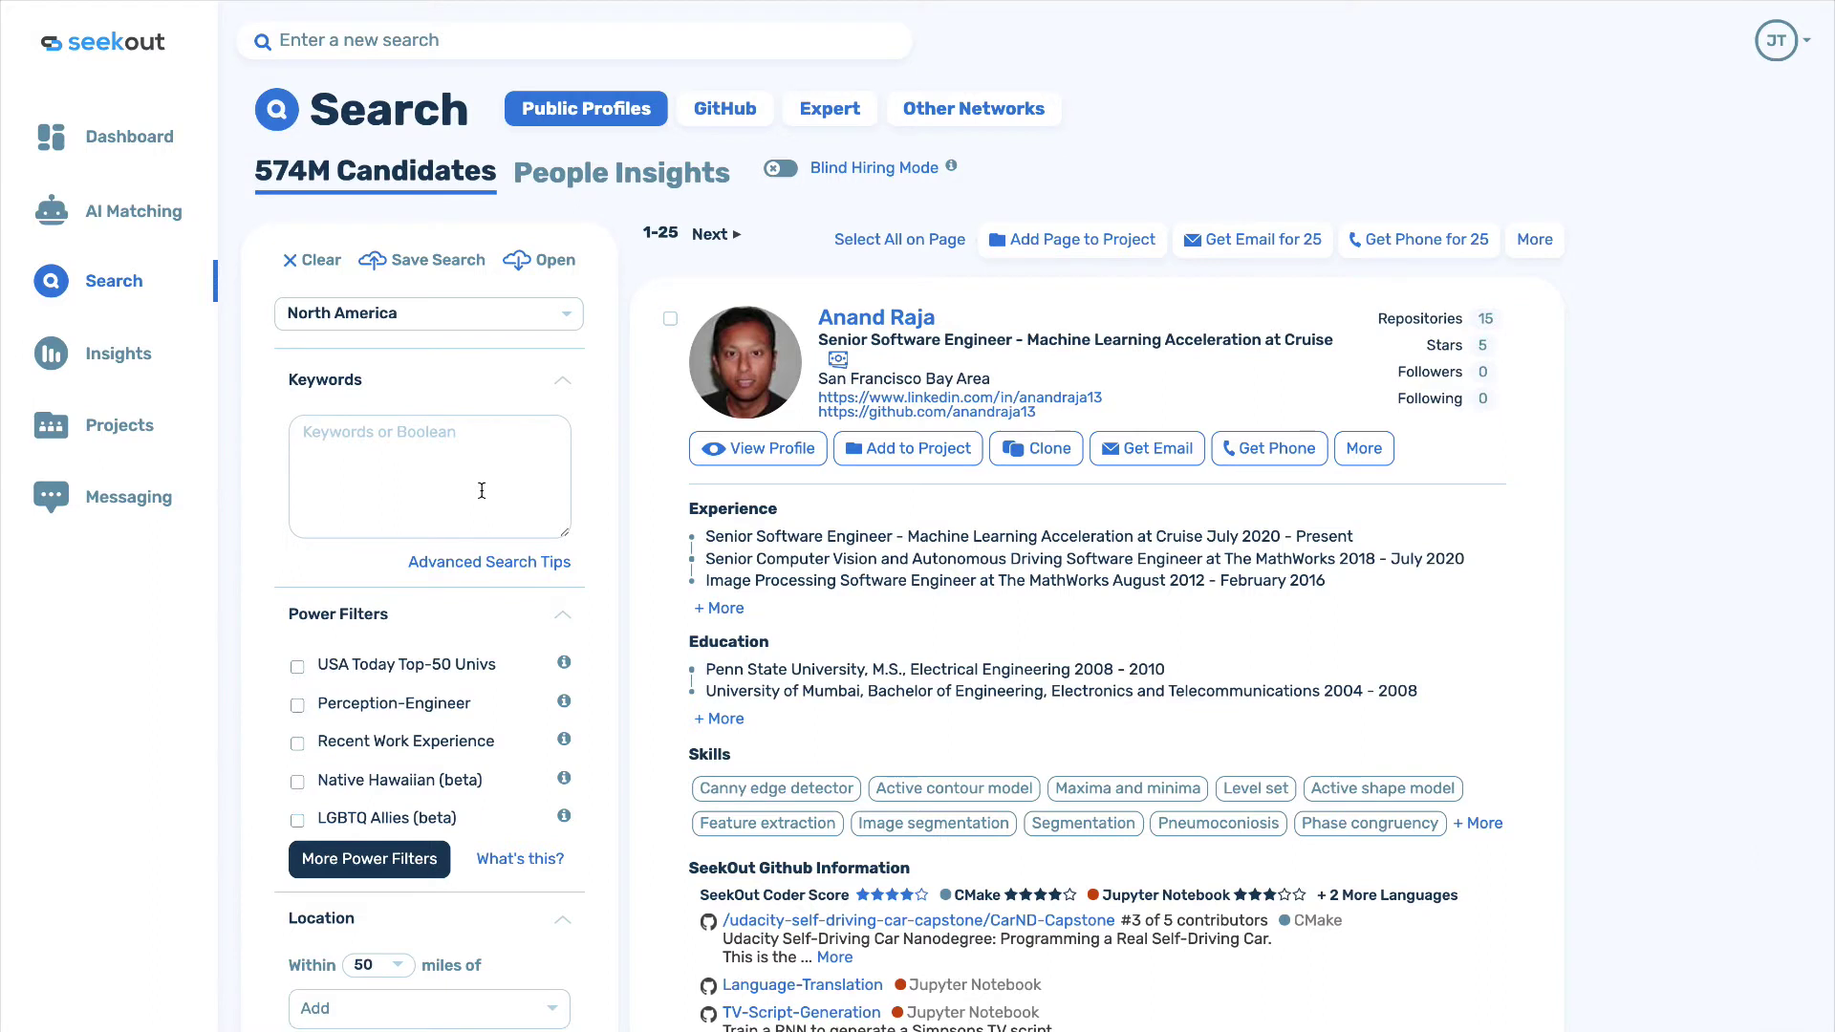
Keyword-search the Porch director by name and company, then clone his profile for lookalikes.
click(482, 490)
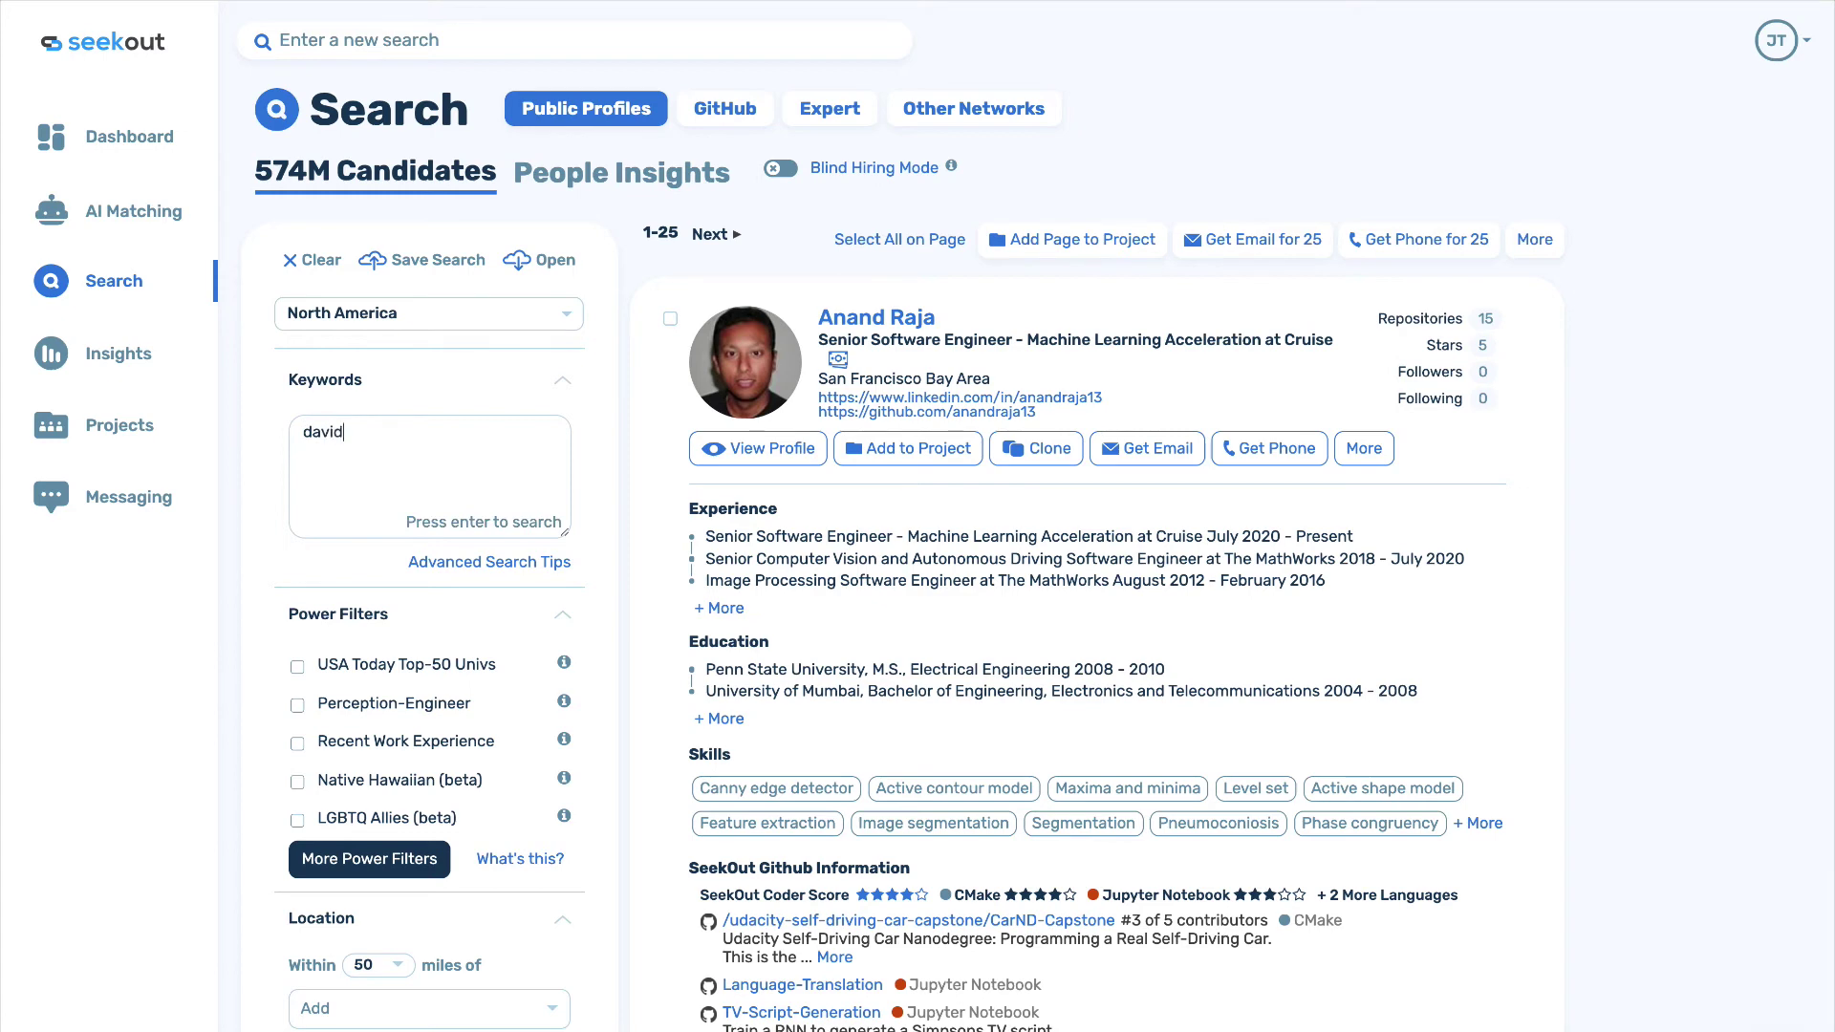
key(Return)
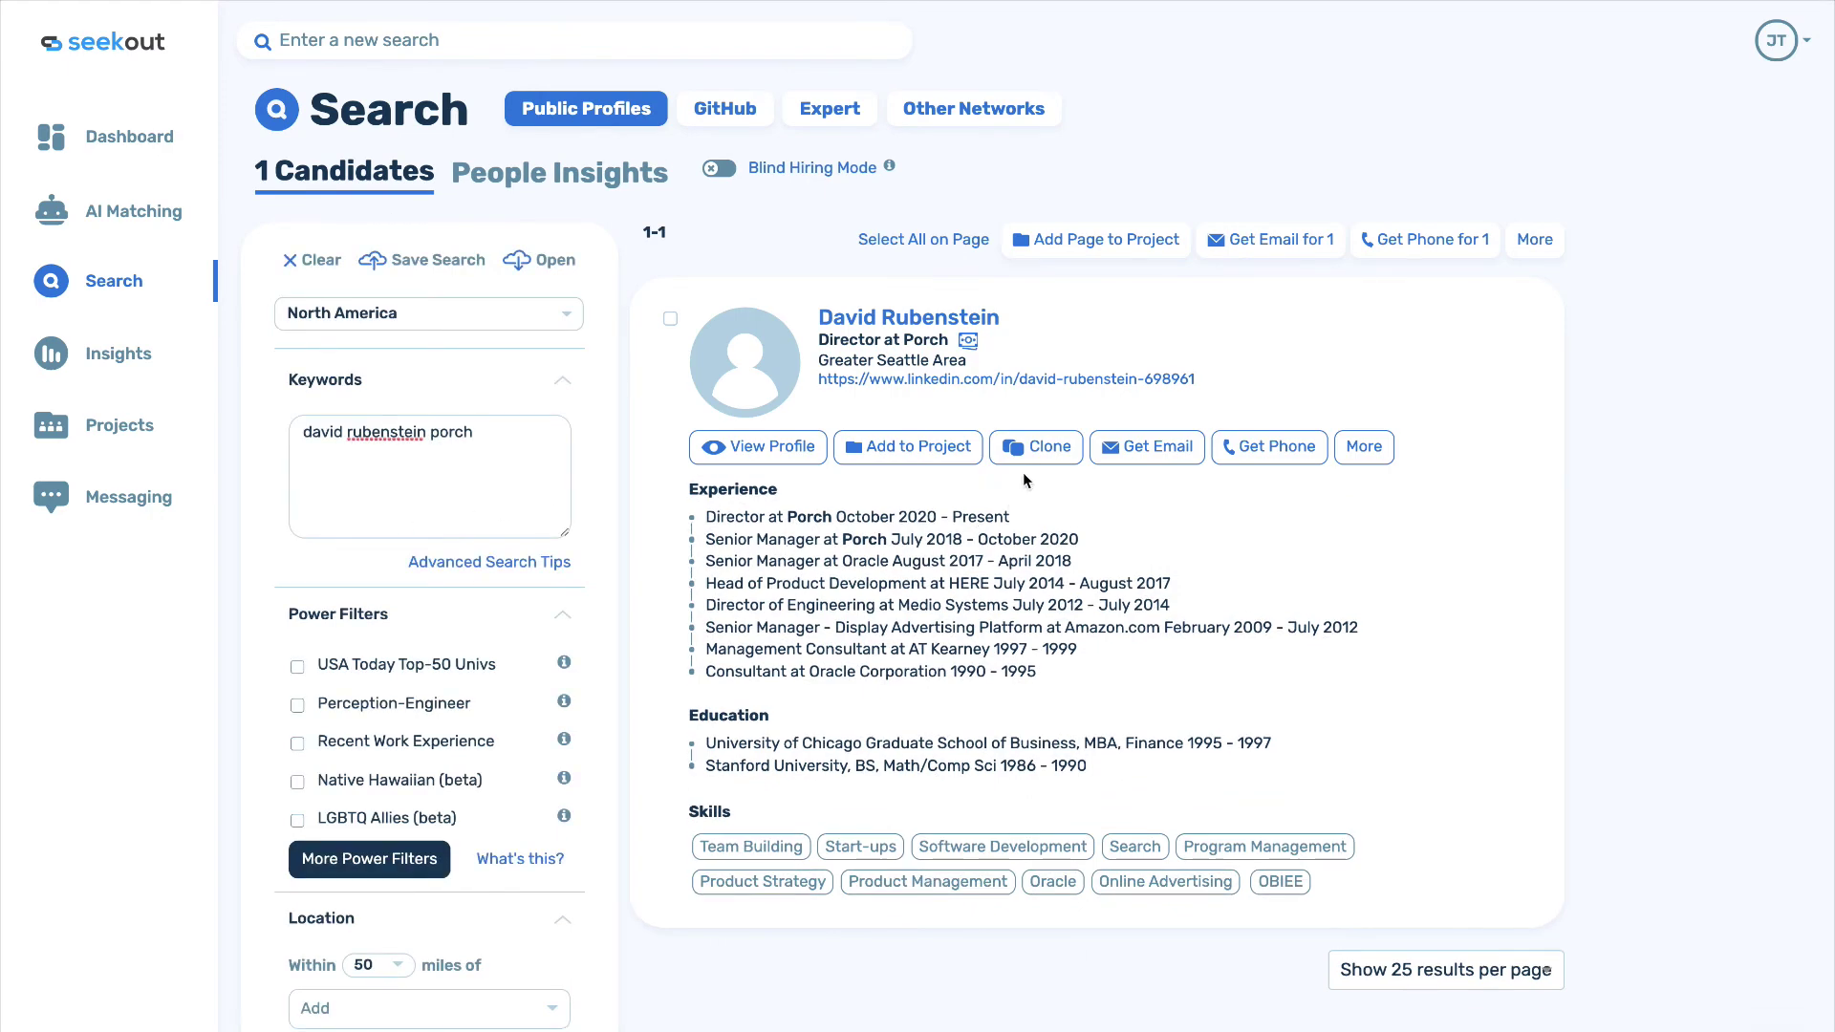
click(1036, 449)
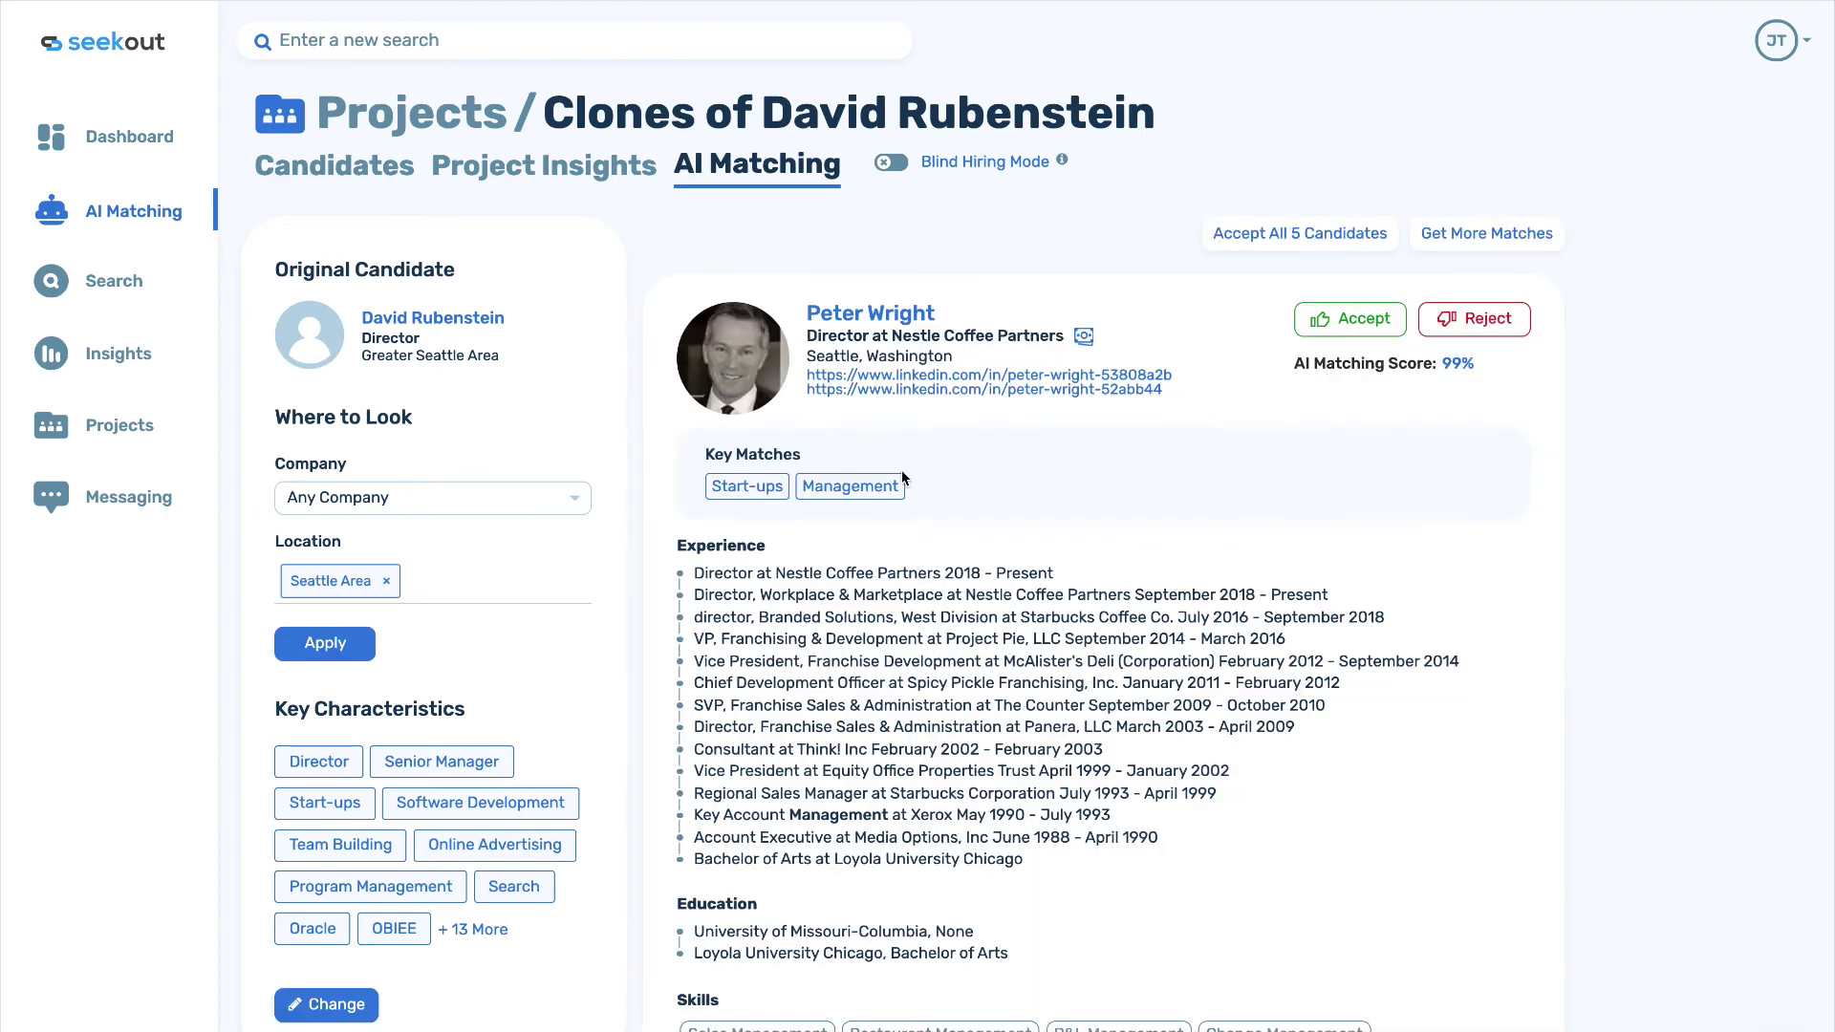
Accept four clone matches, reject the SPS Consulting director for Company, and drop Seattle Area.
scroll(944, 525, down, 1)
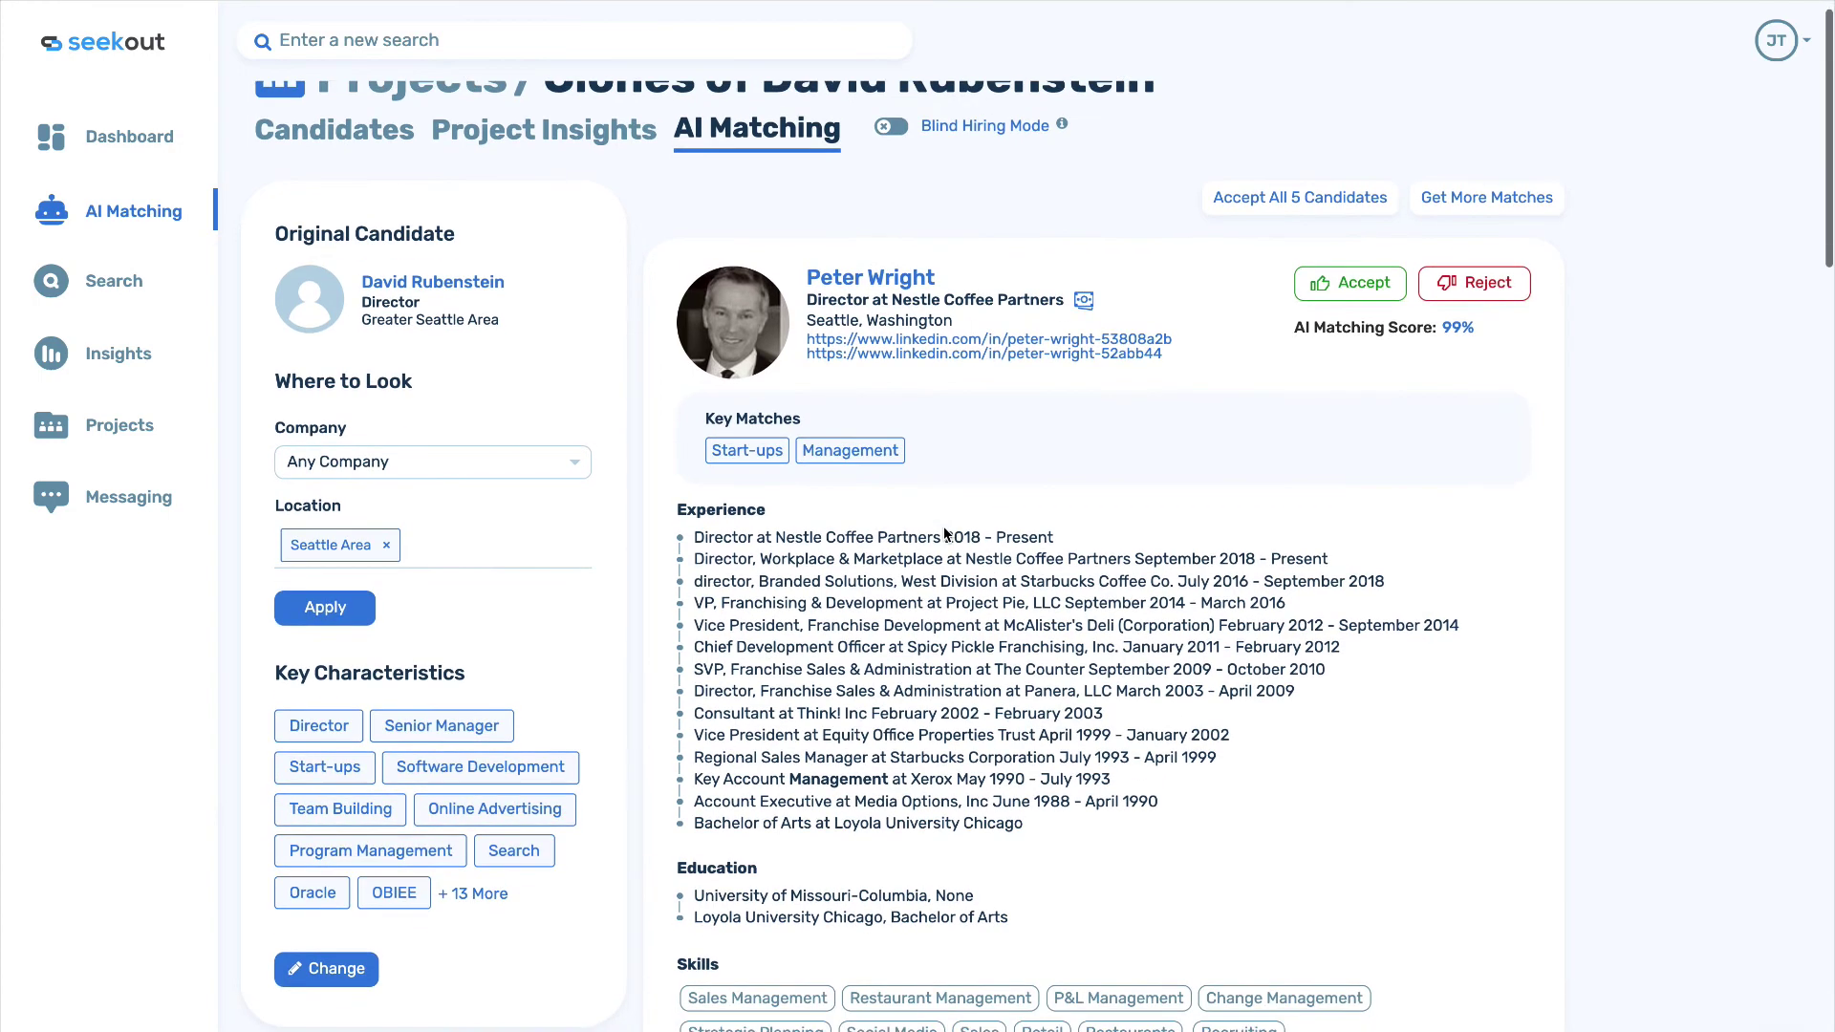
click(1349, 283)
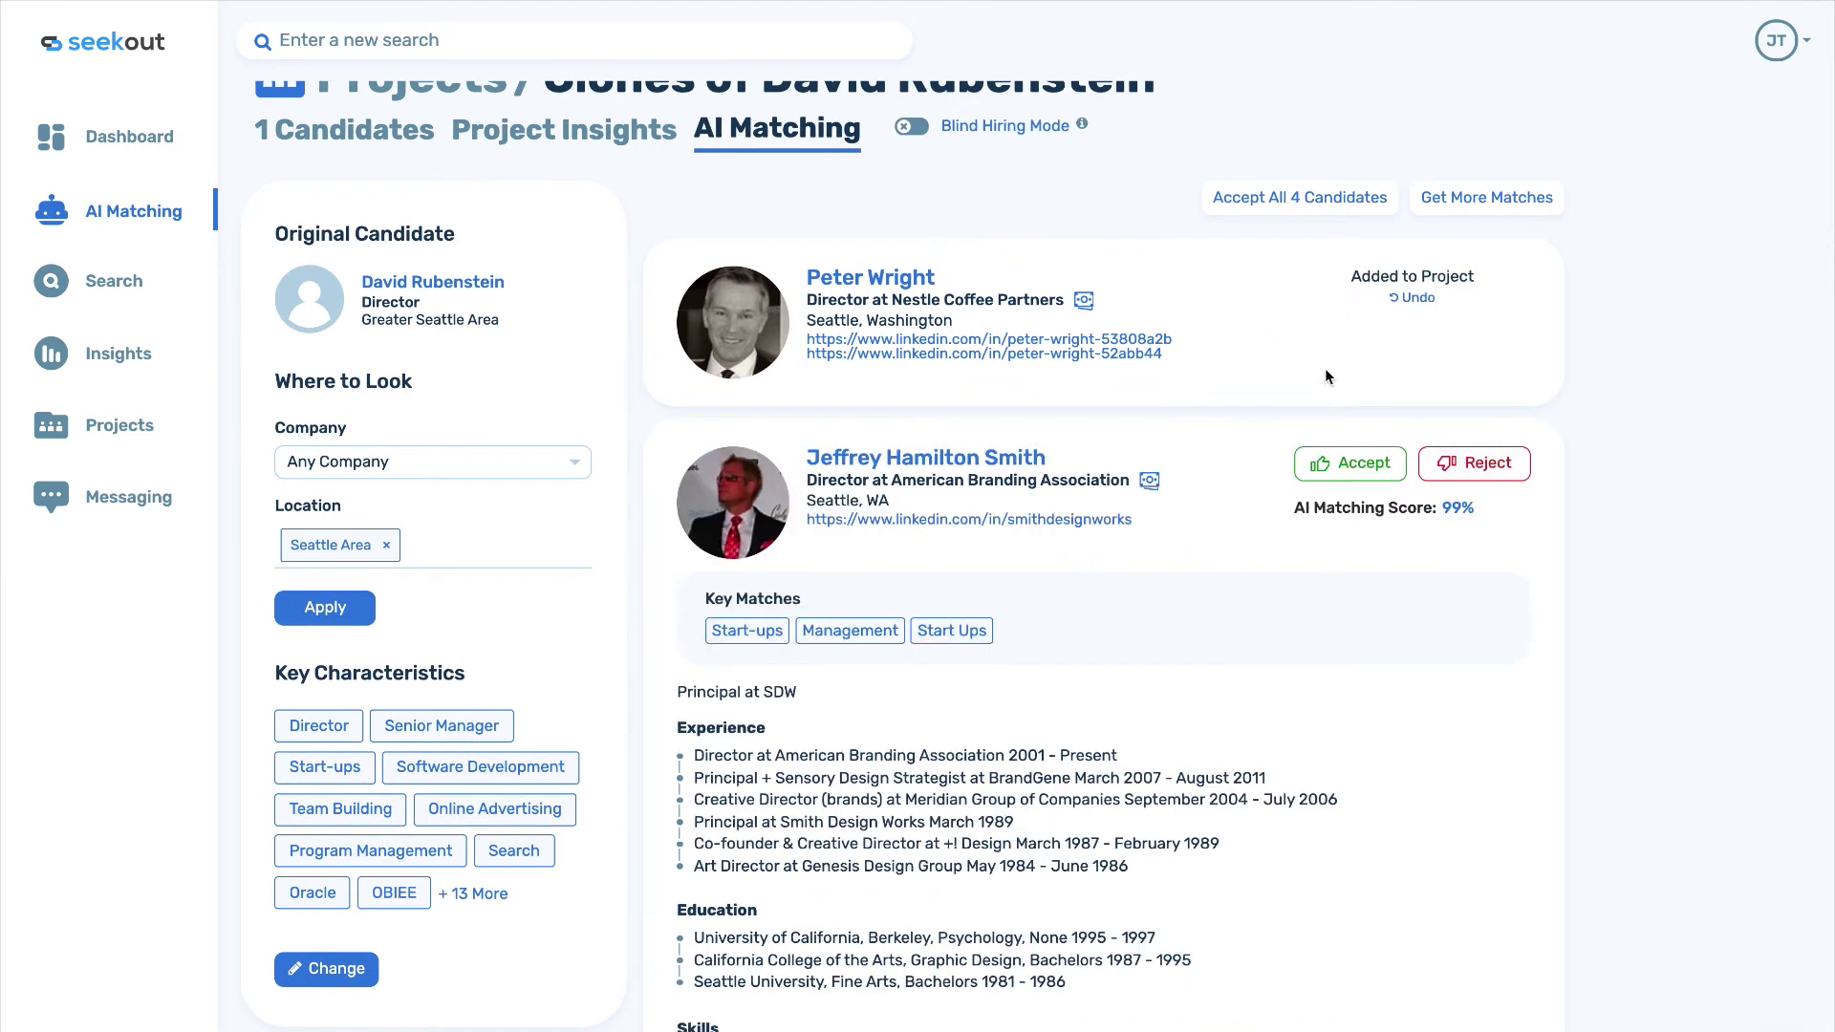
scroll(1320, 399, down, 1)
click(1328, 387)
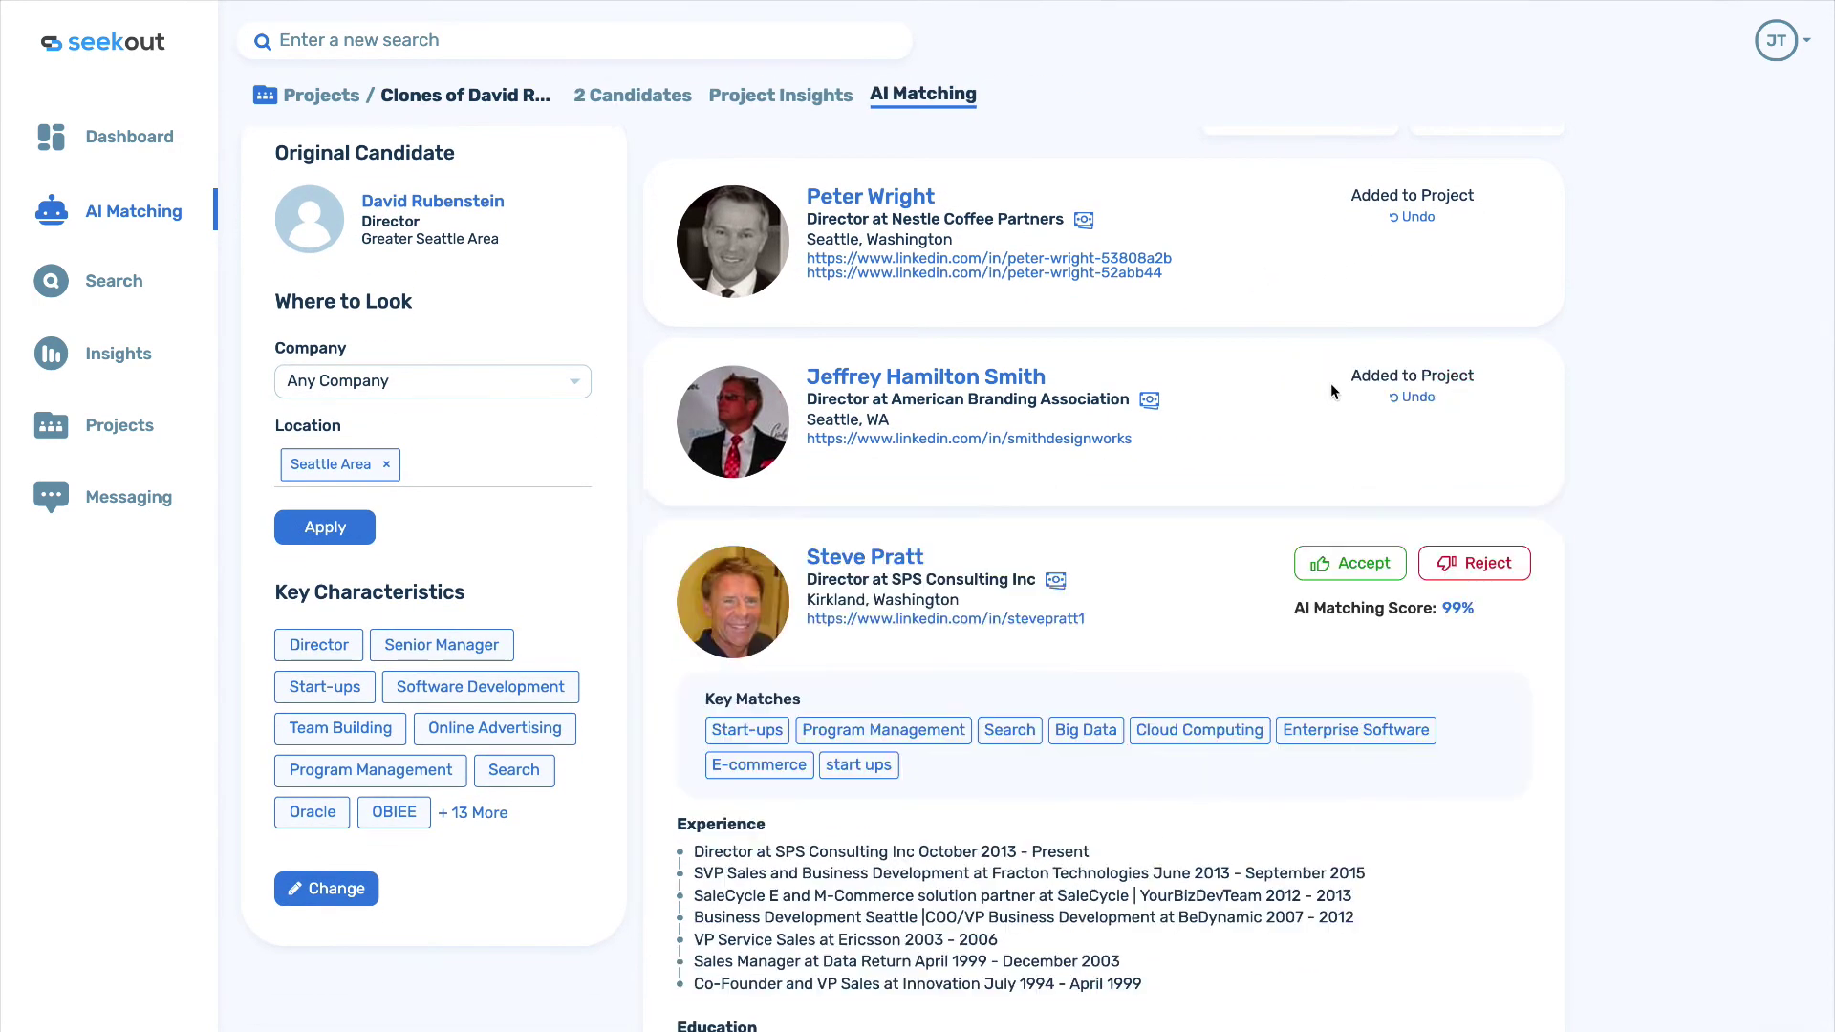
scroll(1330, 382, down, 2)
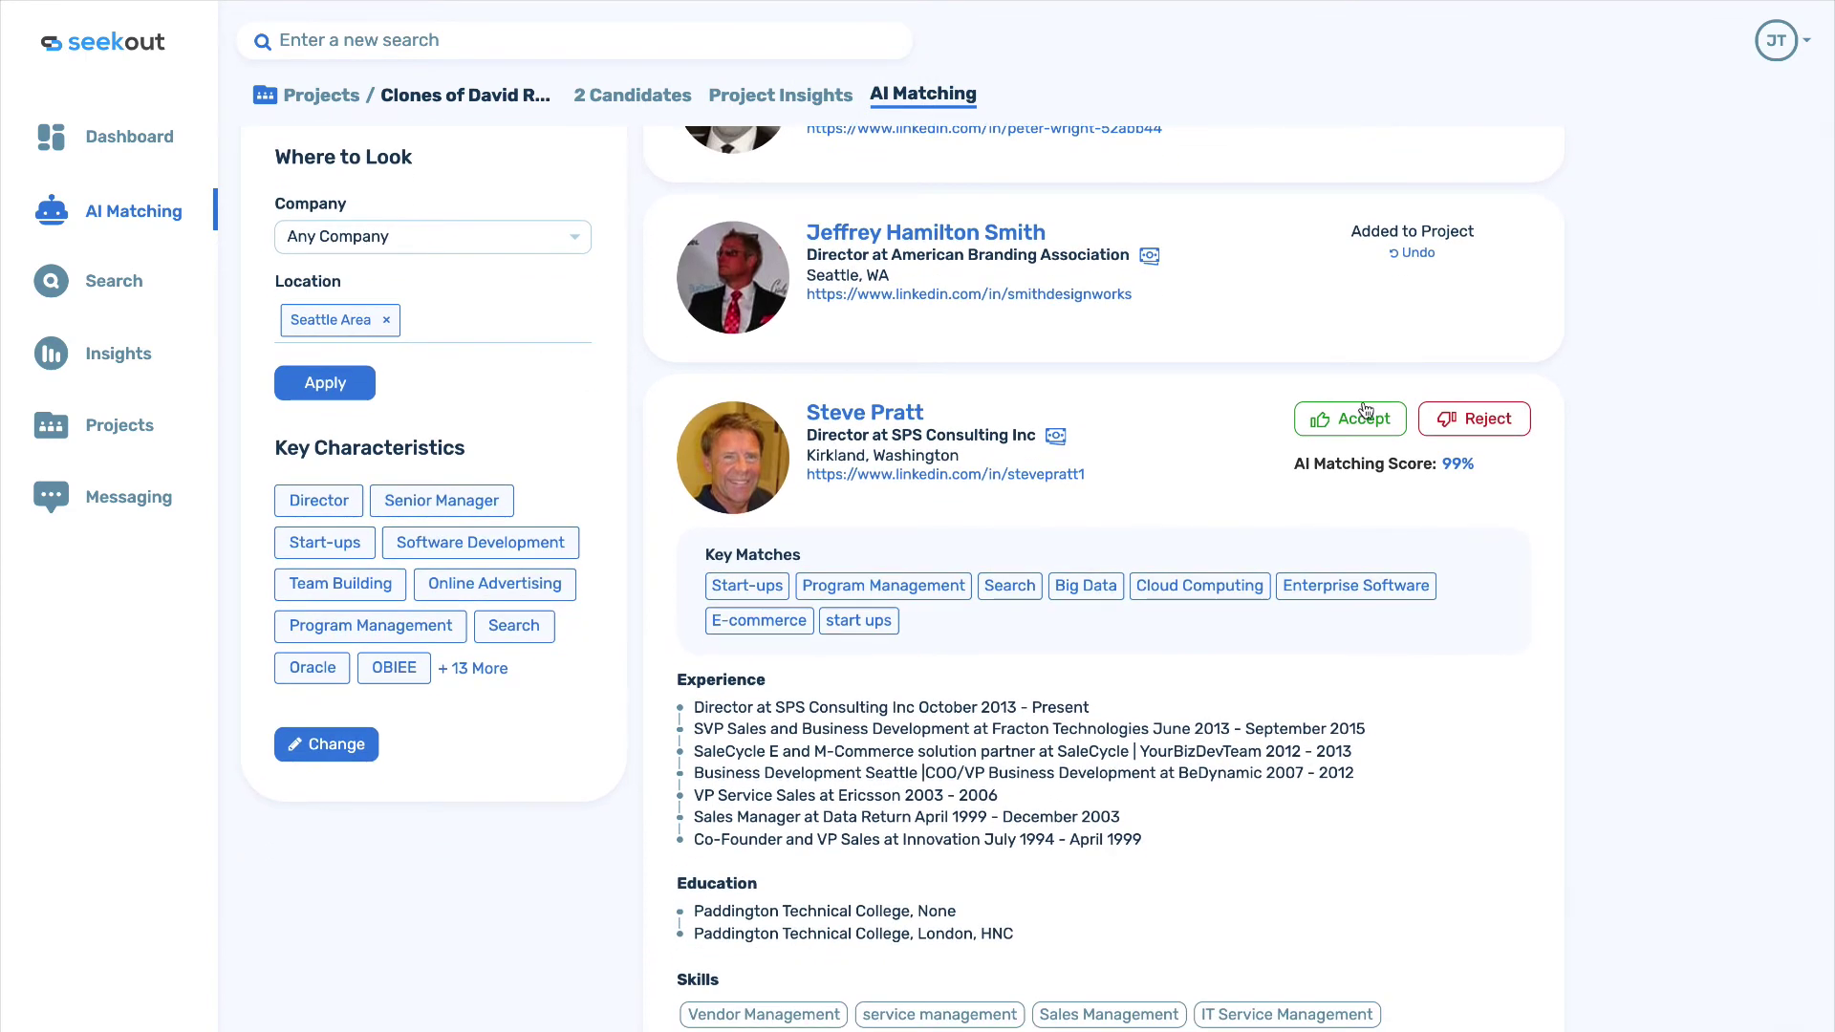
click(1464, 429)
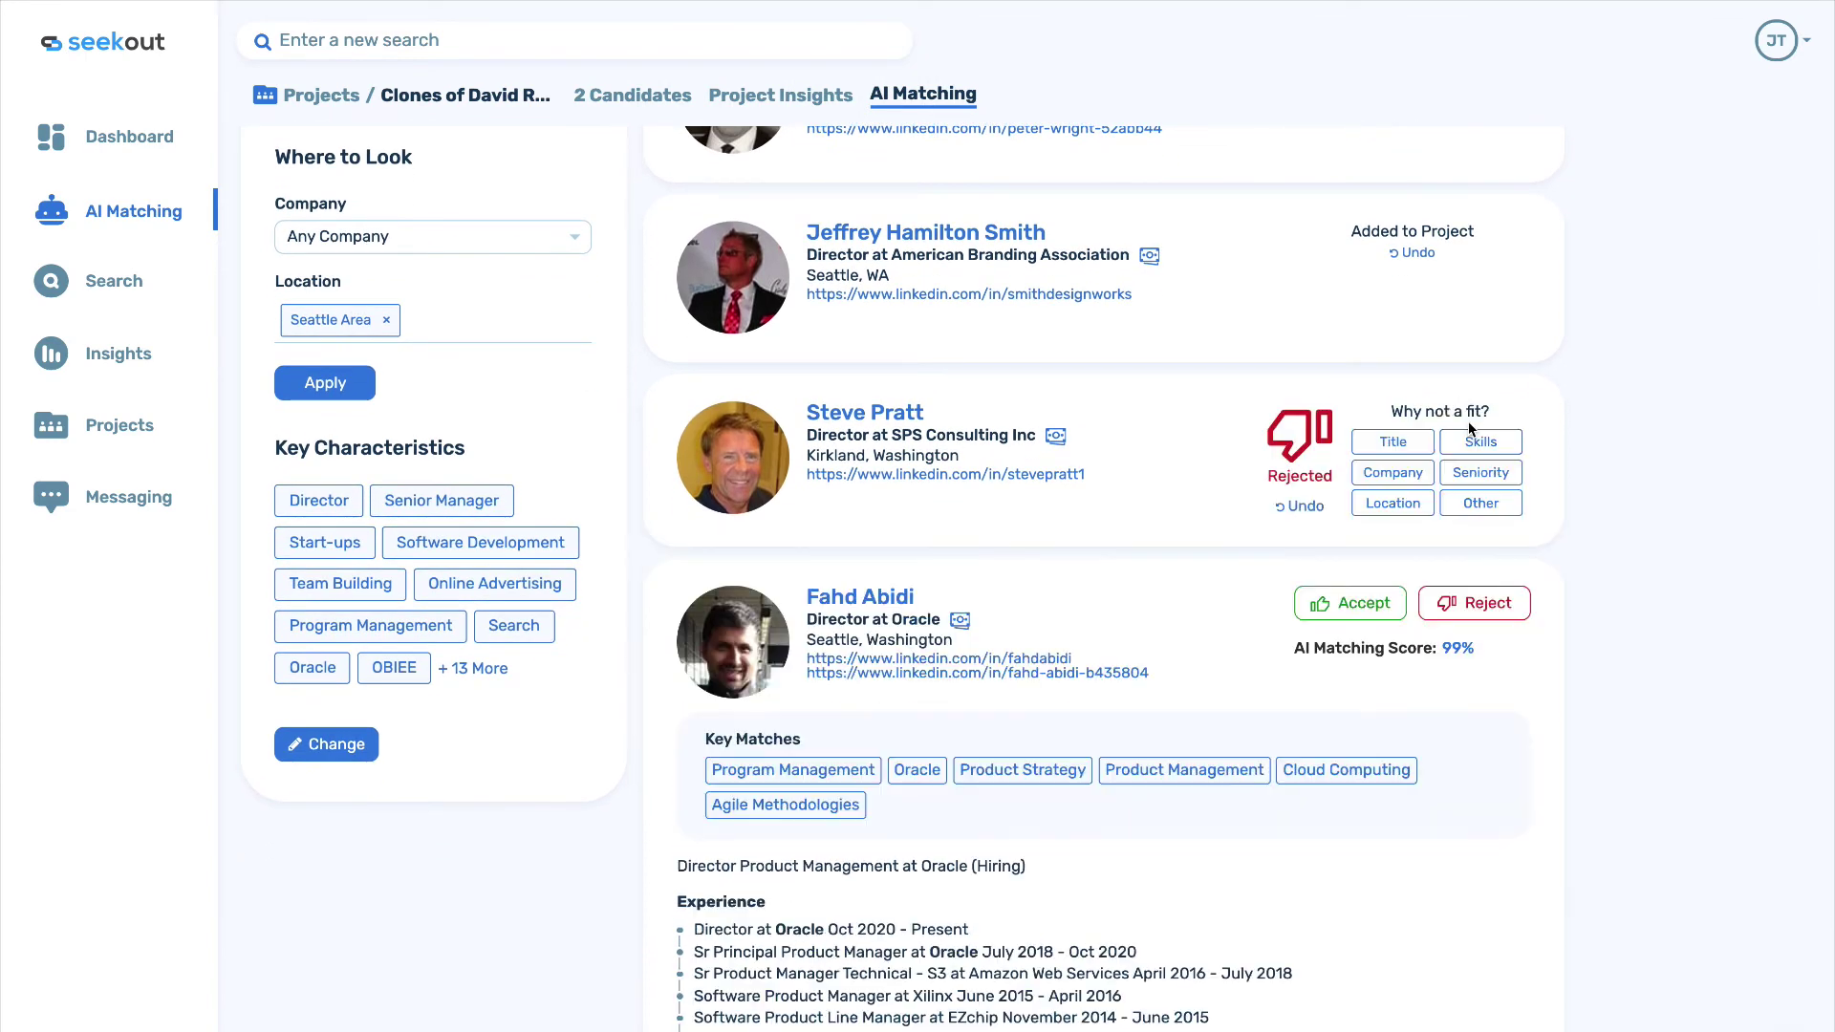
click(1402, 483)
click(1365, 604)
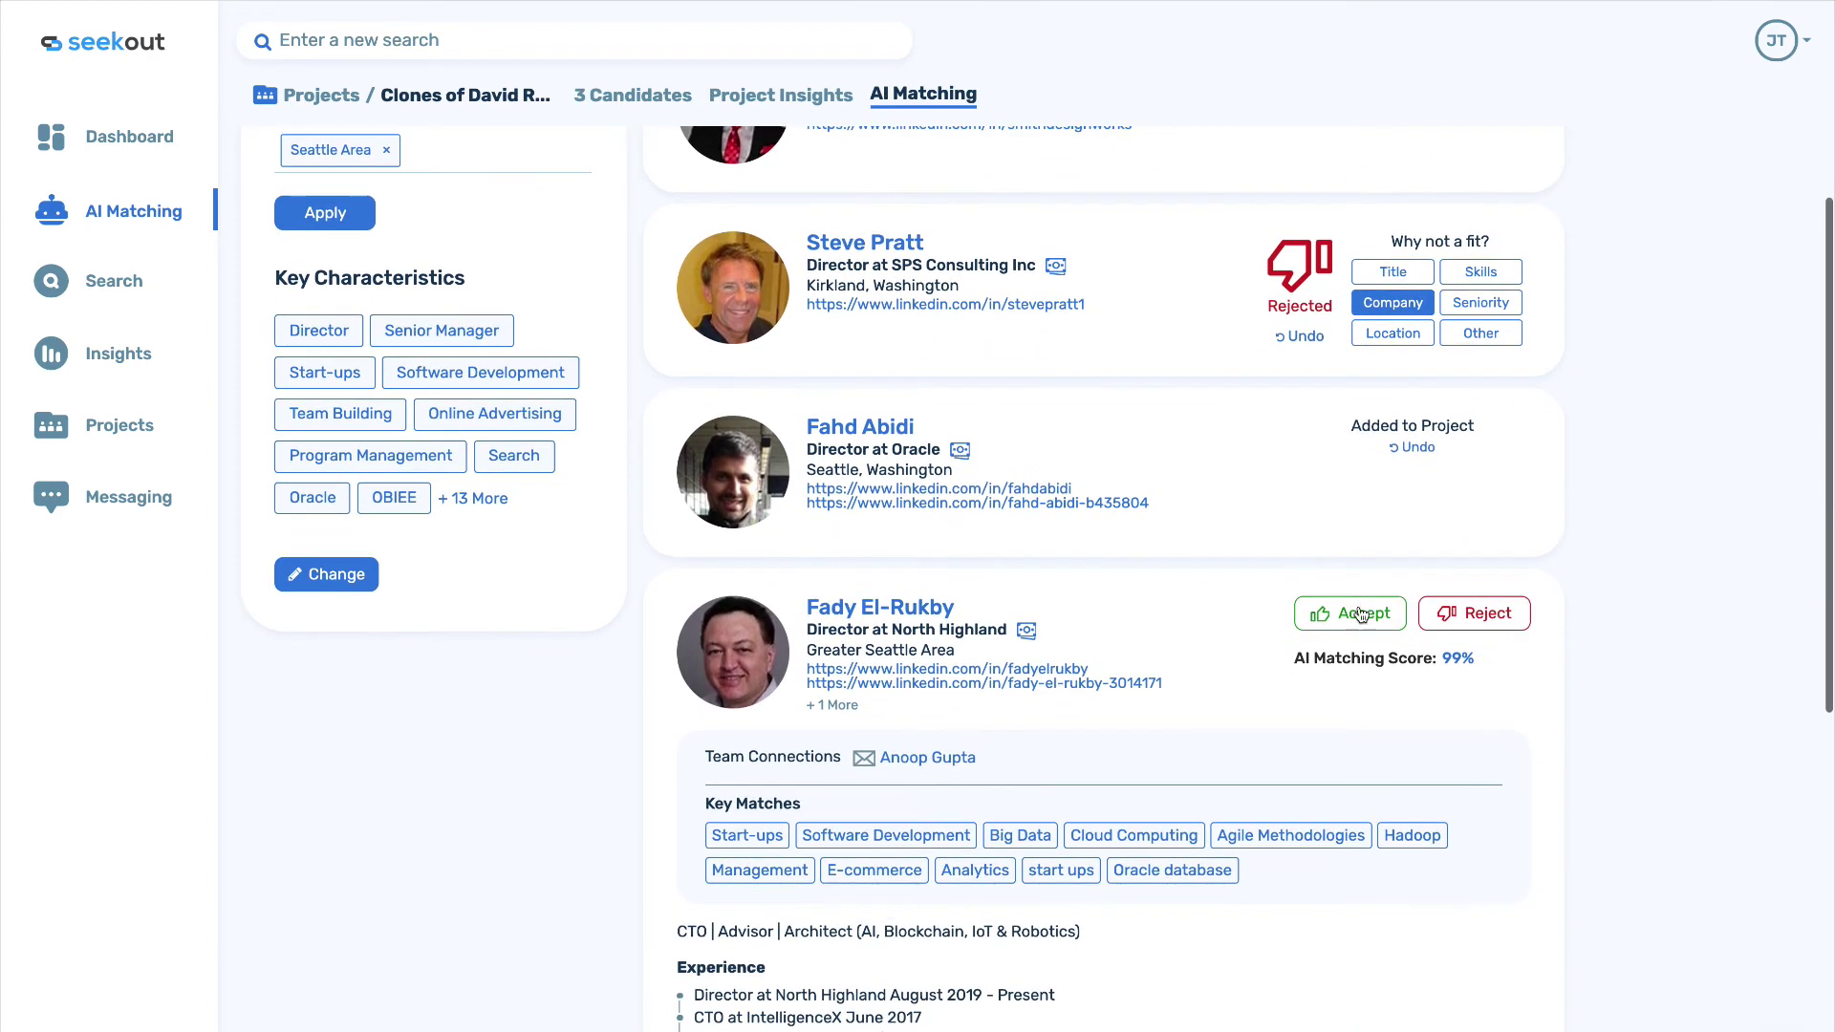
click(1358, 614)
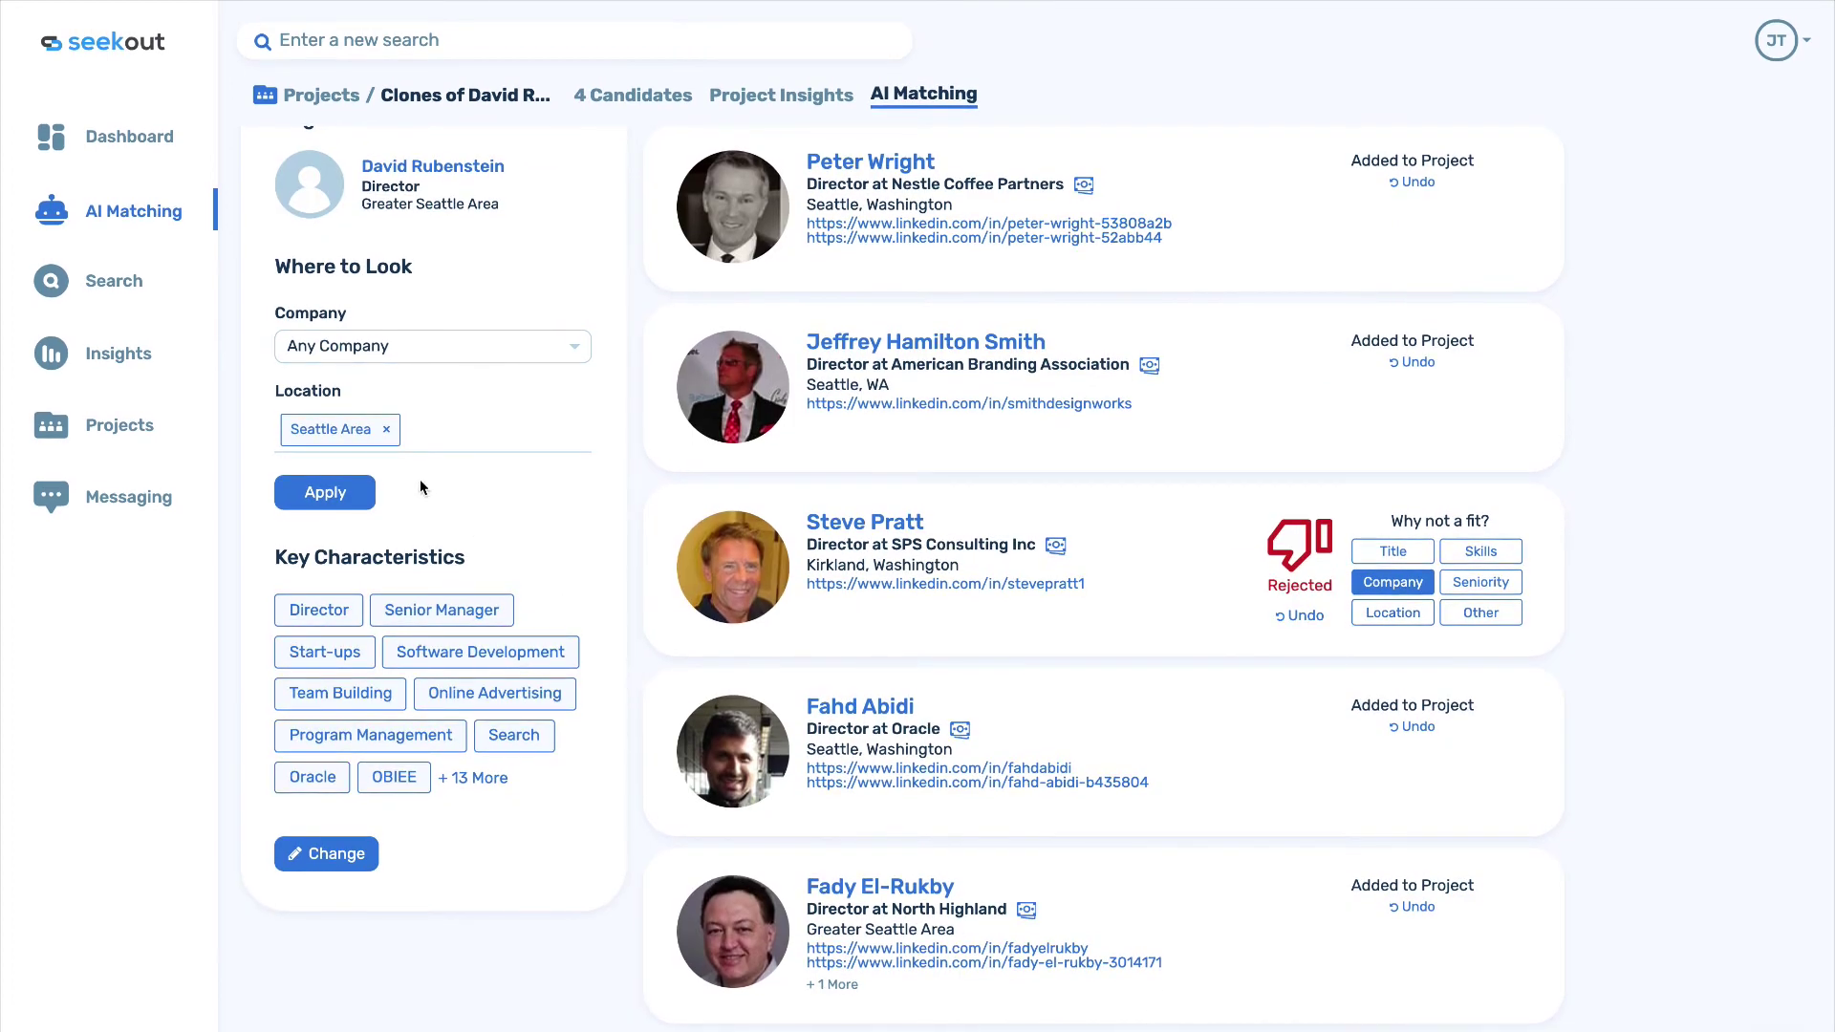
click(386, 429)
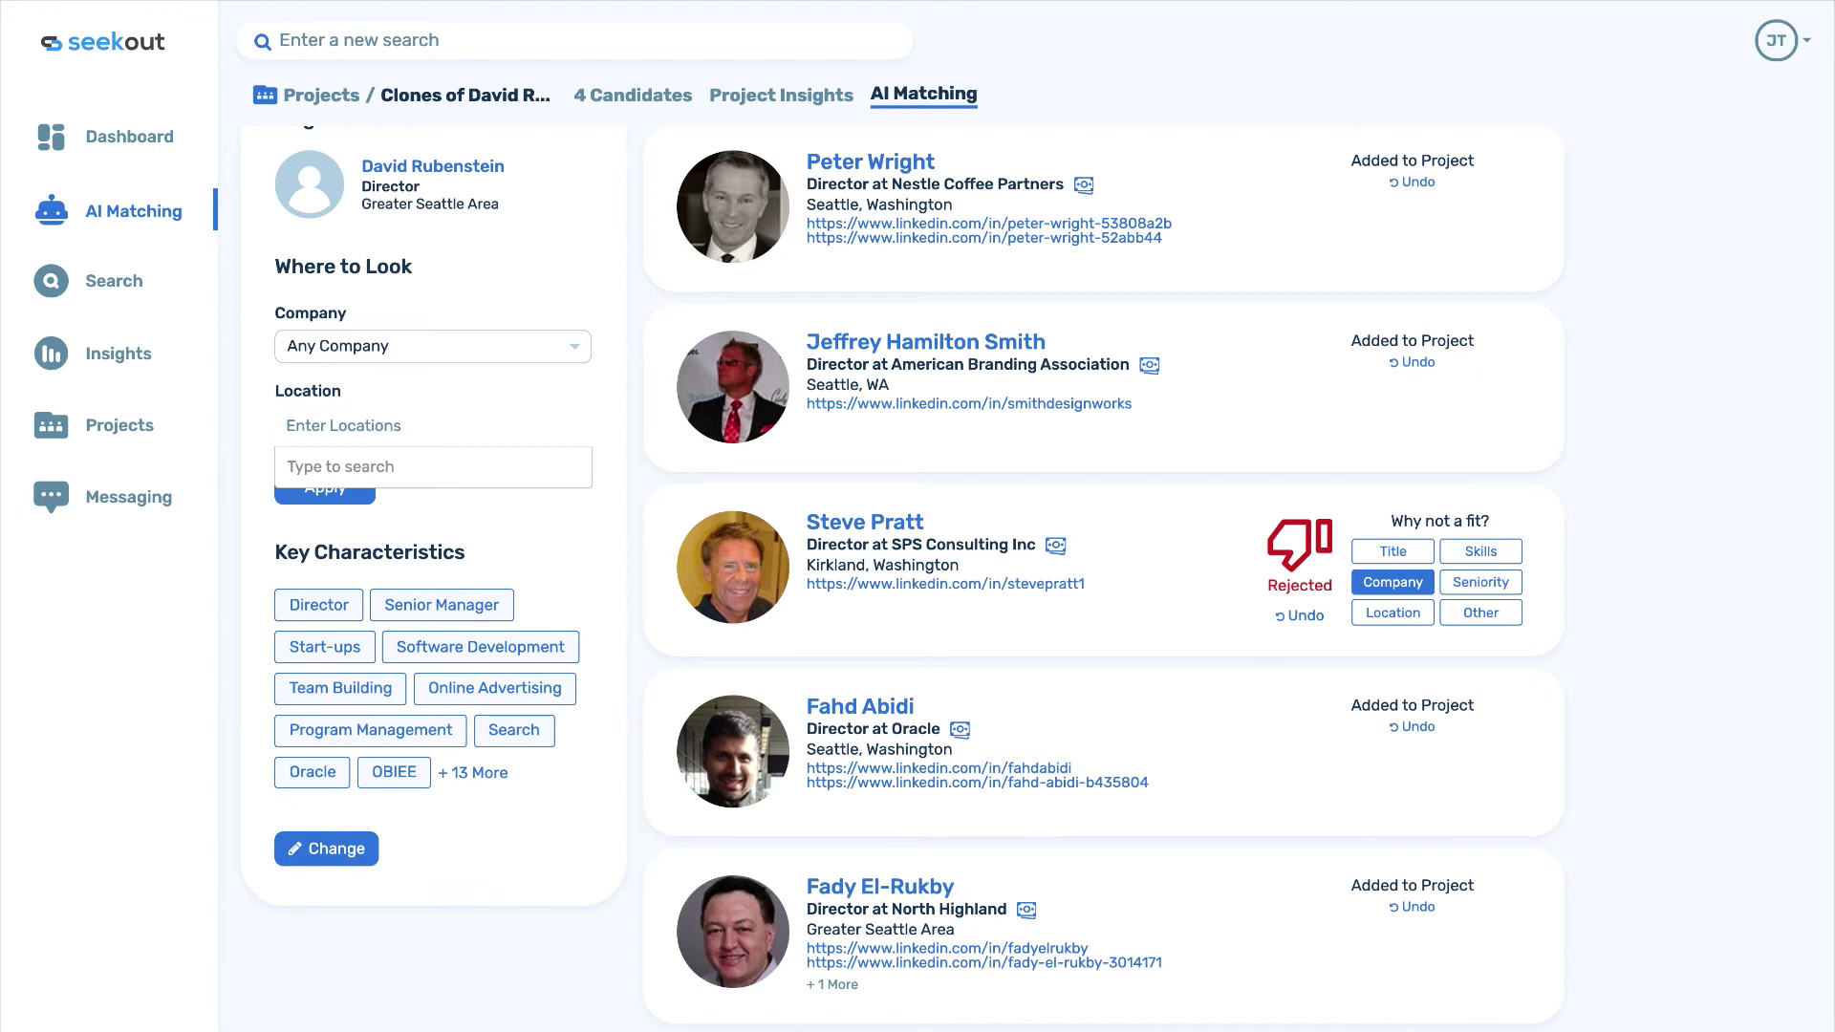
Set the clone matches' location to Denver Area and apply it.
text(denv)
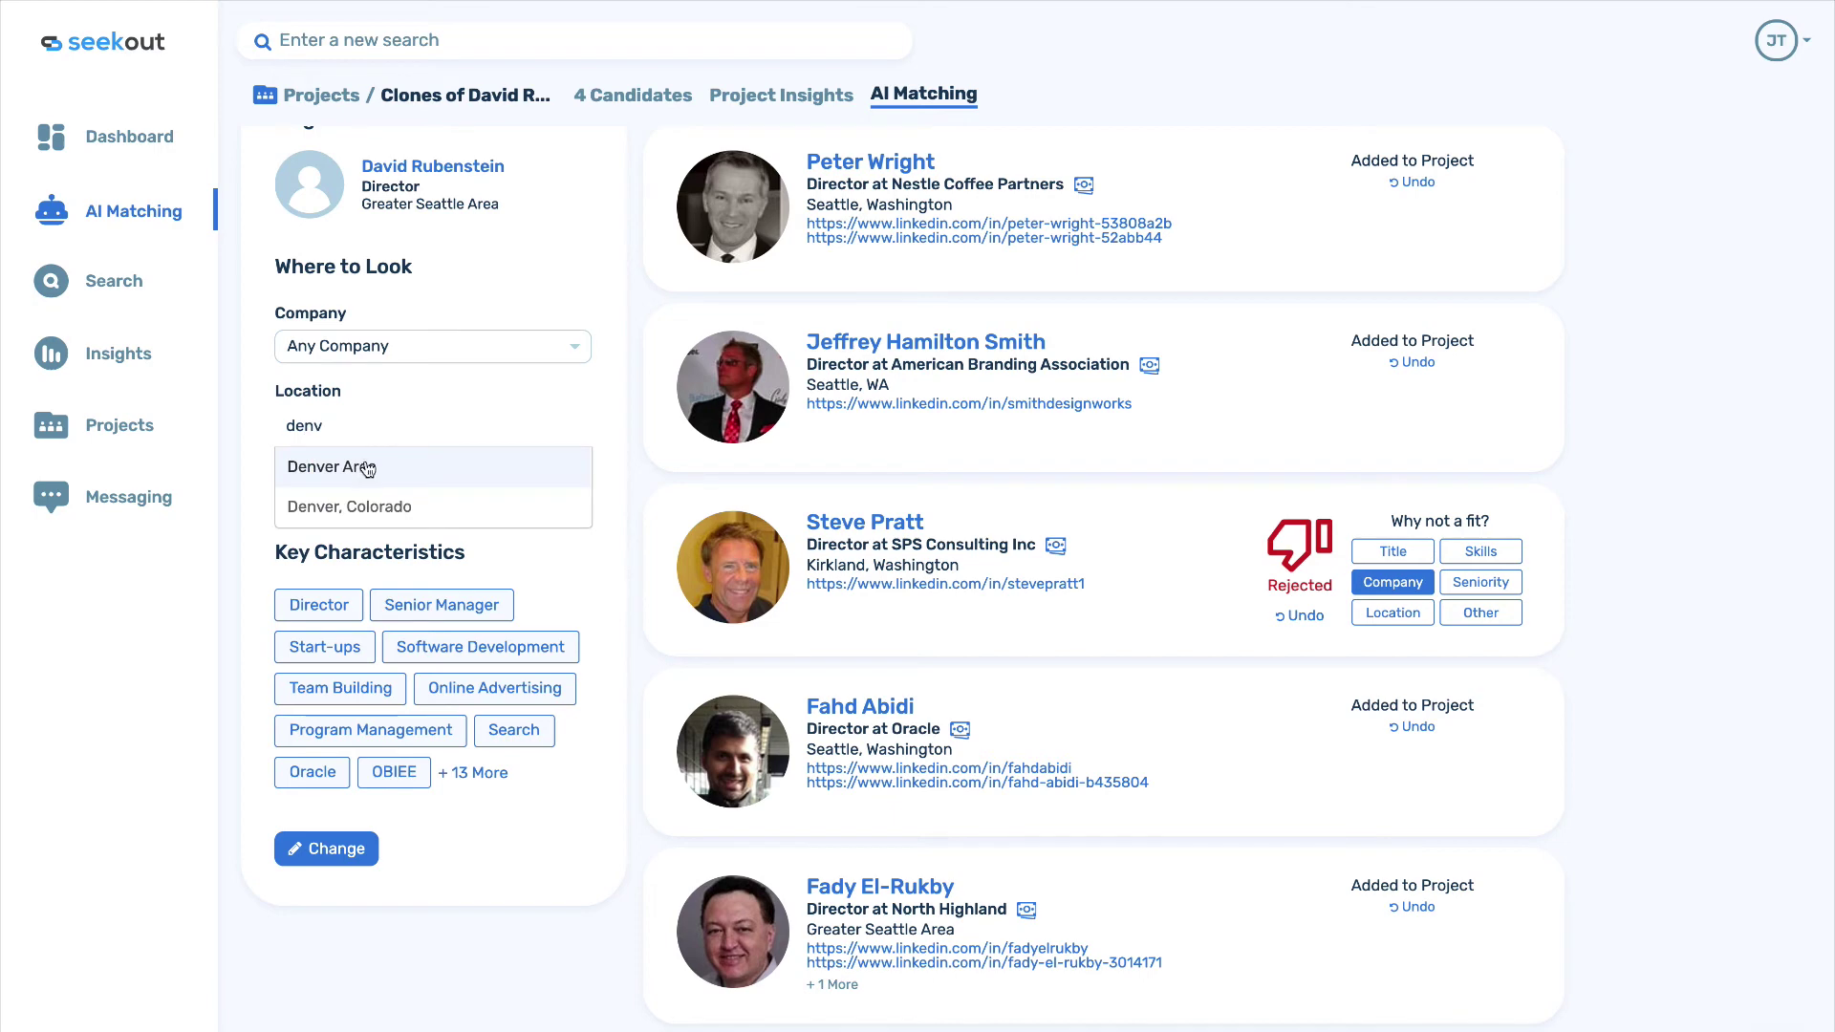
click(368, 468)
click(351, 495)
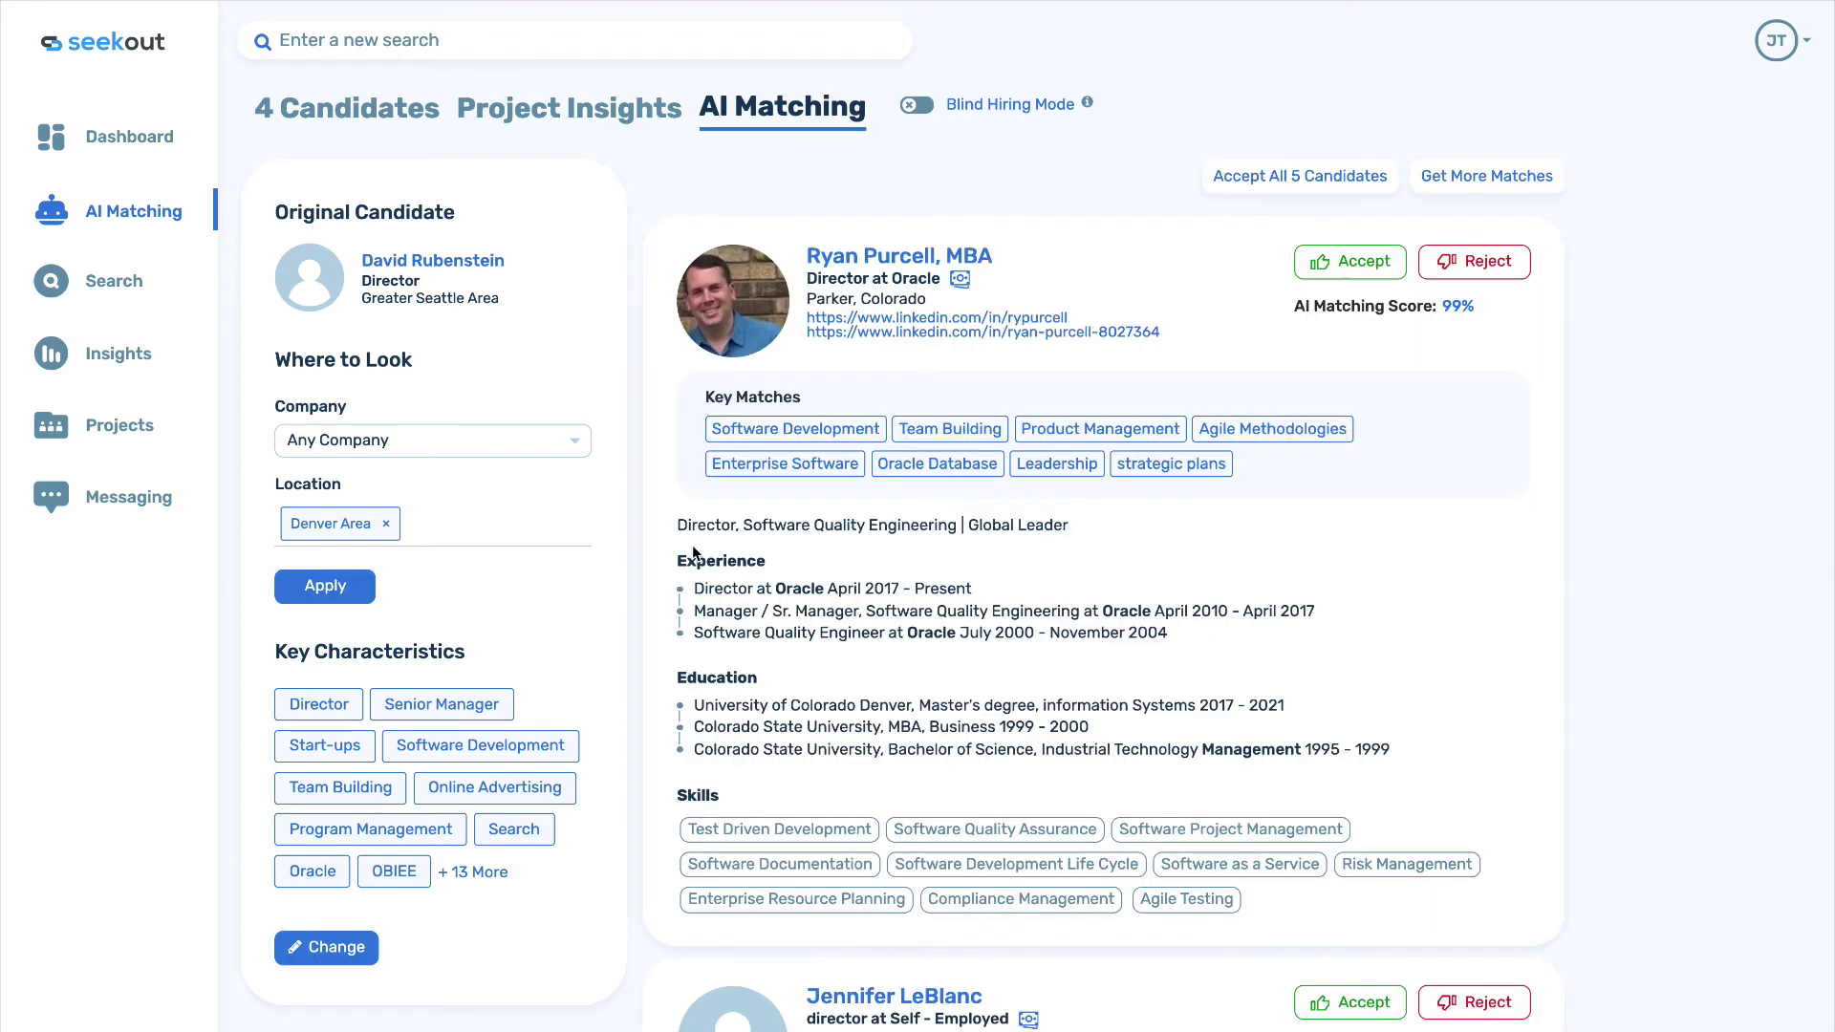
scroll(693, 554, down, 5)
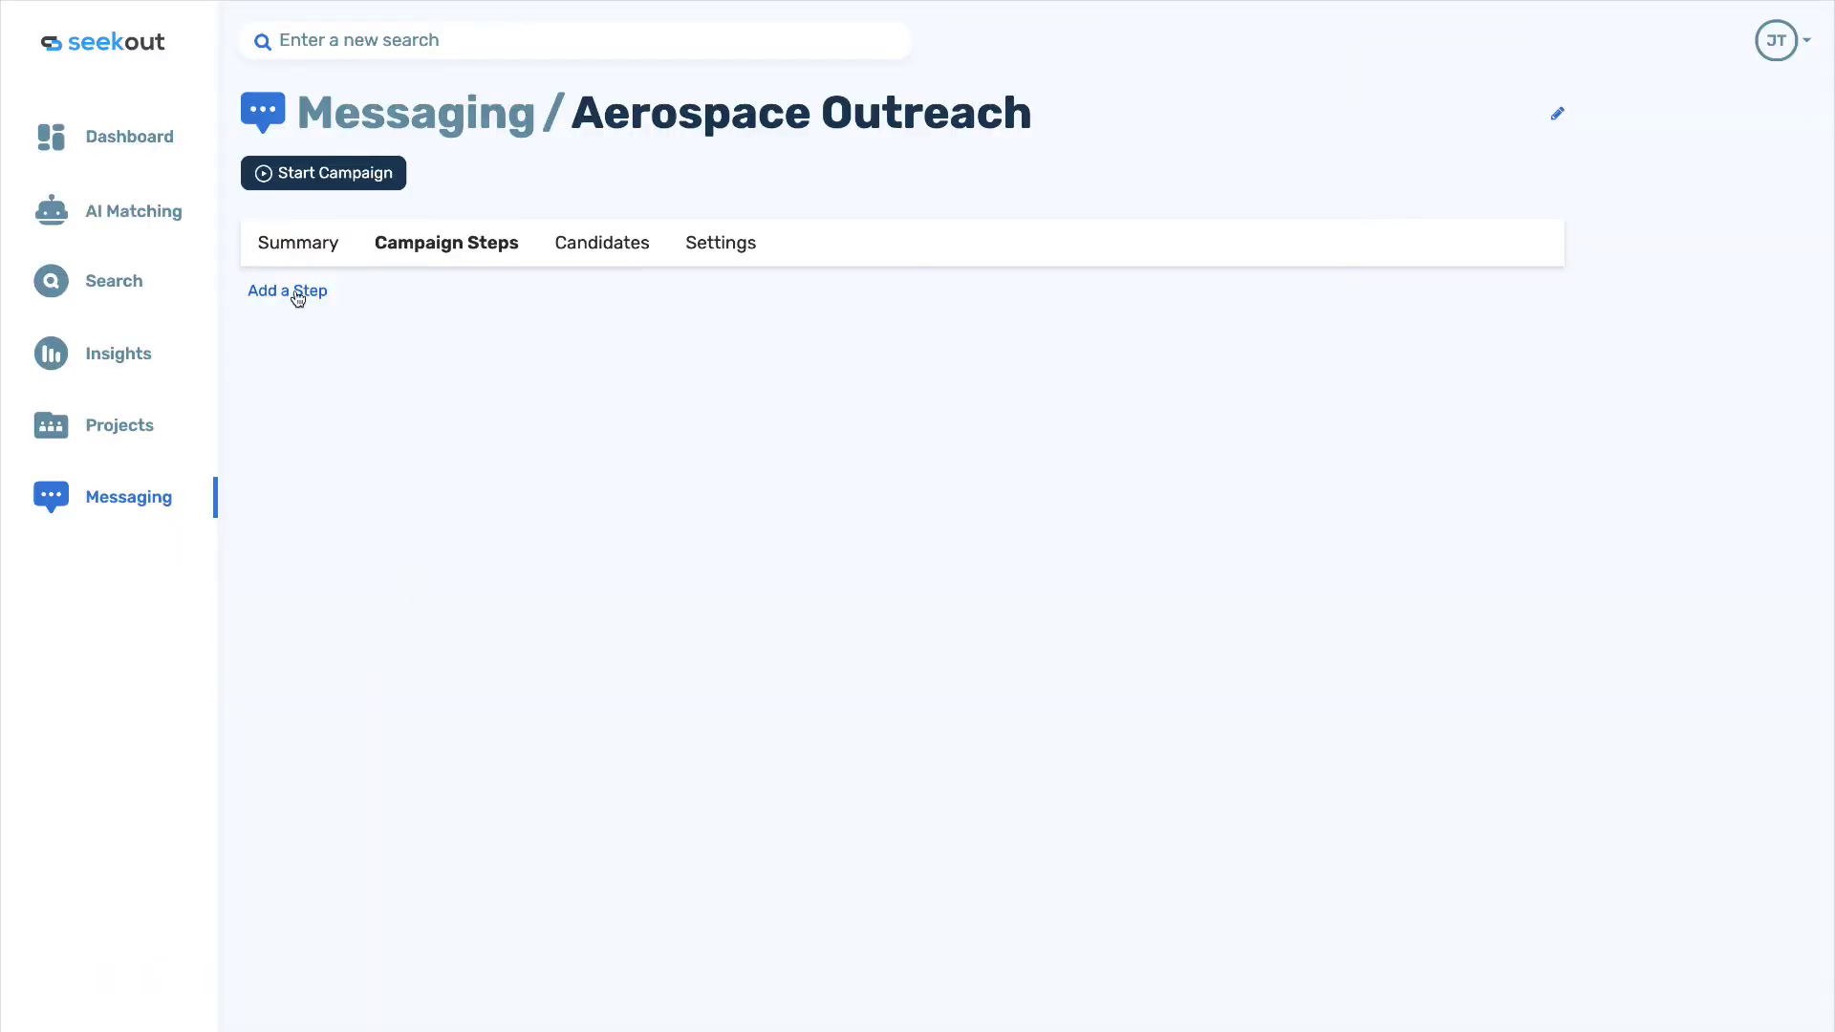
Add campaign Step 1 with subject 'Time to talk?' and a First Name greeting plus recruiter intro.
click(298, 291)
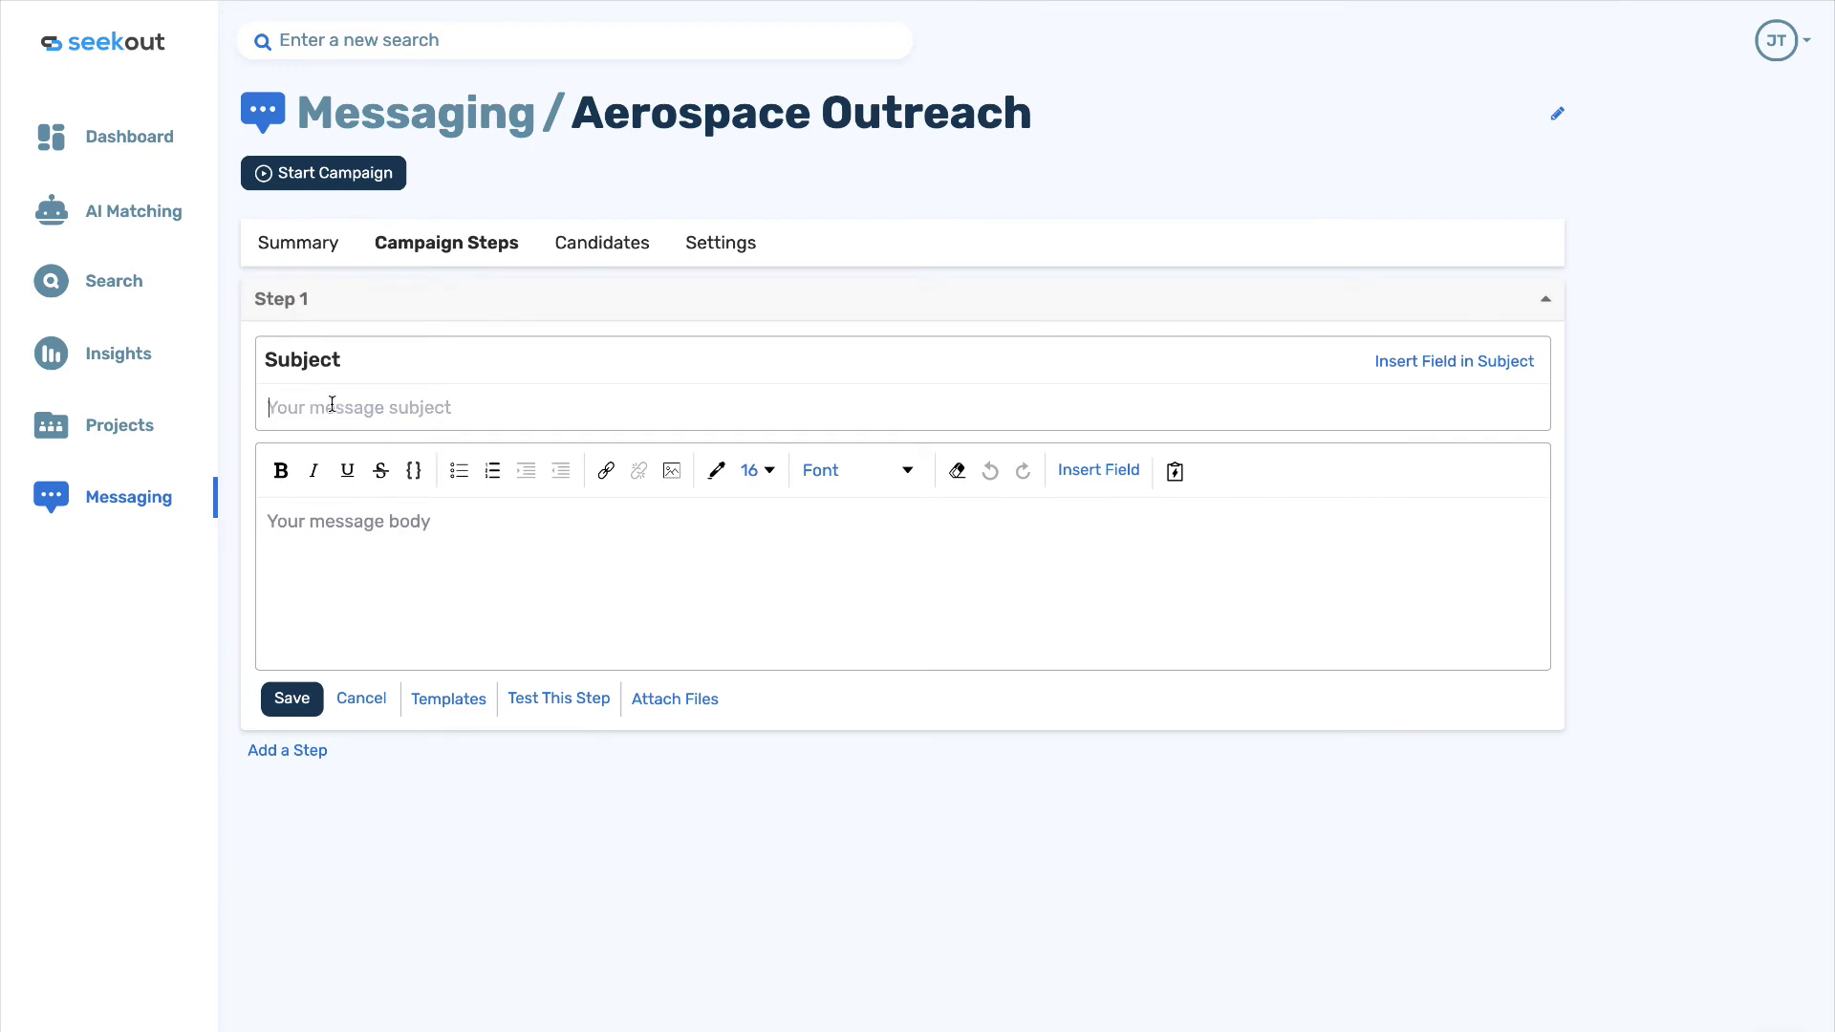
text(Time to talk)
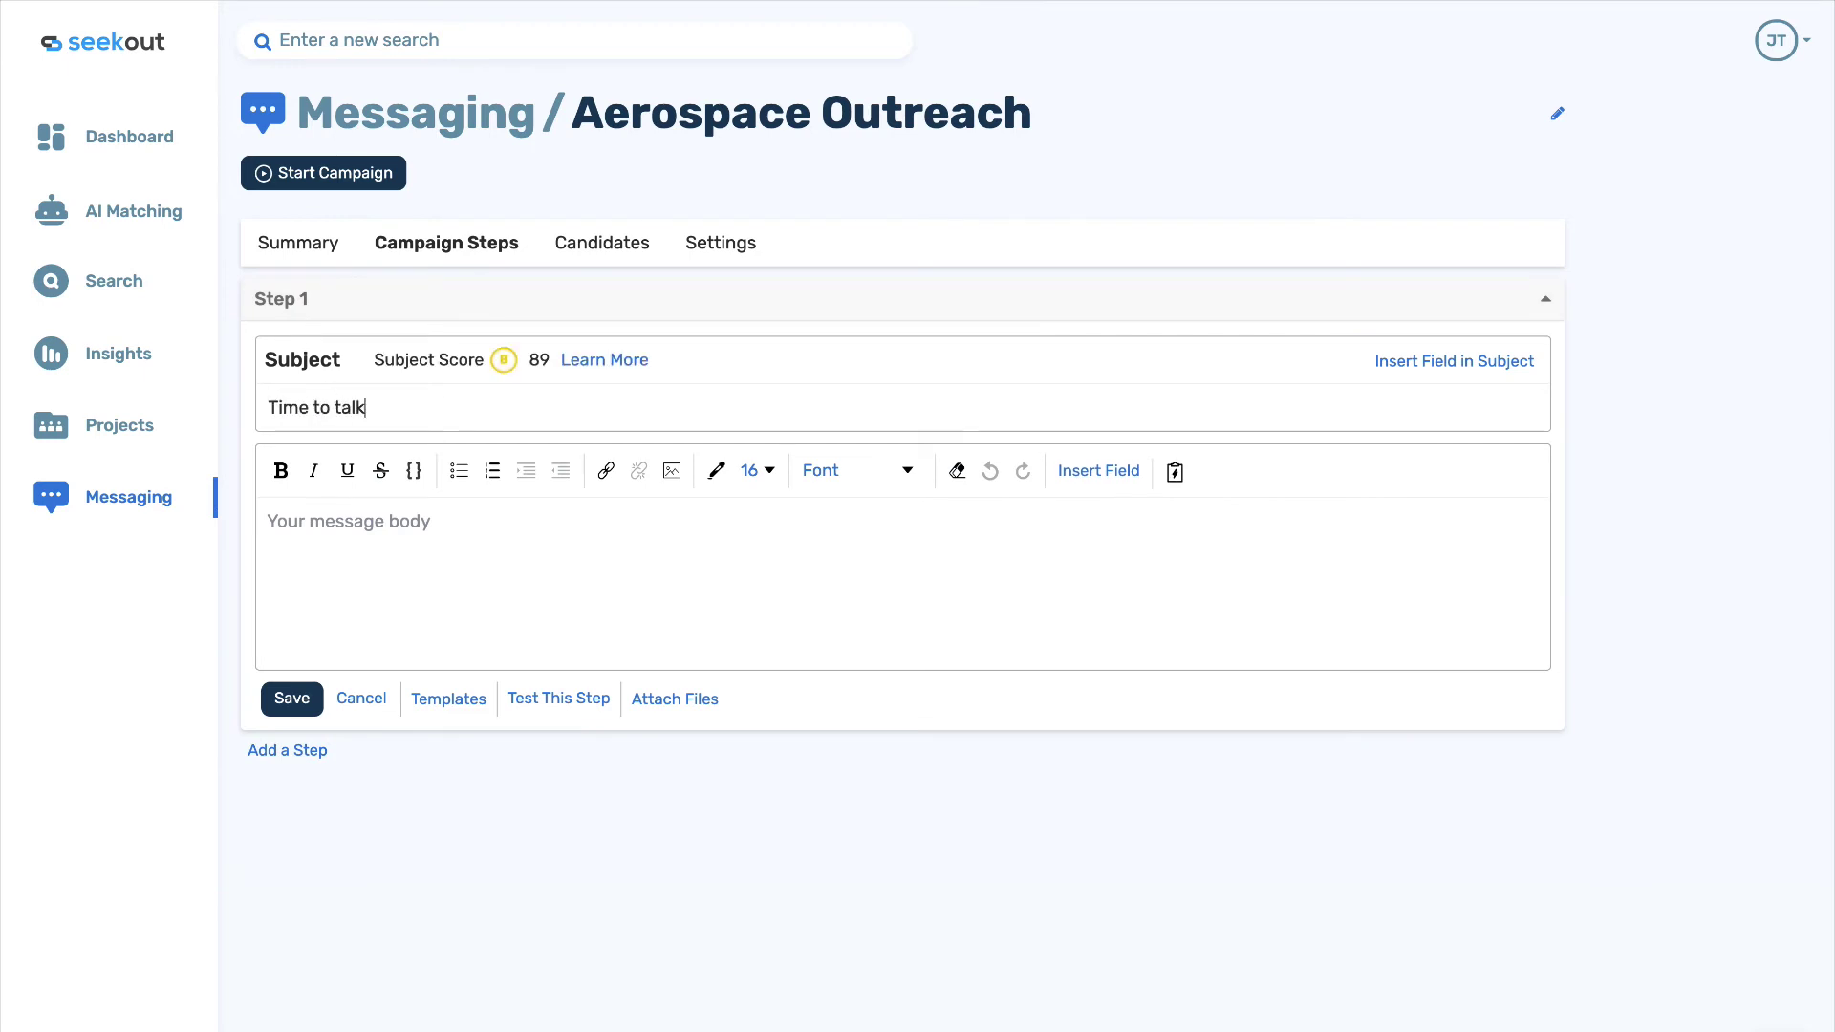
text(?)
click(325, 521)
text(Hi)
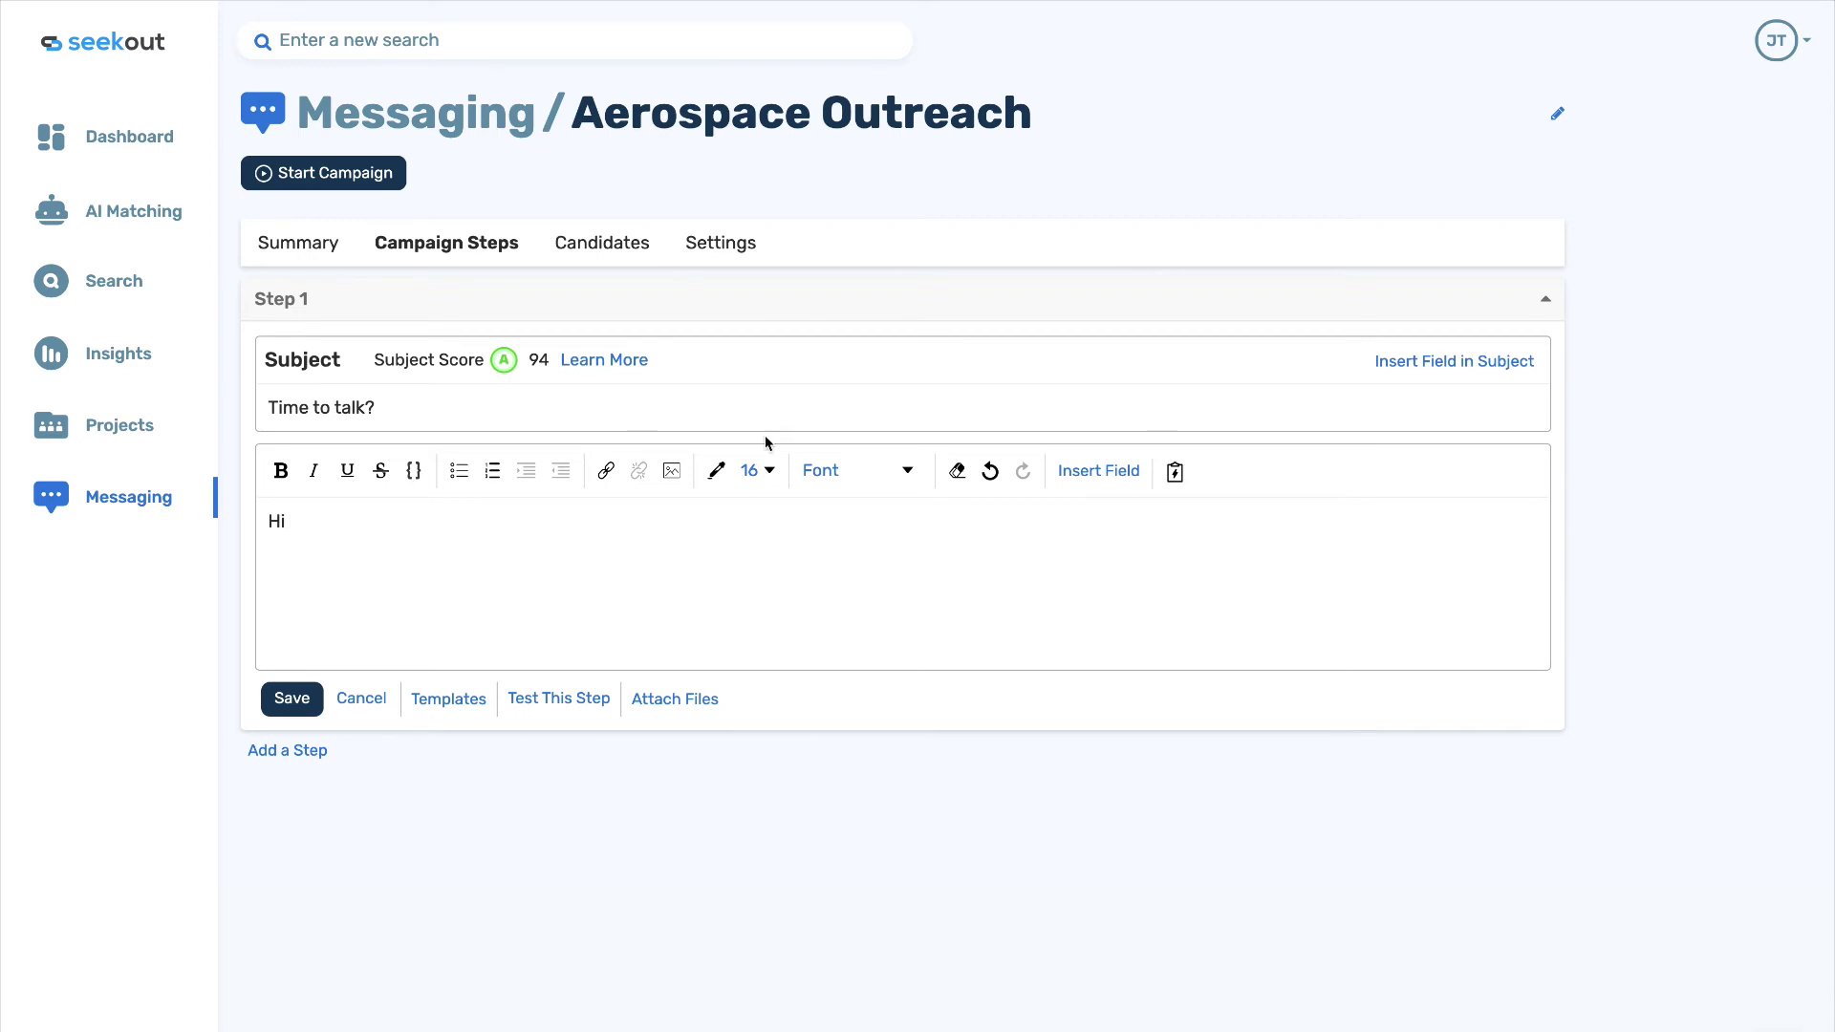
click(1098, 470)
click(1035, 548)
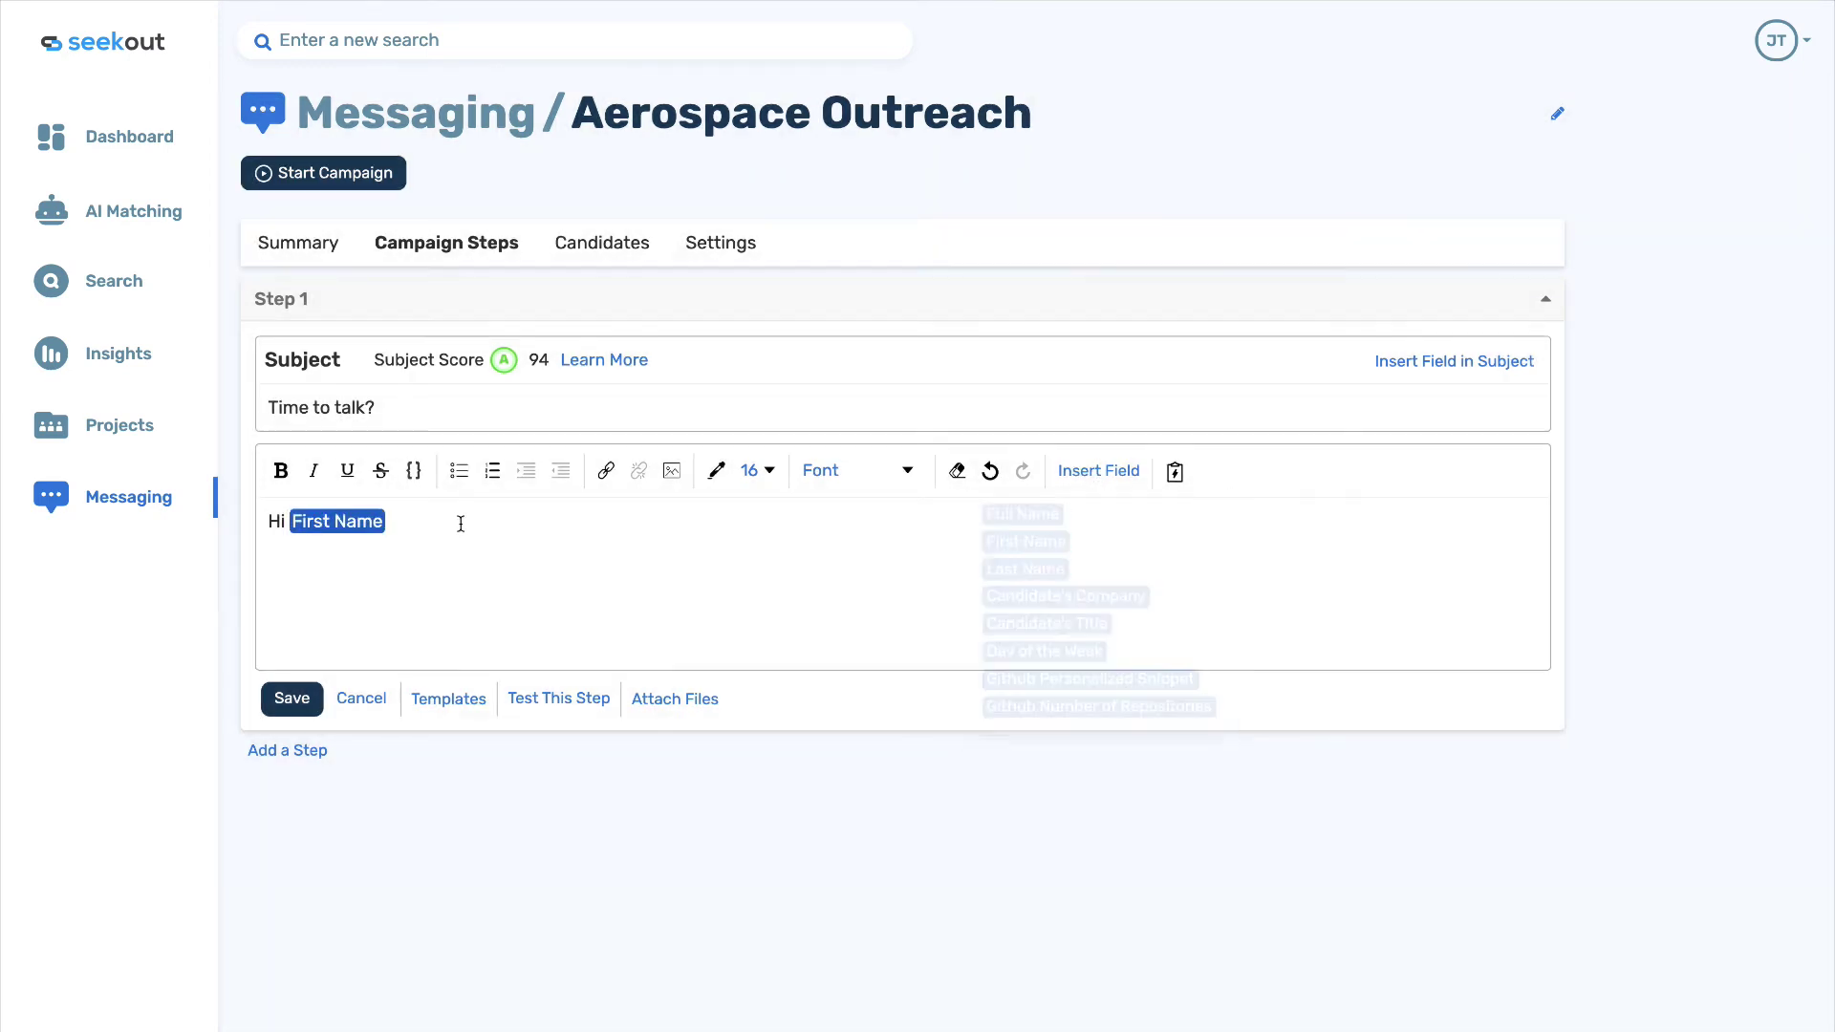
text(I'm a recruiter with )
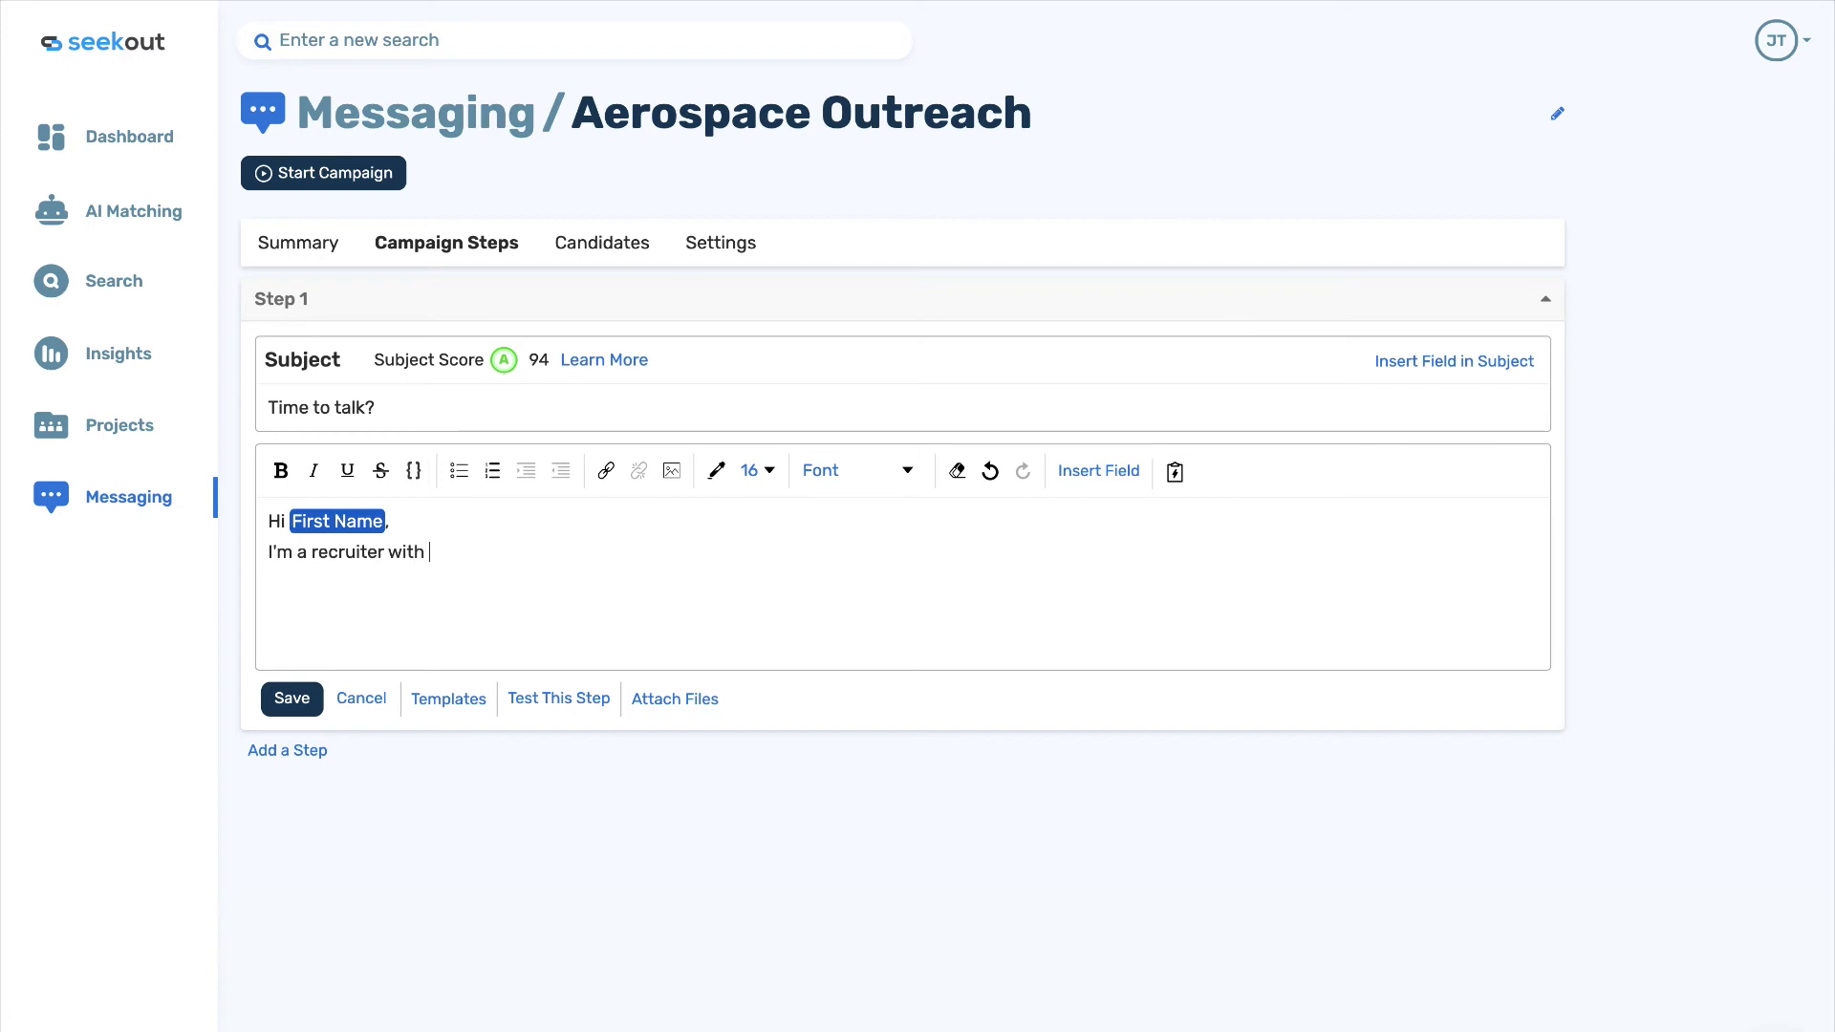
text(Defenco and would love to)
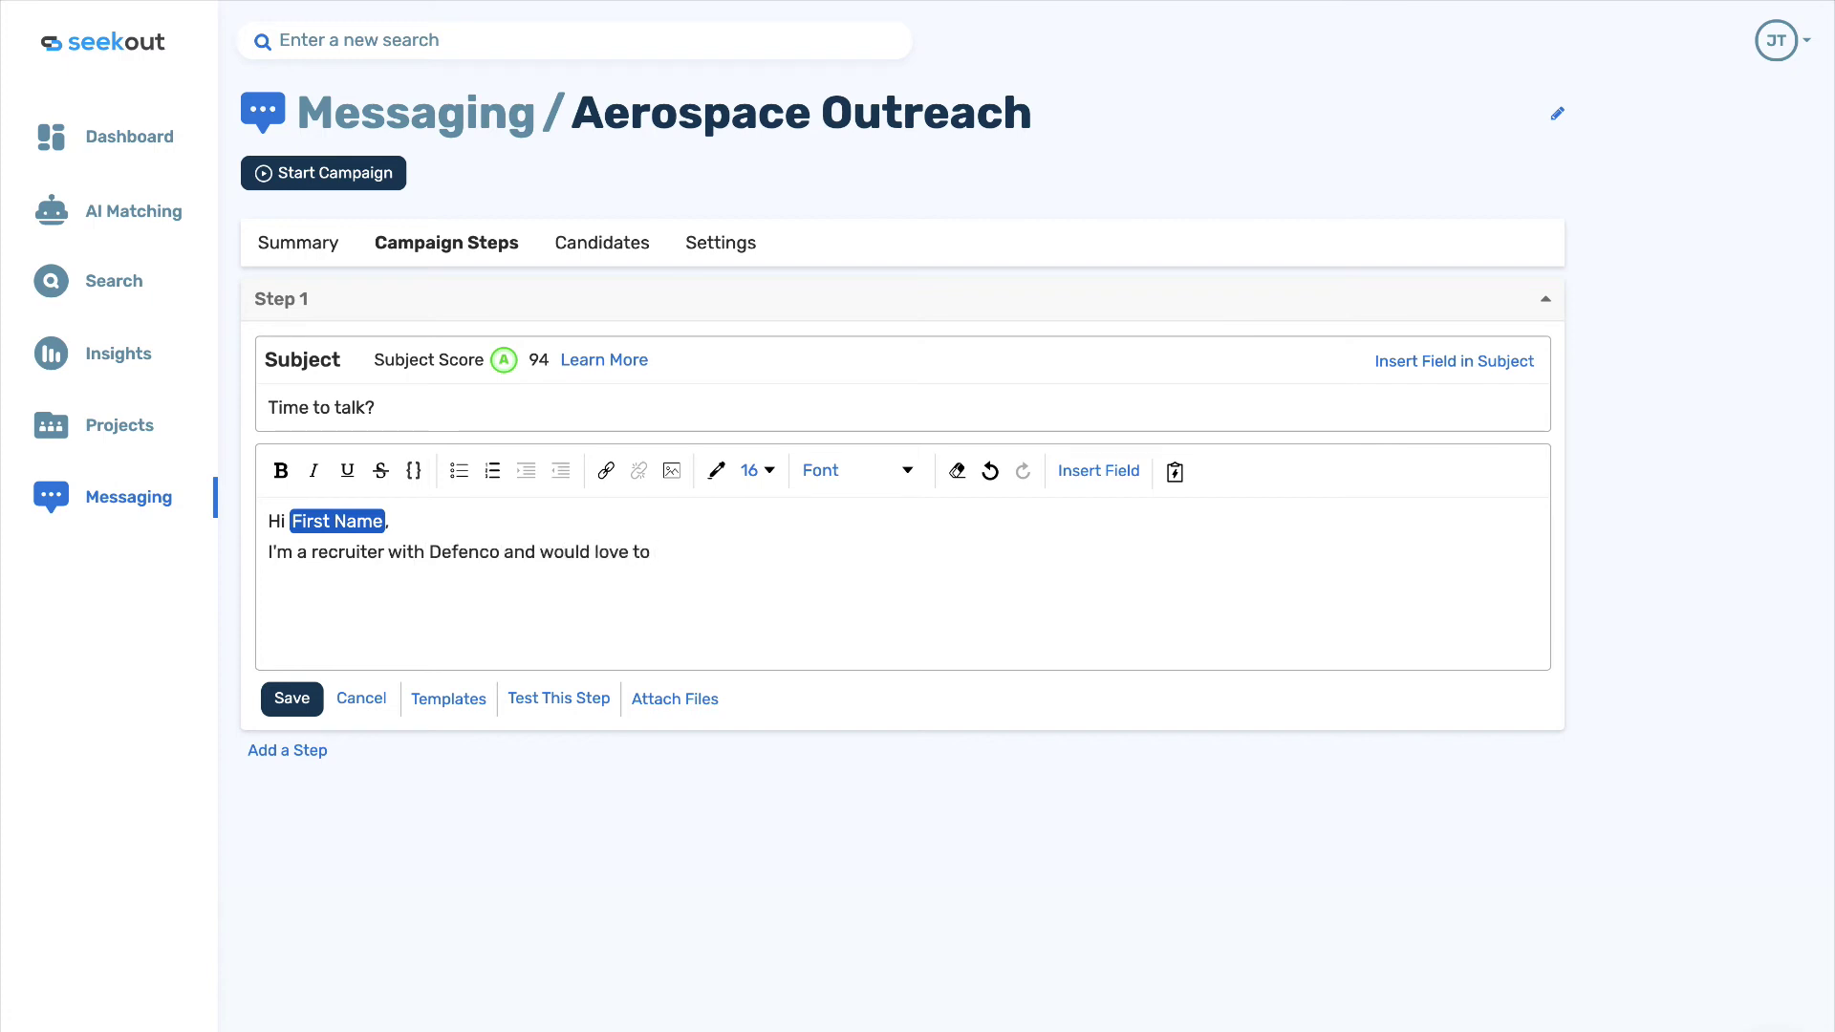
text( chat with you for 15 minut)
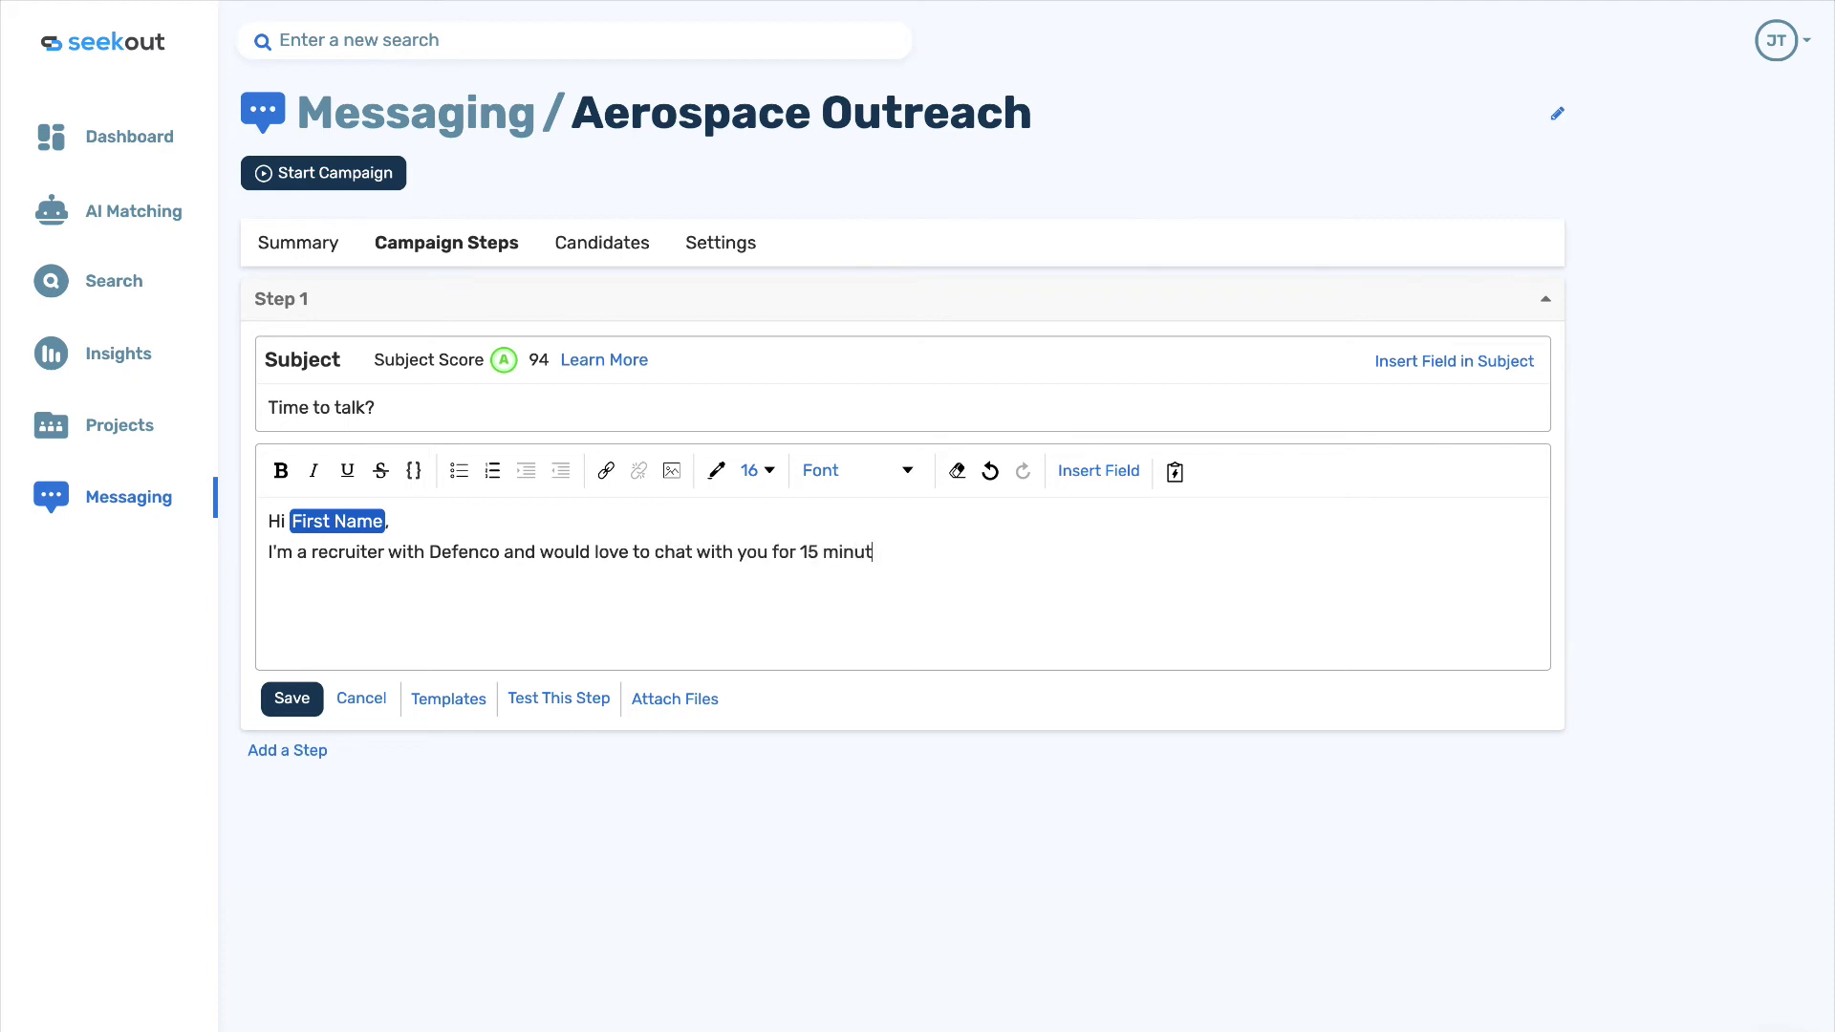
text(es about some exciting roles)
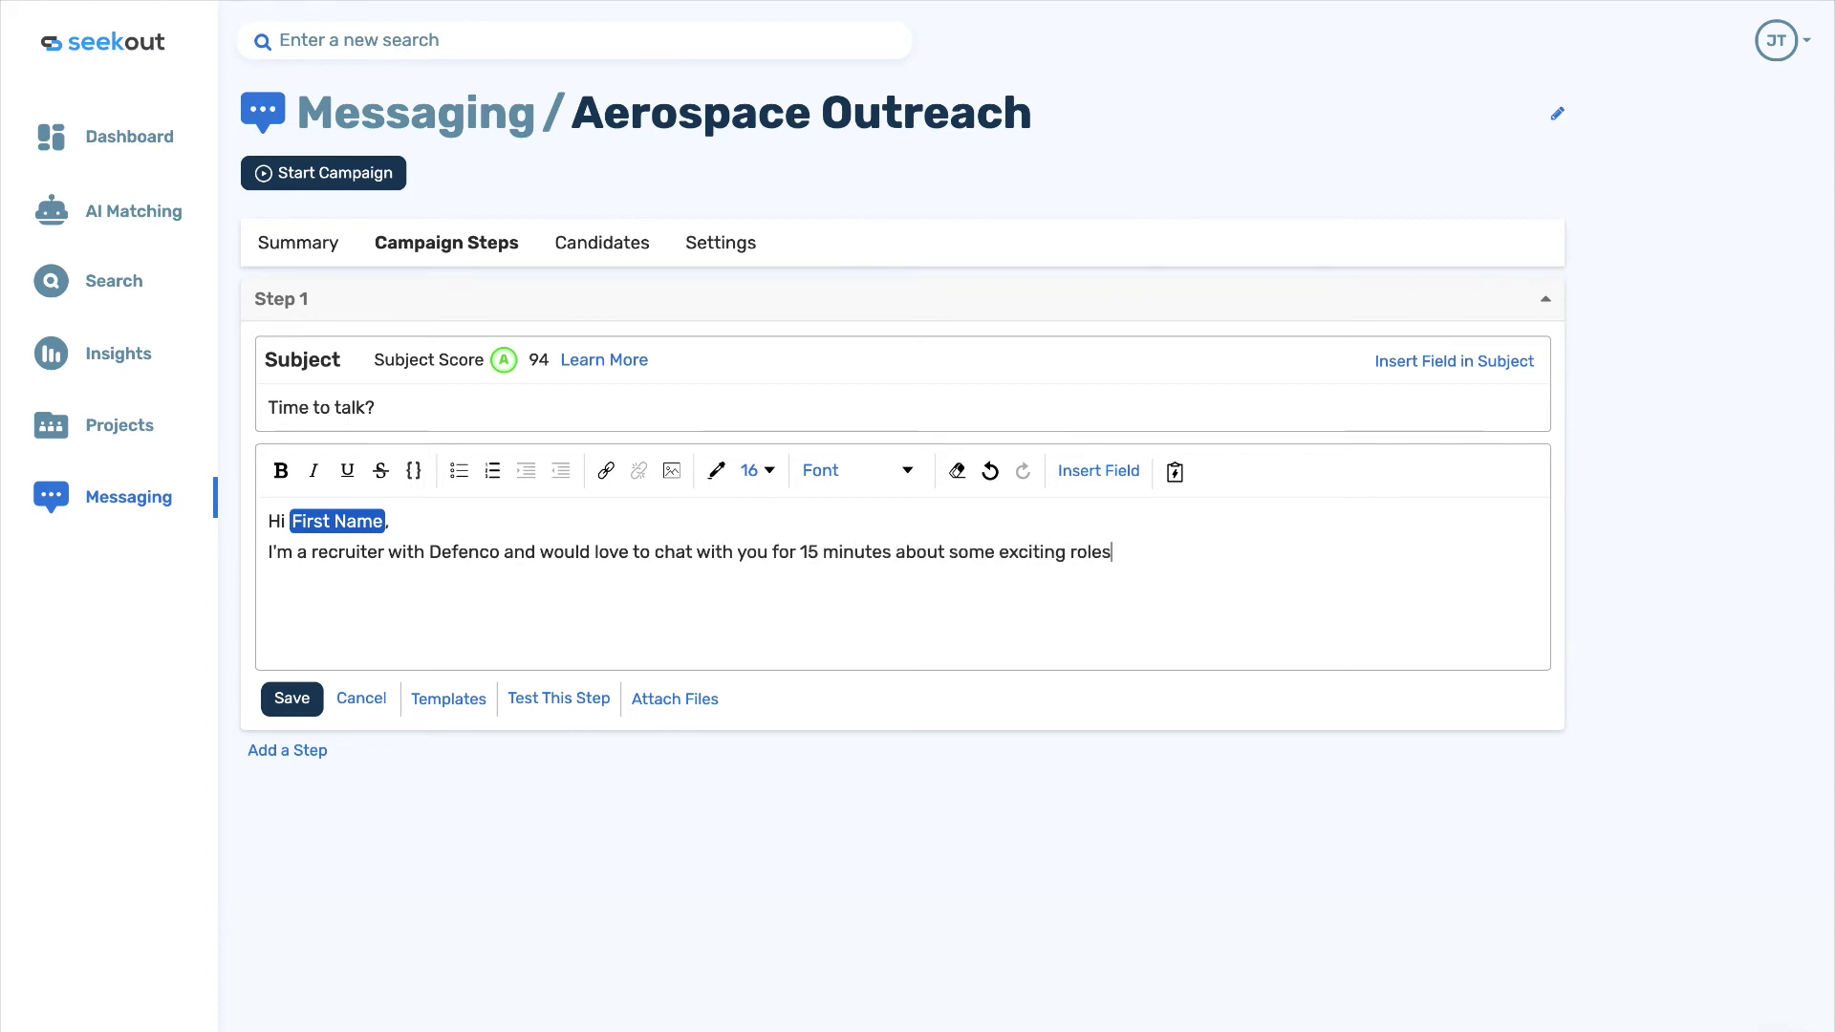
text( we have.)
Add lines 'Please set up a time with me…', 'Have a great' + Day of the Week, and 'Thanks,'.
key(Return)
text(Please set up a )
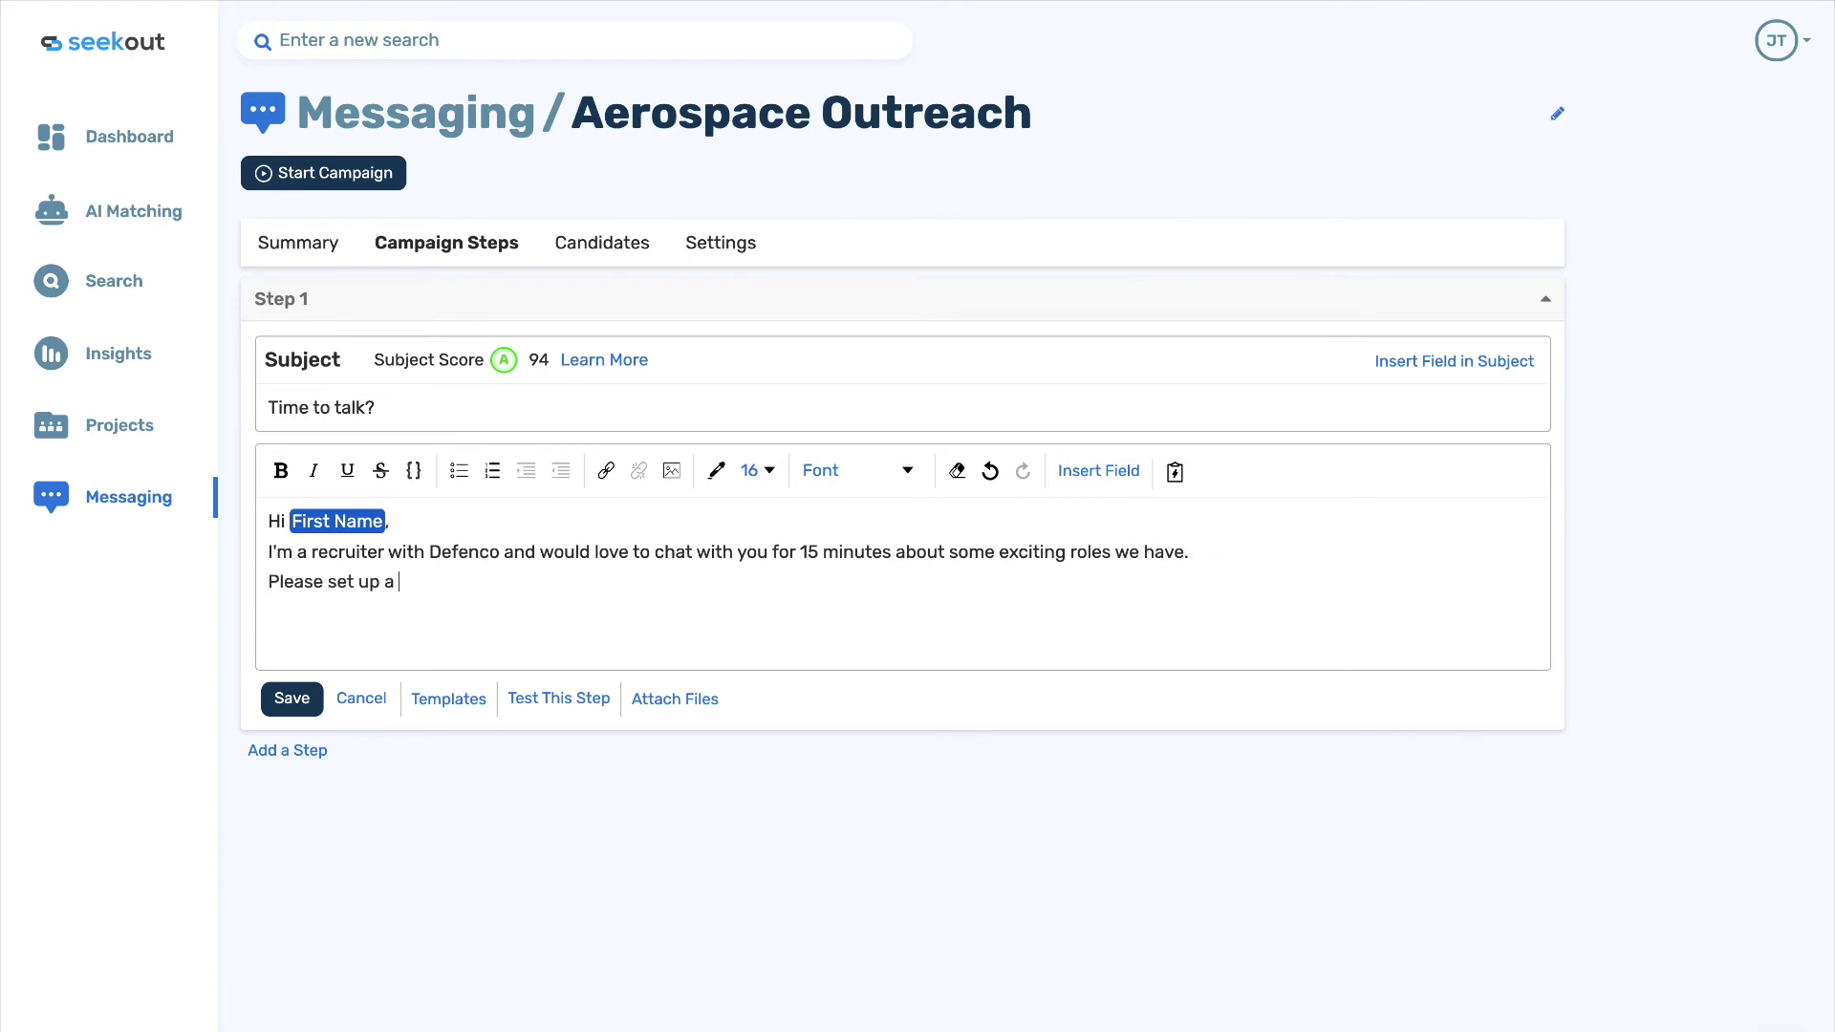
text(time with me if you're interest)
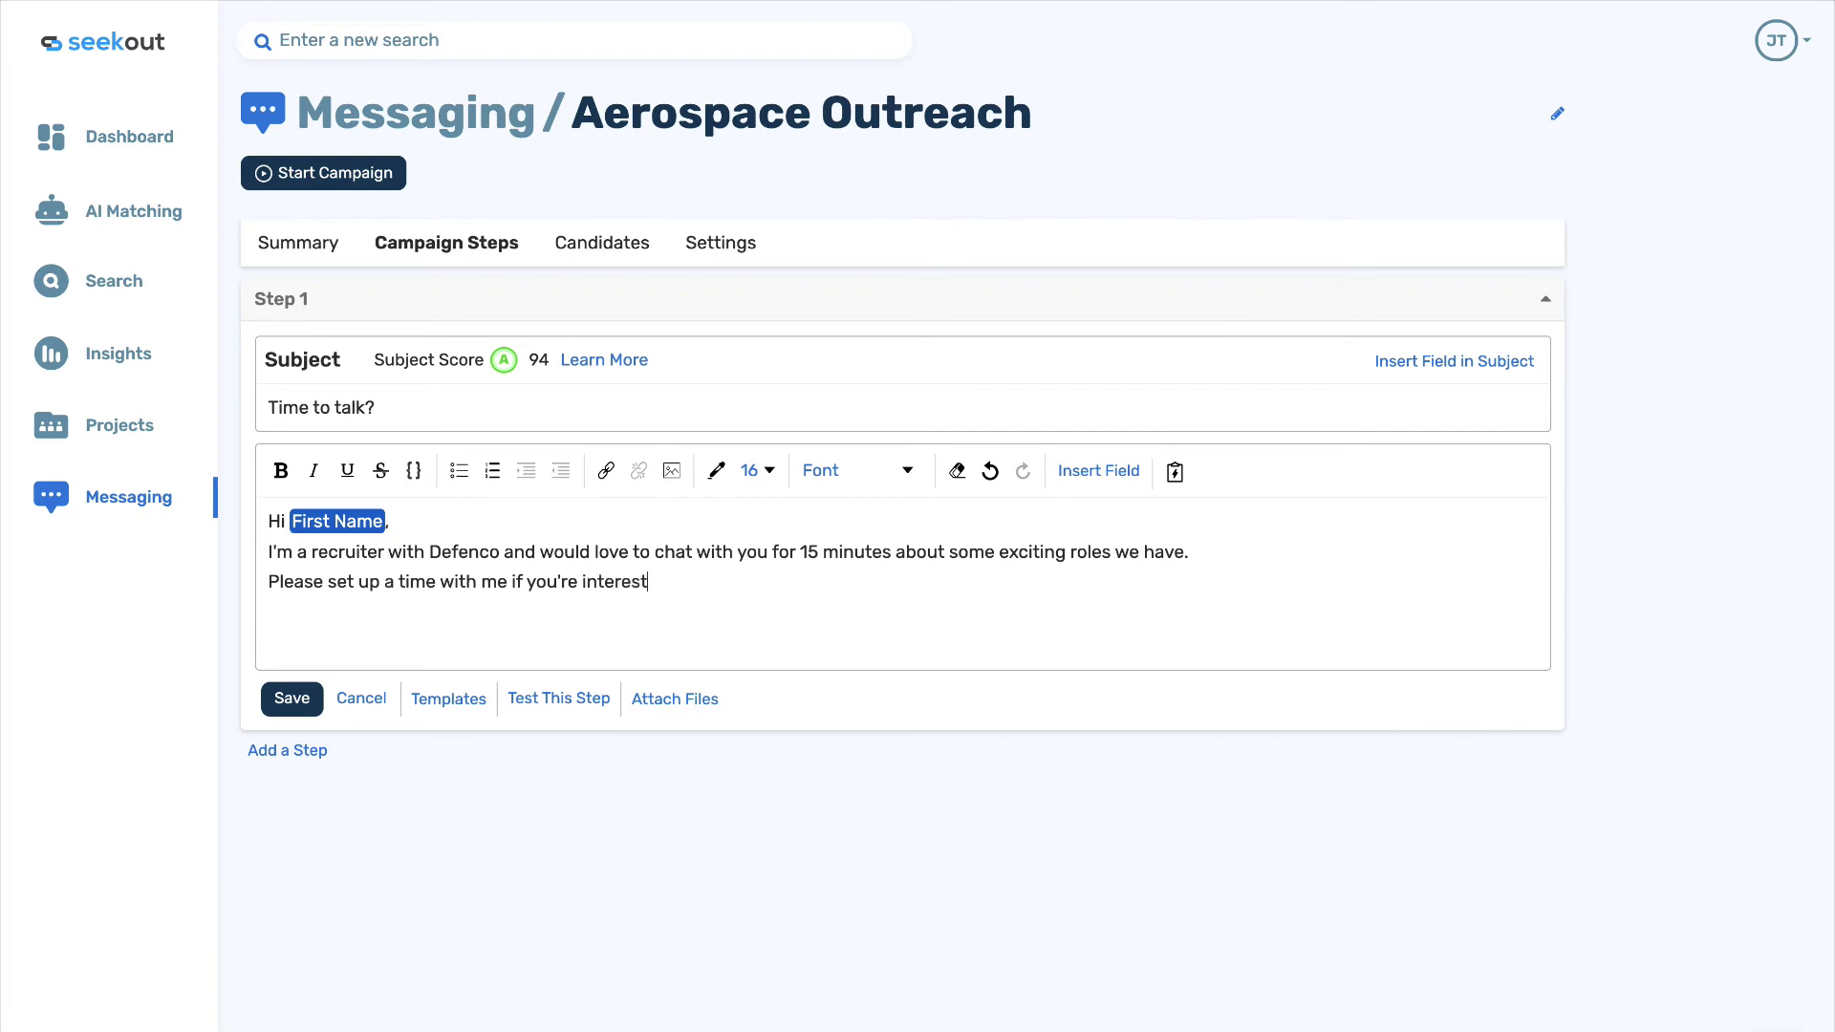
text(ed.)
key(Return)
text(Have a great)
click(1063, 472)
click(1019, 650)
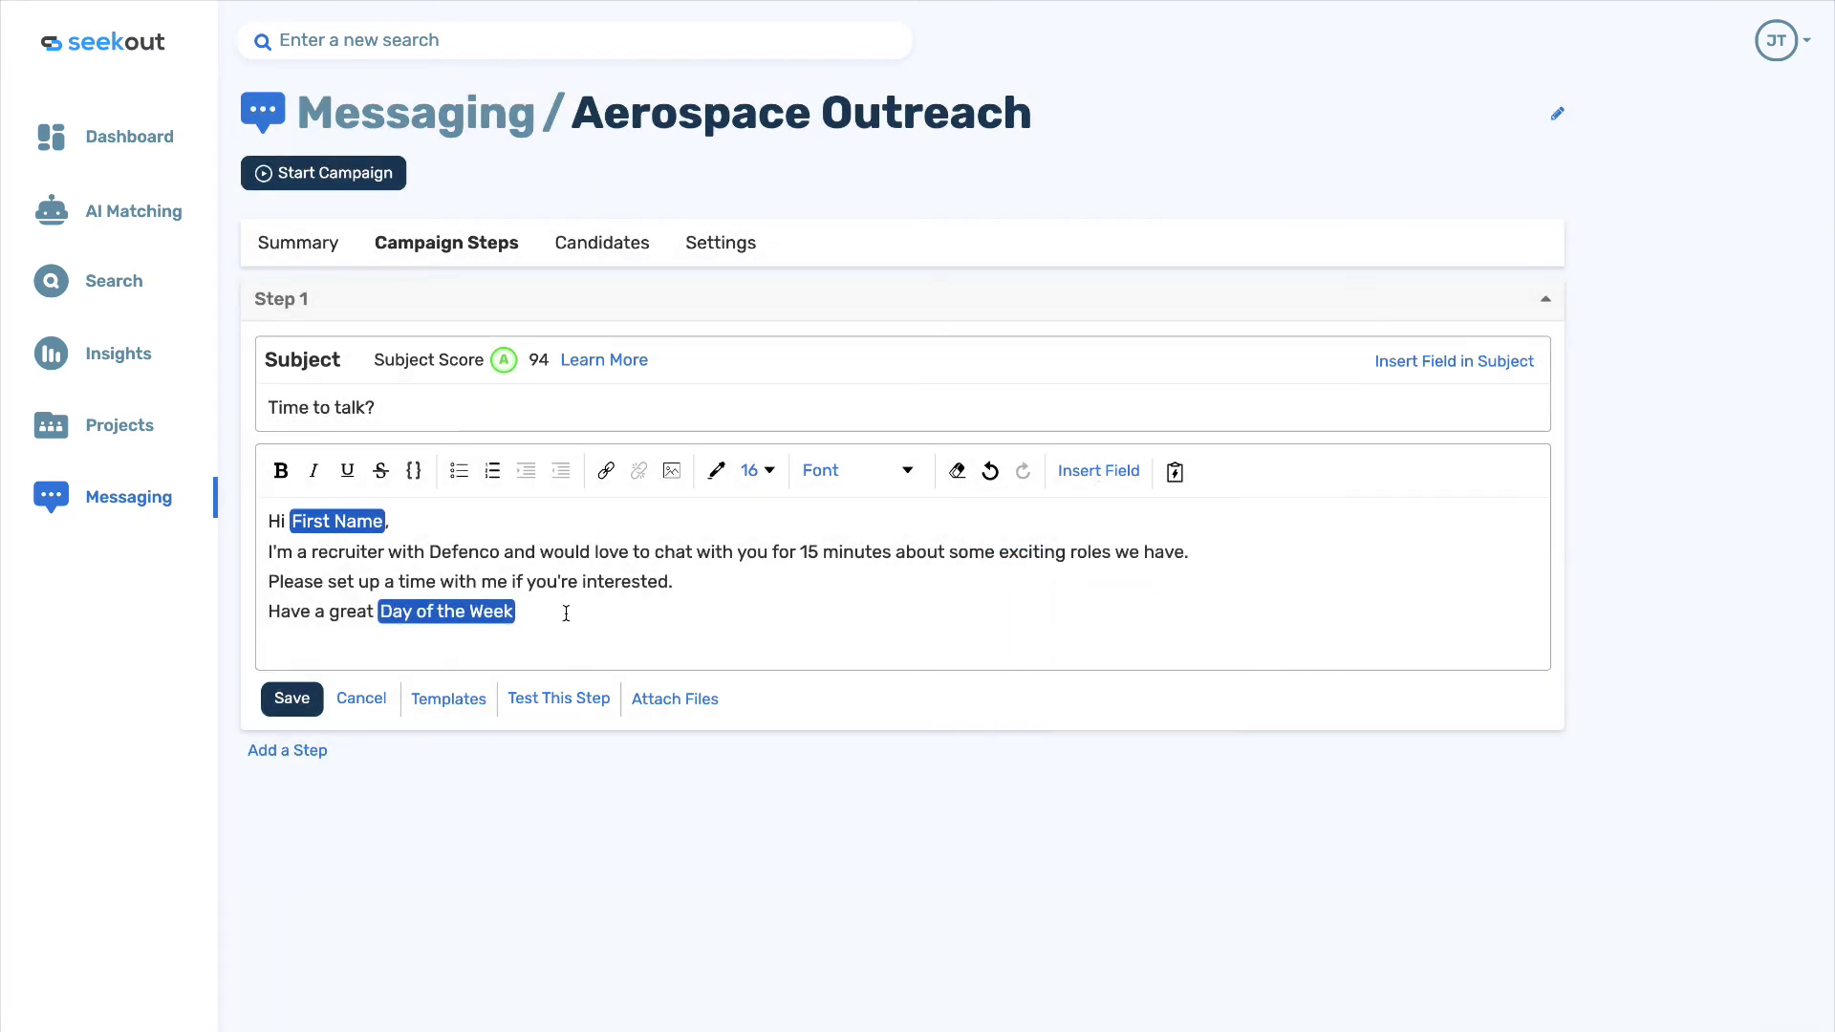
text(Thanks,)
key(Return)
Sign Step 1 with the sender's name; add Step 2 sent 4 days later as a reply.
text(John)
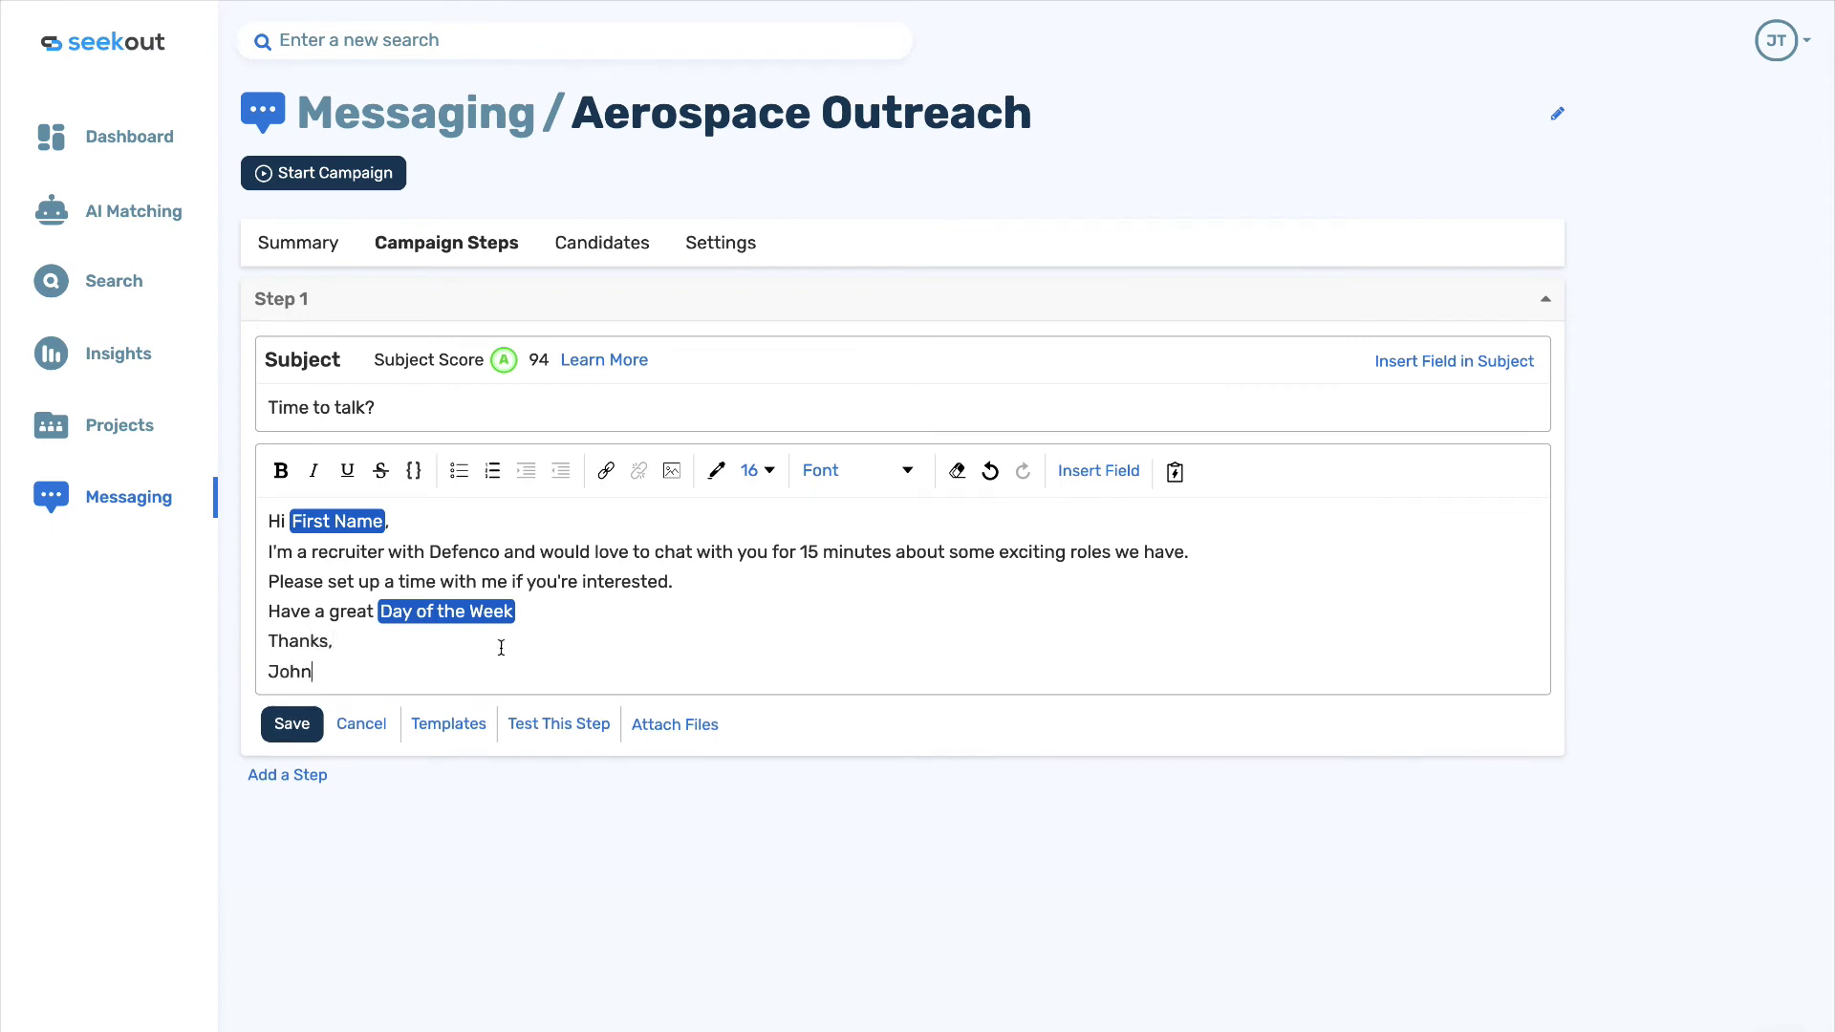
click(287, 774)
click(449, 621)
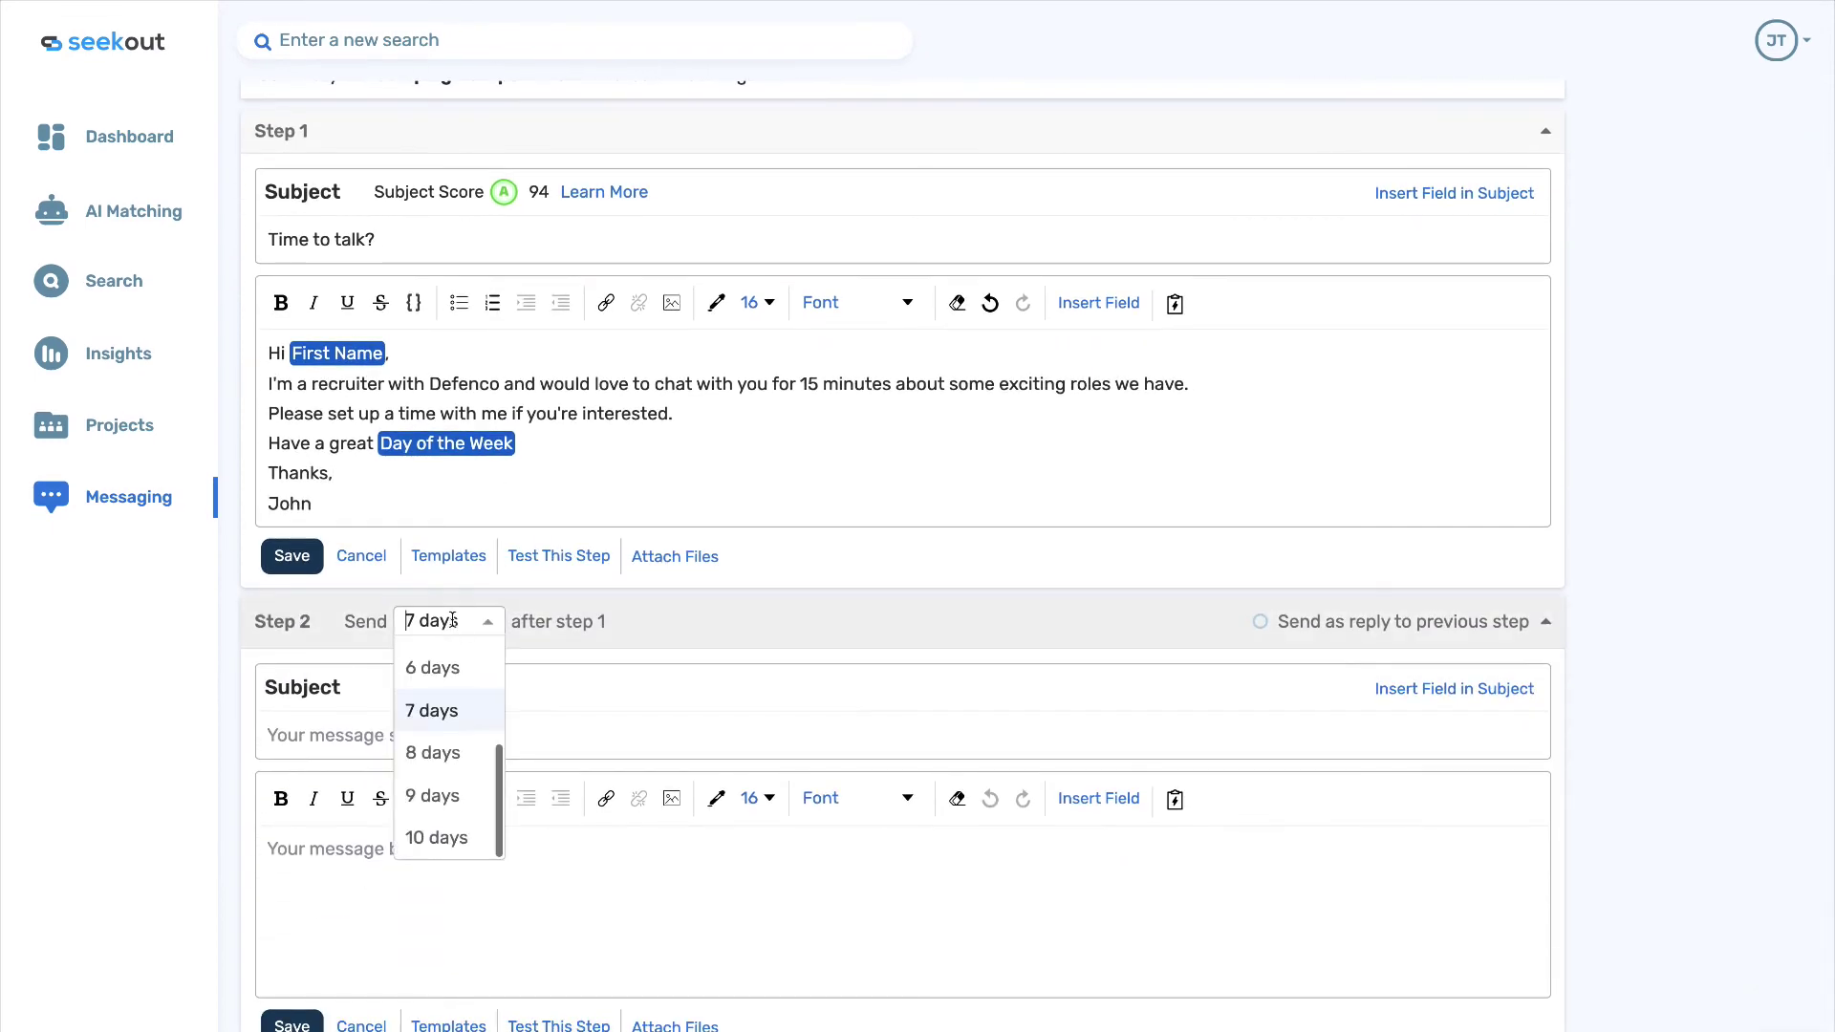
scroll(444, 752, up, 2)
click(442, 706)
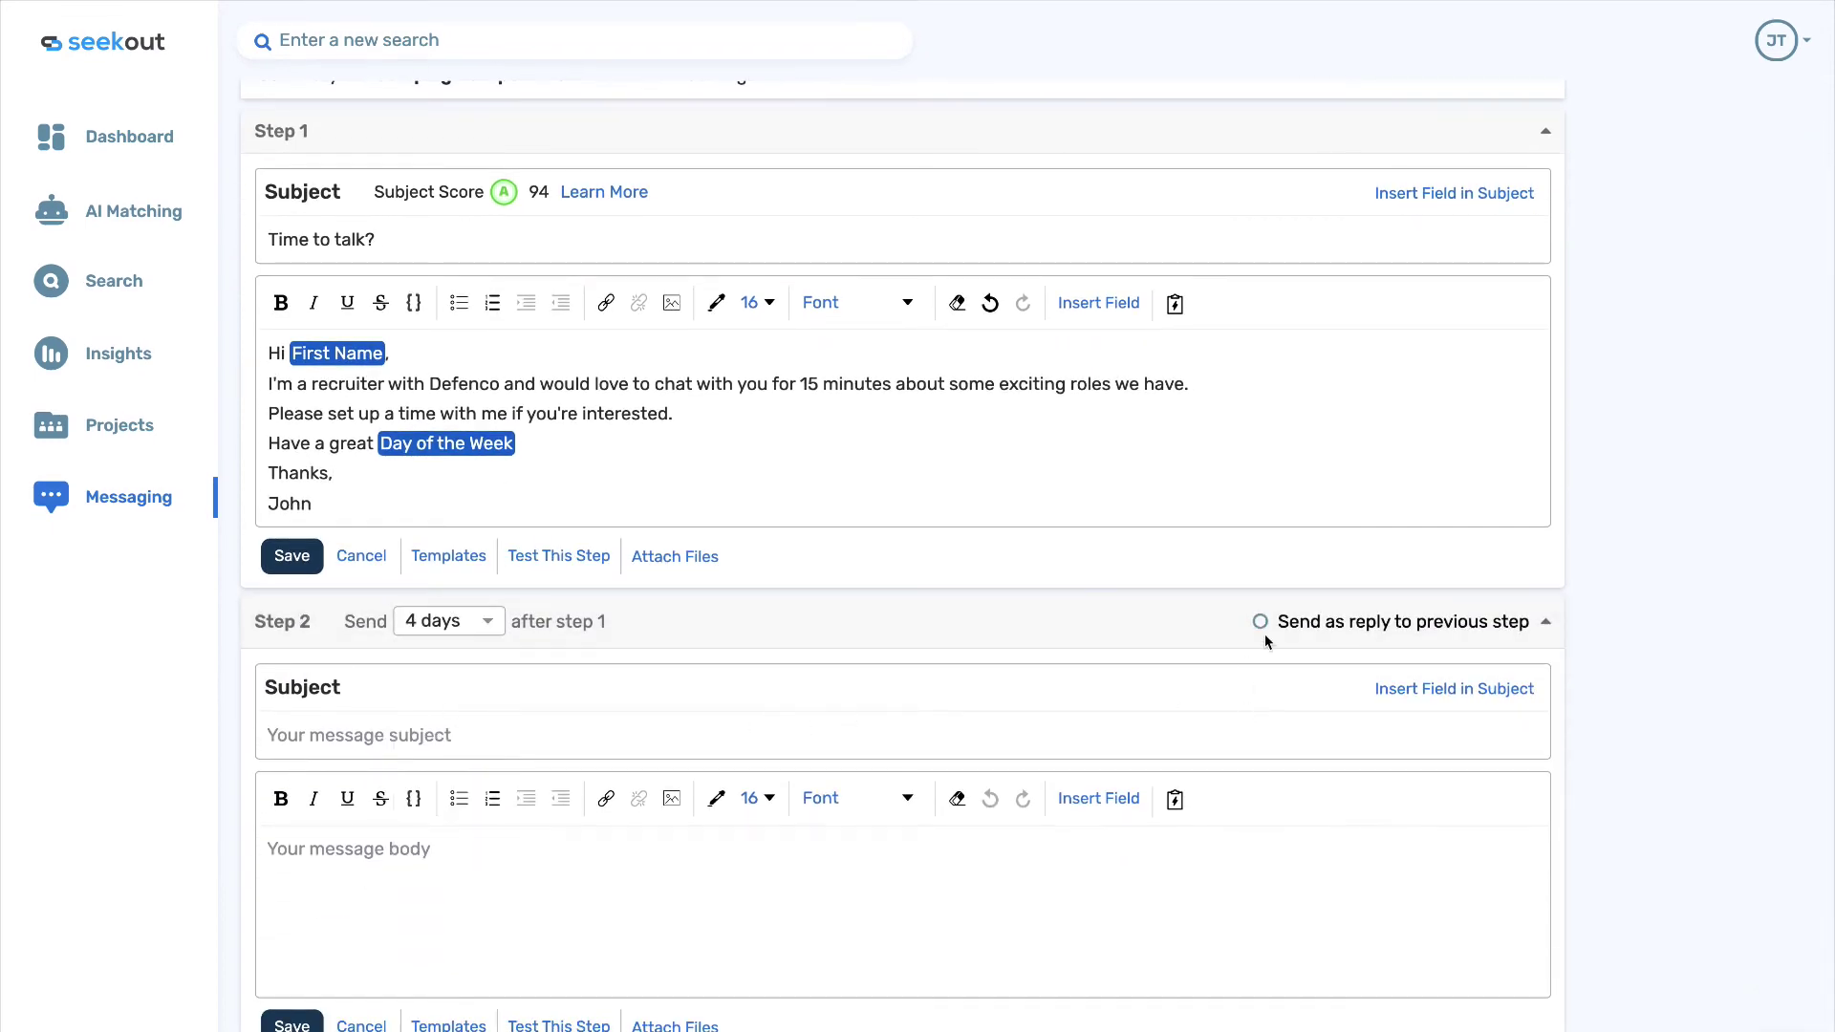
click(1261, 622)
Write Step 2's body as 'Hello again,' followed by the First Name field and a comma.
click(434, 854)
text(He)
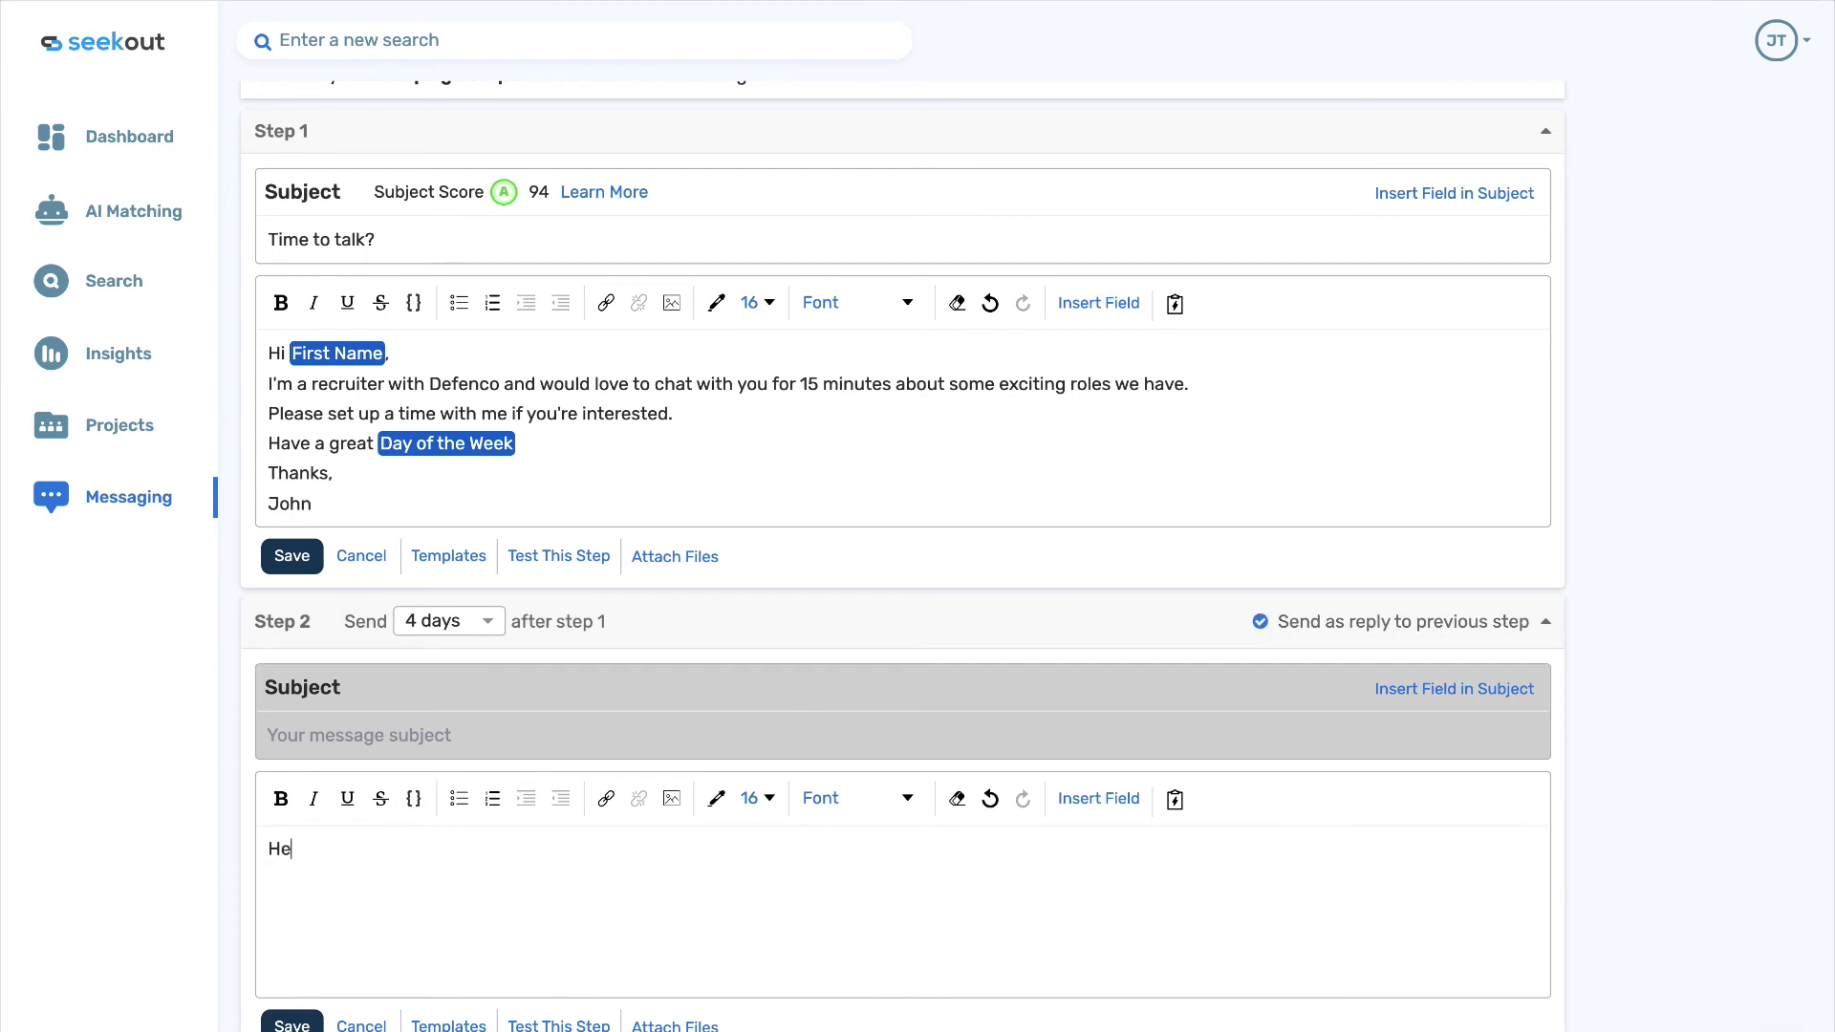
text(llo again,)
click(1071, 799)
click(1044, 869)
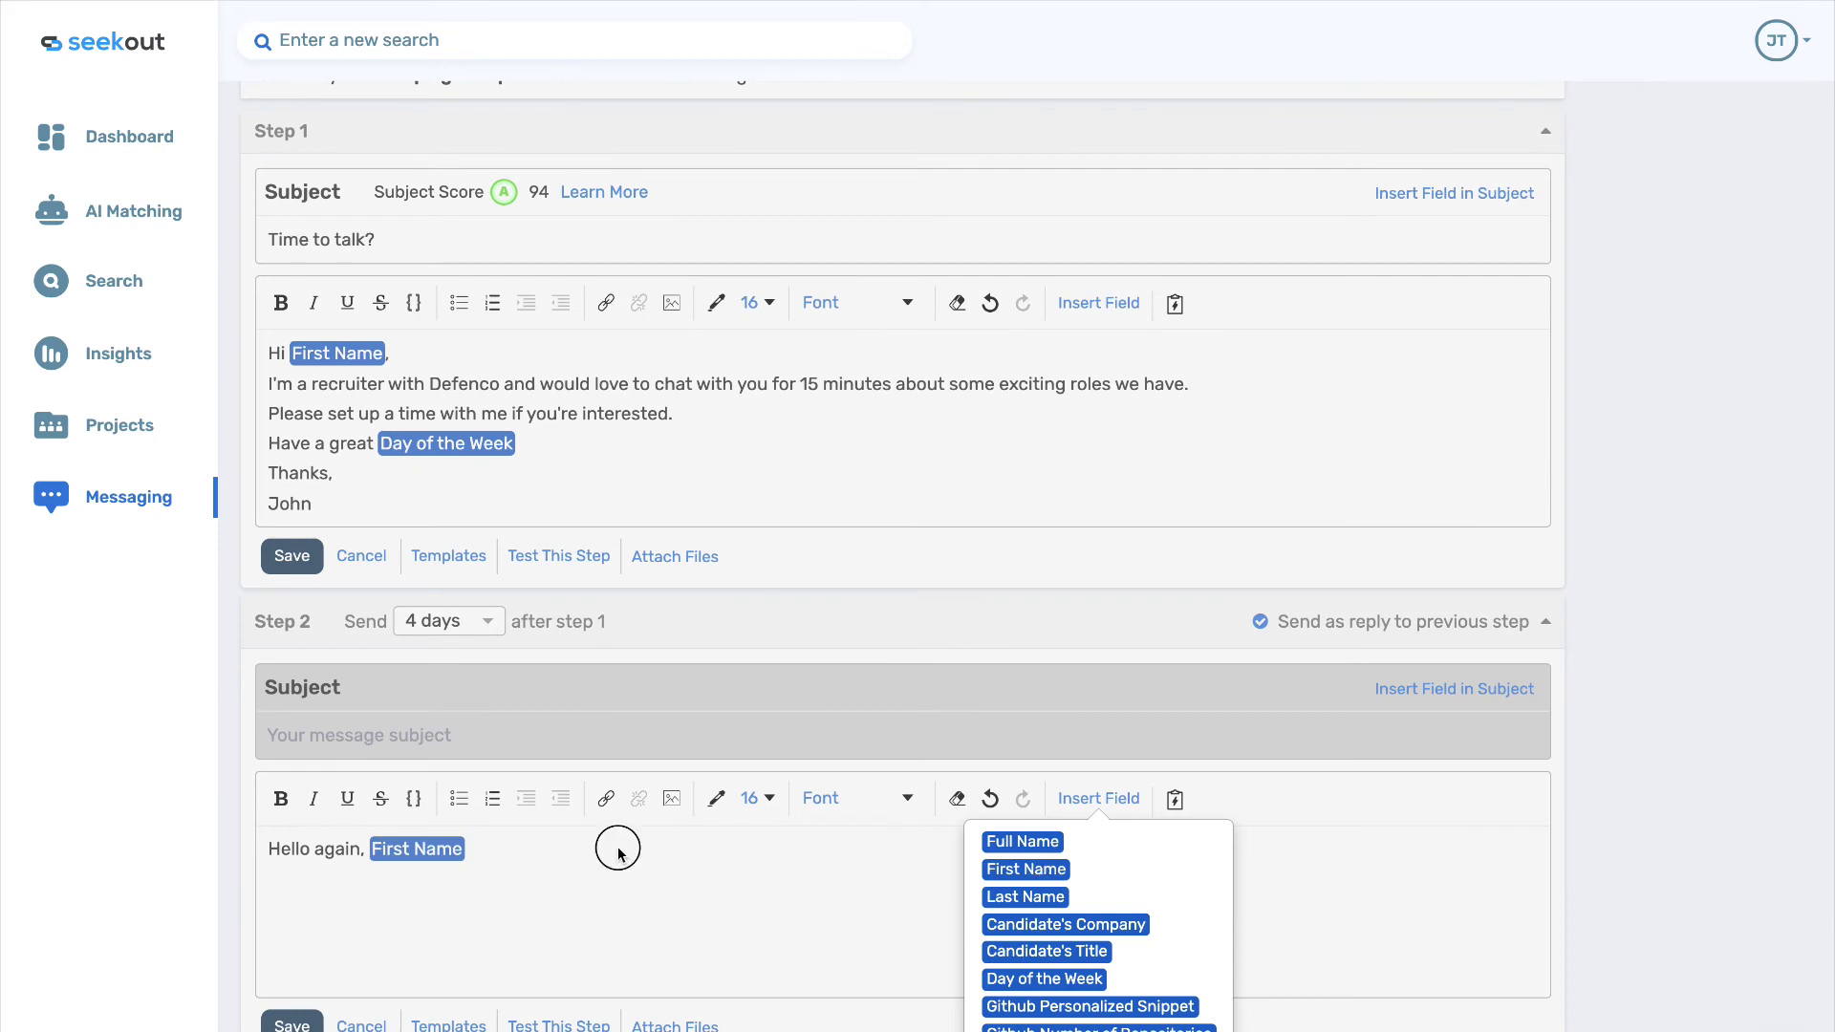
text(,)
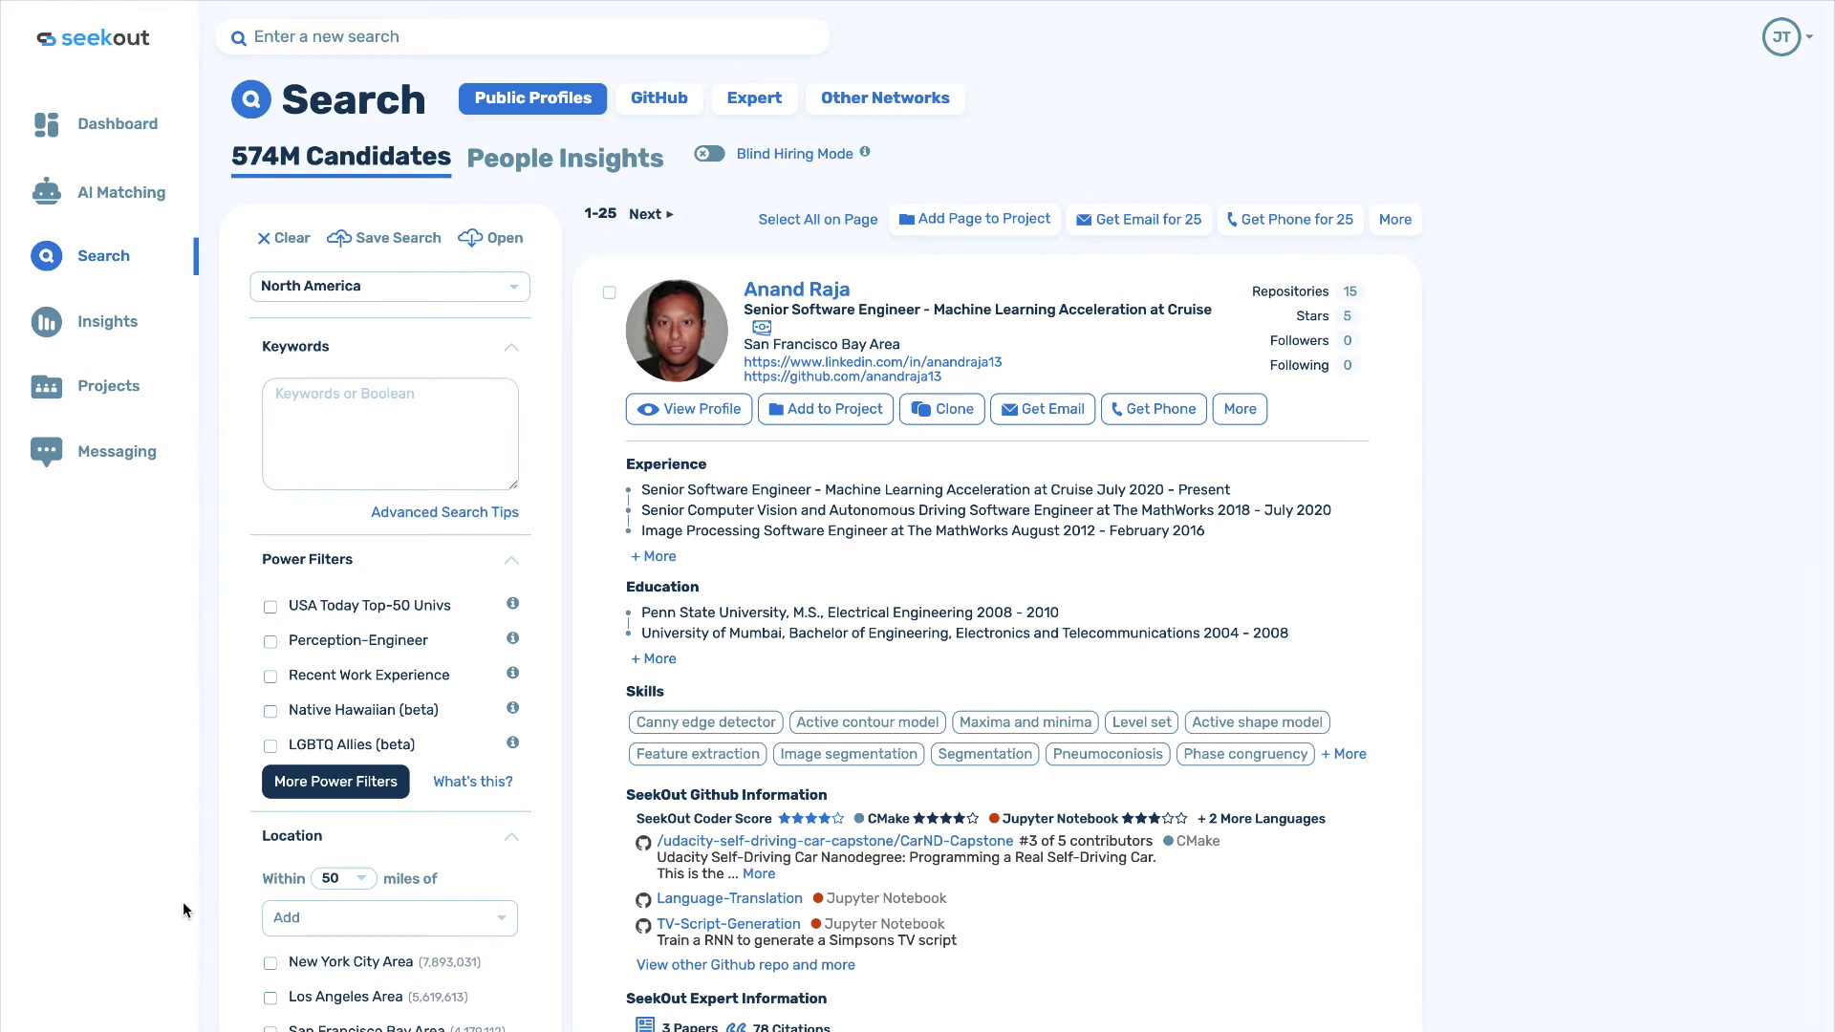
Open Insights for the 'Female Software Engineers' example and scroll through its charts.
click(113, 337)
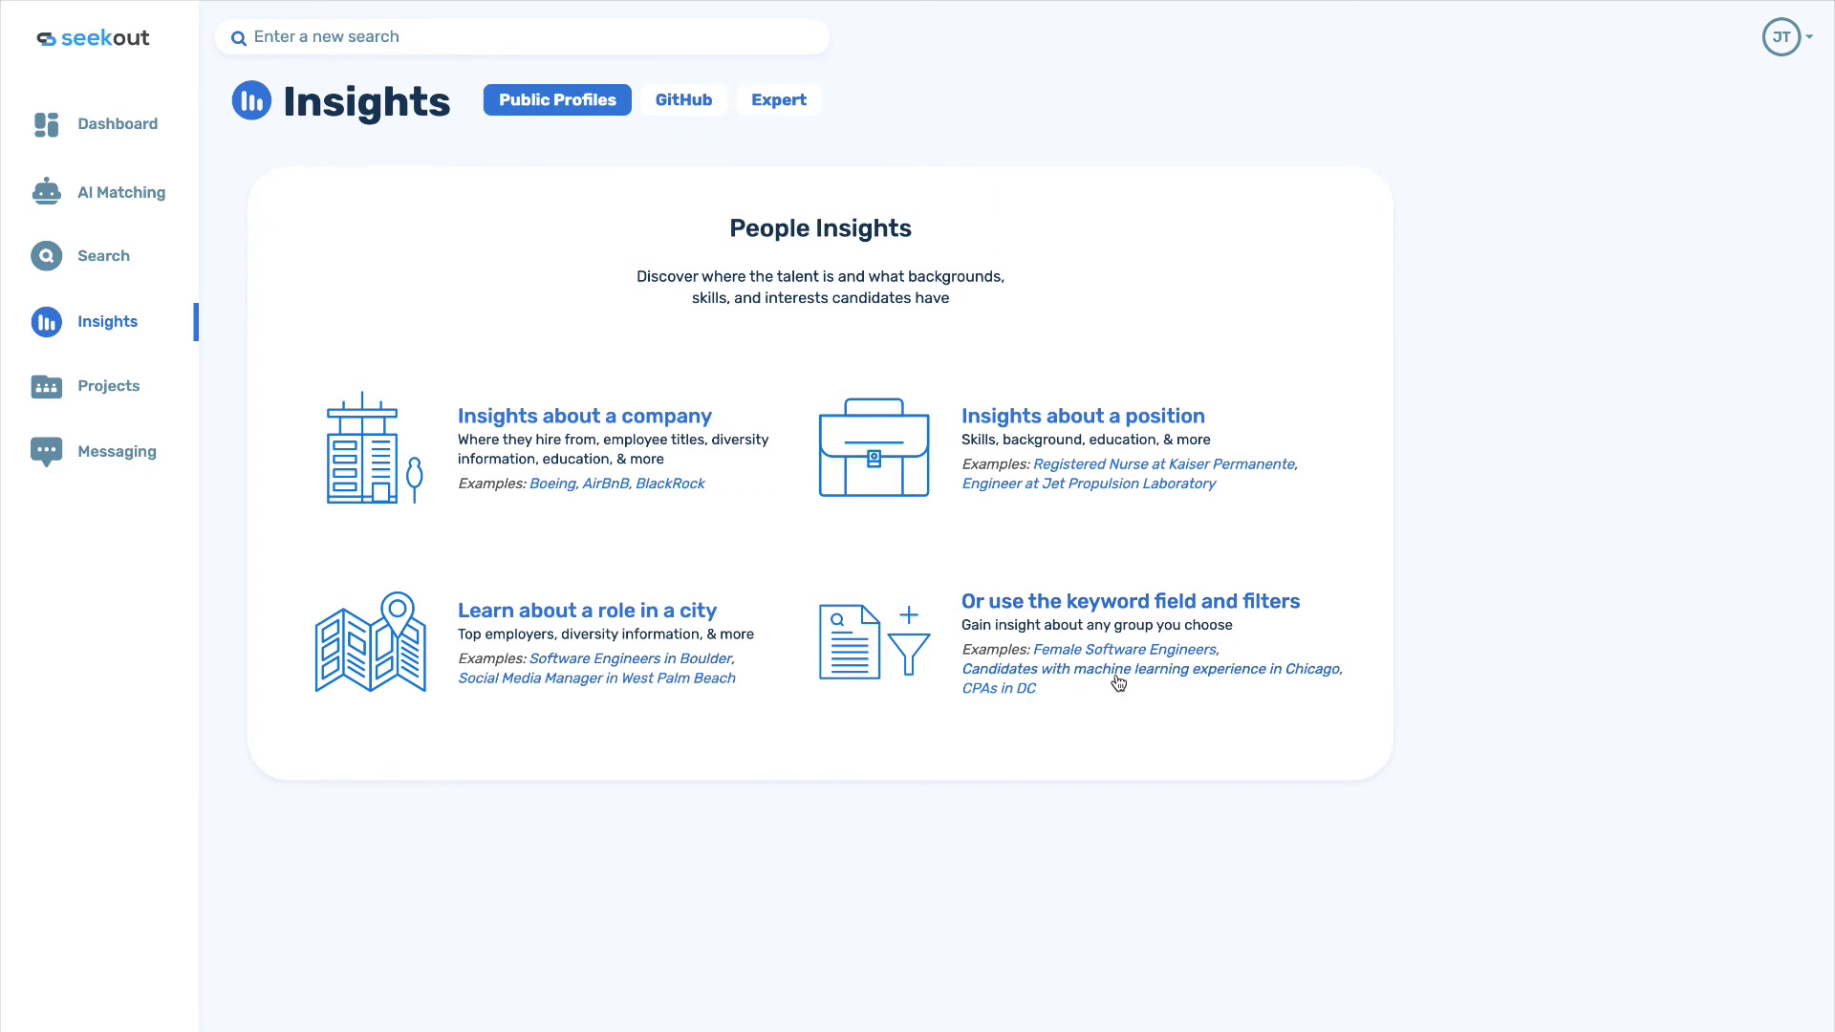
click(1072, 650)
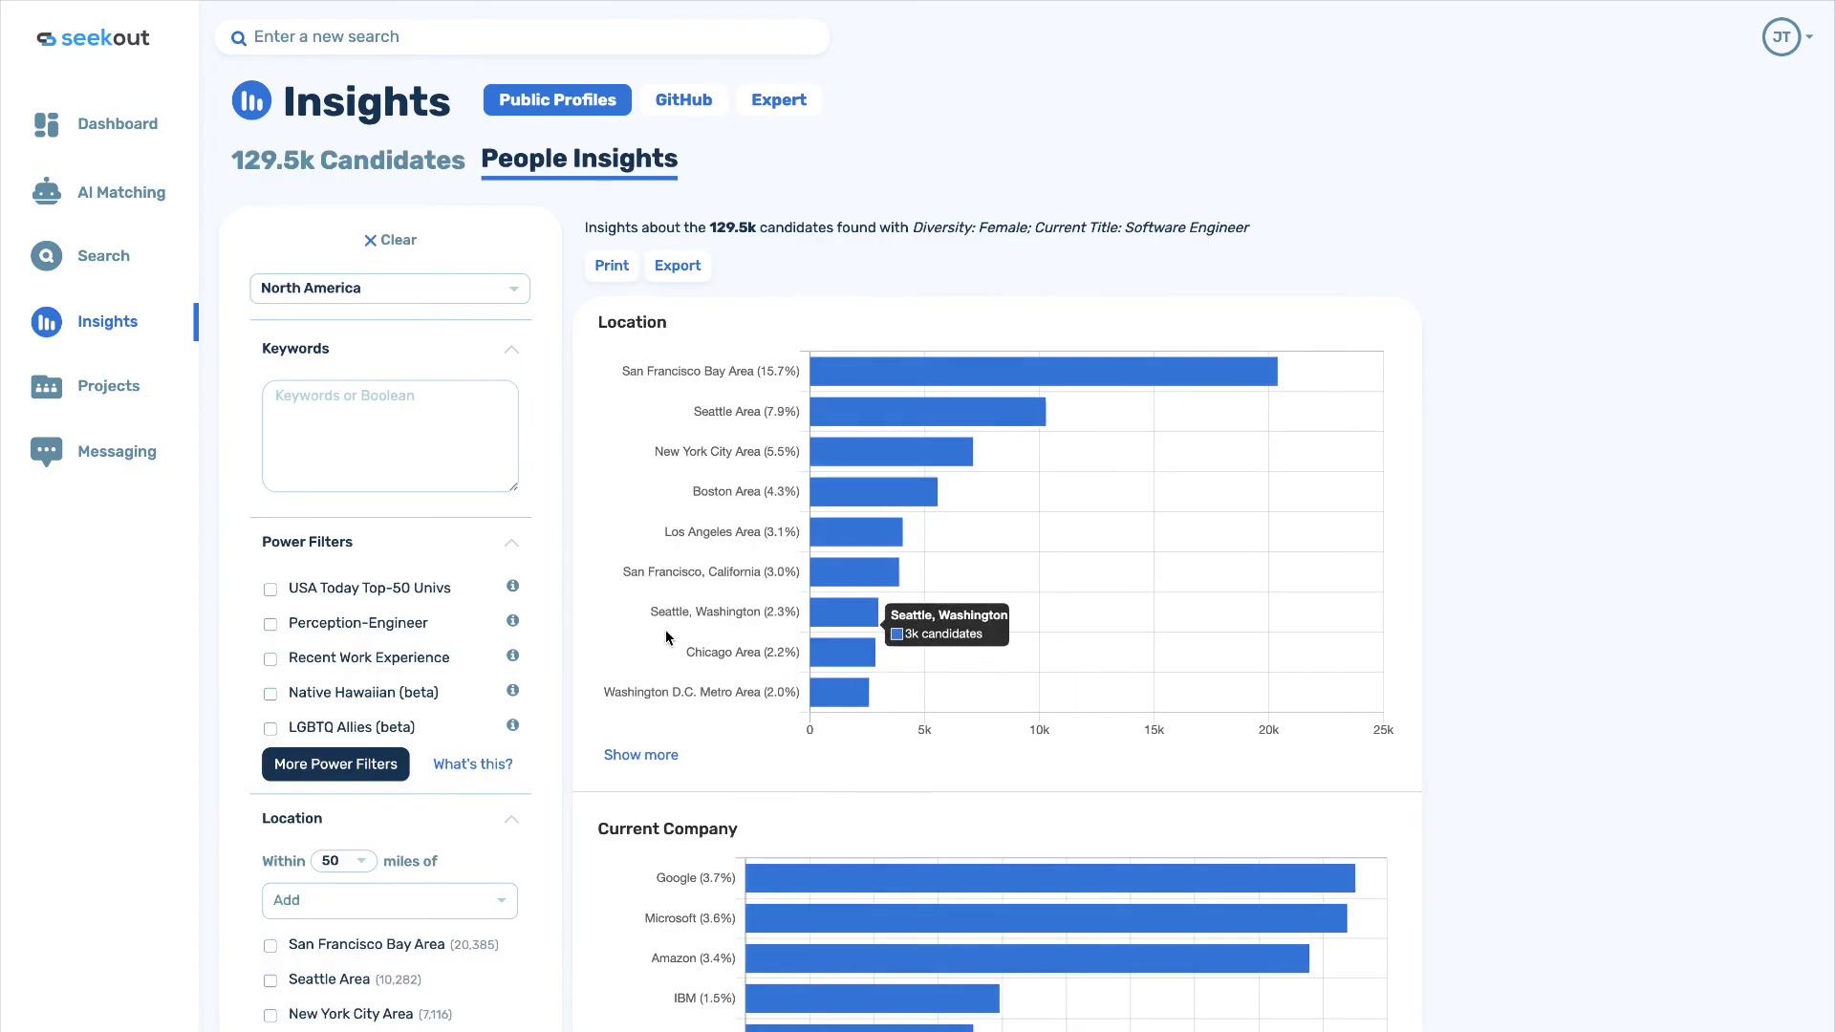
scroll(665, 642, down, 1)
scroll(665, 640, down, 1)
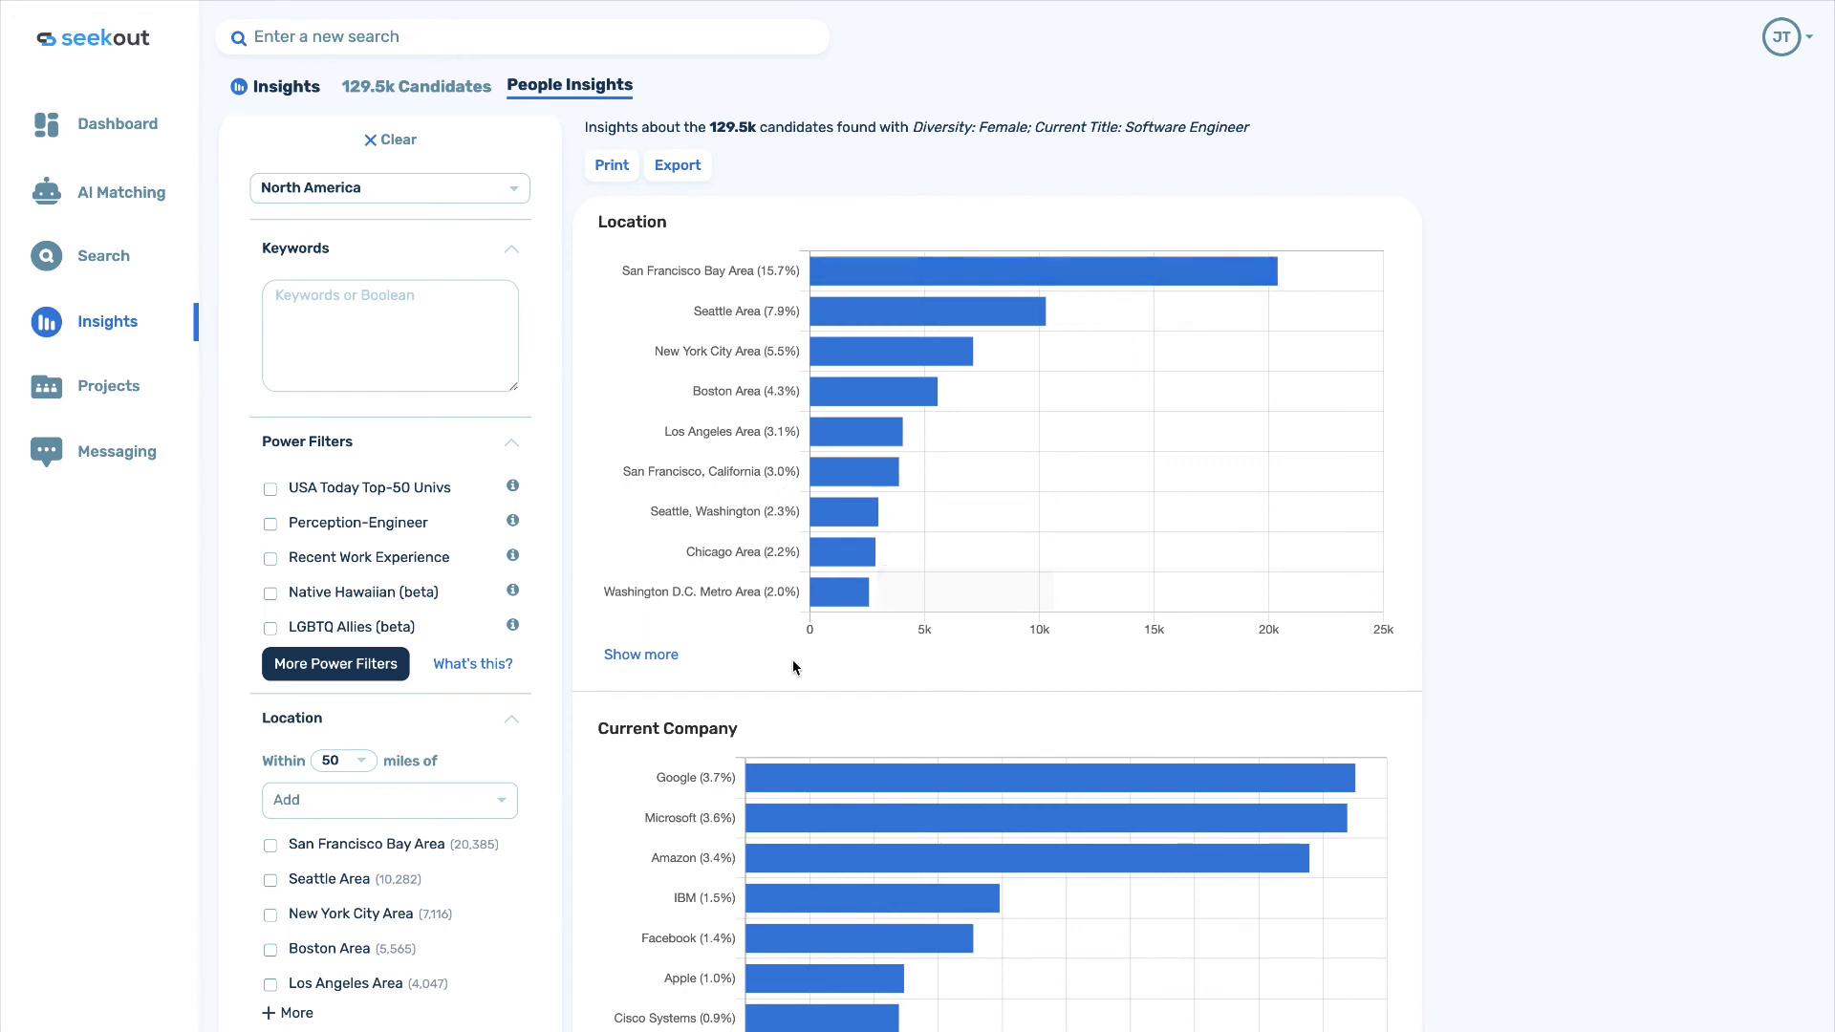
scroll(793, 666, down, 5)
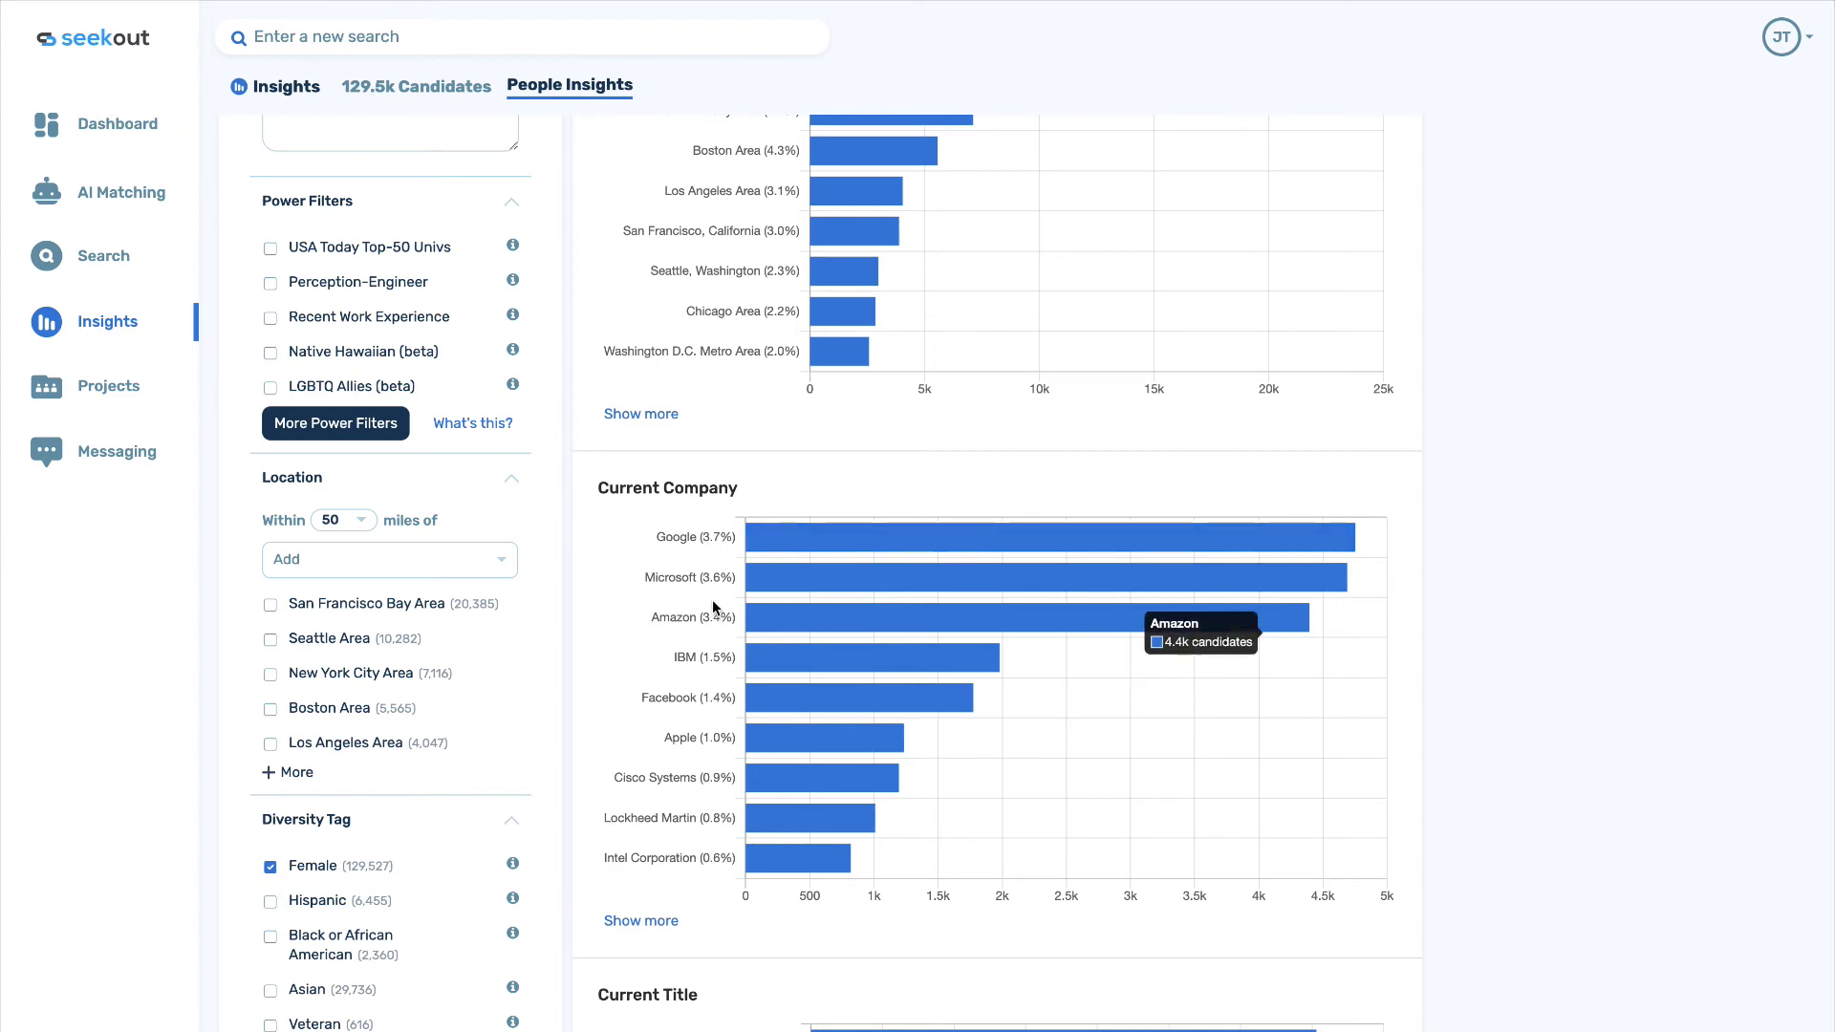
scroll(719, 608, down, 10)
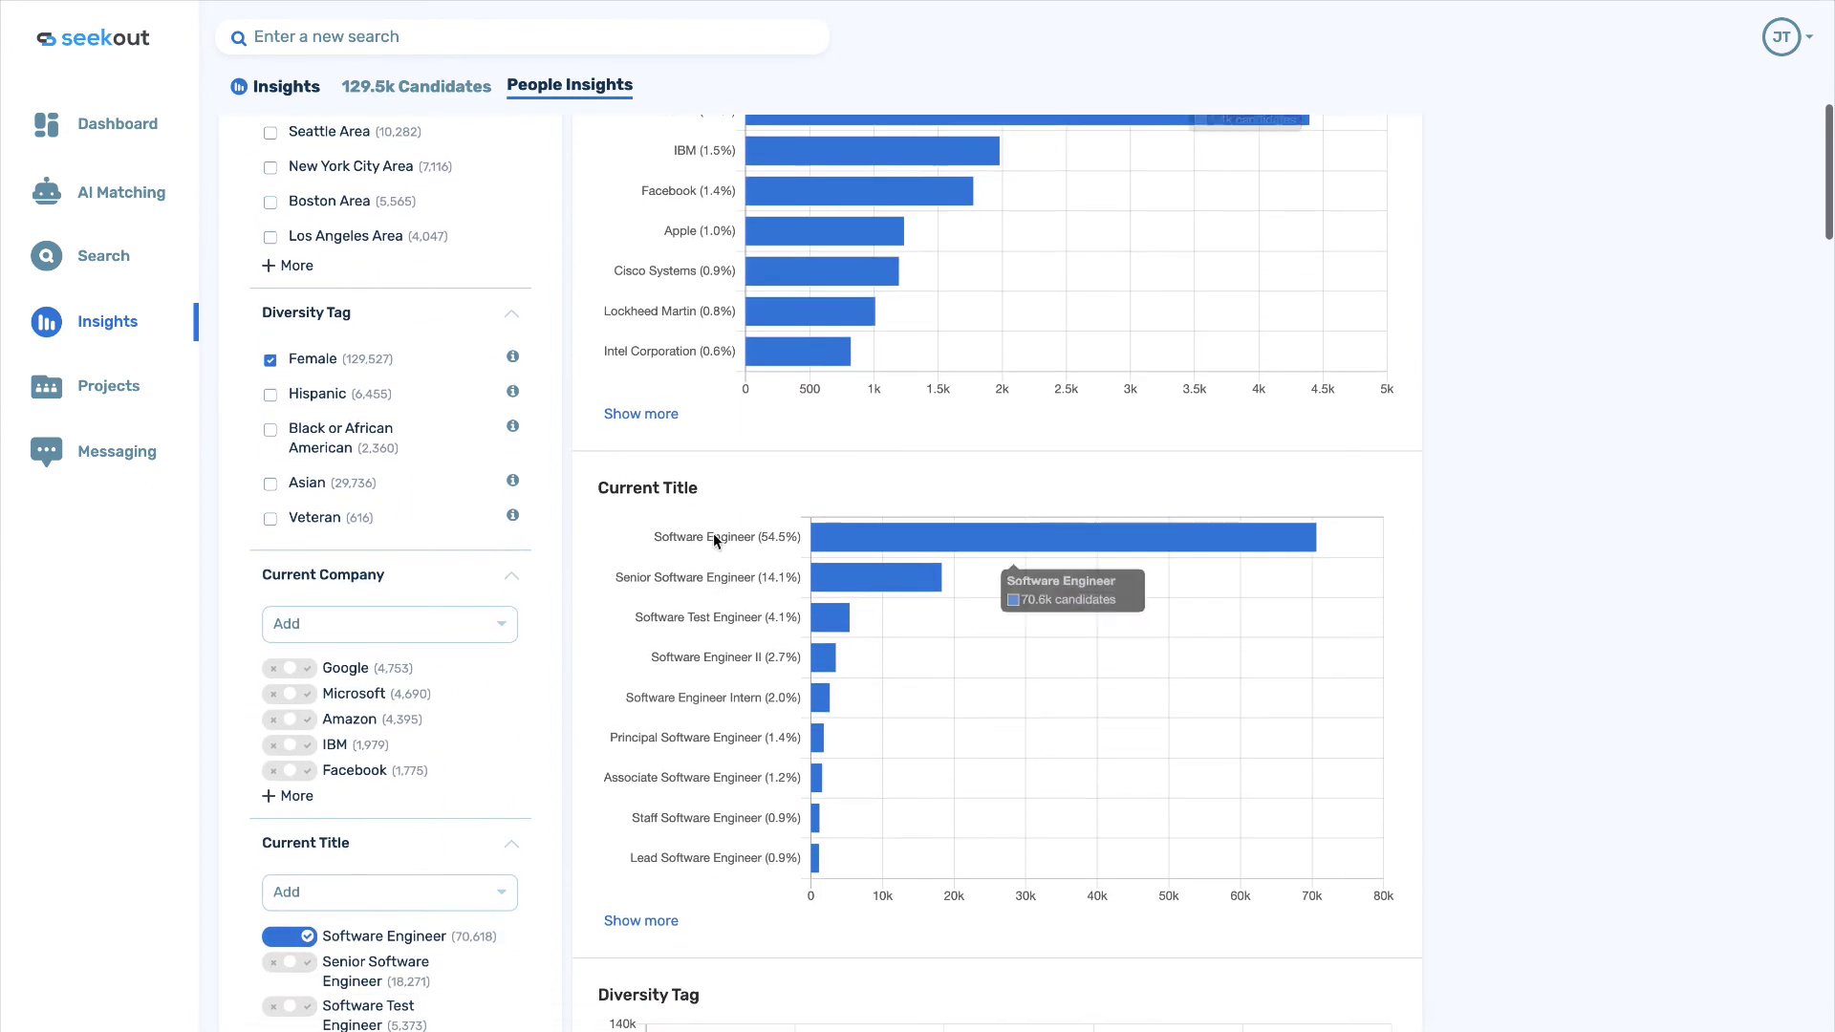
scroll(764, 786, down, 20)
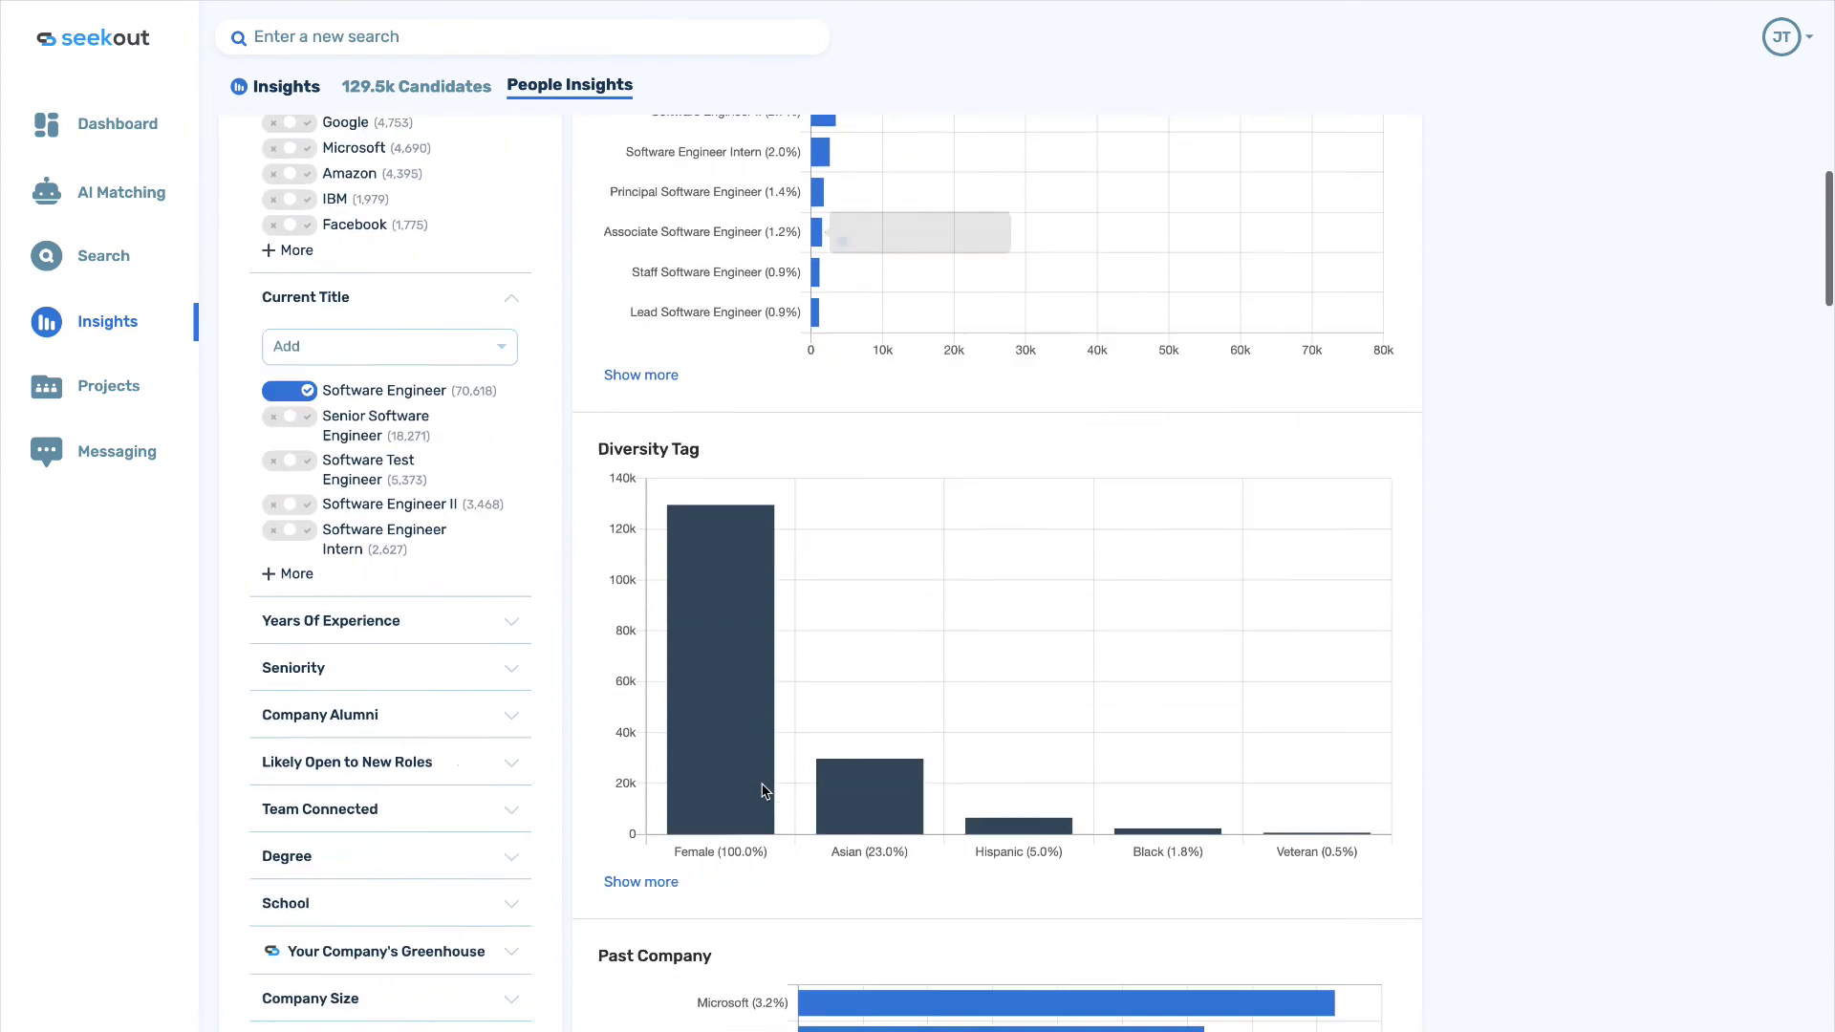
scroll(764, 791, down, 3)
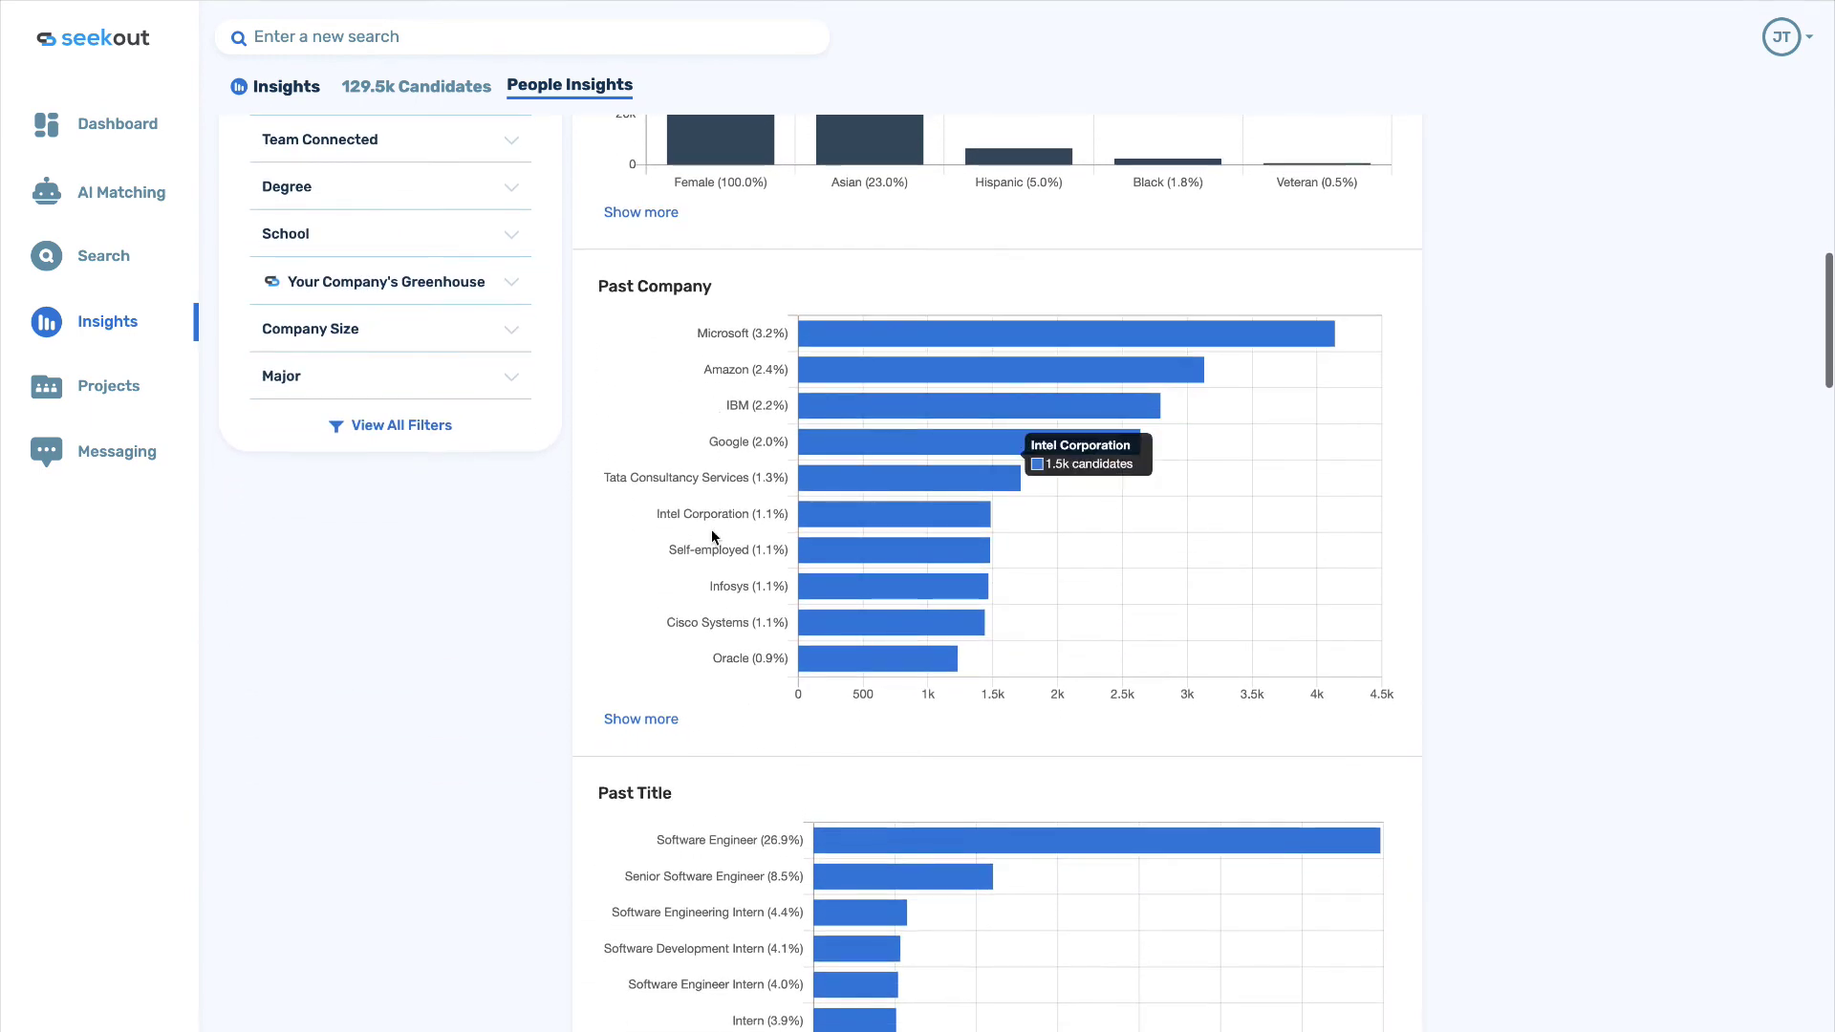
scroll(720, 574, down, 12)
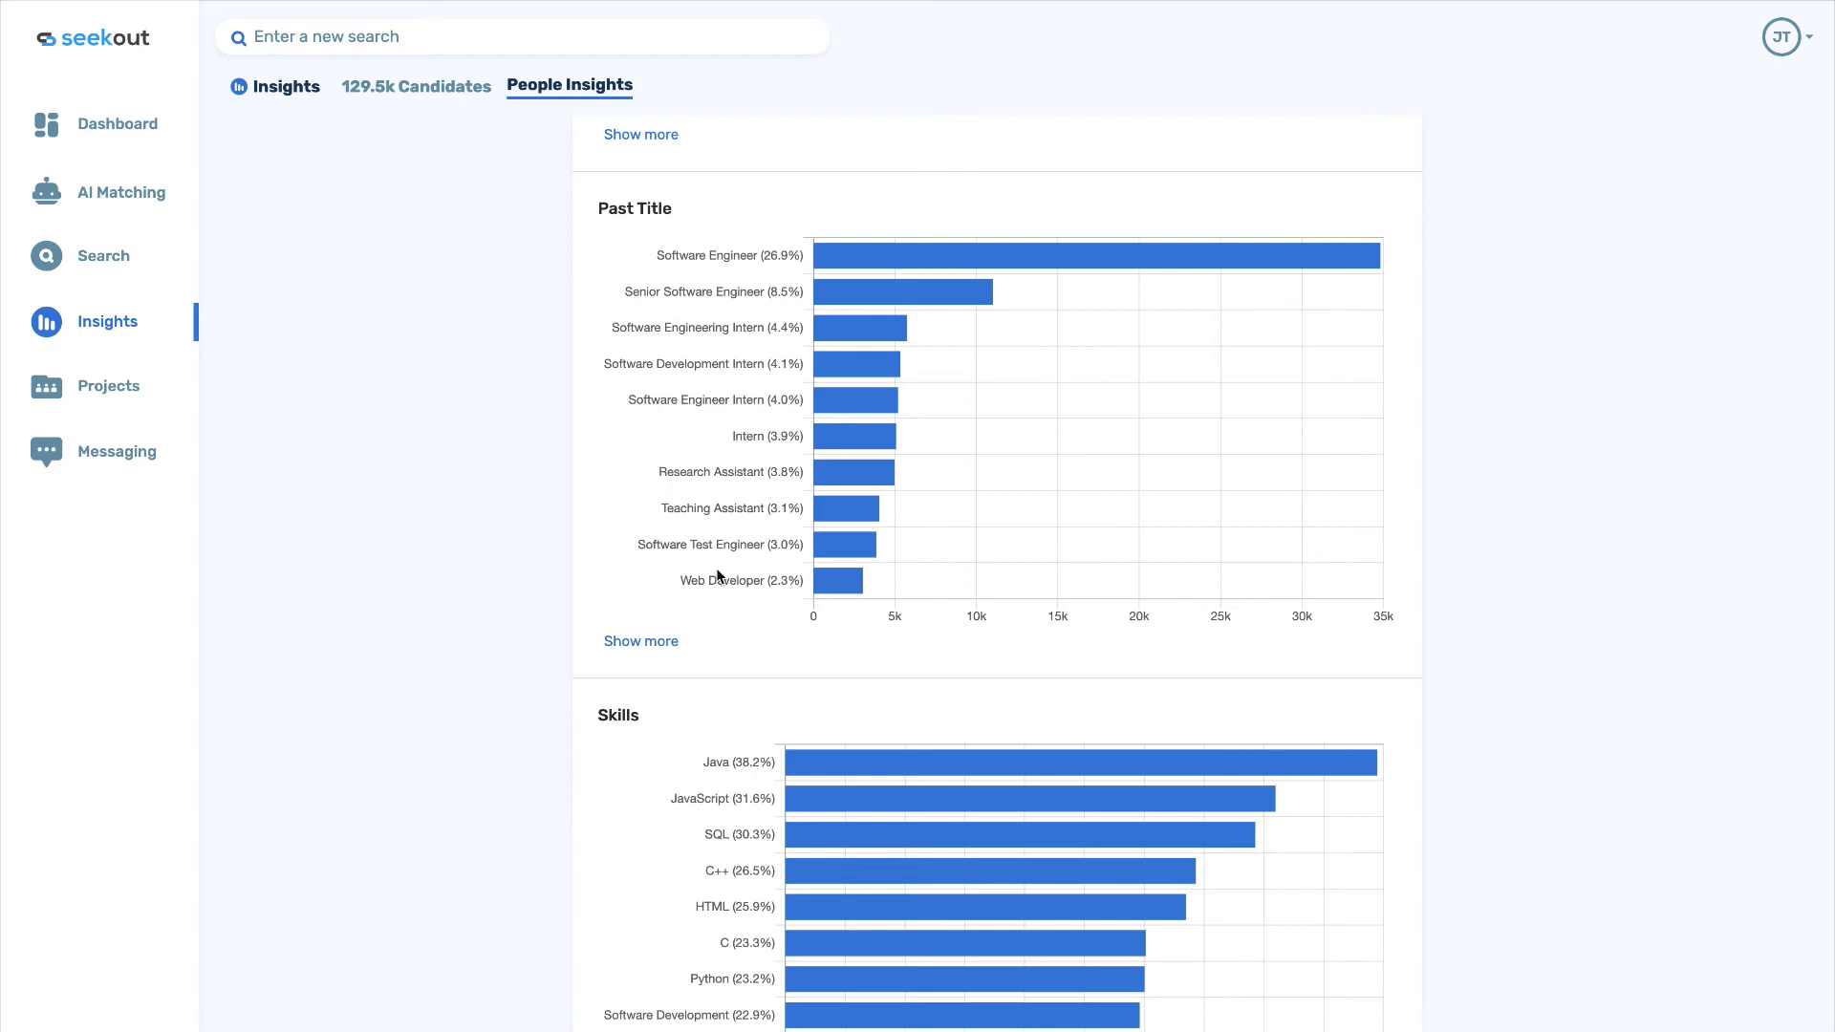
scroll(719, 574, up, 20)
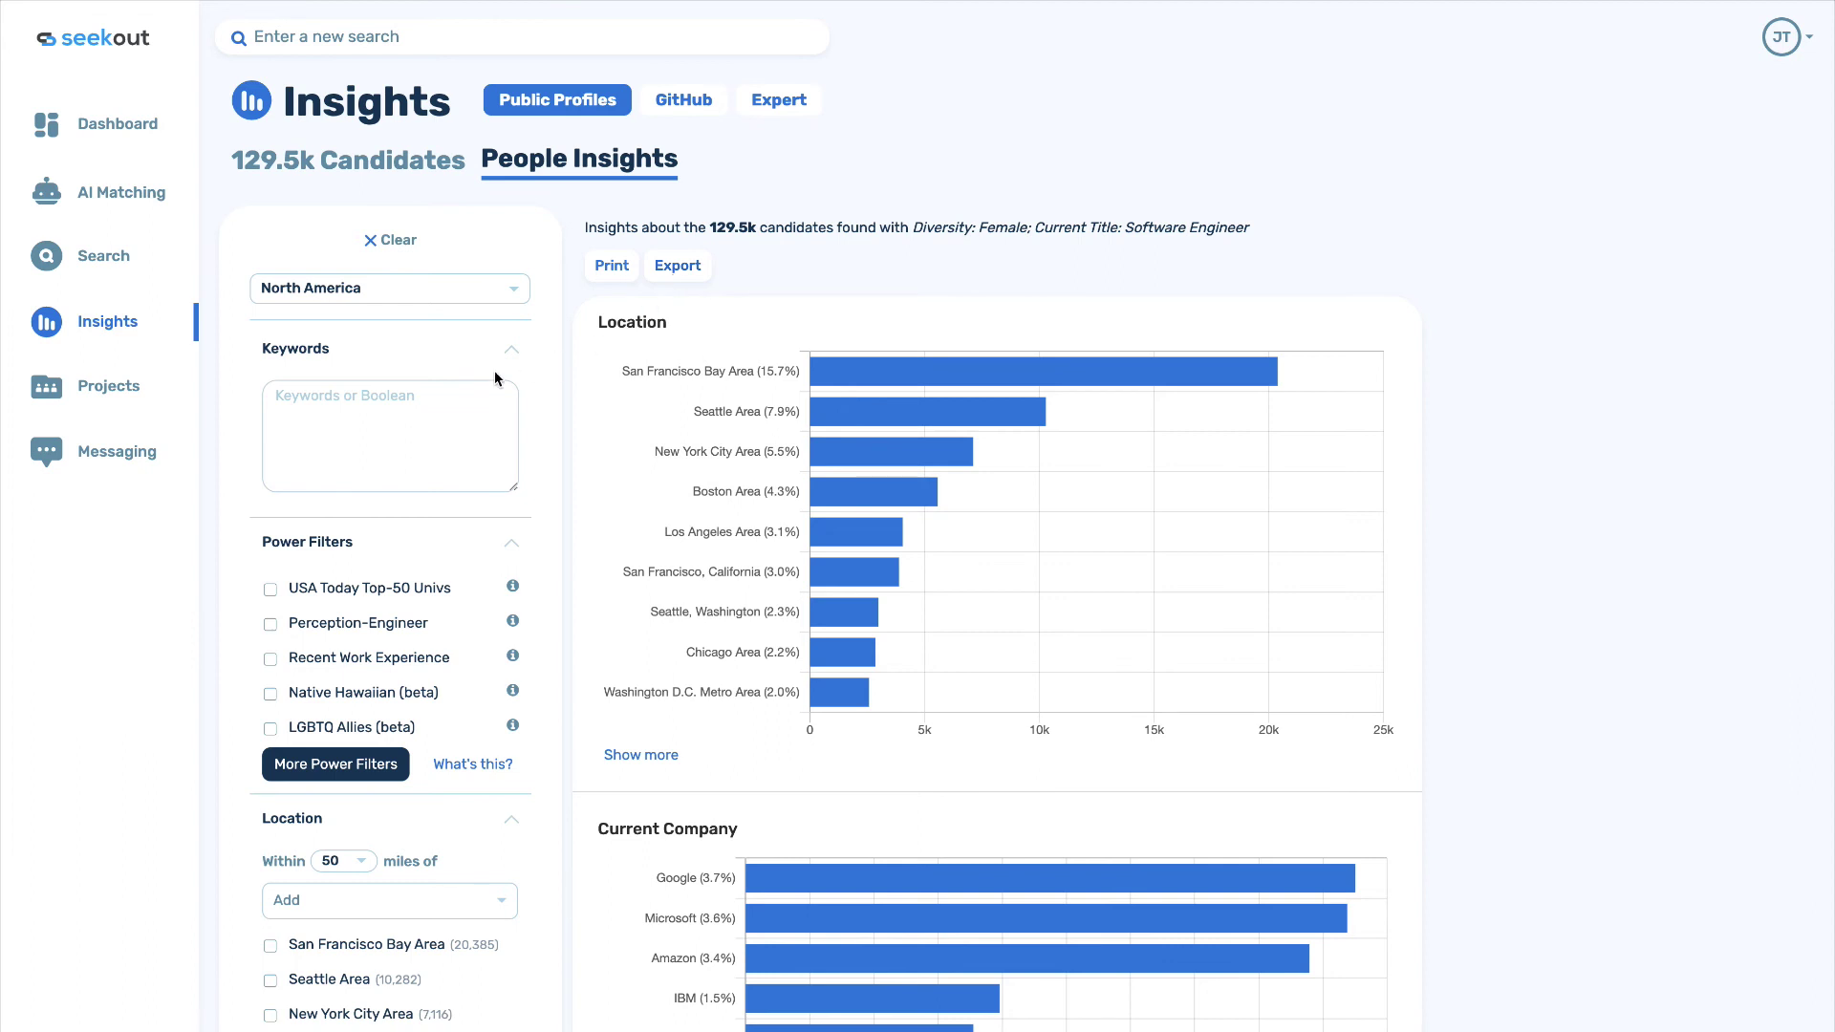
Clear all insight filters and scroll through the keyword insights.
click(379, 247)
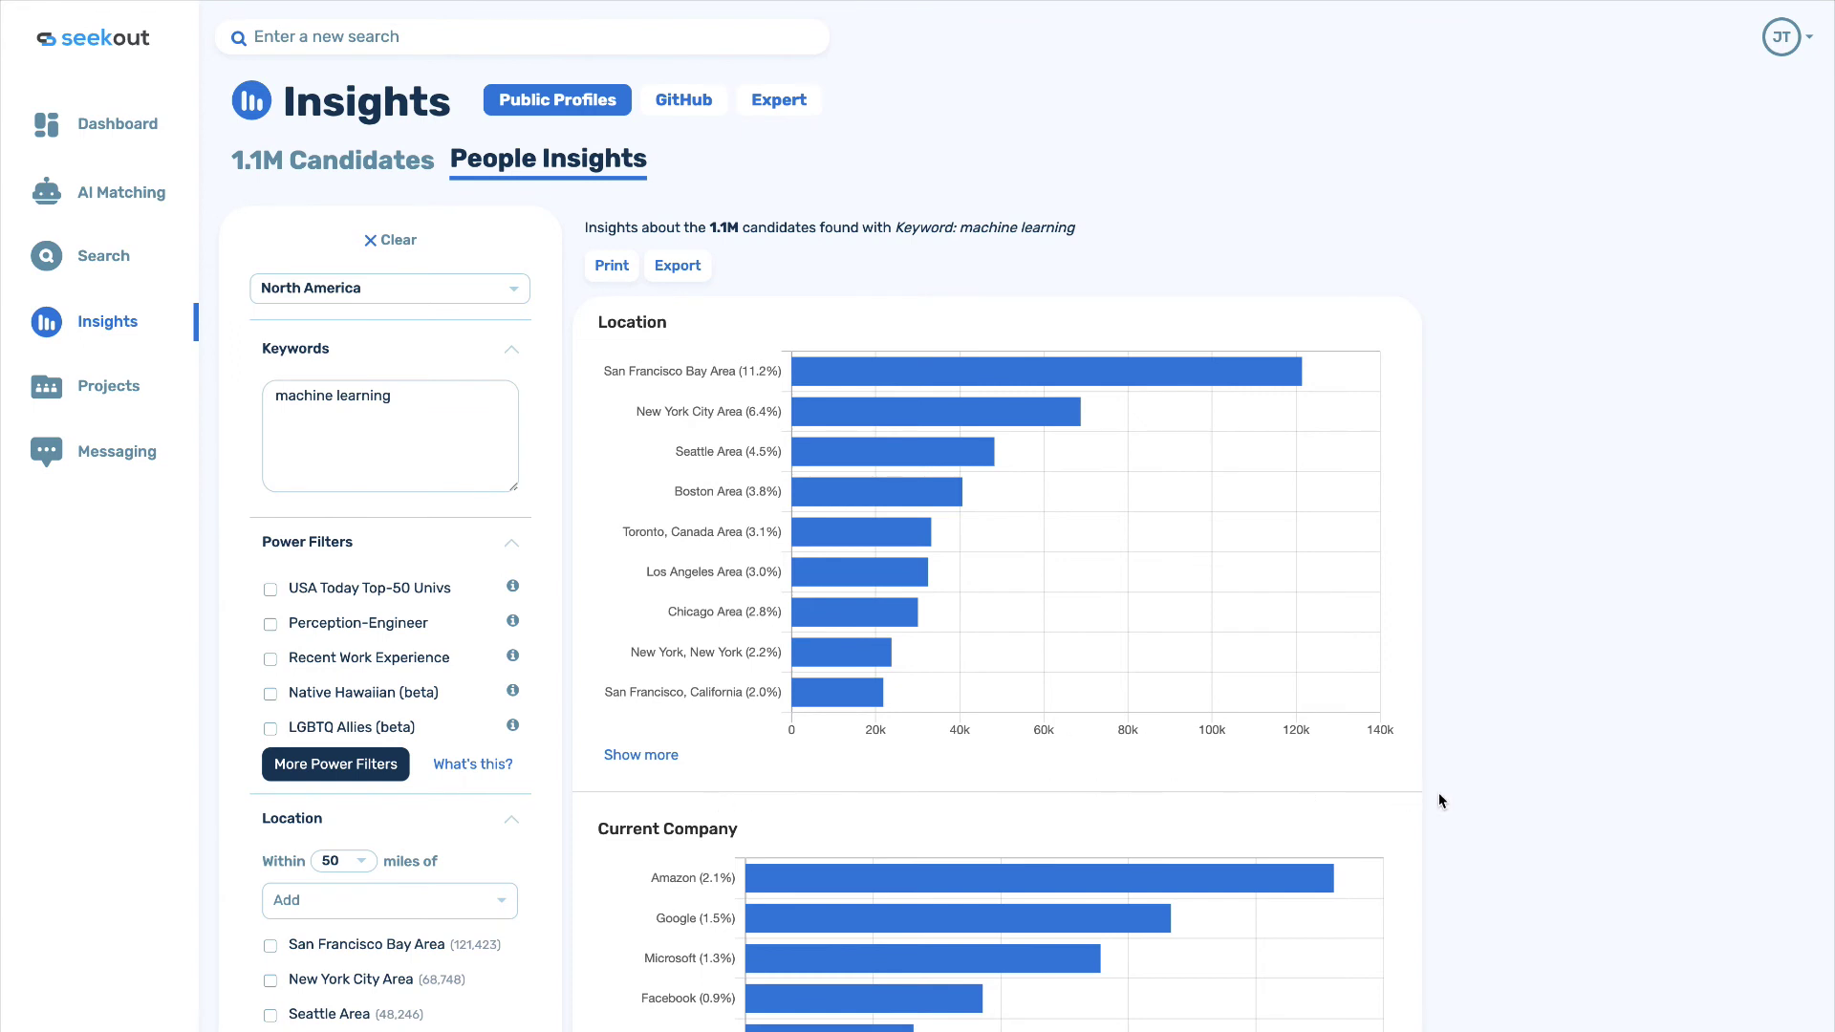
scroll(1440, 799, down, 1)
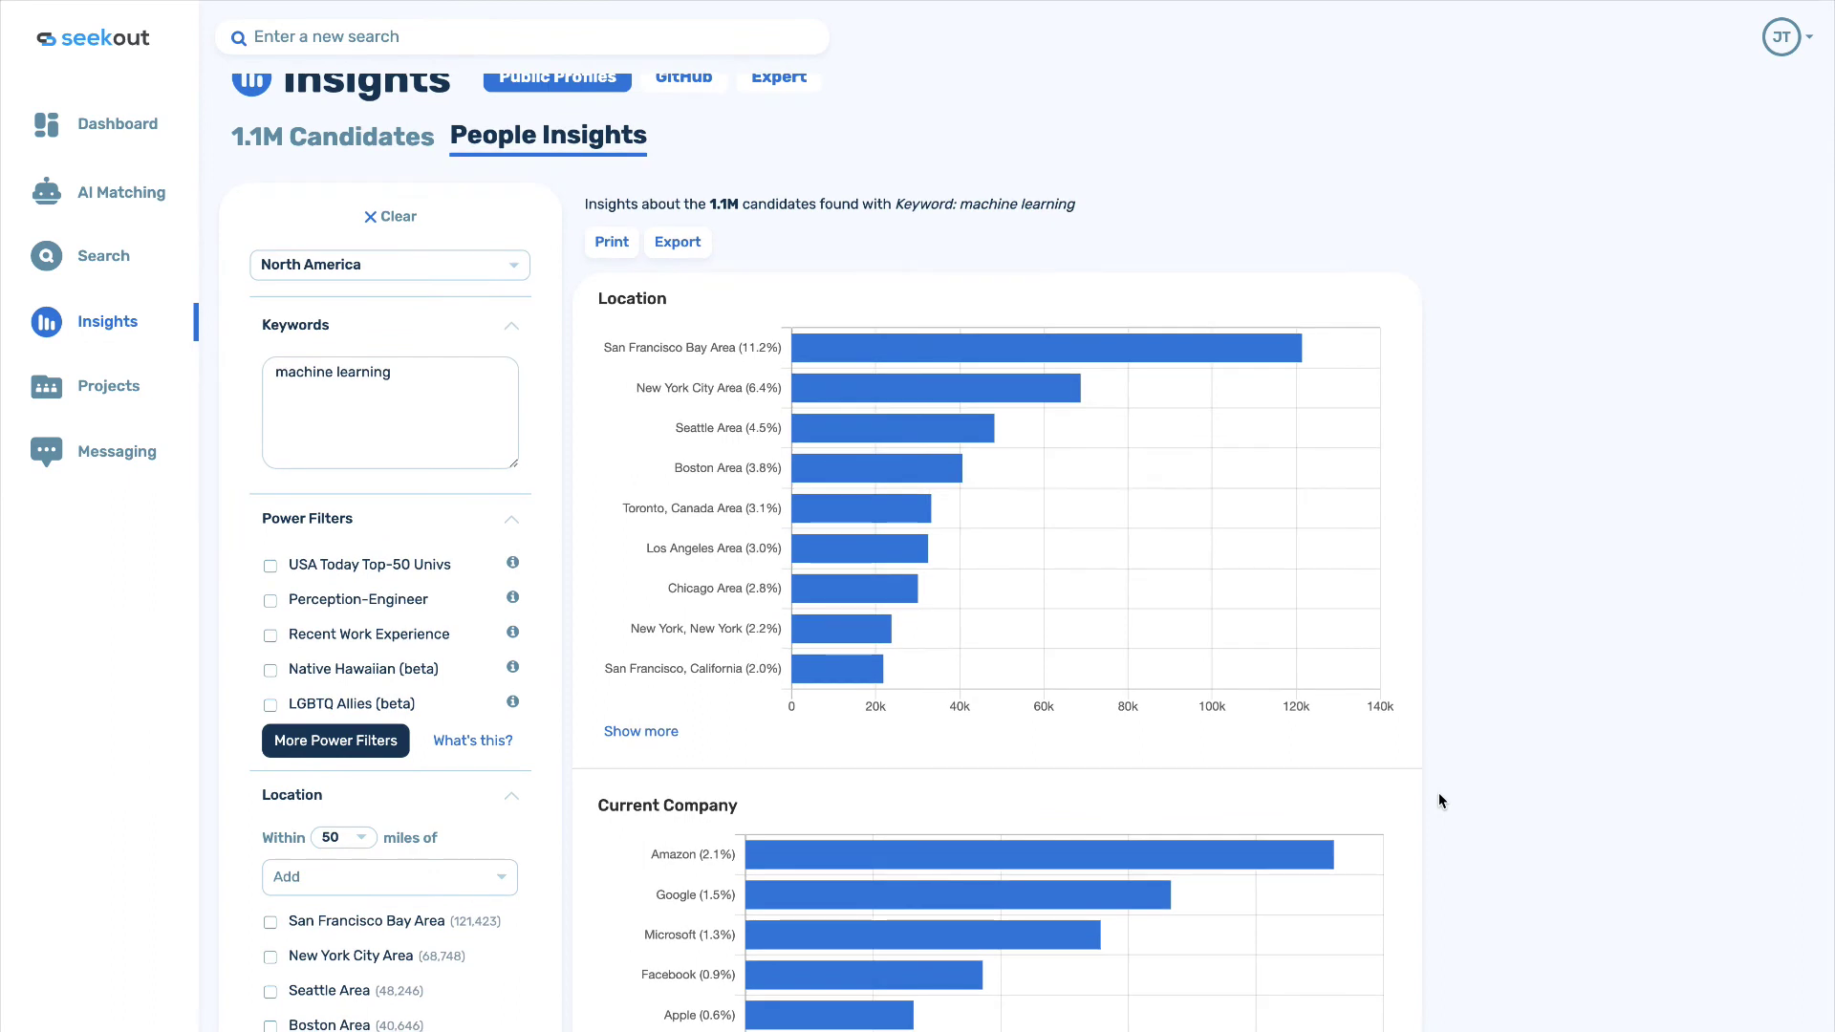
scroll(1439, 800, down, 1)
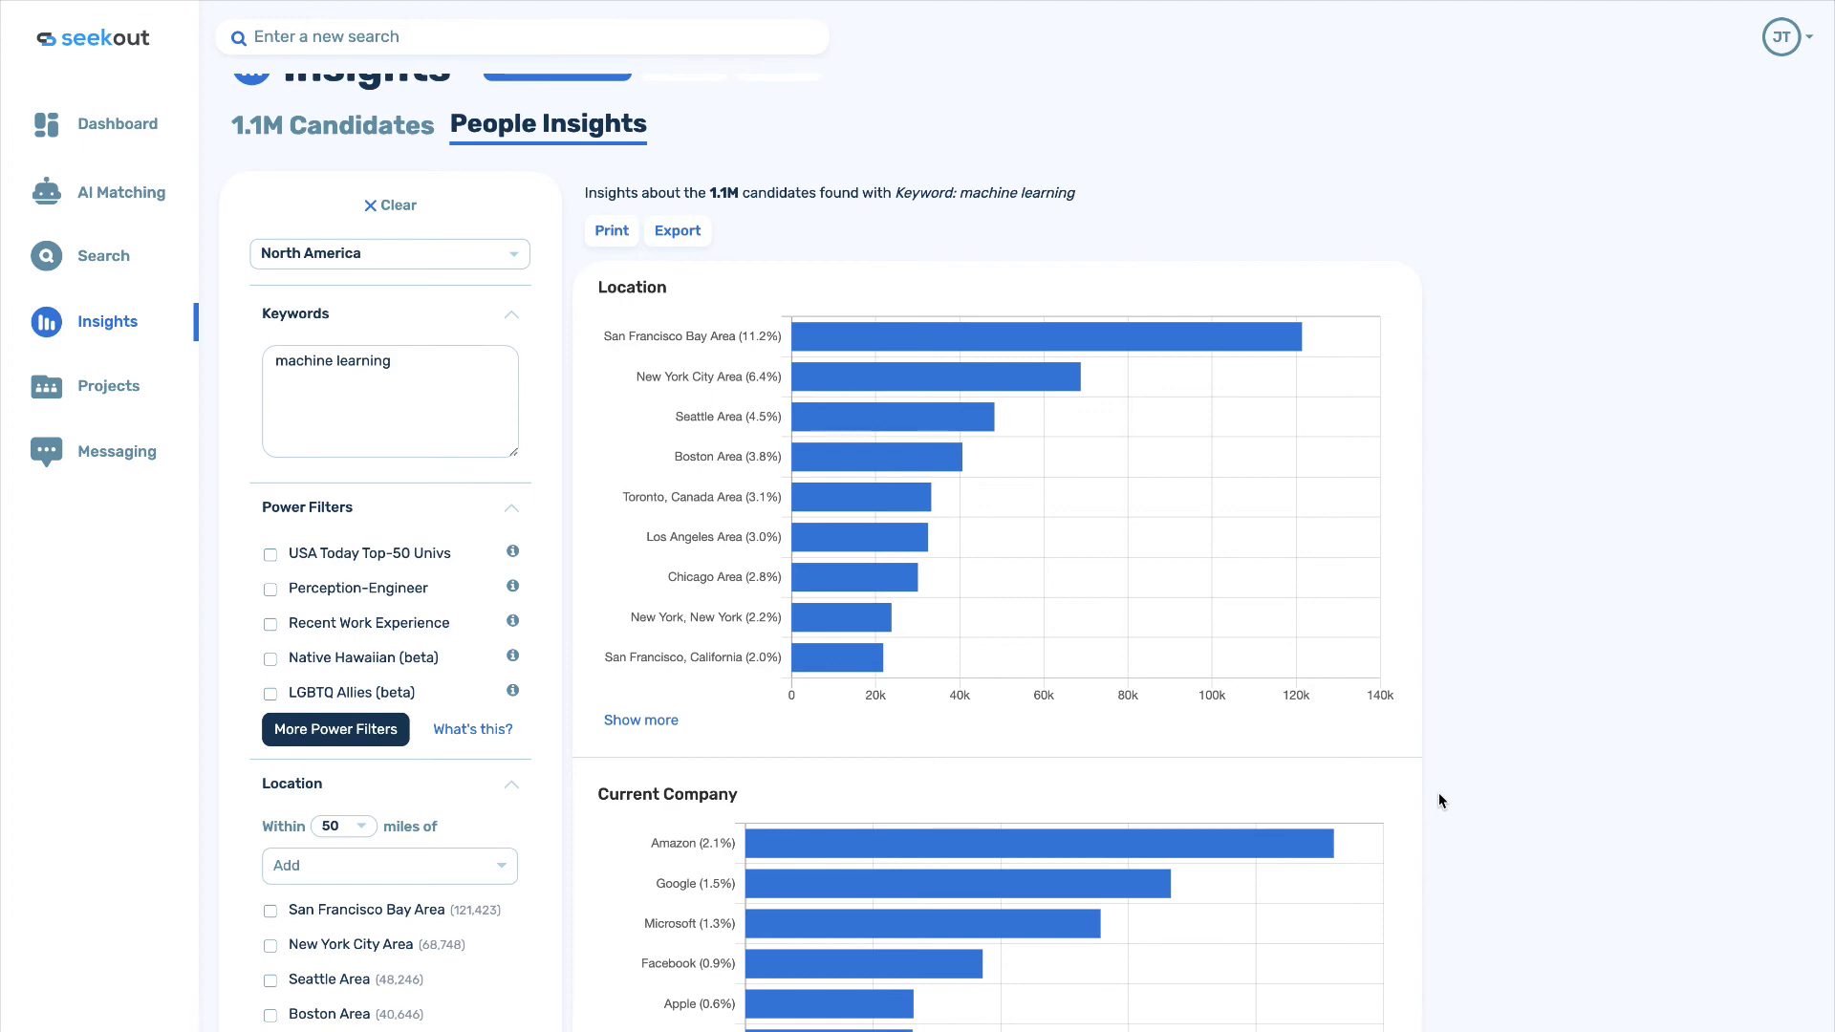
scroll(1438, 794, down, 1)
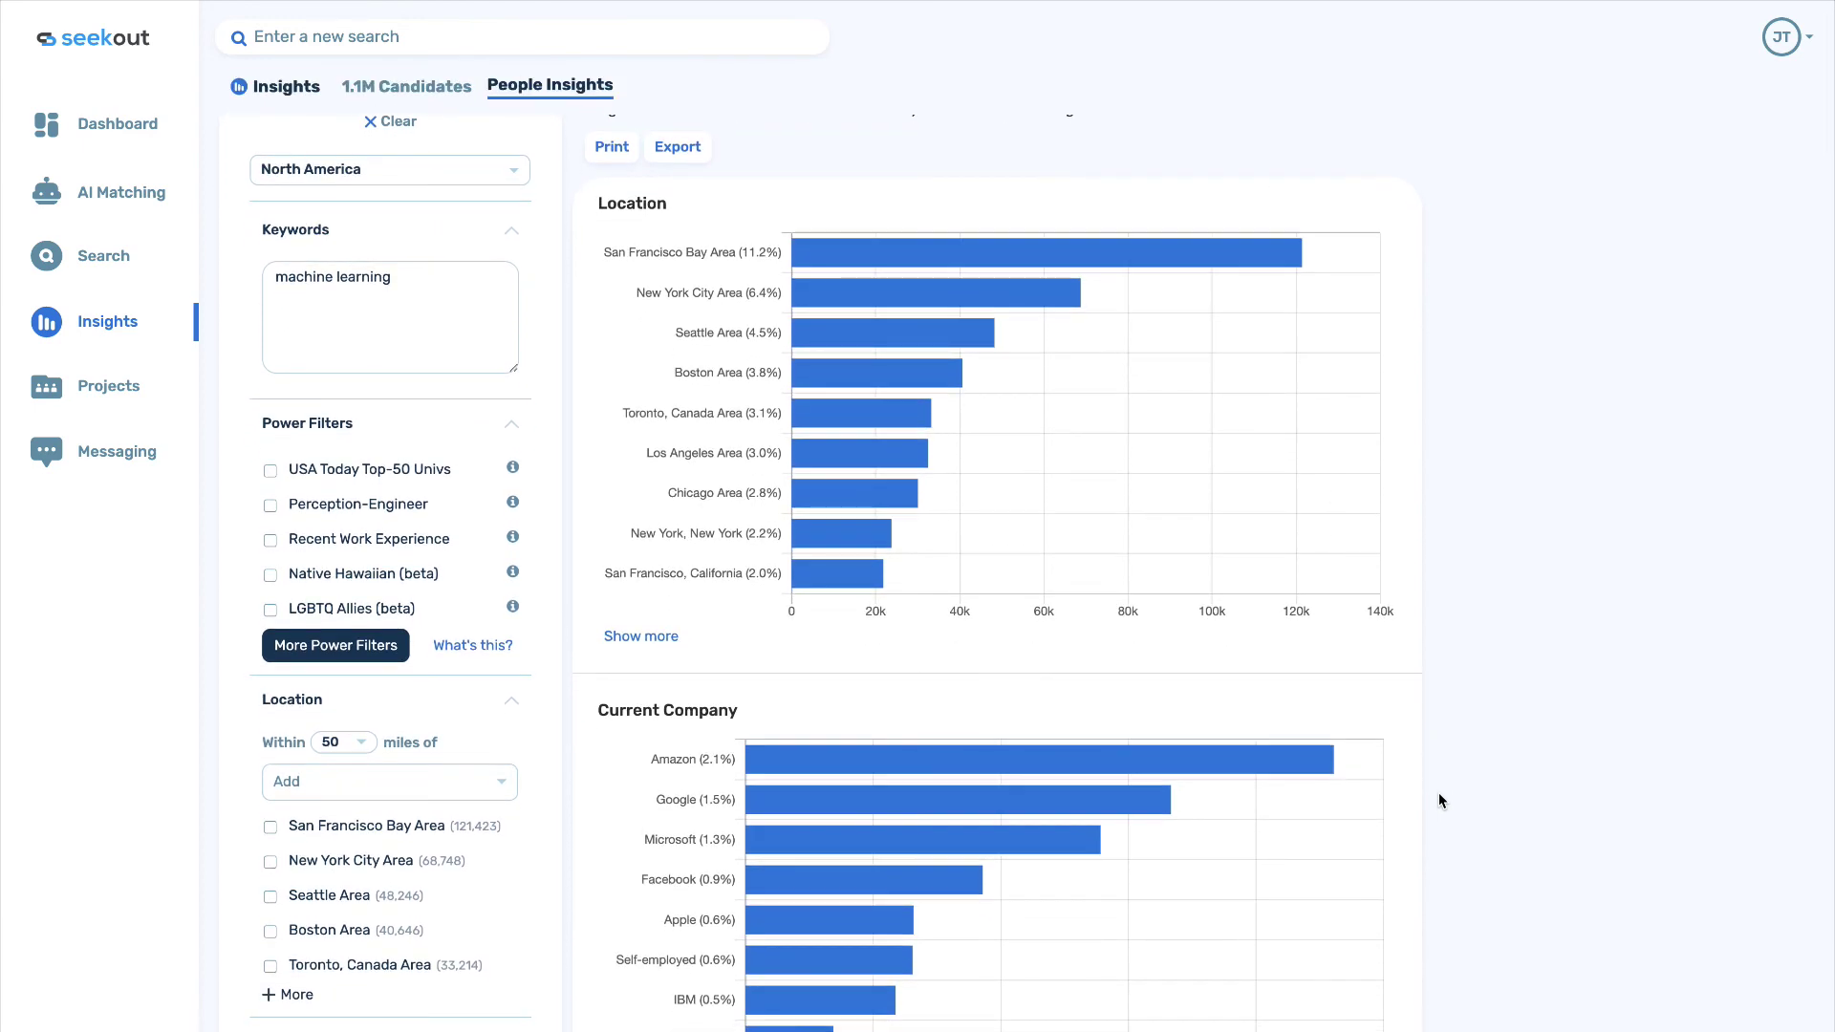
scroll(1439, 799, down, 1)
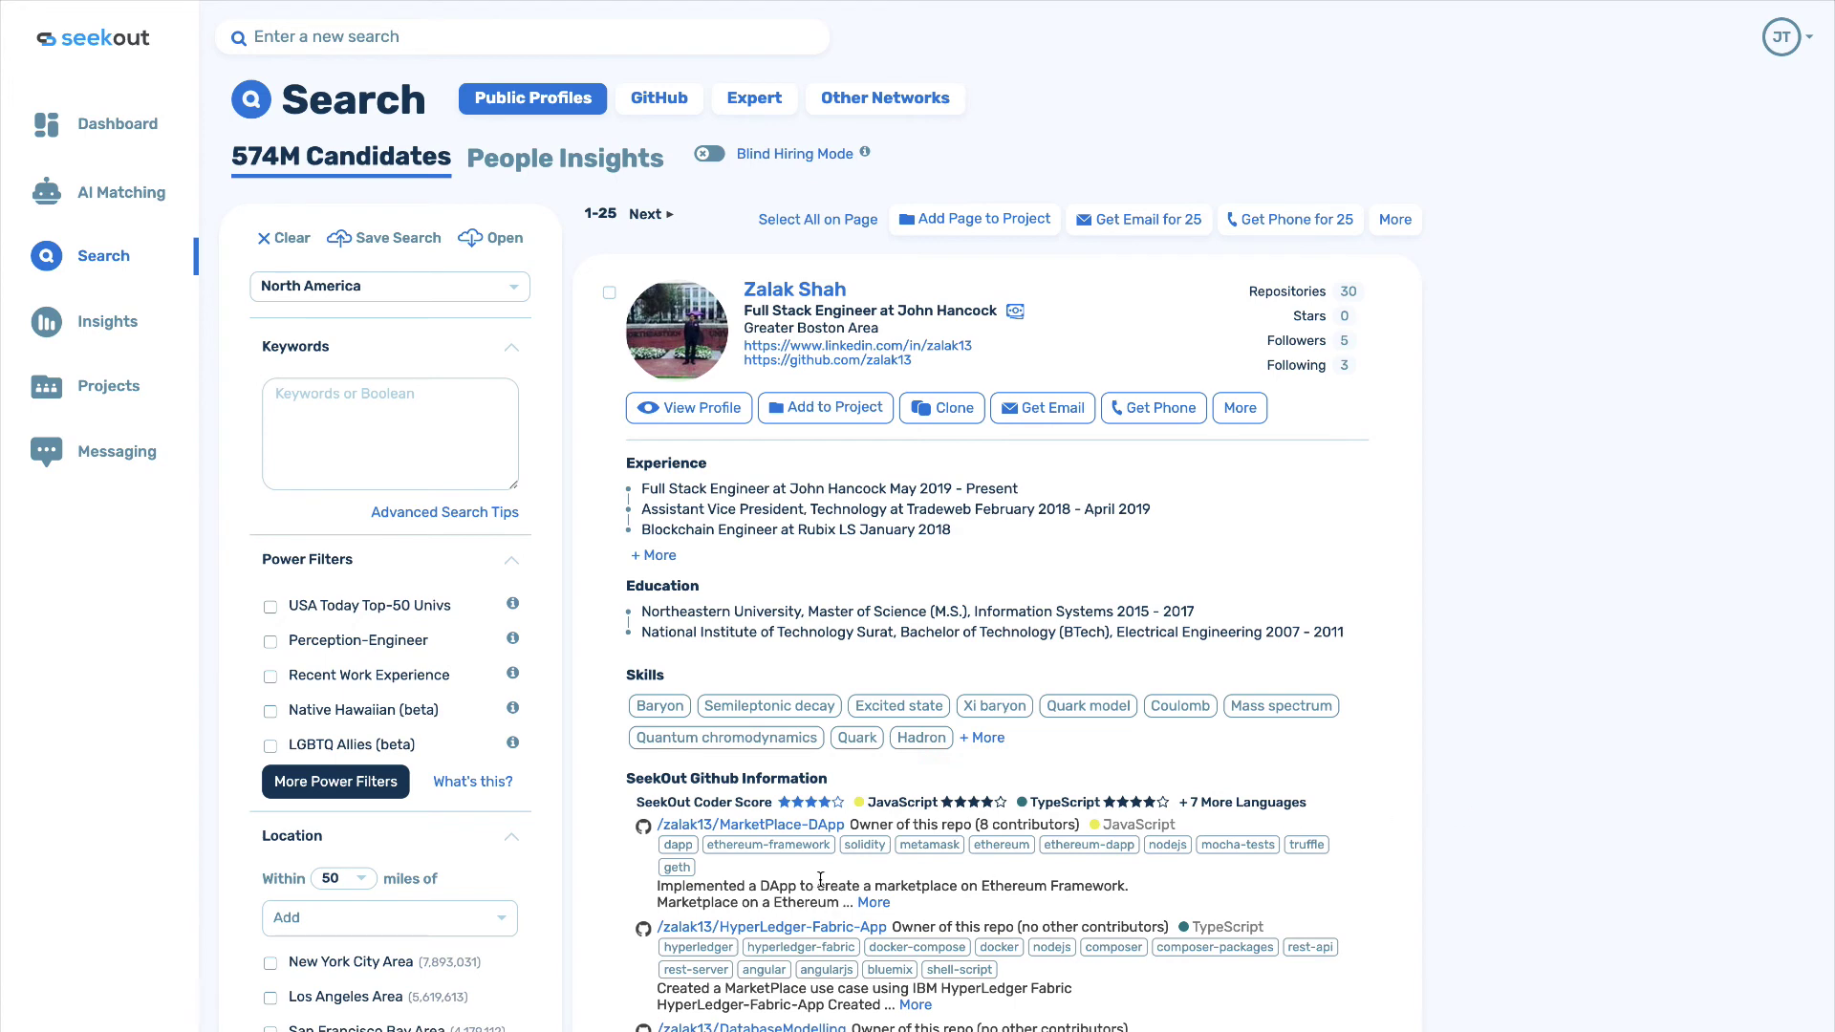
Apply the Human Resources Managers power filter, found by searching 'human'.
click(312, 782)
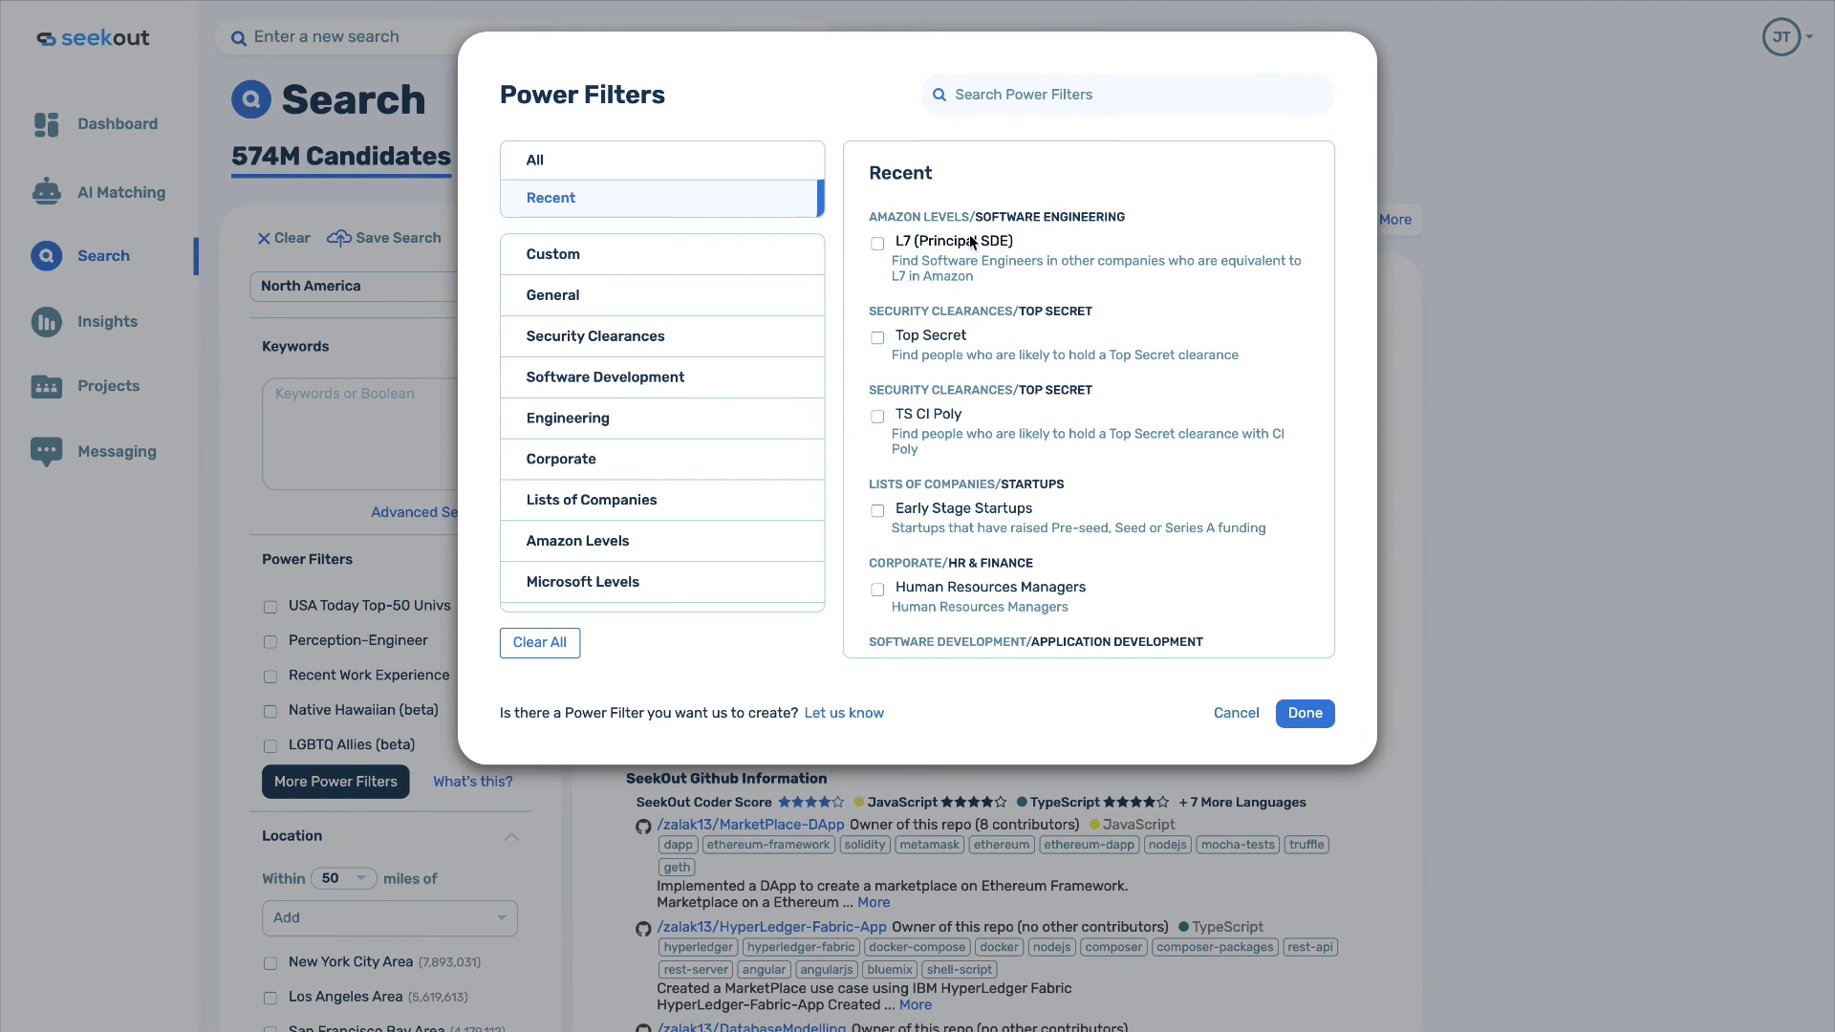
click(992, 99)
text(human)
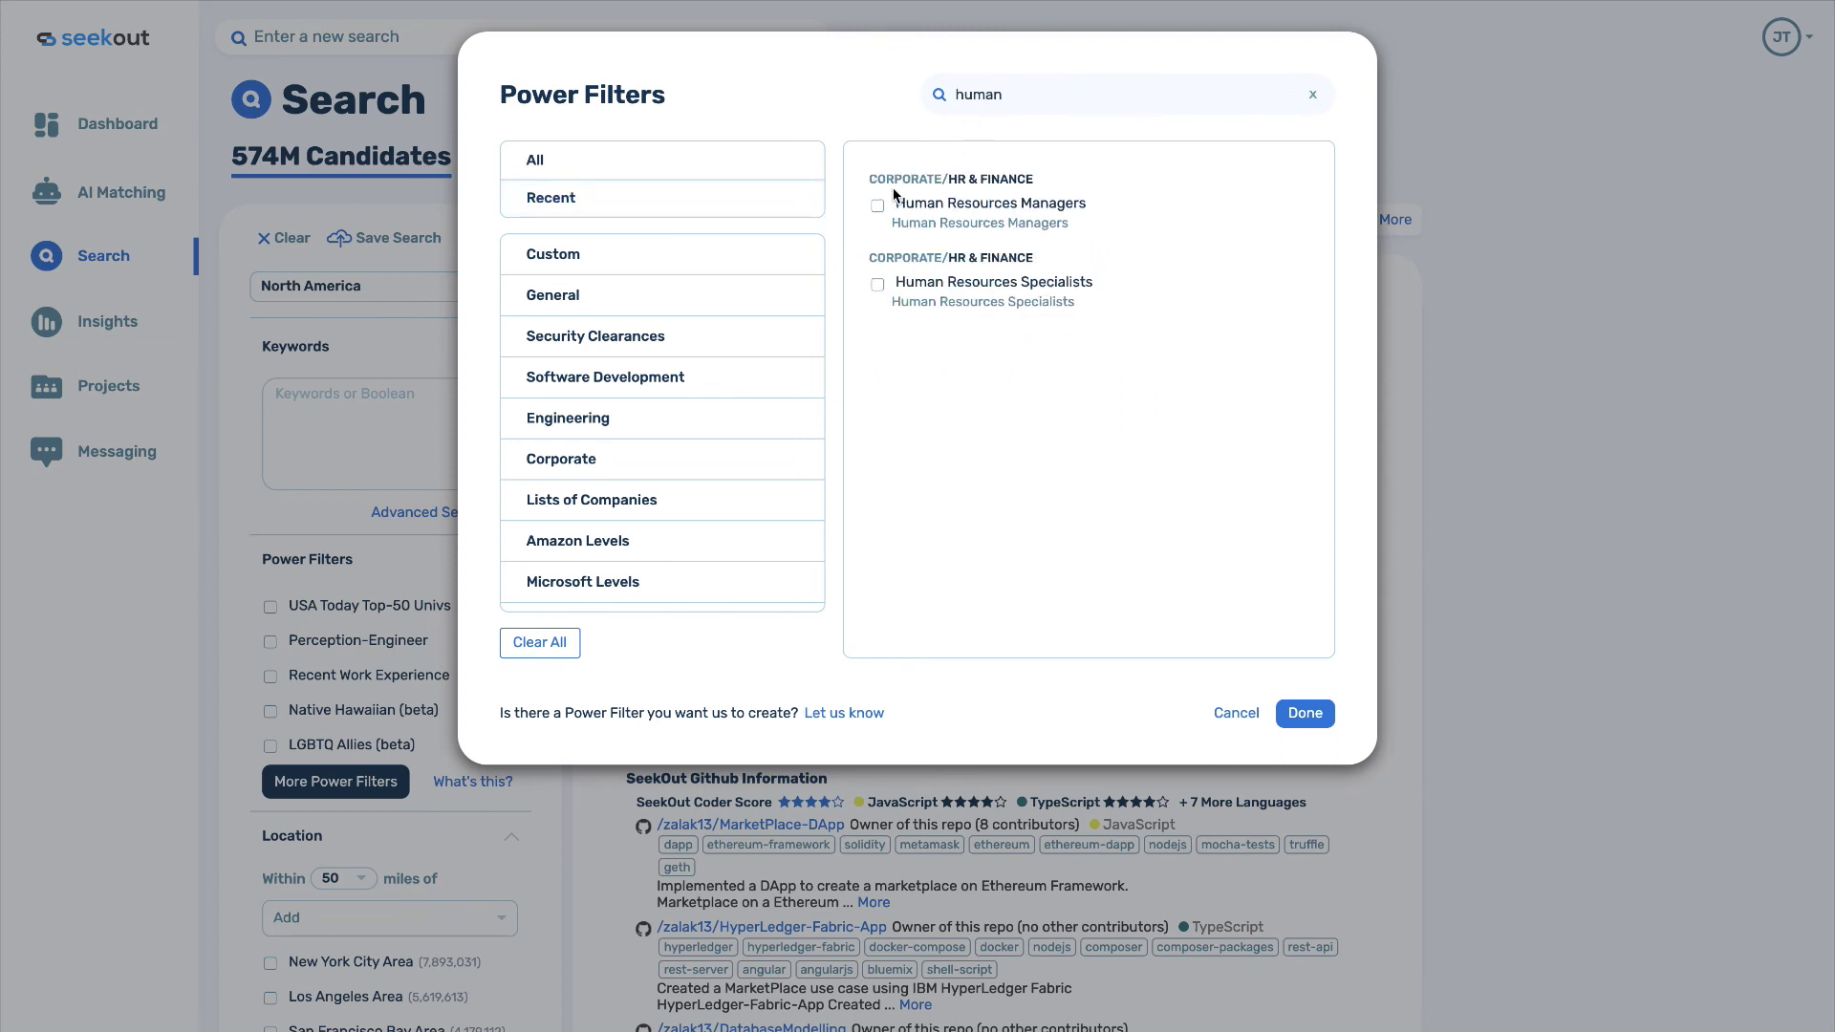
click(877, 206)
click(1304, 714)
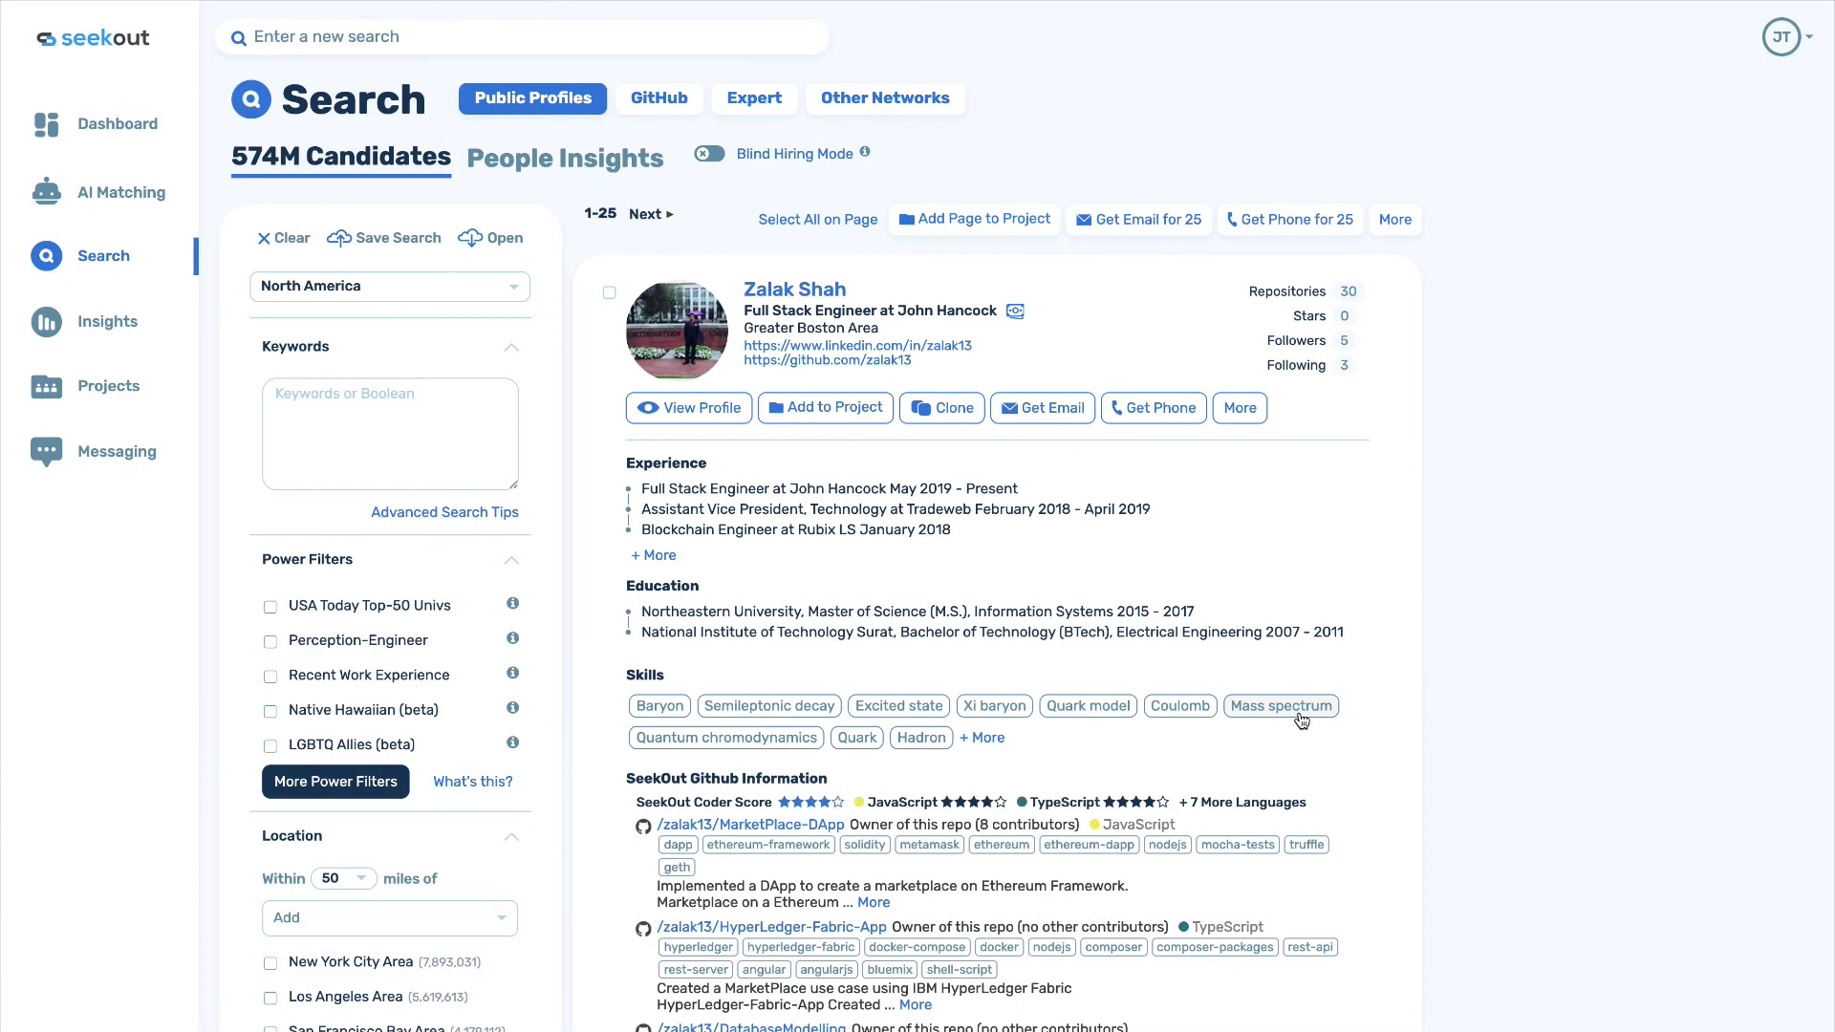
Add Seattle Area as the search location.
scroll(409, 959, down, 1)
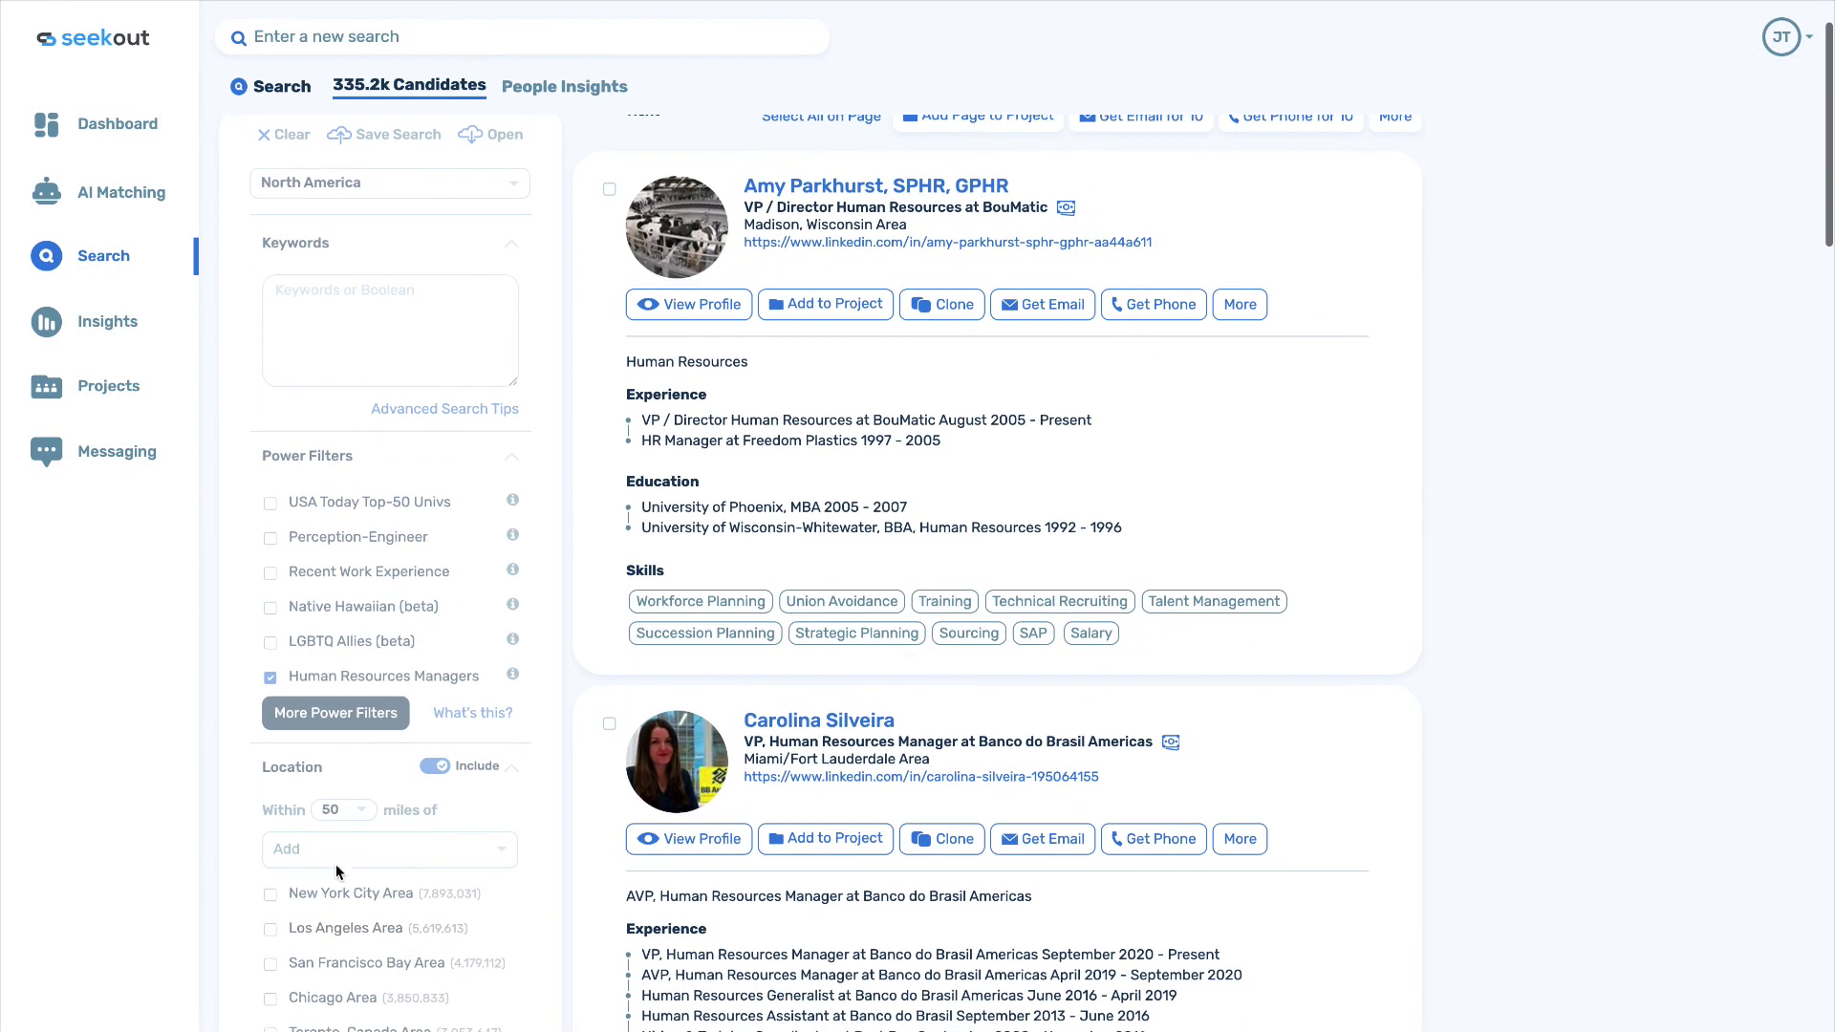
click(317, 849)
text(seattle)
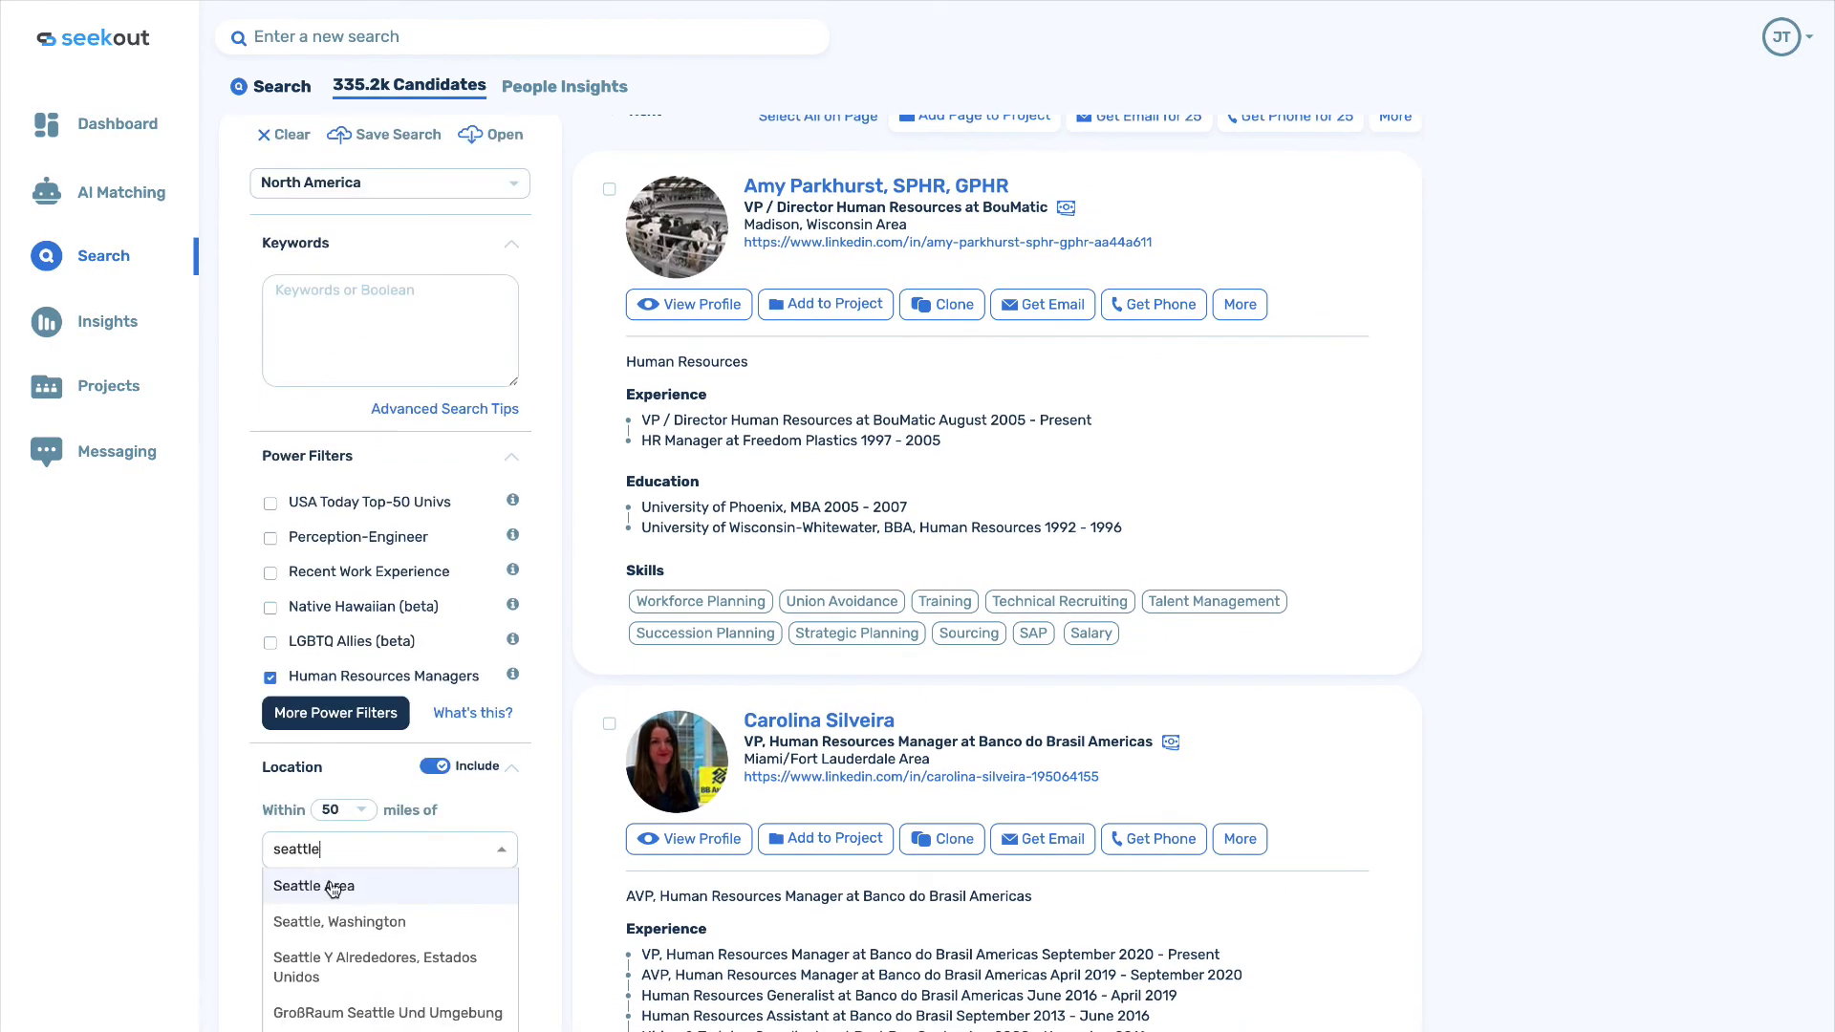
click(323, 884)
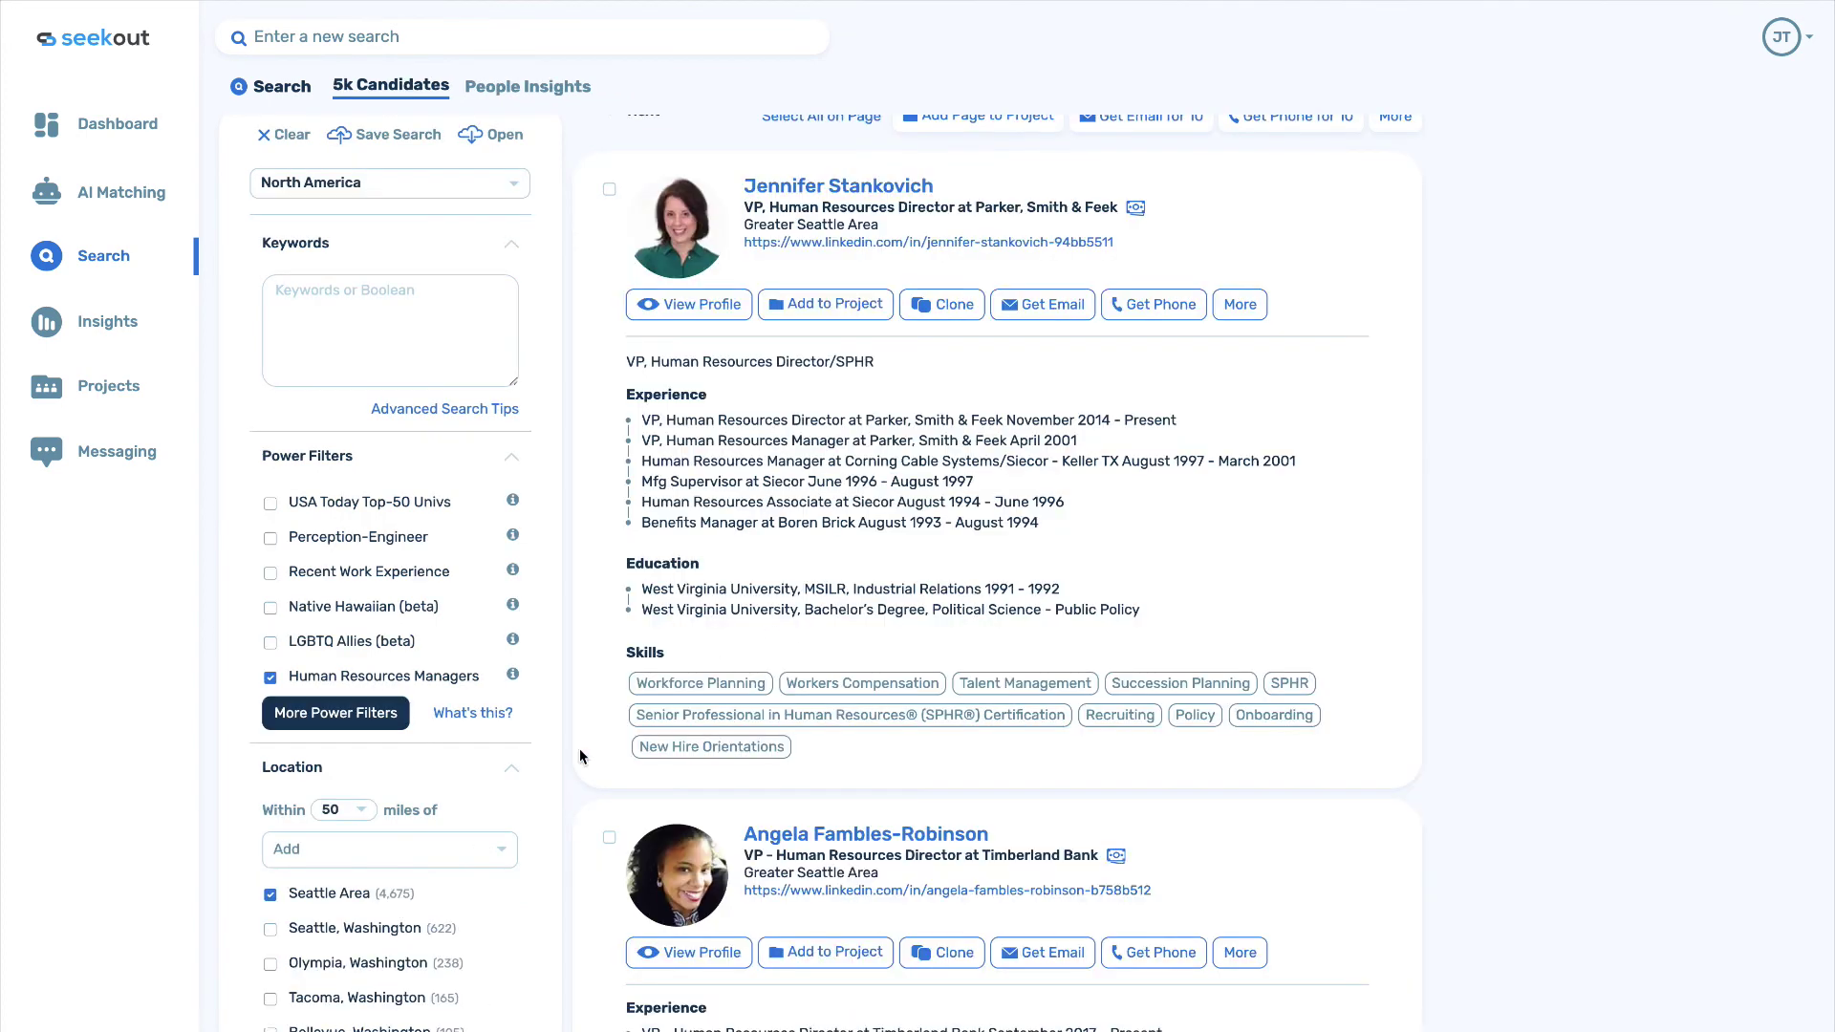
scroll(568, 755, up, 1)
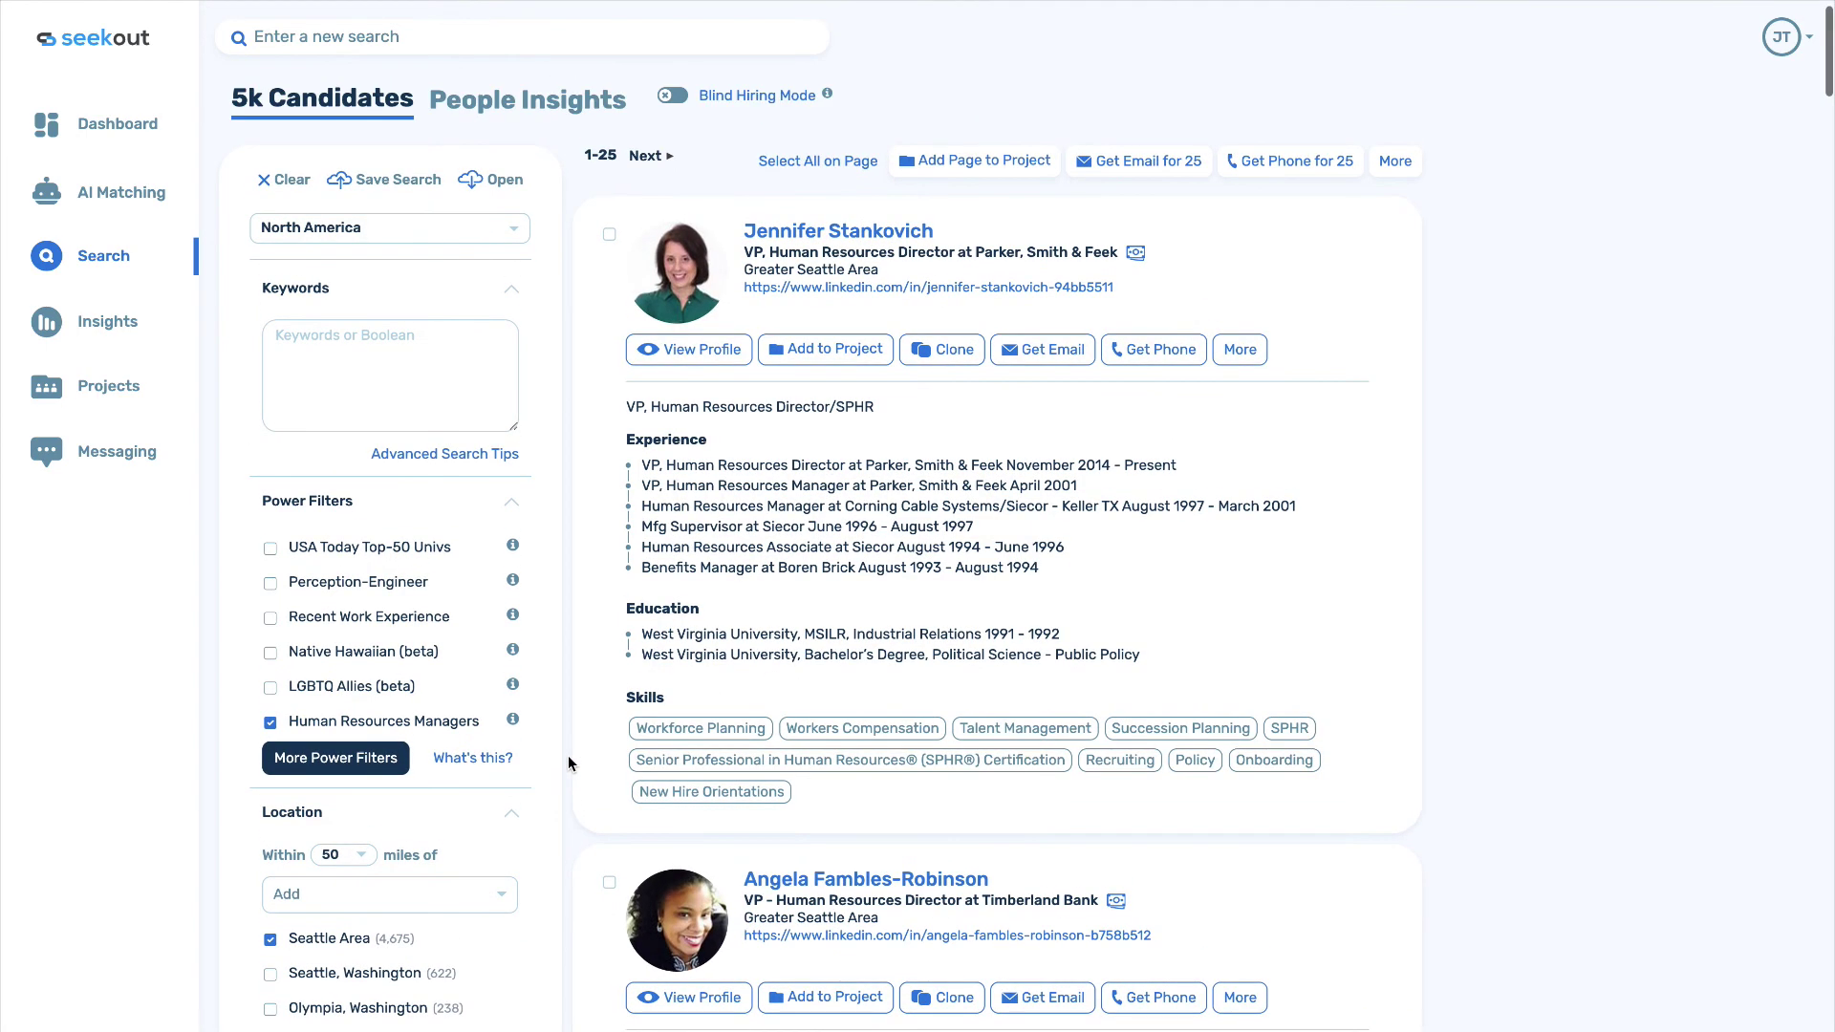
Apply the Early Stage Startups company-list power filter and browse the 65 results.
click(351, 761)
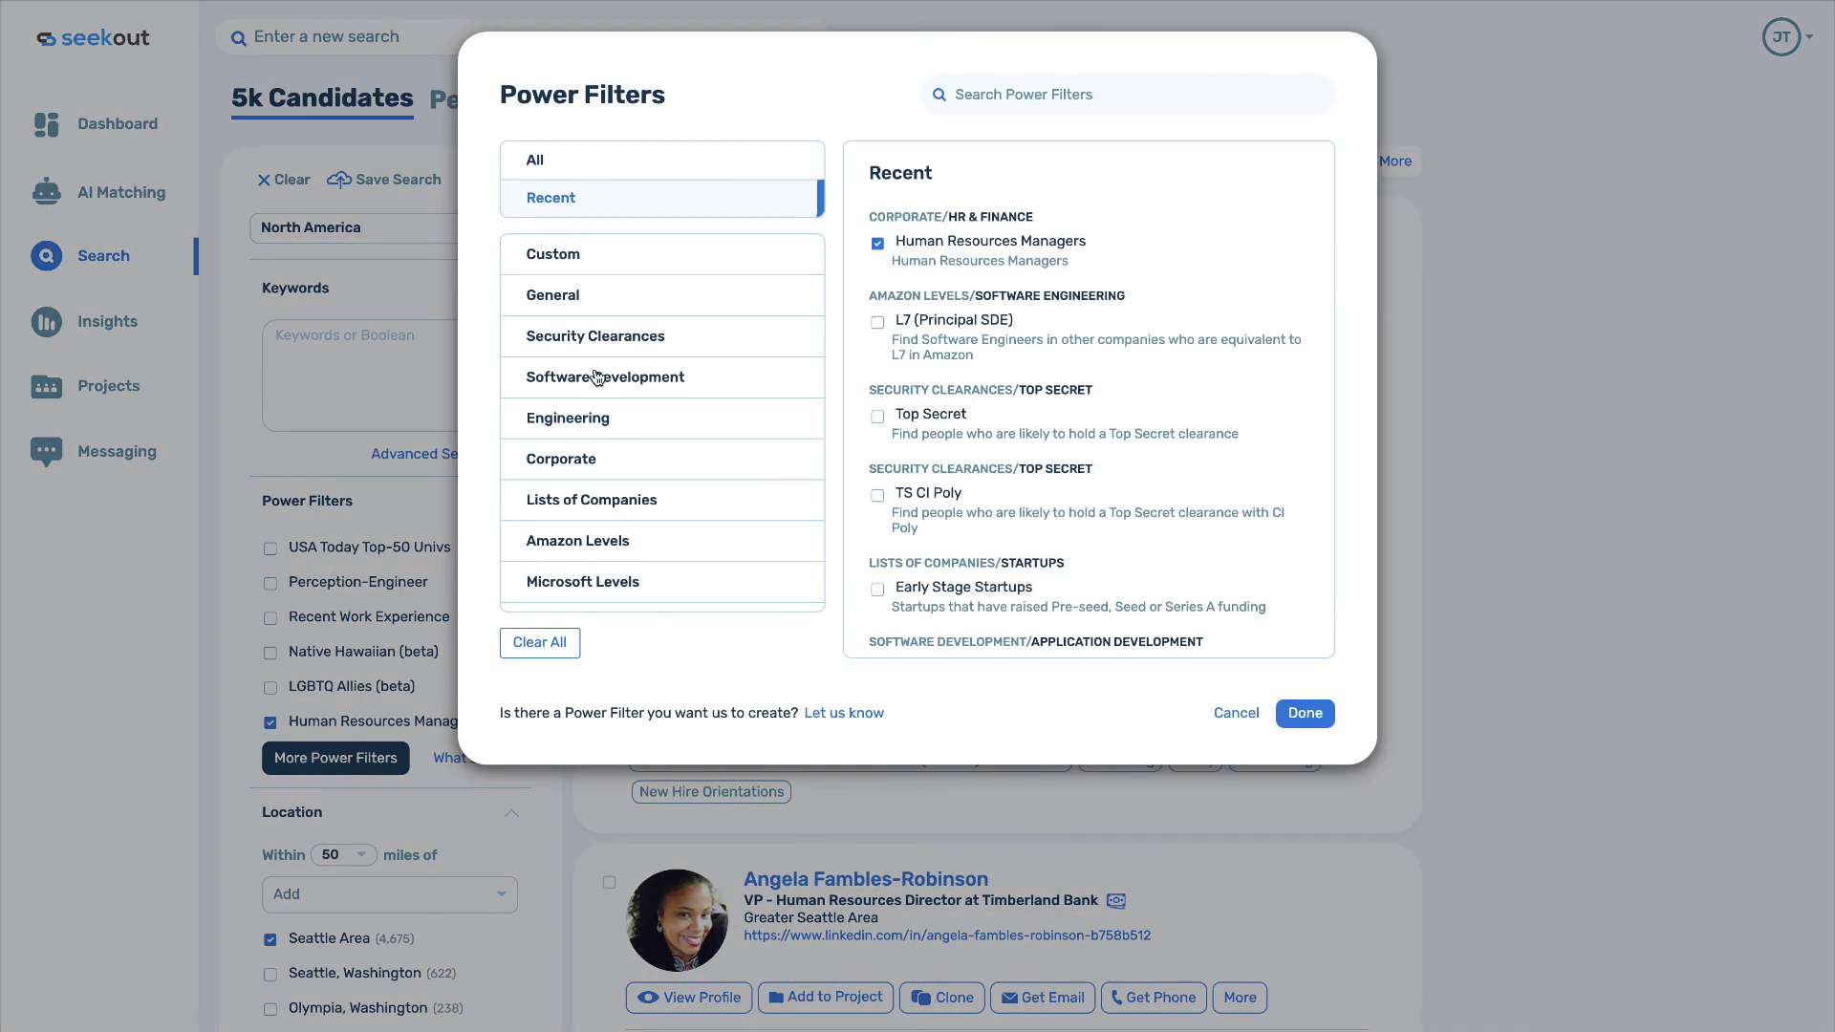
click(599, 497)
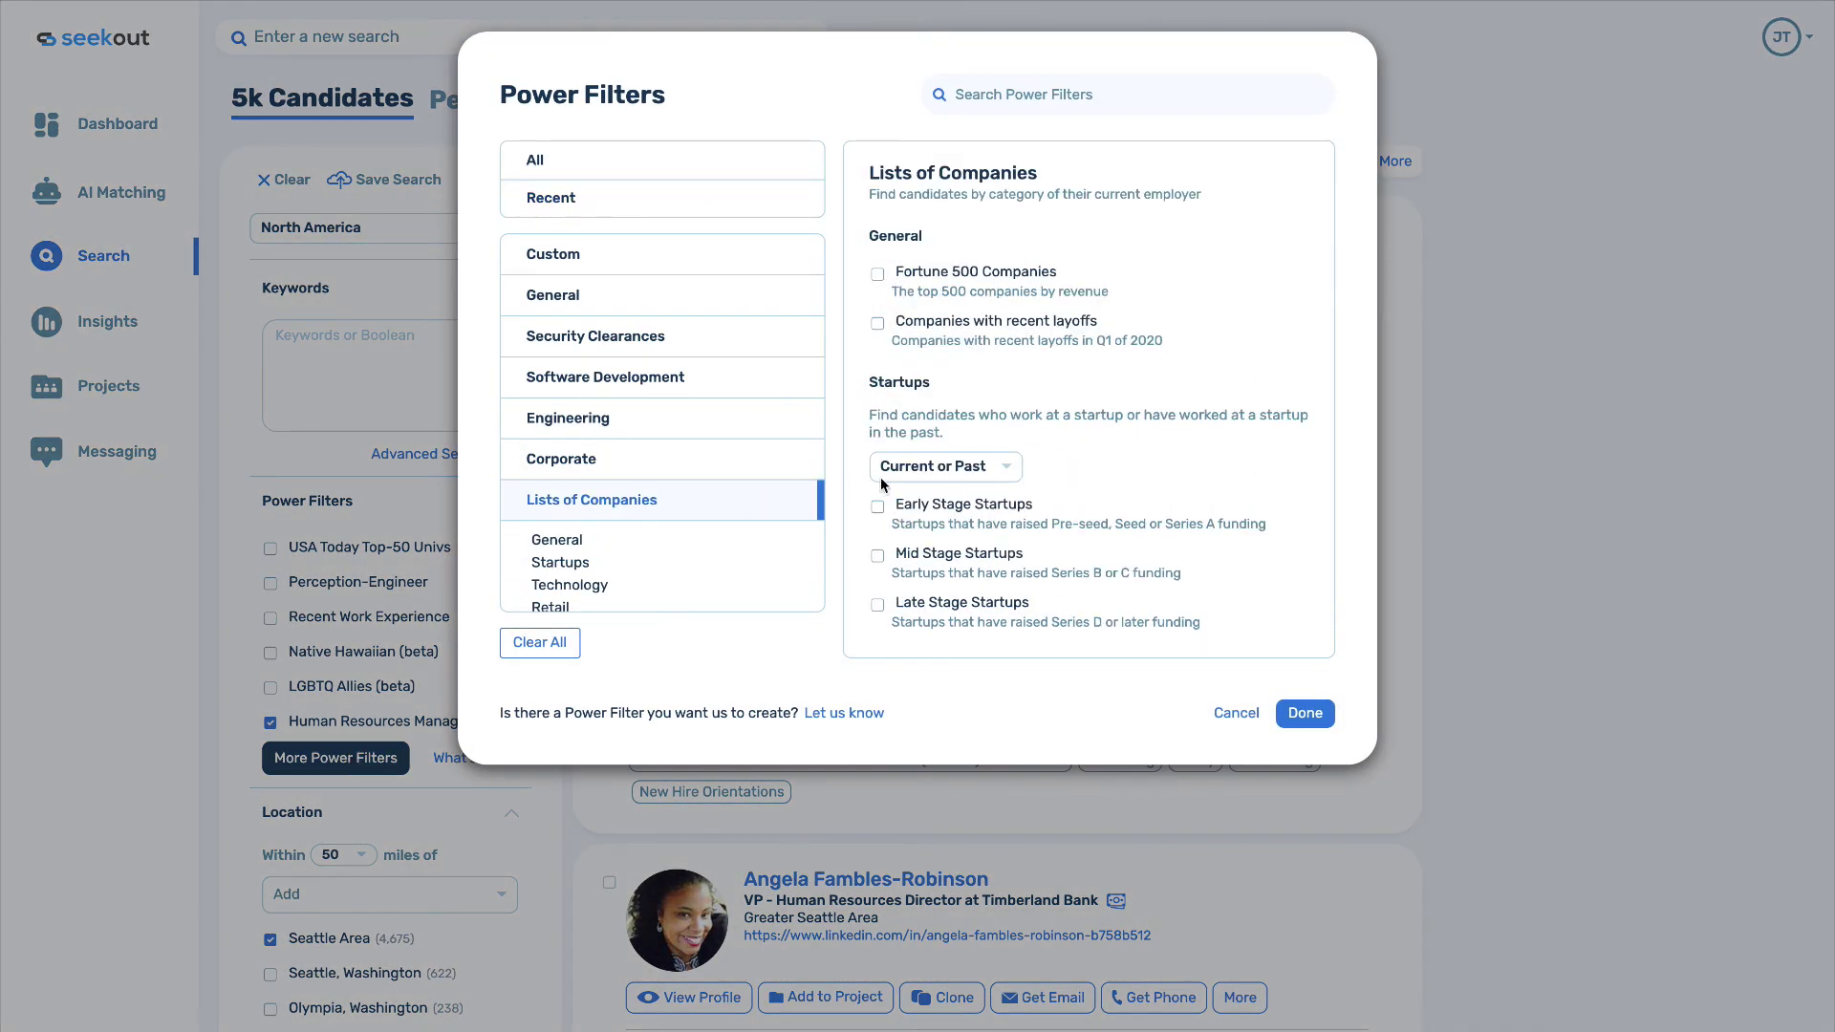
scroll(1040, 462, down, 2)
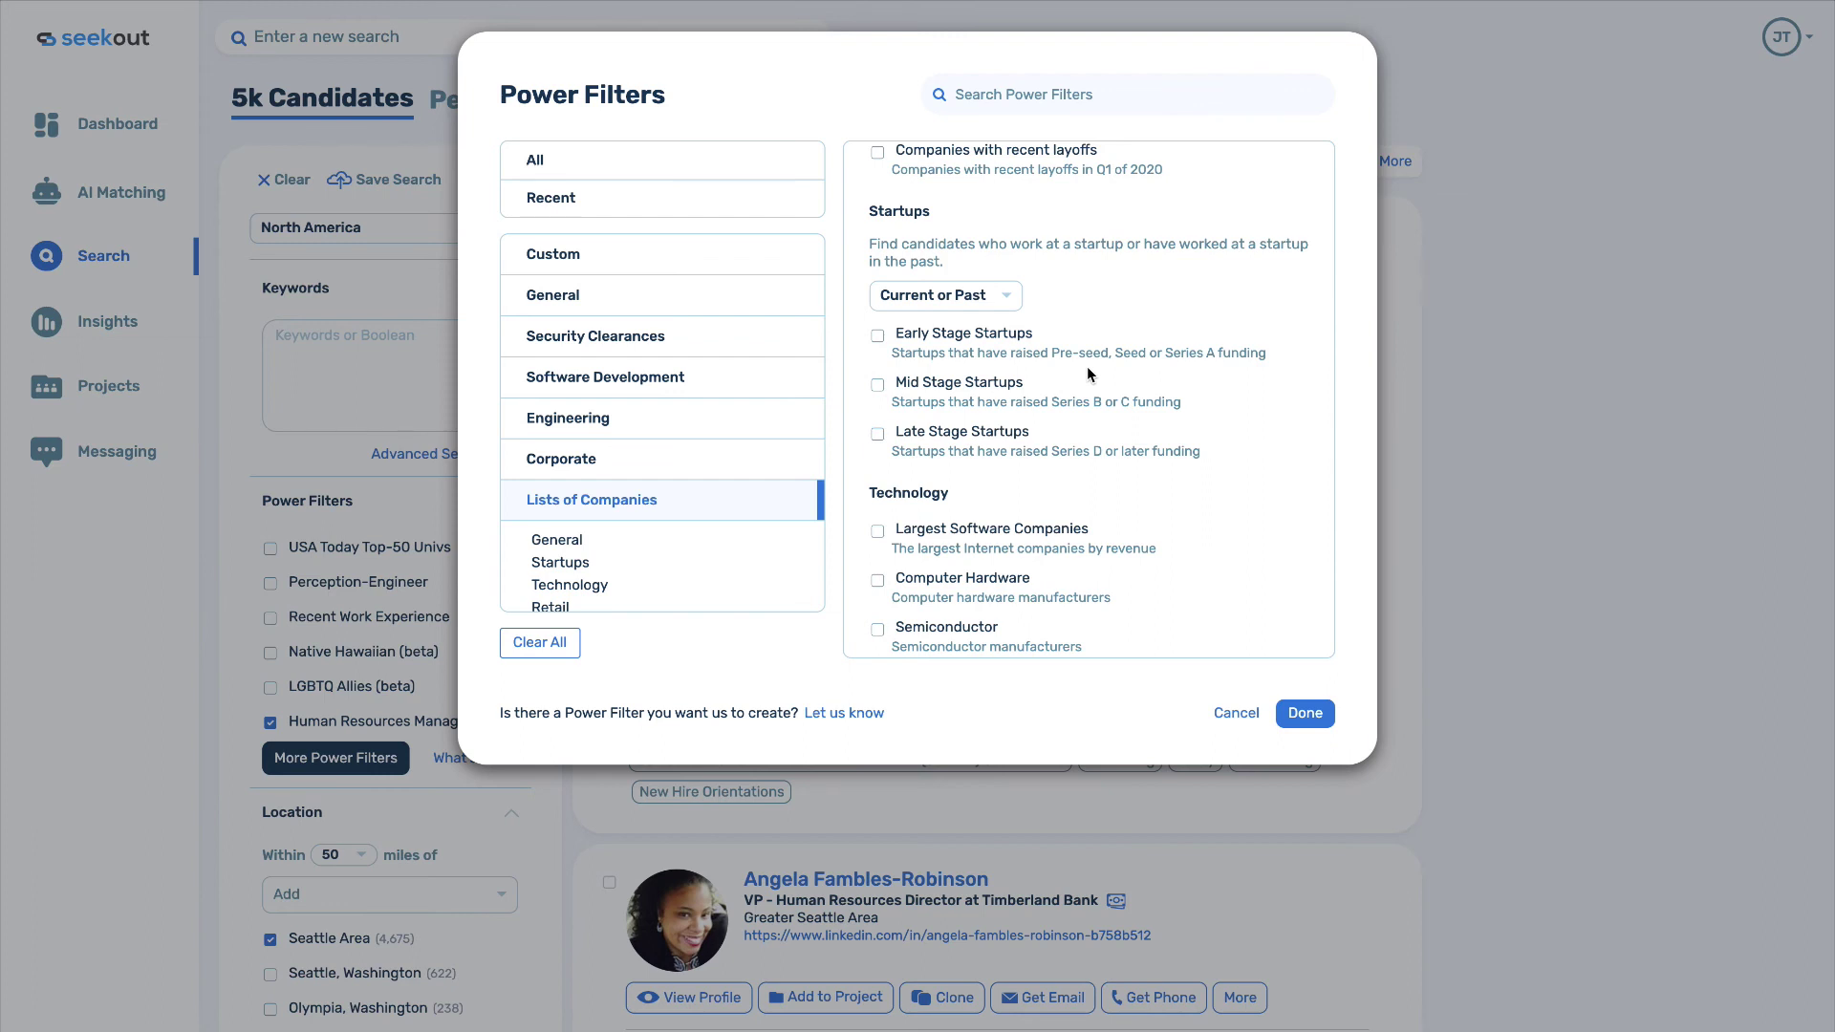
click(878, 338)
click(1305, 715)
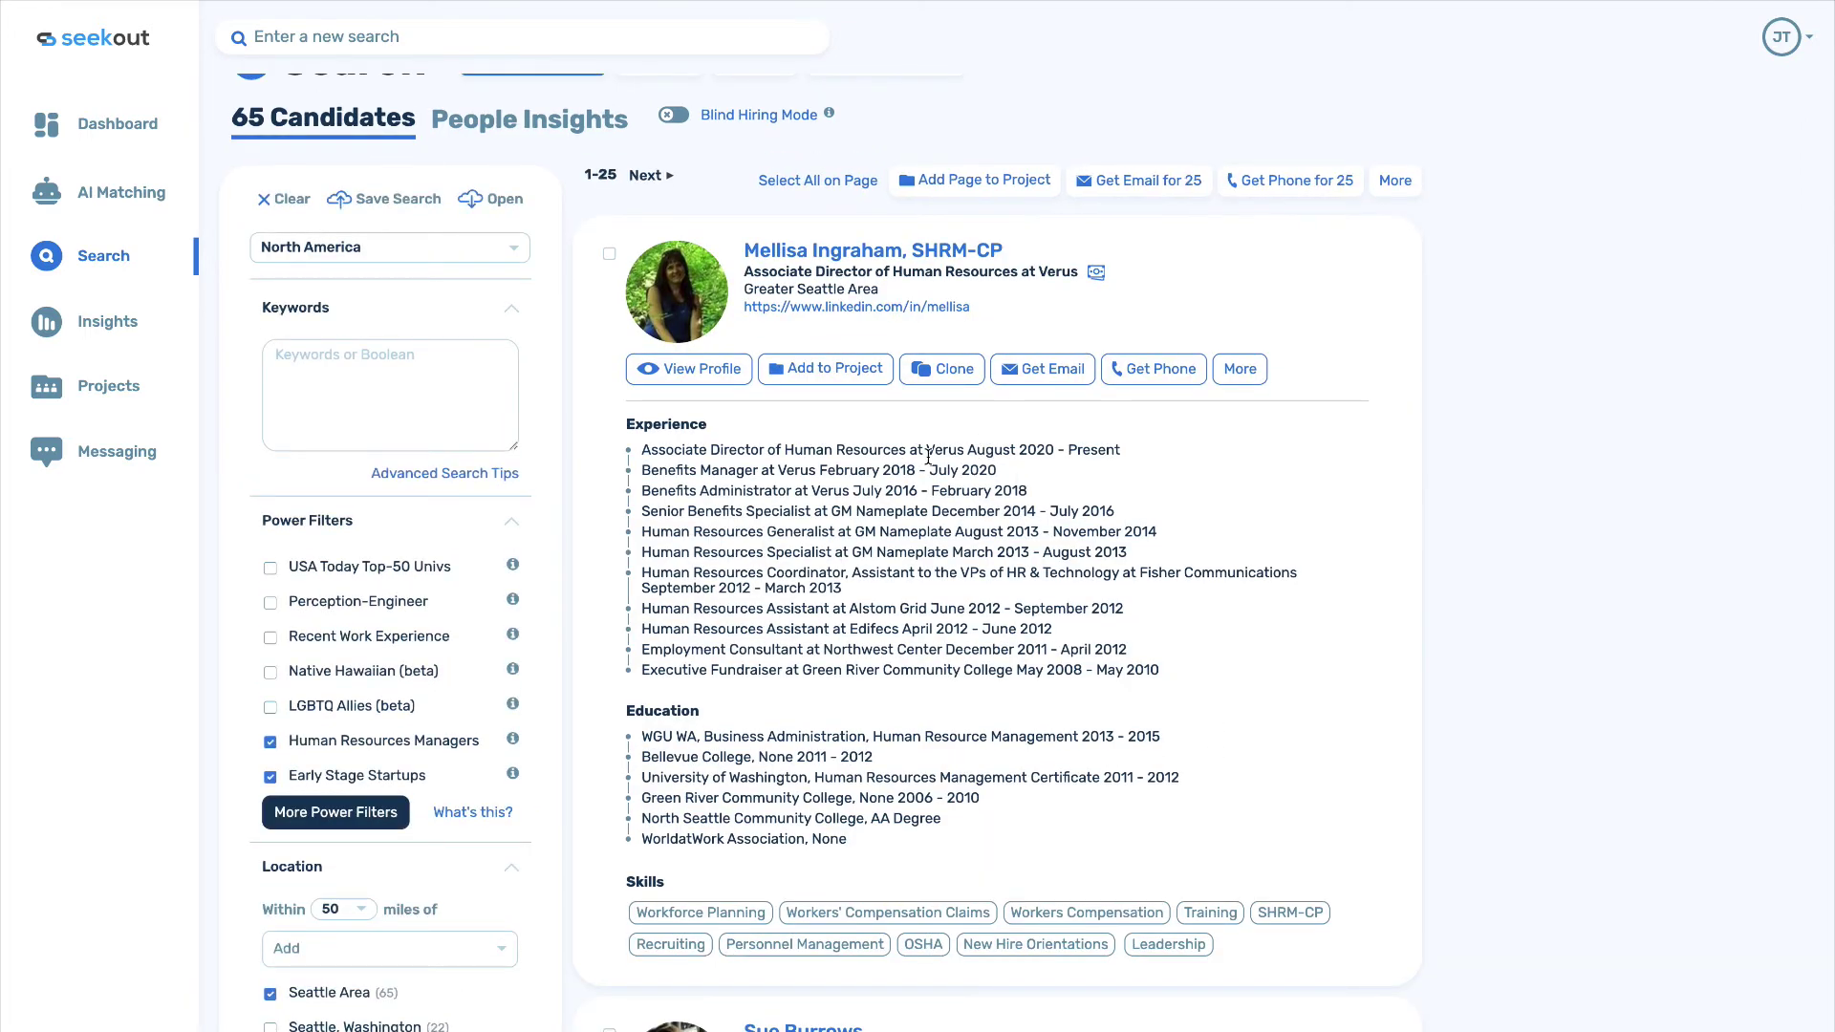
scroll(925, 475, down, 7)
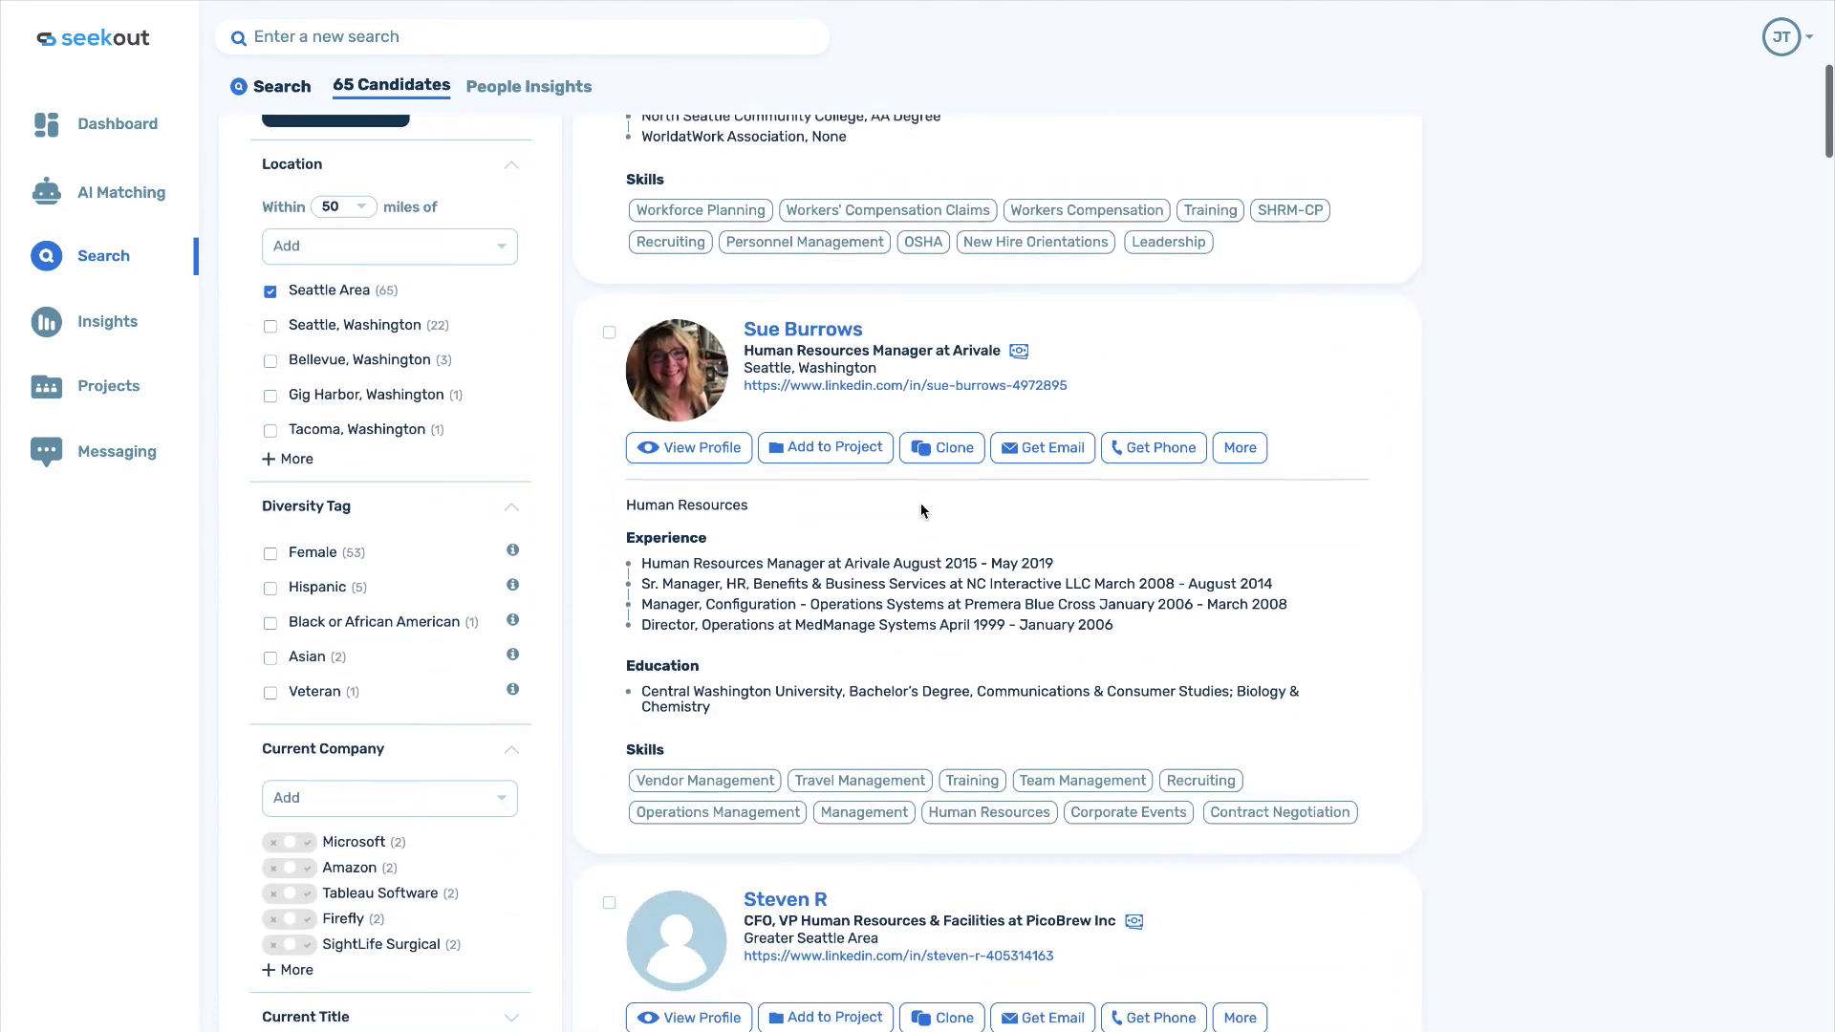
scroll(923, 512, down, 5)
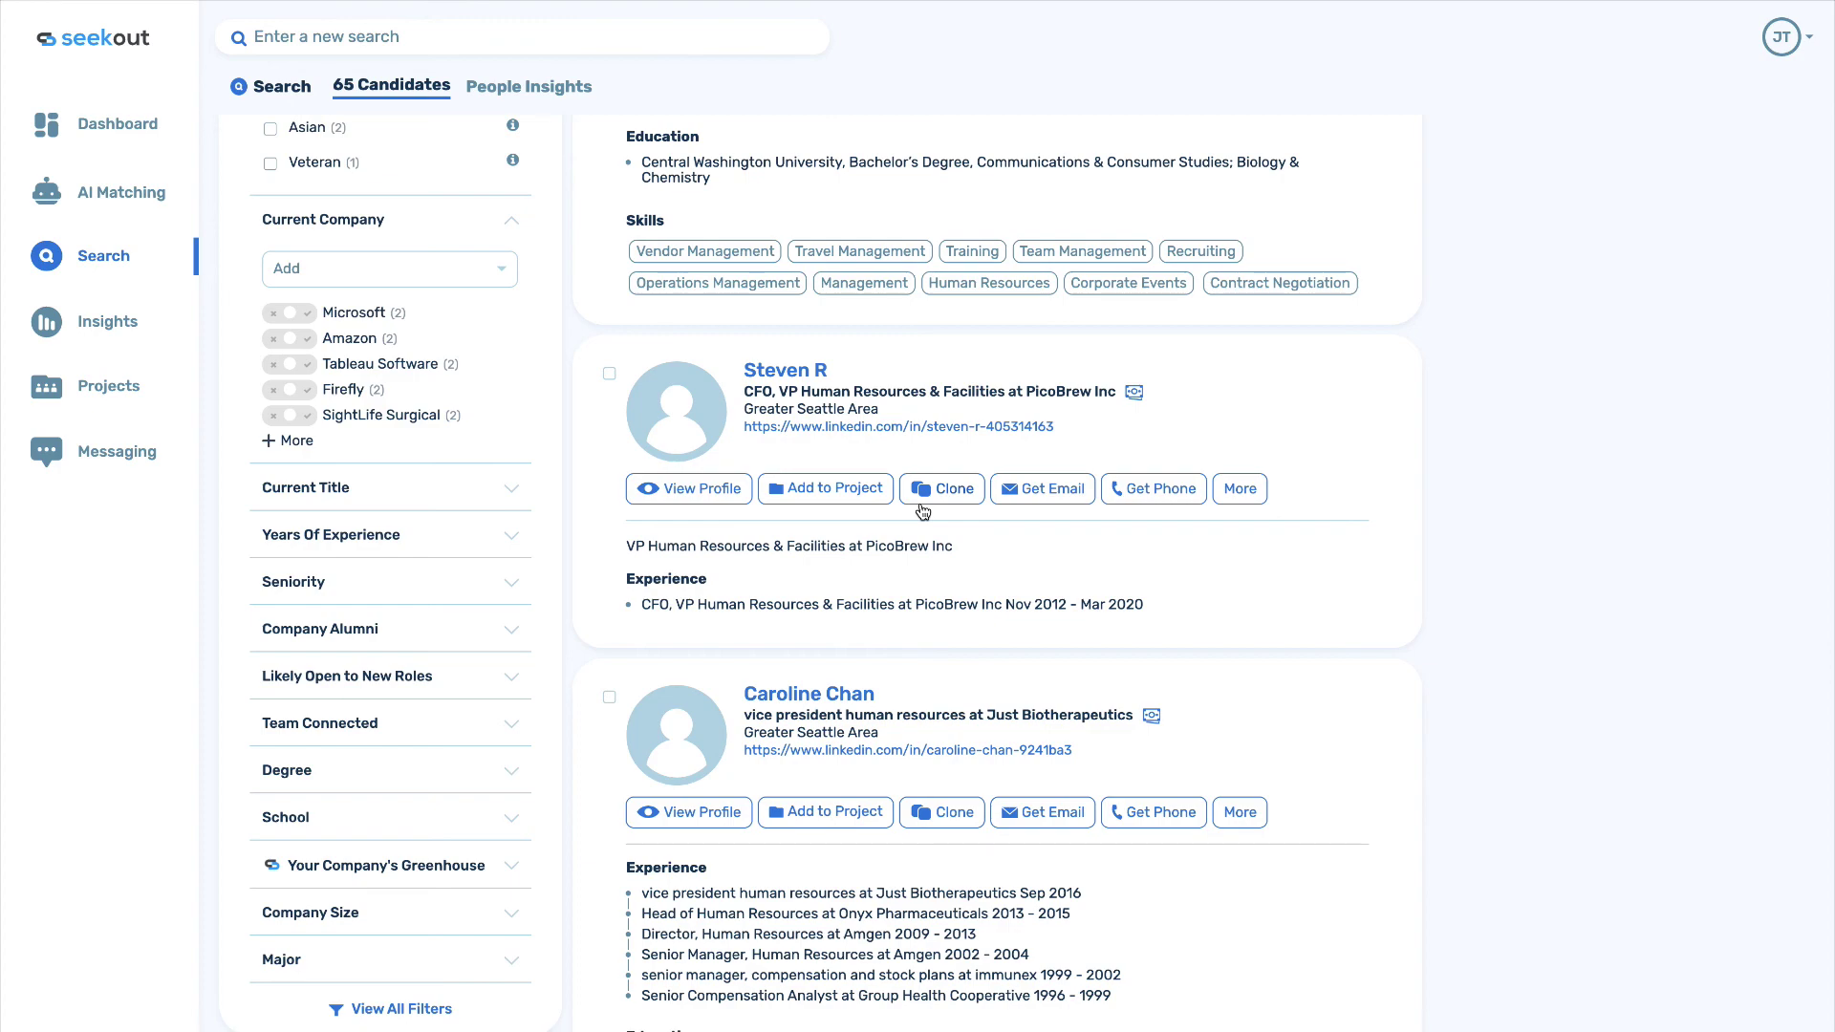
scroll(922, 511, up, 12)
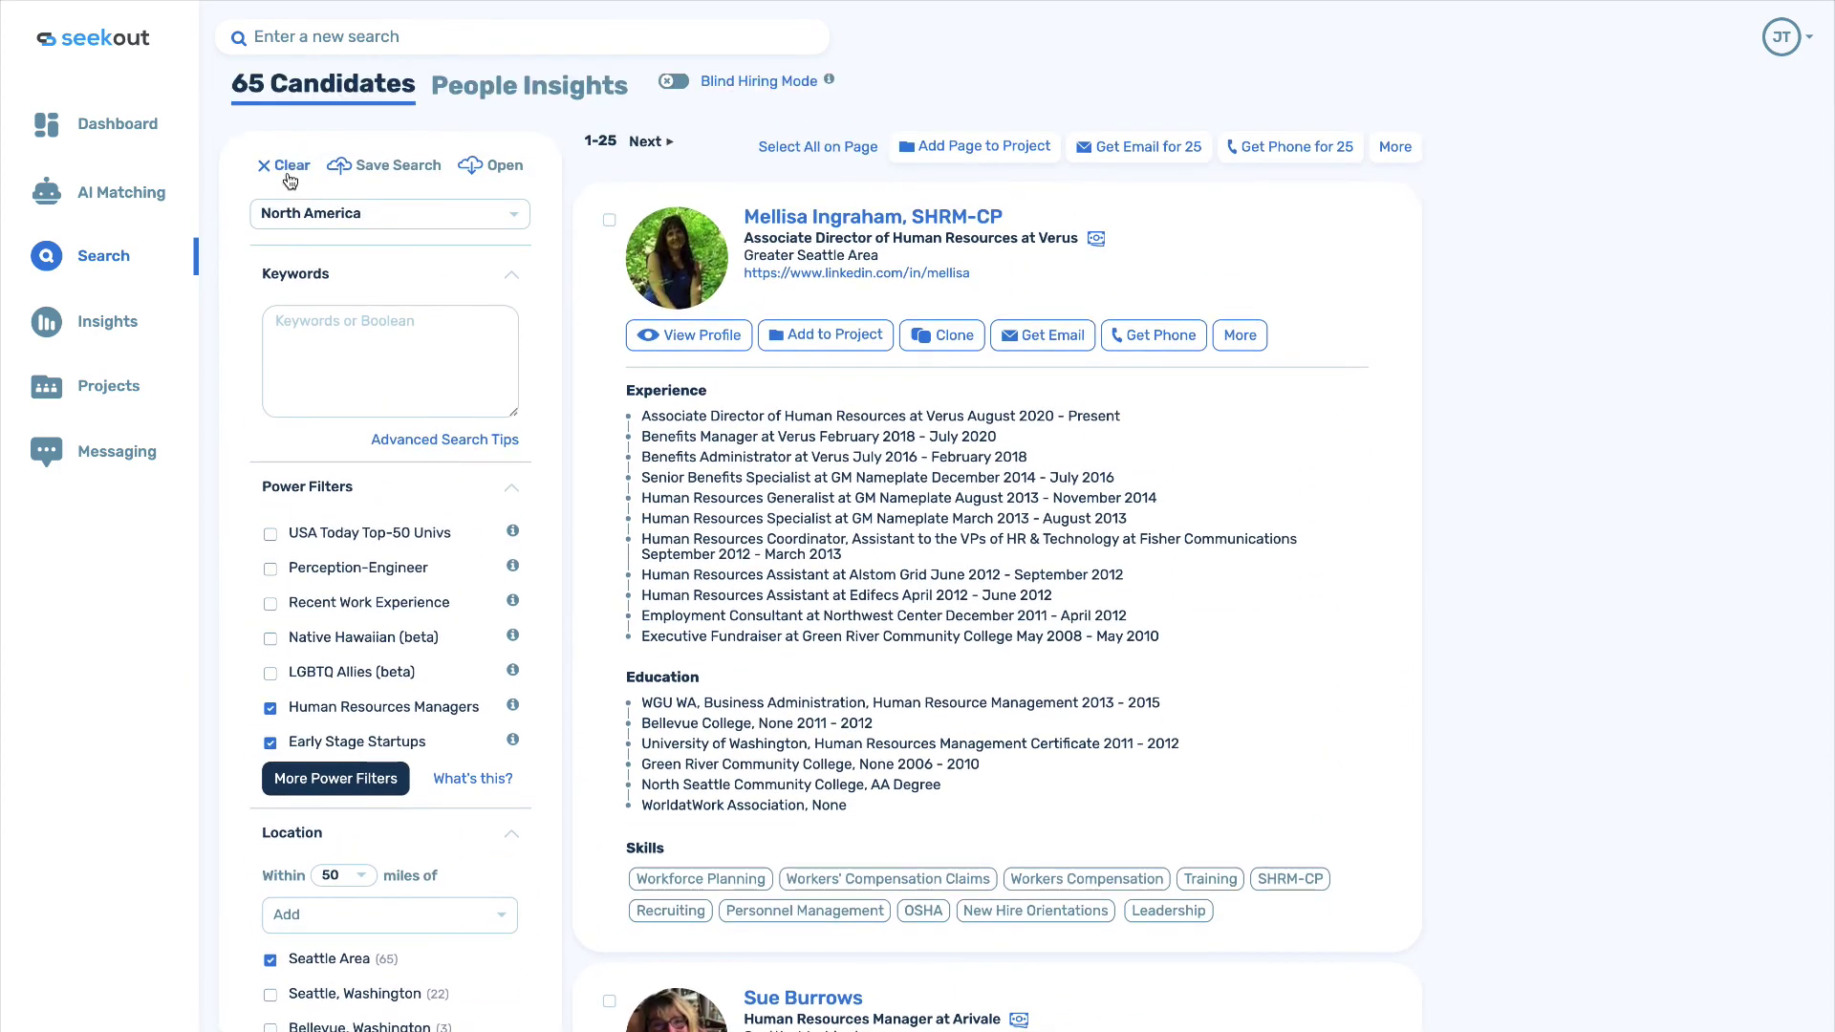
Clear all filters and run a keyword search for 'electrical engineer', returning 2.2M North American candidates.
click(287, 170)
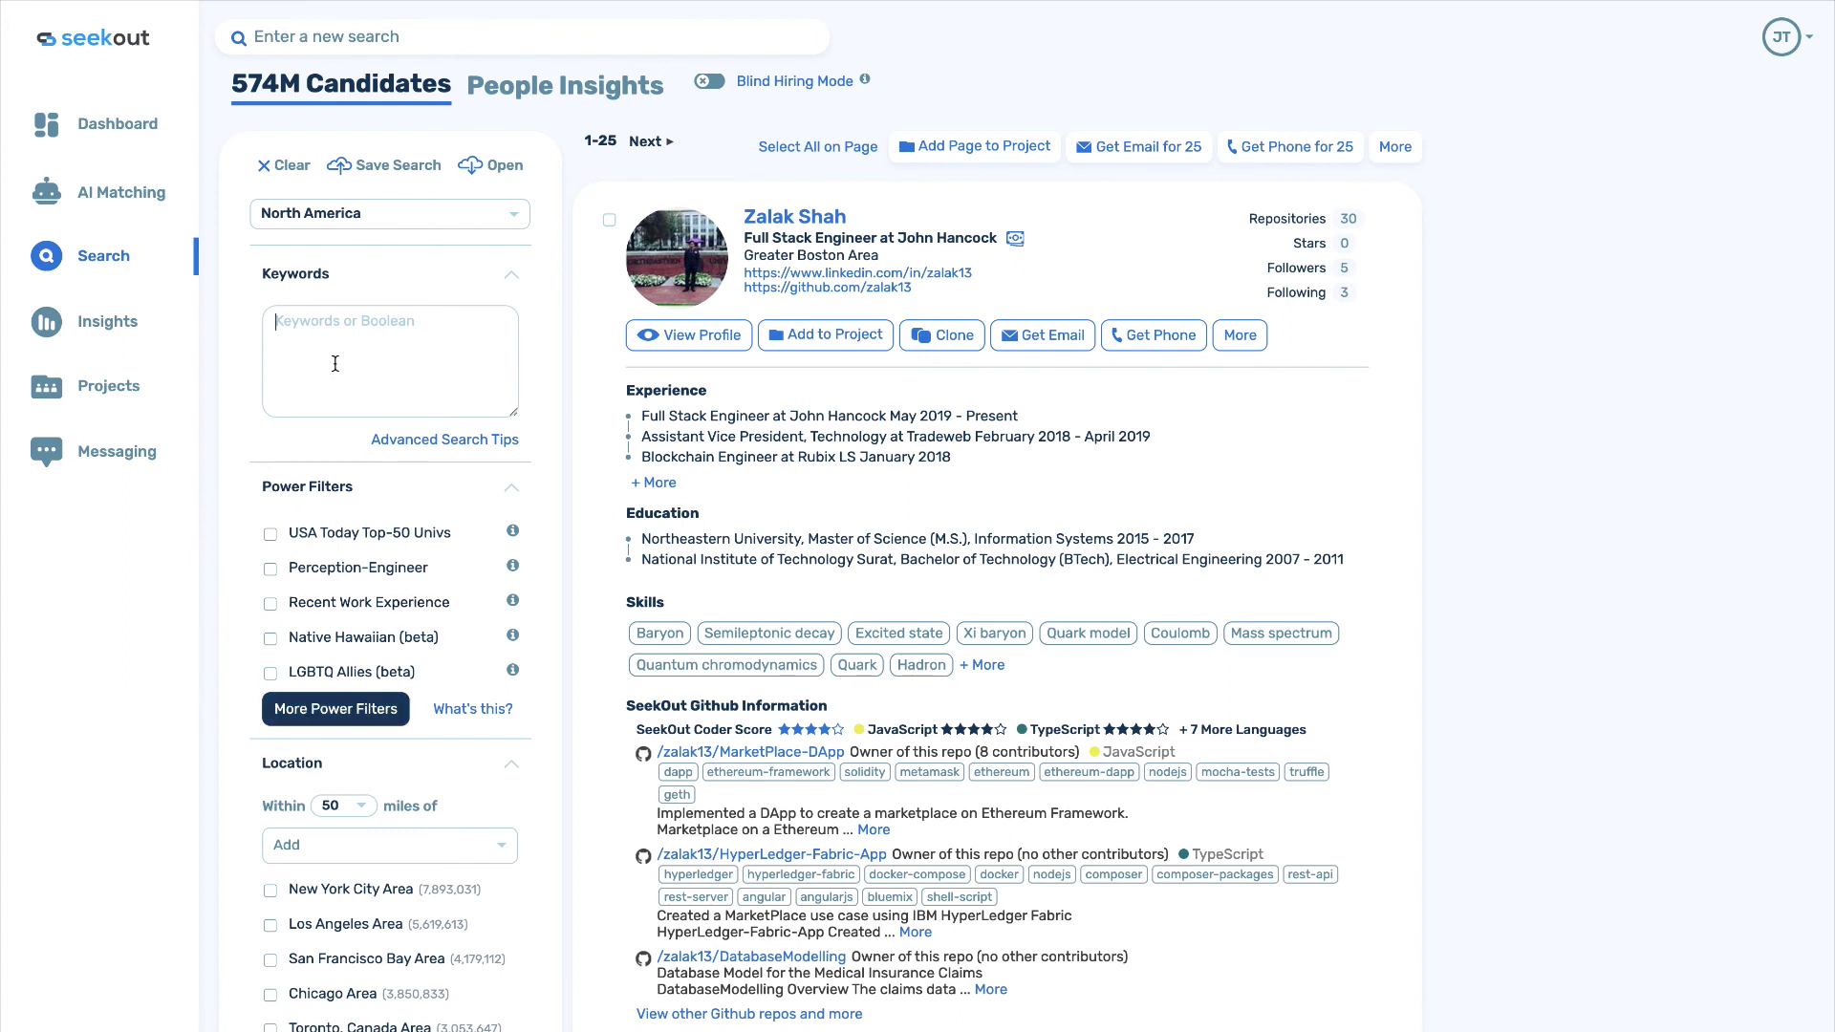
text(elec)
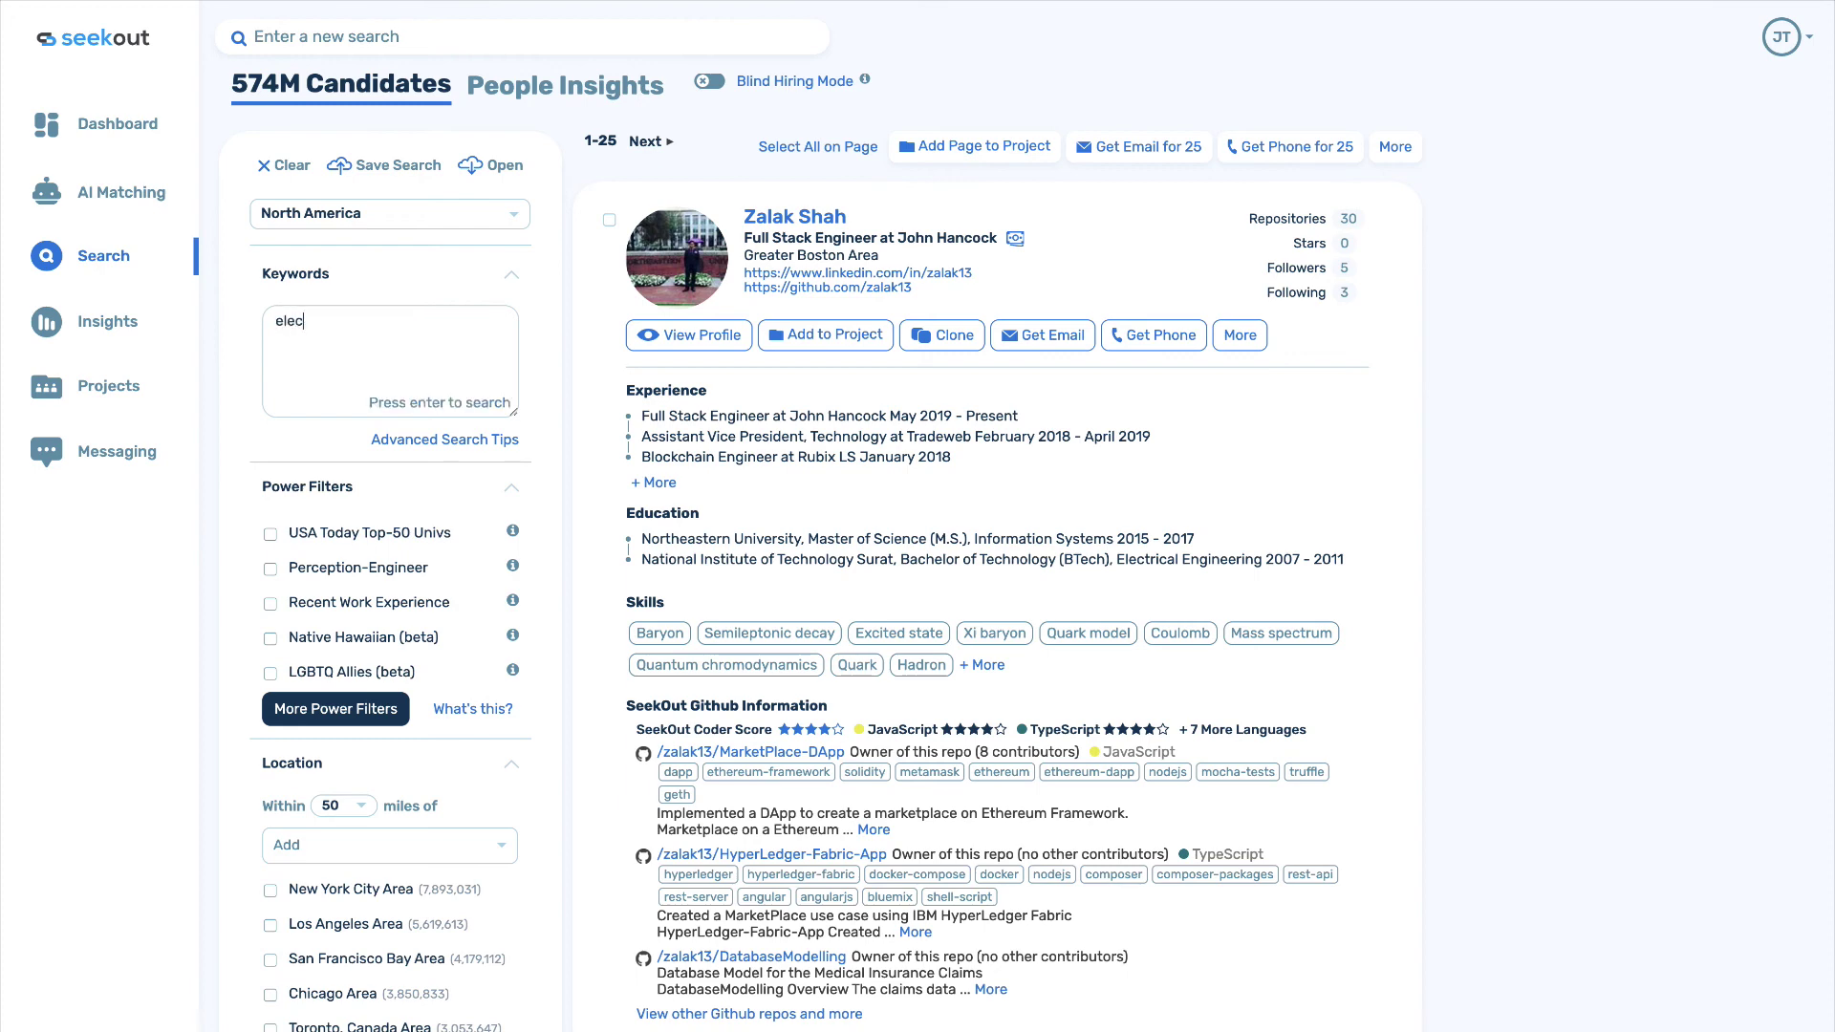
text(trical engineer)
key(Return)
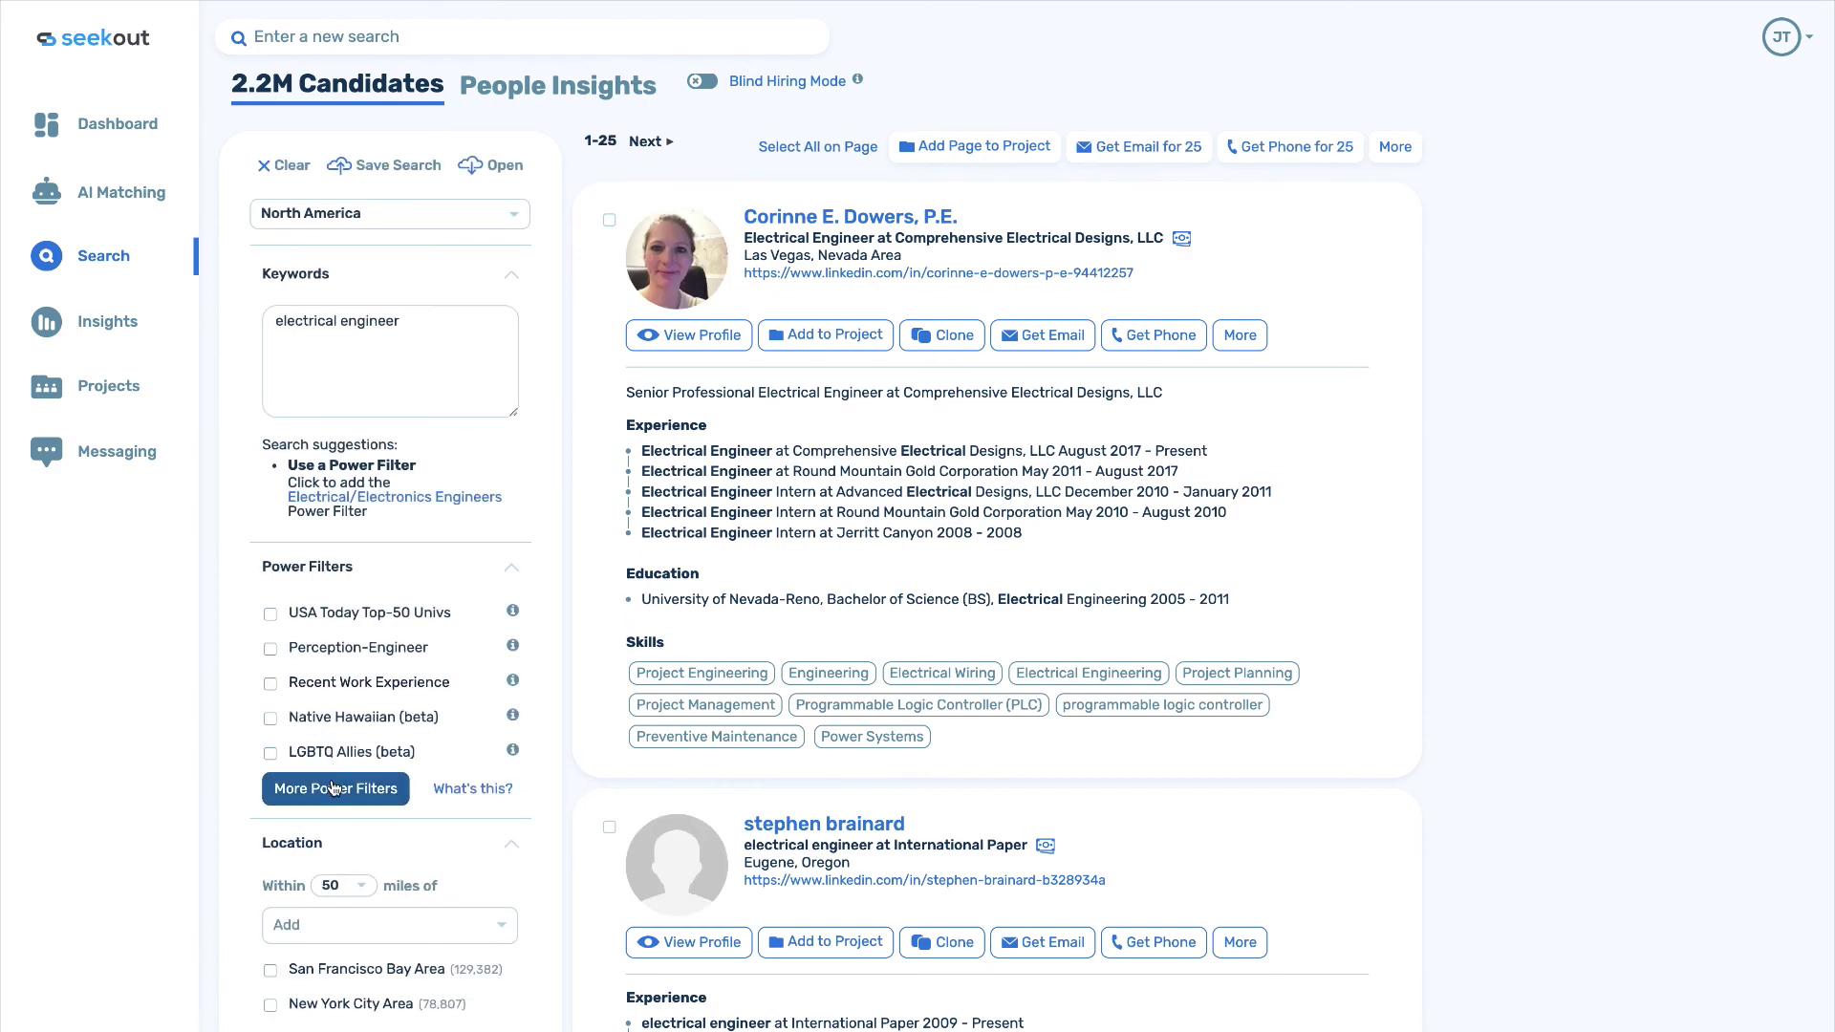
Add the Top Secret, TS CI Poly and TS SCI security clearance power filters, narrowing results to 50.5k.
click(334, 788)
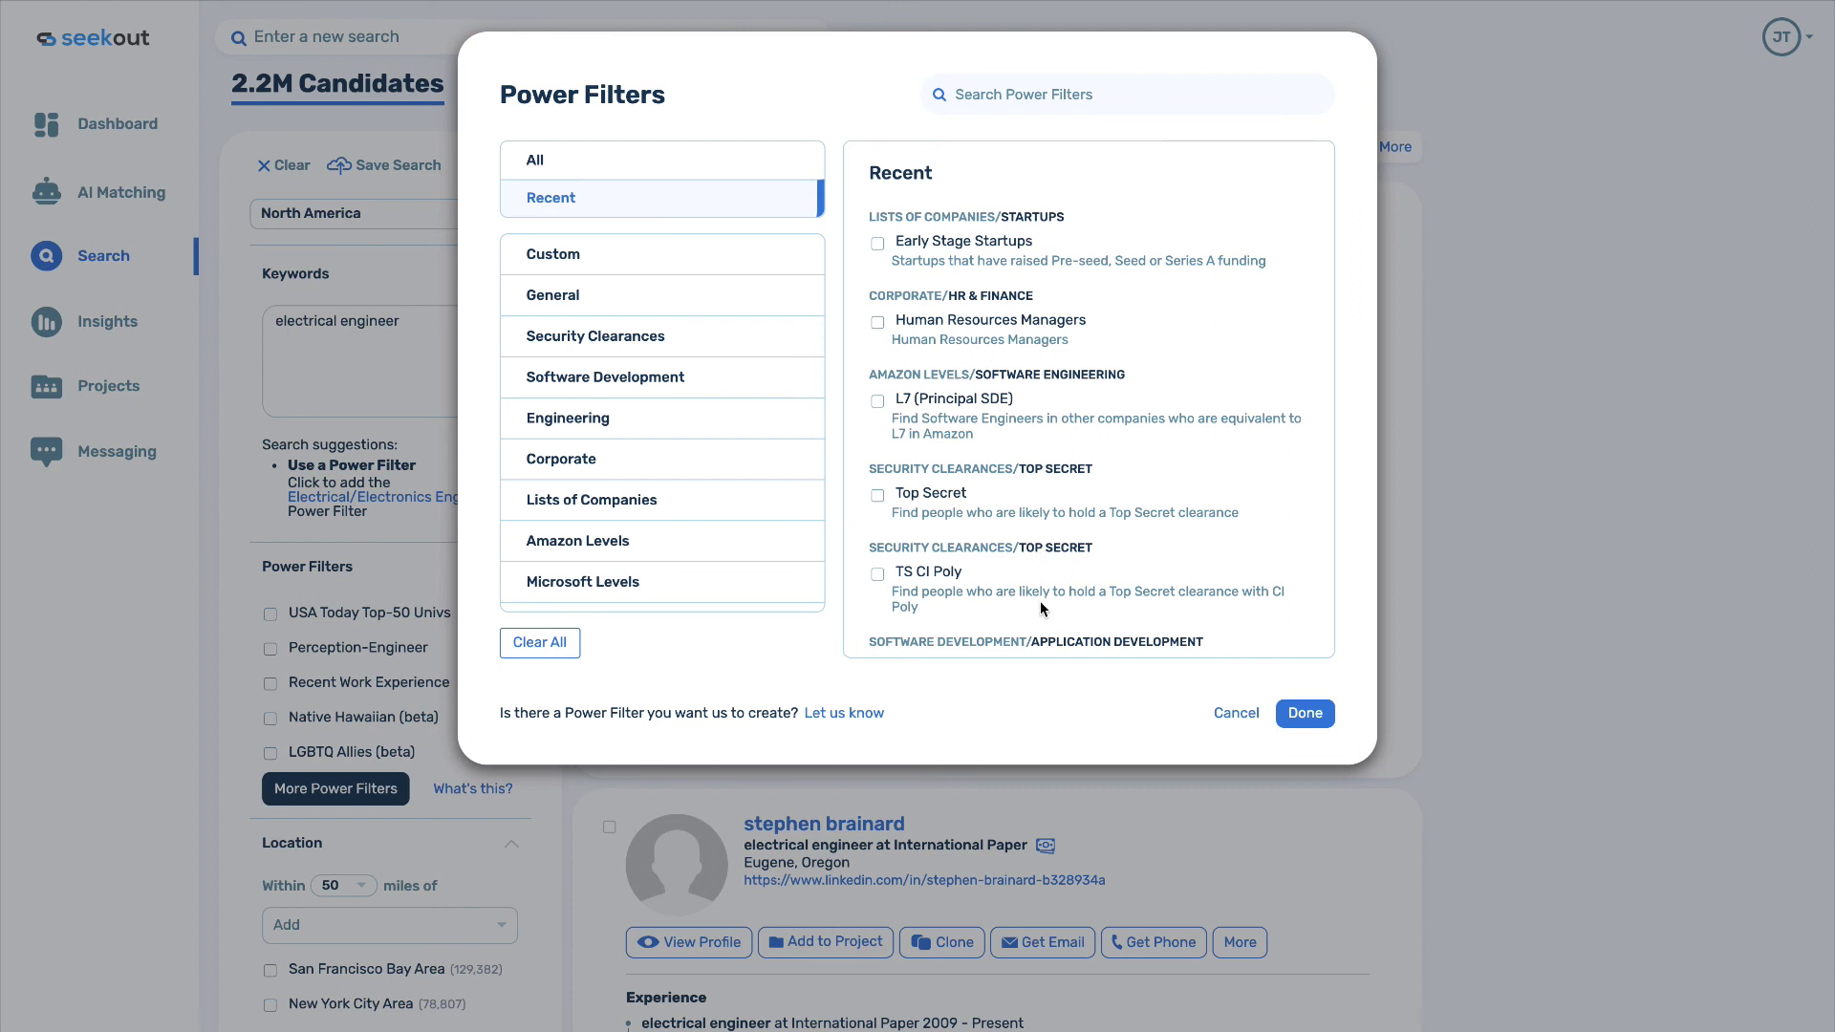
click(602, 339)
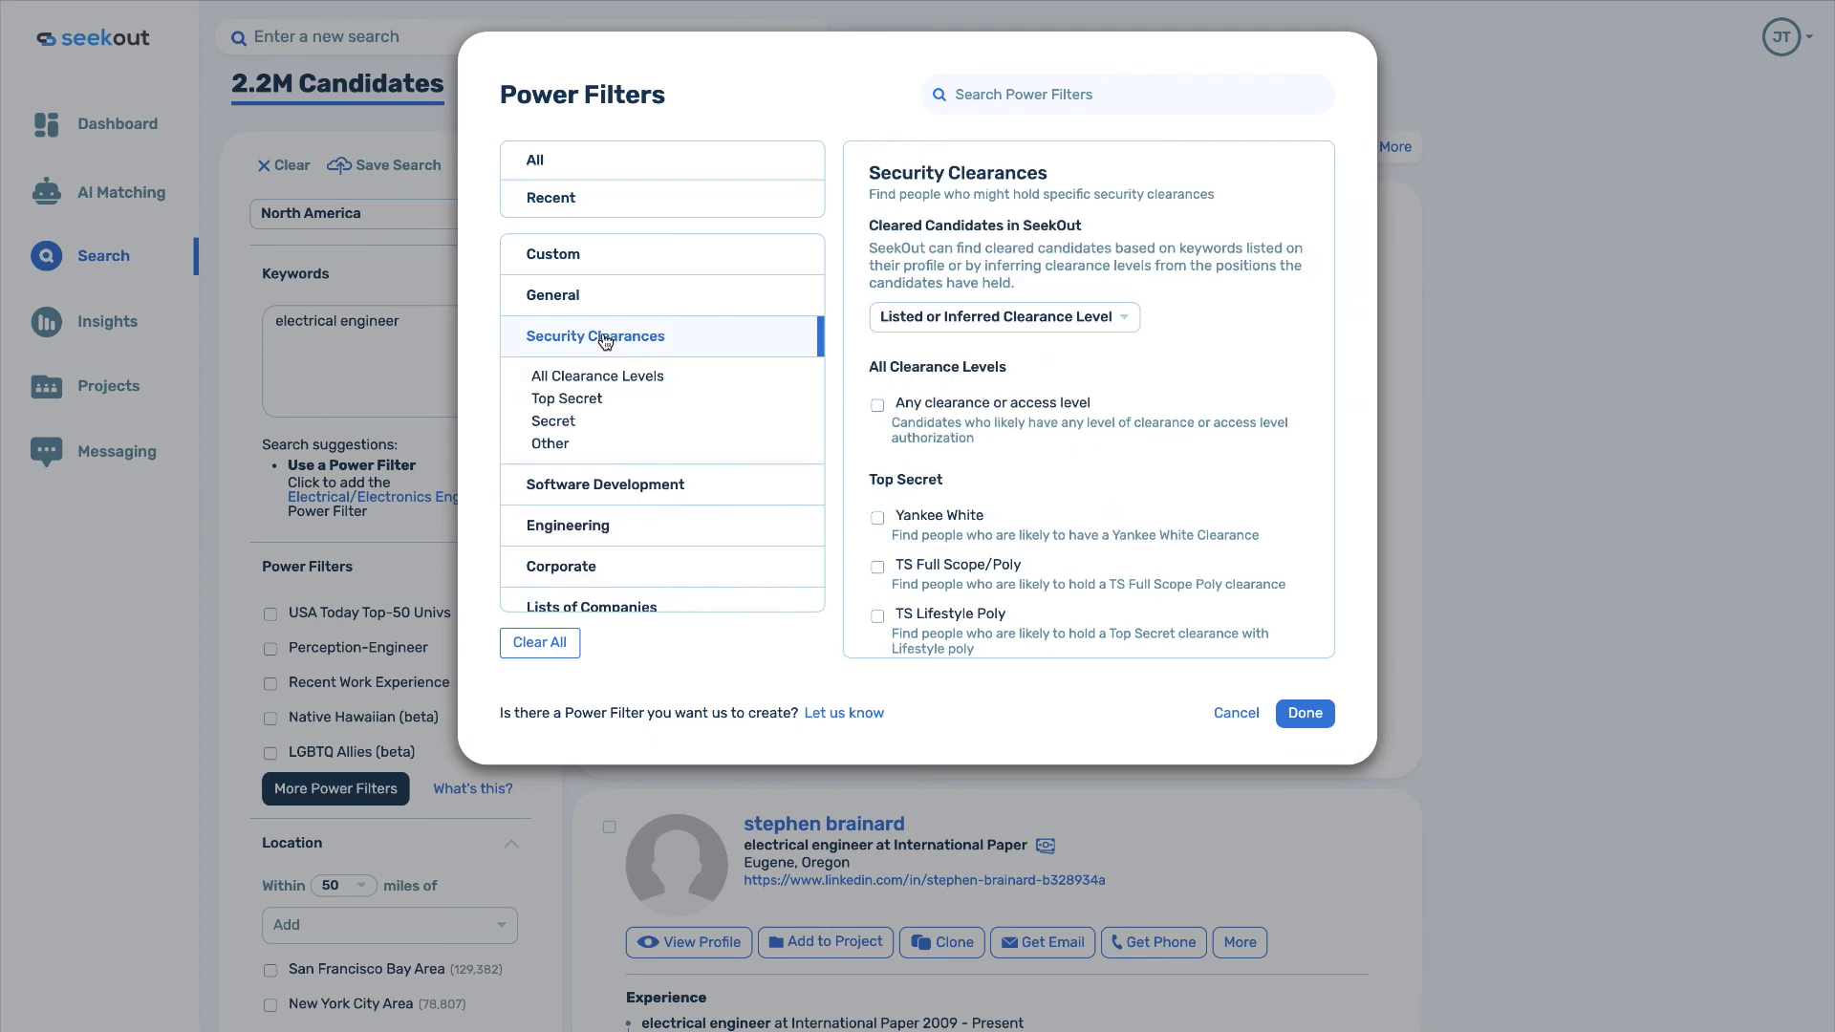
click(972, 317)
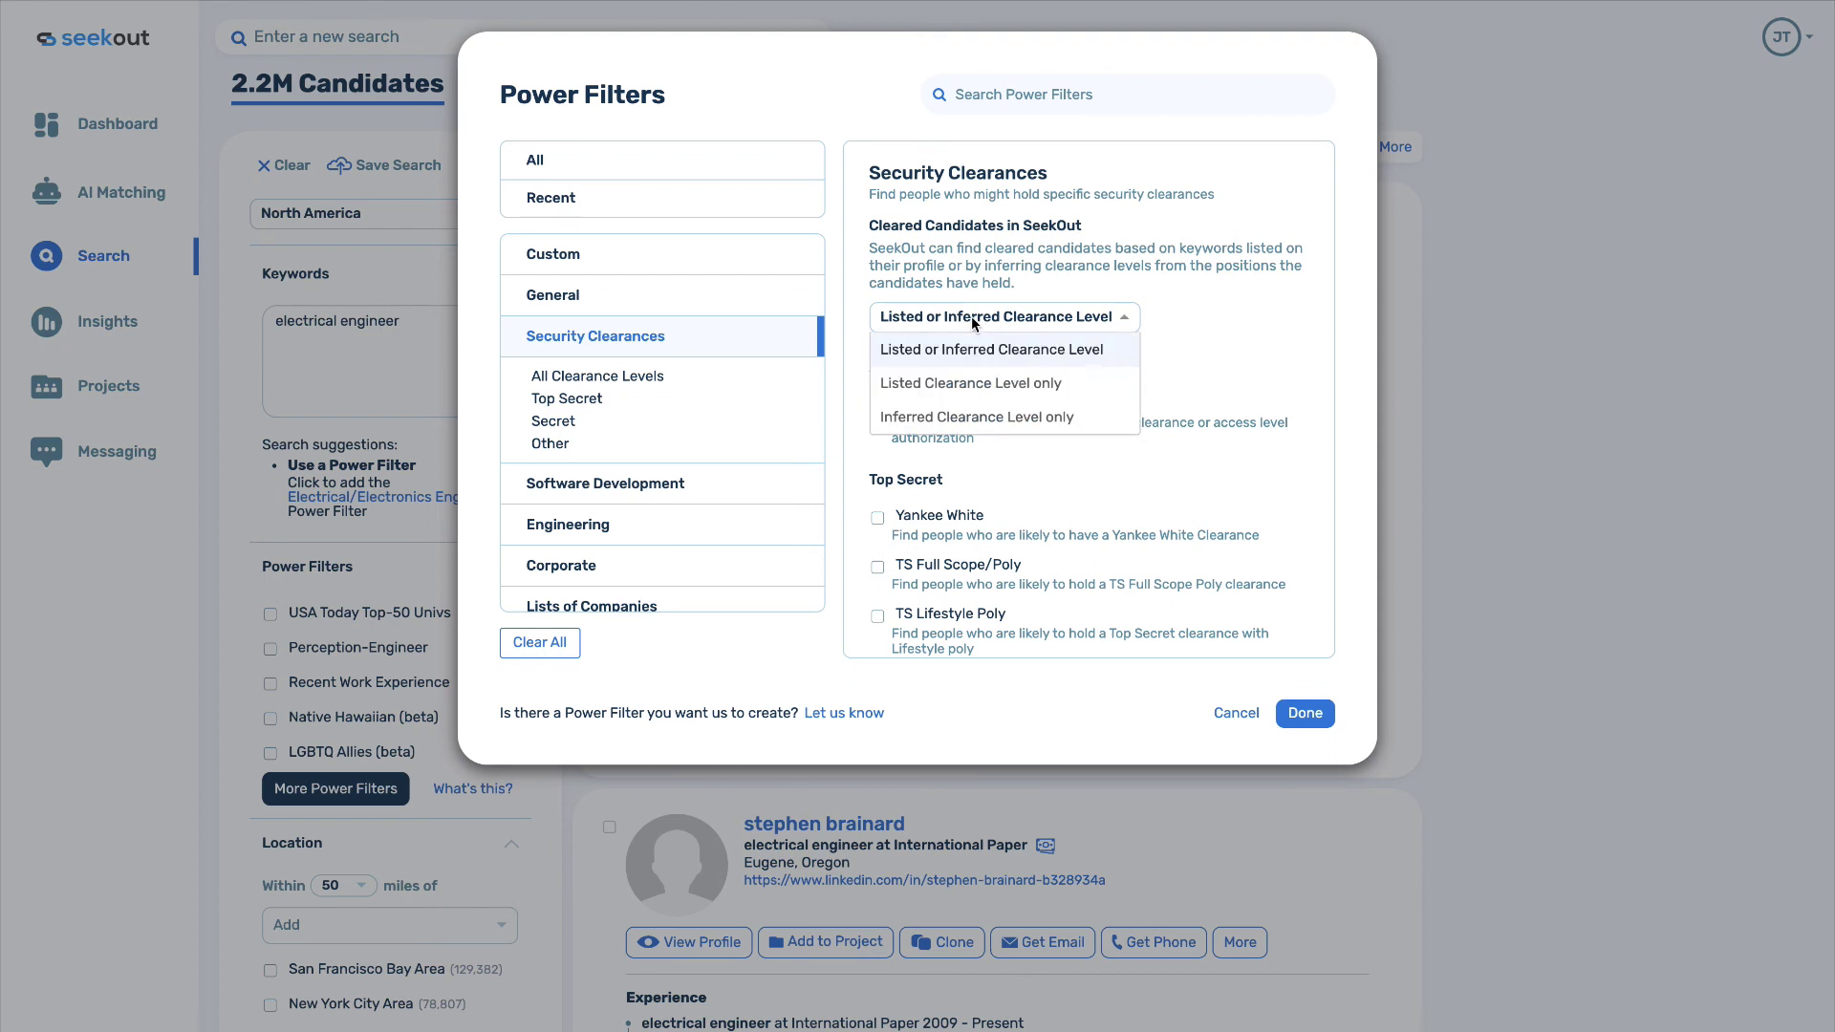
click(970, 315)
scroll(981, 519, down, 3)
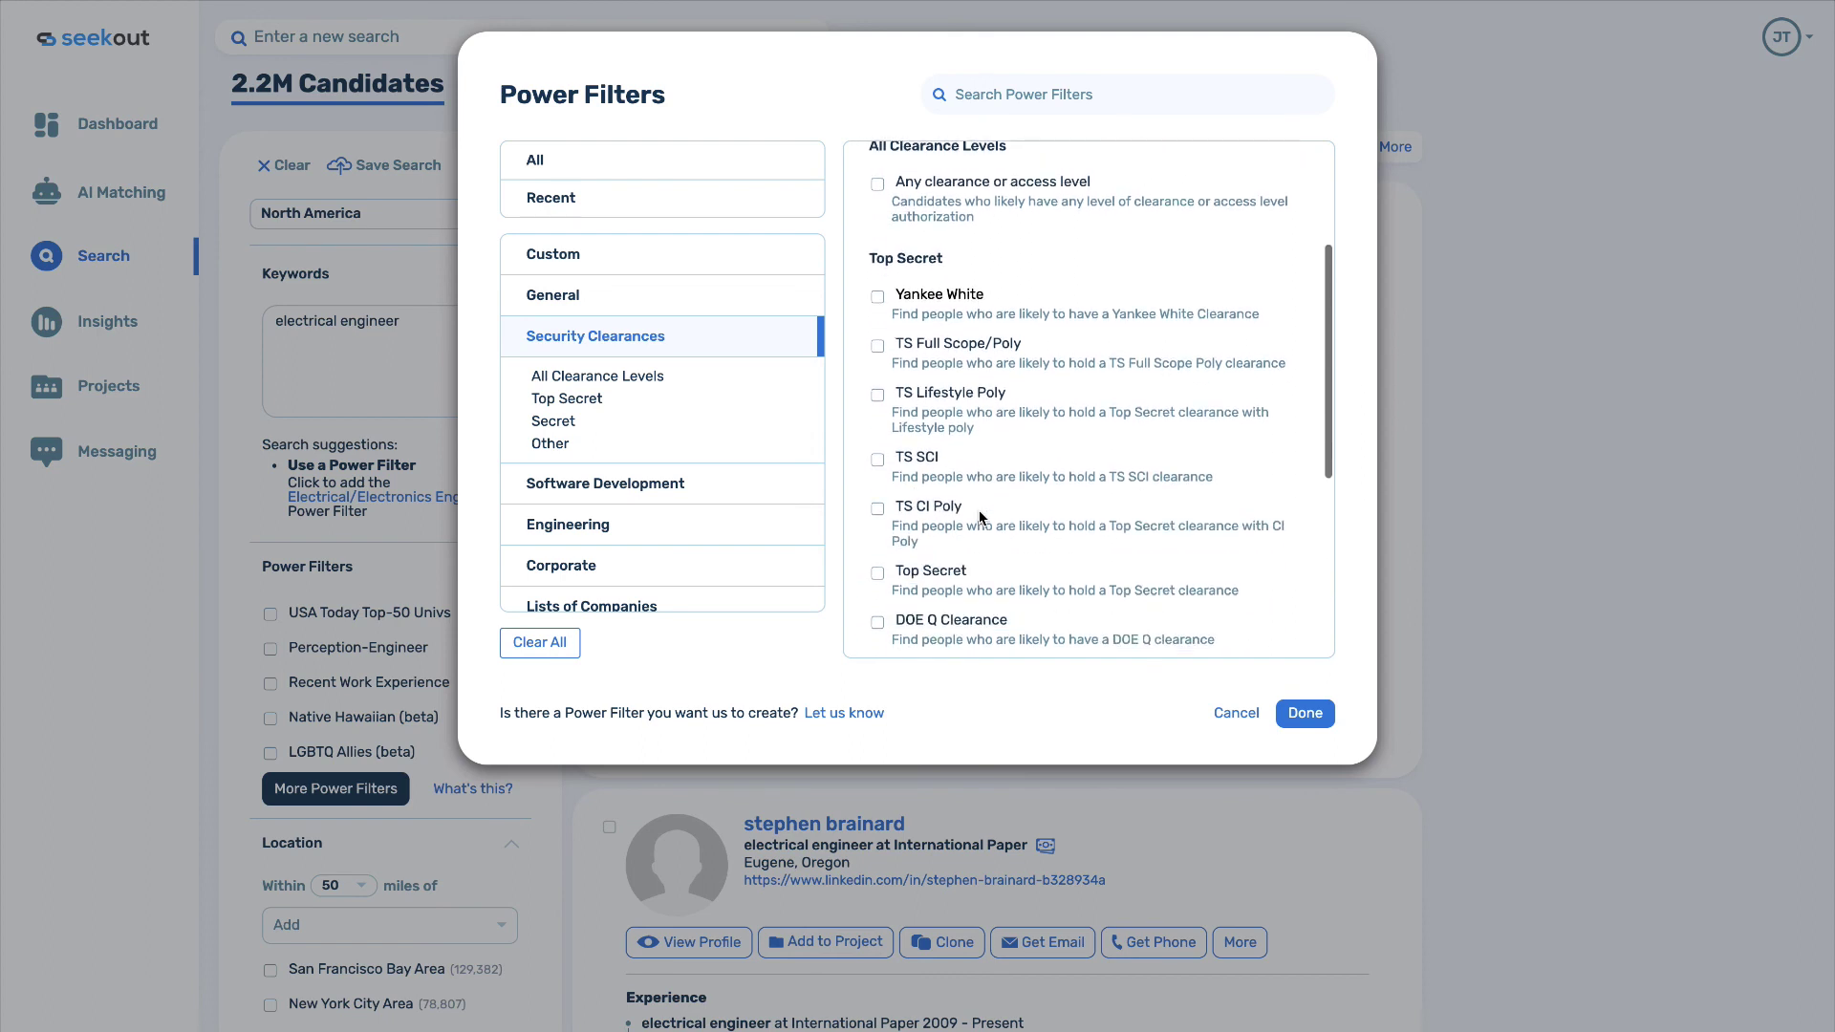
scroll(980, 516, down, 2)
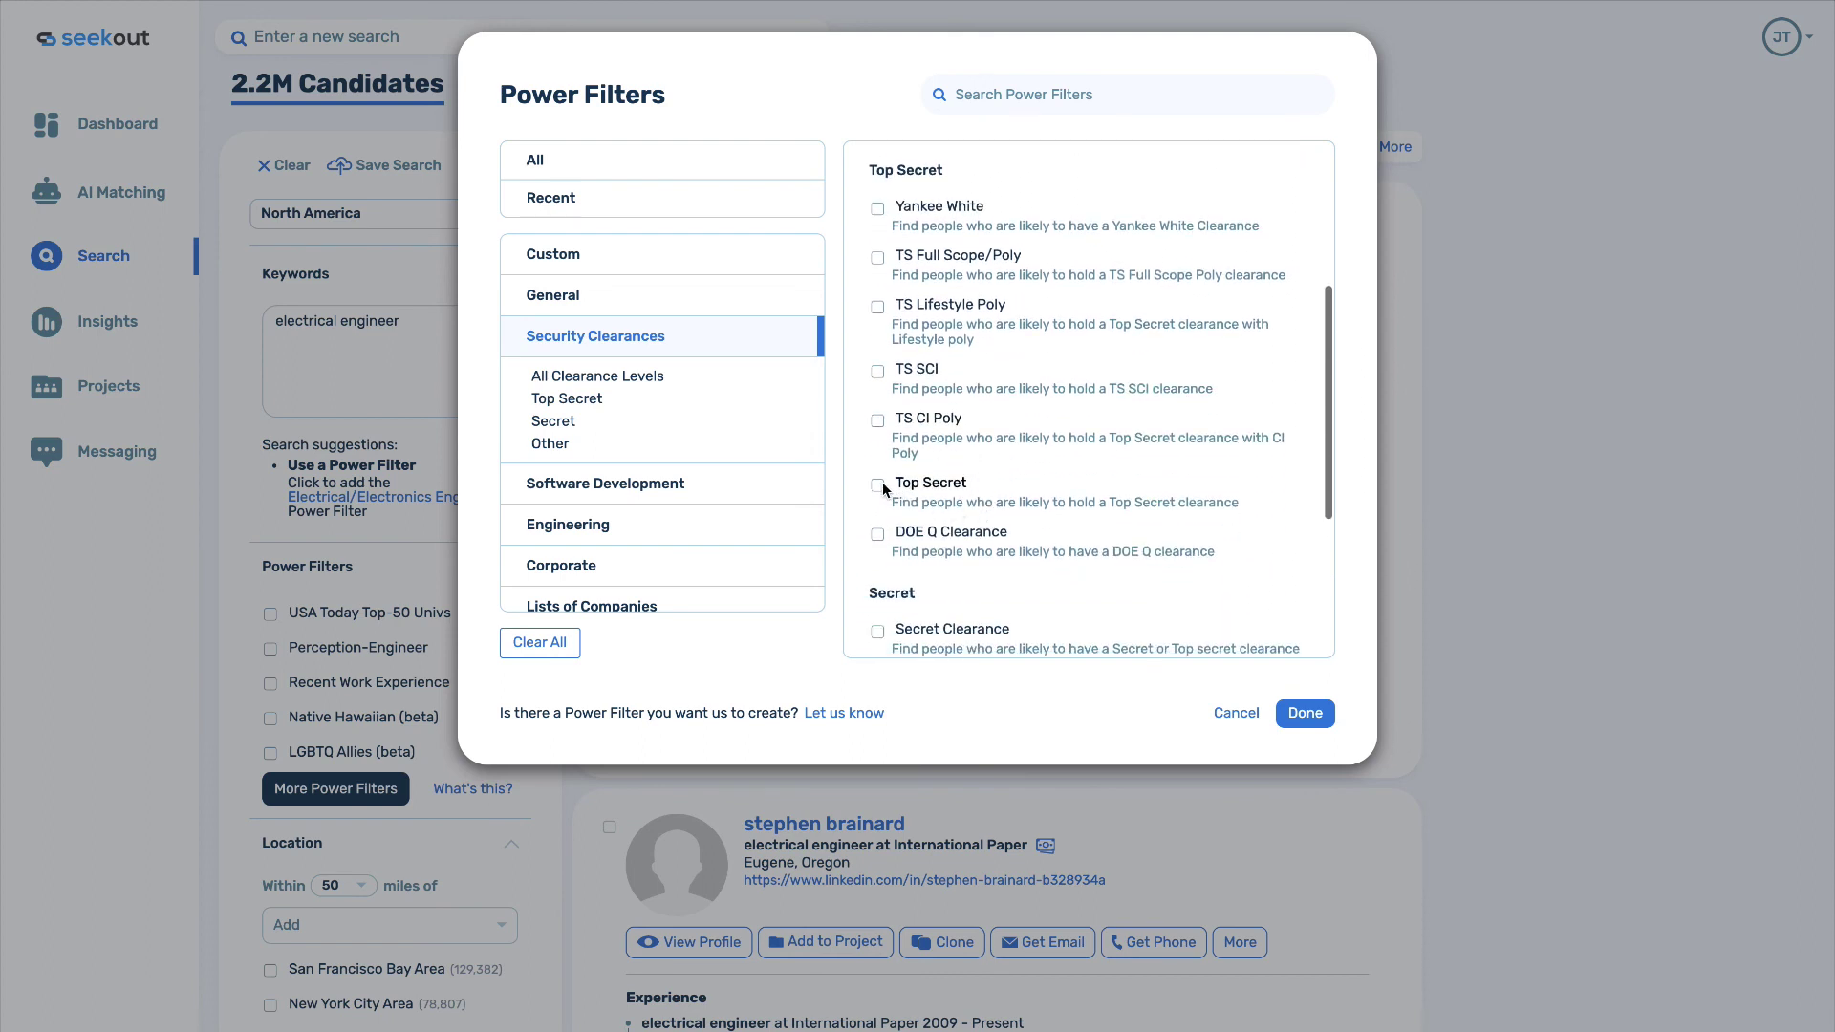
click(878, 485)
click(878, 421)
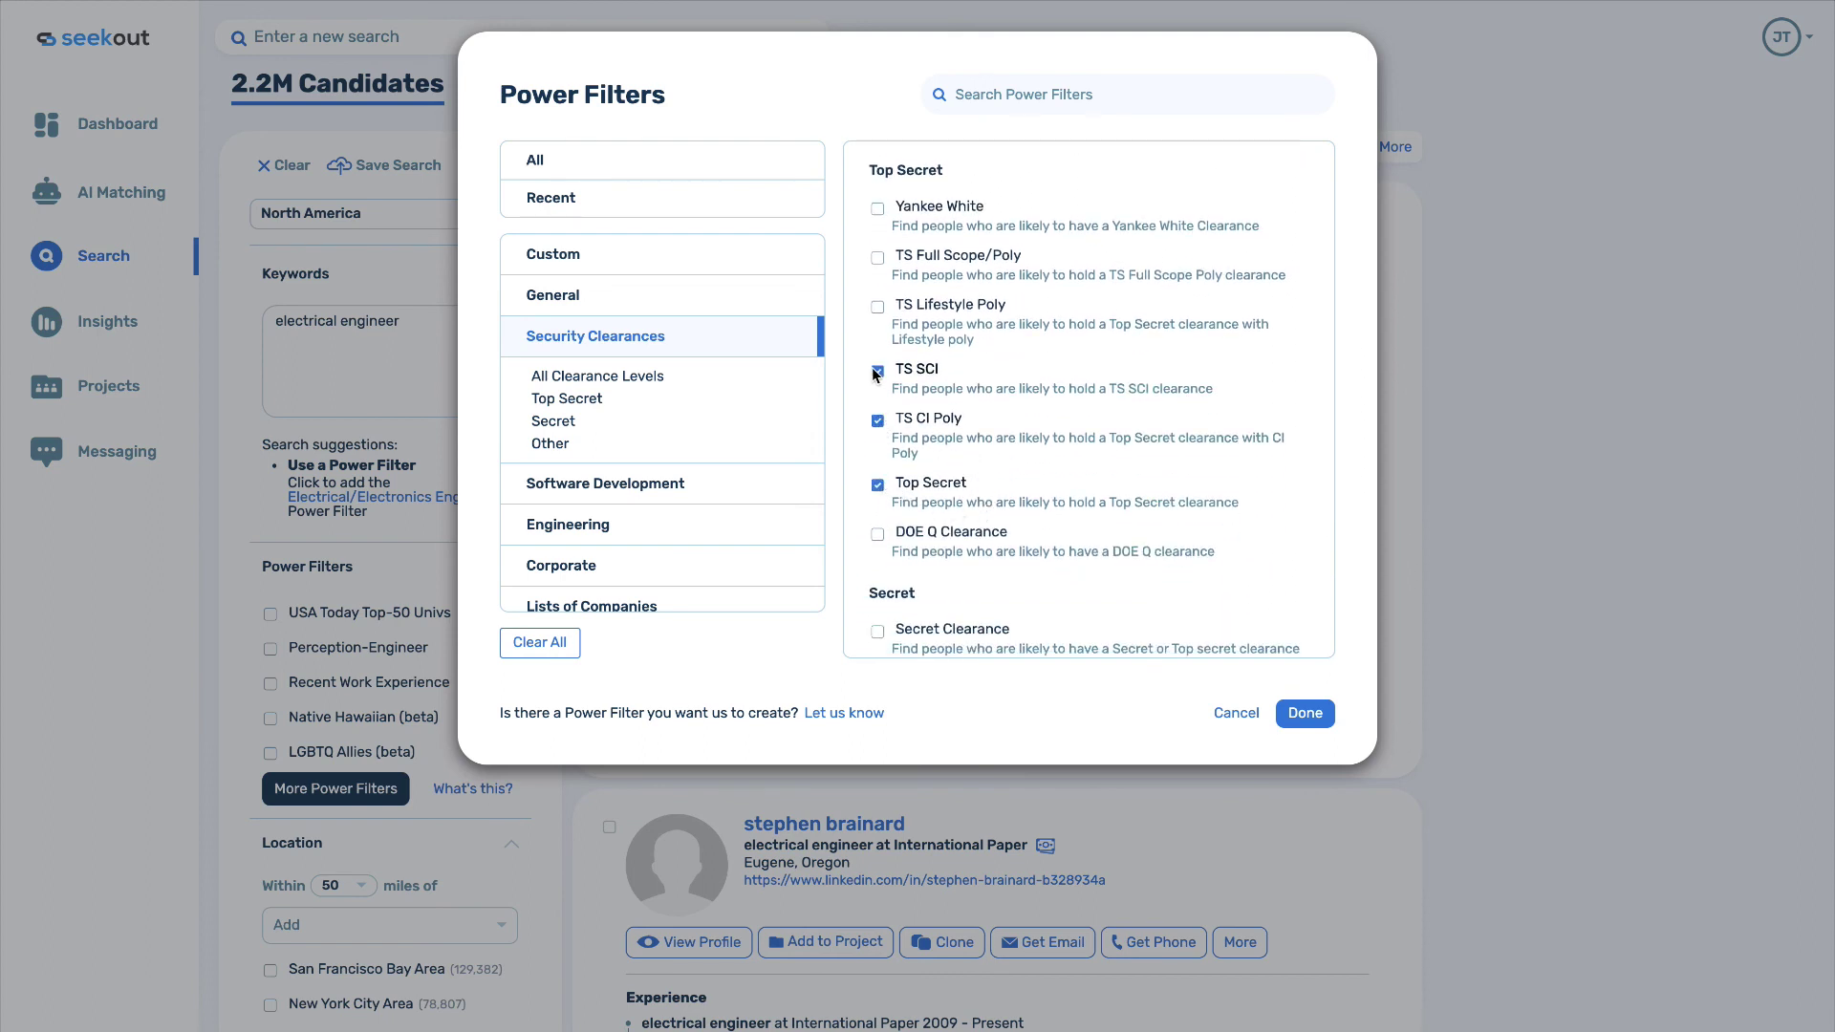
click(1298, 713)
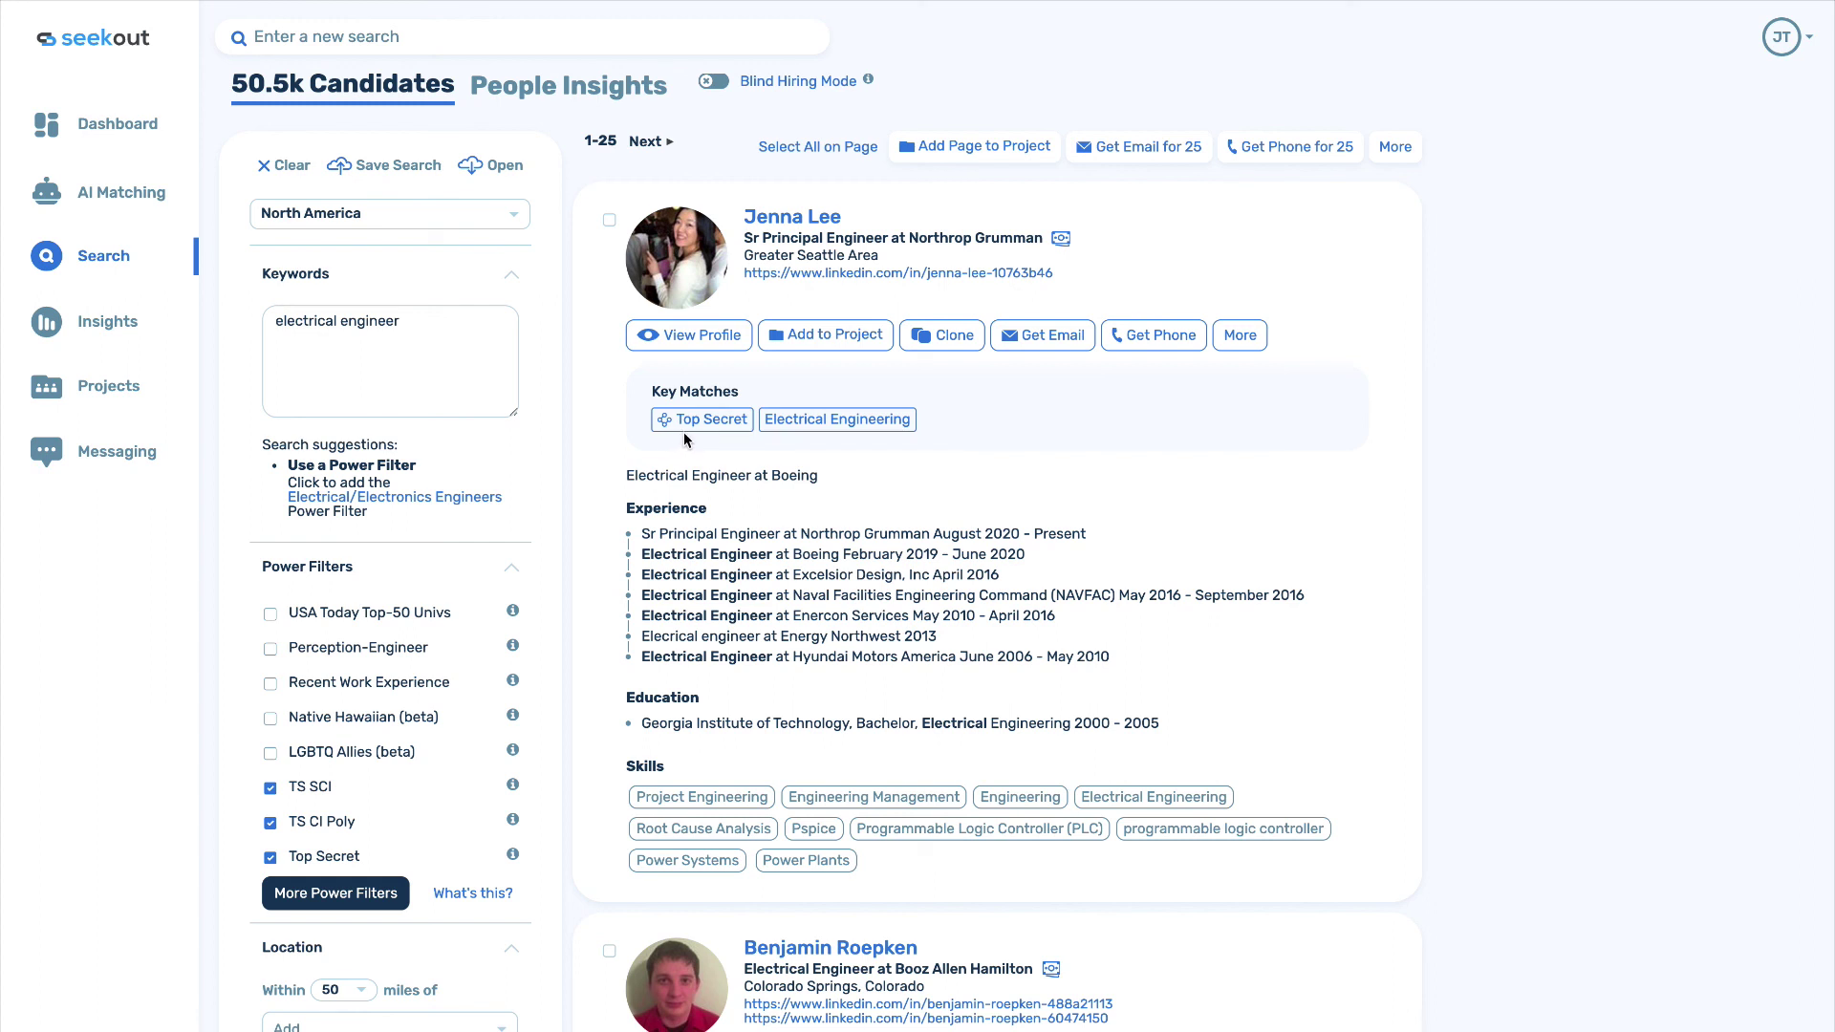
Review the key-match tag explanations, then clear the electrical engineer keywords and clearance filters back to 574M.
mouse_move(684, 423)
scroll(592, 421, down, 3)
scroll(592, 423, down, 3)
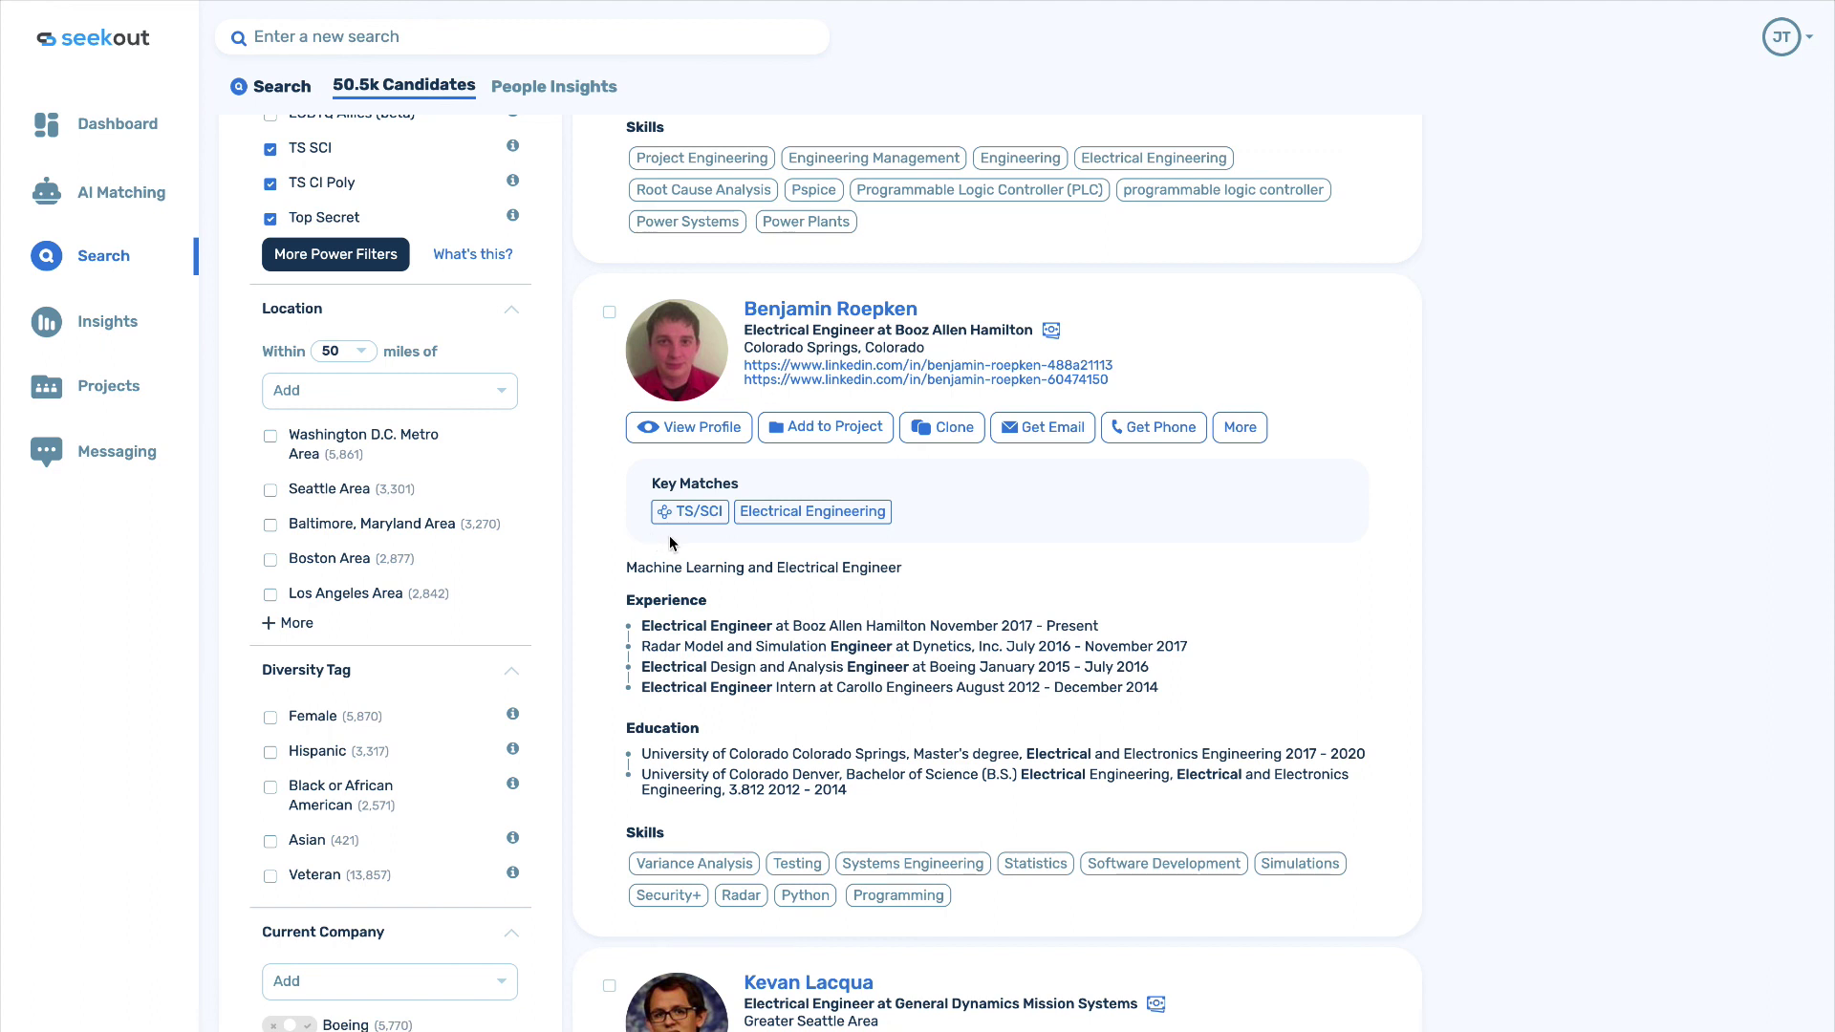
mouse_move(678, 515)
scroll(569, 495, up, 10)
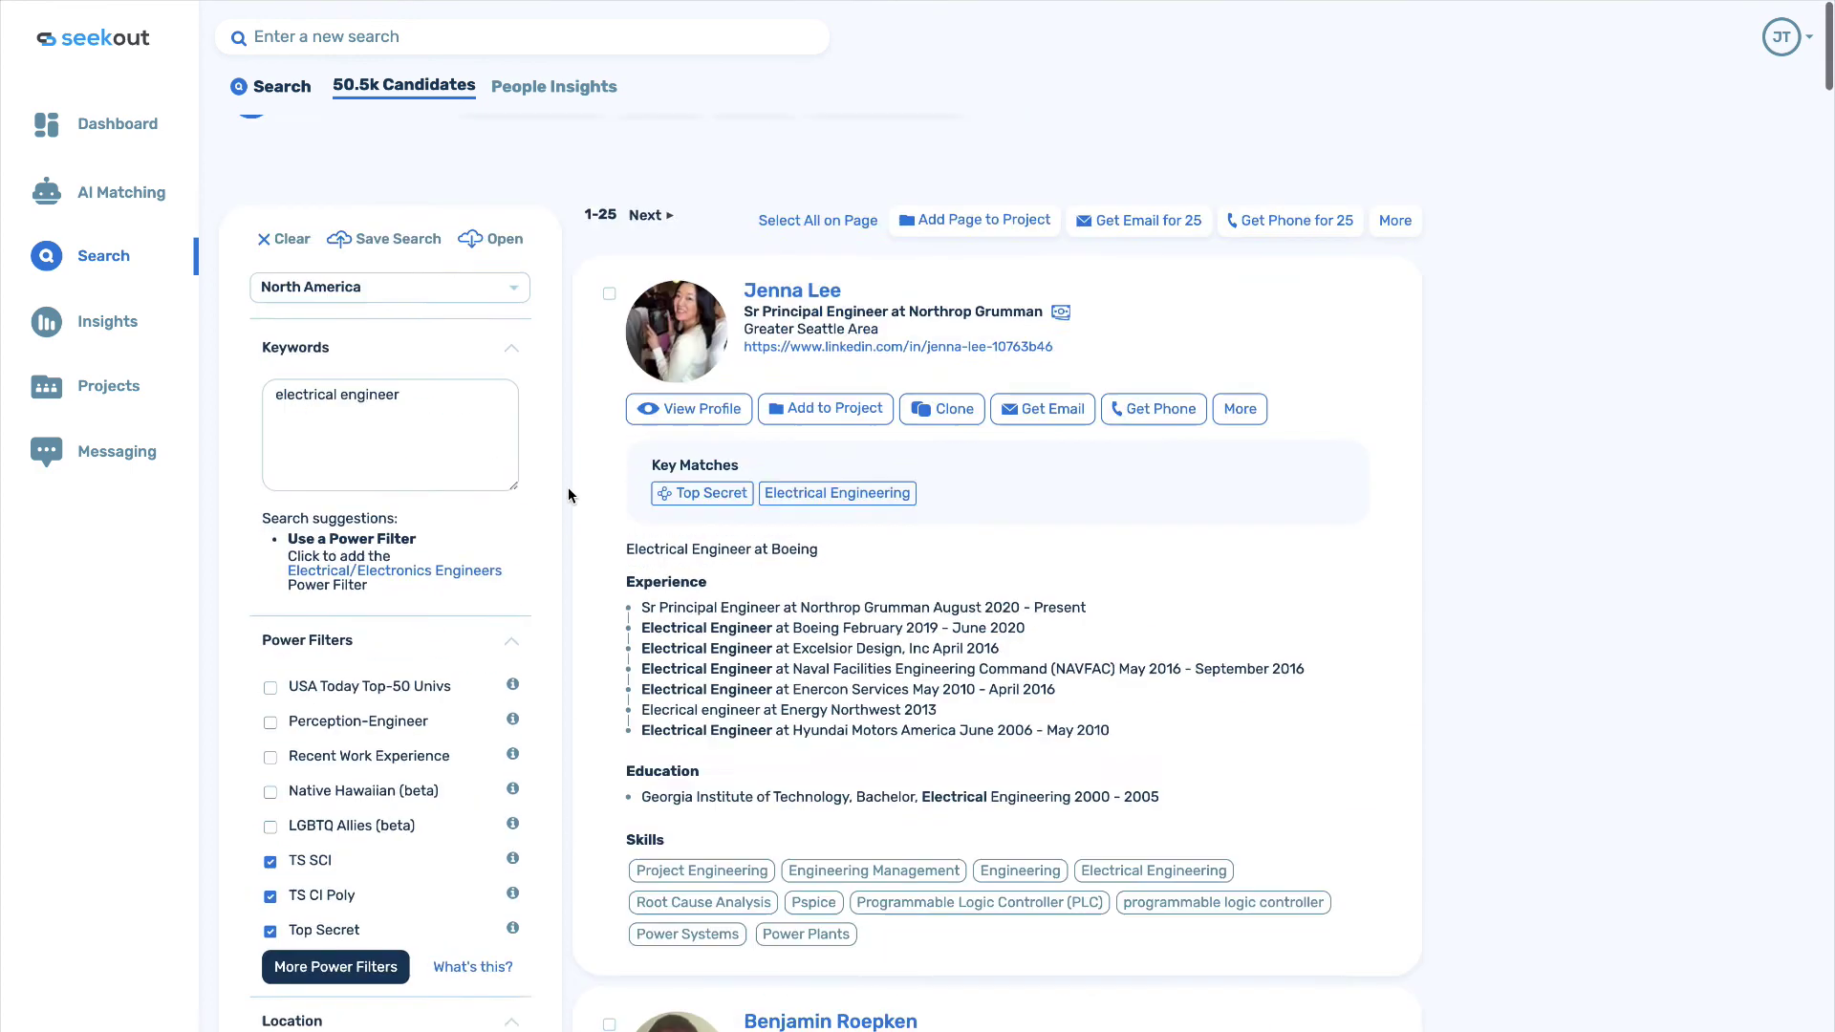
click(289, 239)
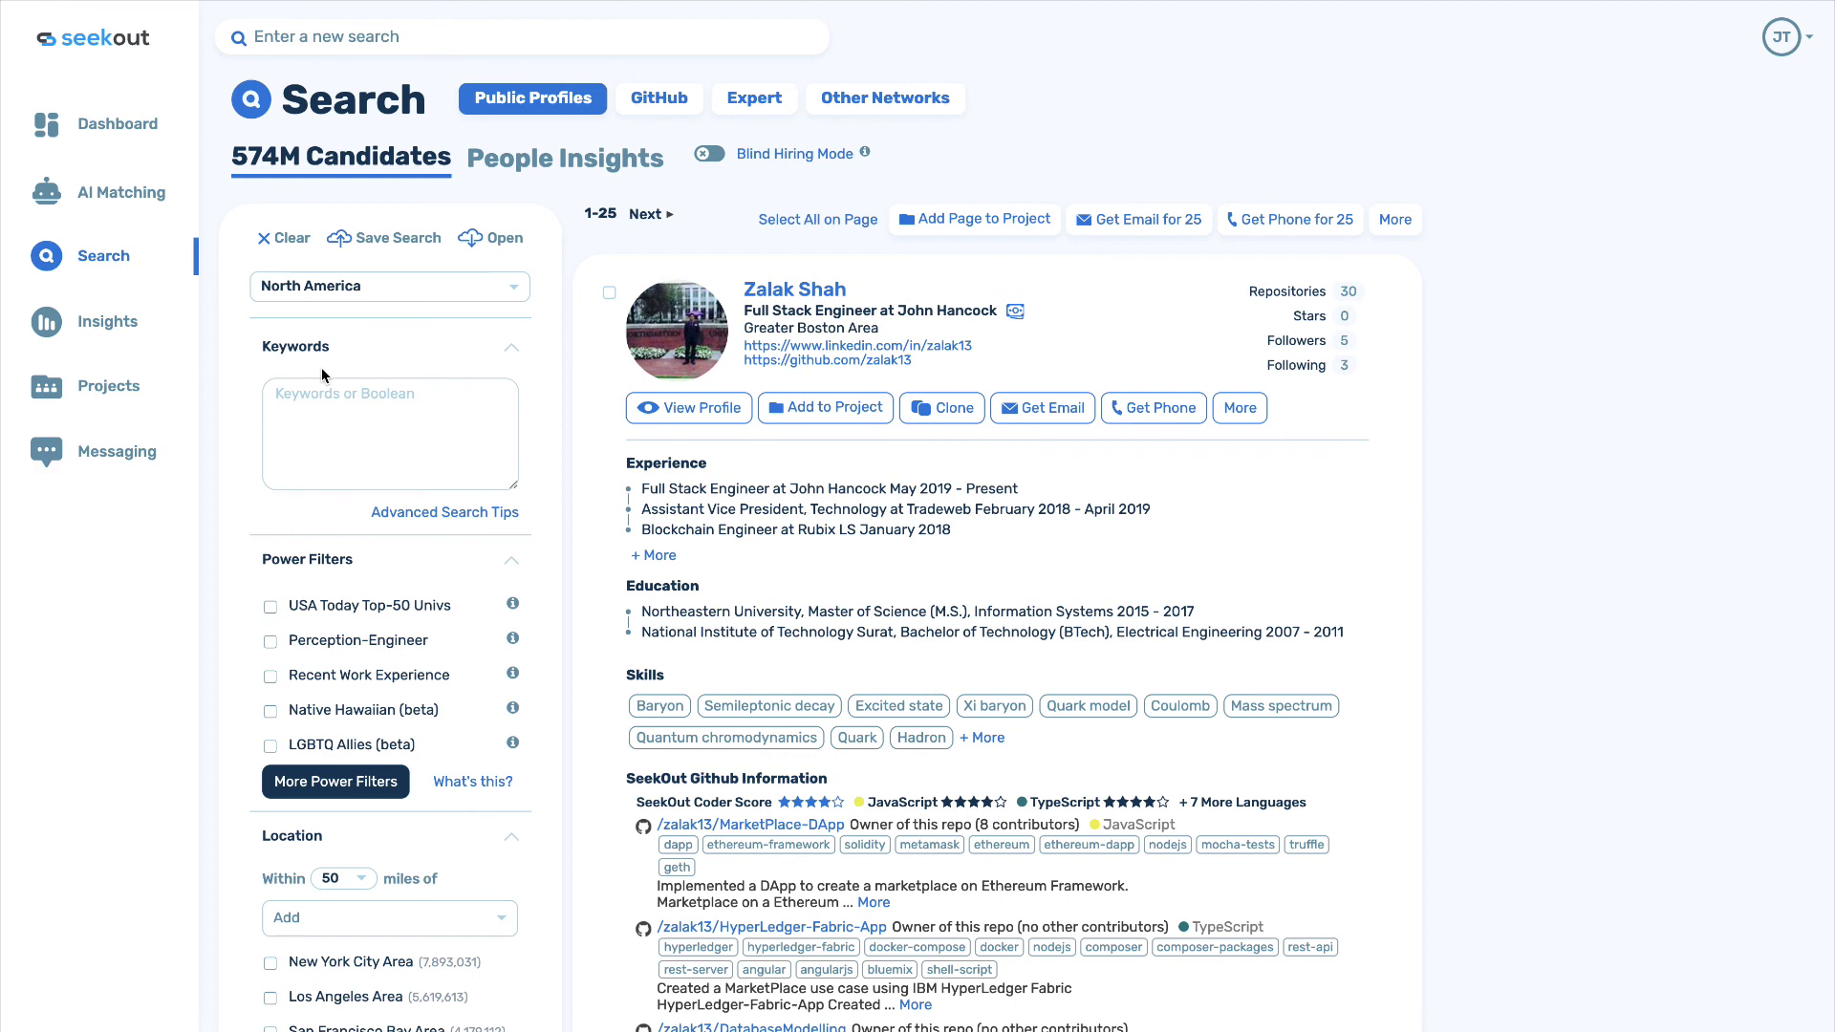
Apply the AWS power filter under Software Development, giving 429.7k candidates.
click(336, 785)
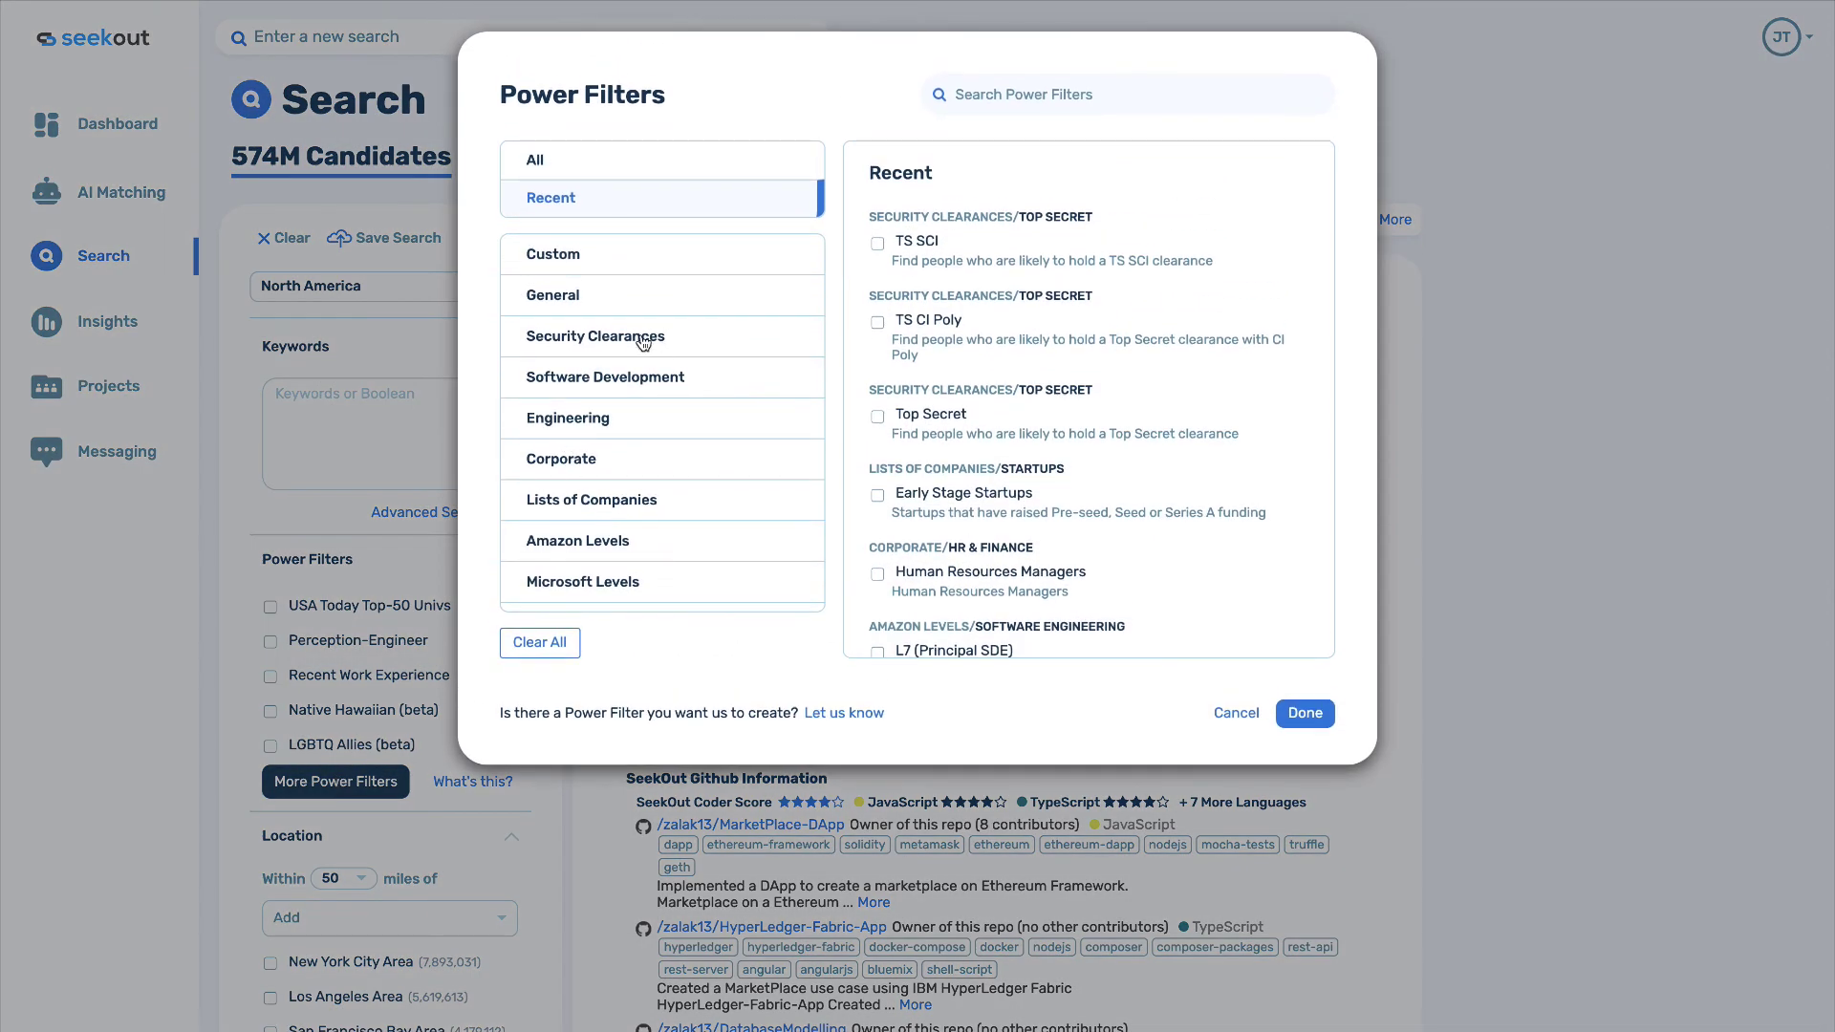
click(605, 375)
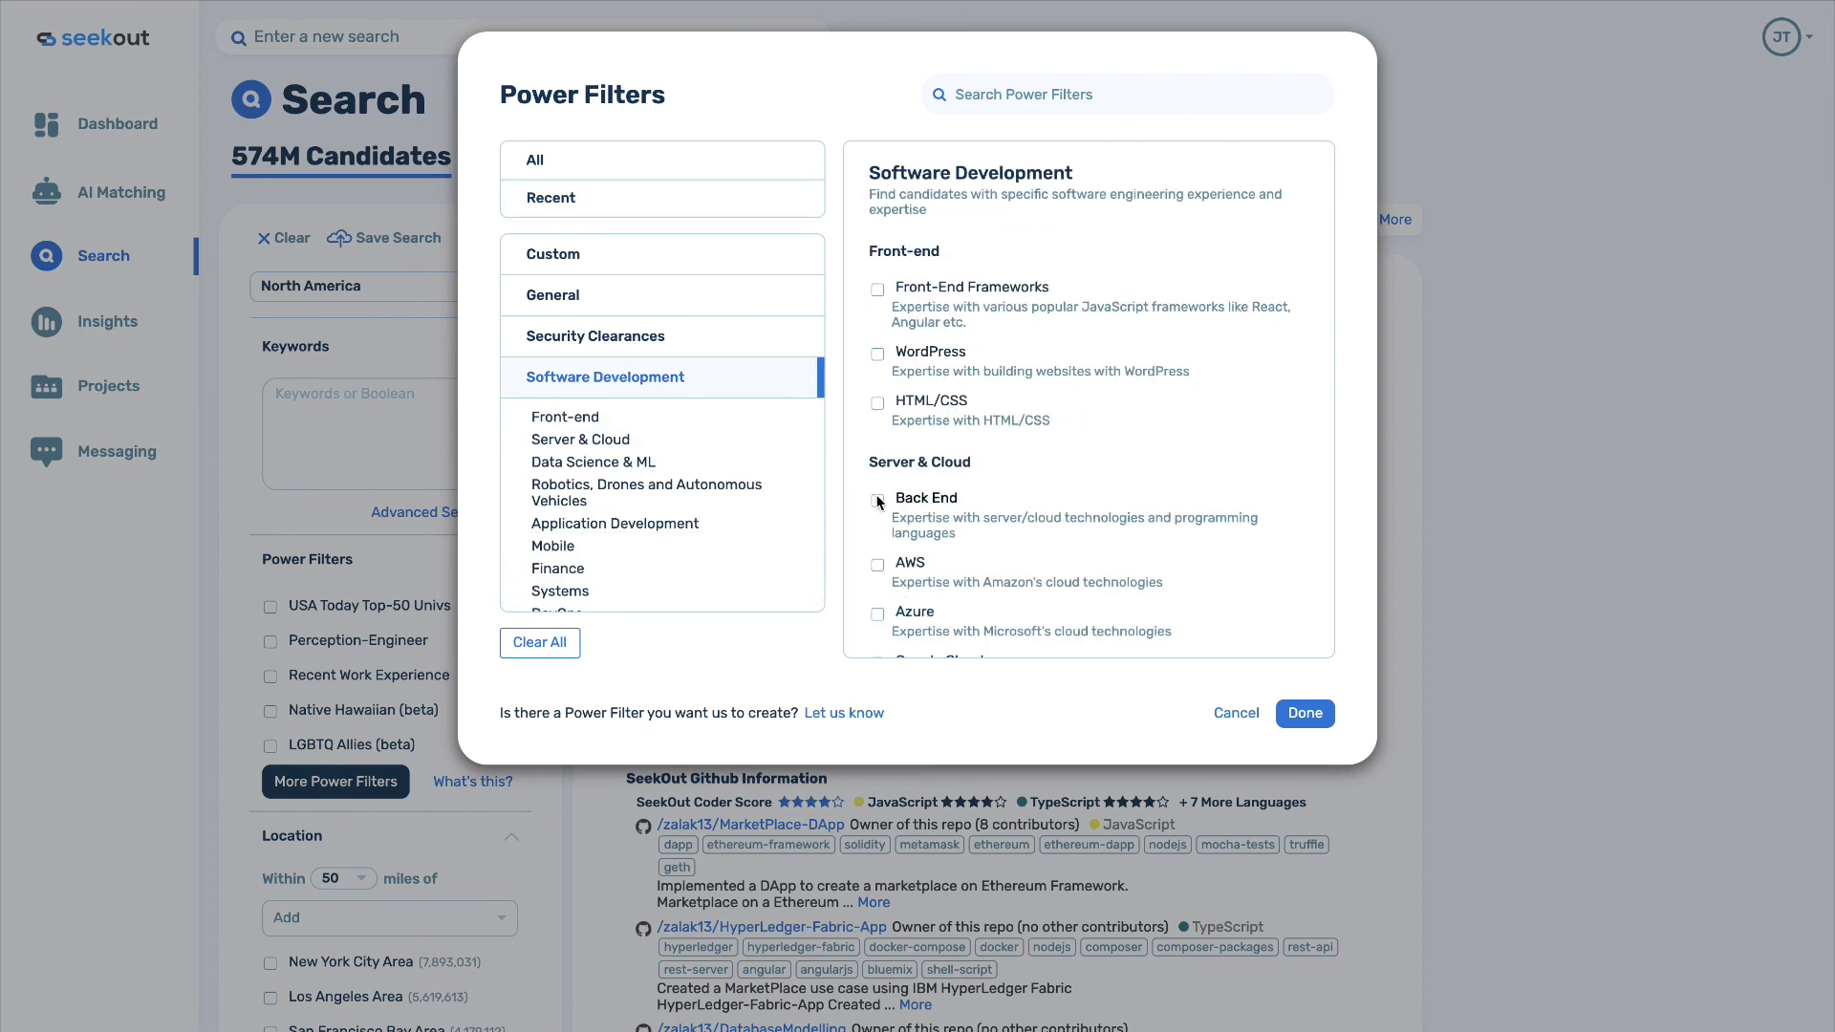
click(878, 564)
click(1290, 712)
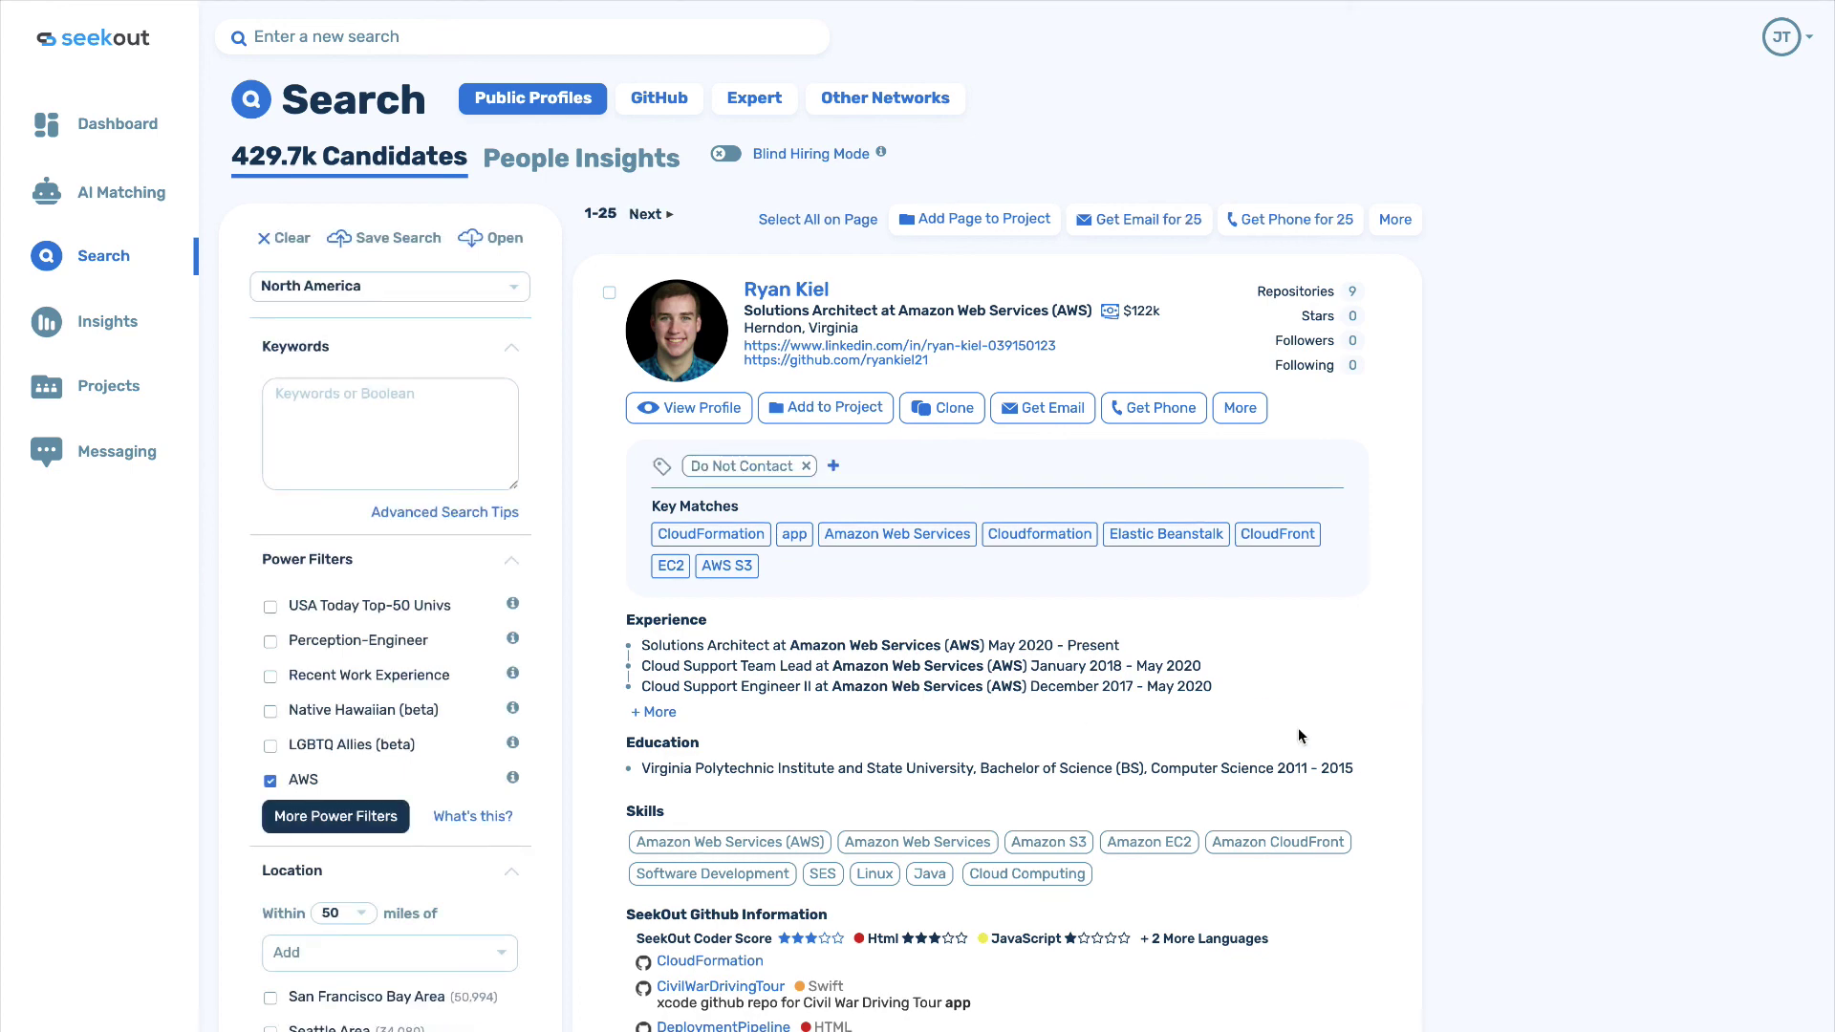
Add the L7 (Principal SDE) Amazon Levels power filter alongside AWS.
click(336, 816)
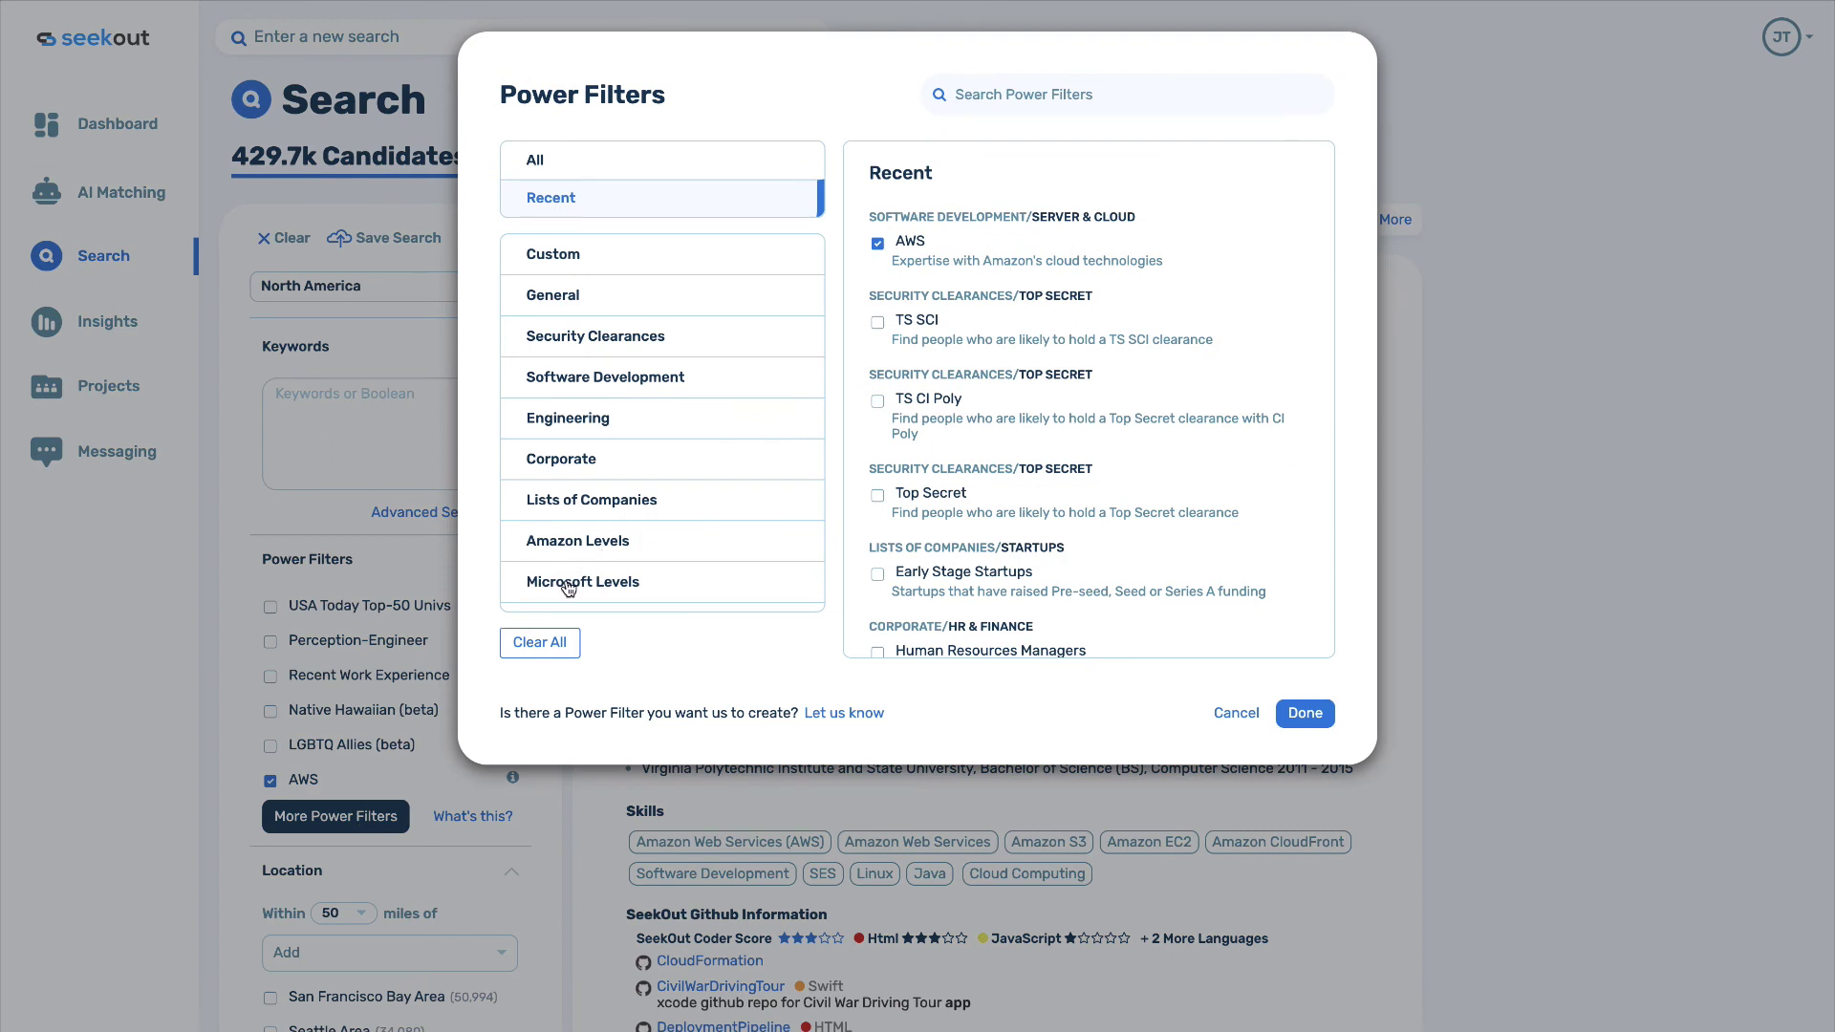
click(570, 547)
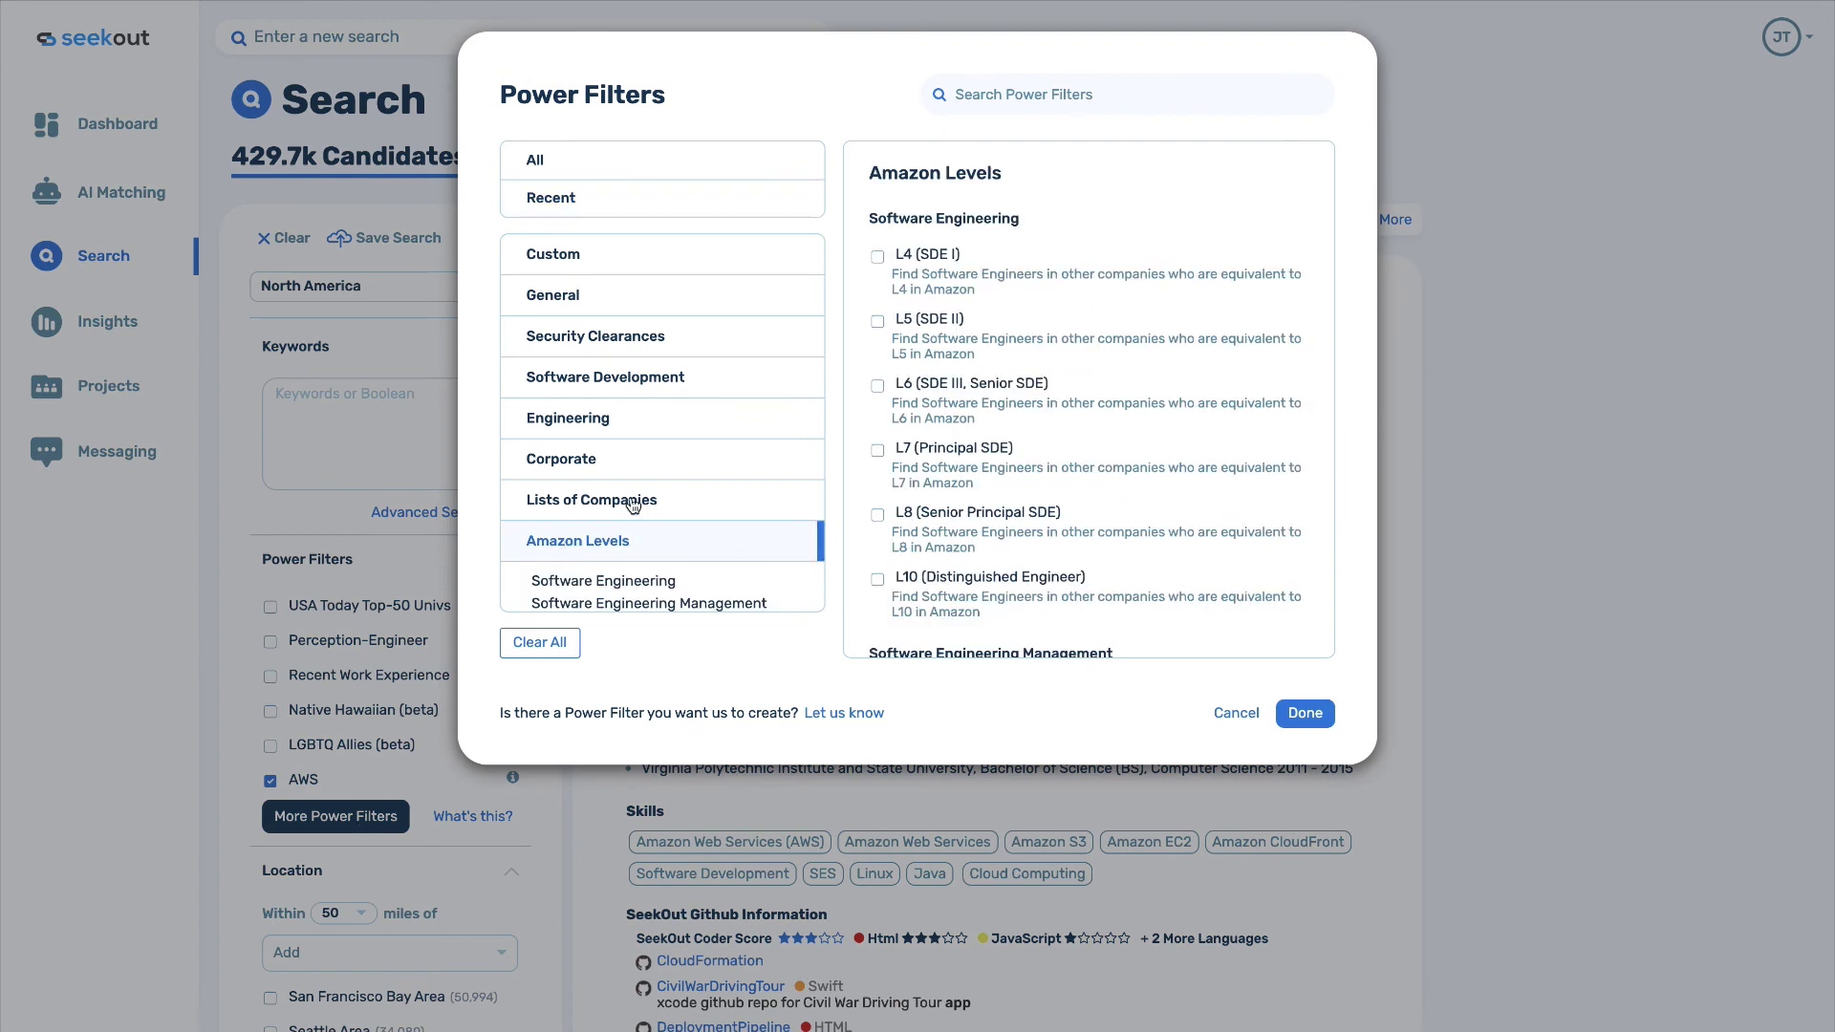
scroll(873, 396, down, 1)
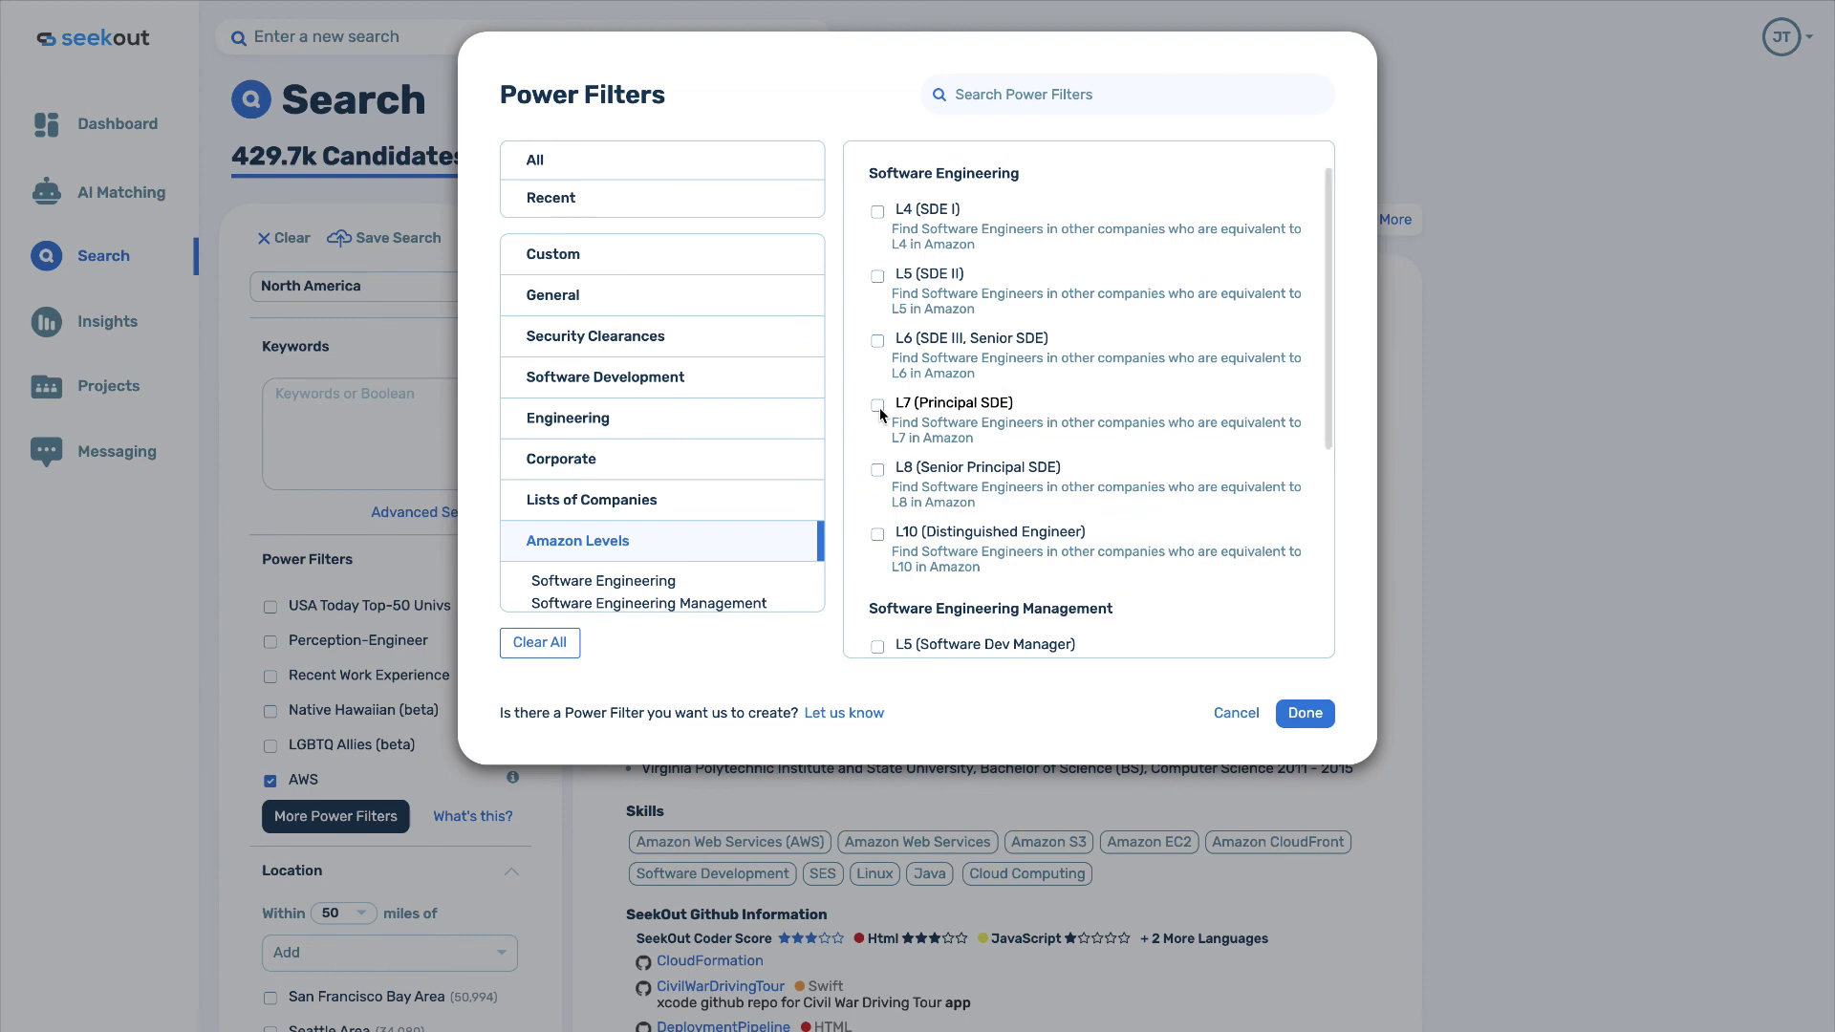
click(878, 405)
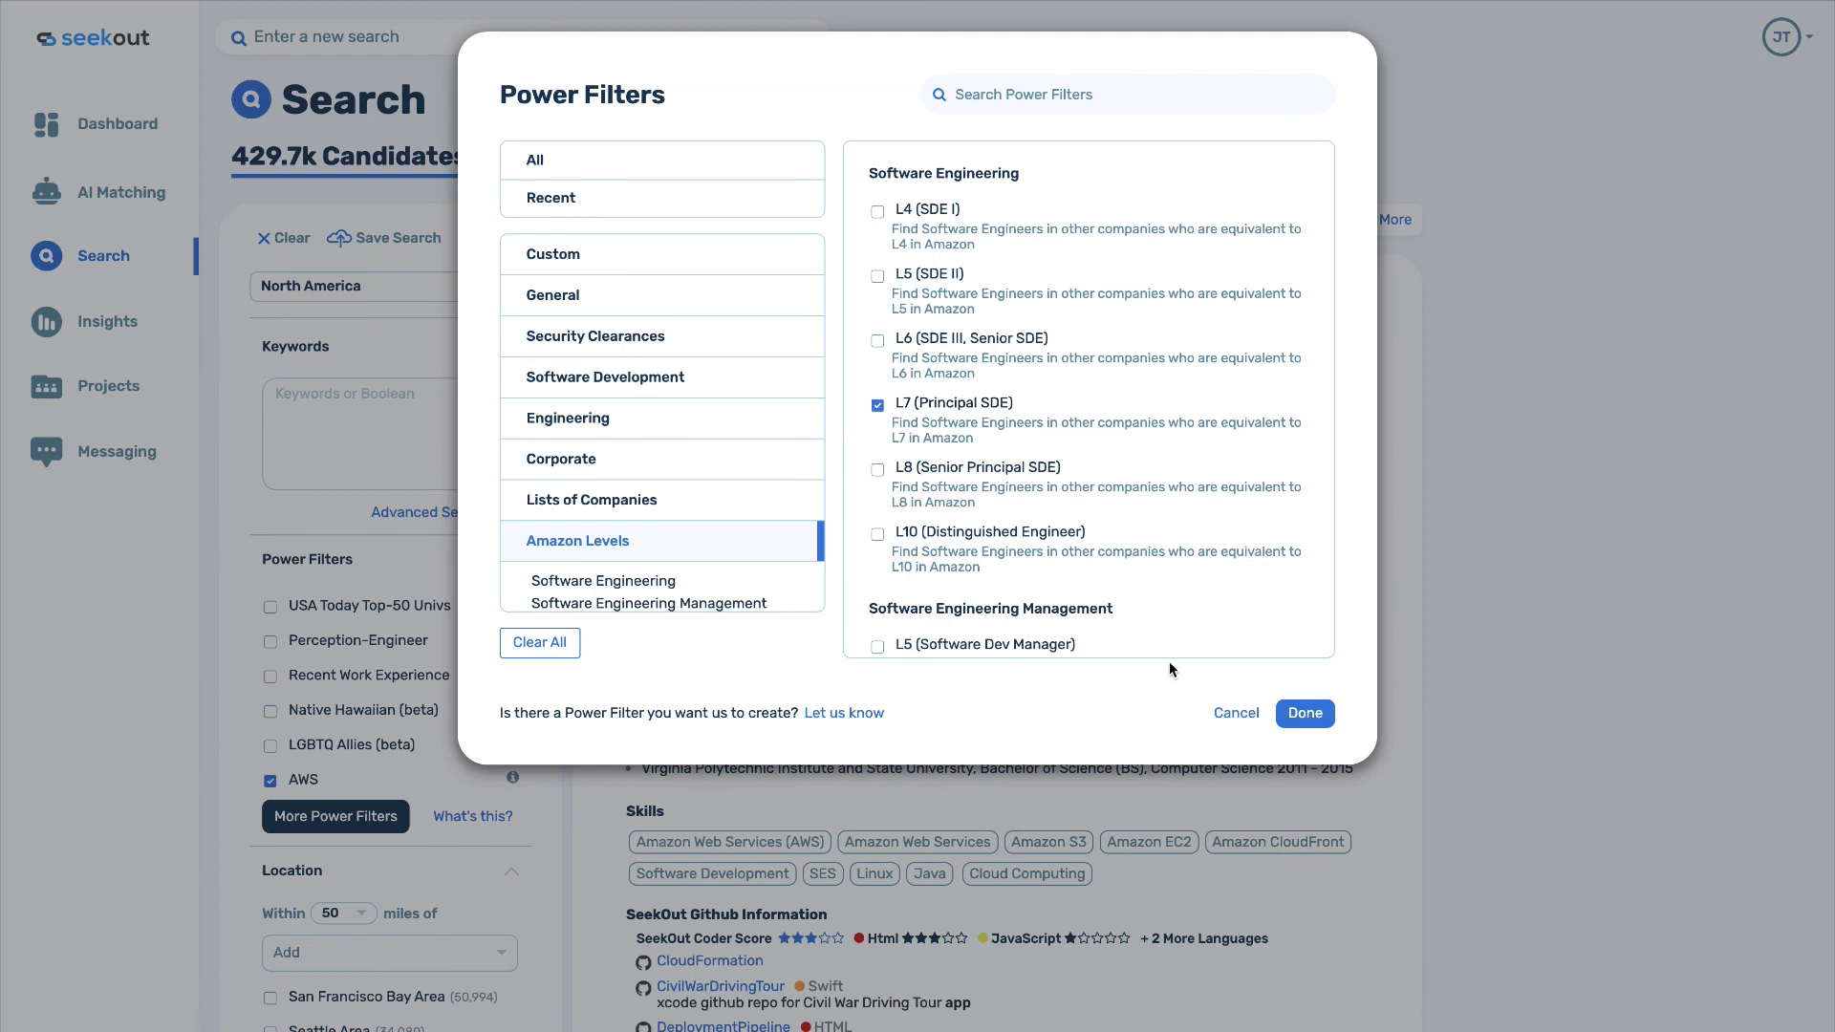
click(1286, 715)
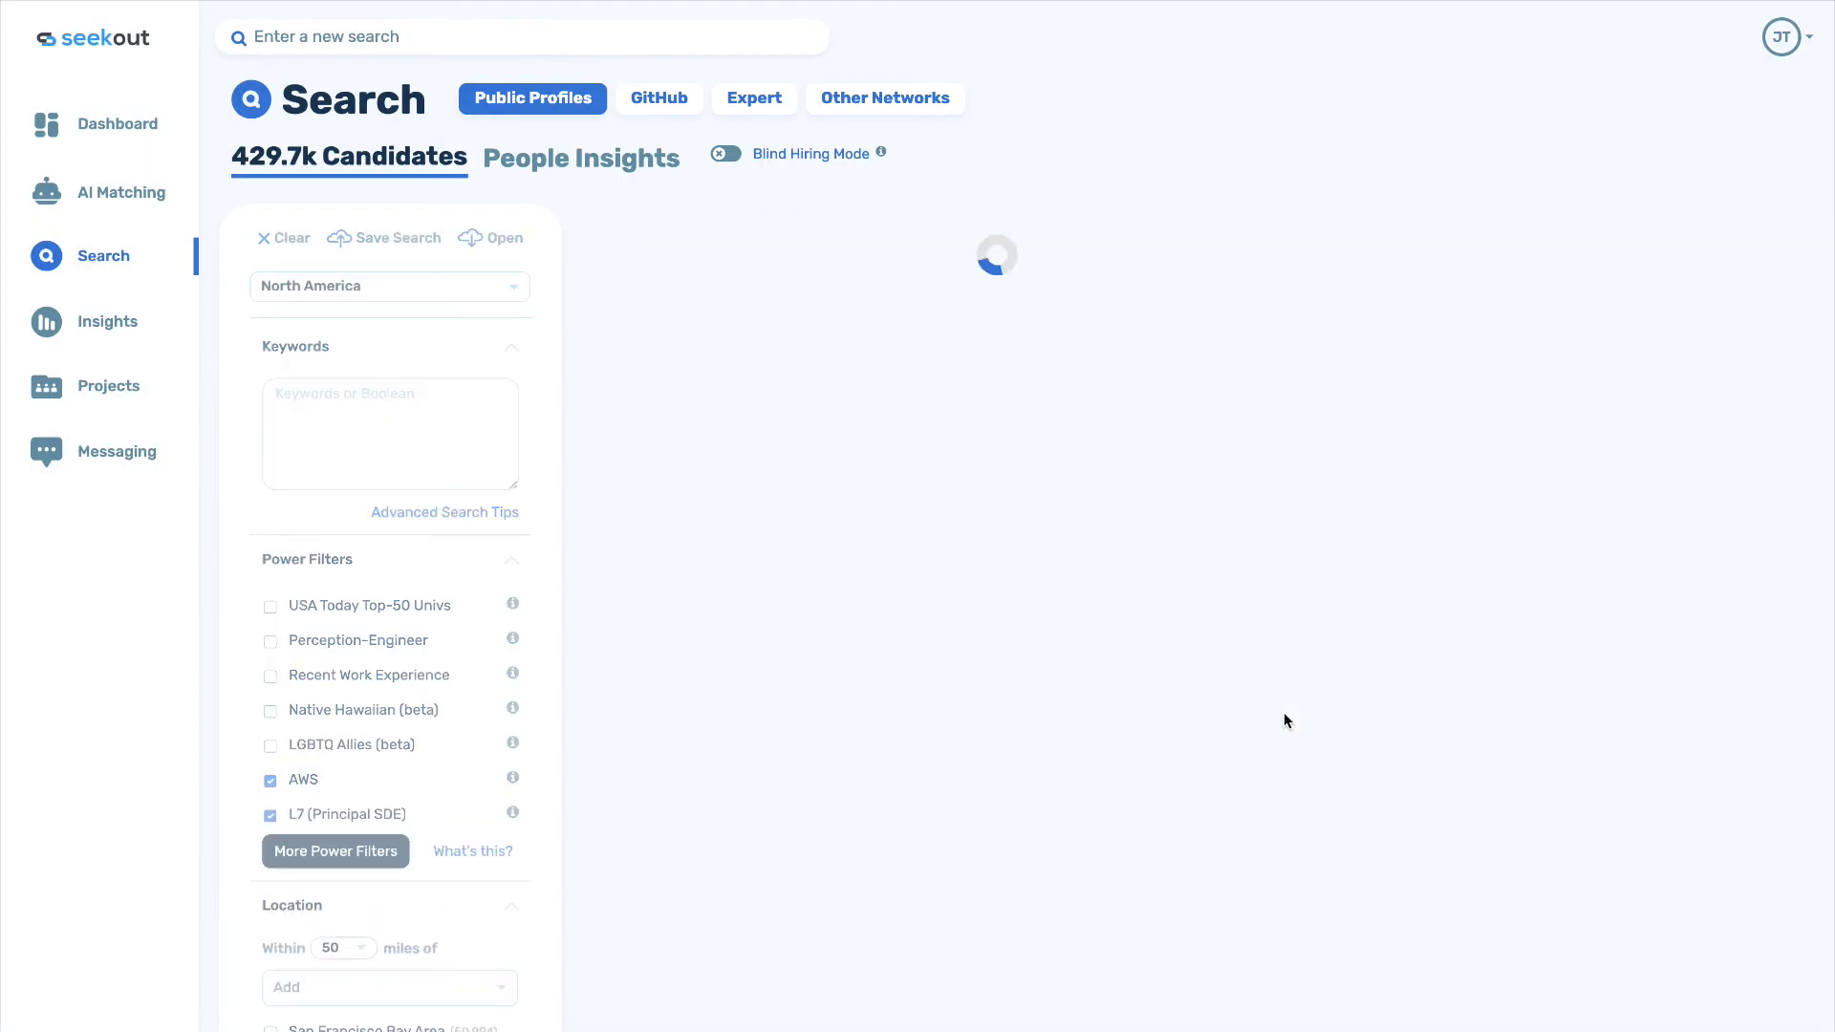